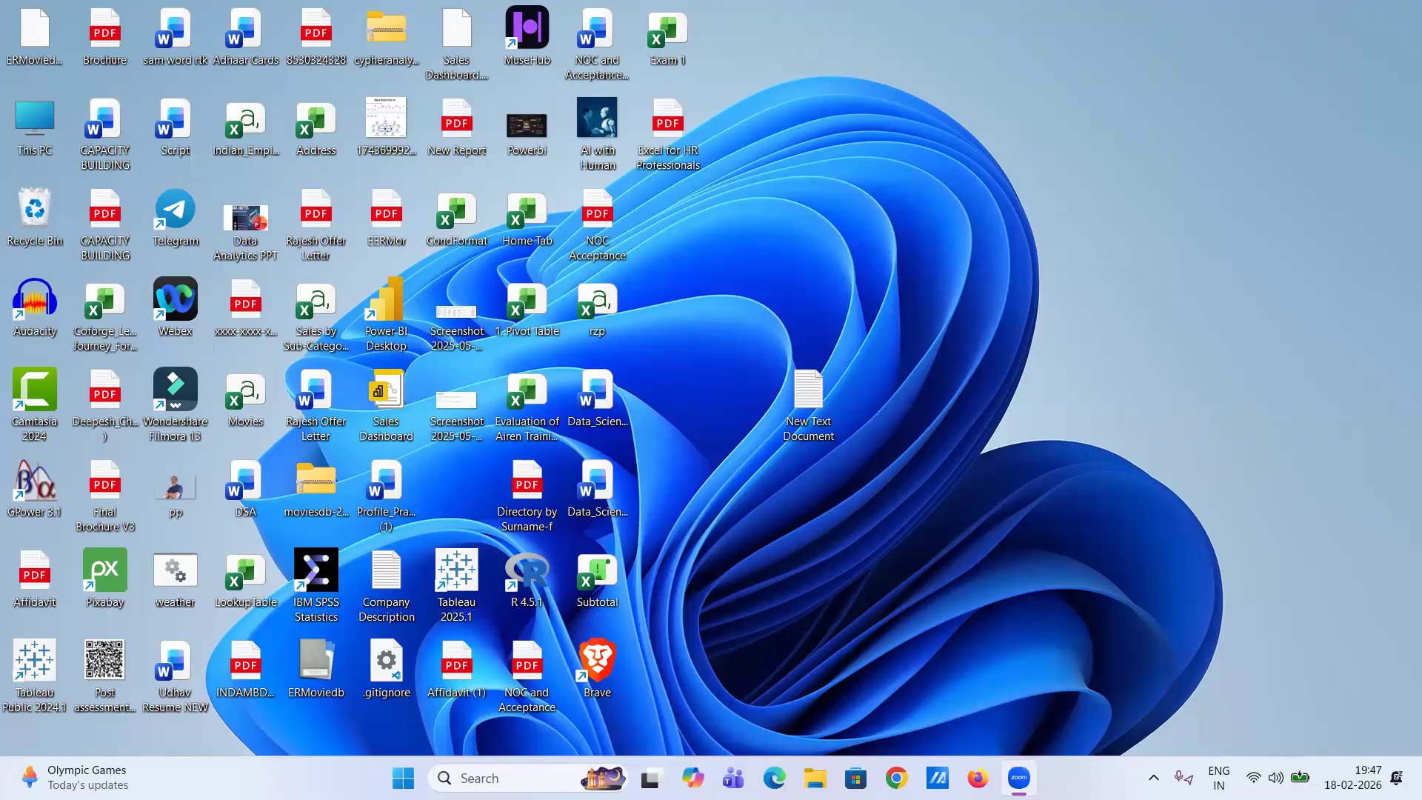
# - Open File Explorer and launch Power BI Desktop
pyautogui.click(897, 778)
pyautogui.press('super+e')
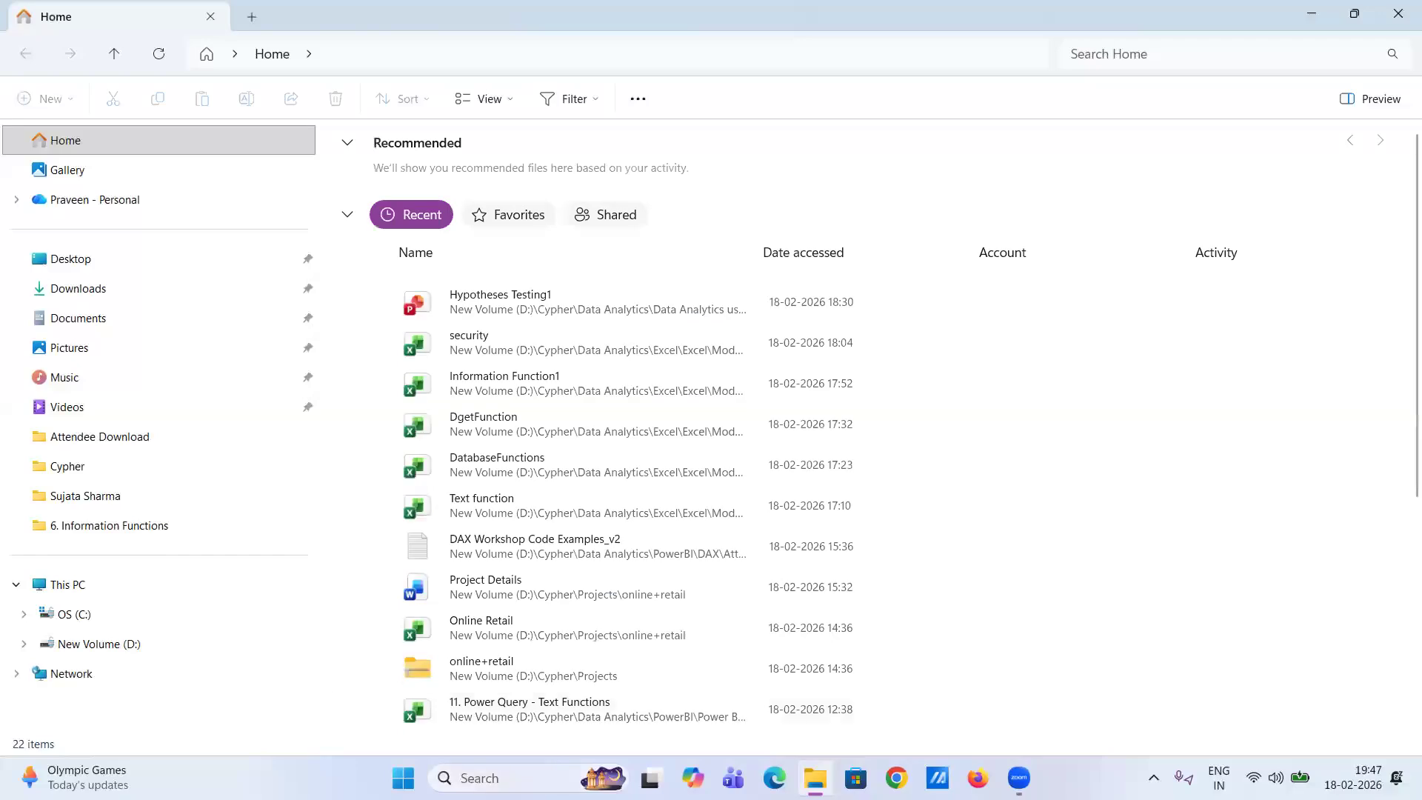
pyautogui.press('super+s')
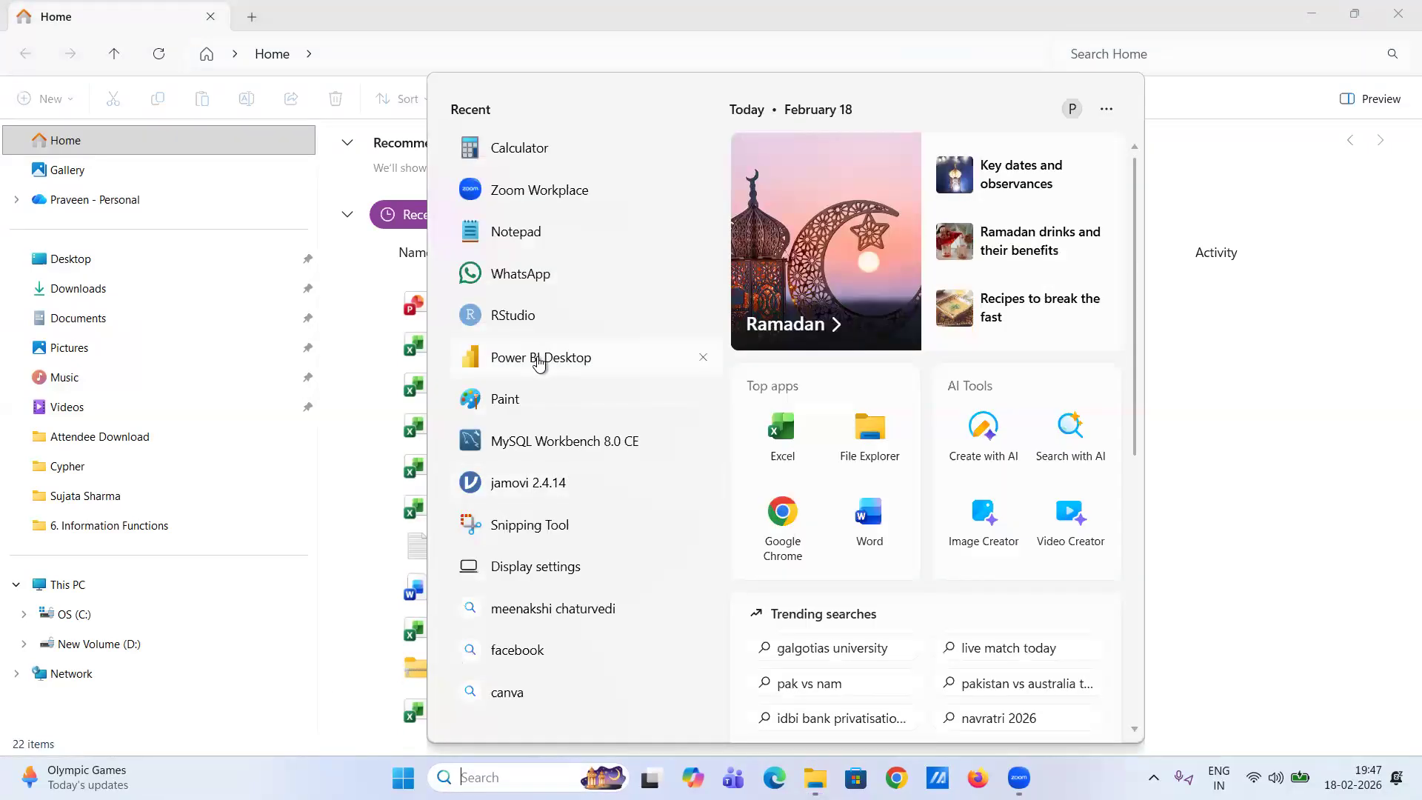
pyautogui.click(538, 358)
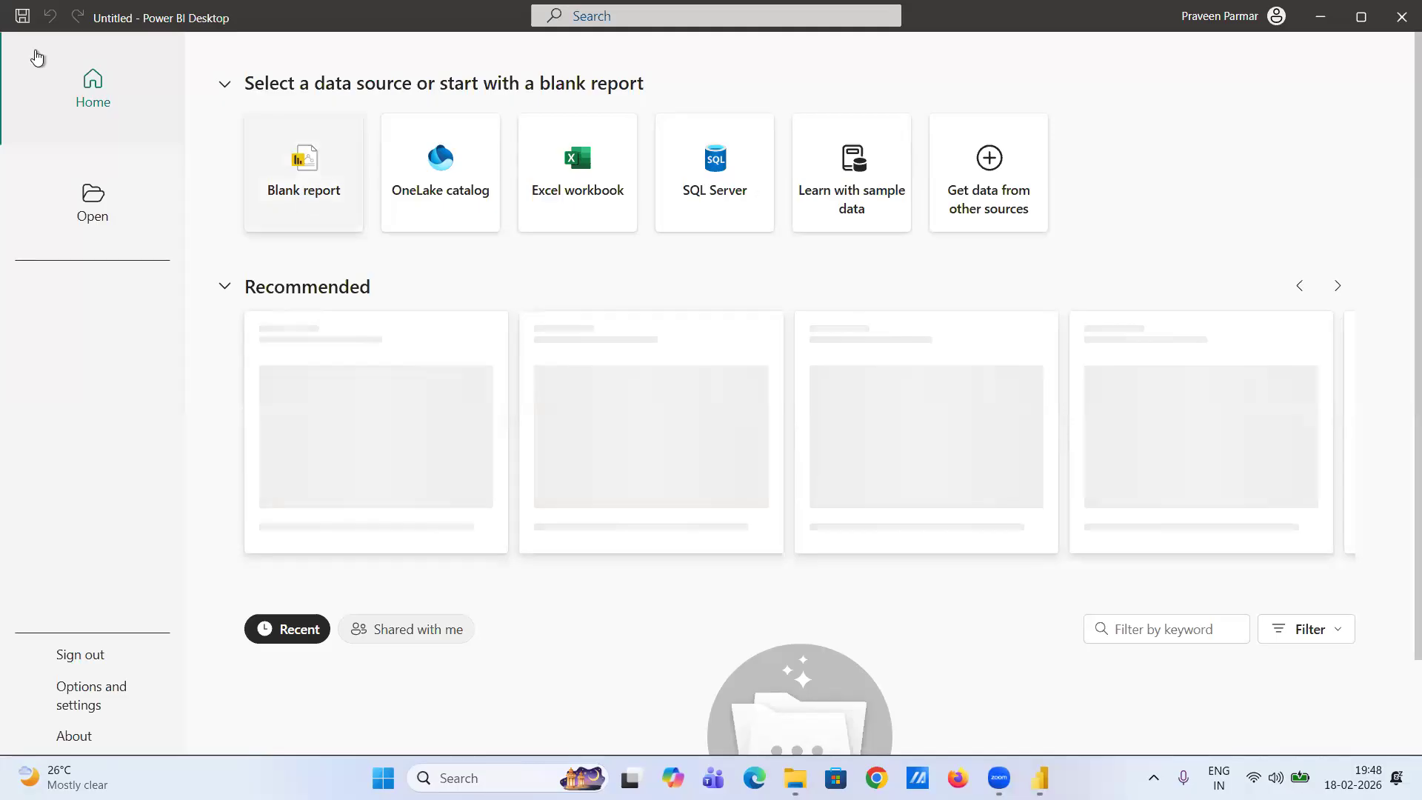
# - Open the recent report DA0825.pbix stored in D:\Cypher\Data Analytics\PowerBI\DAX
pyautogui.click(37, 58)
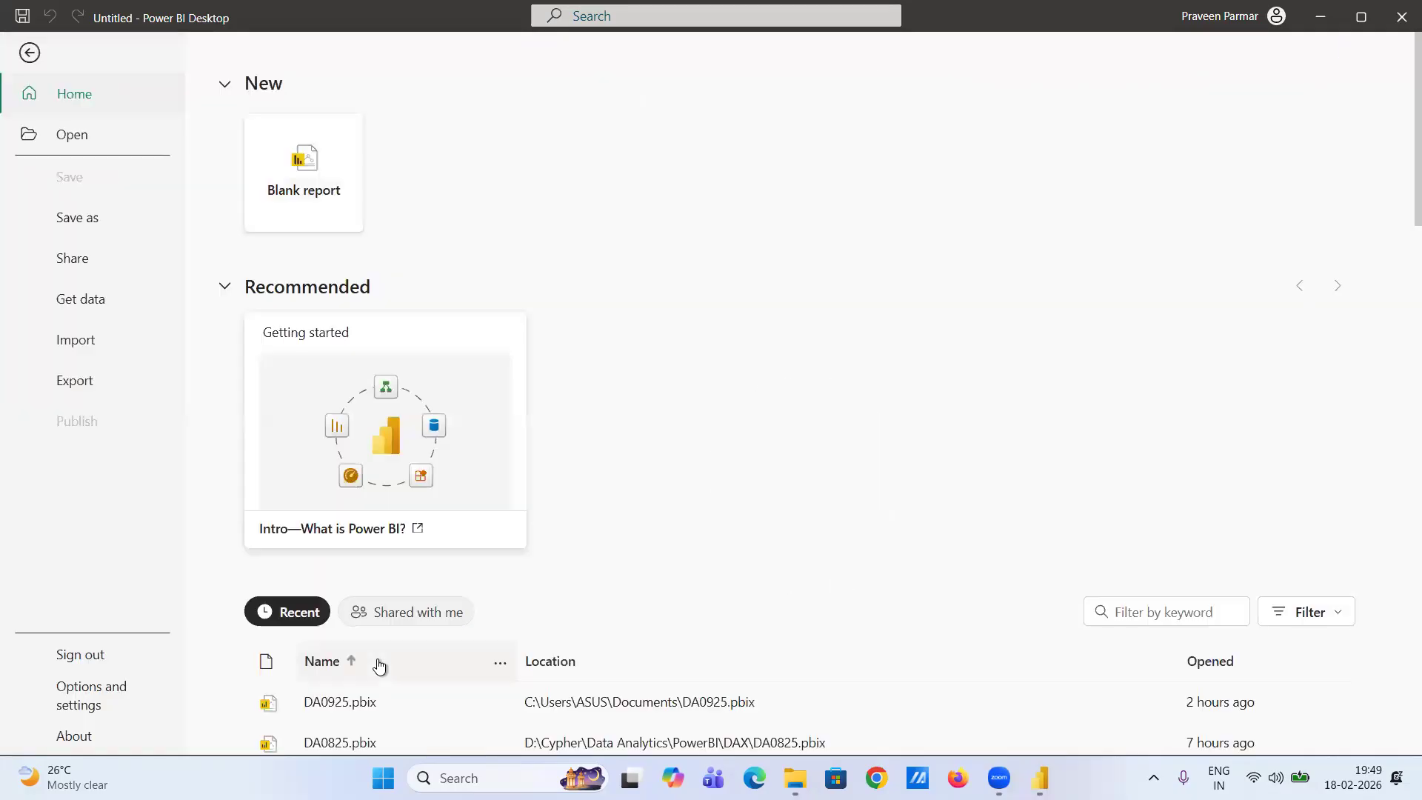
pyautogui.scroll(-3, 378, 665)
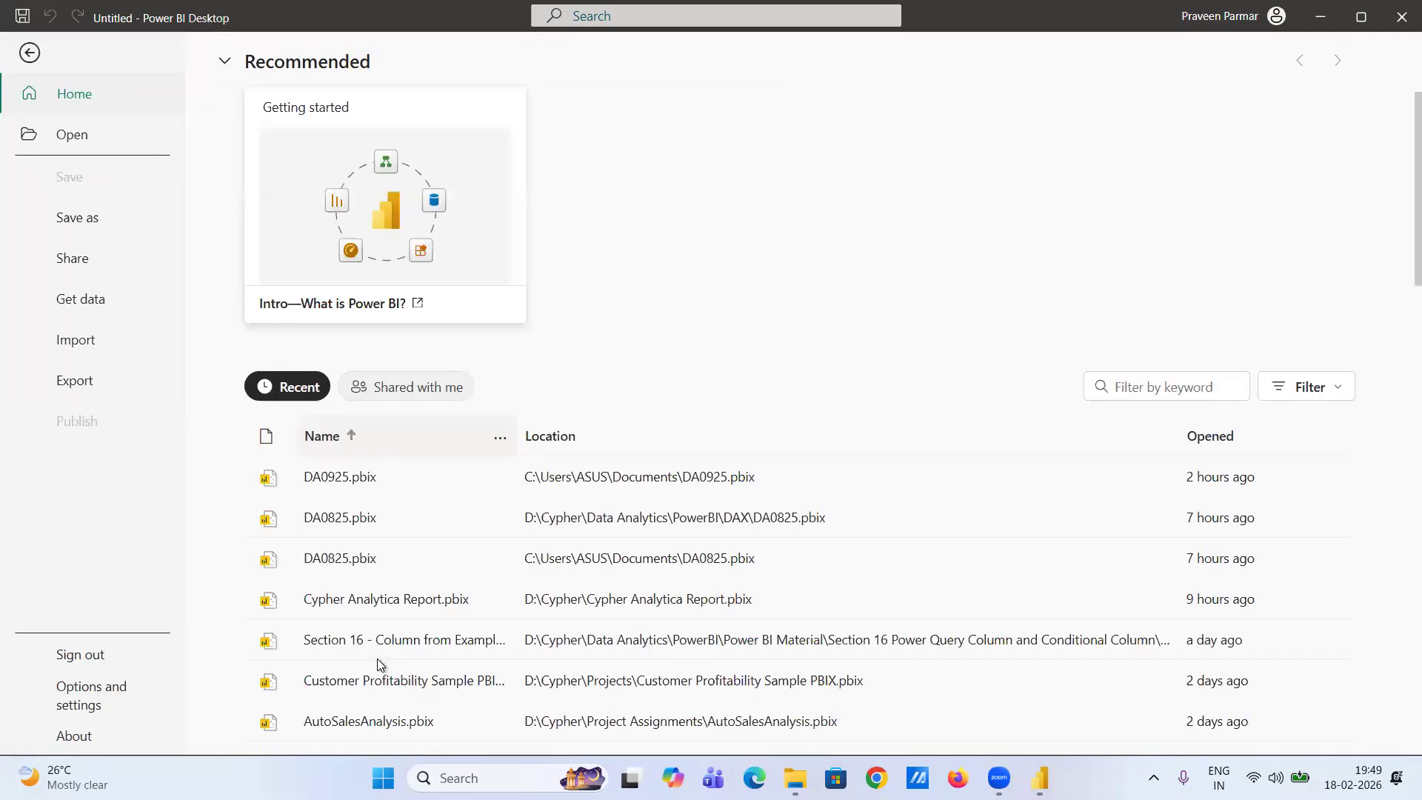
pyautogui.click(331, 520)
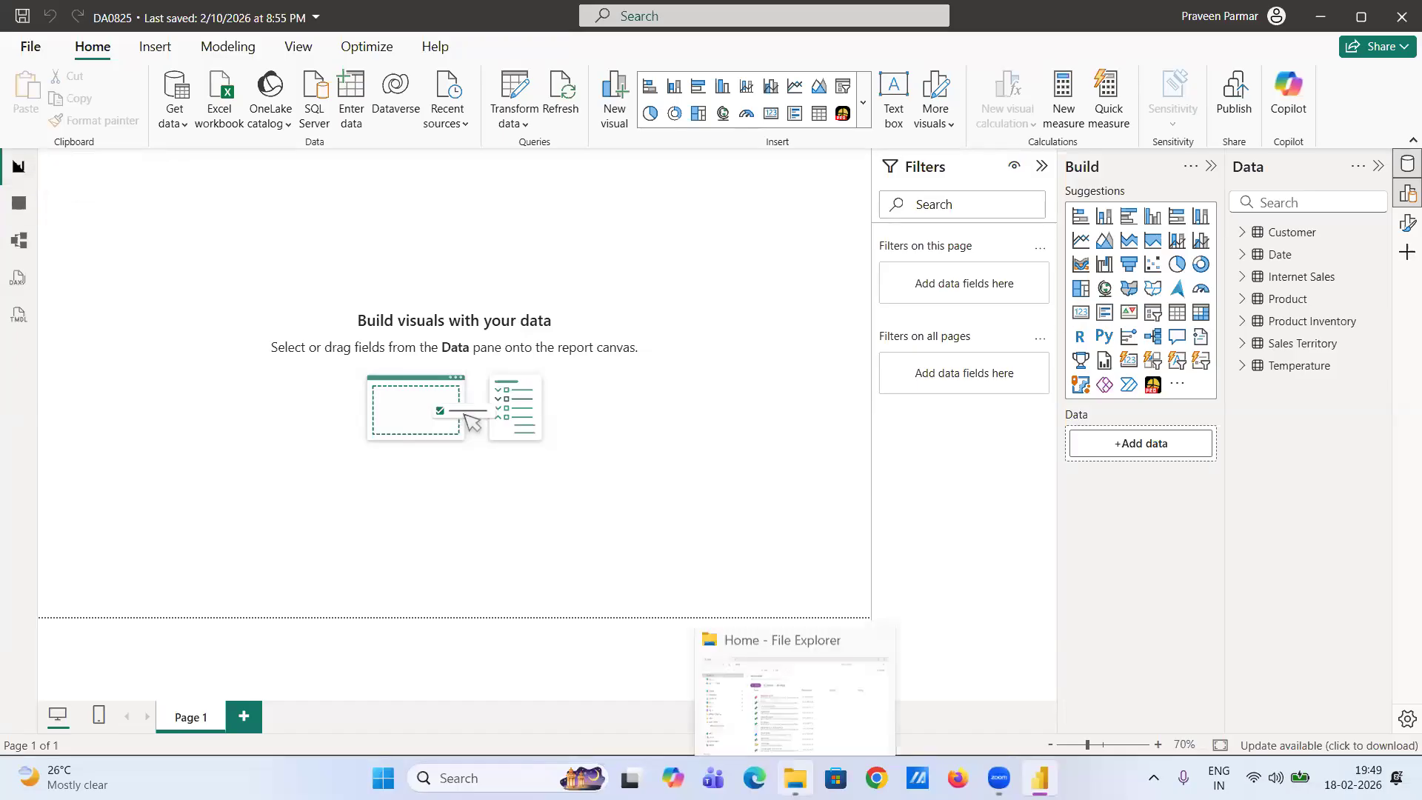
# - Switch to File Explorer and open the recent text file DAX Workshop Code Examples_v2
pyautogui.click(795, 777)
pyautogui.click(536, 560)
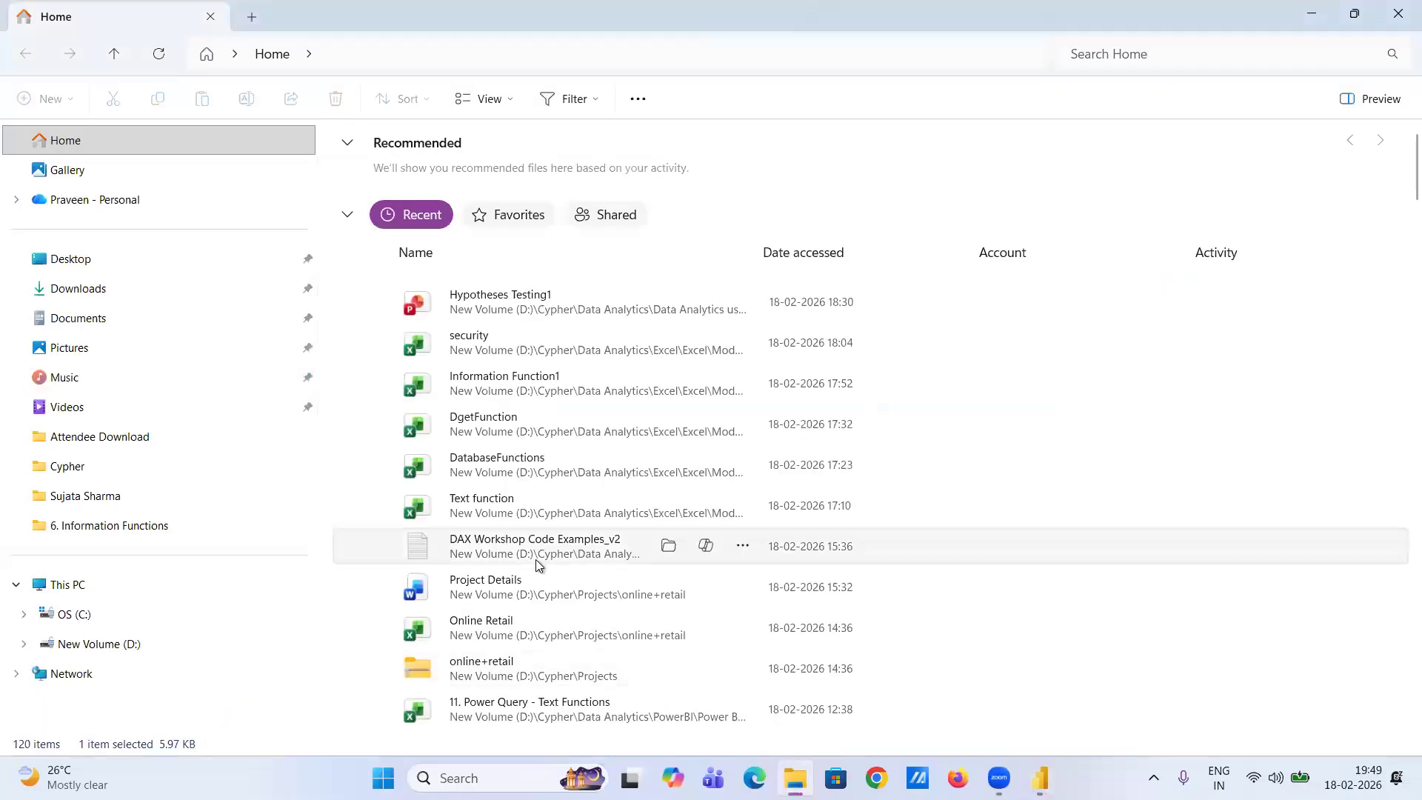
pyautogui.doubleClick(537, 563)
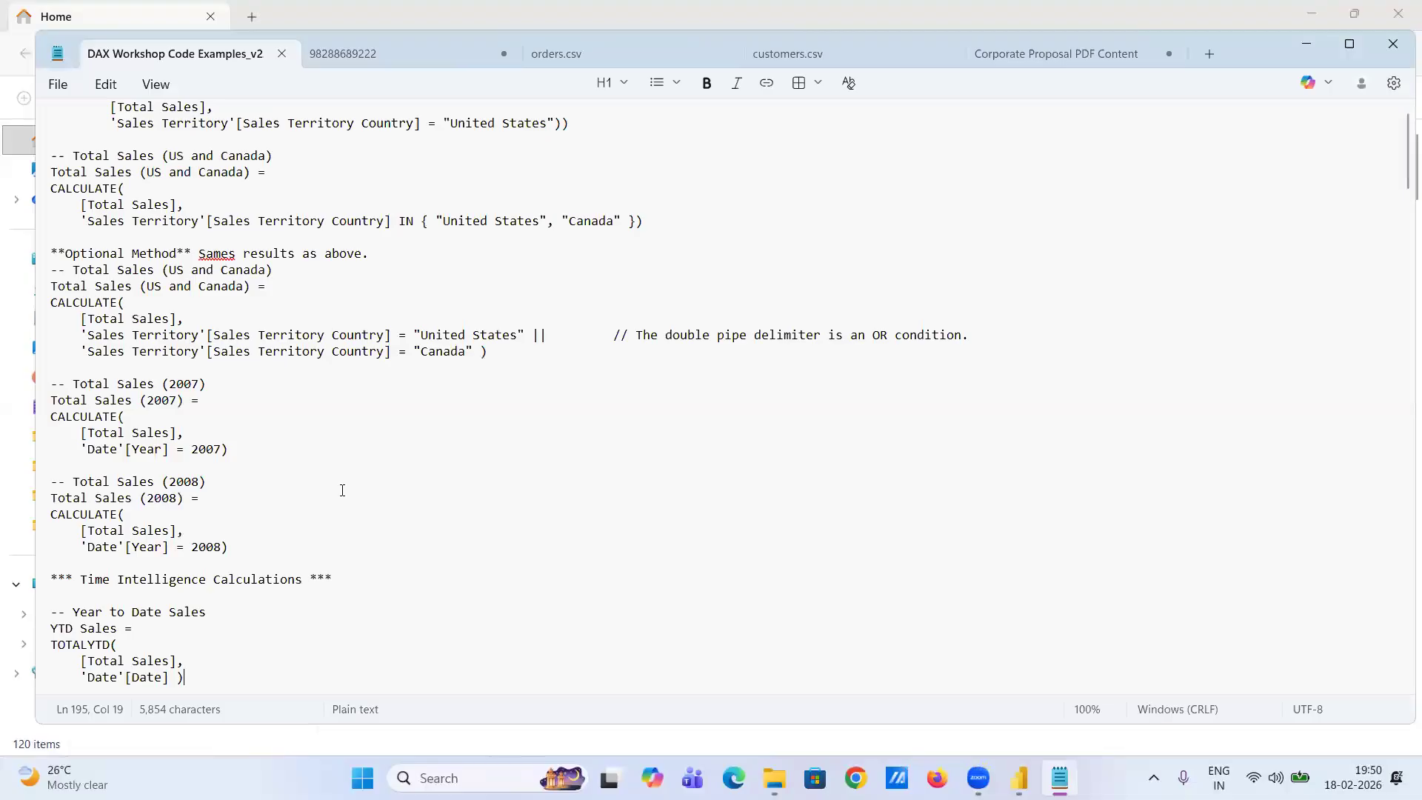
# - Review the DAX notes on time intelligence, CALCULATE, calculated columns and calculated measures
pyautogui.scroll(-1, 342, 490)
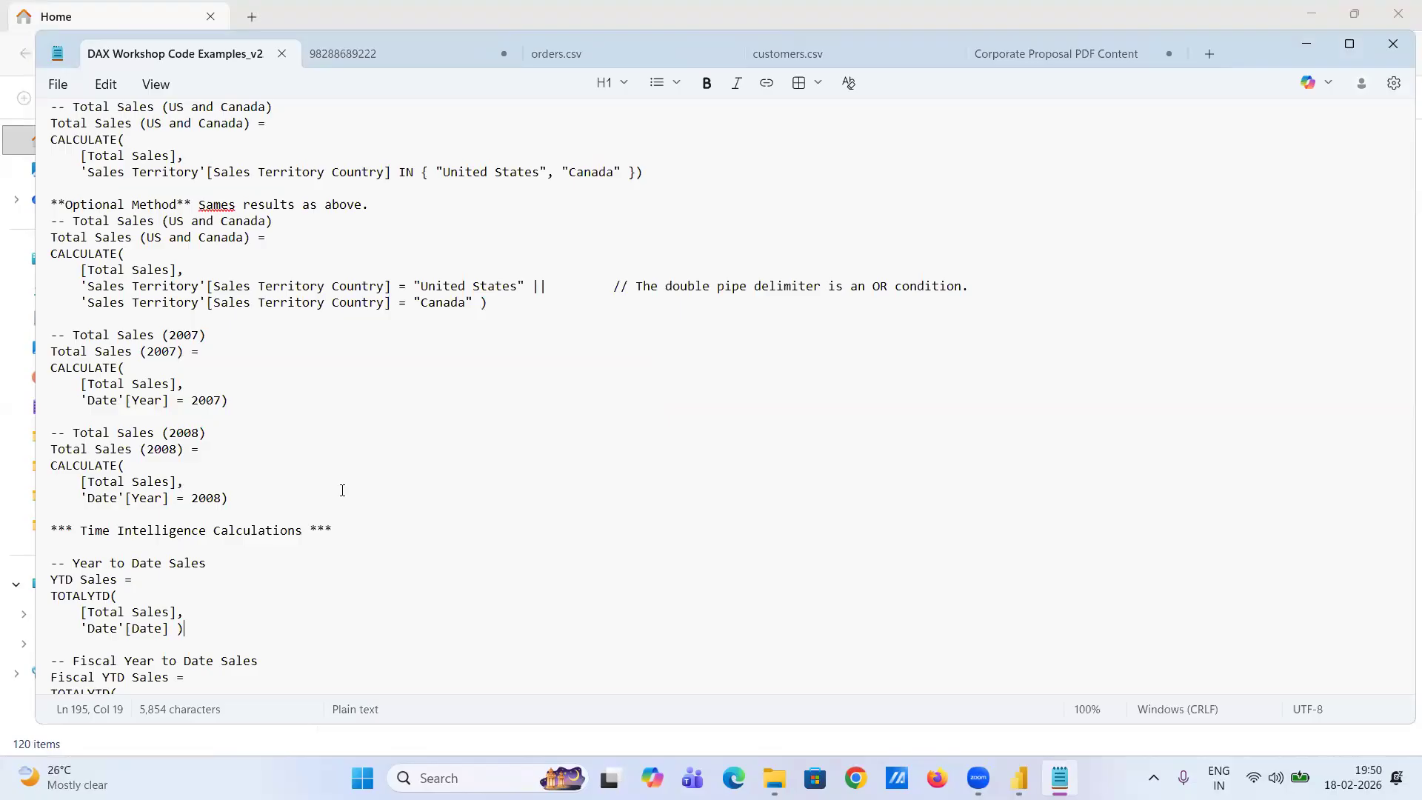
pyautogui.scroll(-4, 342, 490)
pyautogui.scroll(1, 342, 490)
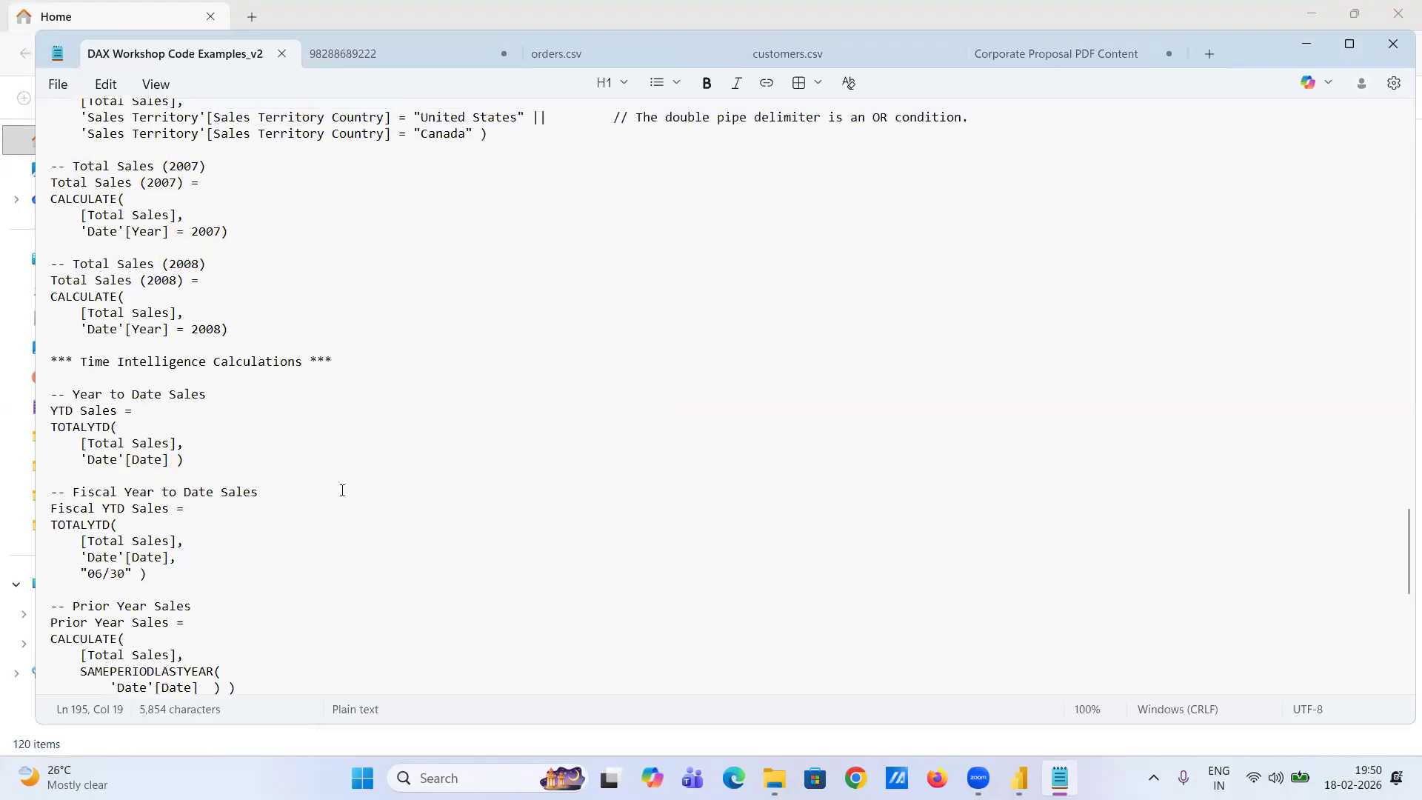
pyautogui.scroll(20, 342, 490)
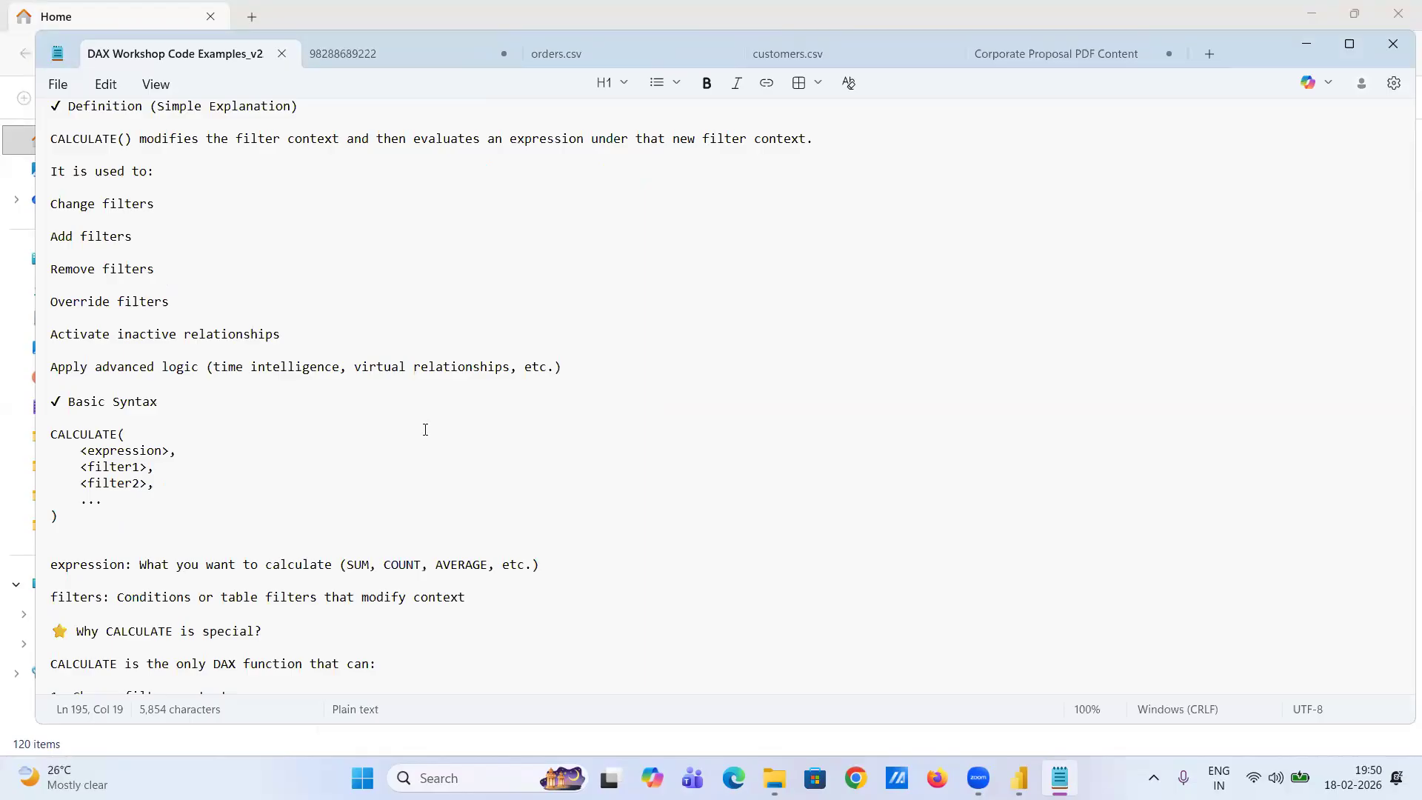
pyautogui.click(281, 377)
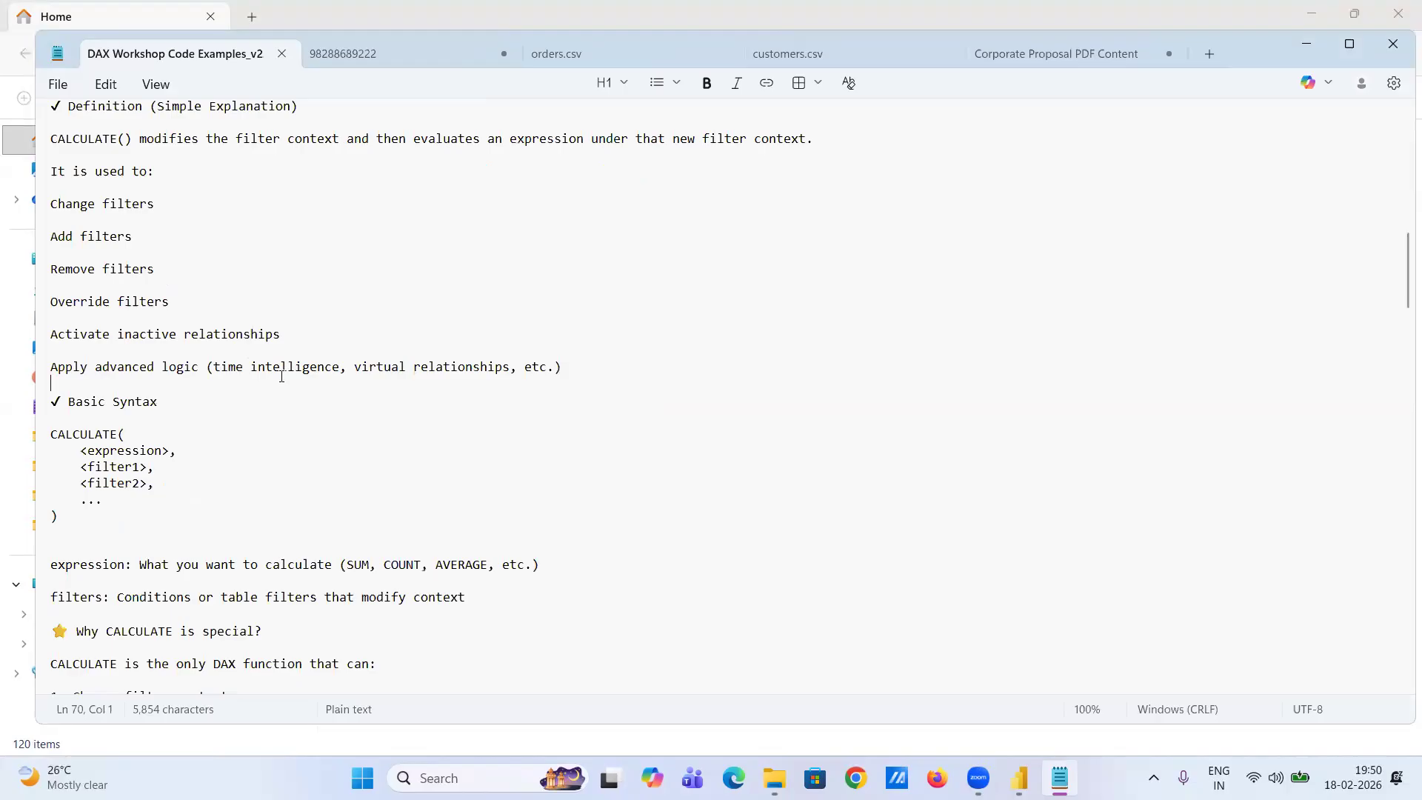
pyautogui.scroll(1, 282, 377)
pyautogui.scroll(8, 281, 377)
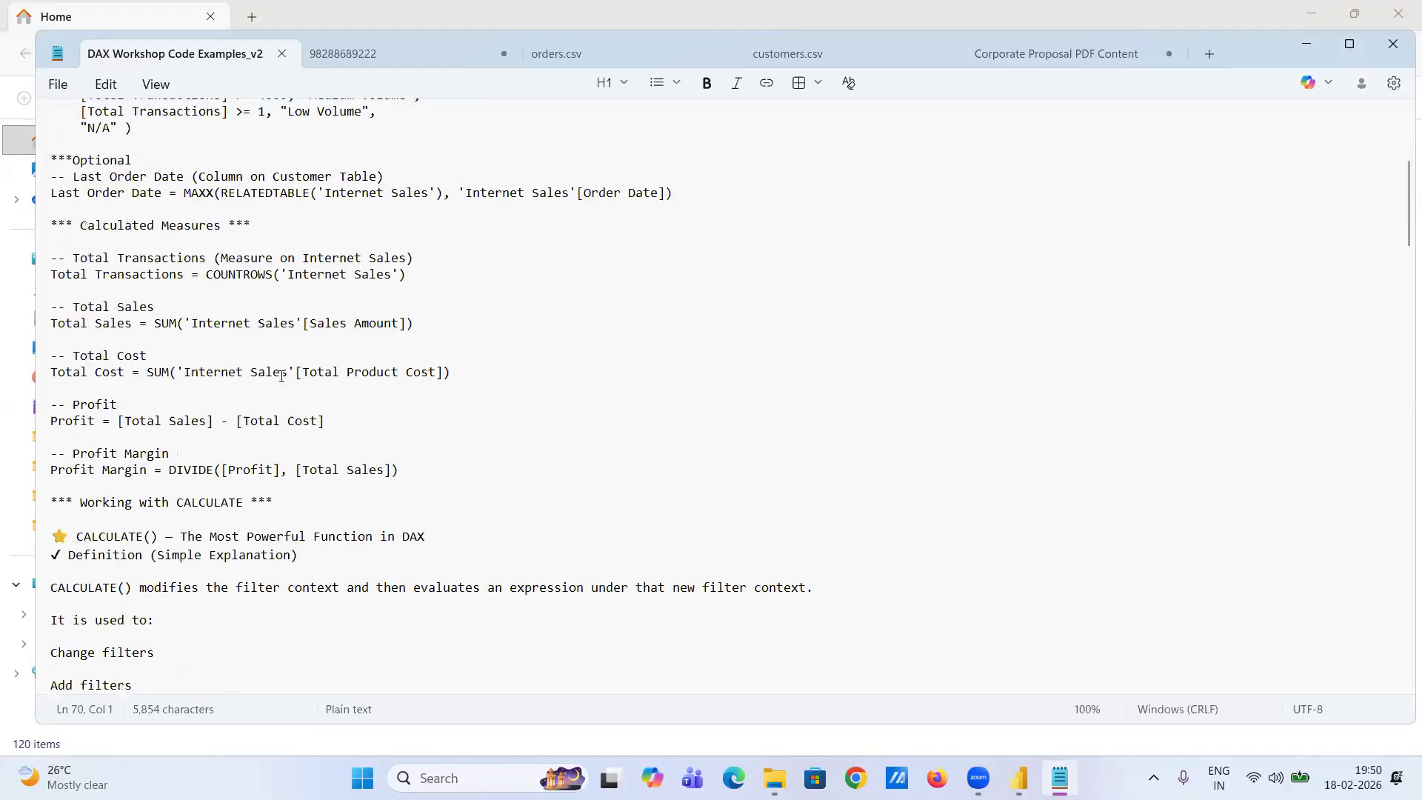
pyautogui.scroll(5, 282, 376)
pyautogui.scroll(1, 281, 377)
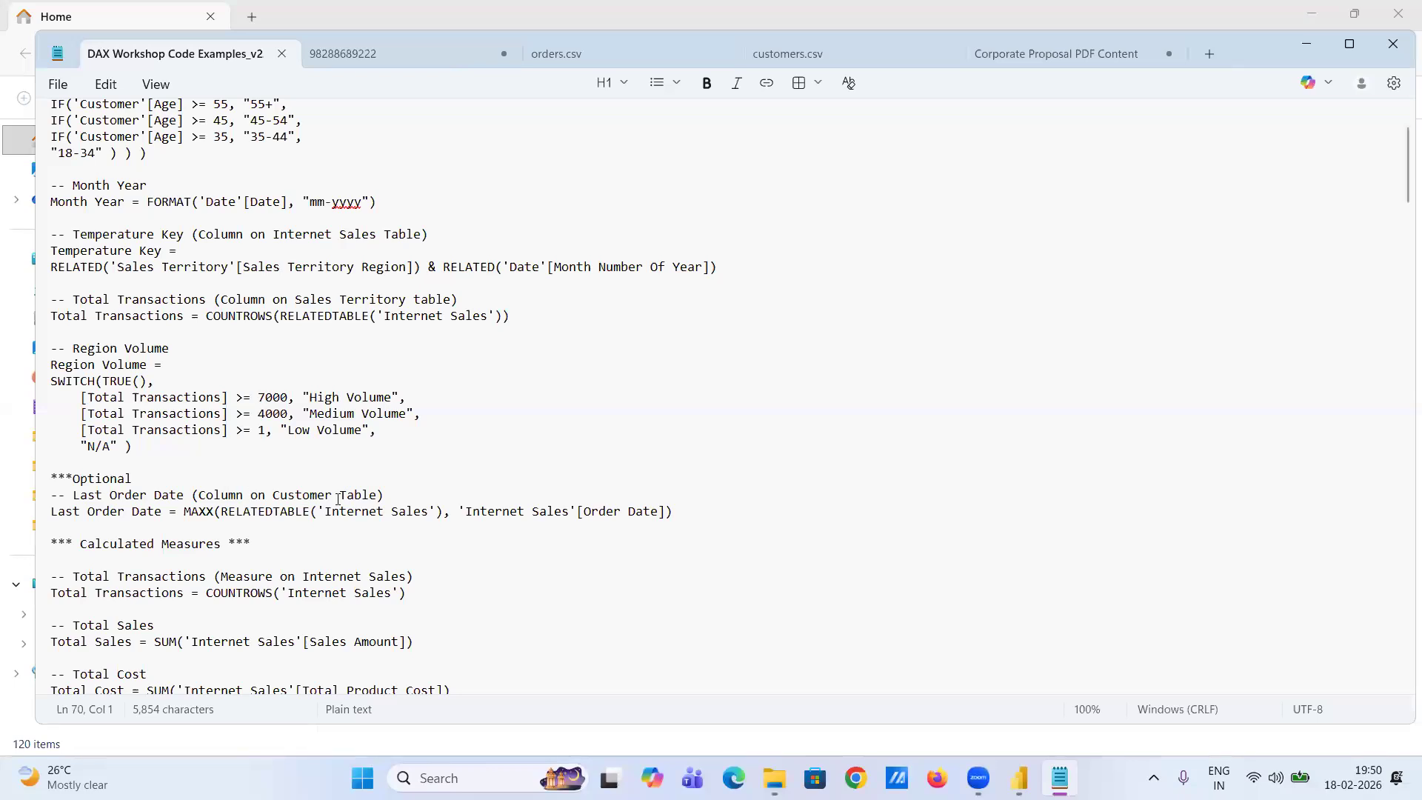
pyautogui.click(247, 512)
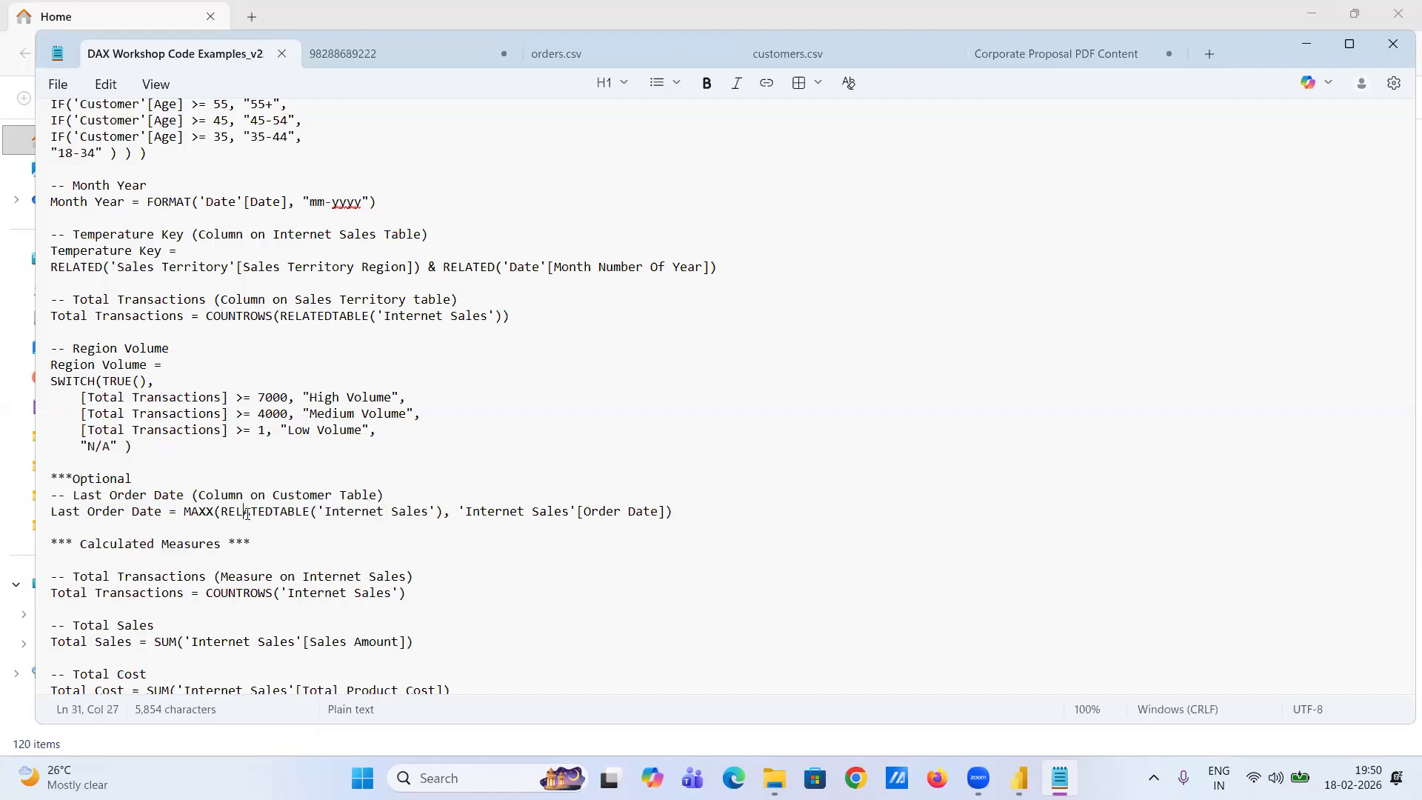
pyautogui.scroll(1, 248, 513)
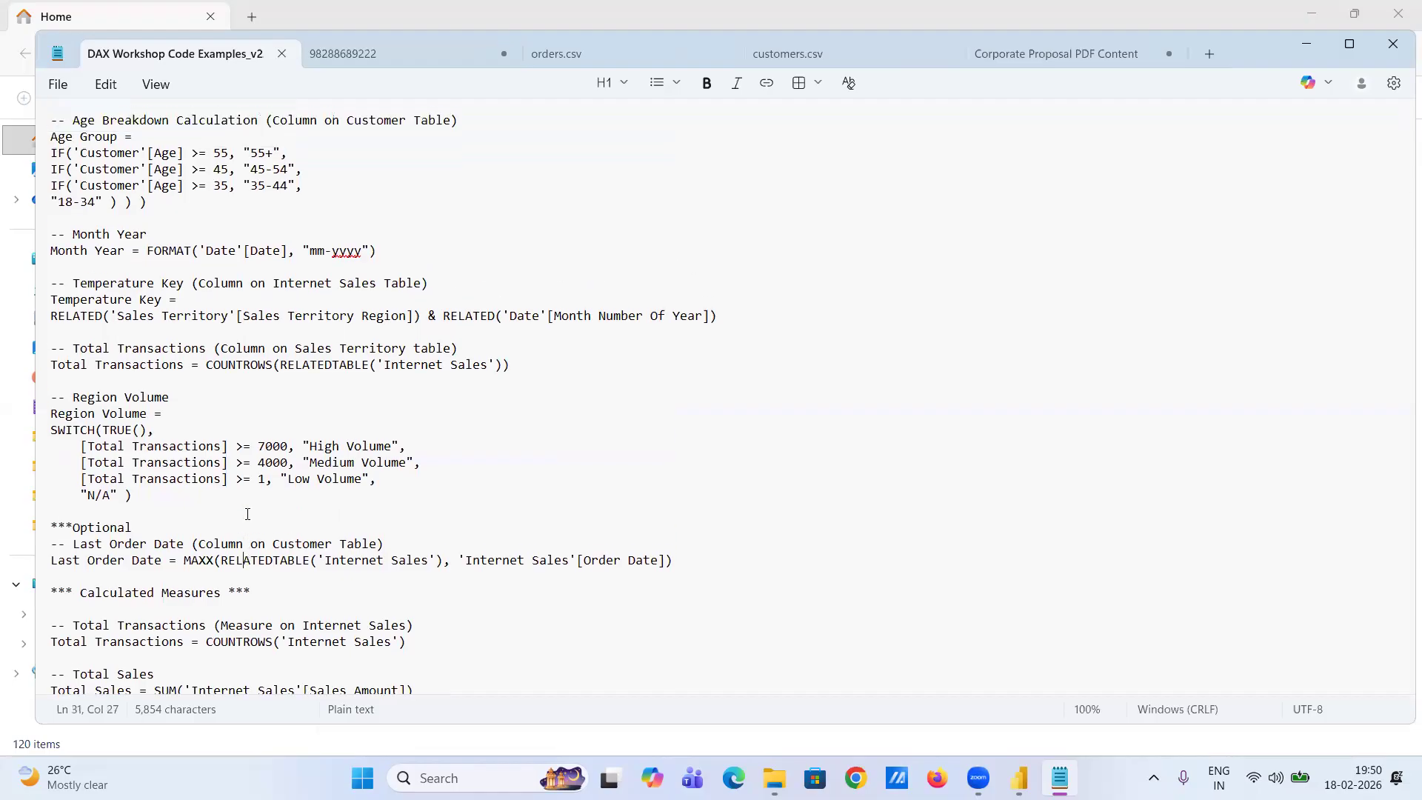
pyautogui.scroll(1, 247, 513)
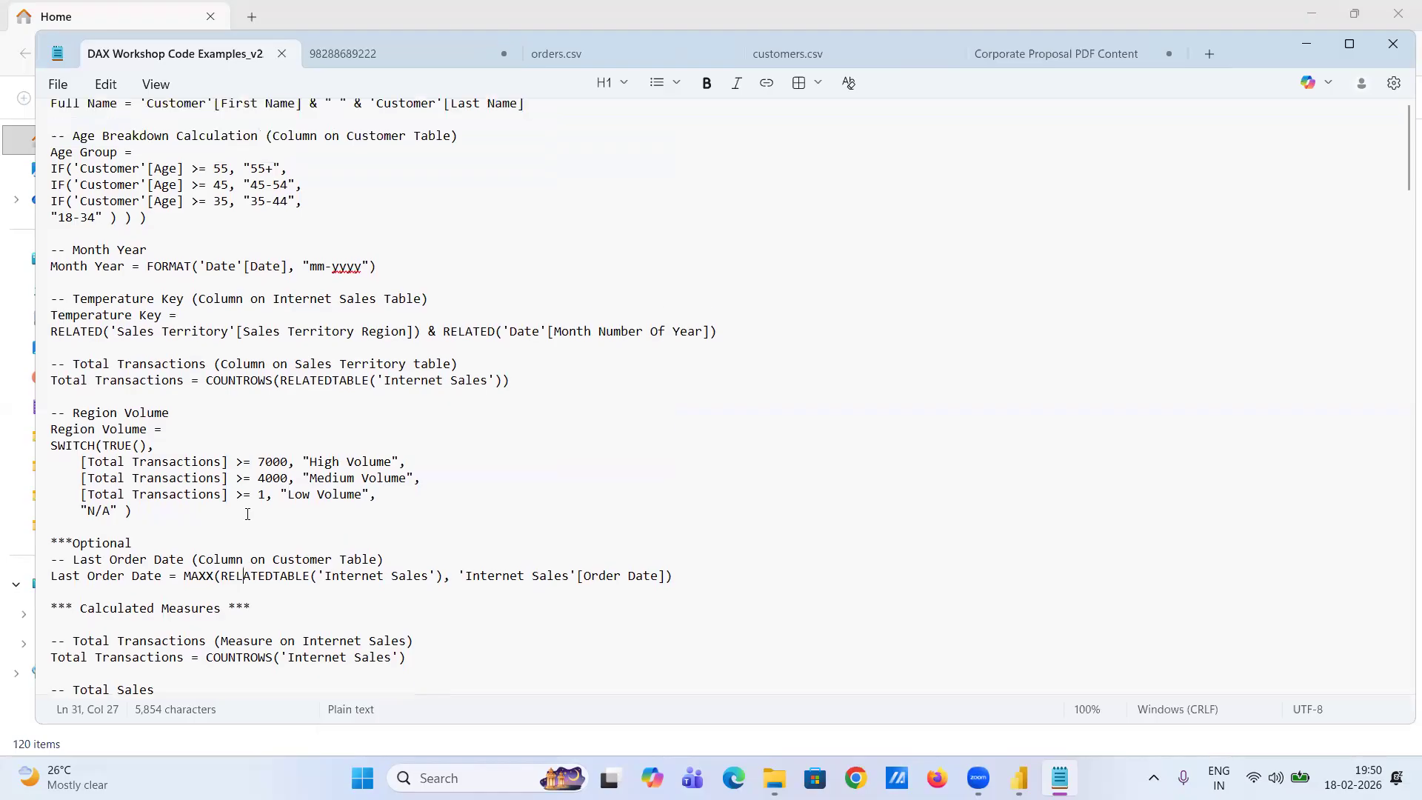
pyautogui.scroll(-10, 247, 514)
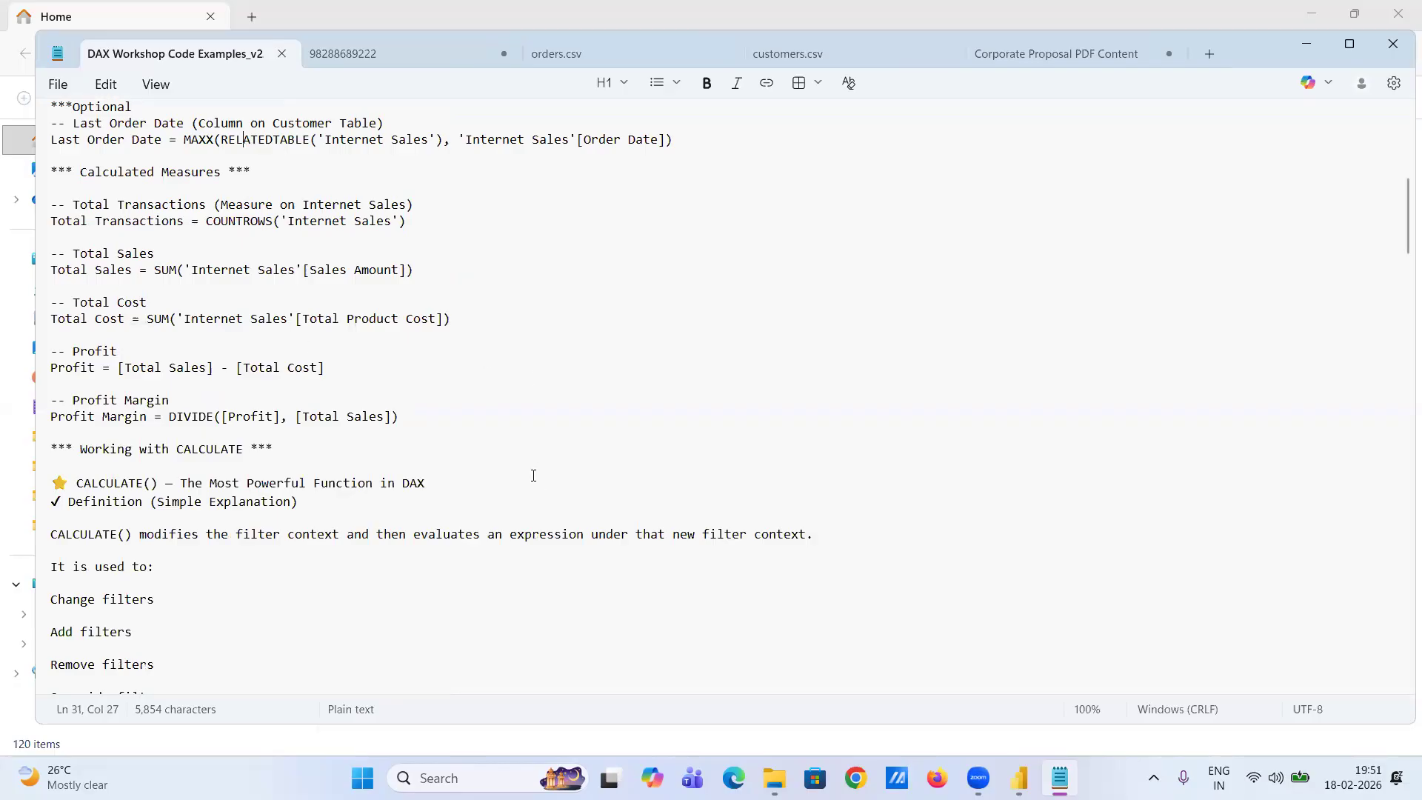
# - Switch to Power BI Desktop and examine the fields of the Internet Sales table
pyautogui.hotkey('alt', 'Tab')
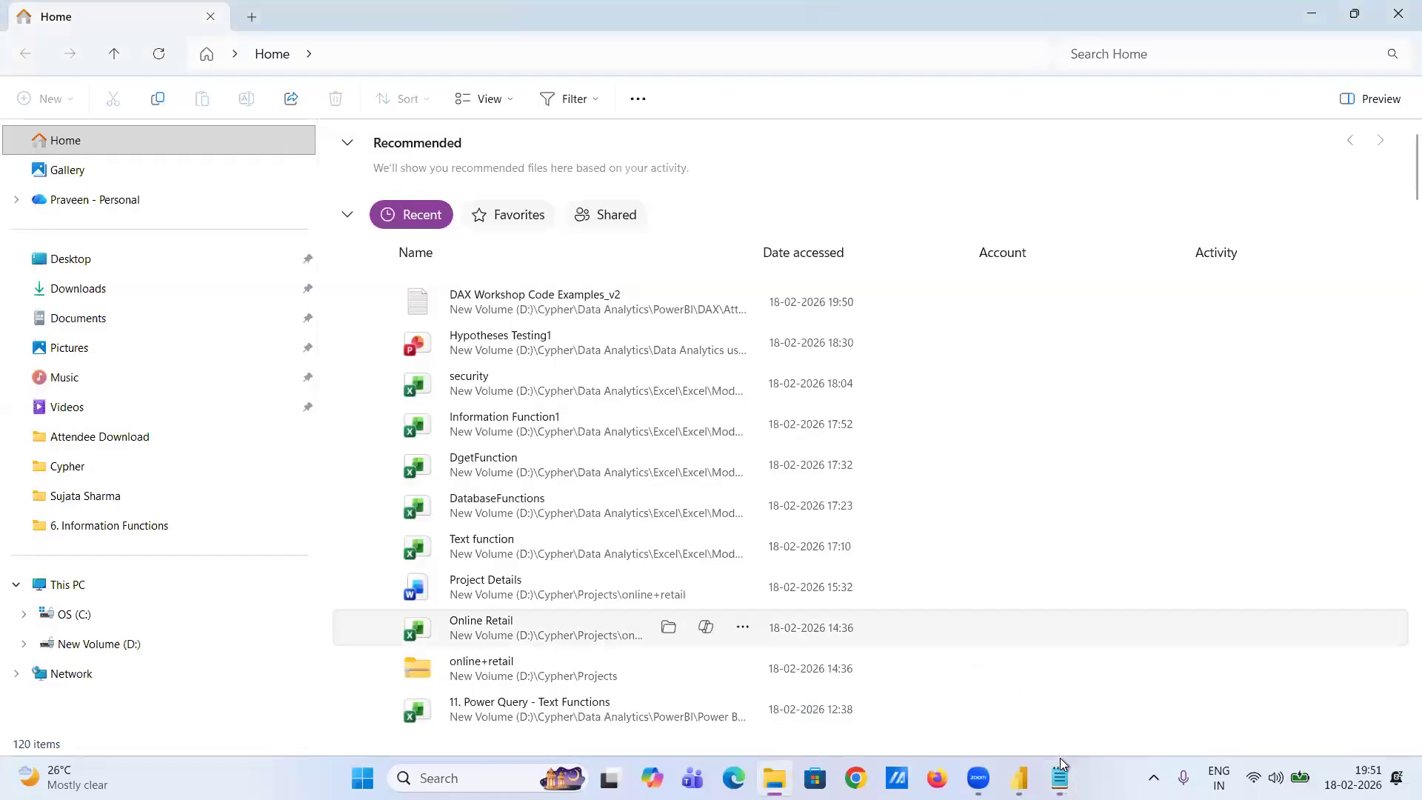
pyautogui.click(1019, 777)
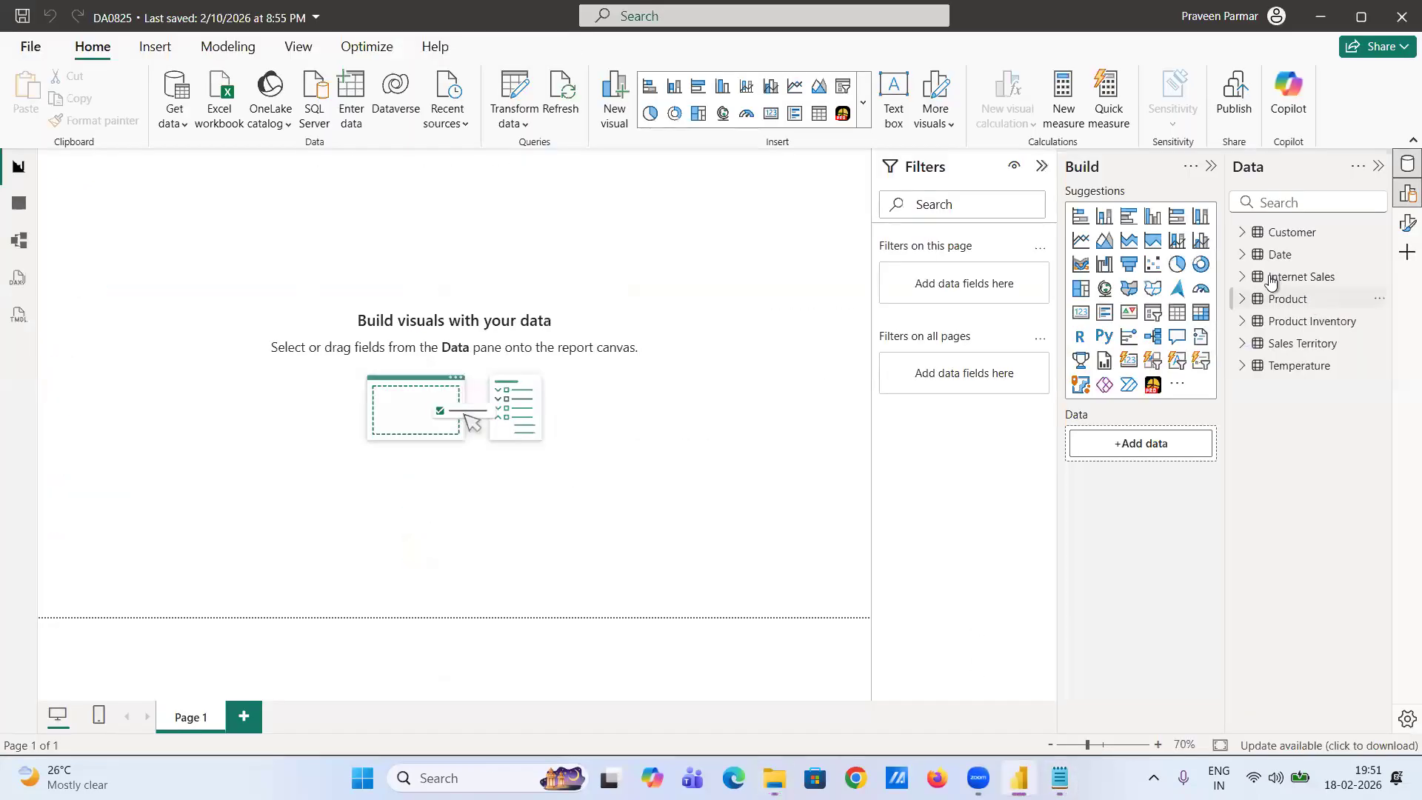
pyautogui.click(1244, 277)
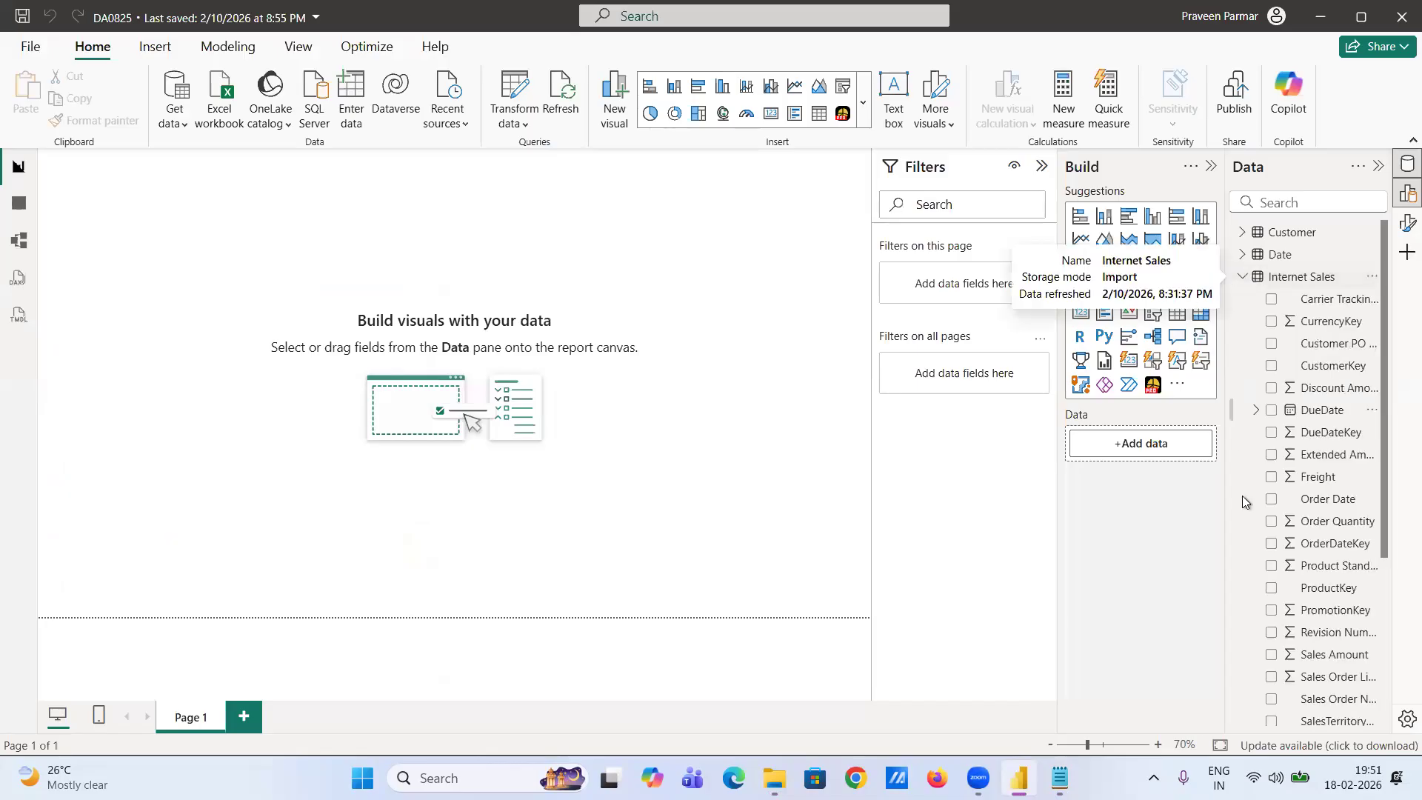
pyautogui.scroll(-4, 1241, 495)
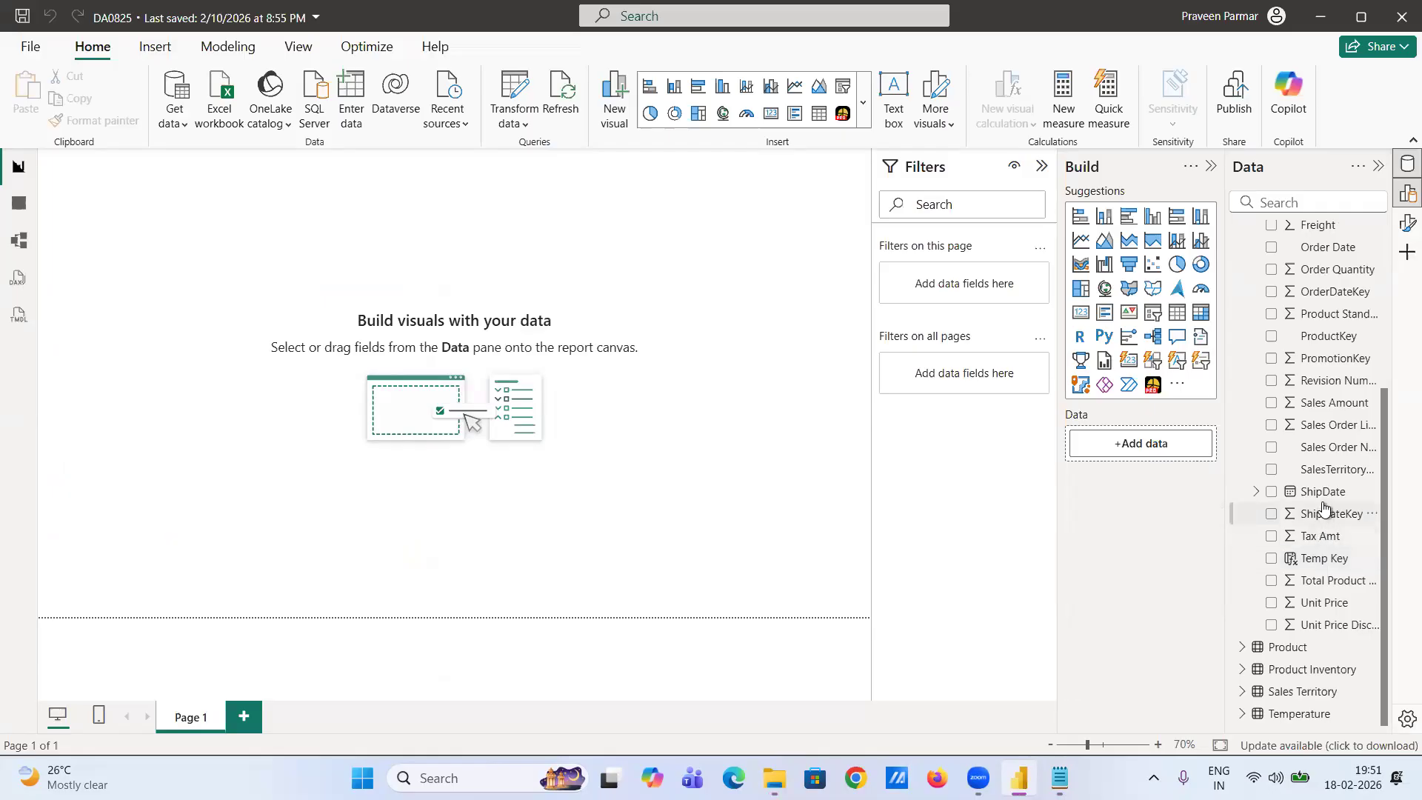
pyautogui.scroll(1, 1323, 429)
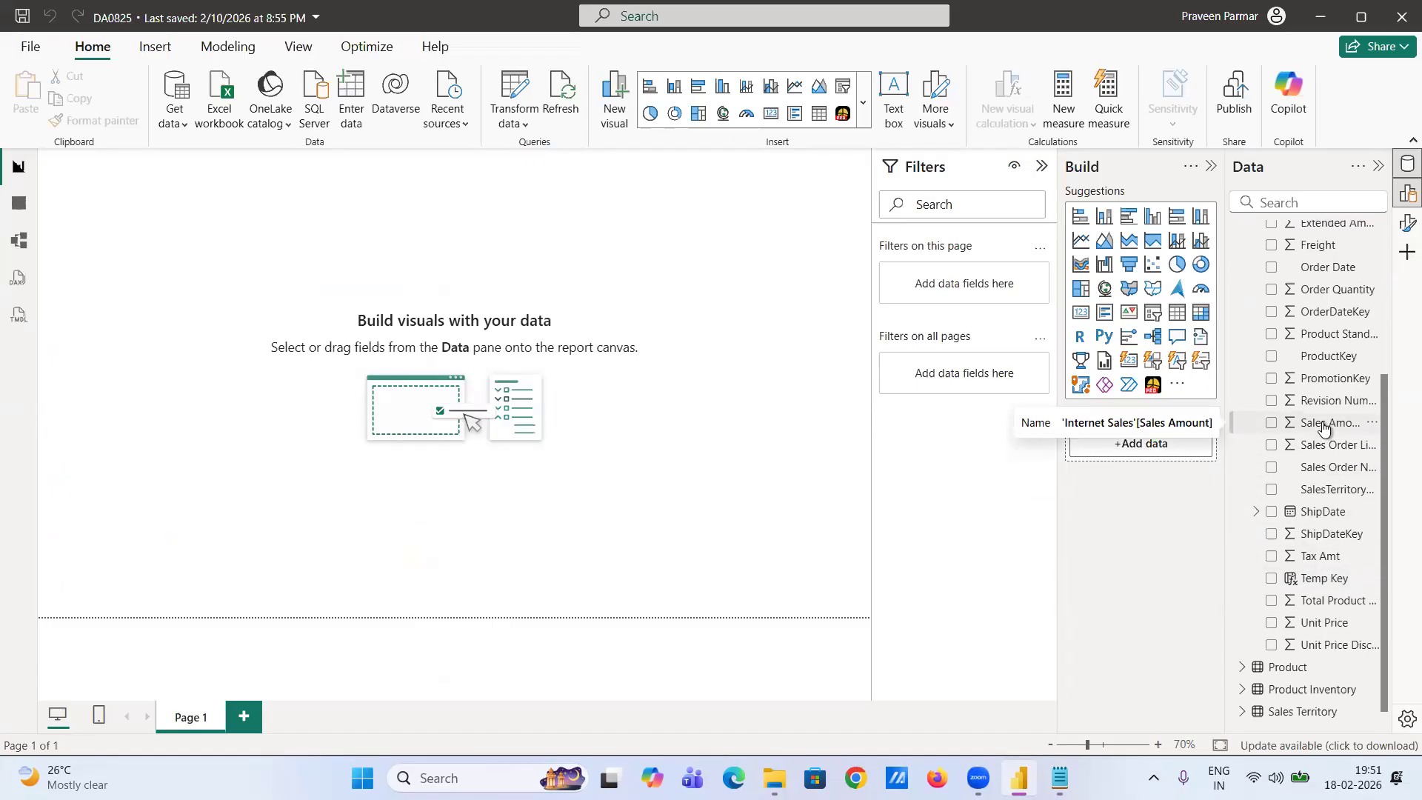
pyautogui.scroll(5, 1323, 428)
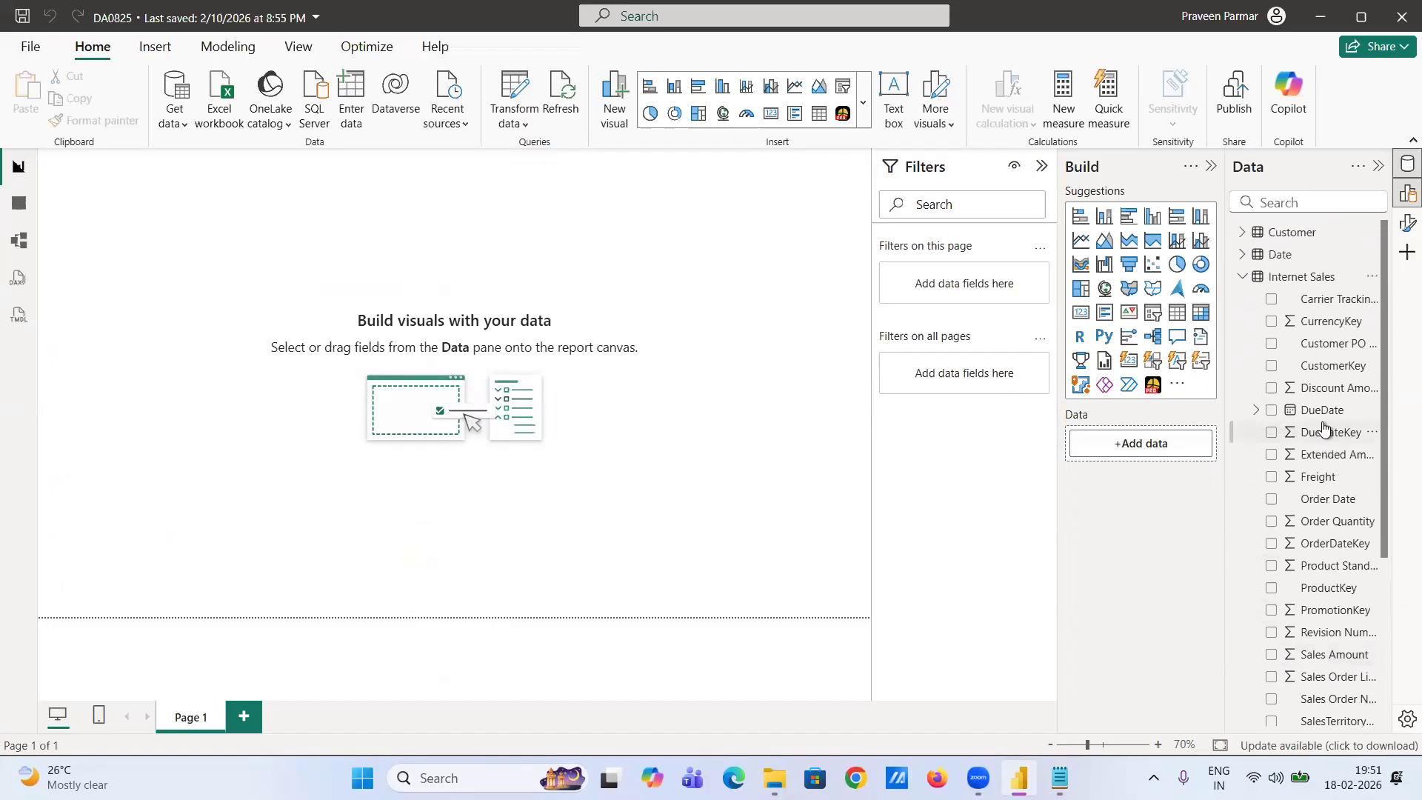
pyautogui.scroll(-5, 1324, 428)
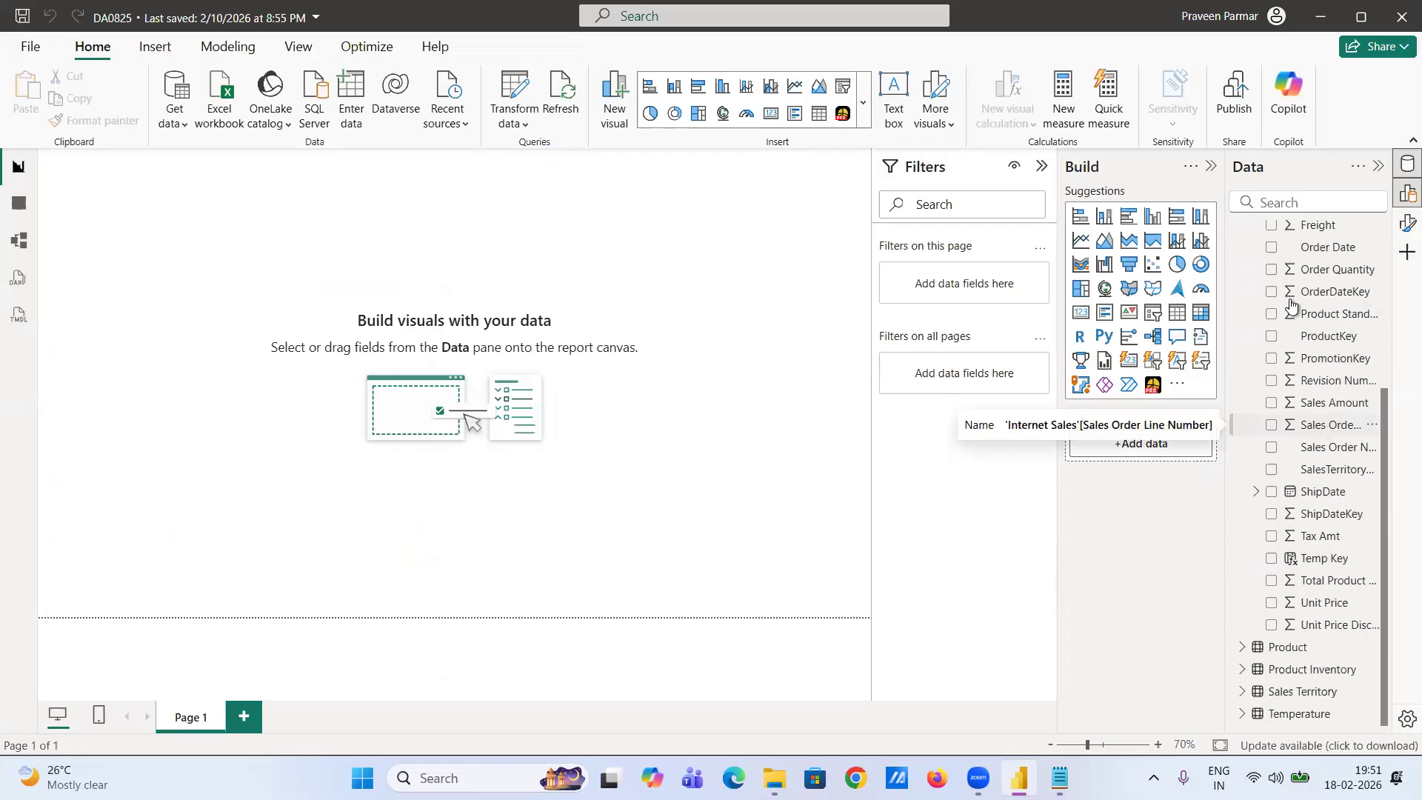
pyautogui.scroll(6, 1290, 304)
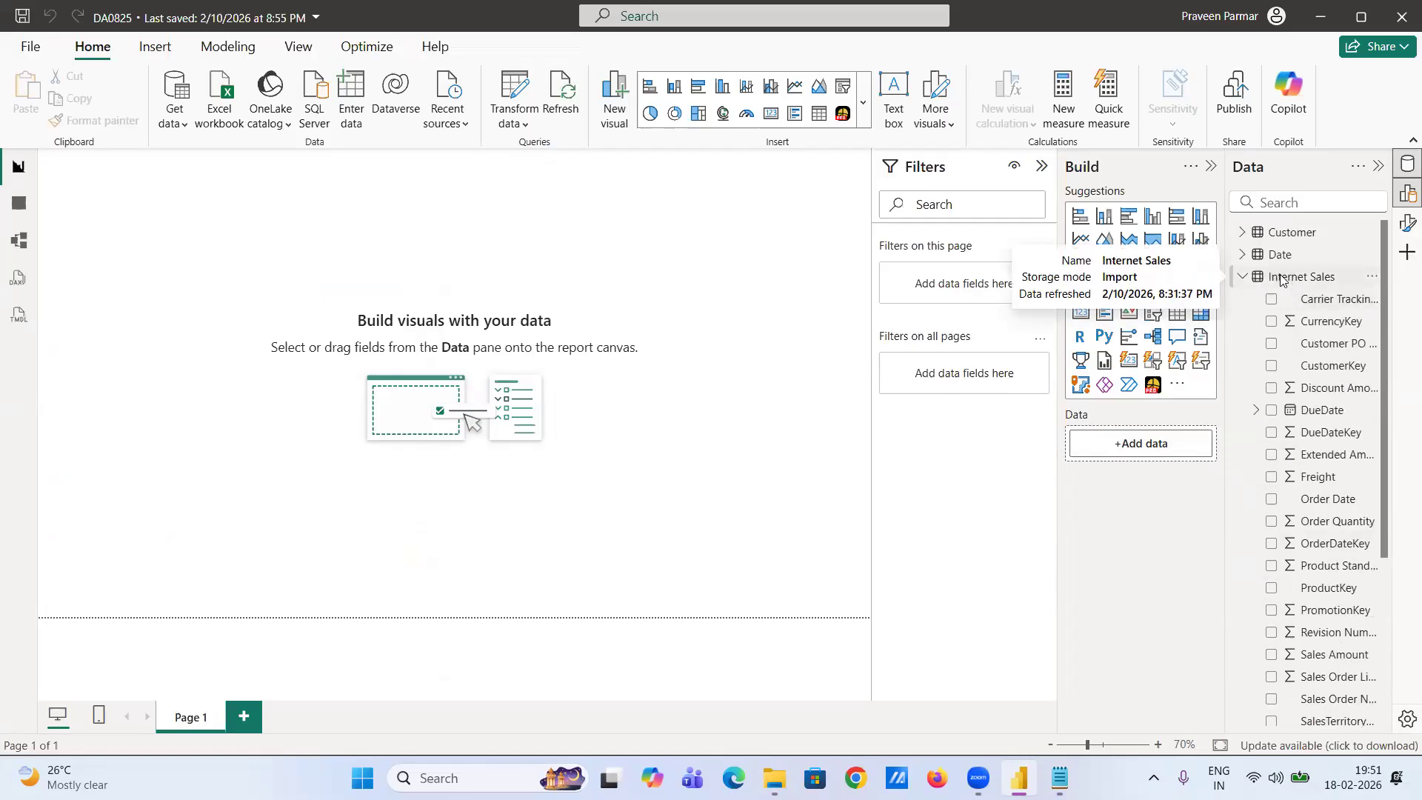
# - Create a new measure in the Internet Sales table and name it Total Sales
pyautogui.rightClick(1280, 278)
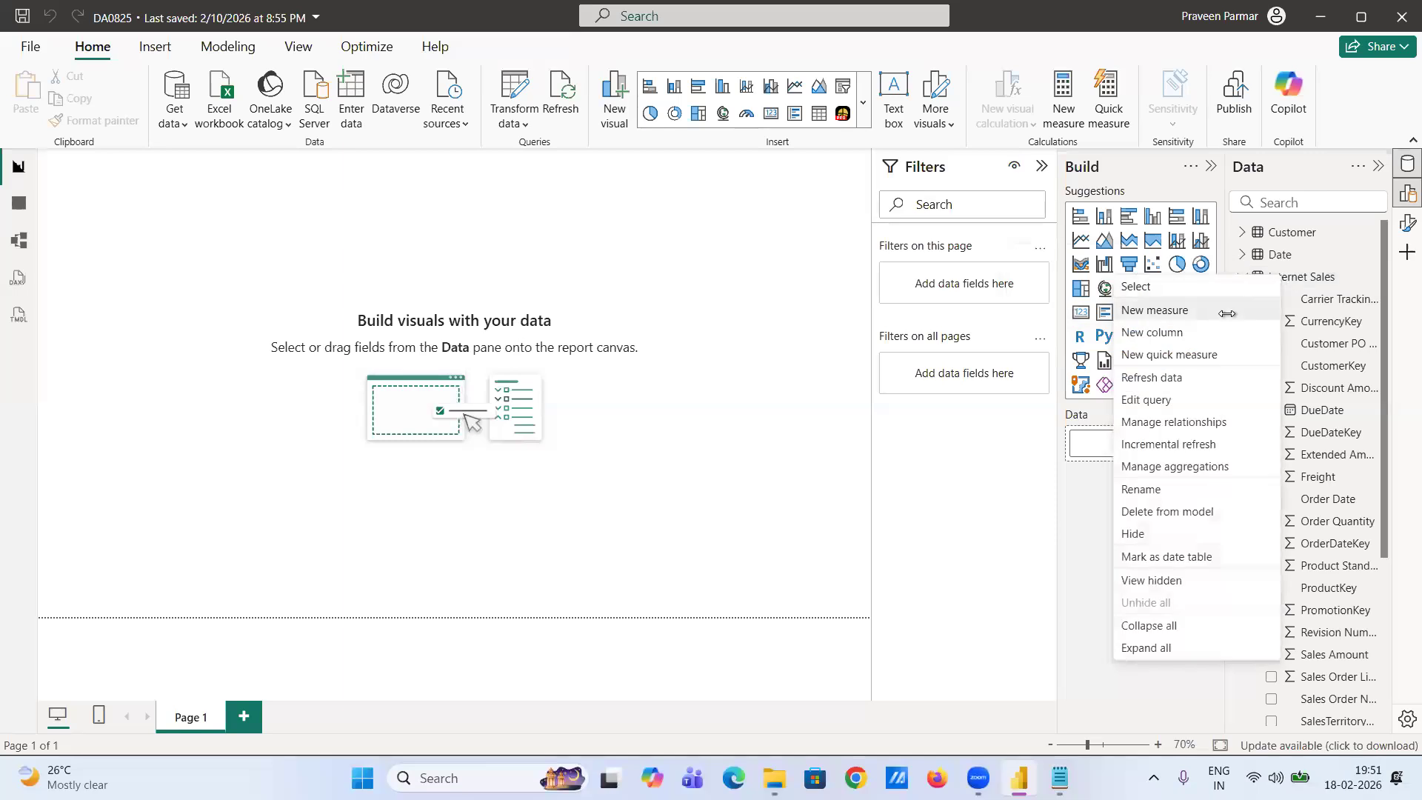
pyautogui.click(1226, 319)
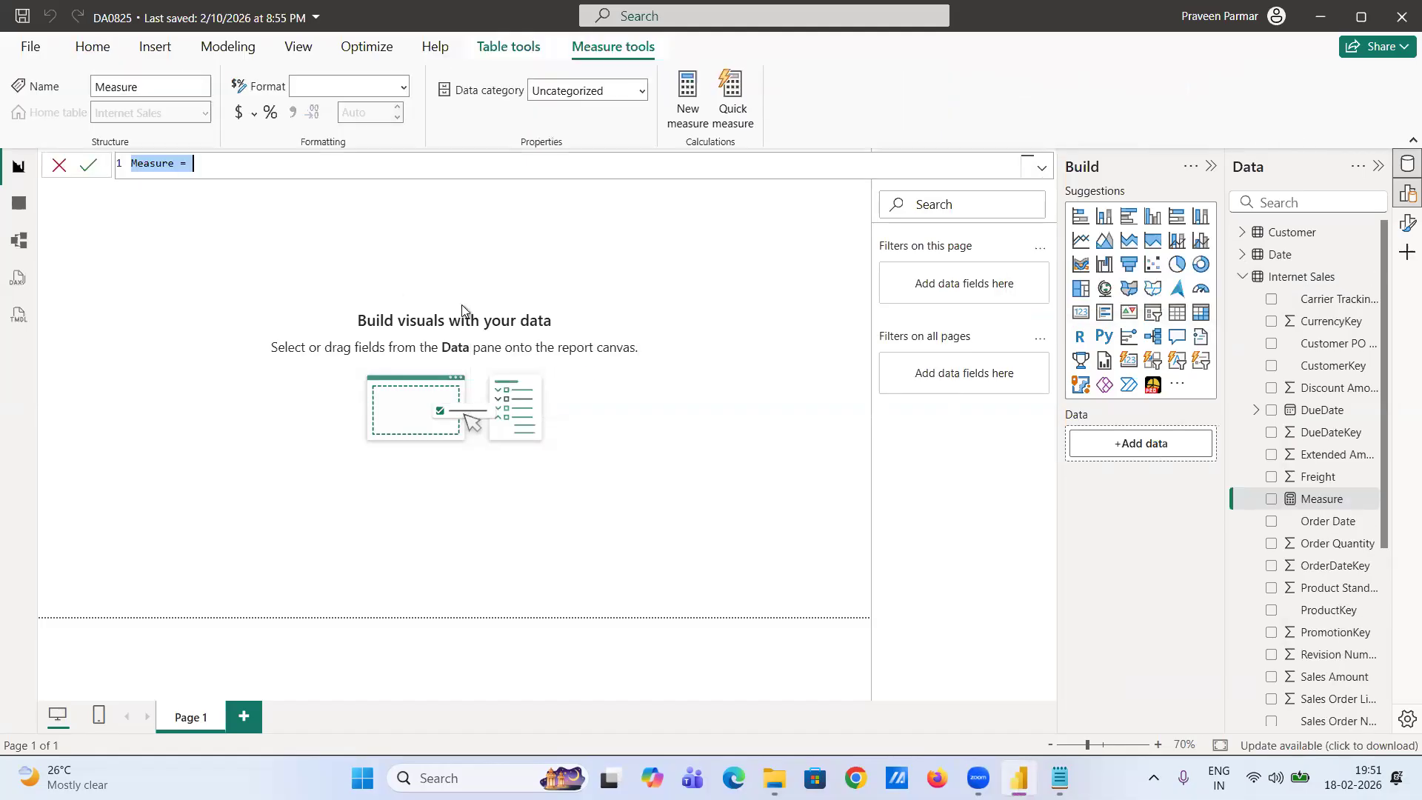
pyautogui.scroll(-4, 1322, 481)
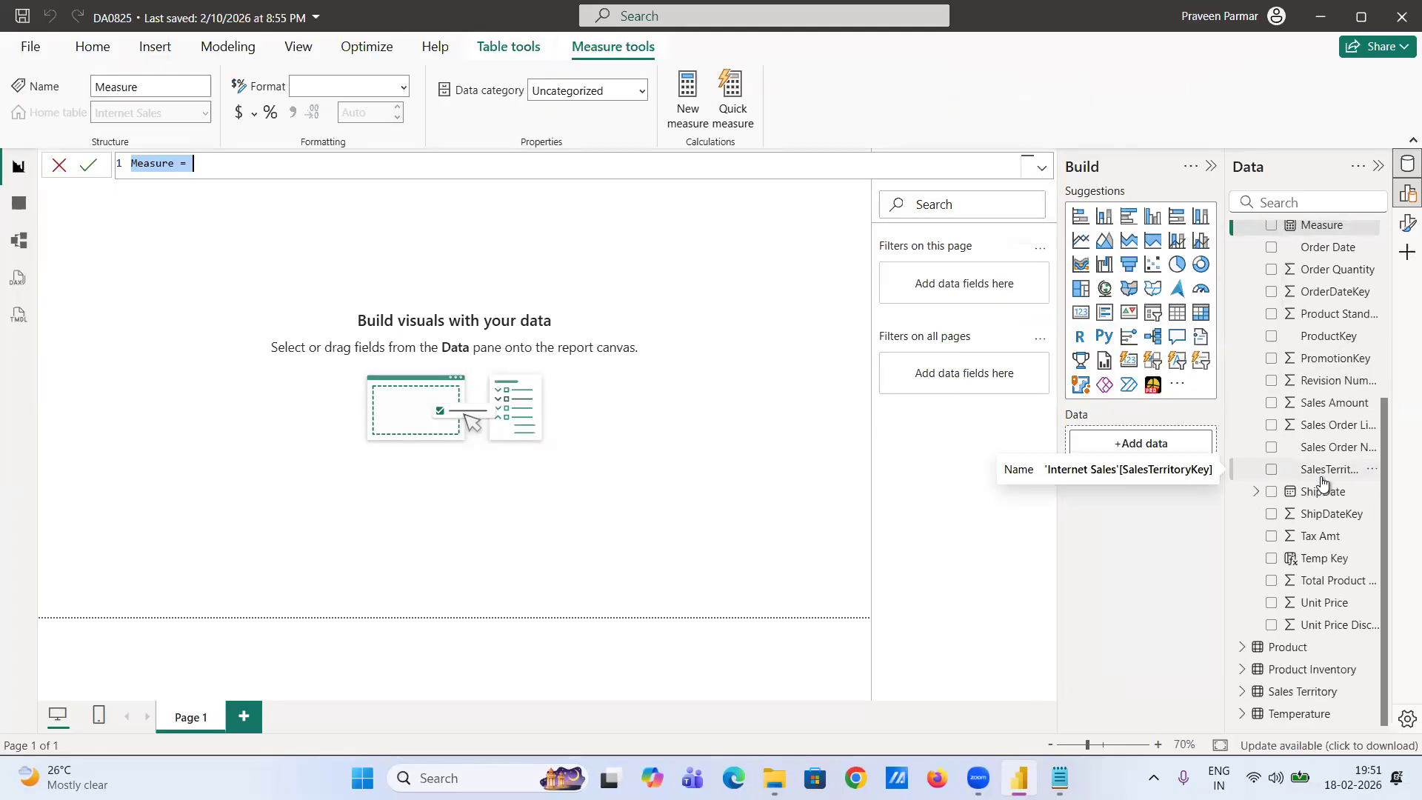
pyautogui.scroll(4, 1322, 481)
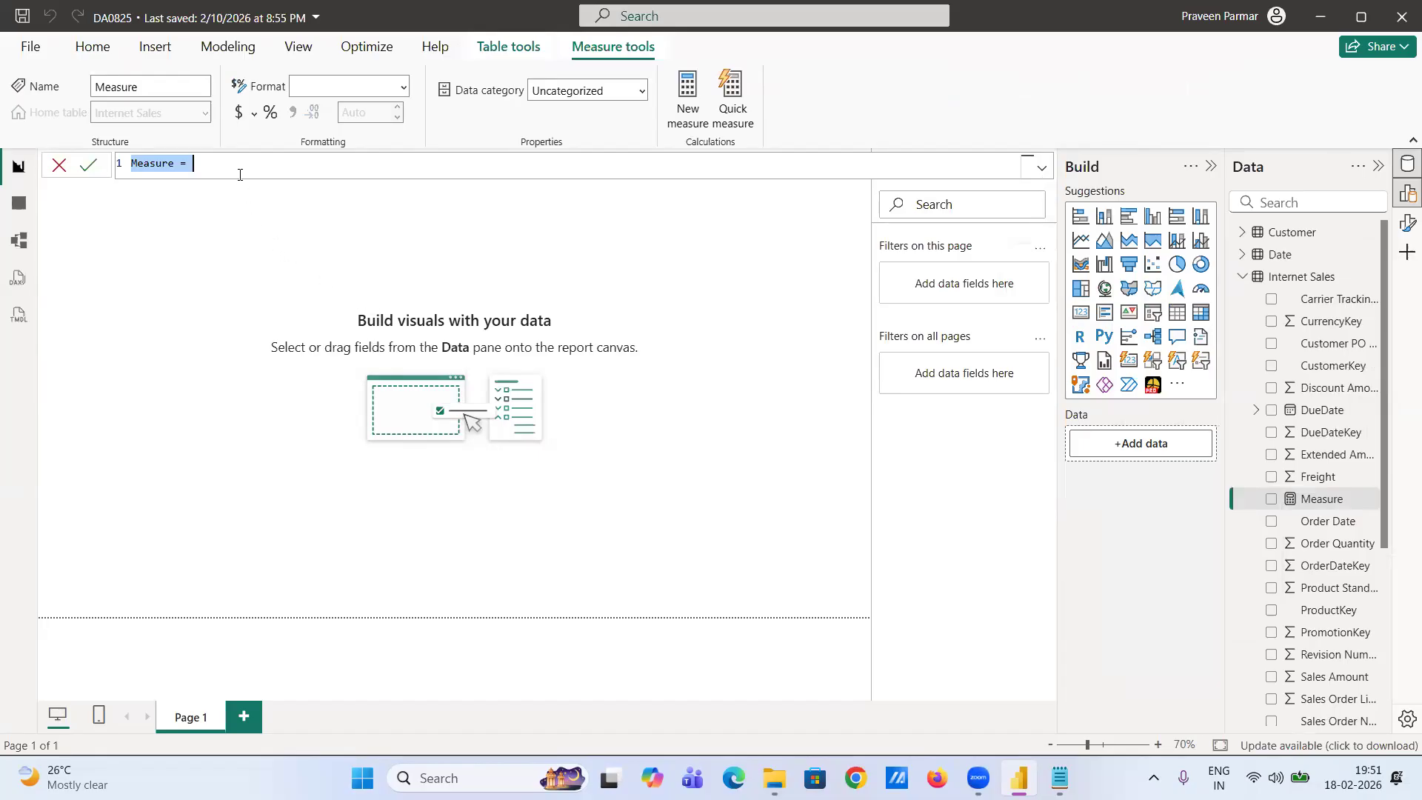
pyautogui.write('To')
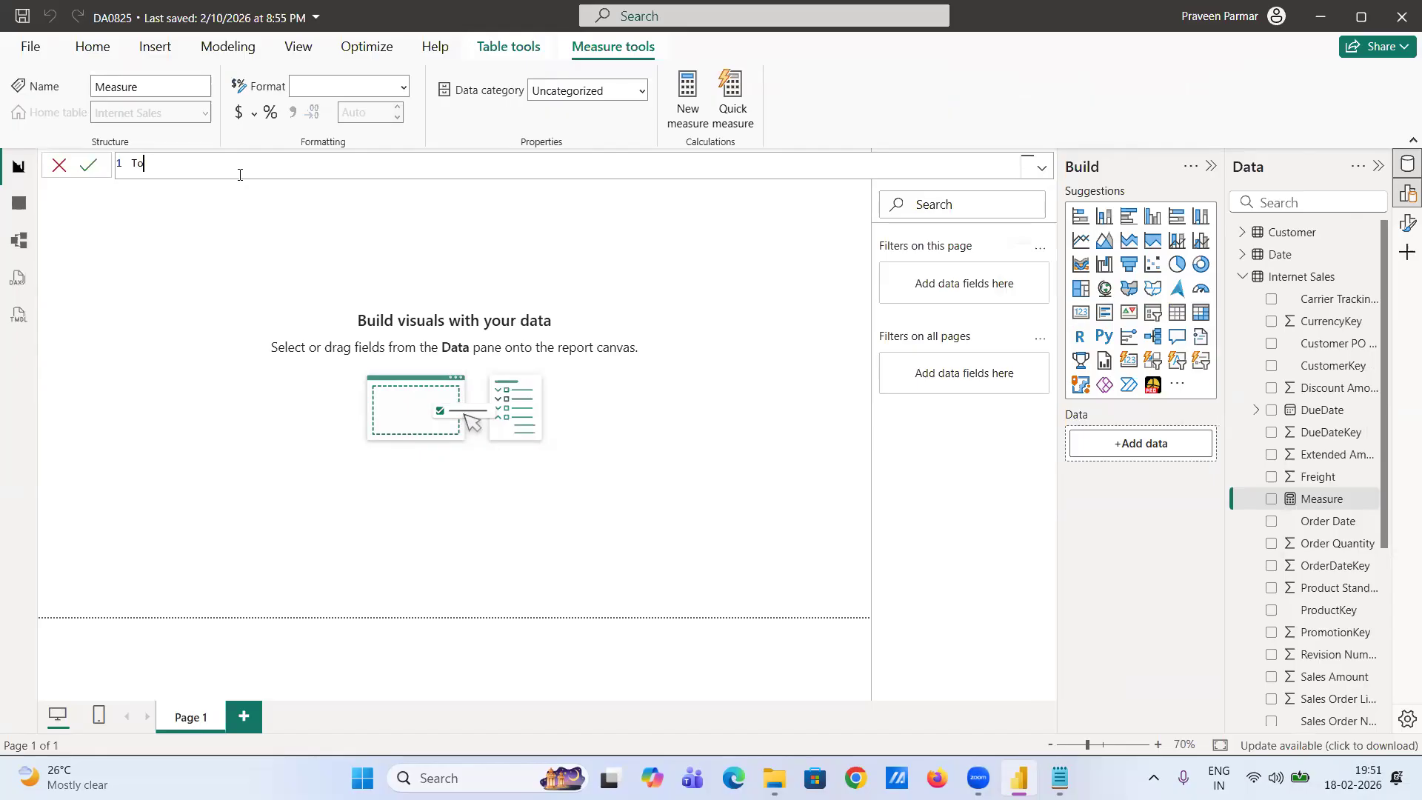
pyautogui.write('tal Sales =')
# - Define the Total Sales measure as SUM('Internet Sales'[Sales Amount]) and commit the formula
pyautogui.keyDown('ctrl'); pyautogui.scroll(4, 252, 165); pyautogui.keyUp('ctrl')
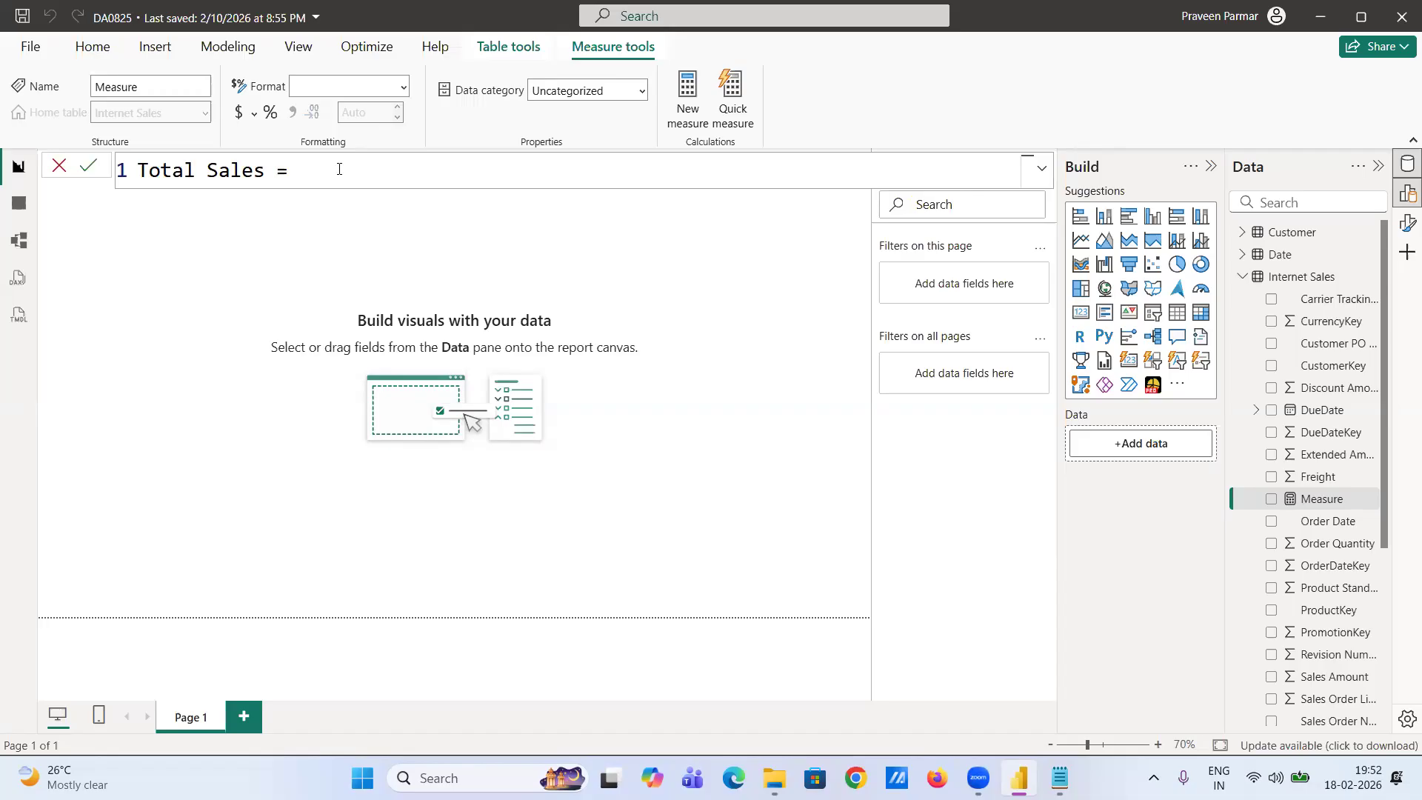
pyautogui.write('SUM(')
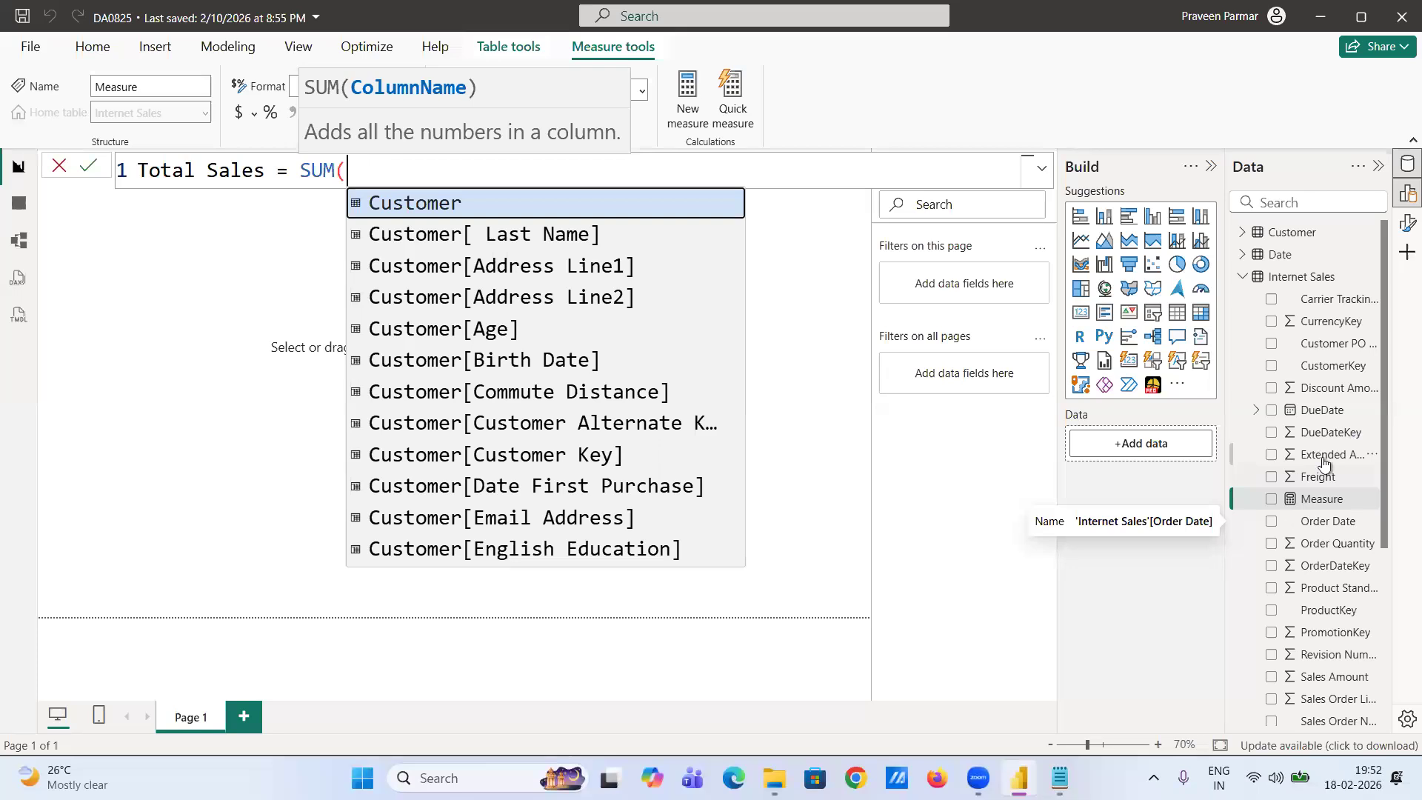
pyautogui.scroll(-3, 1324, 463)
pyautogui.scroll(-1, 1324, 462)
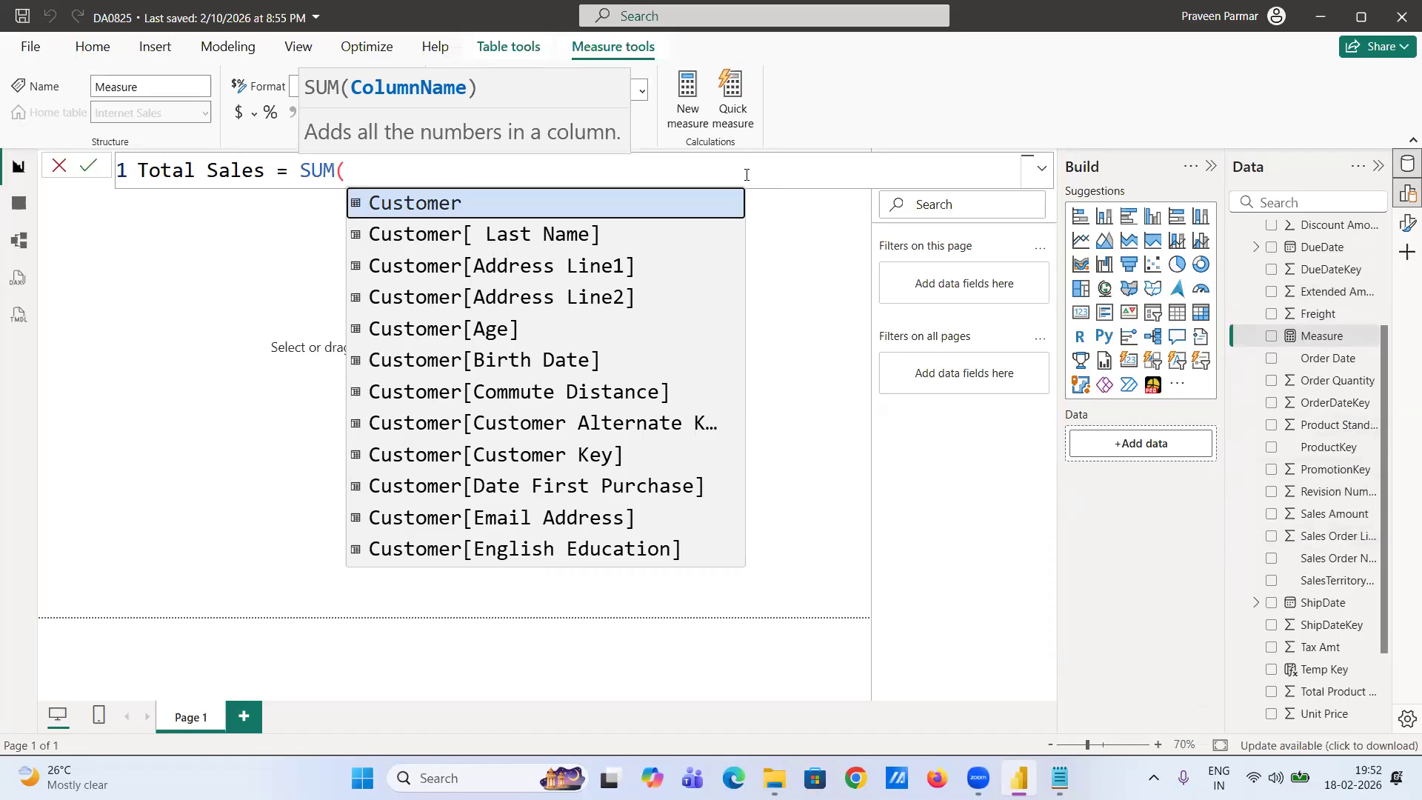
pyautogui.write('sal')
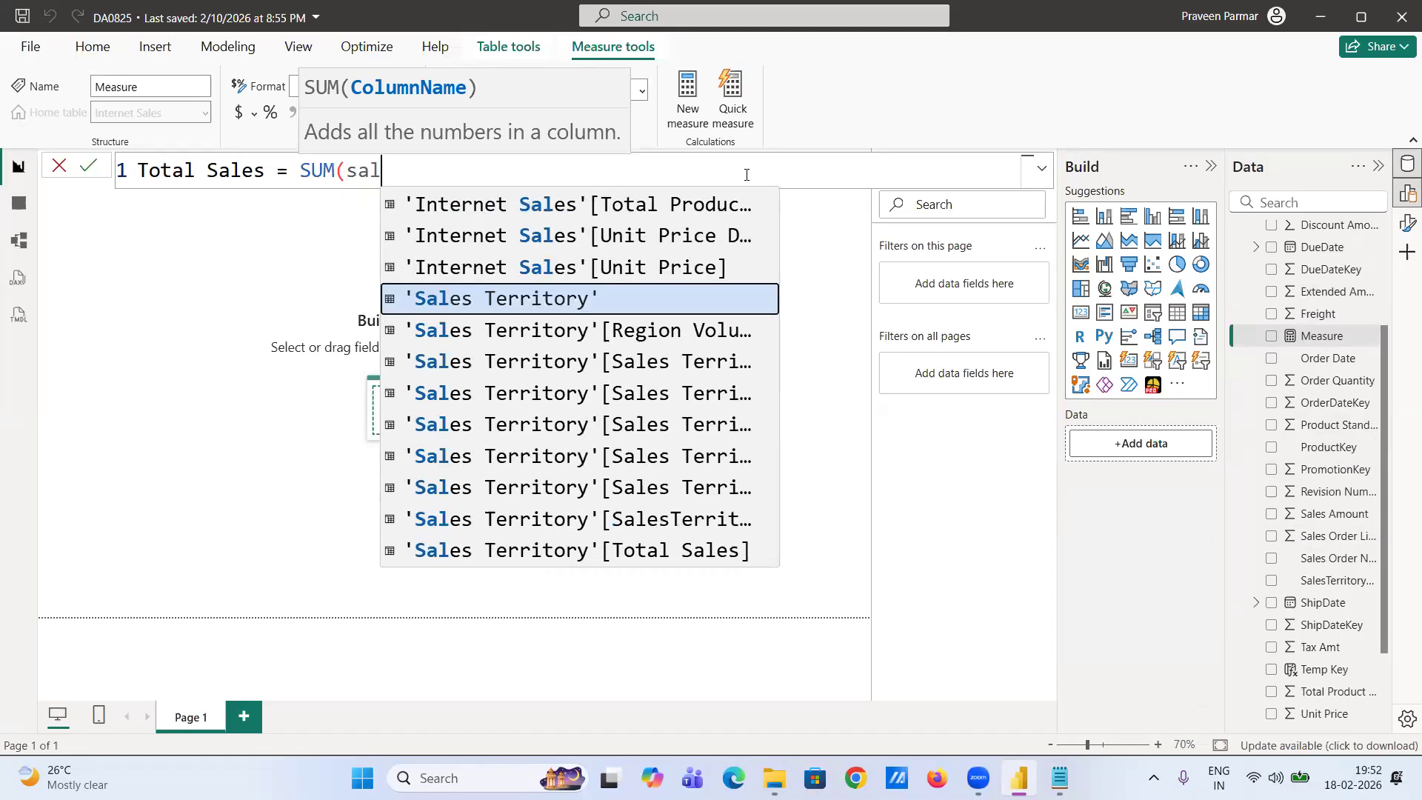
pyautogui.write('es')
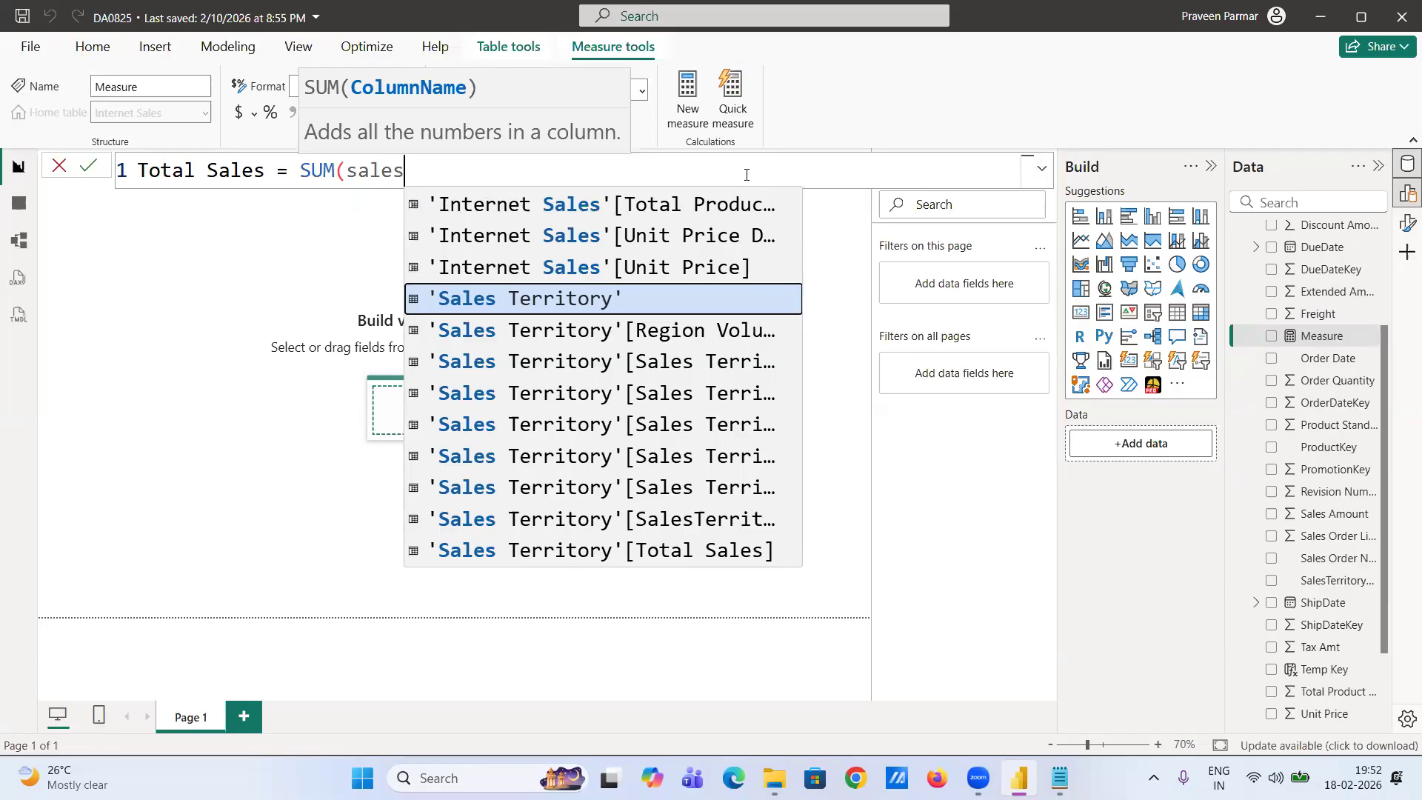
pyautogui.press('Up')
pyautogui.press('Up')
pyautogui.press('Up')
pyautogui.press('Up')
pyautogui.press('Up')
pyautogui.press('Up')
pyautogui.press('Up')
pyautogui.press('Up')
pyautogui.press('Up')
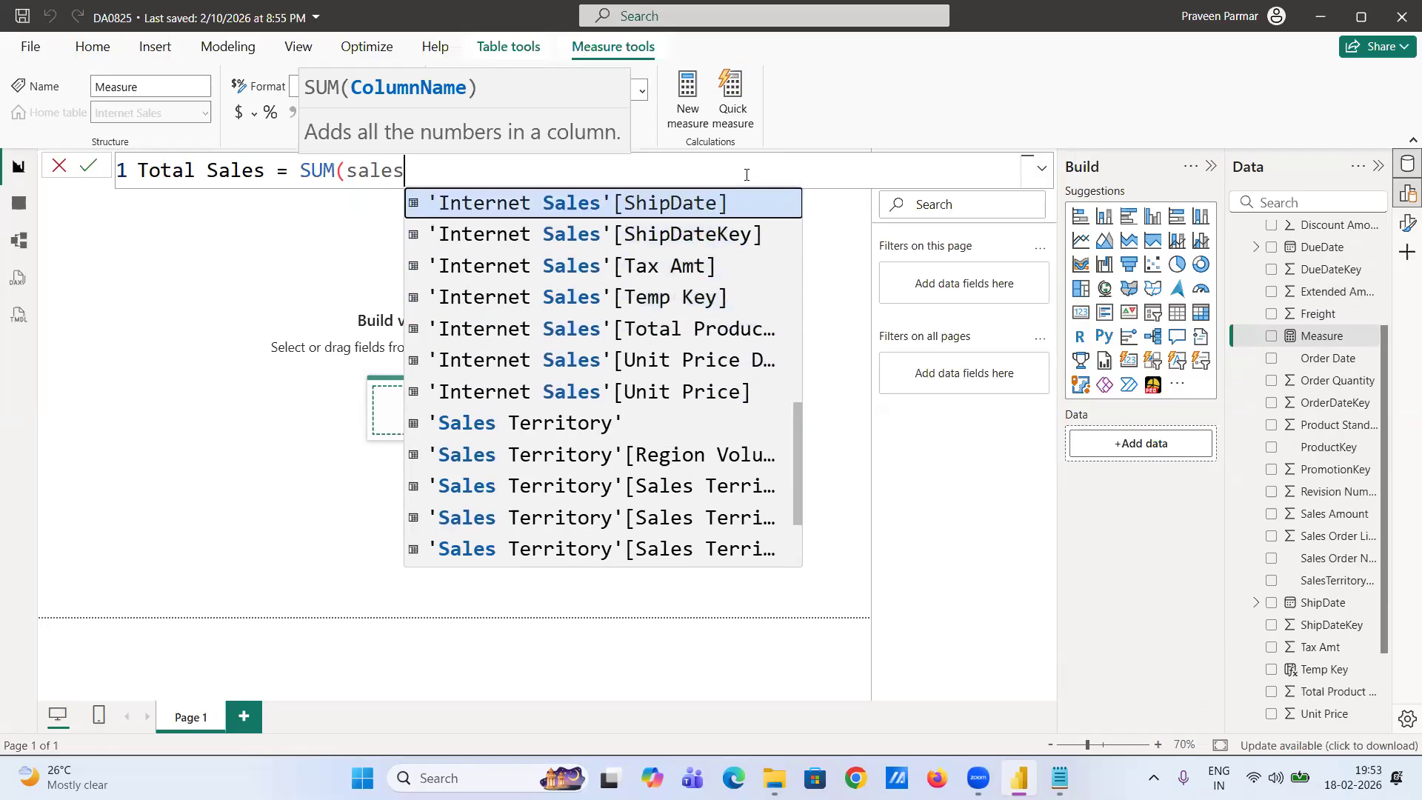
pyautogui.press('Up')
pyautogui.press('Up')
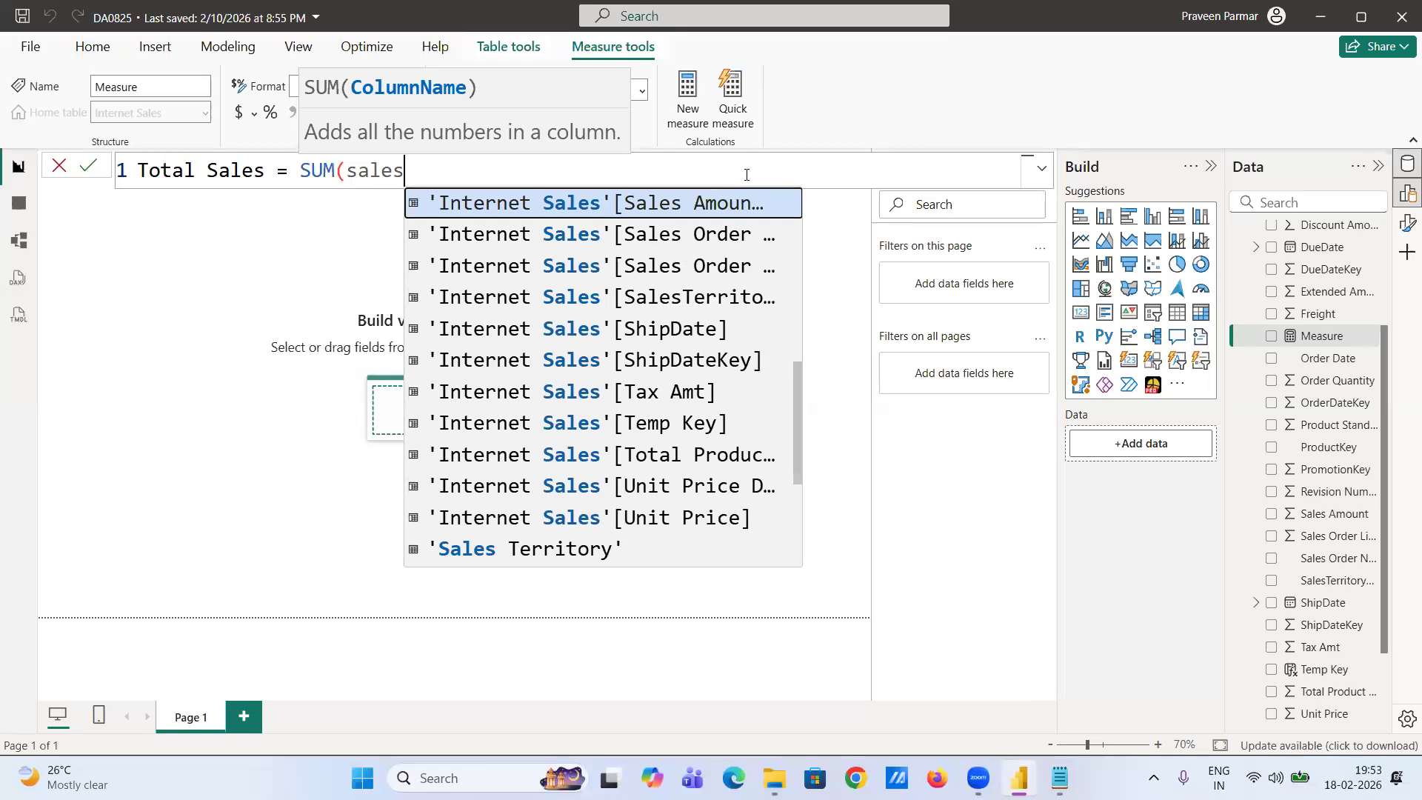
pyautogui.press('Tab')
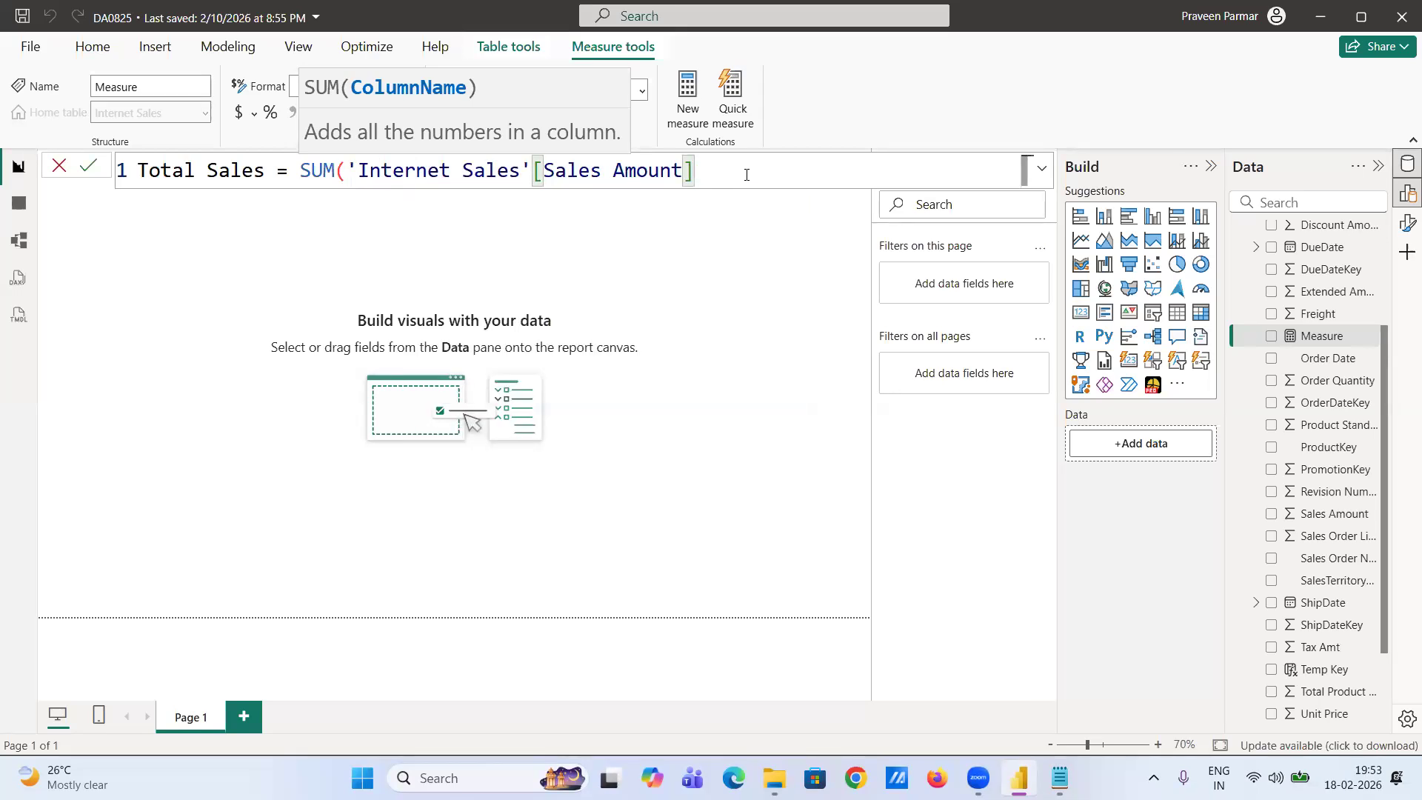
pyautogui.write(')')
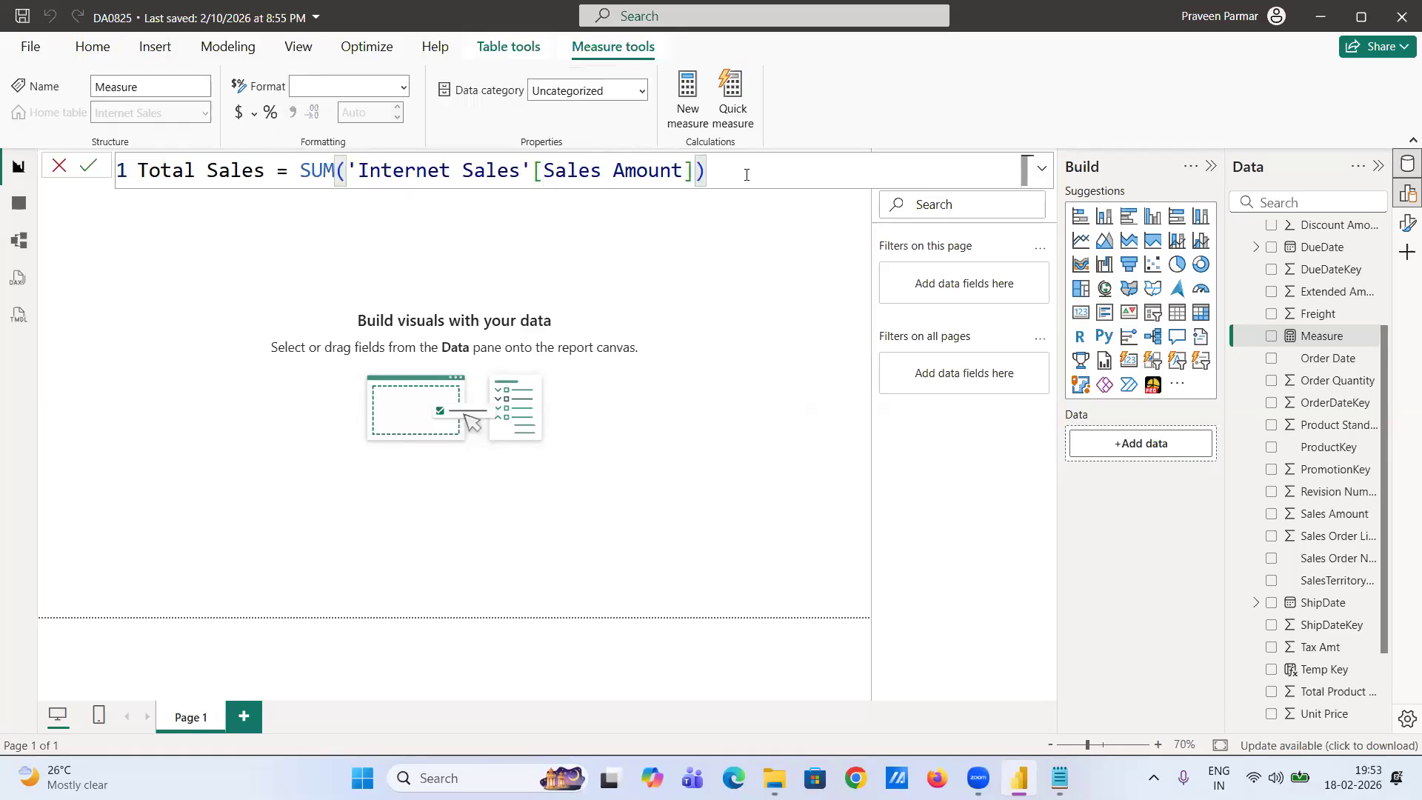
pyautogui.click(90, 168)
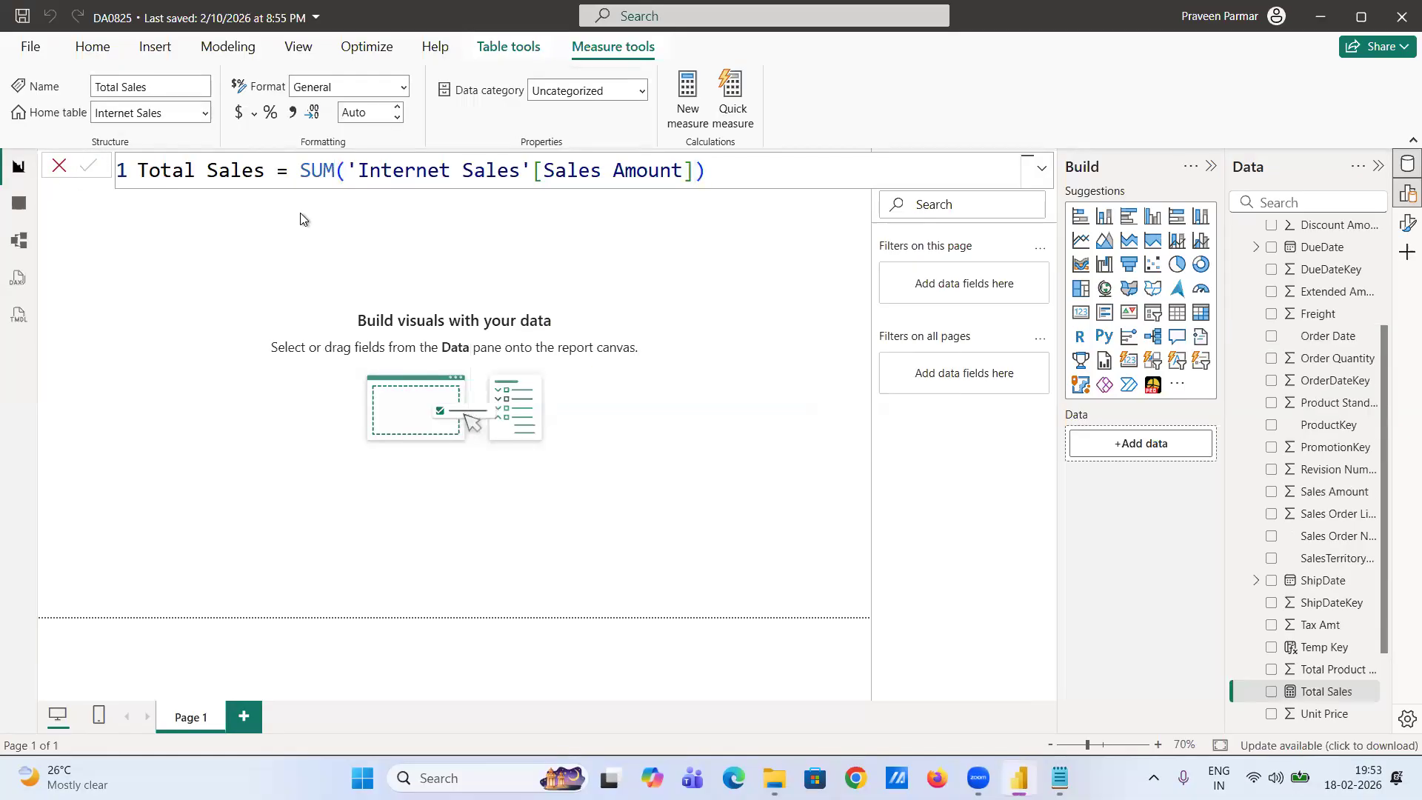
# - Add a card visual to the report page showing the Total Sales measure from Internet Sales
pyautogui.click(1080, 313)
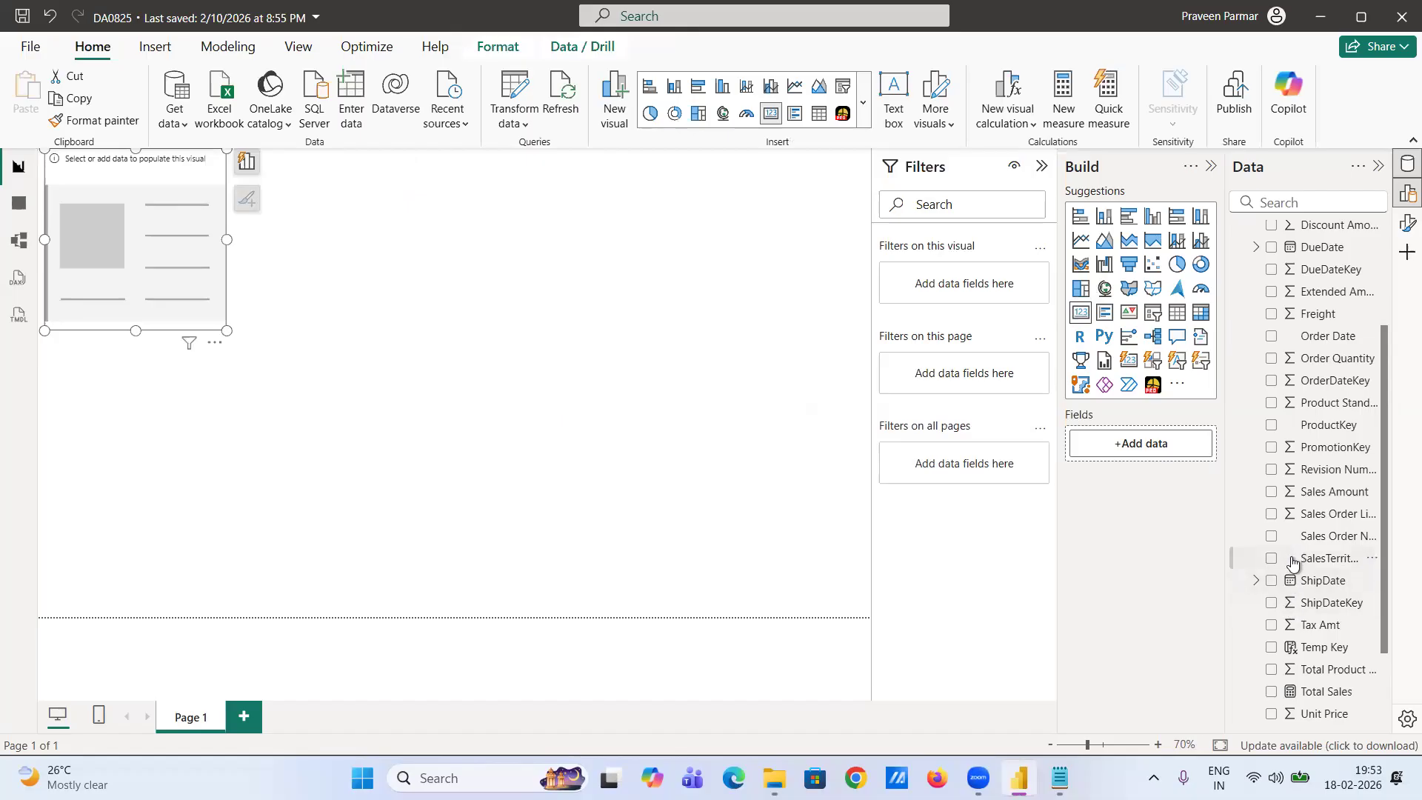
pyautogui.click(1271, 692)
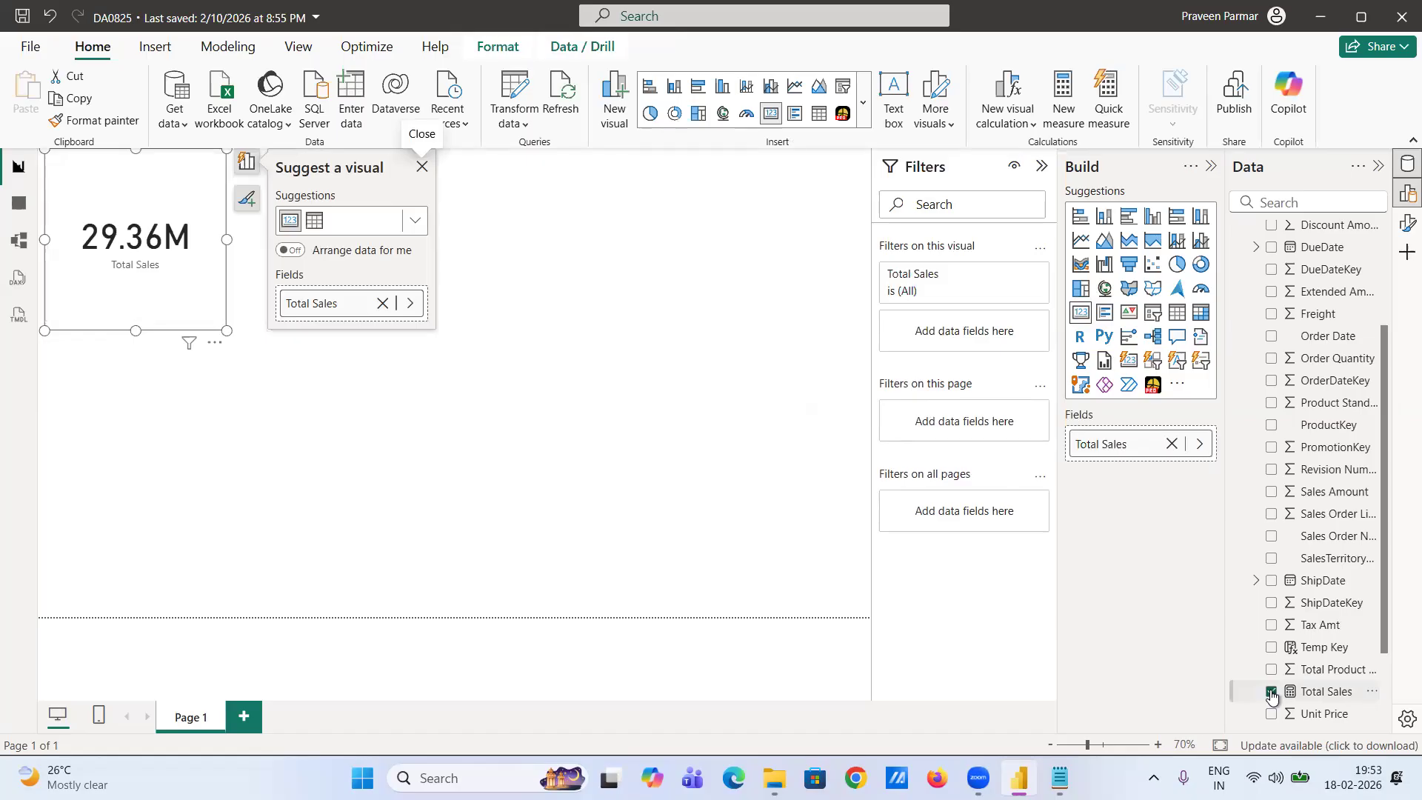
pyautogui.click(722, 501)
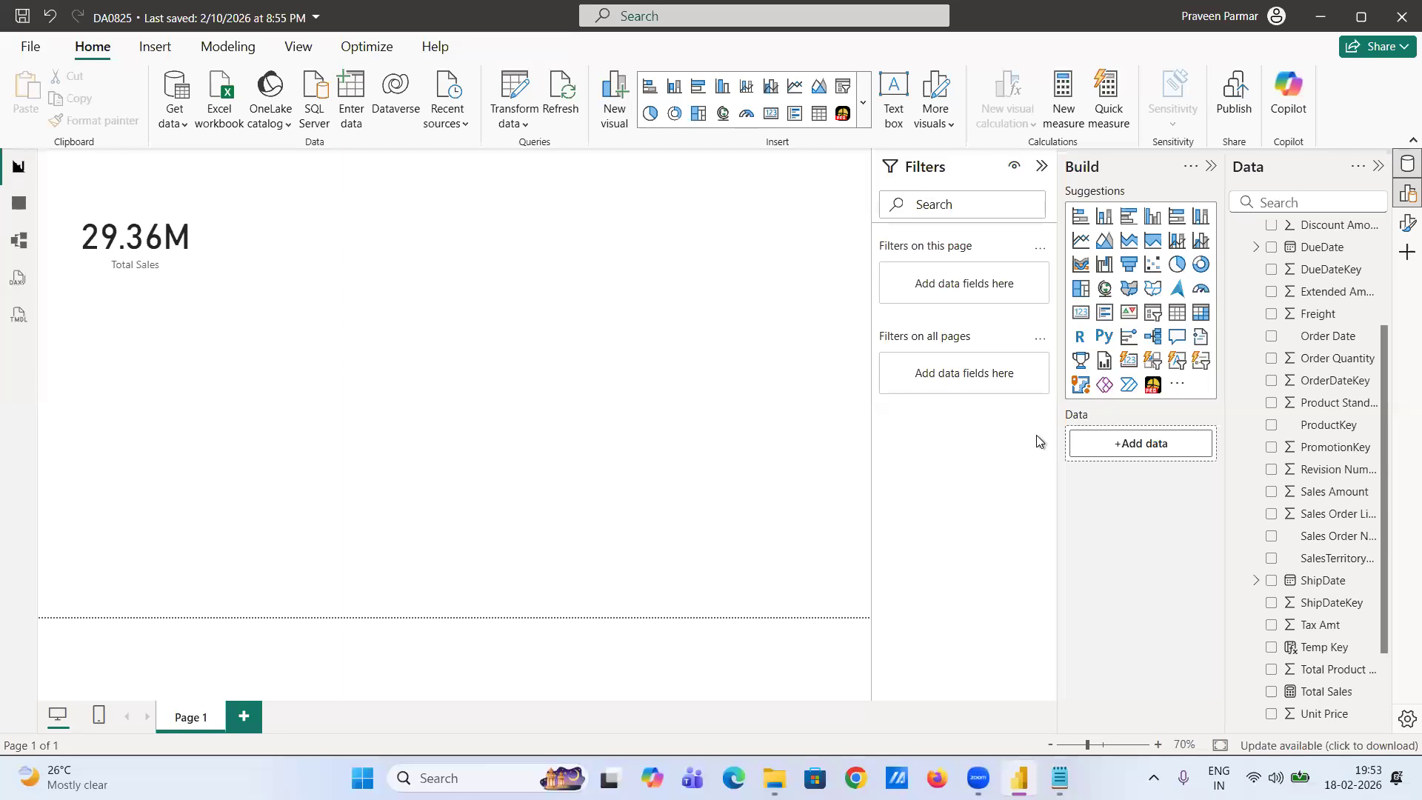
# - Insert a table visual below the card, enlarge it, and add the Sales Territory Country field from Sales Territory
pyautogui.click(1177, 313)
pyautogui.moveTo(227, 518); pyautogui.dragTo(622, 567)
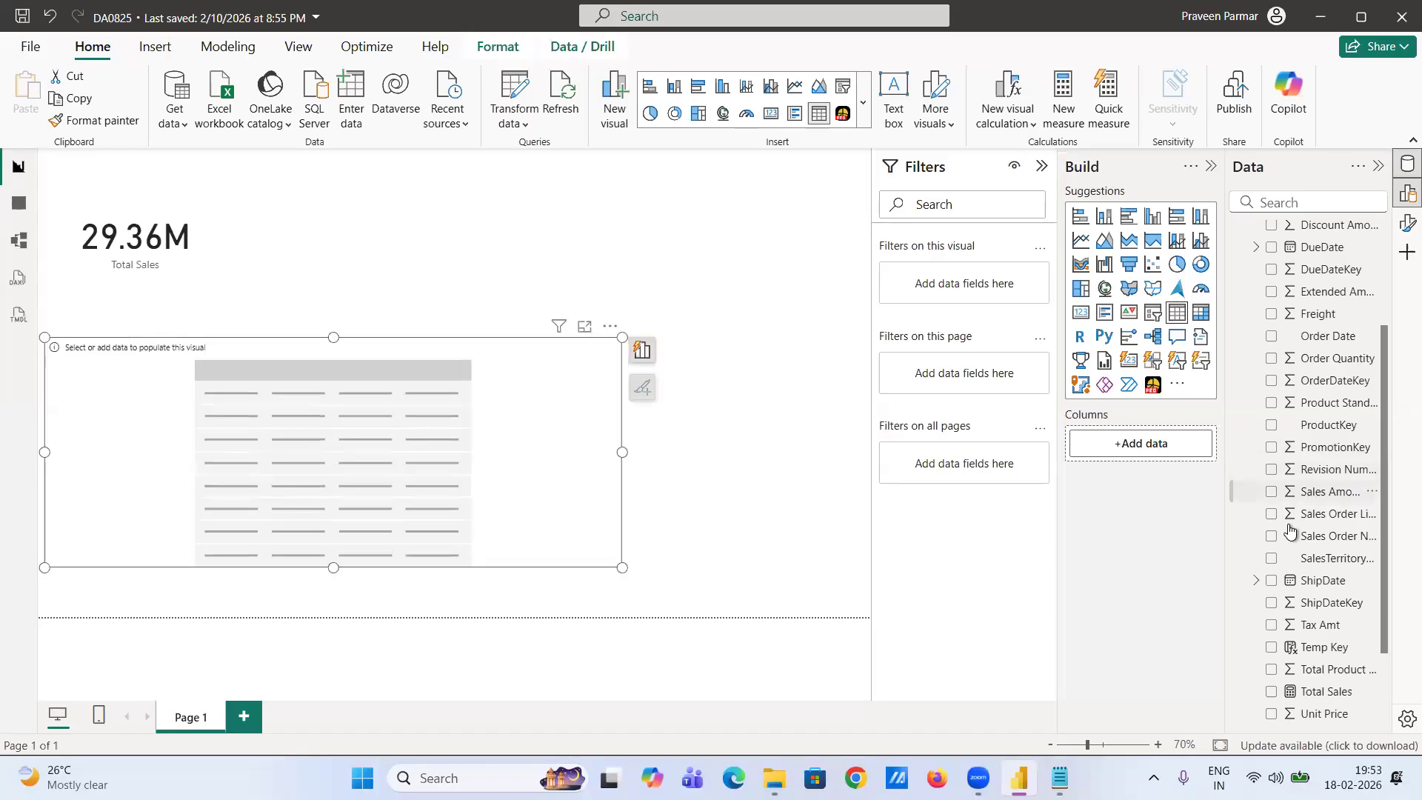
pyautogui.scroll(-3, 1304, 531)
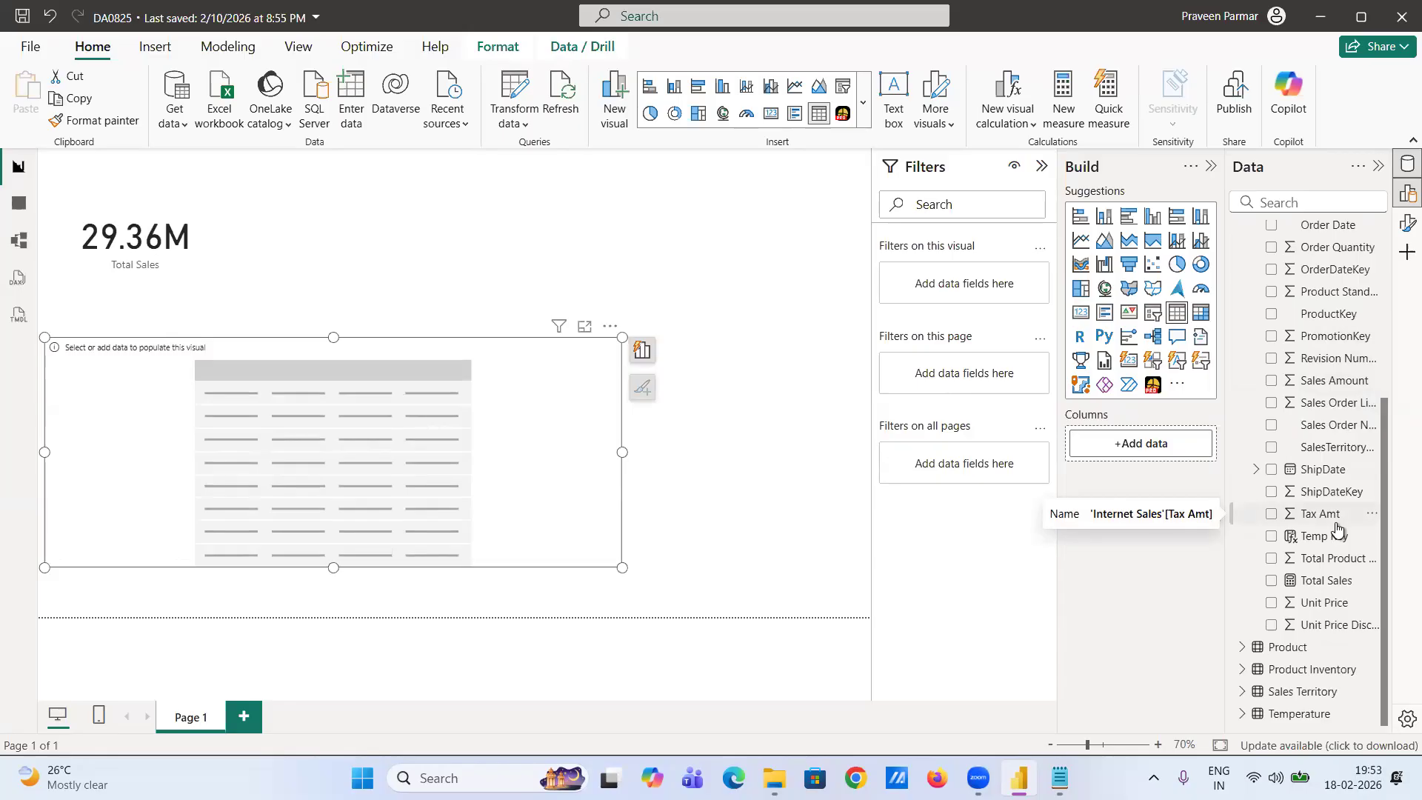
pyautogui.click(1242, 692)
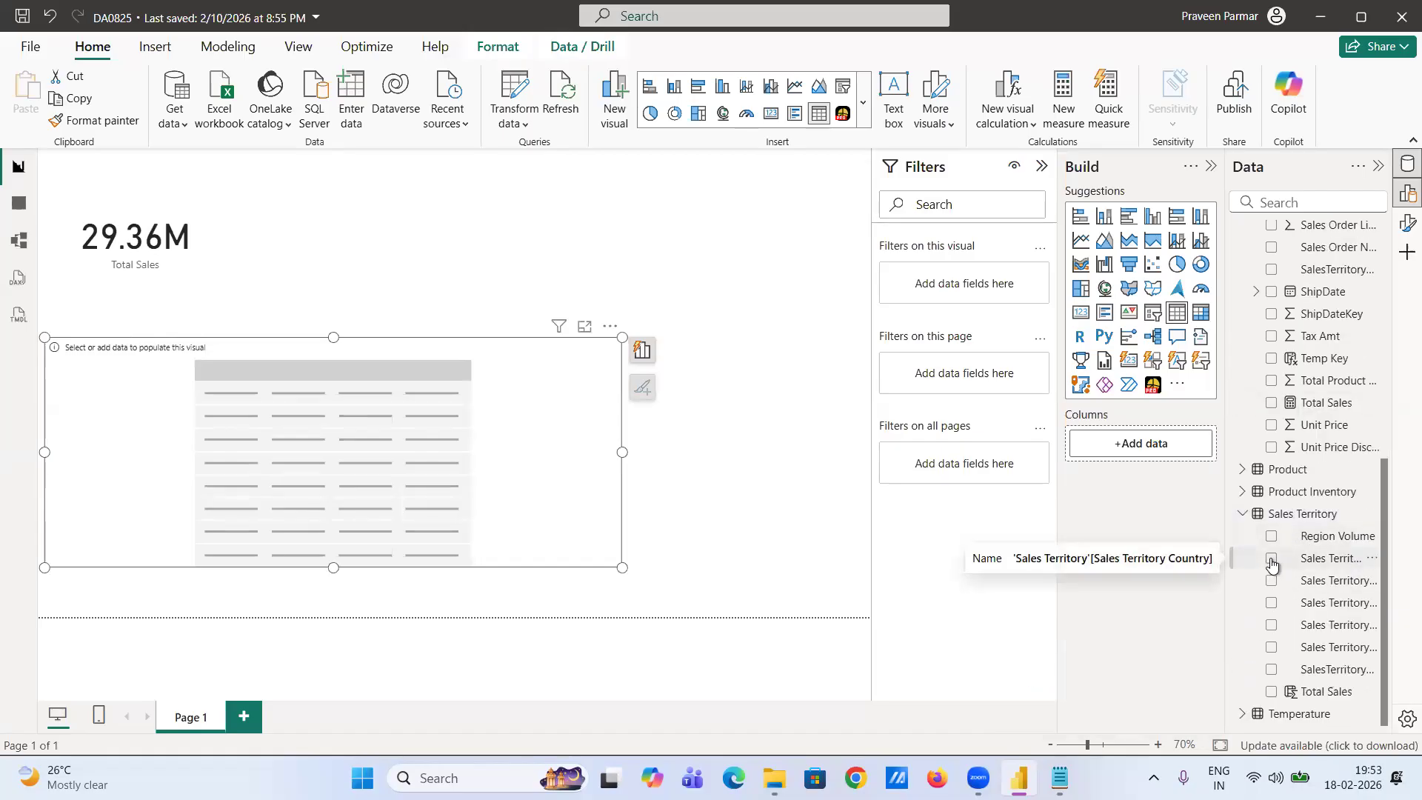
pyautogui.click(1271, 560)
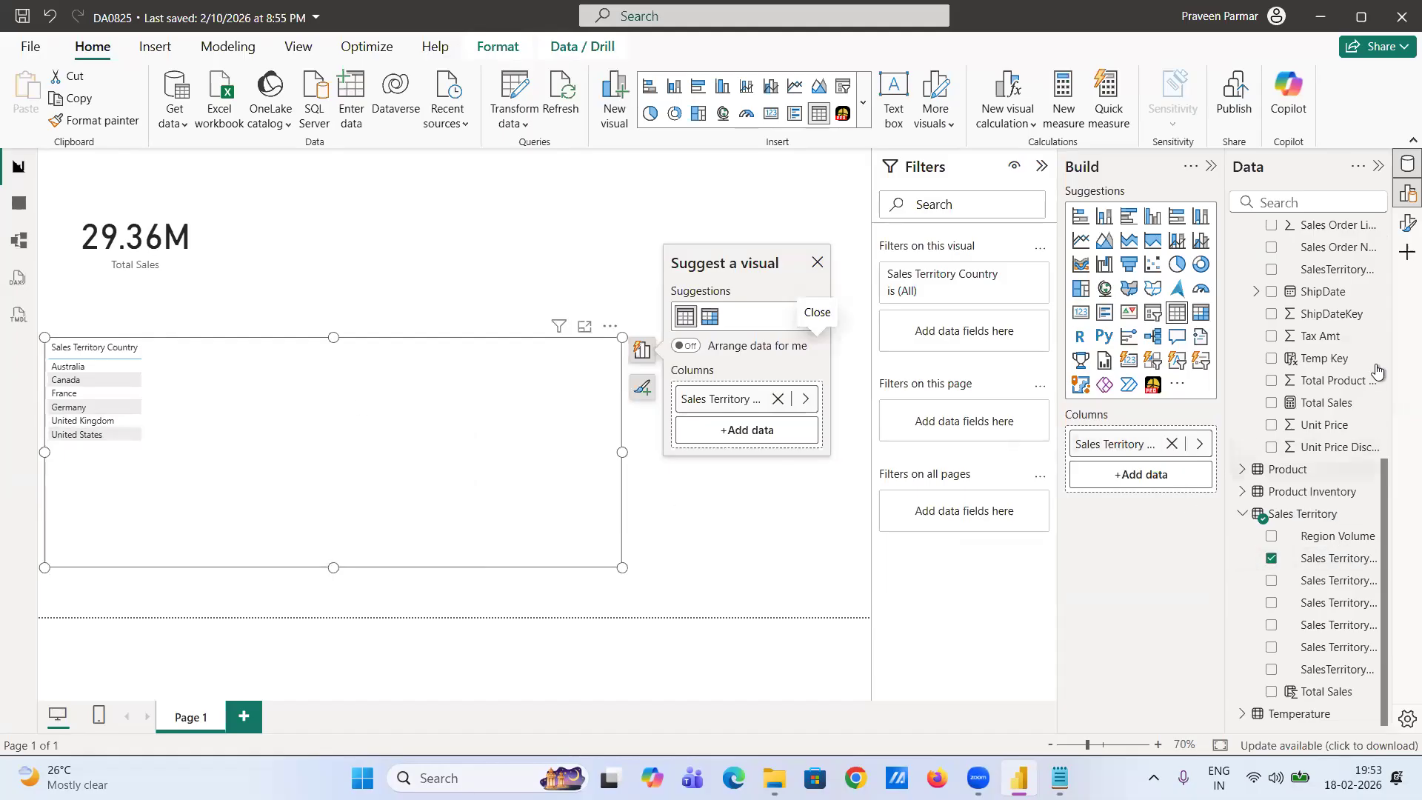
# - Set the font size of the country table's values to 23
pyautogui.click(1407, 222)
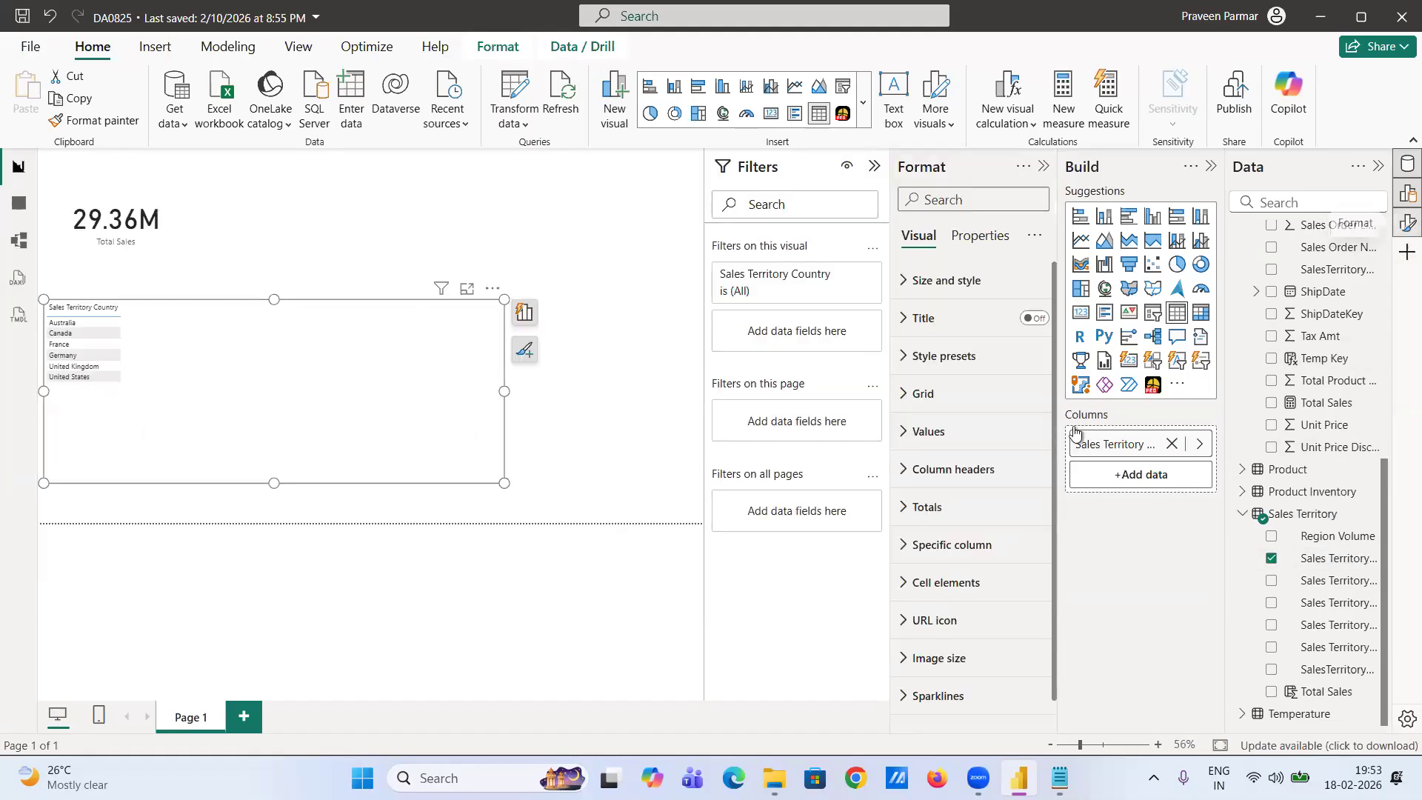
pyautogui.click(904, 436)
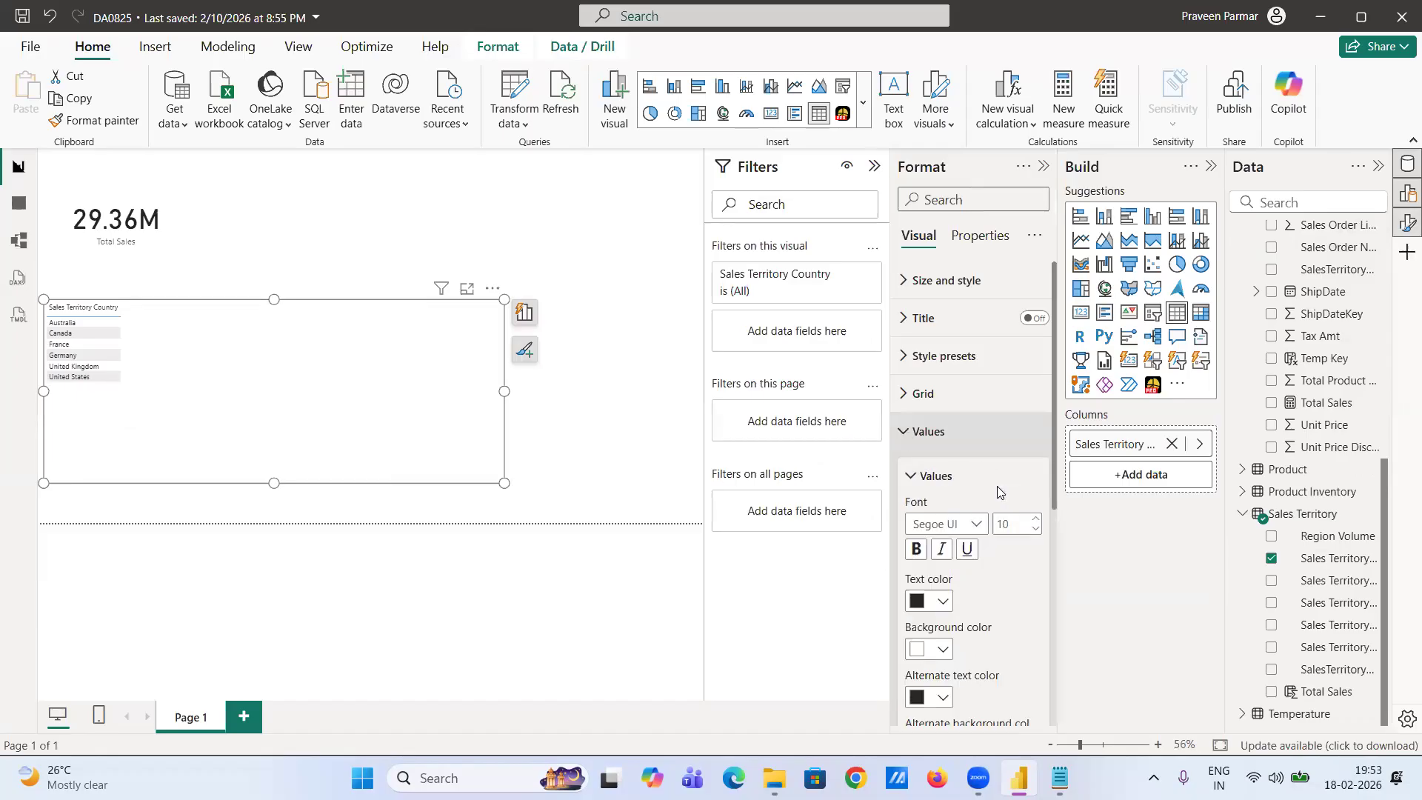
pyautogui.click(1035, 521)
pyautogui.click(1035, 521)
pyautogui.click(1035, 521)
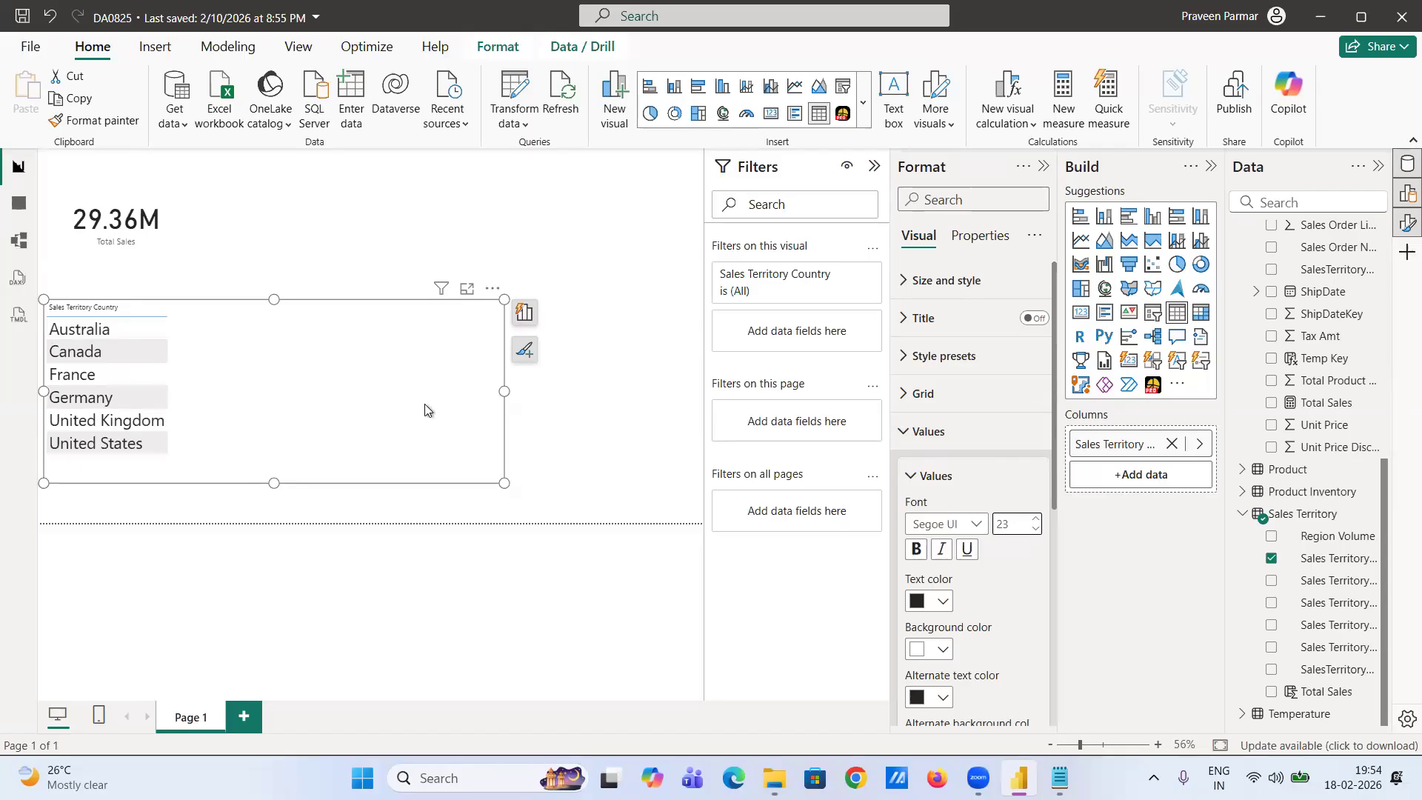
# - Add the Internet Sales measure Total Sales to the country table twice, as two separate columns
pyautogui.click(1271, 404)
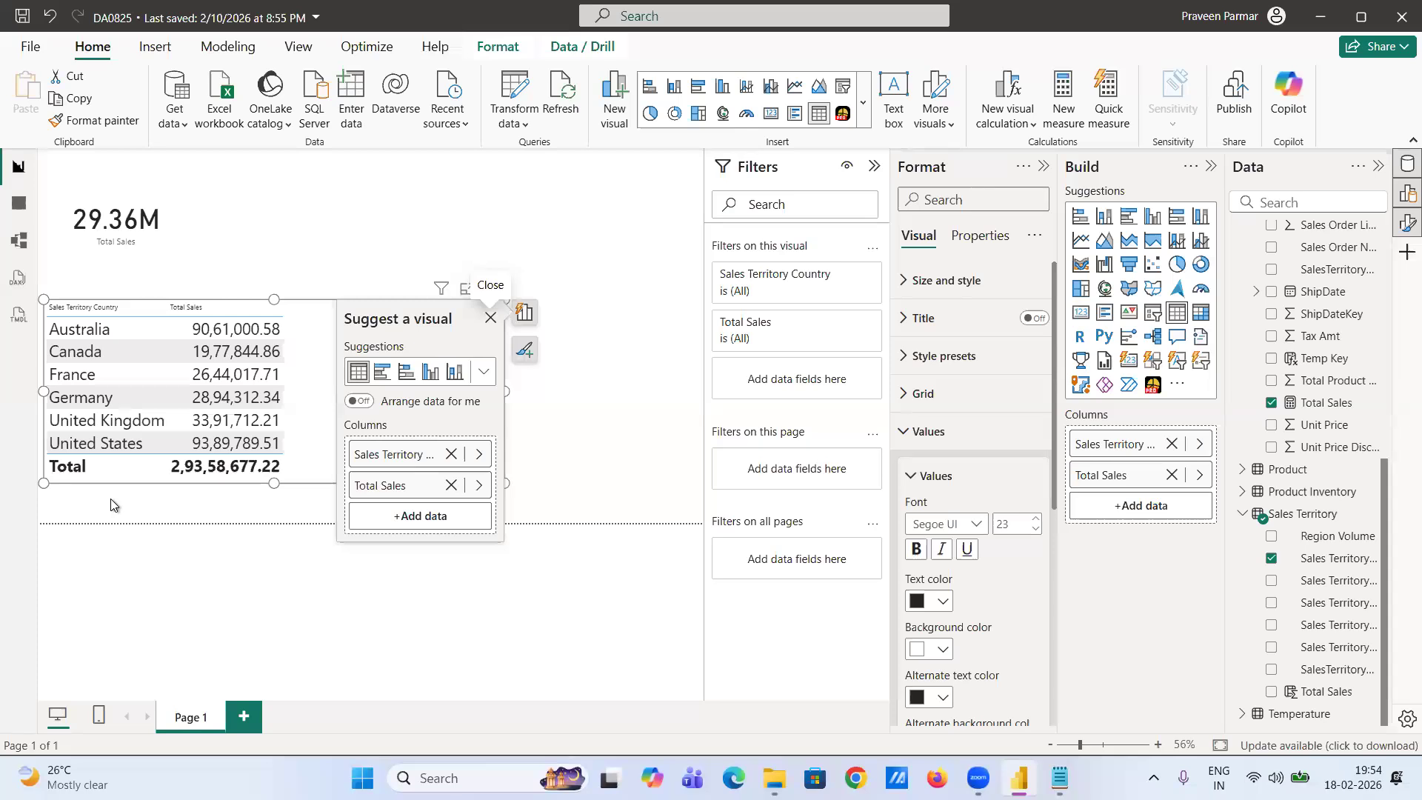
pyautogui.click(219, 565)
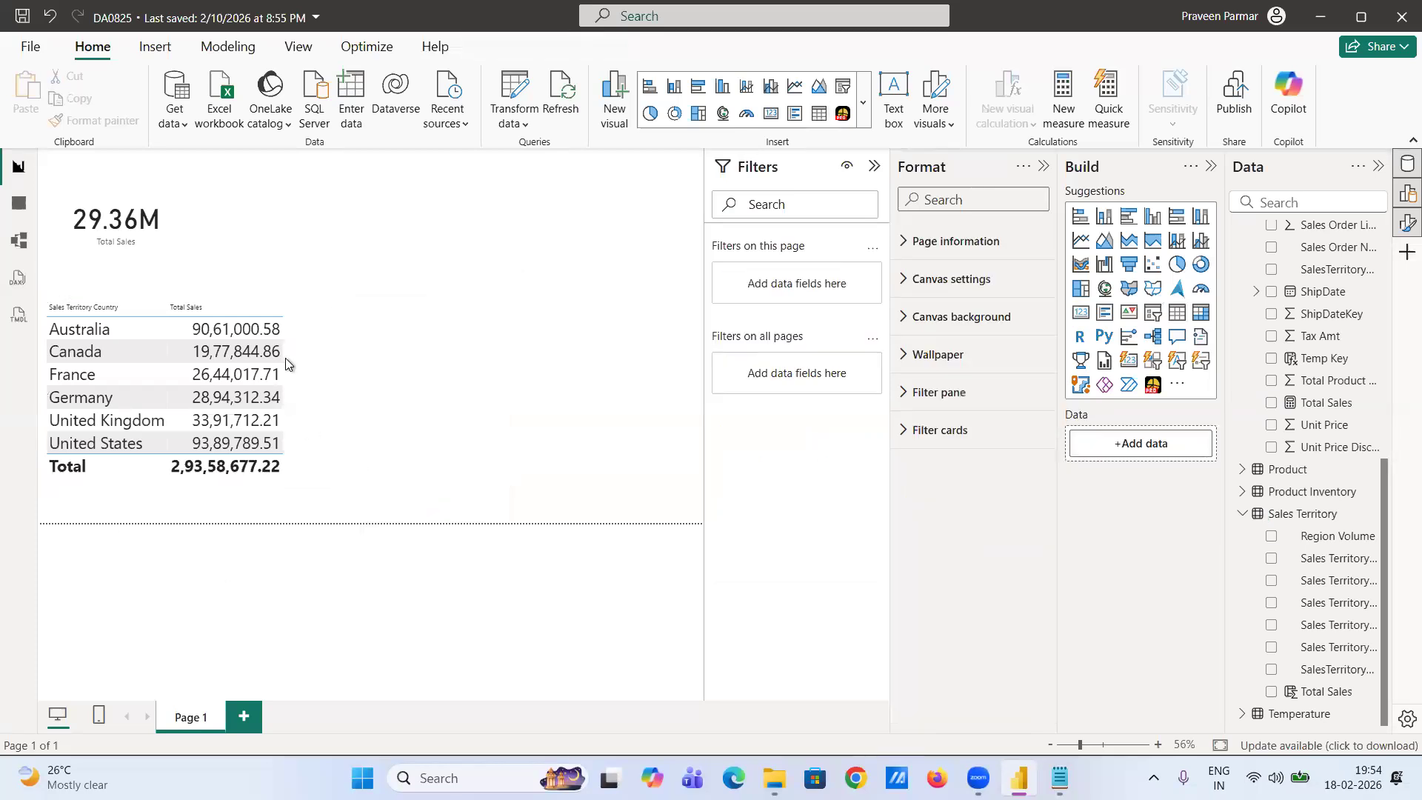
pyautogui.click(327, 330)
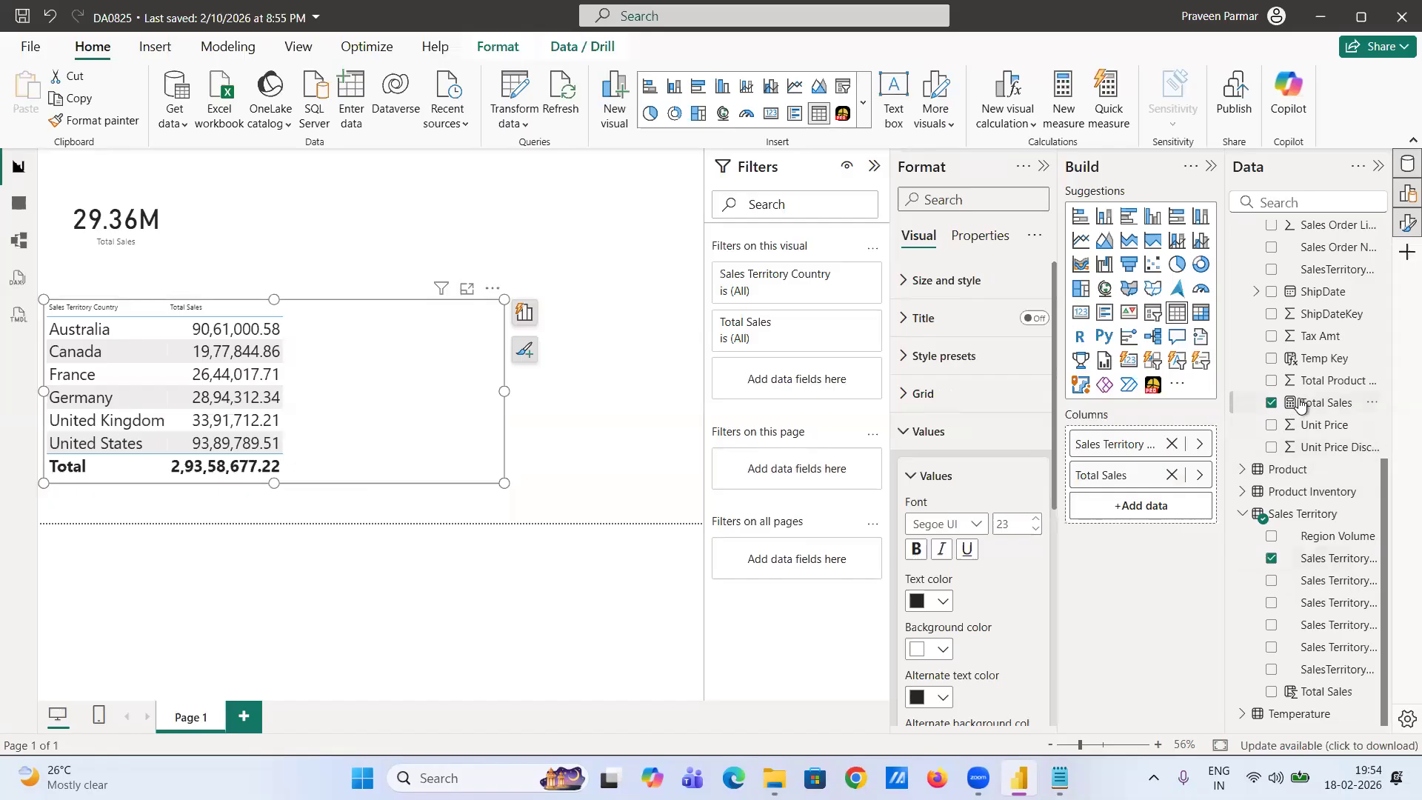
pyautogui.moveTo(1297, 407); pyautogui.dragTo(1138, 510)
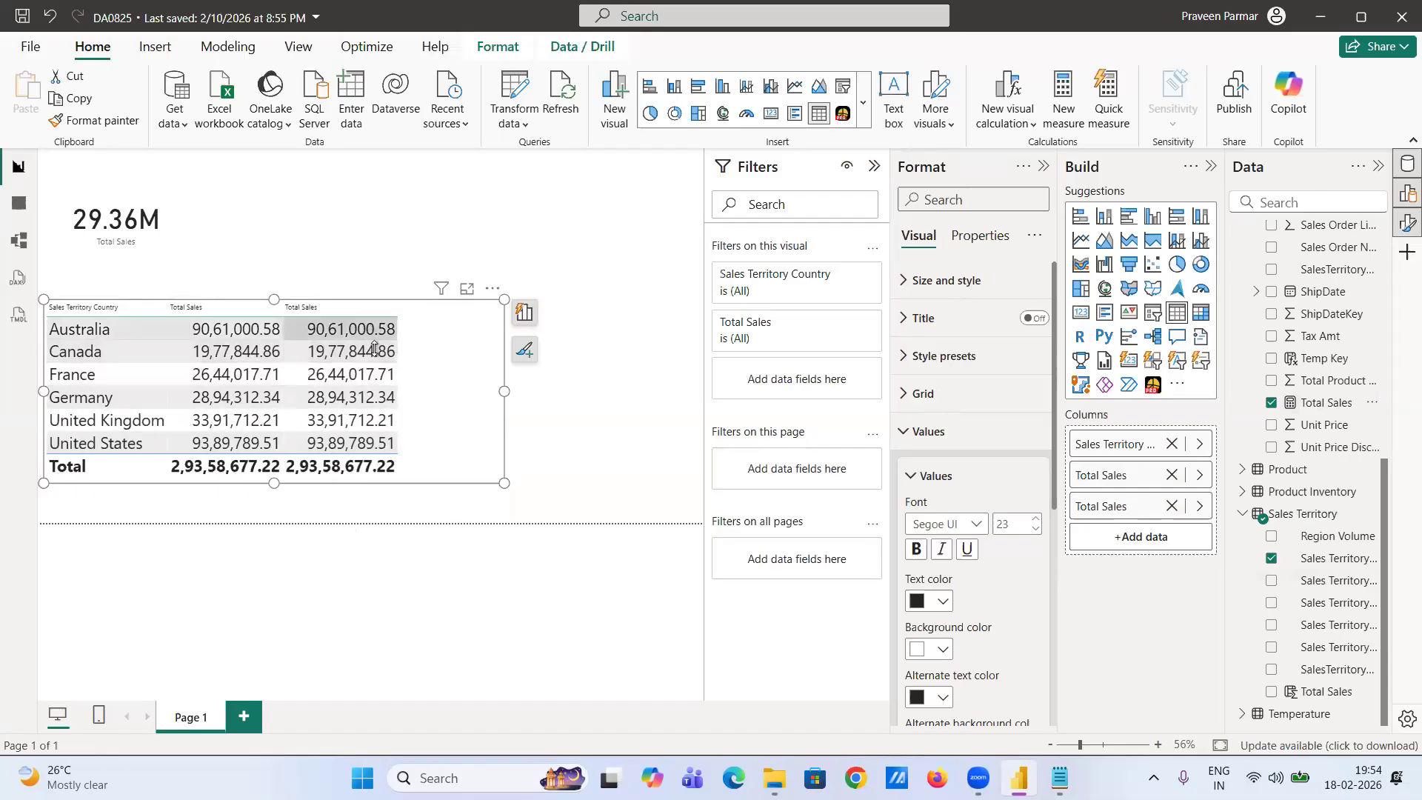
pyautogui.click(1199, 510)
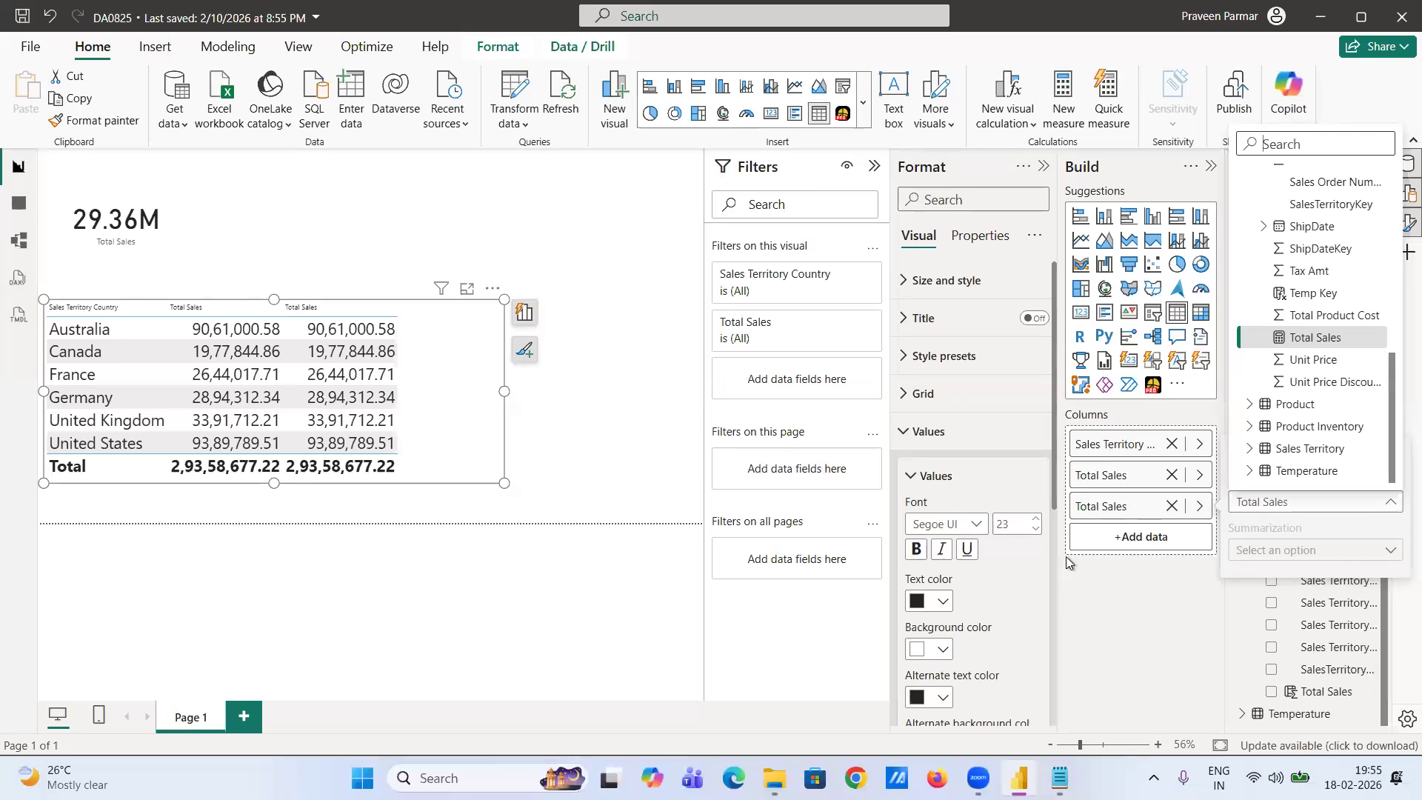
pyautogui.click(399, 394)
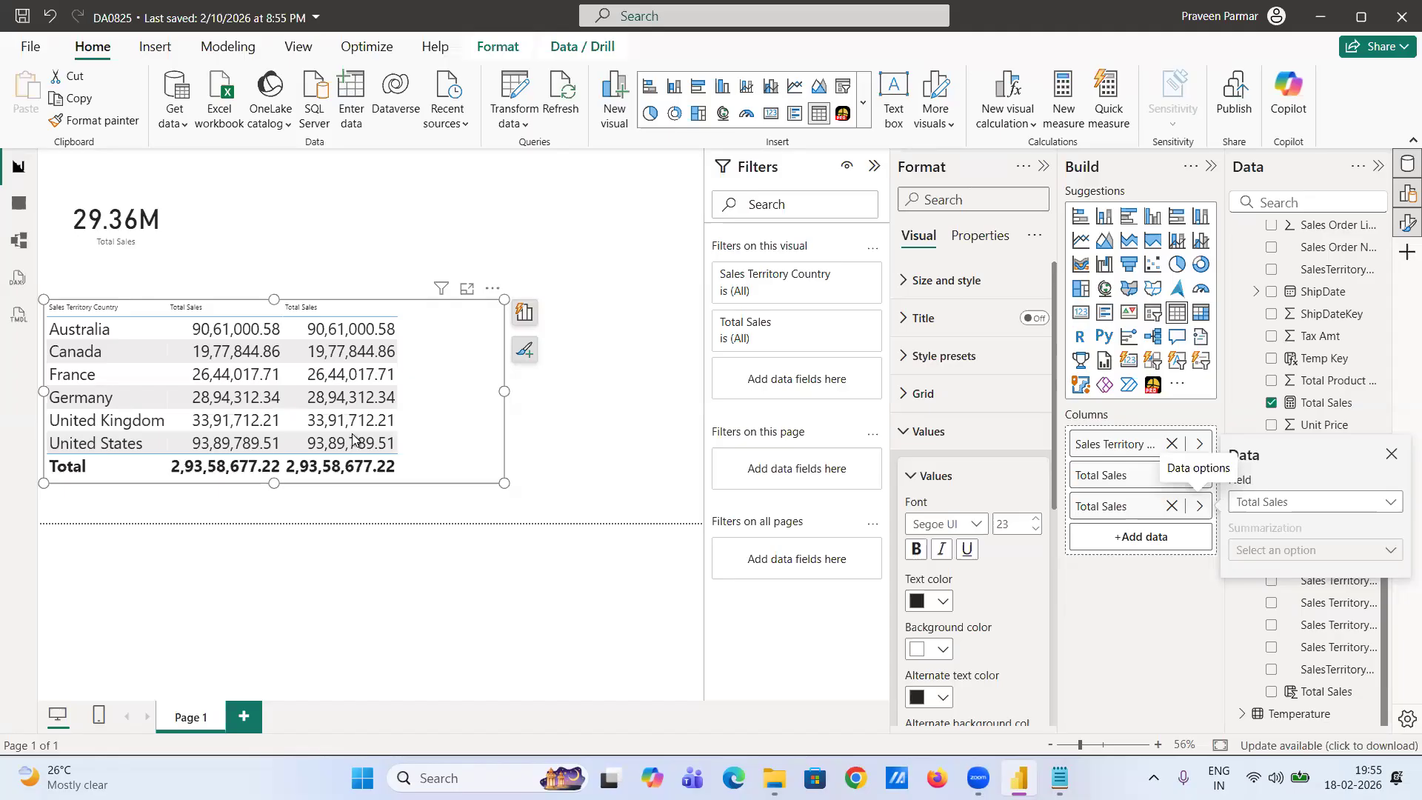
# - Add a Running sum visual calculation, RUNNINGSUM([Total Sales]), to the country table and widen the table on the report page to fit it
pyautogui.click(1031, 124)
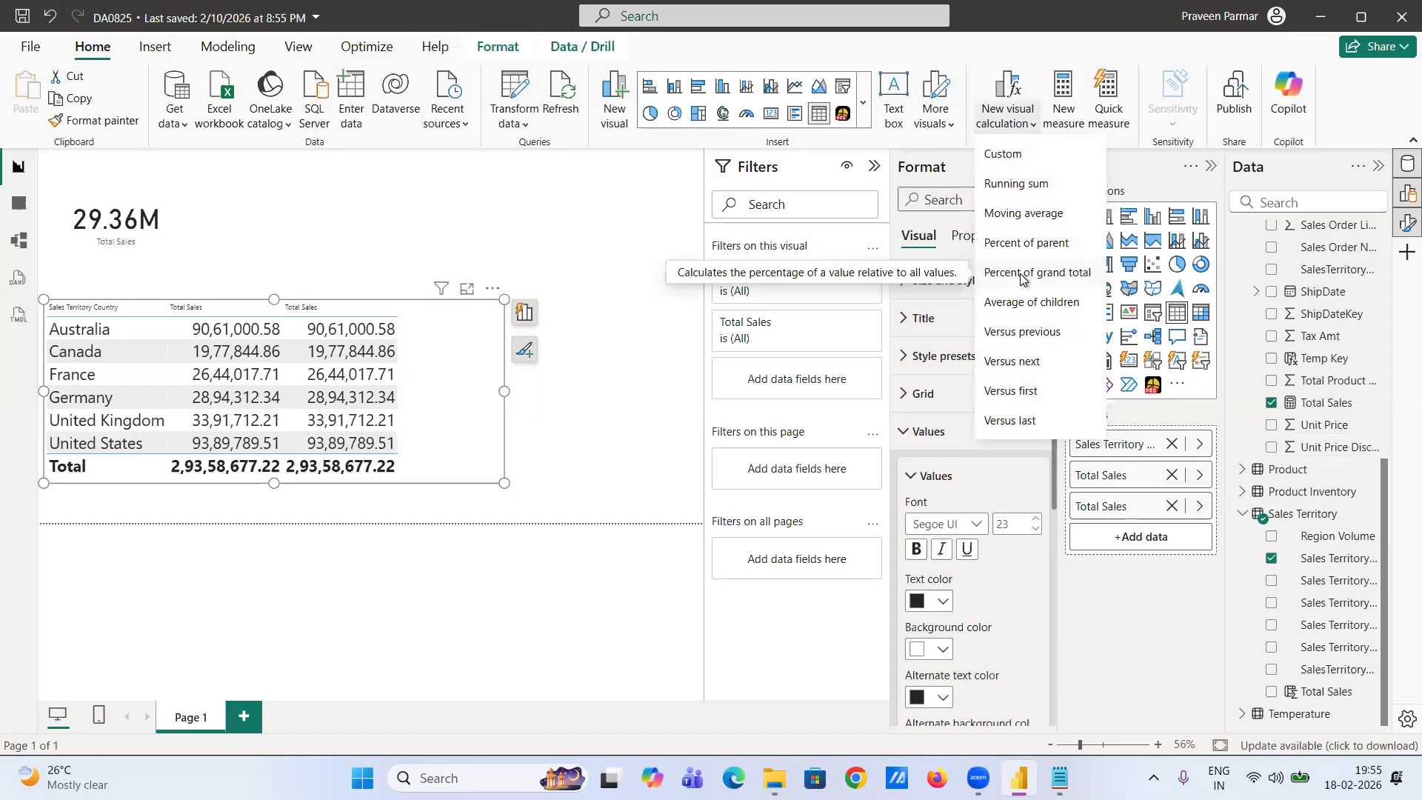
pyautogui.click(1018, 186)
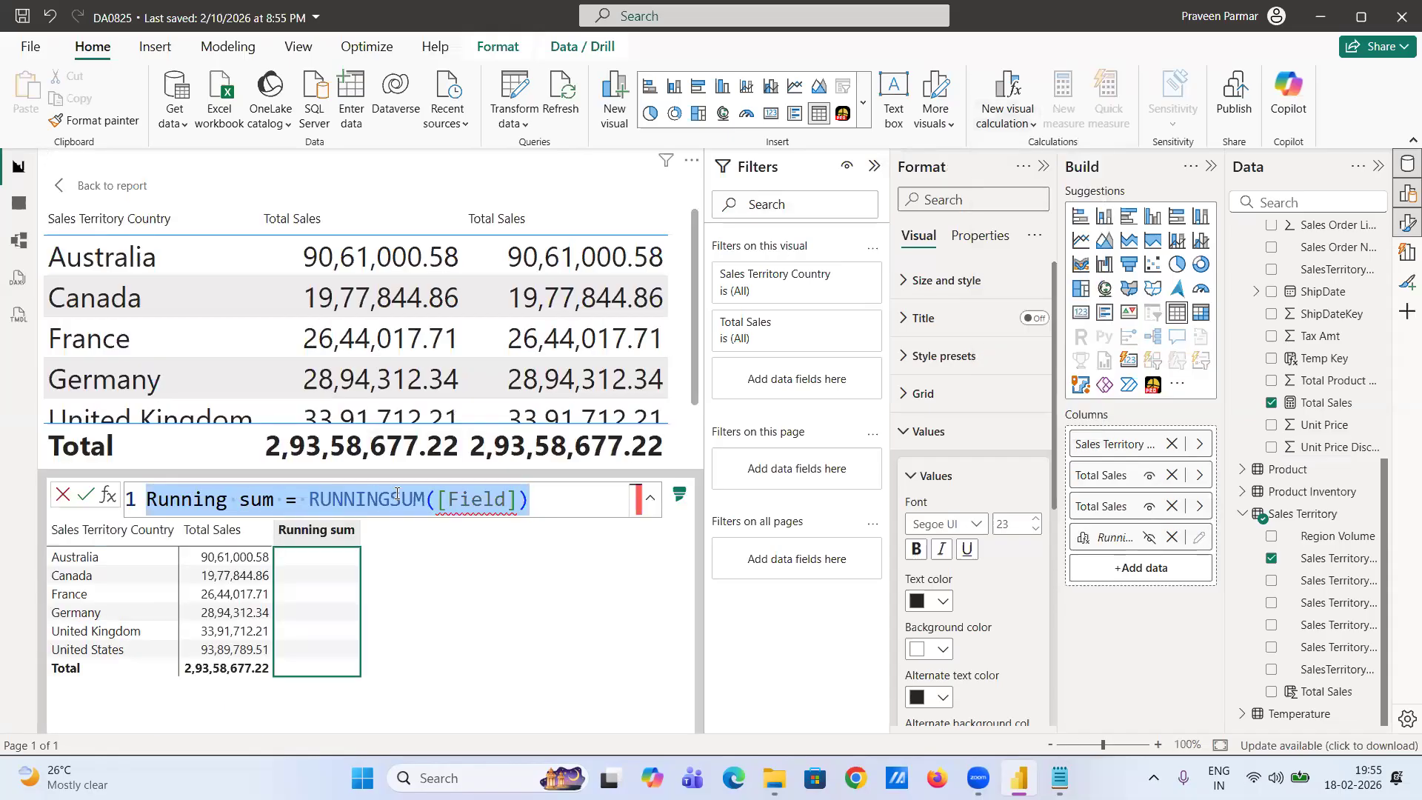
pyautogui.click(515, 502)
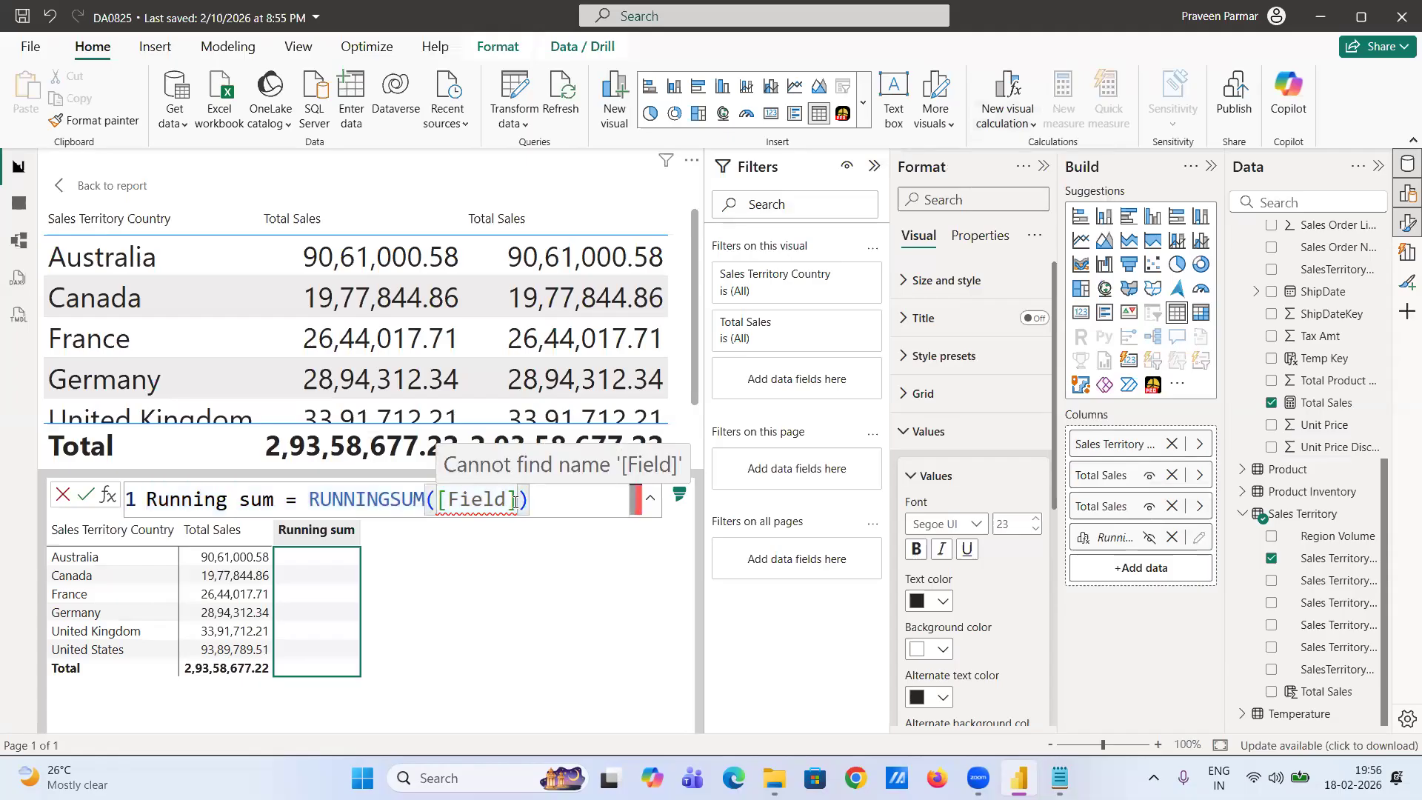
pyautogui.press('BackSpace')
pyautogui.press('BackSpace')
pyautogui.press('BackSpace')
pyautogui.press('BackSpace')
pyautogui.press('BackSpace')
pyautogui.press('BackSpace')
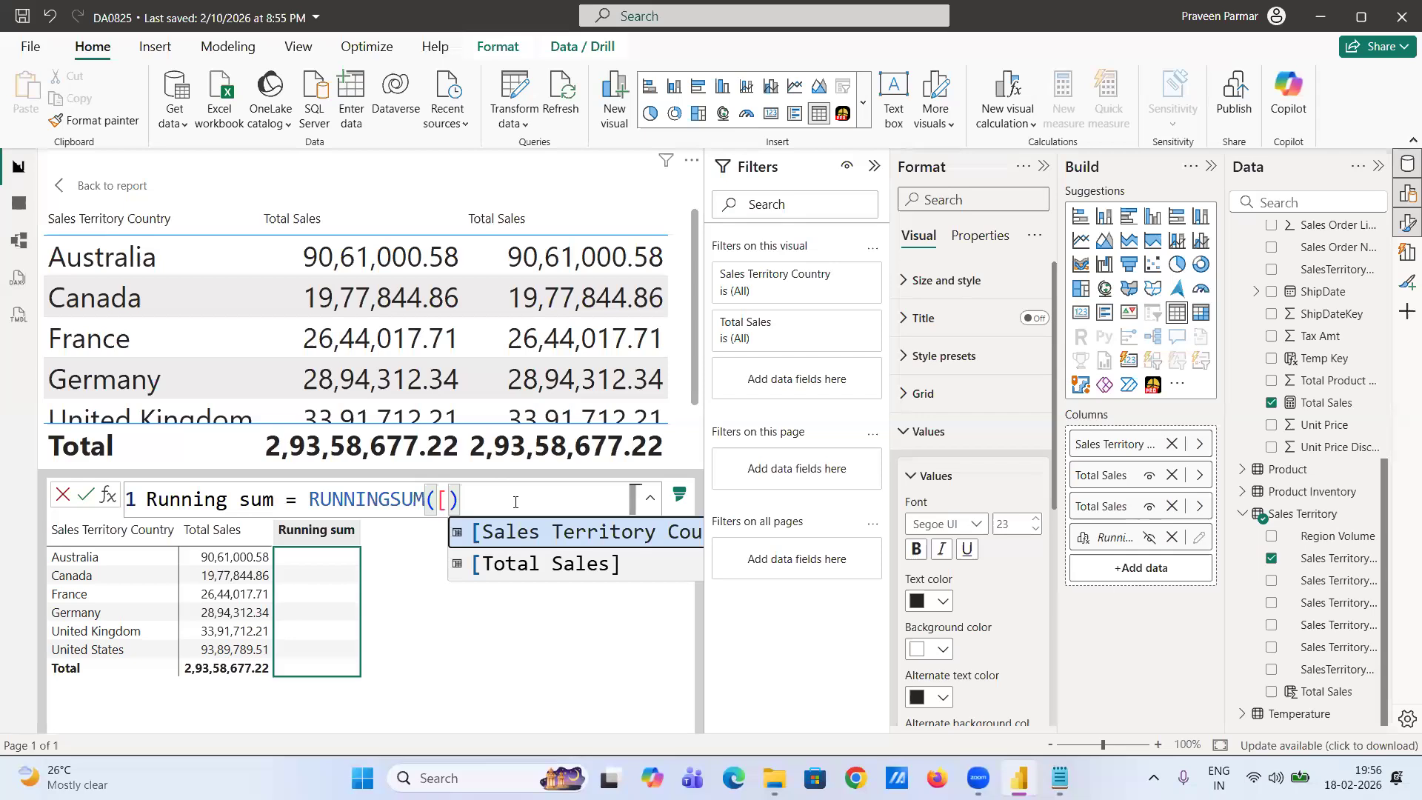
pyautogui.press('Down')
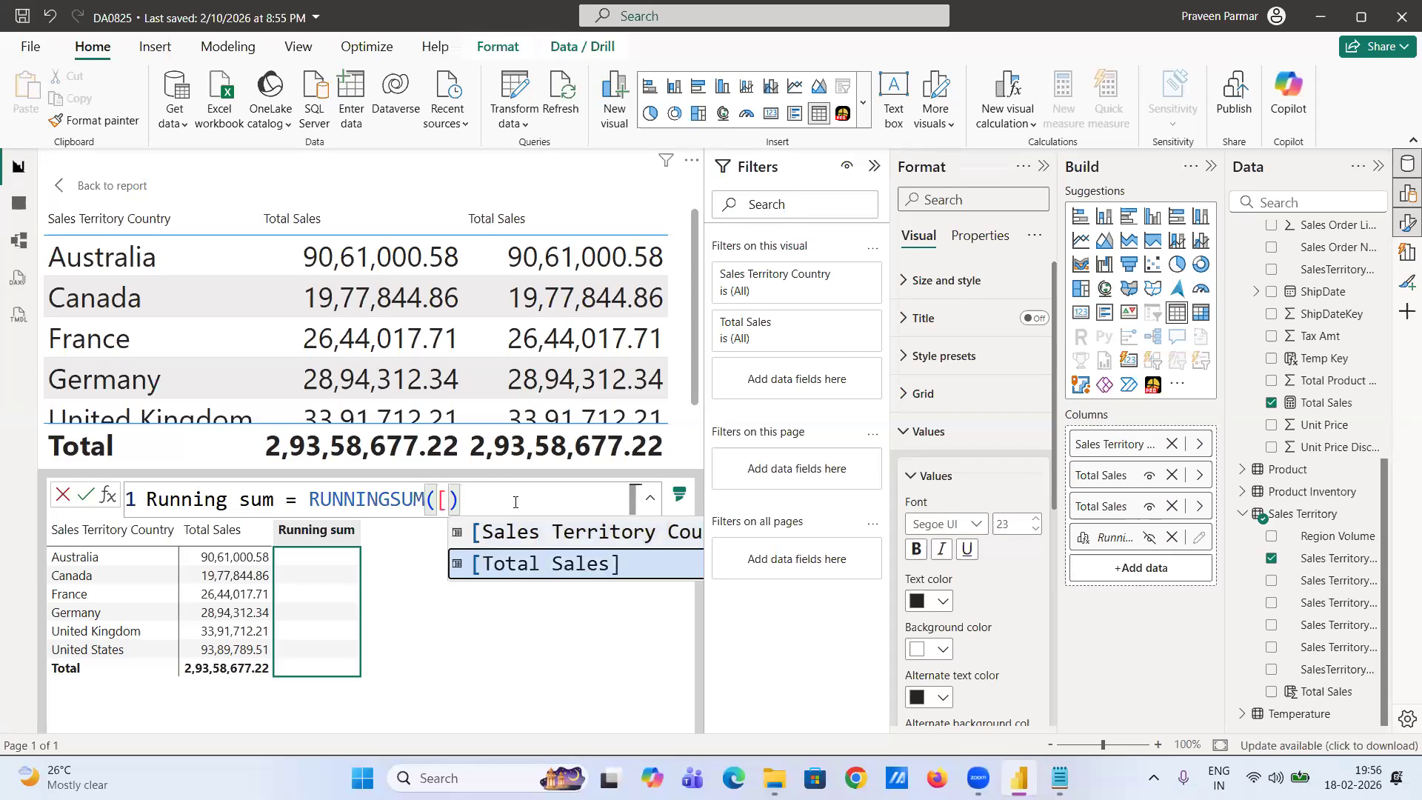
pyautogui.press('Tab')
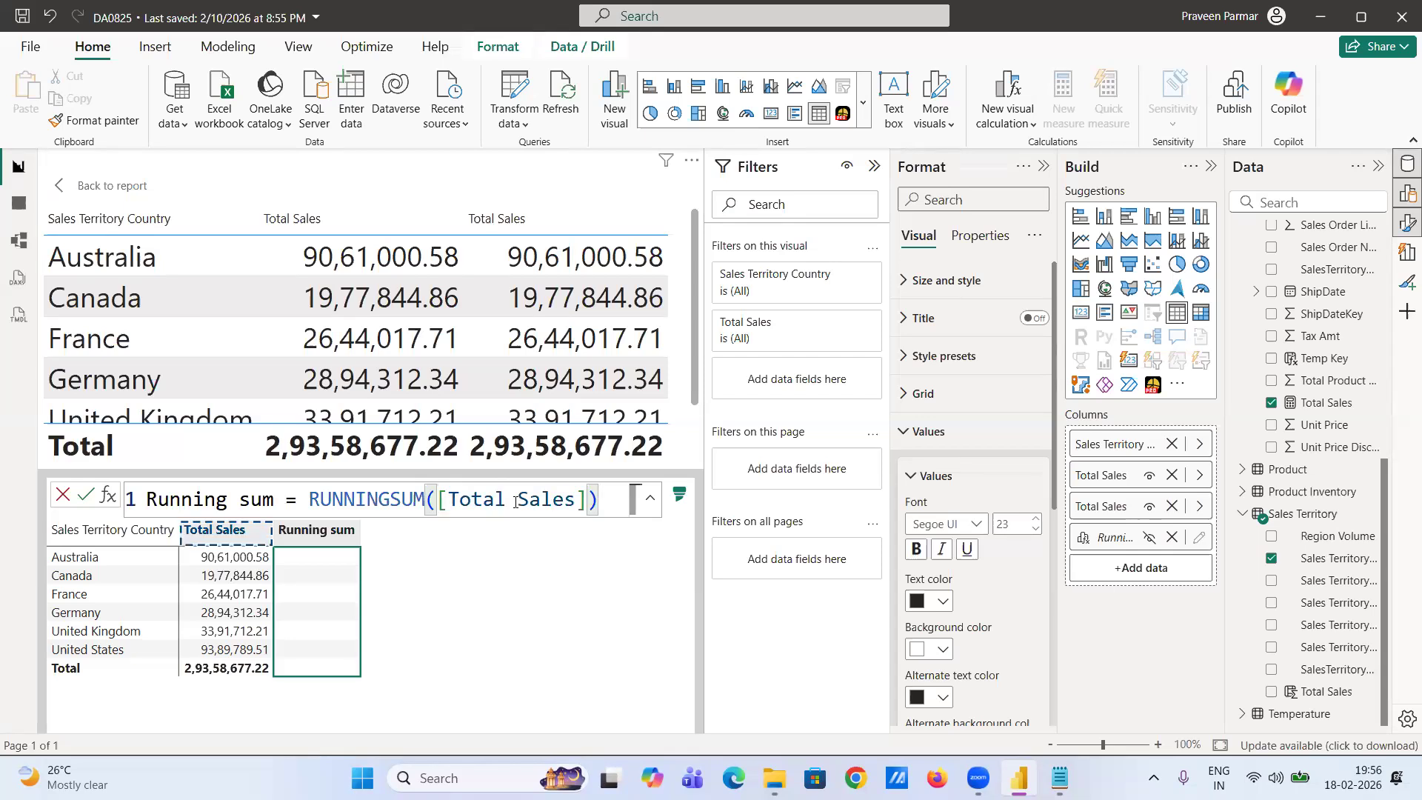
pyautogui.click(86, 497)
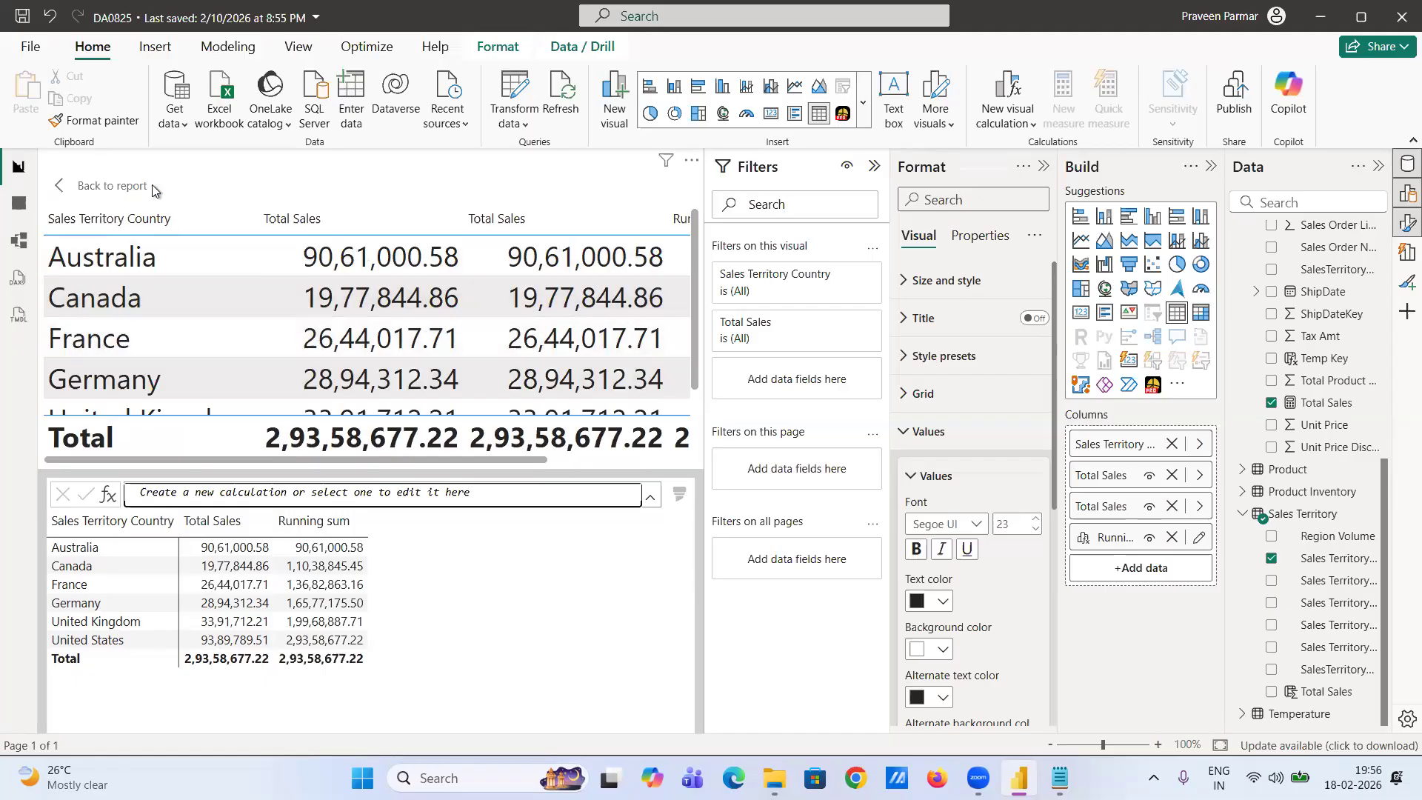
pyautogui.click(125, 189)
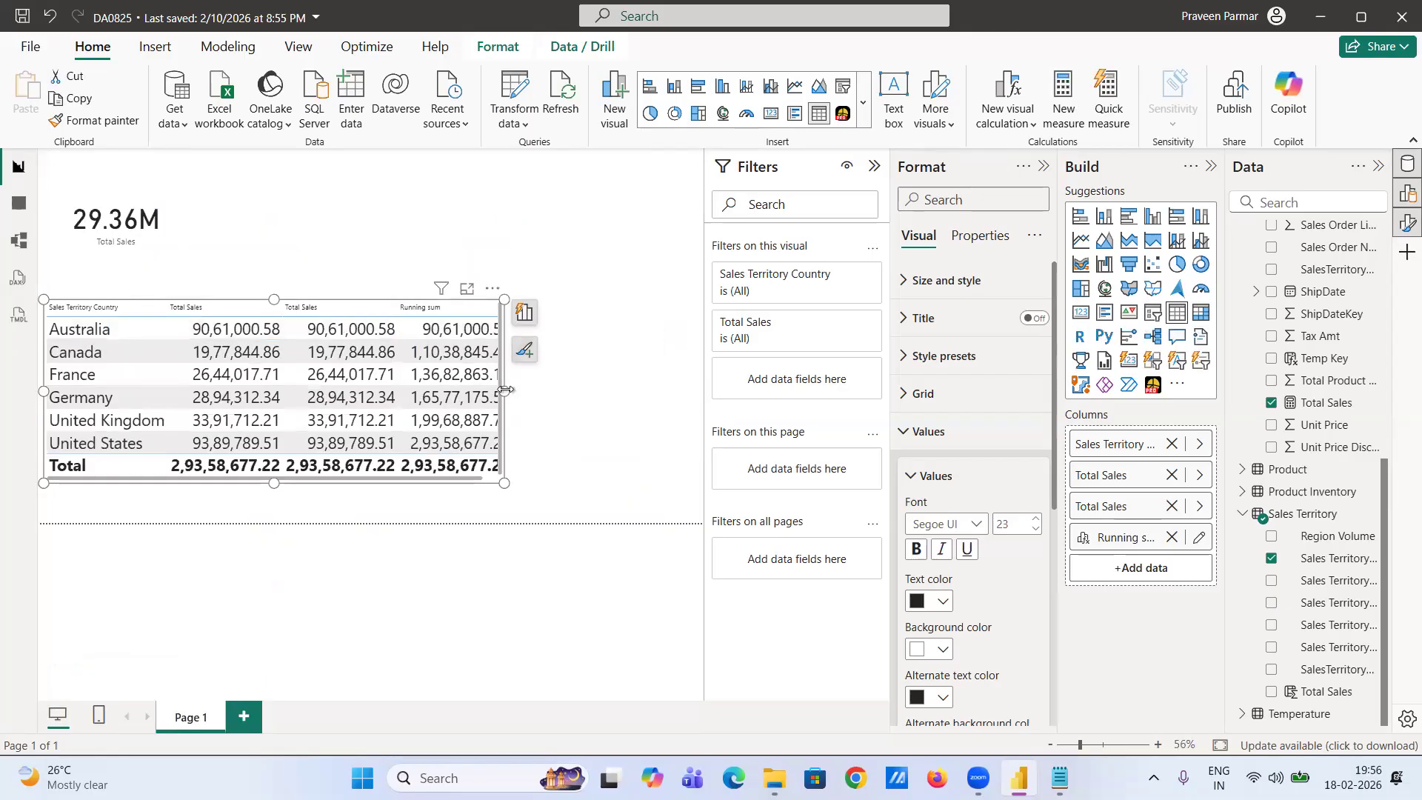
pyautogui.moveTo(504, 390); pyautogui.dragTo(659, 390)
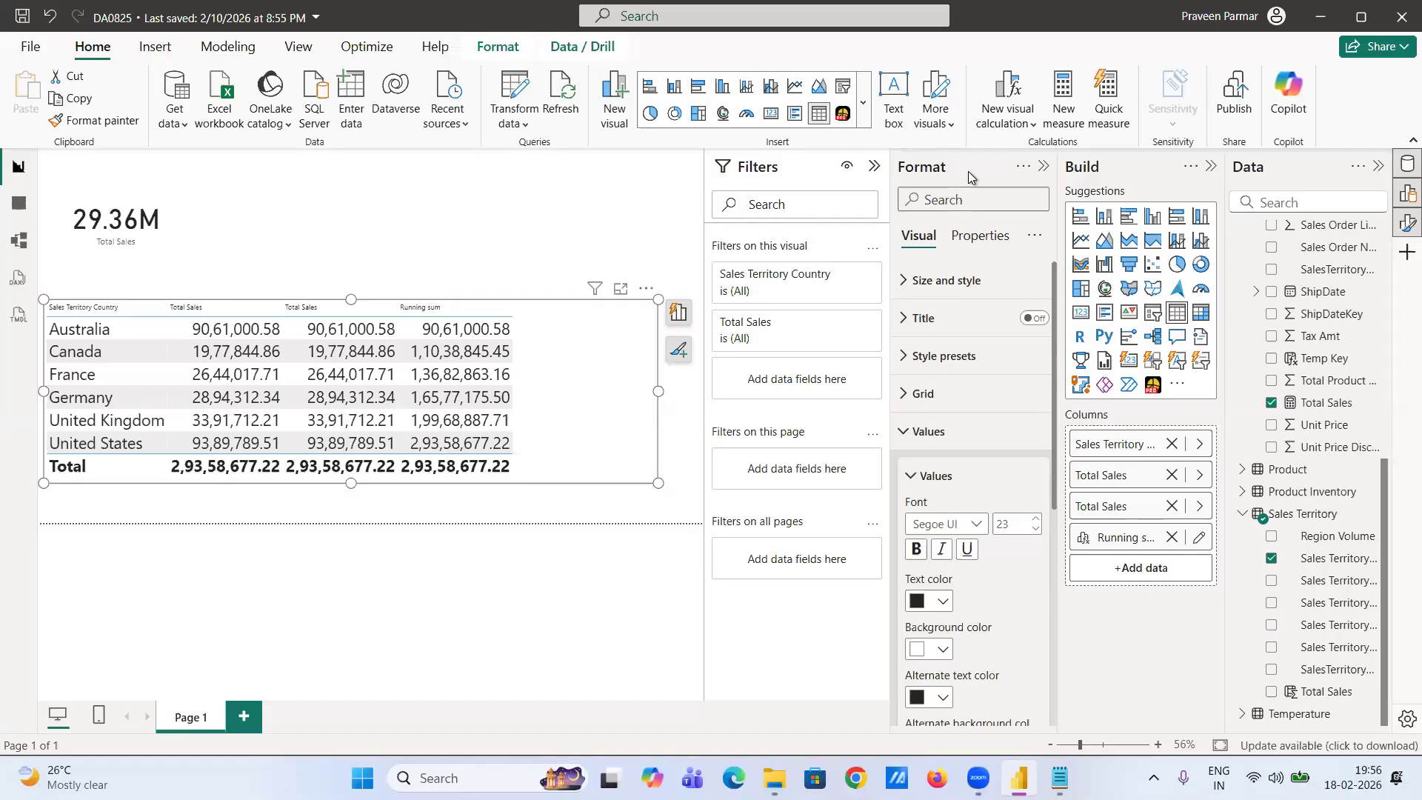
# - Start a Percent of grand total visual calculation on the country table with [Total Sales] as the DIVIDE numerator
pyautogui.click(1029, 126)
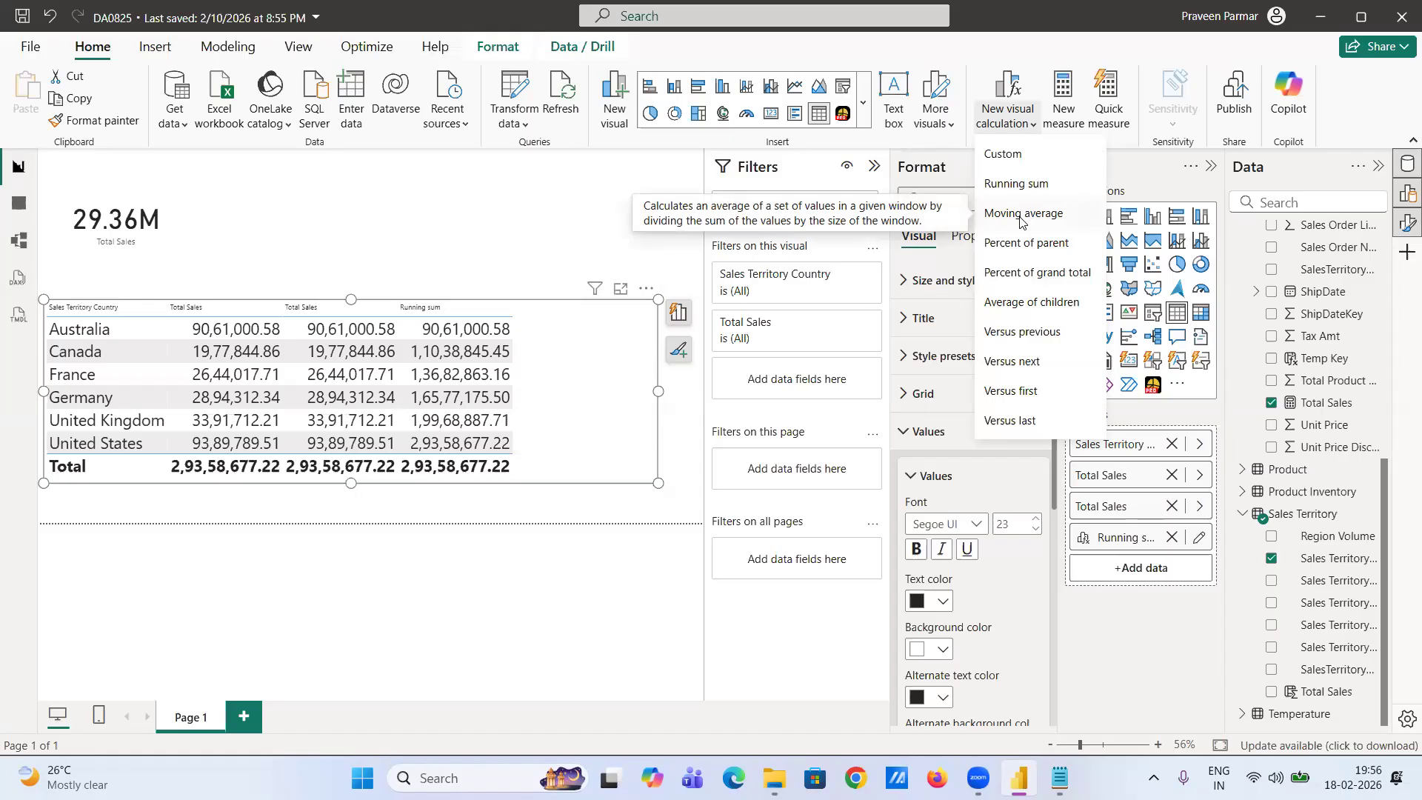
pyautogui.click(1021, 282)
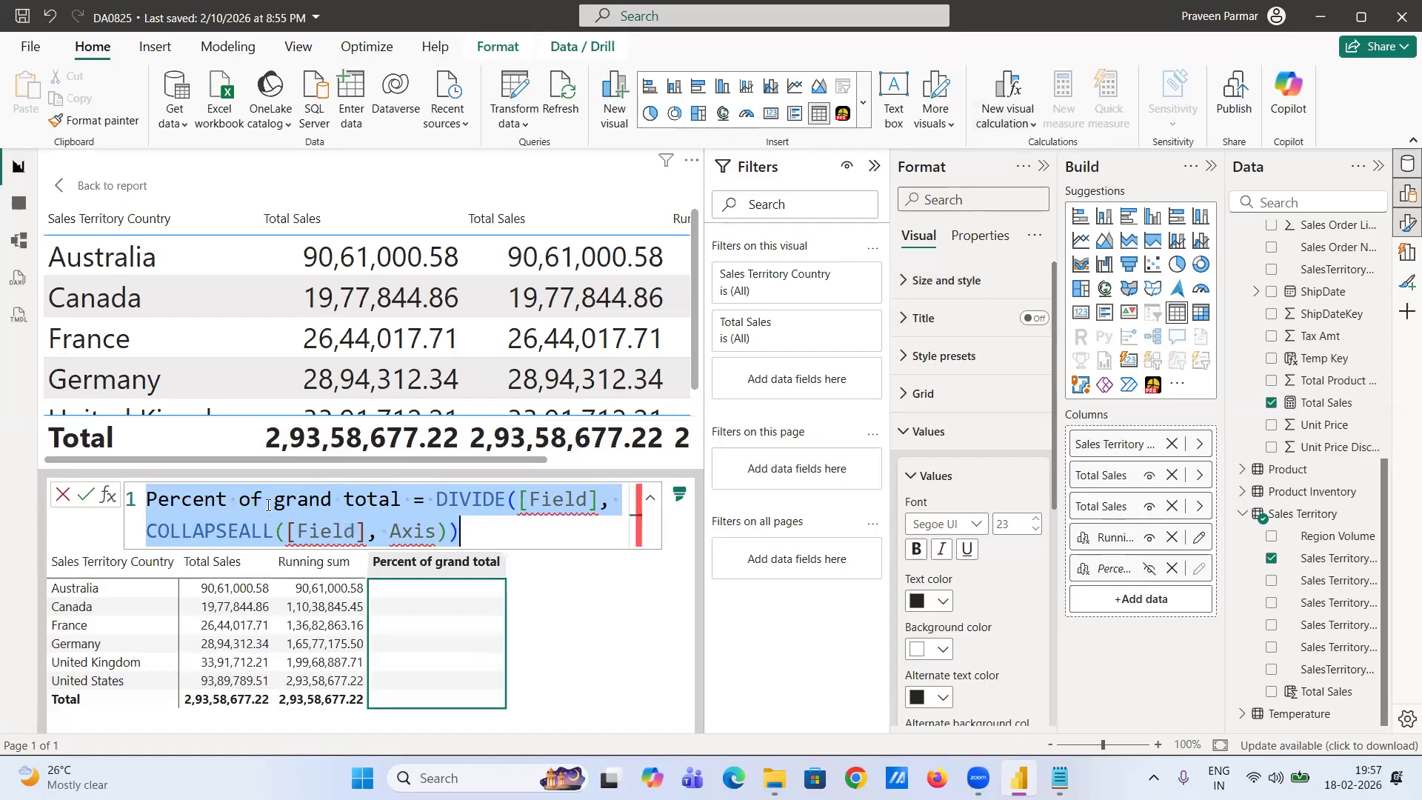
pyautogui.click(517, 499)
pyautogui.moveTo(517, 499); pyautogui.dragTo(597, 500)
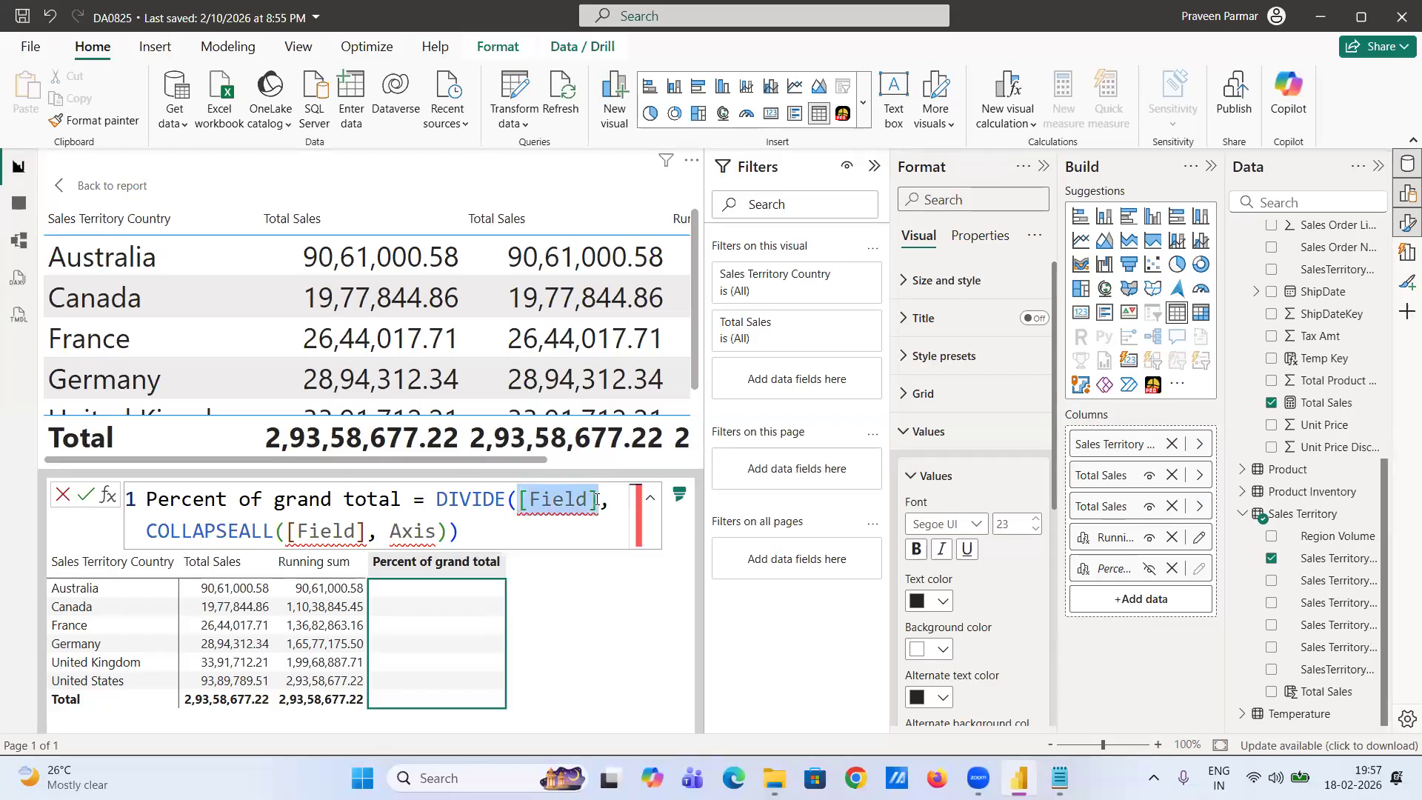
pyautogui.write('t')
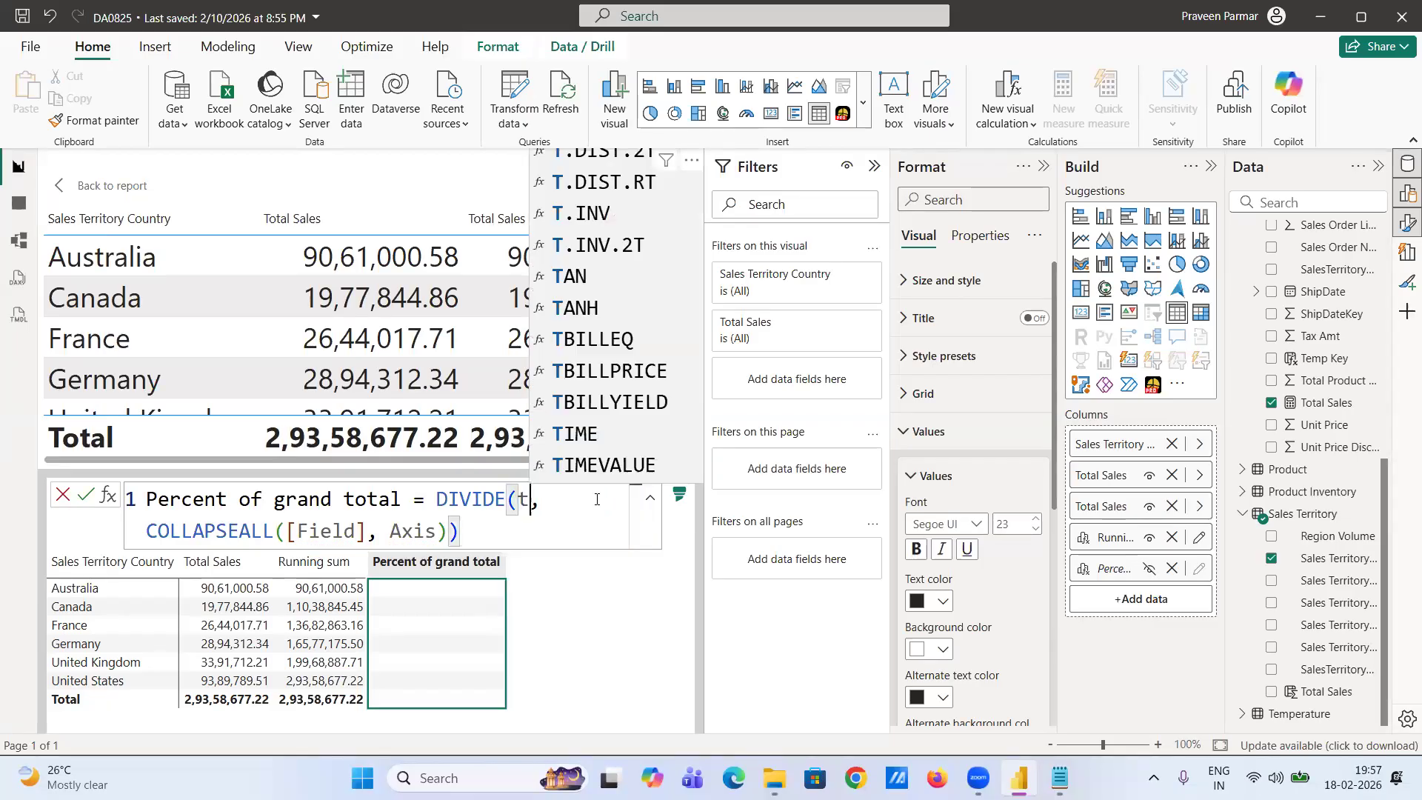
pyautogui.write('o')
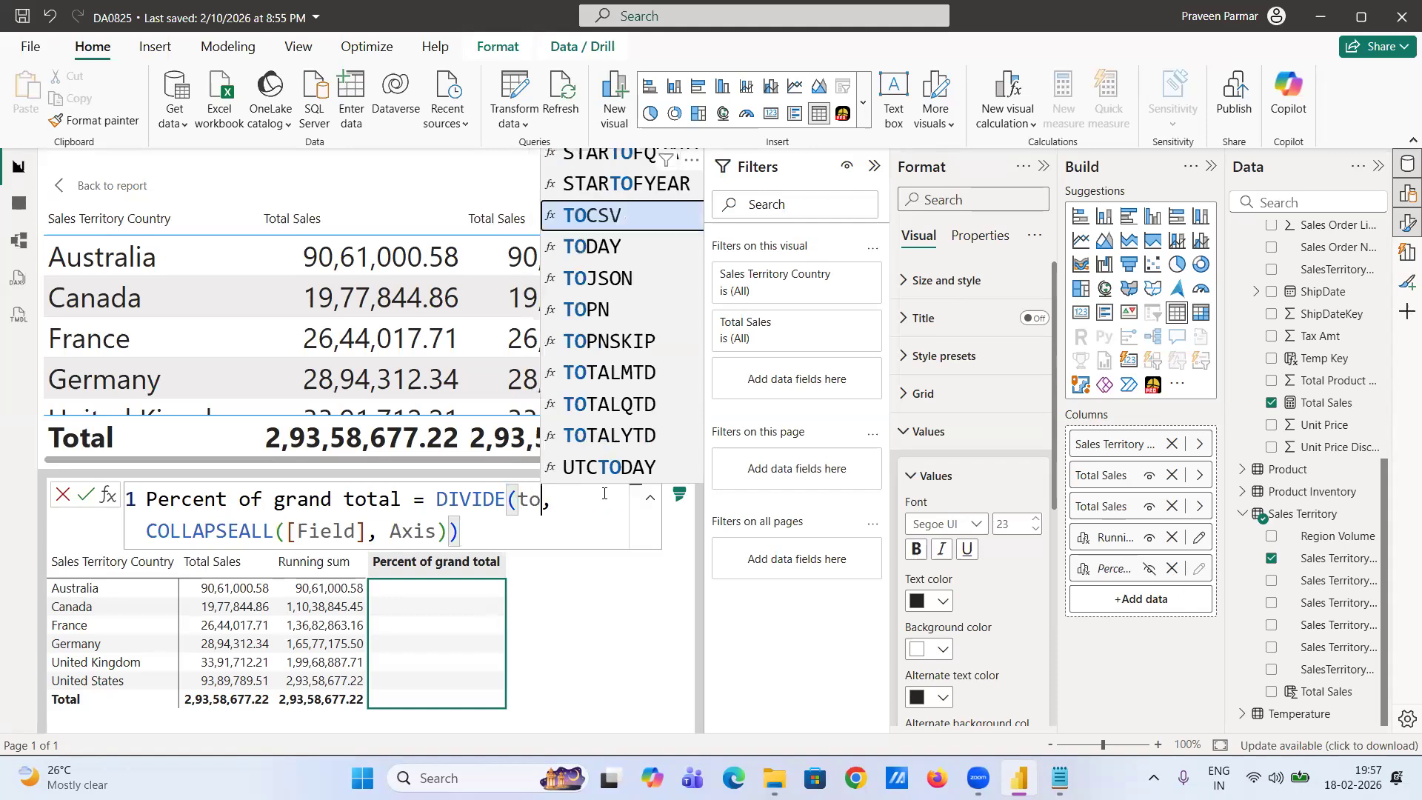
pyautogui.write('ta')
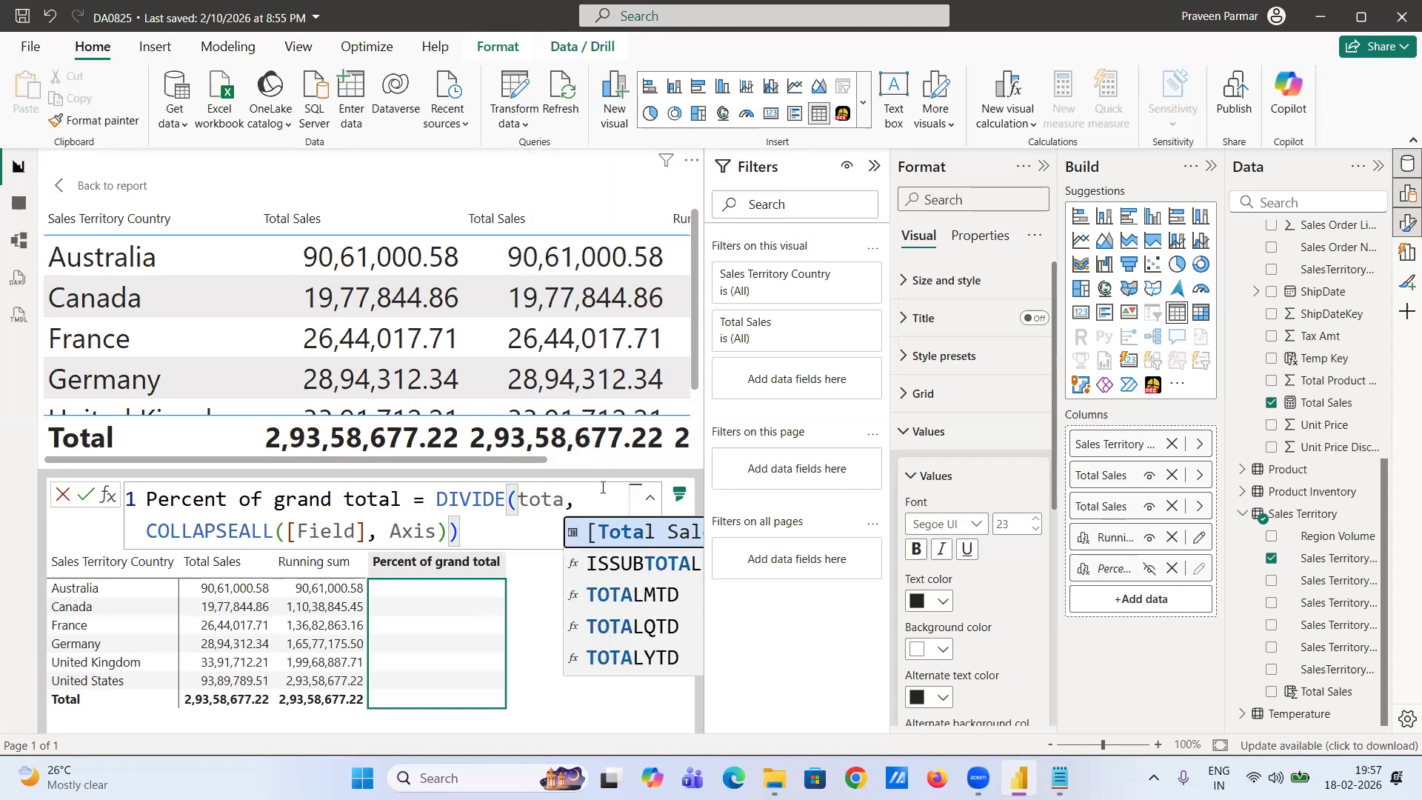
pyautogui.press('Tab')
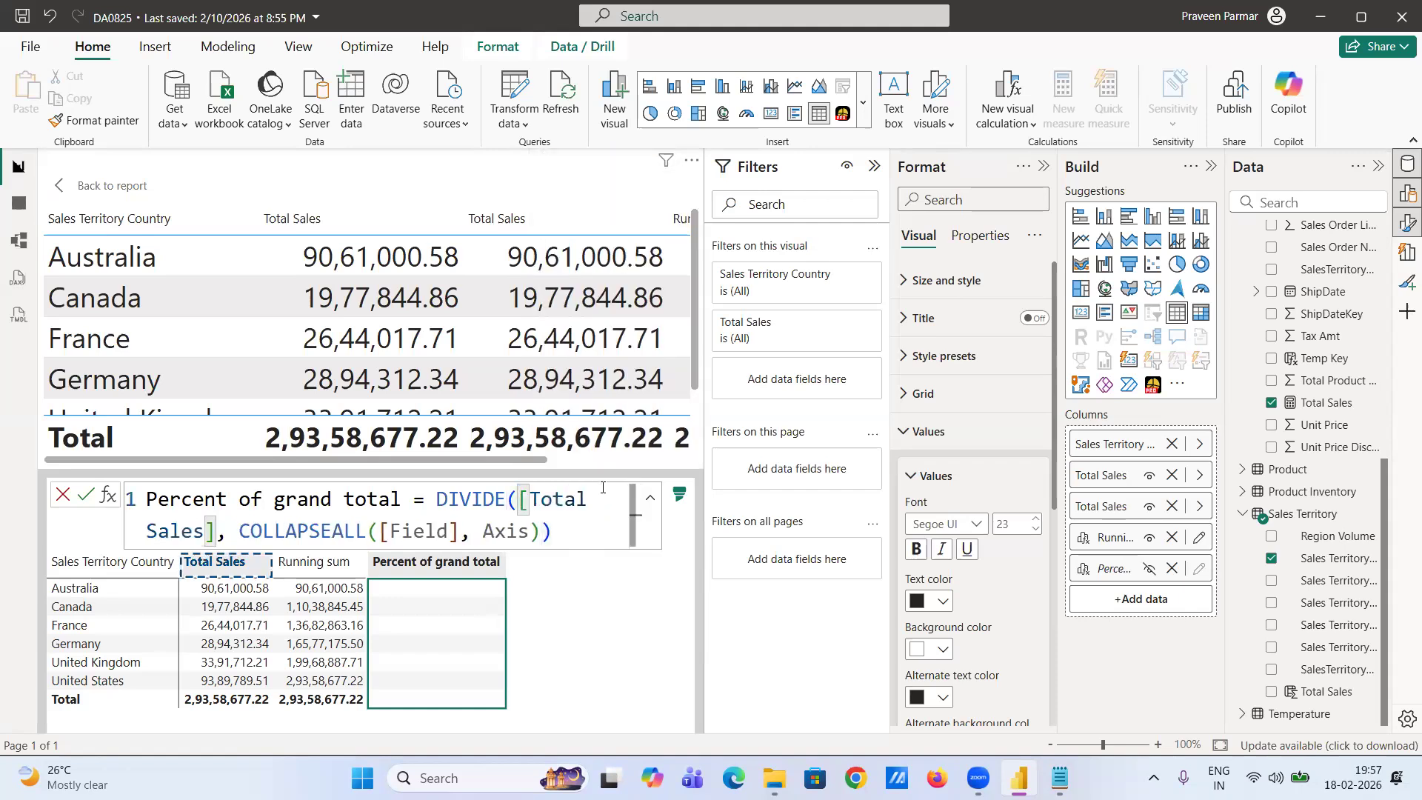
# - Complete the denominator as COLLAPSEALL([Total Sales], ROWS), commit the Percent of grand total calculation and return to the report page
pyautogui.click(380, 531)
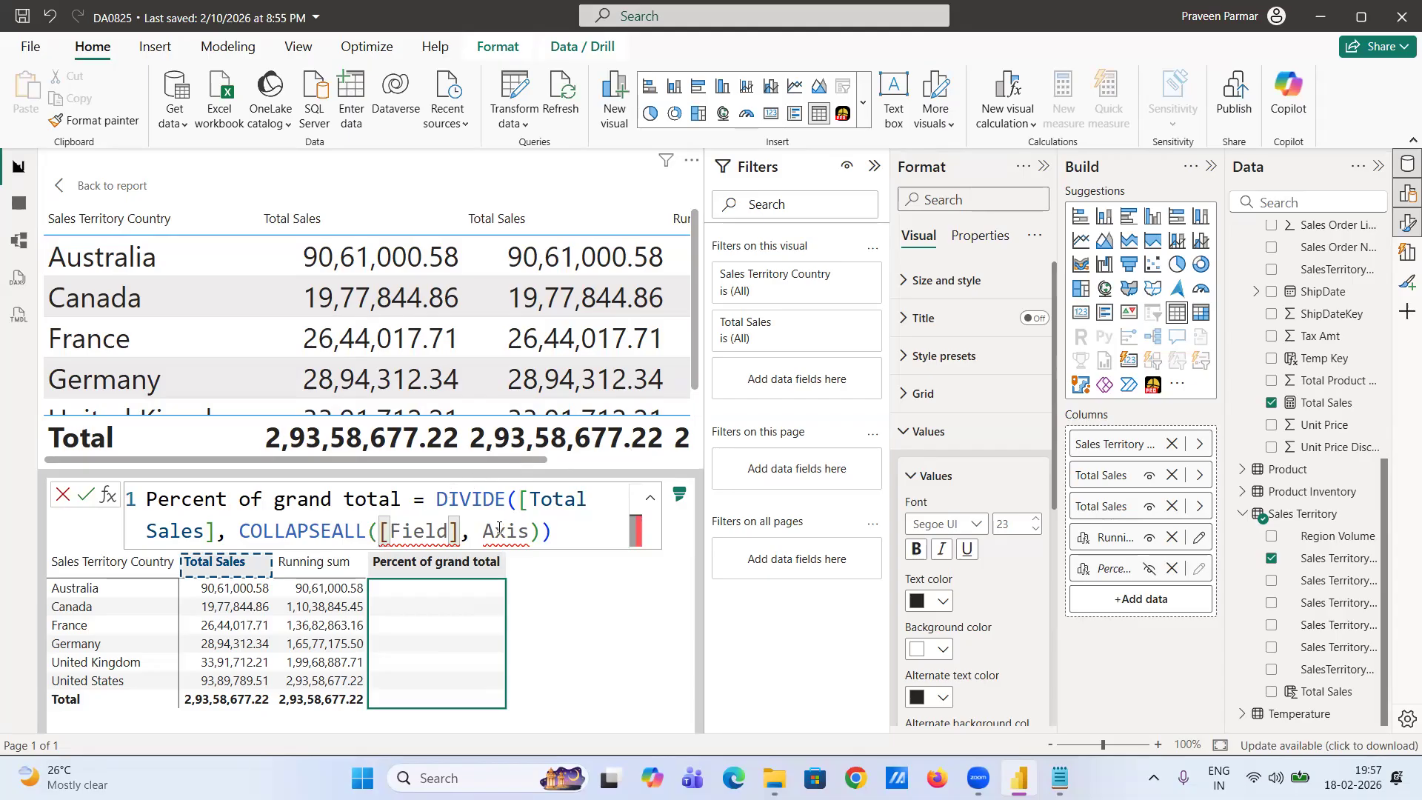
pyautogui.doubleClick(461, 531)
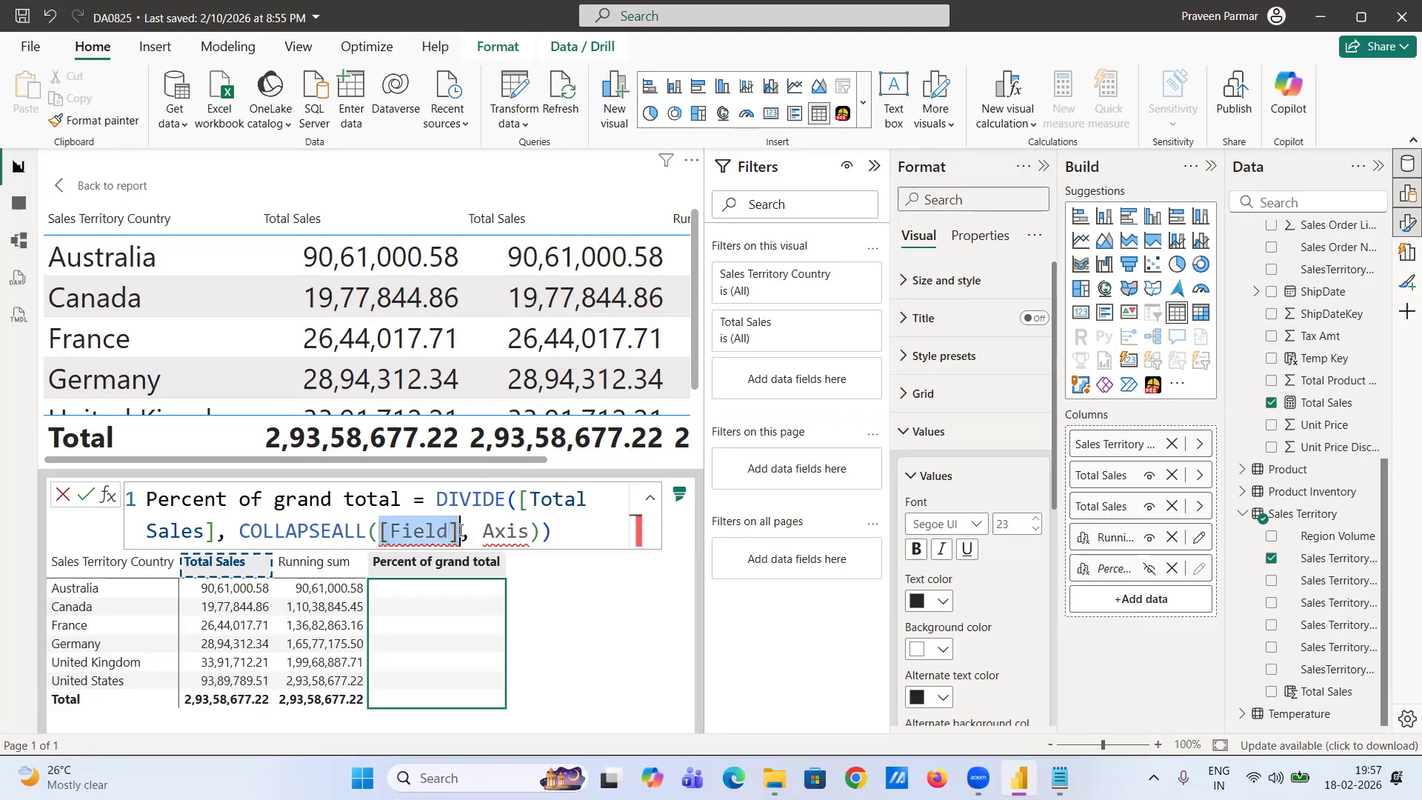
pyautogui.write('tota')
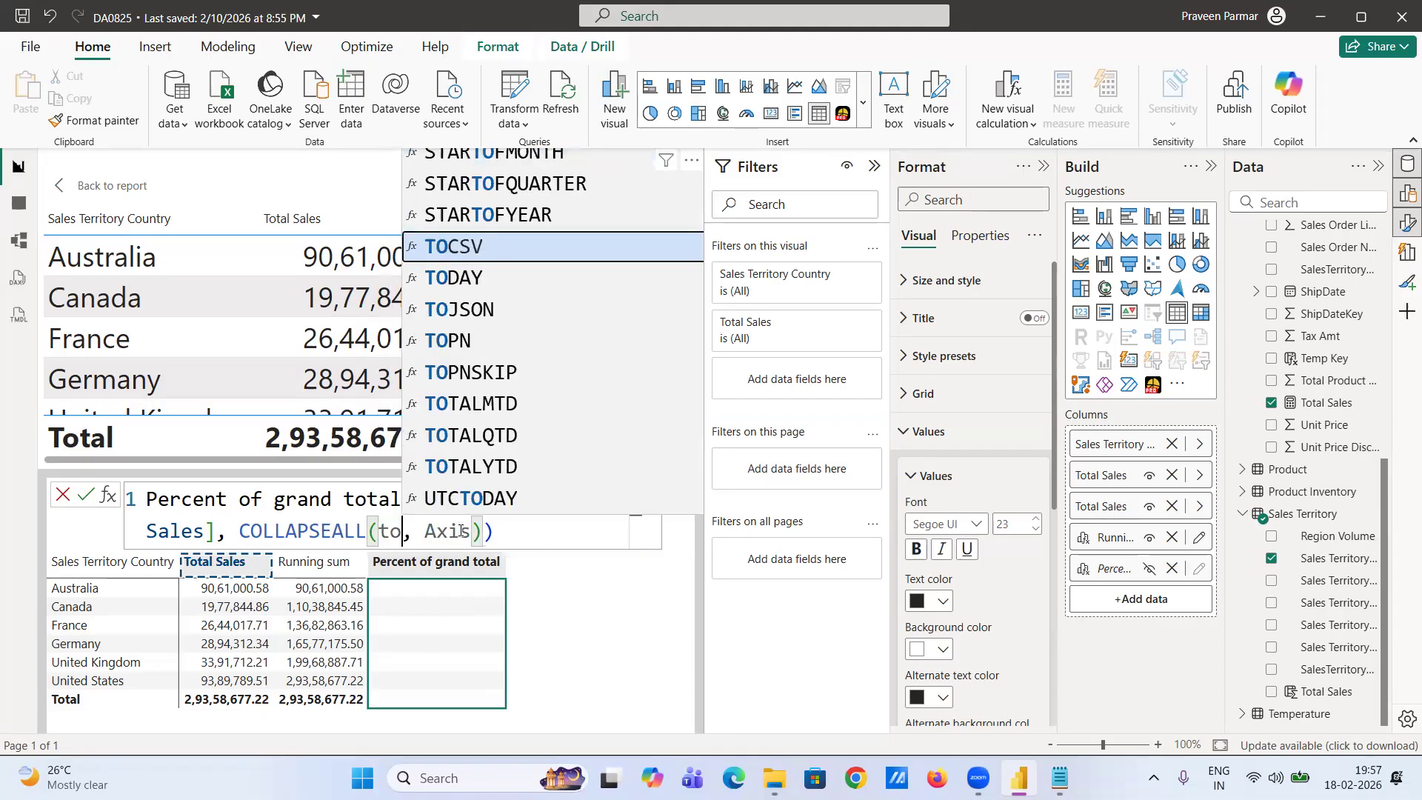
pyautogui.press('Tab')
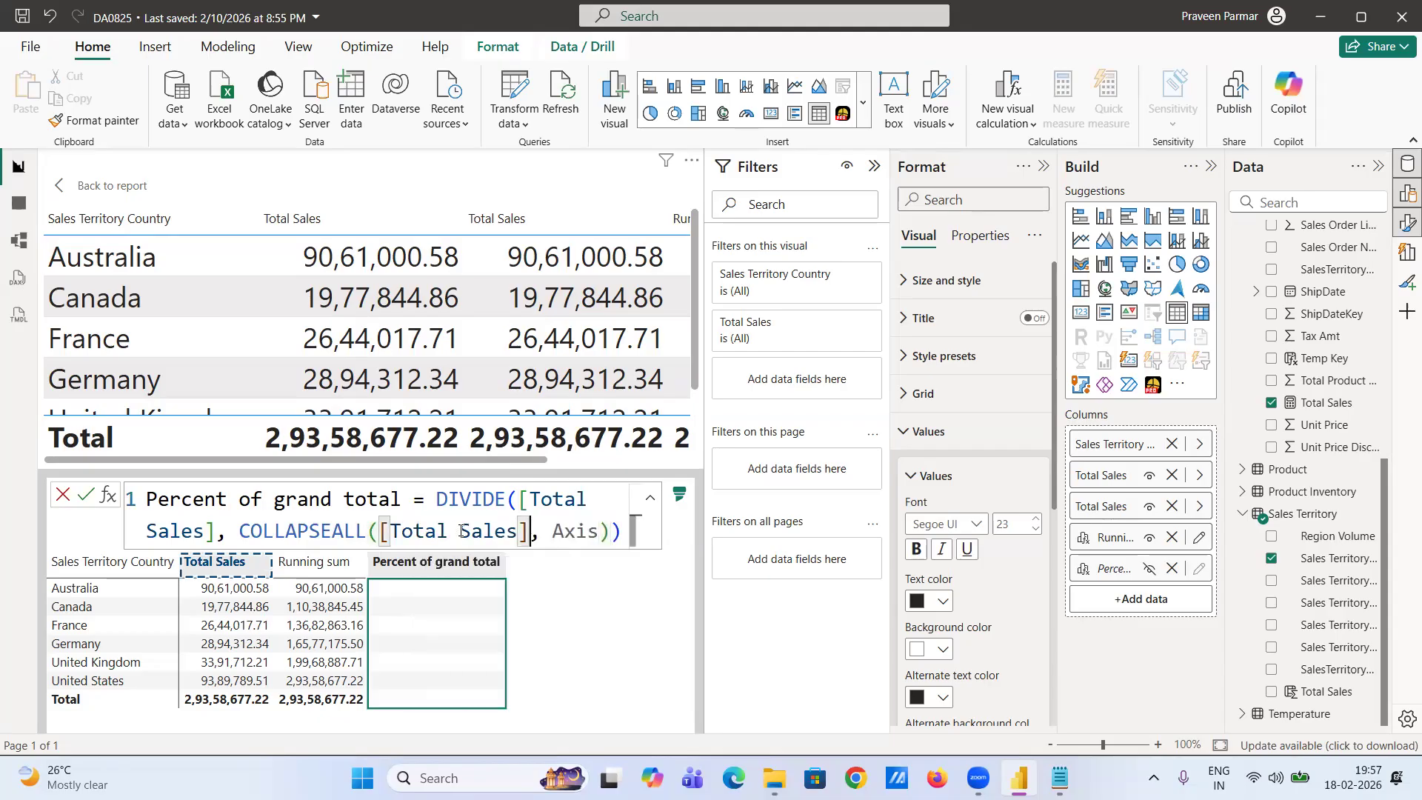
pyautogui.doubleClick(599, 531)
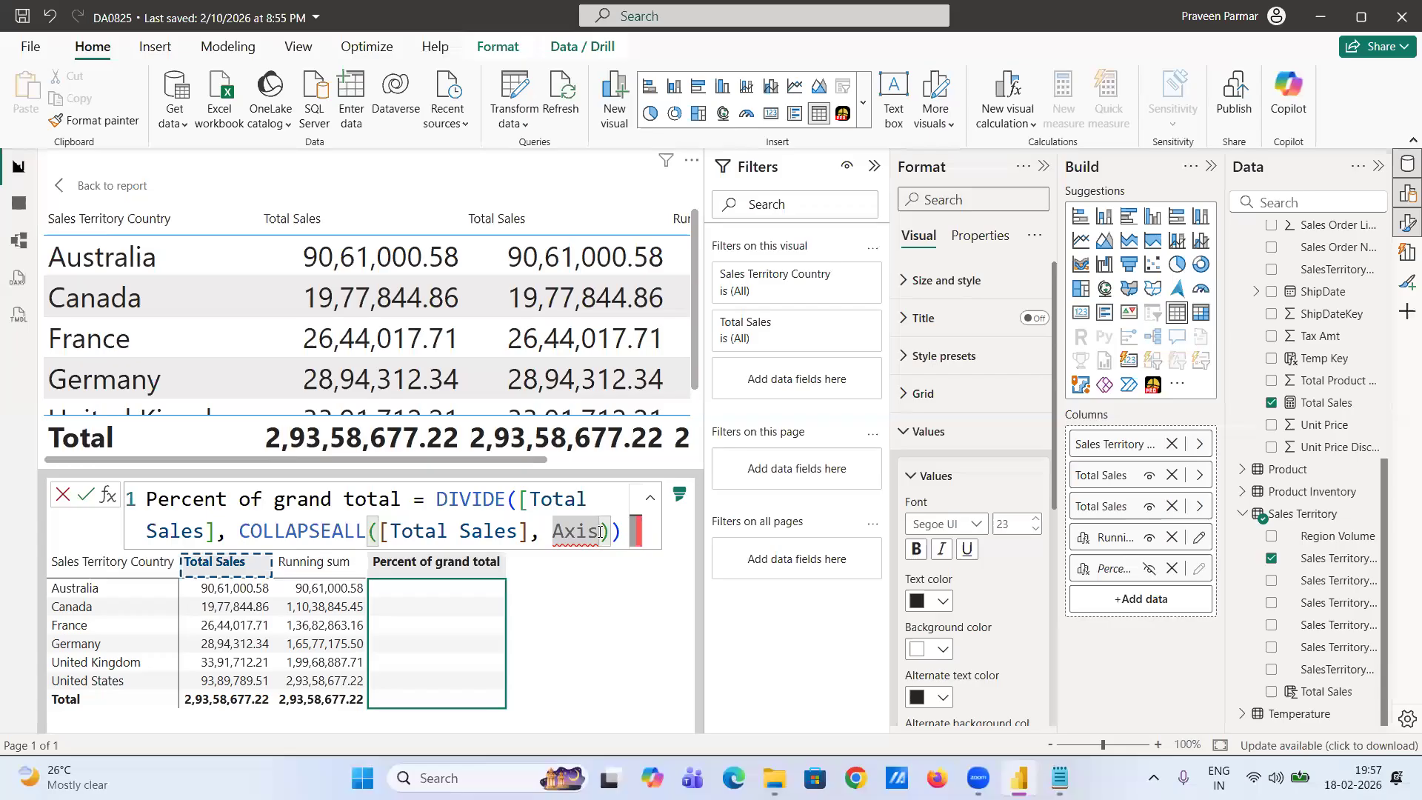
pyautogui.write('Ax')
pyautogui.press('BackSpace')
pyautogui.press('BackSpace')
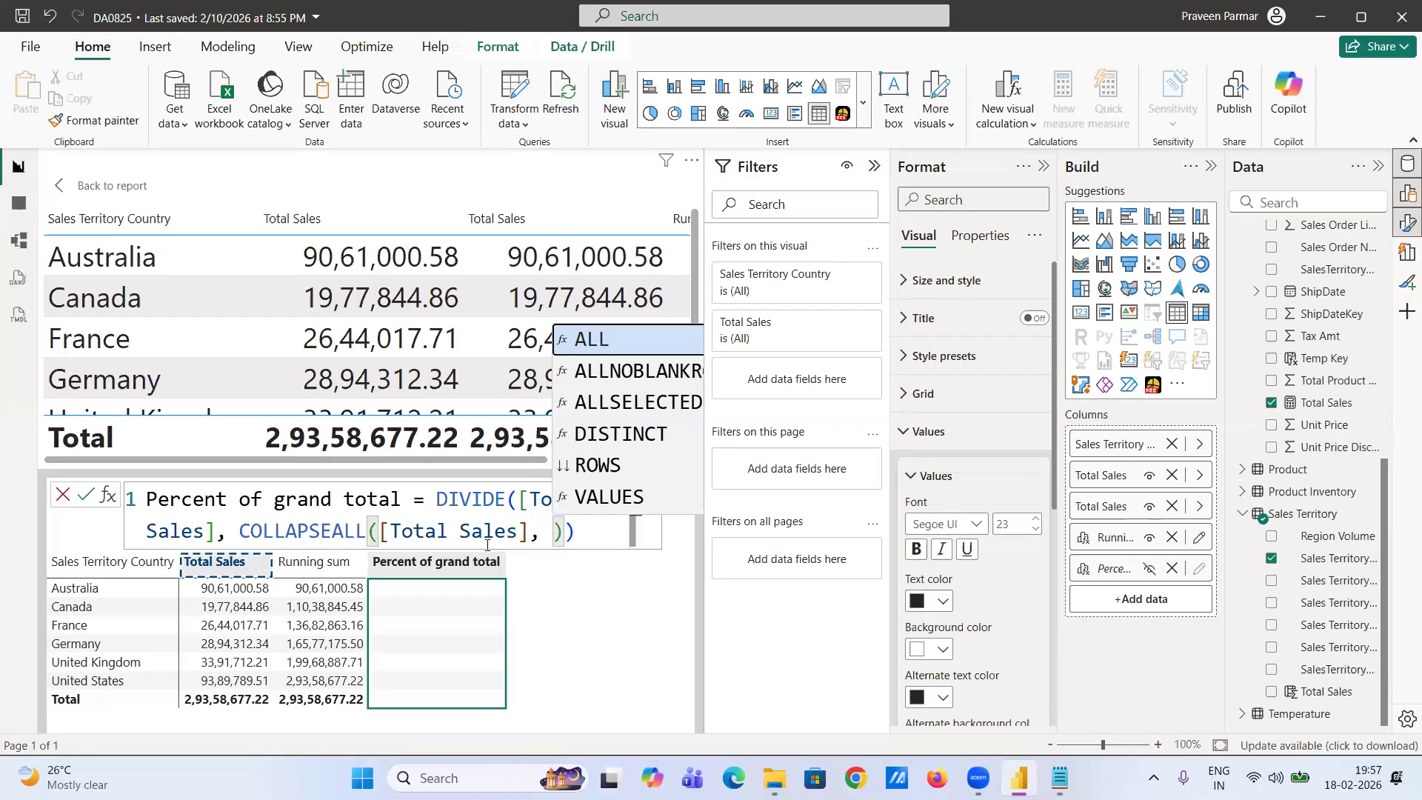
pyautogui.write('ro')
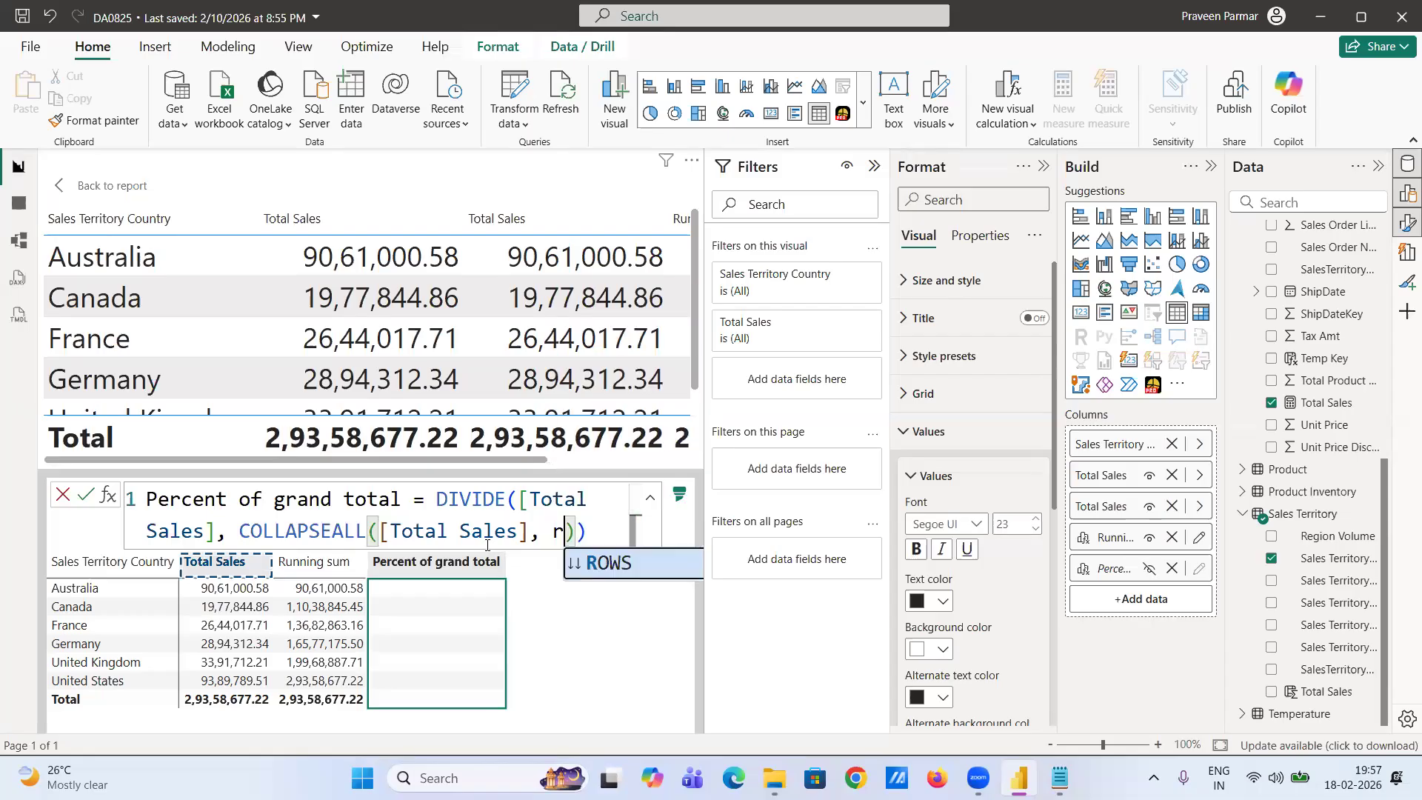
pyautogui.press('Tab')
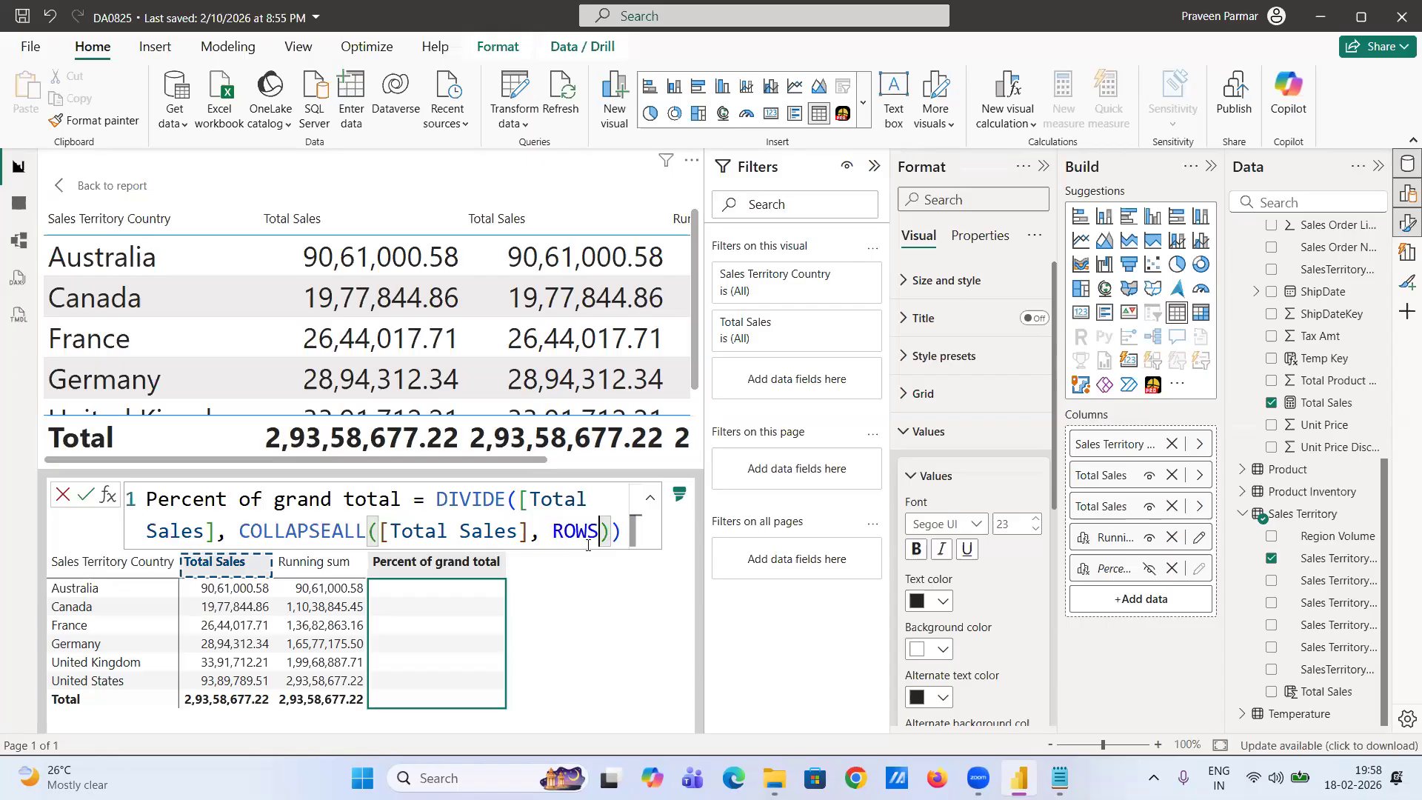
pyautogui.click(88, 496)
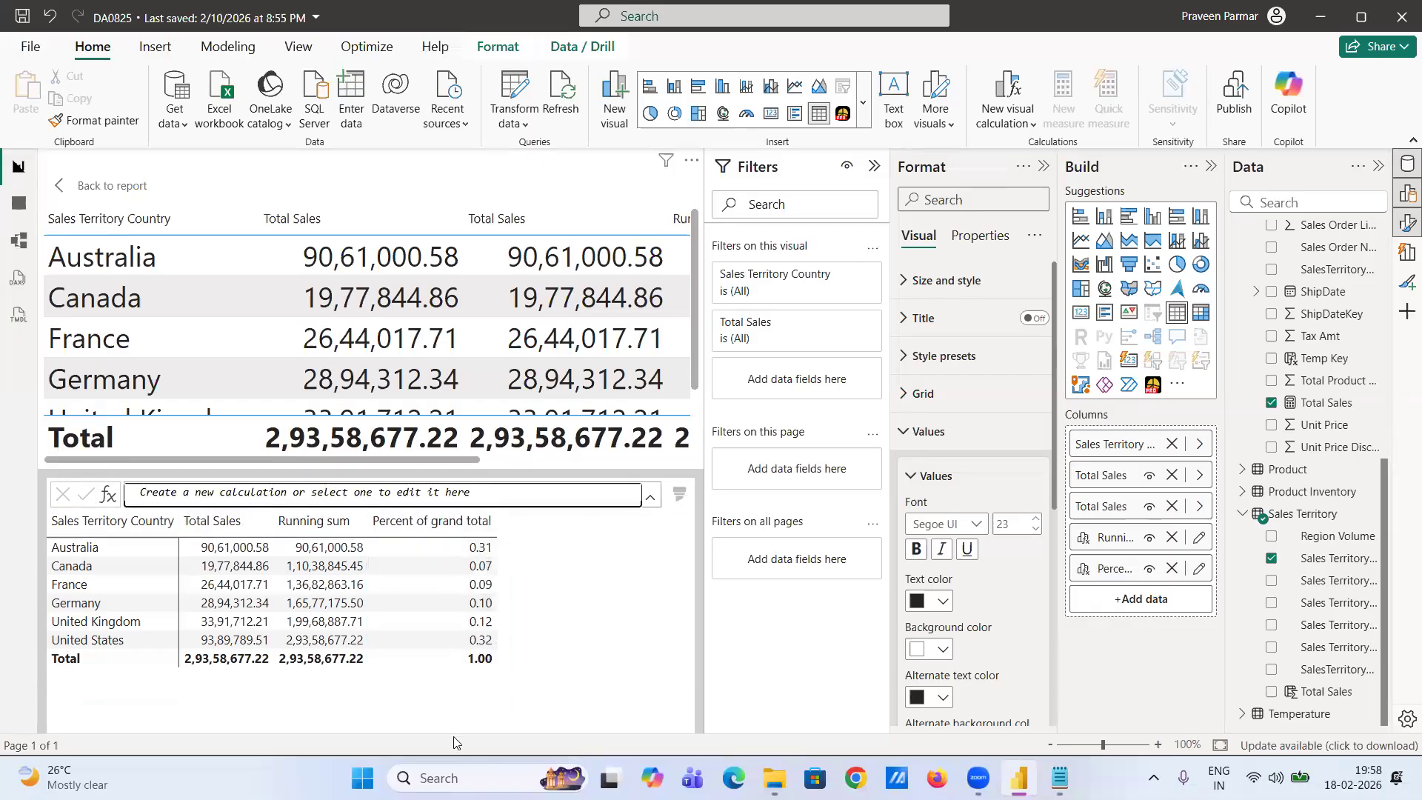
pyautogui.click(133, 194)
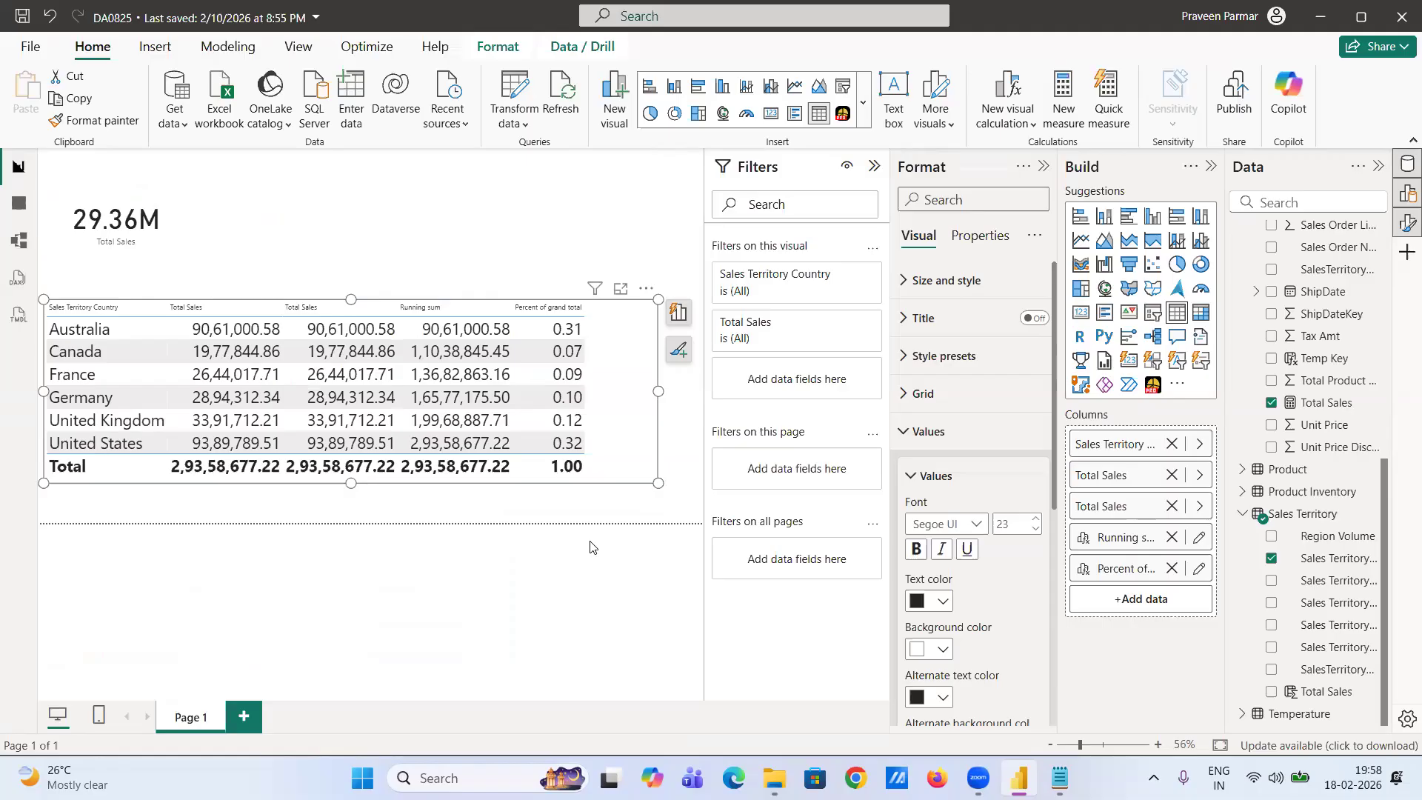
# - Insert a slicer above the country table using the Sales Territory Country field from Sales Territory
pyautogui.click(533, 200)
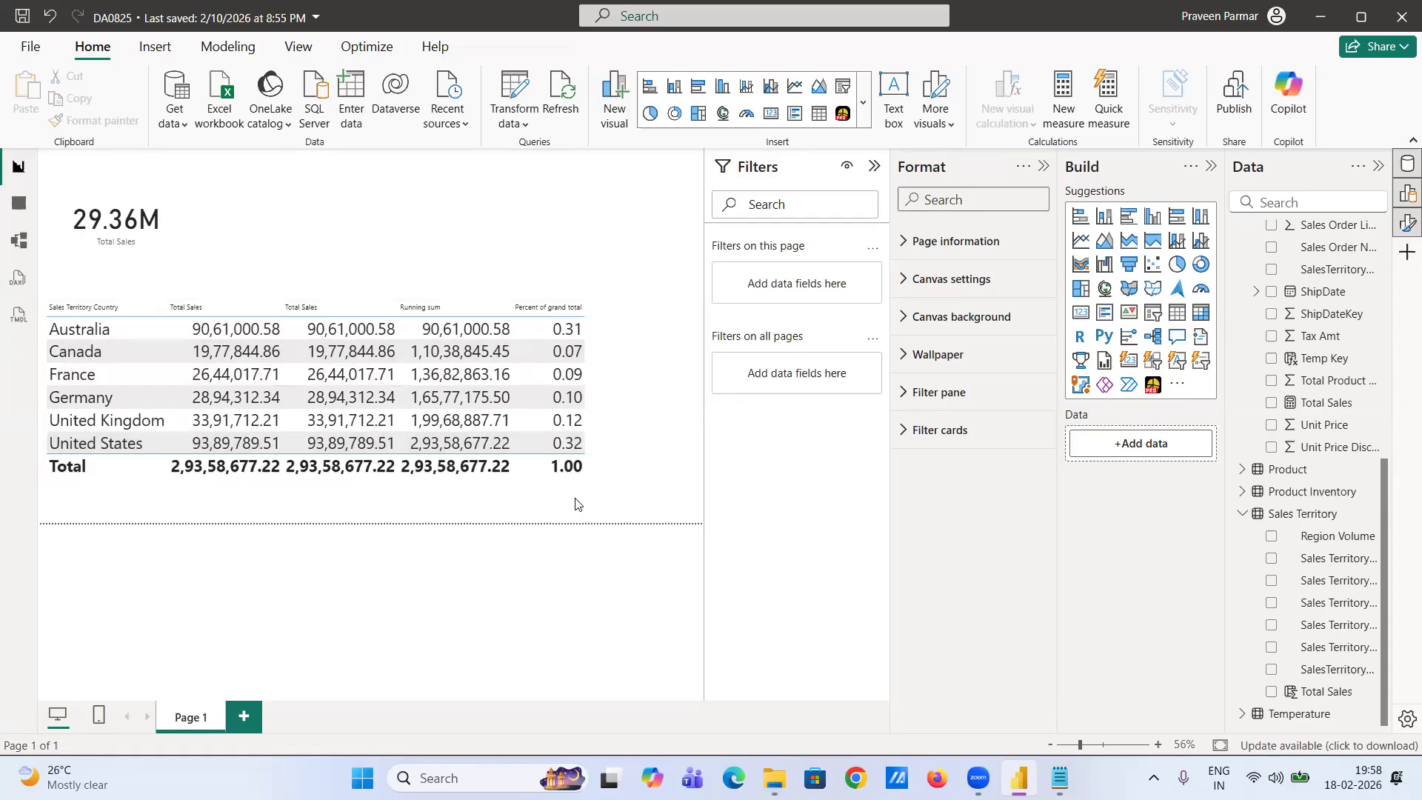
pyautogui.click(1152, 314)
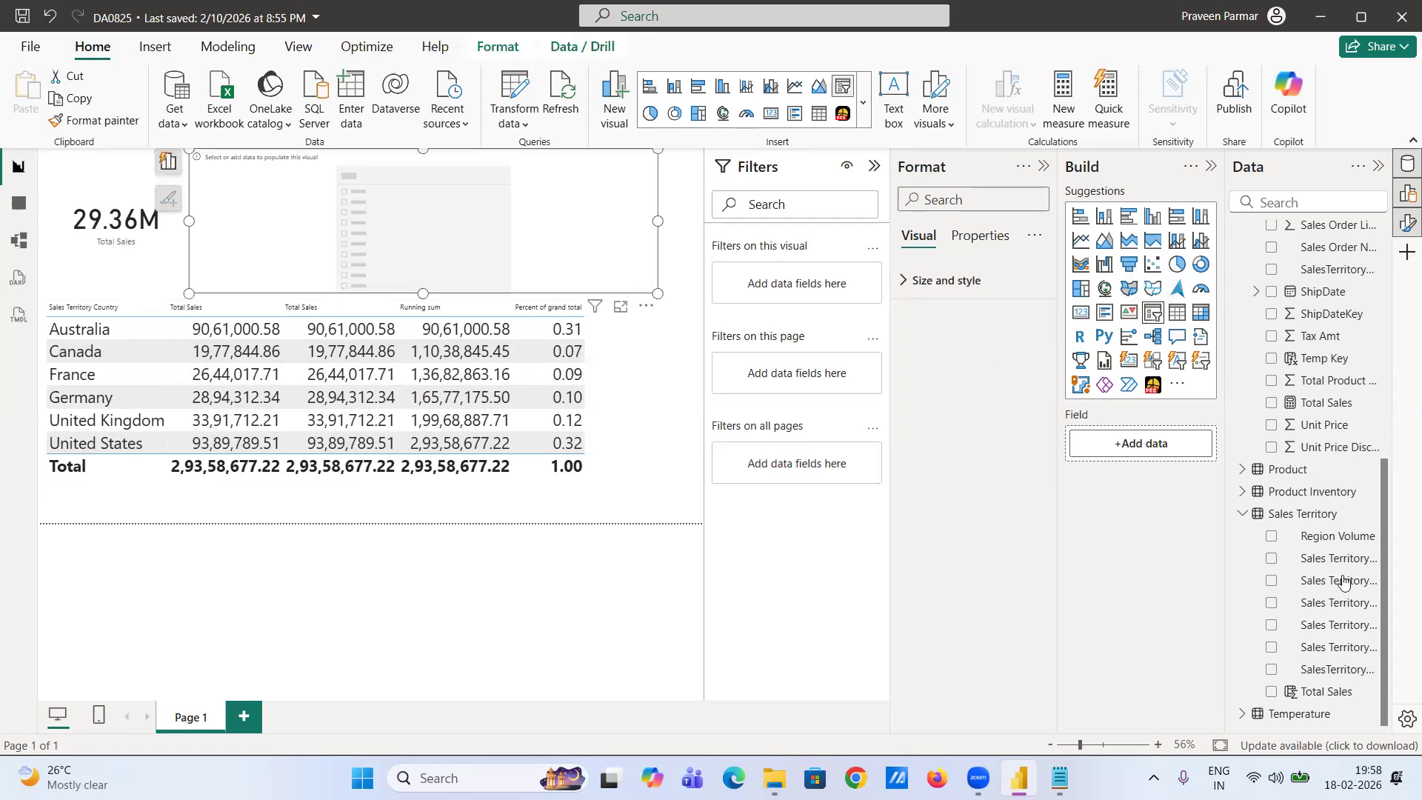
pyautogui.click(1271, 559)
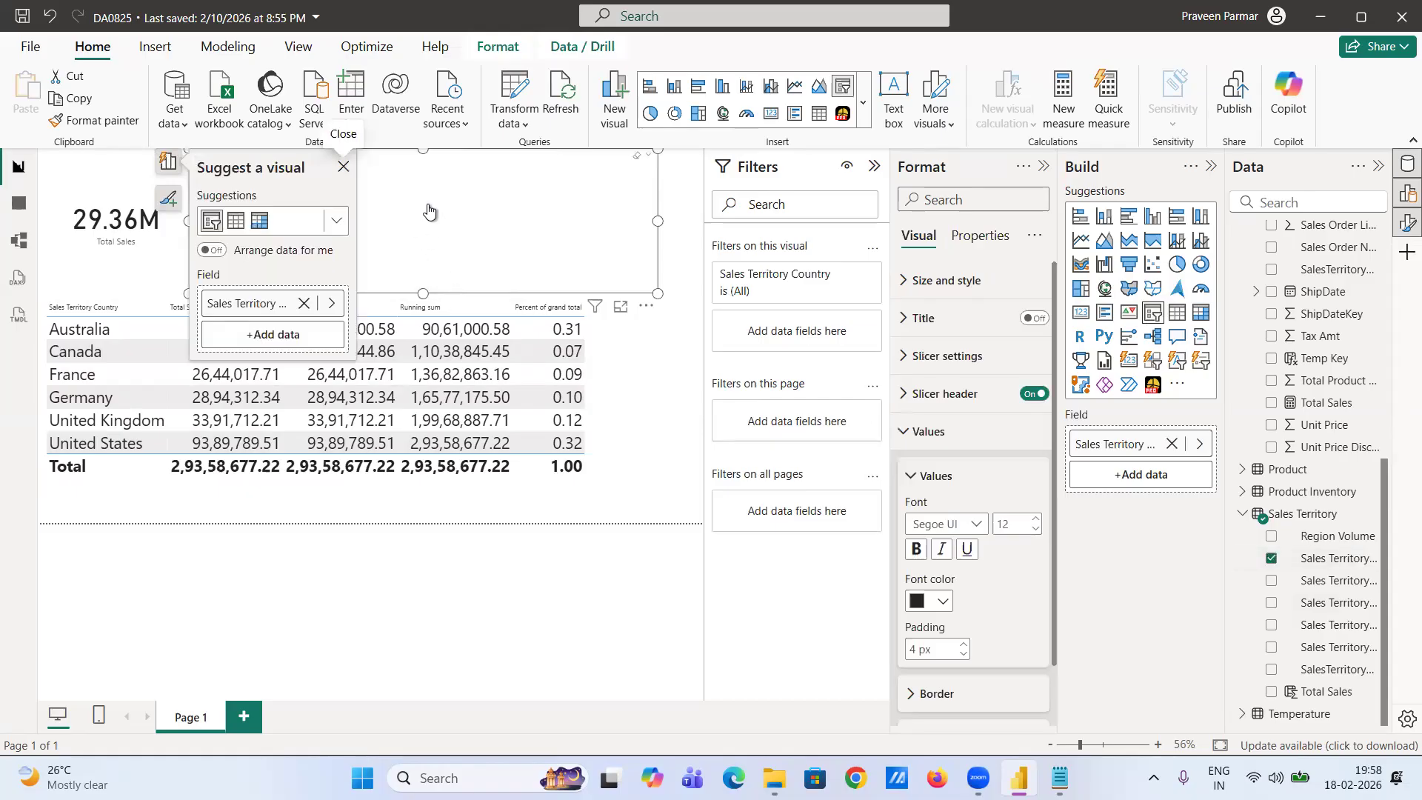
pyautogui.click(343, 167)
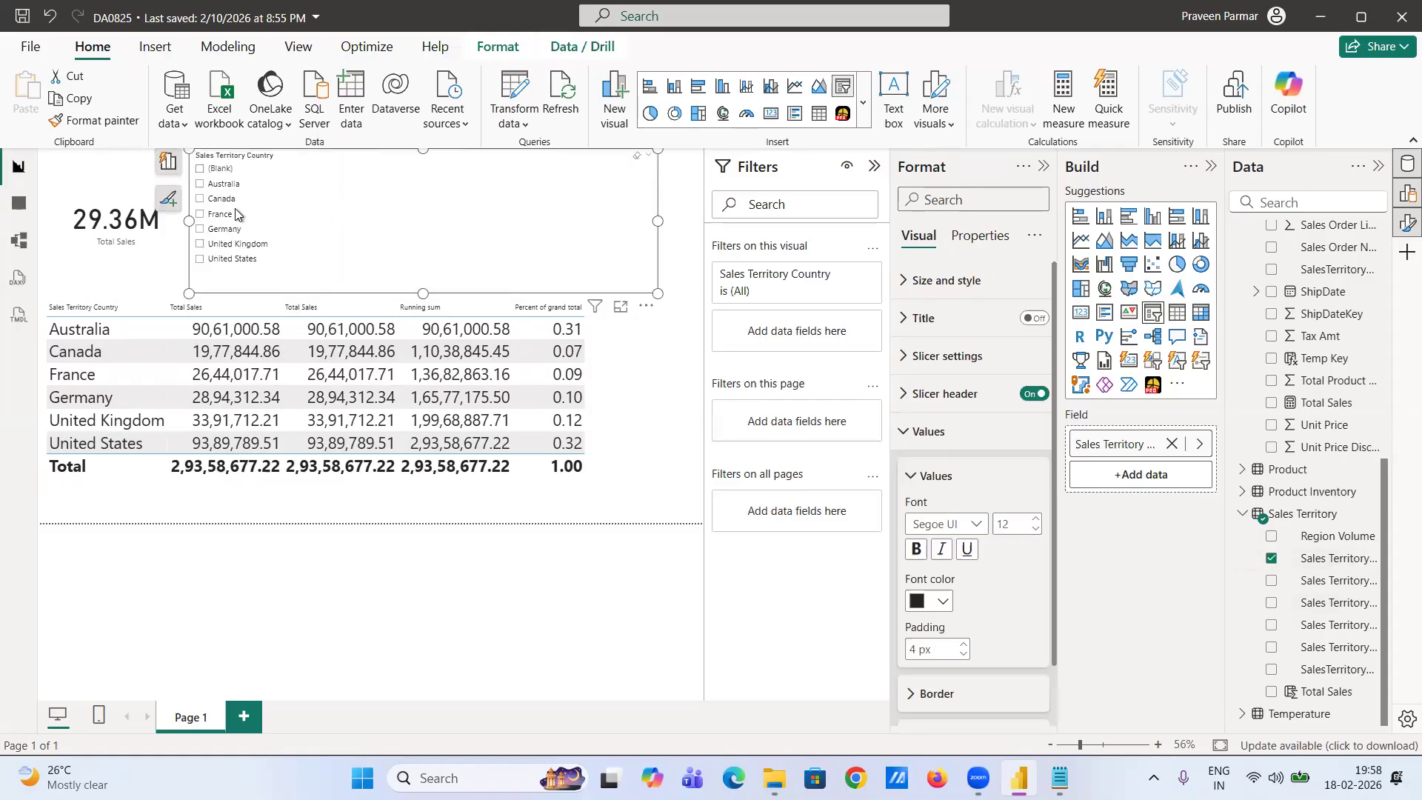
# - Test the country slicer by filtering the report to Australia and Germany, and clear the selection
pyautogui.click(200, 185)
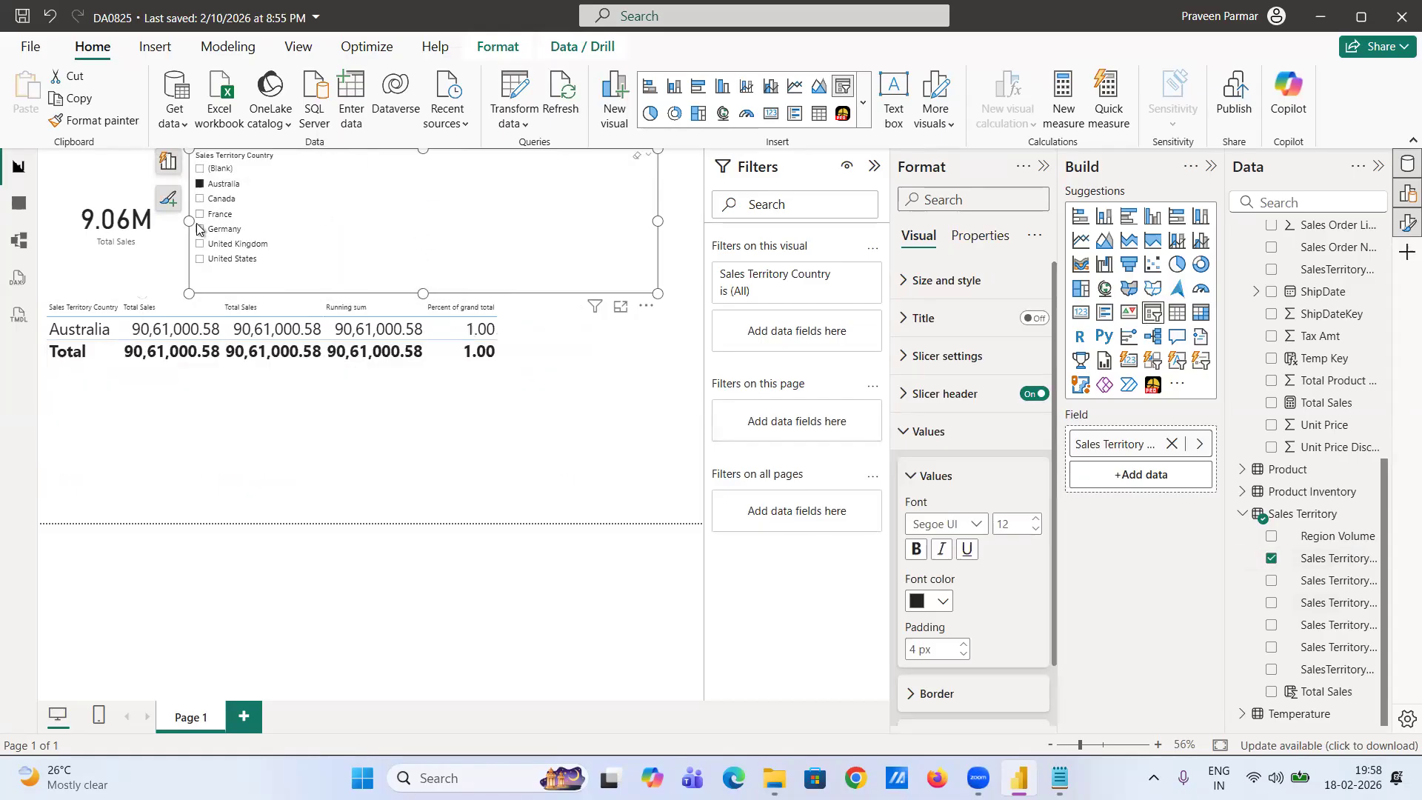
pyautogui.keyDown('ctrl'); pyautogui.click(199, 229); pyautogui.keyUp('ctrl')
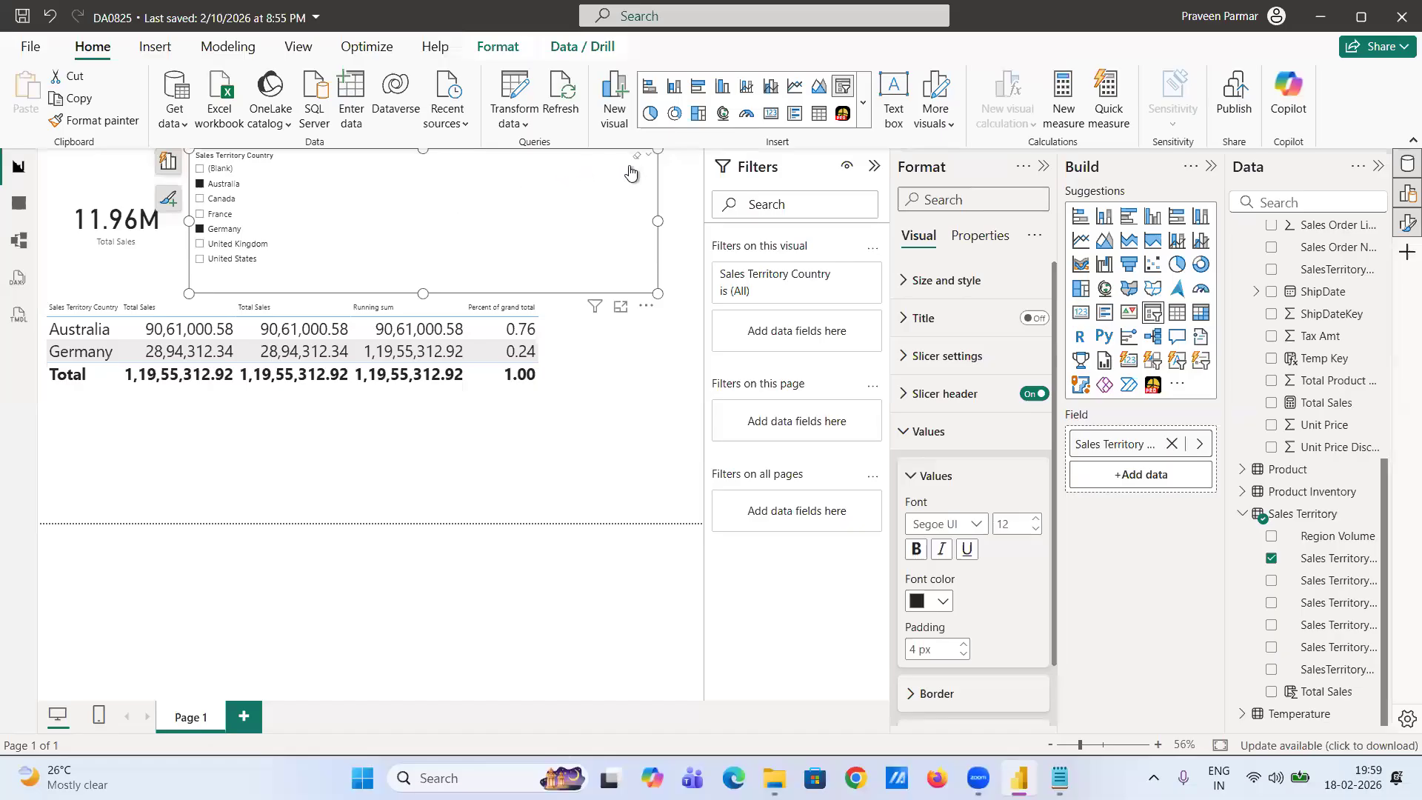
pyautogui.click(637, 160)
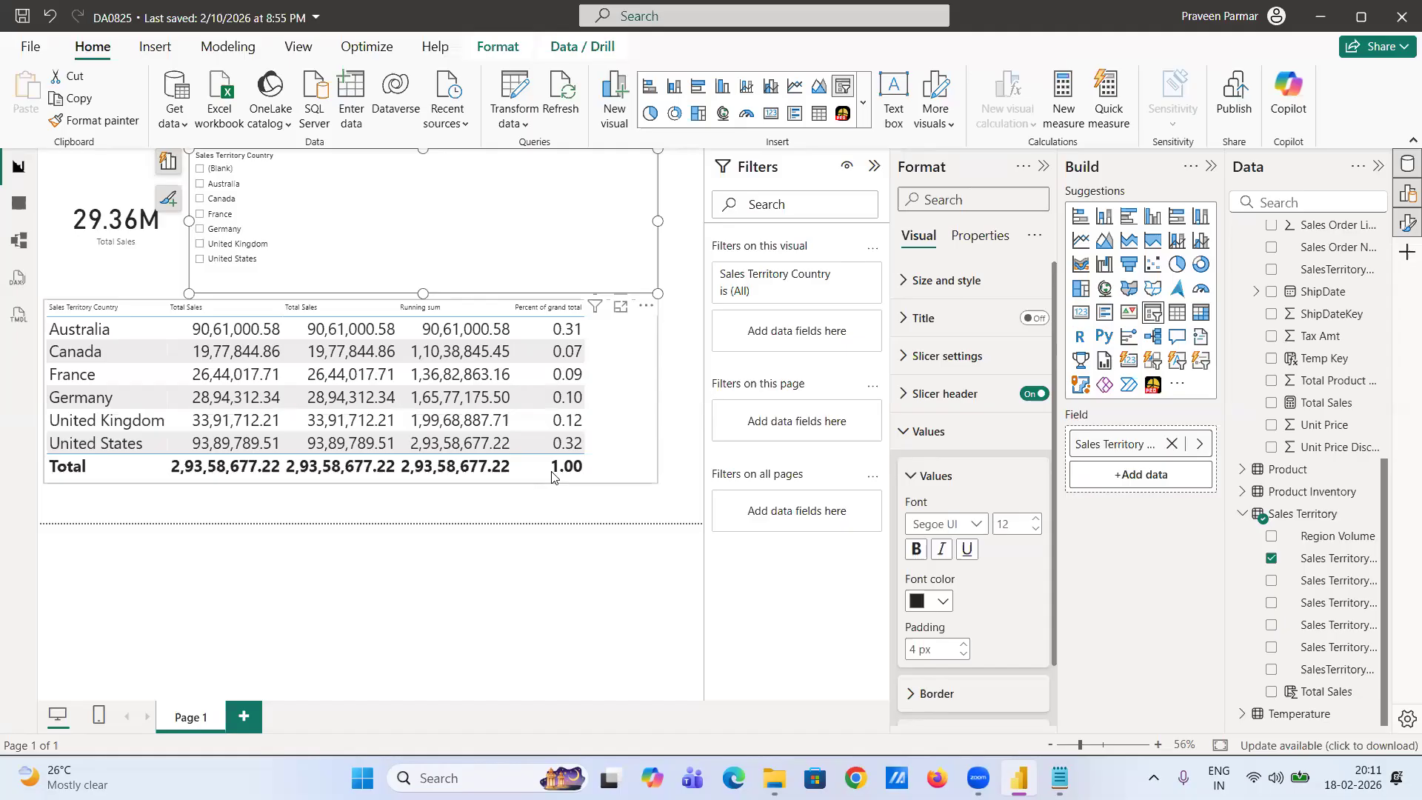
# - Select the country table and collapse the Filters pane to enlarge the report page
pyautogui.click(530, 519)
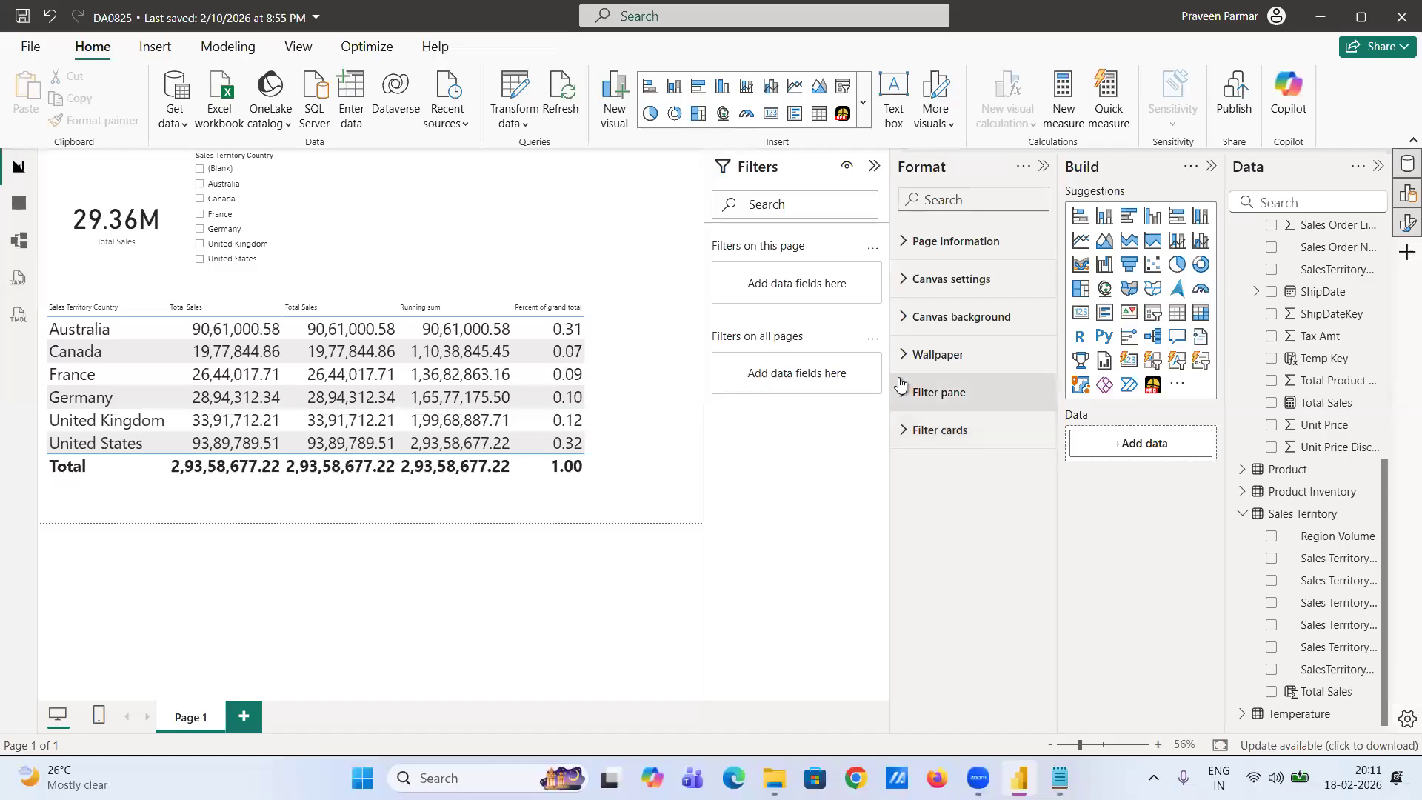
pyautogui.click(655, 436)
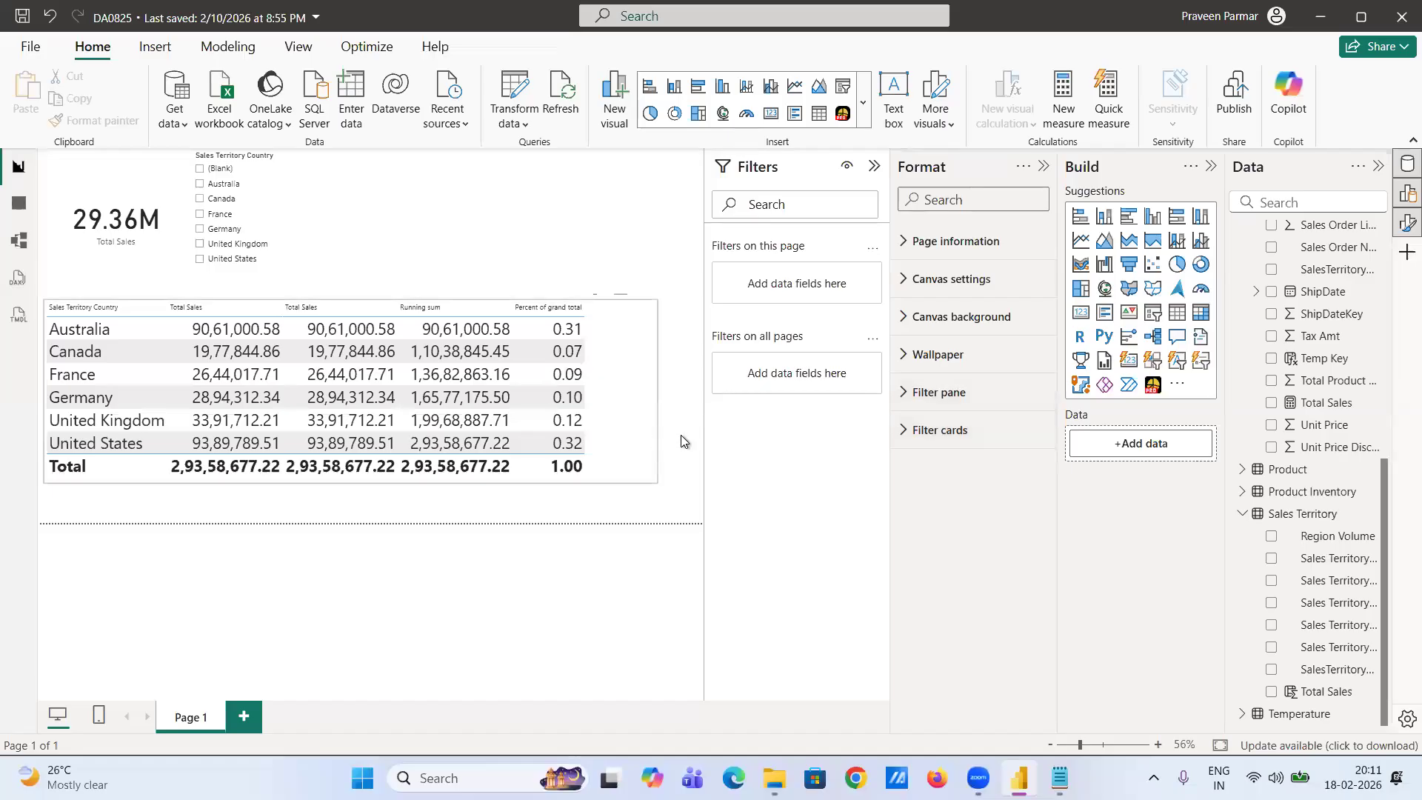
pyautogui.click(874, 168)
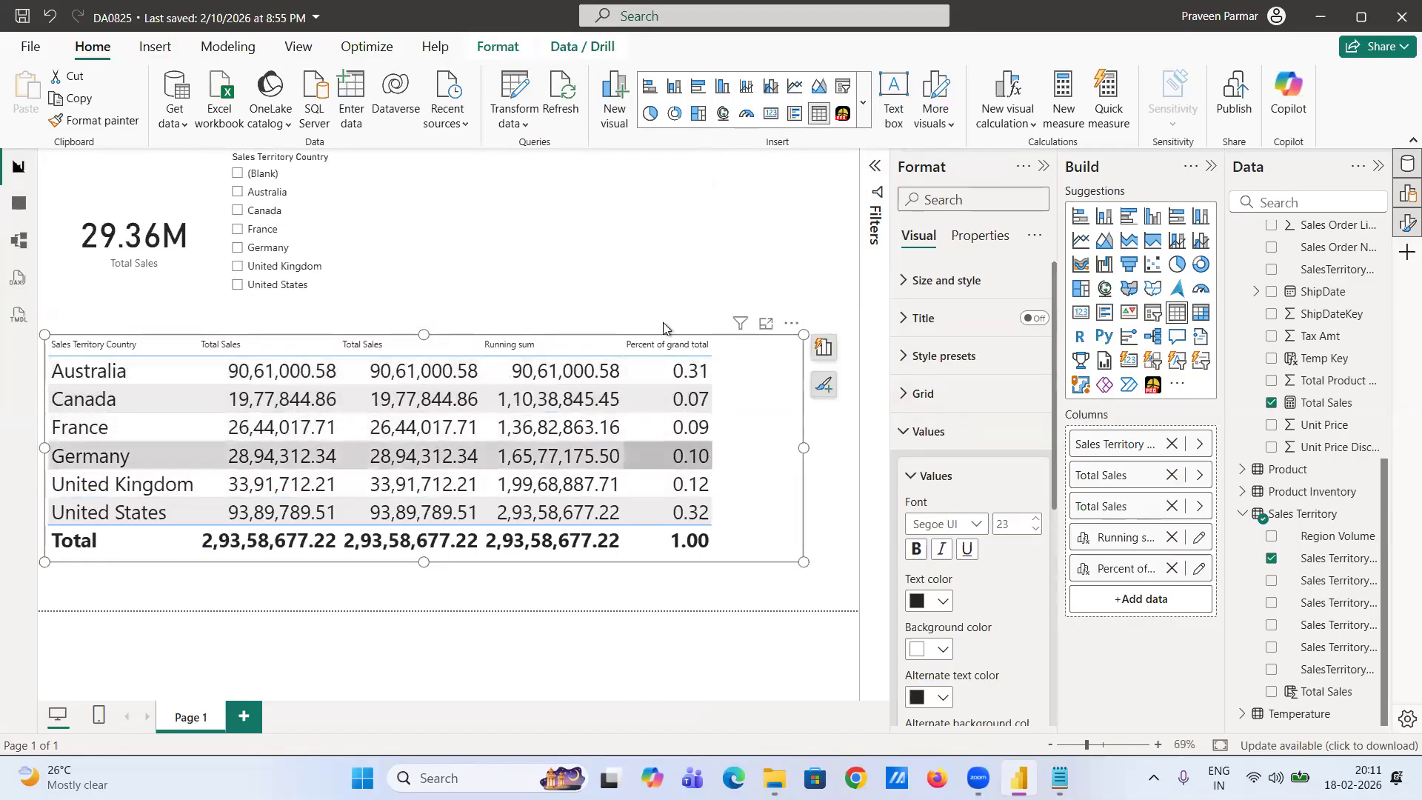
# - Check the percentages with only France and Australia selected in the country slicer, and clear the slicer
pyautogui.click(238, 229)
pyautogui.click(237, 194)
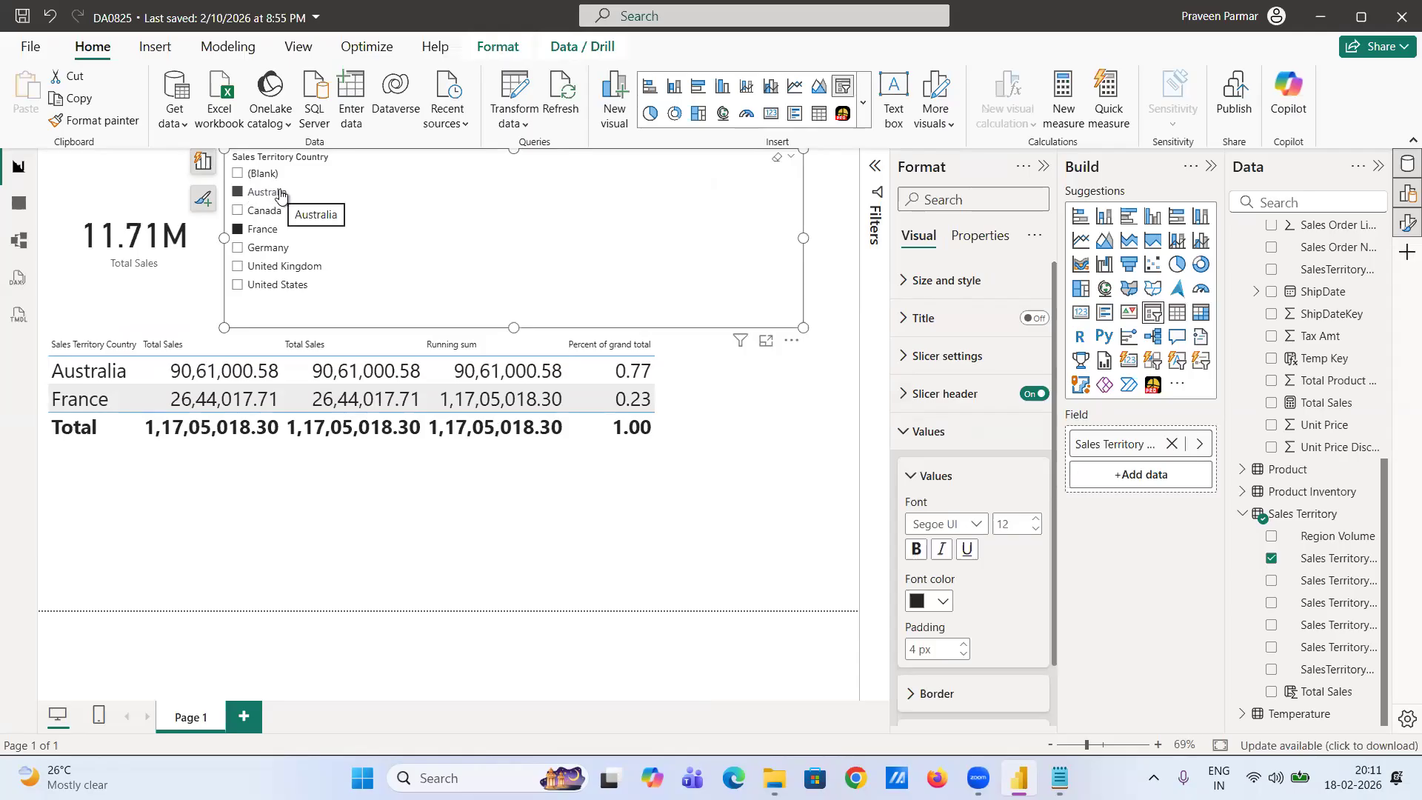
pyautogui.click(777, 161)
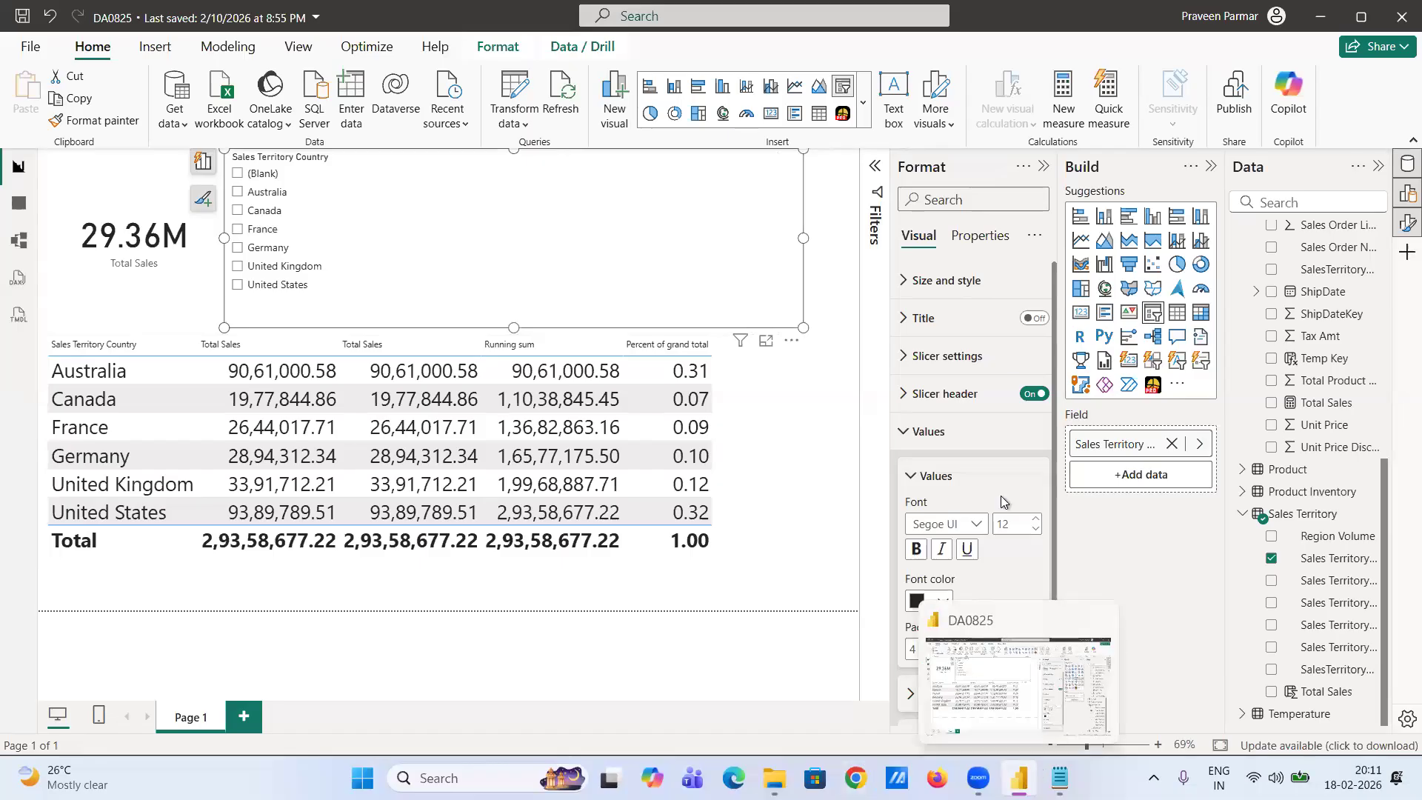
# - Create a new measure in the Internet Sales table and name it Total Sales (All Countries)
pyautogui.scroll(6, 1325, 284)
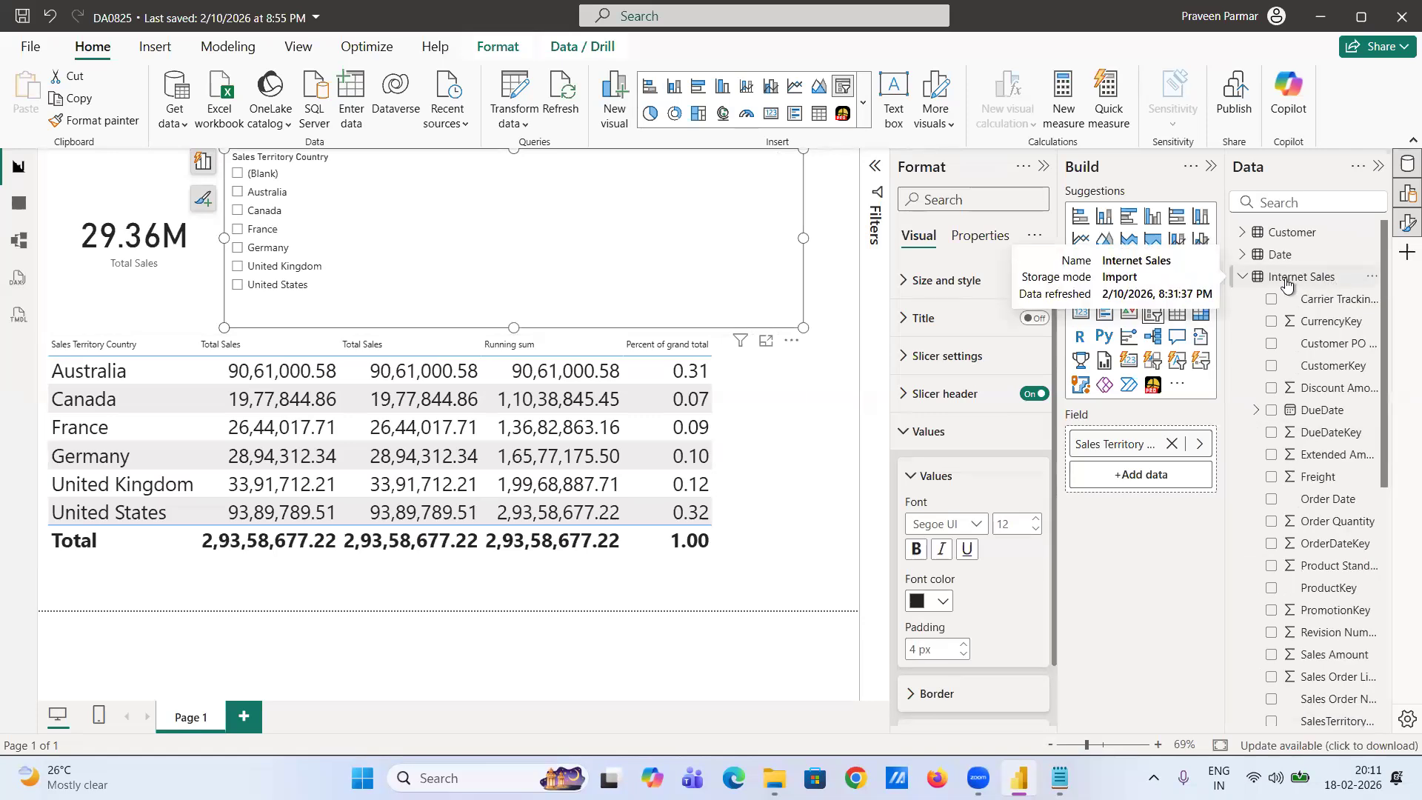
pyautogui.click(1286, 283)
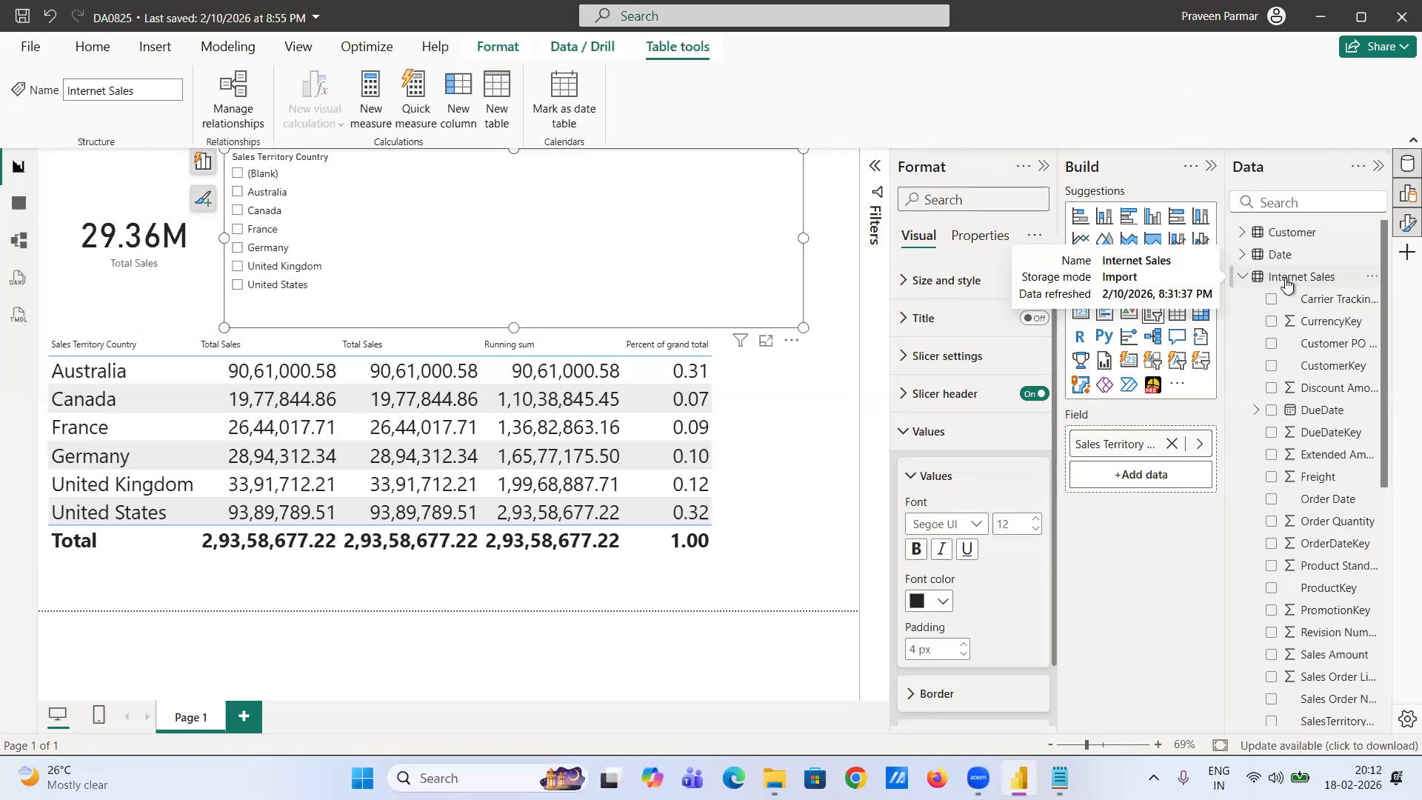
pyautogui.rightClick(1286, 283)
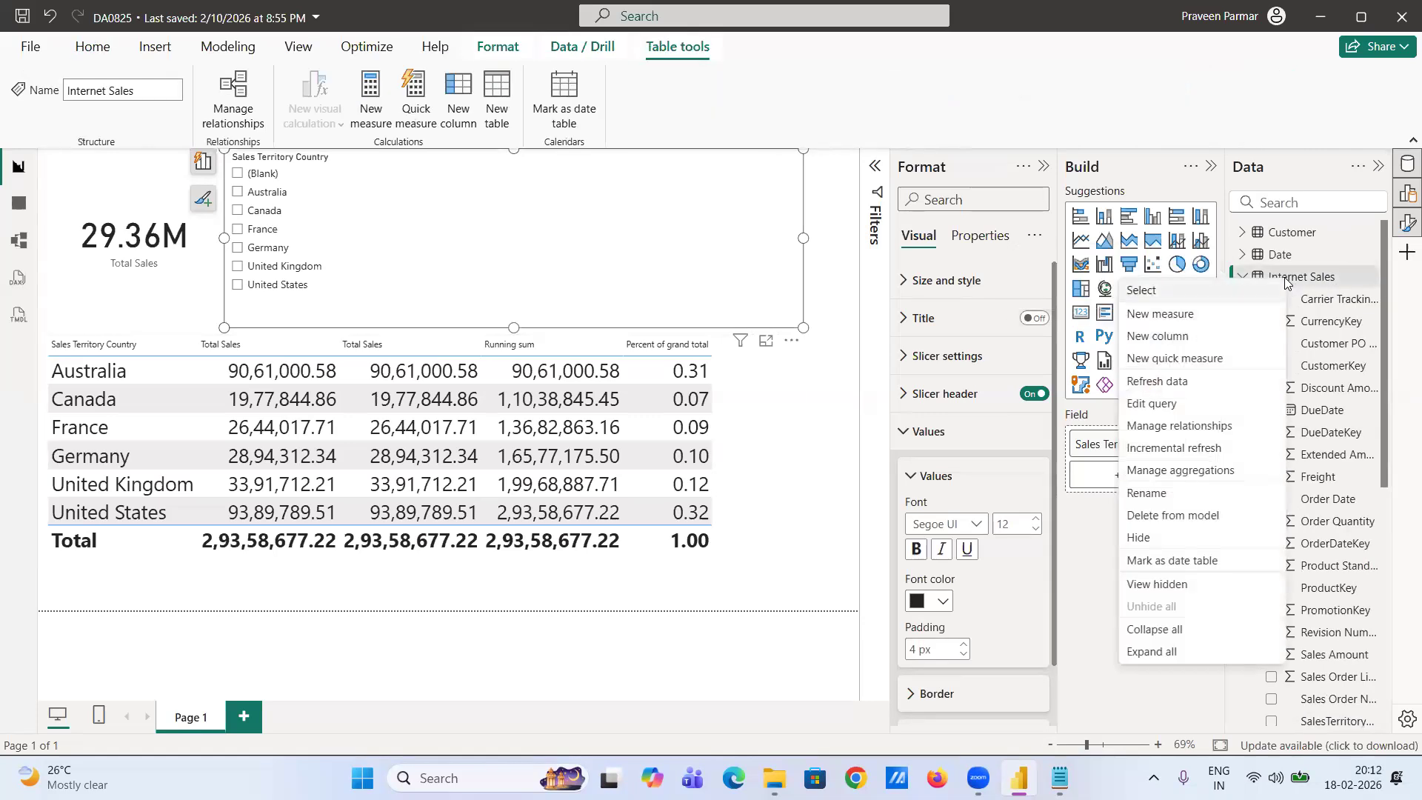
pyautogui.click(1204, 318)
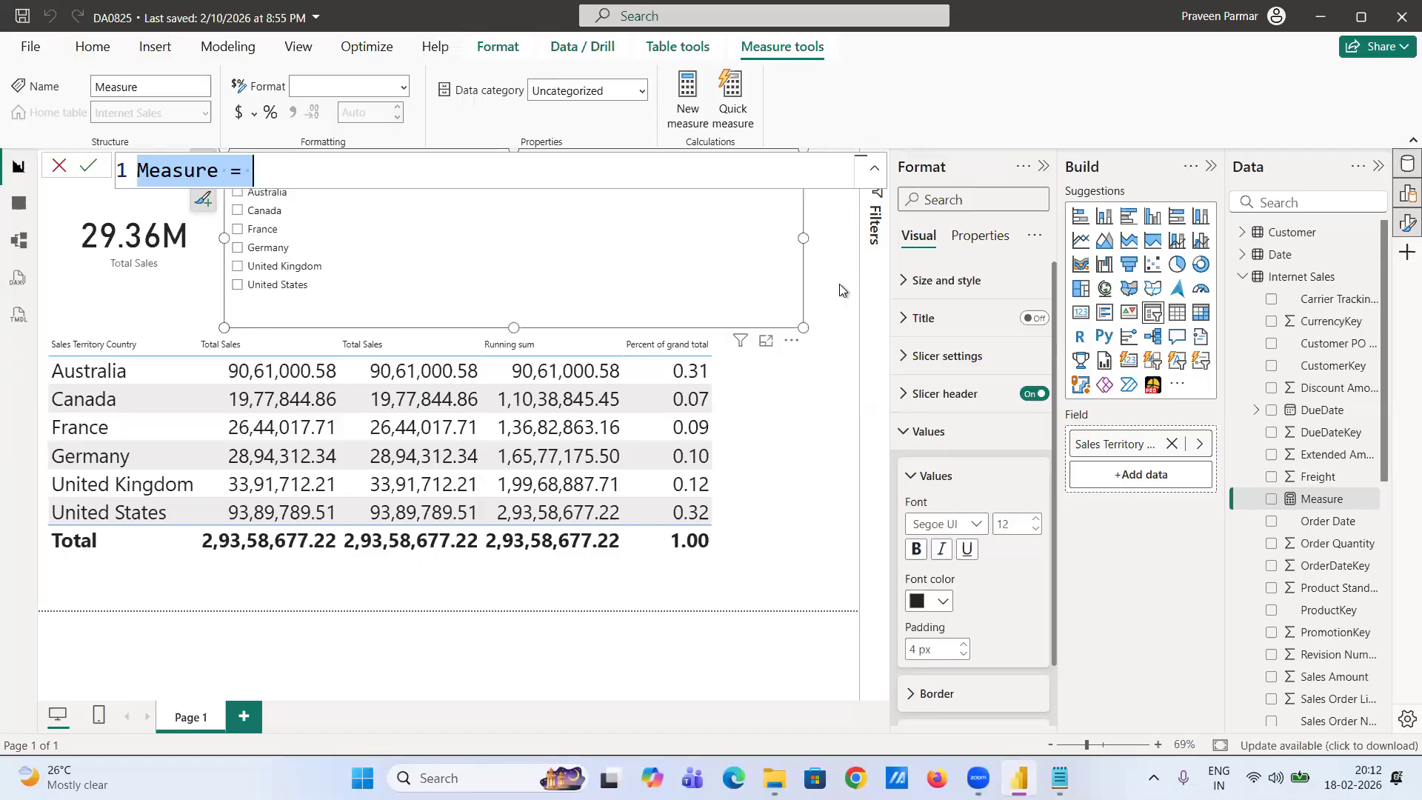
pyautogui.write('Toa')
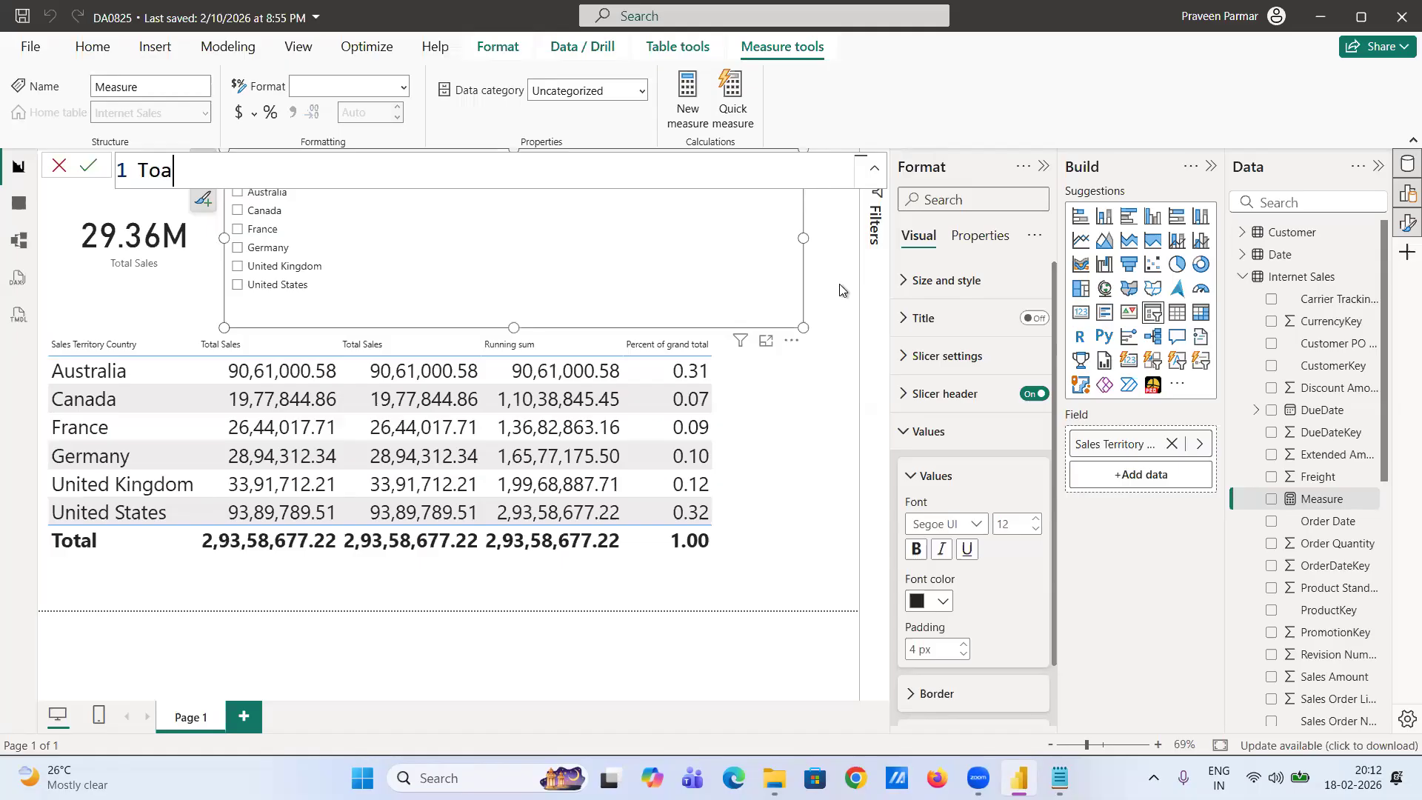
pyautogui.press('BackSpace')
pyautogui.write('tal Sales (All ')
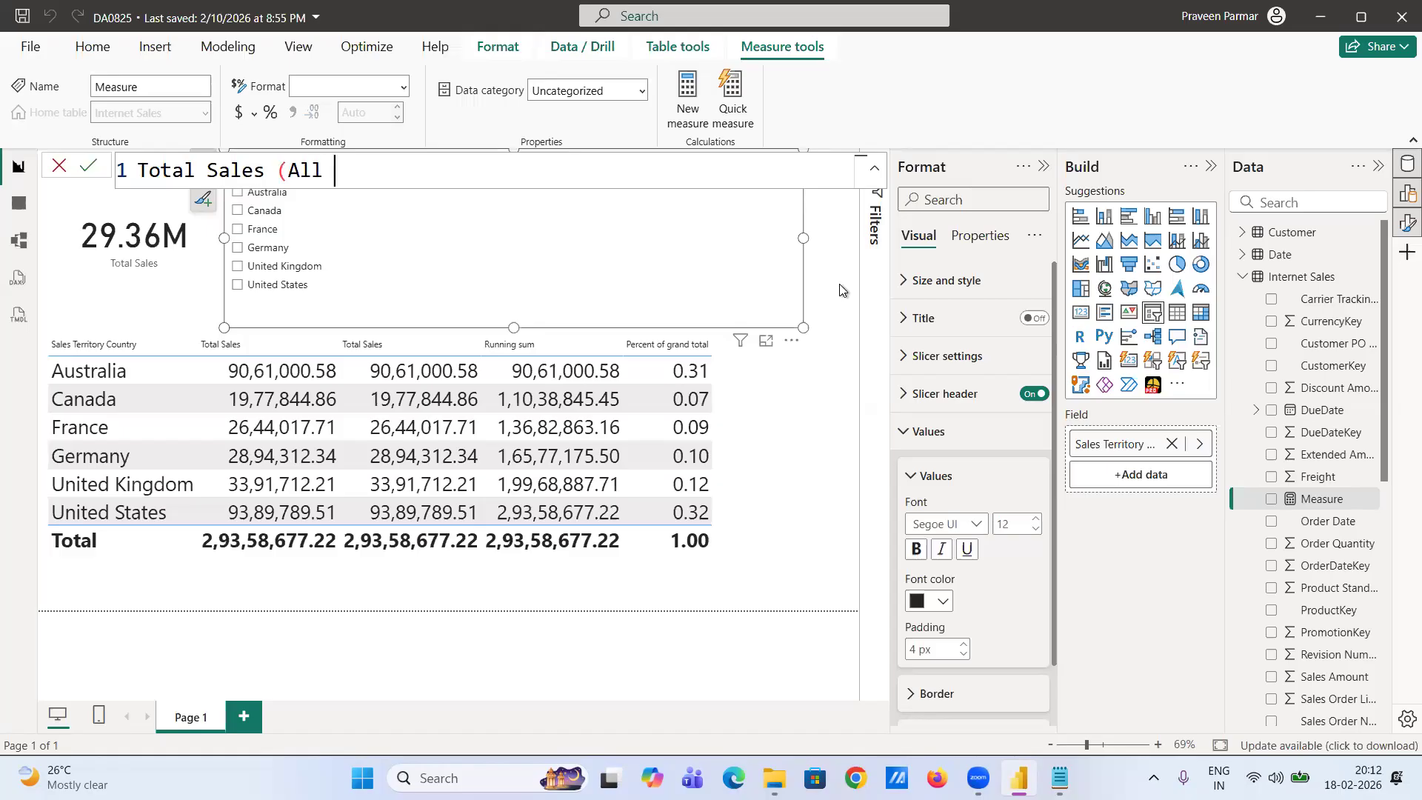
pyautogui.write('Countries)')
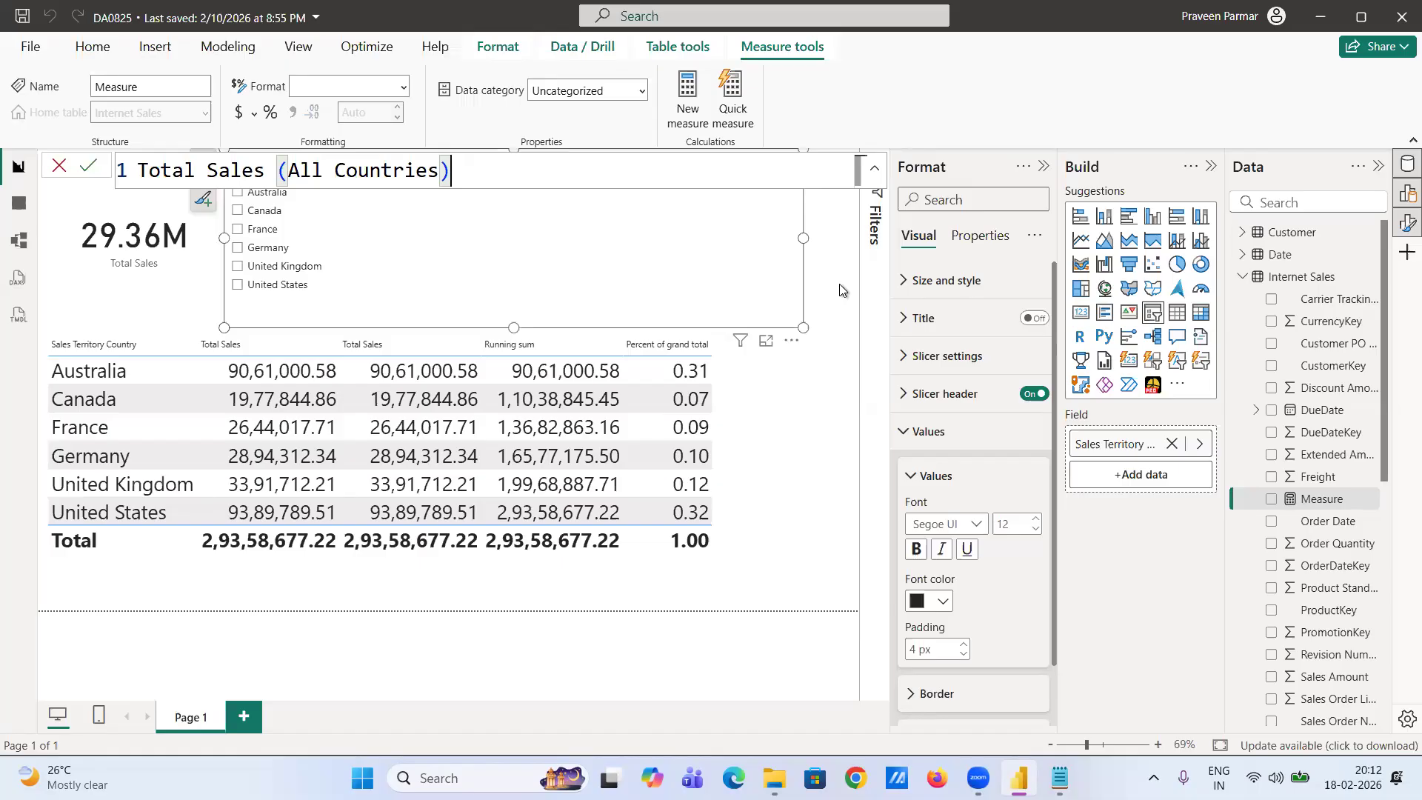
pyautogui.write('=')
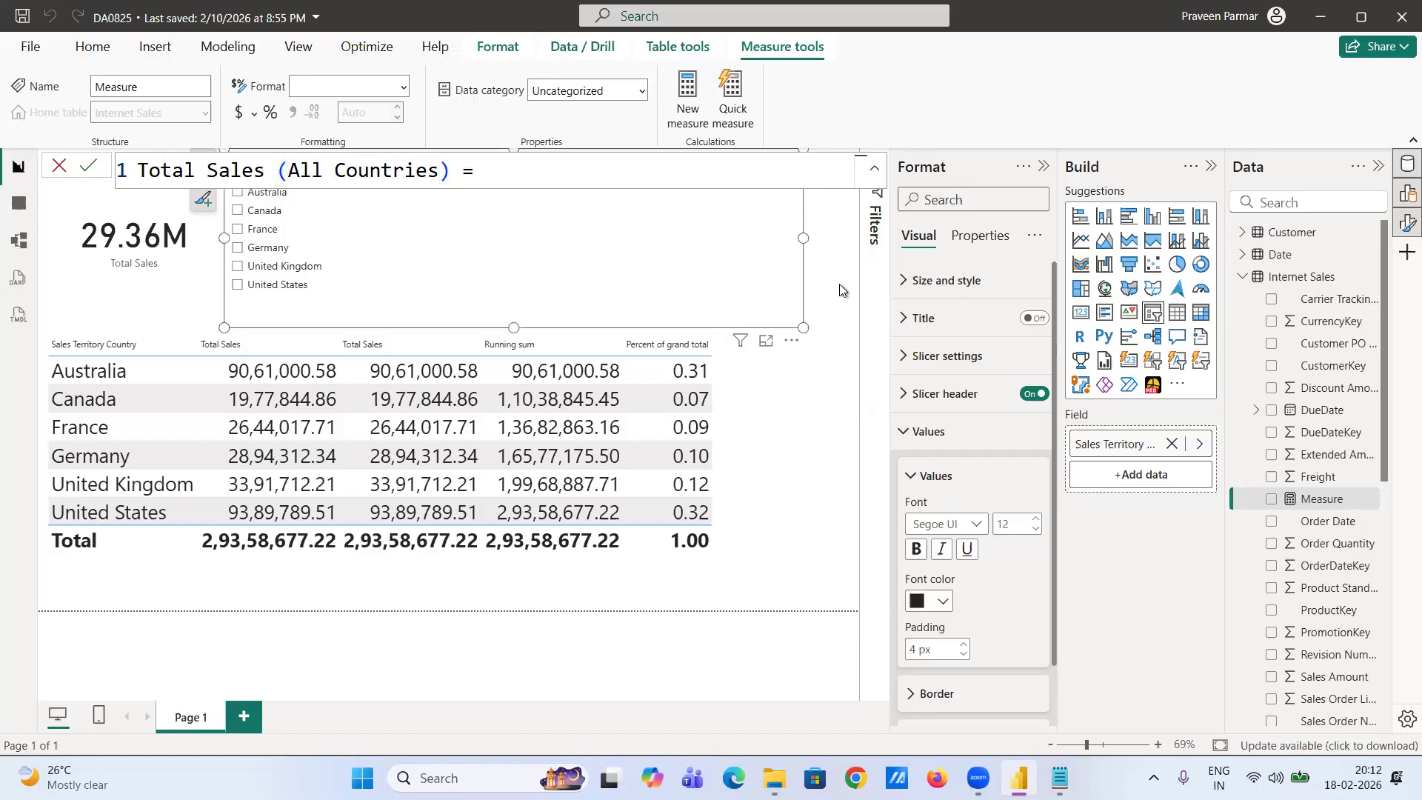
pyautogui.hotkey('shift', 'Return')
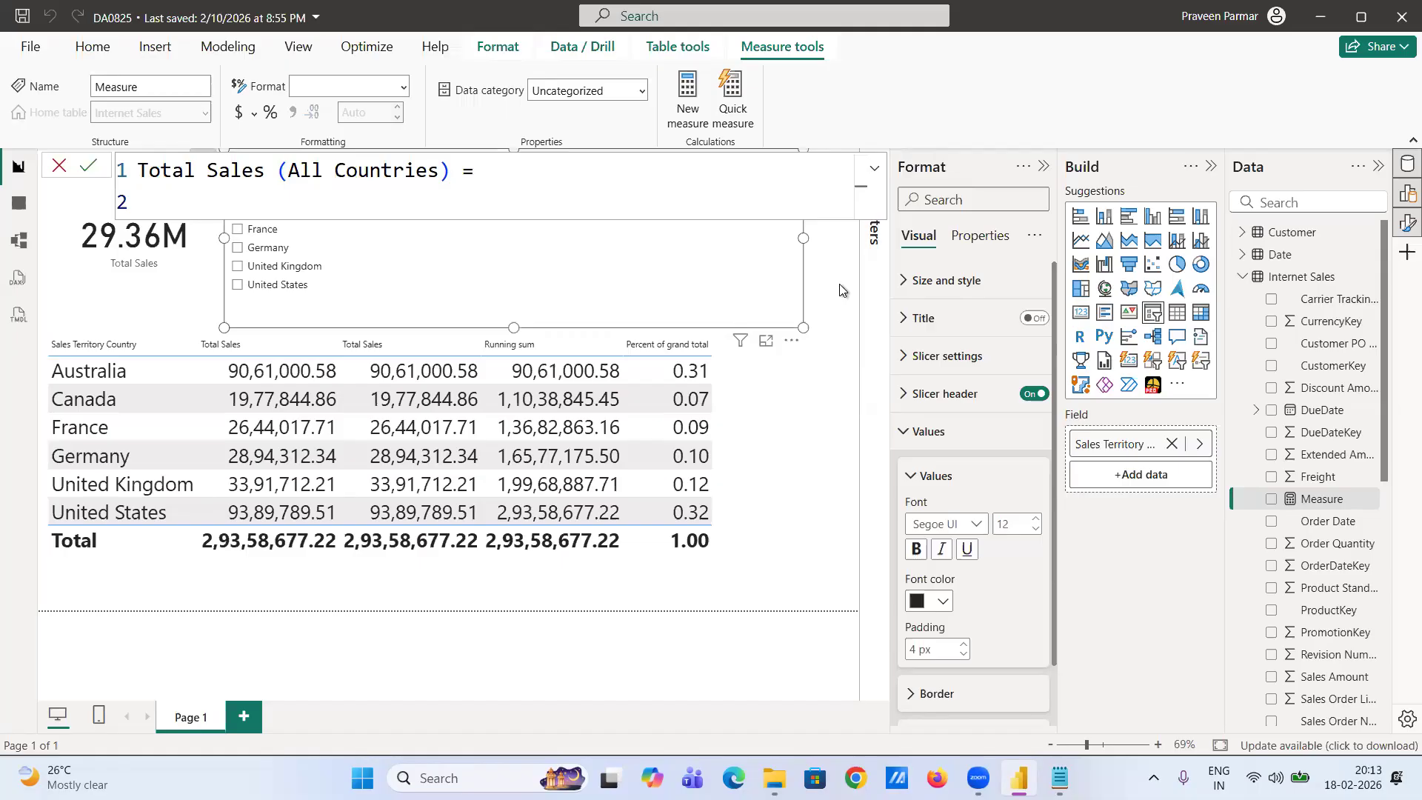
# - Define the measure as CALCULATE([Total Sales], ALL('Sales Territory'[Sales Territory Country])) and commit the formula
pyautogui.write('cal')
pyautogui.press('Tab')
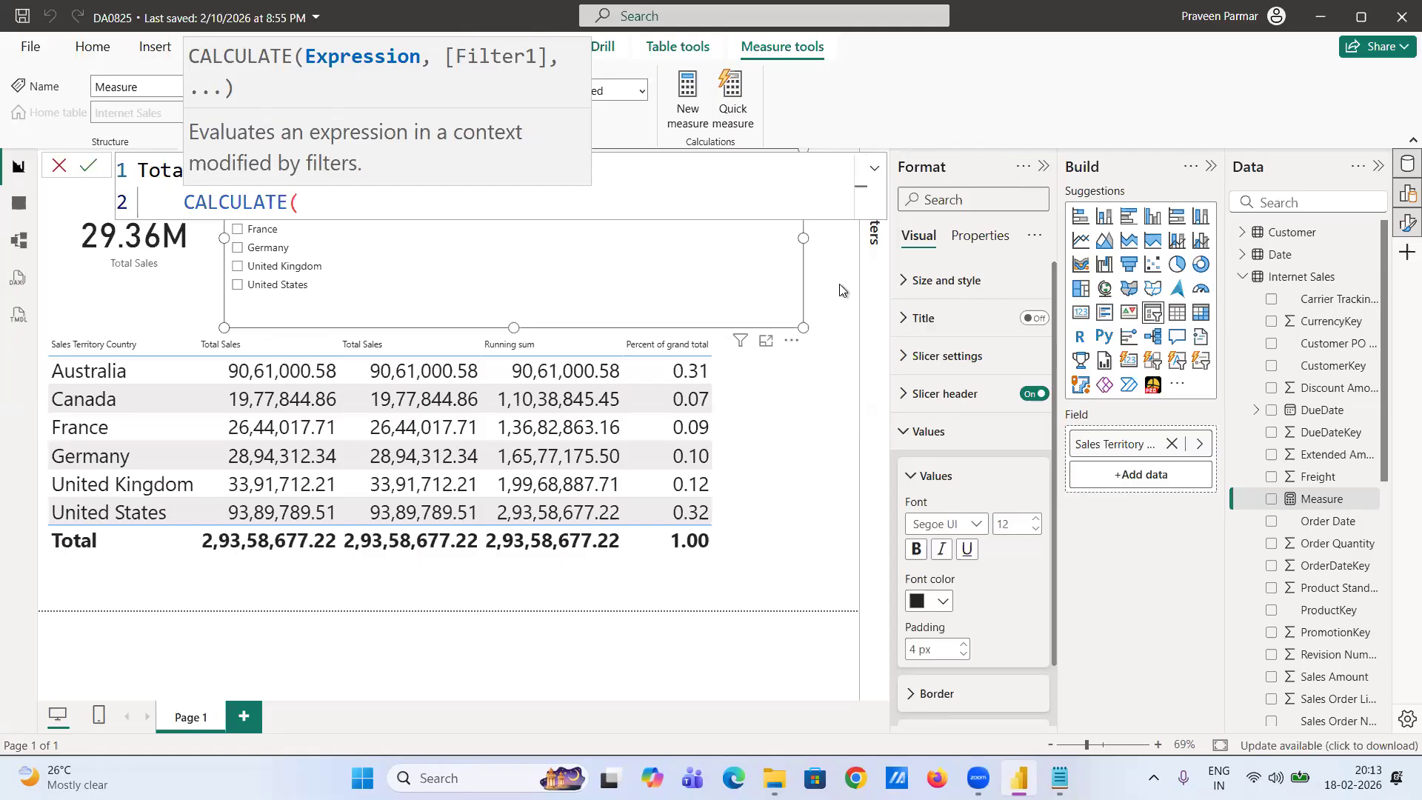
pyautogui.write('tot')
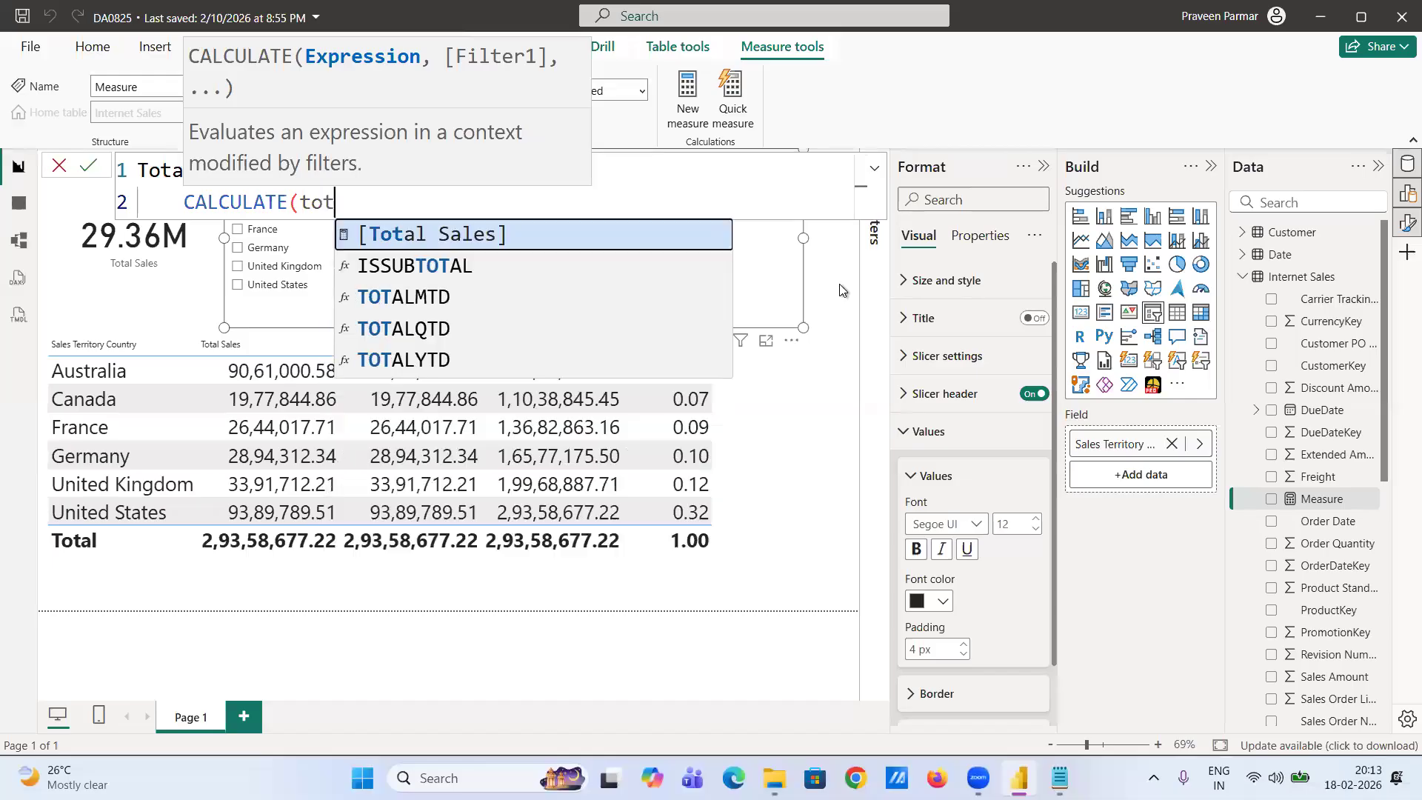
pyautogui.press('Tab')
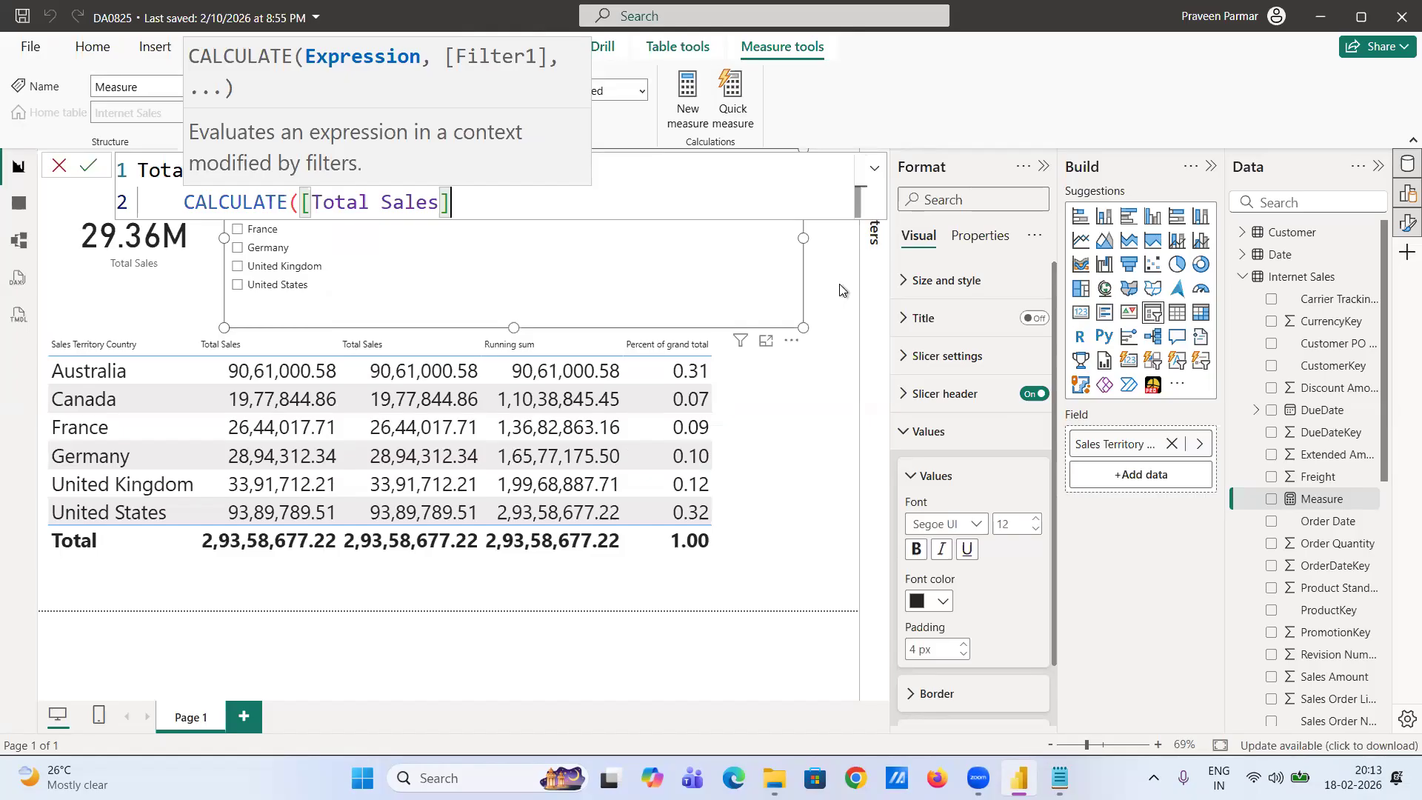
pyautogui.write(',')
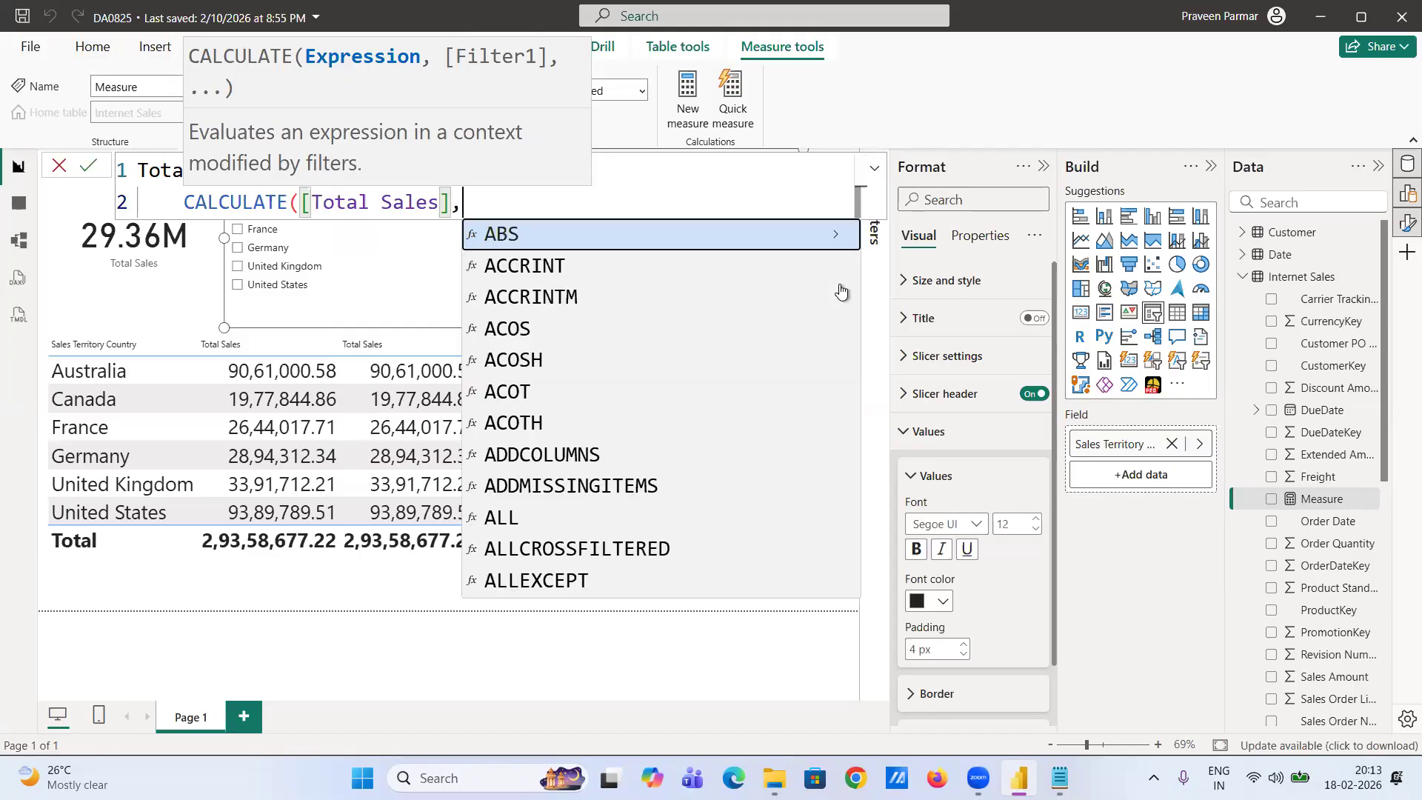
pyautogui.hotkey('shift', 'Return')
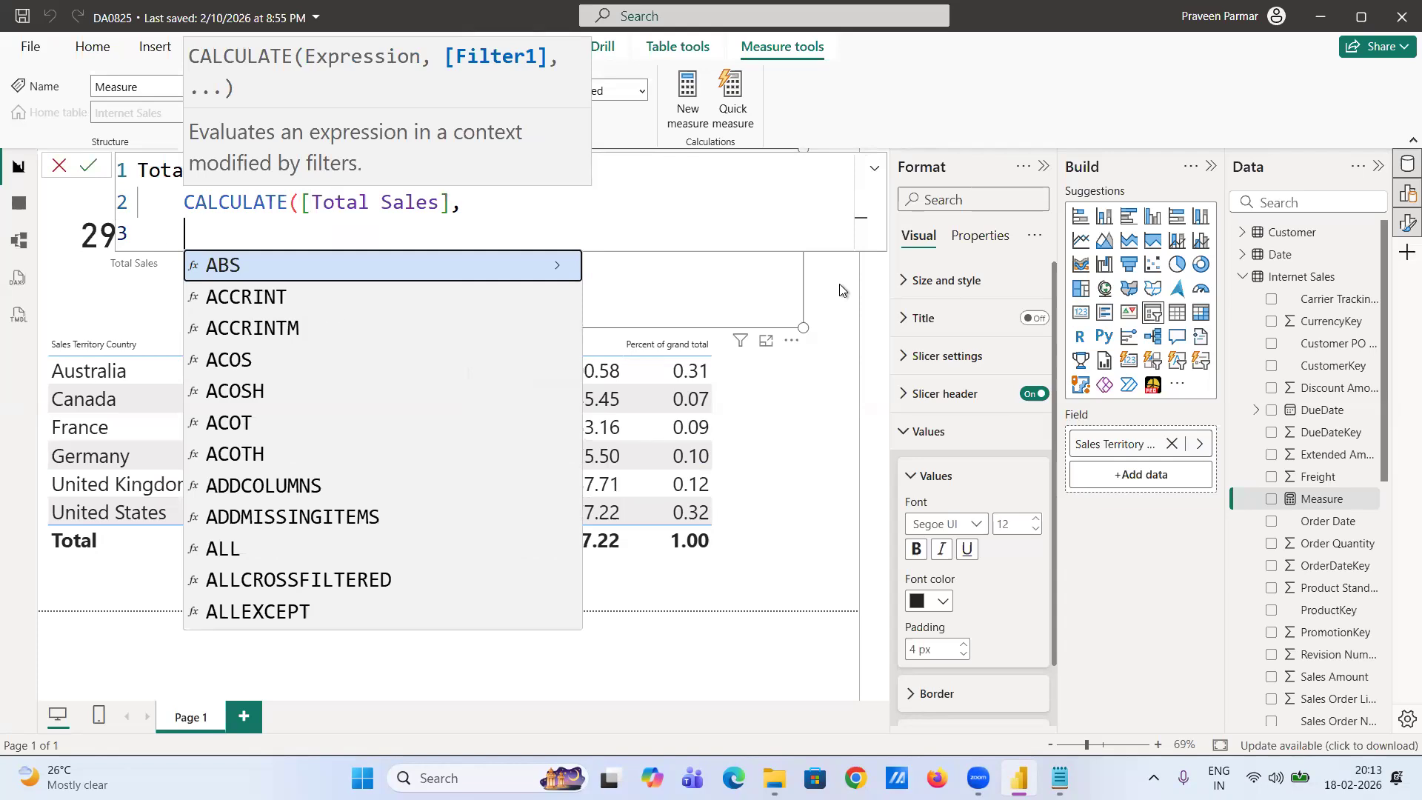
pyautogui.write('All')
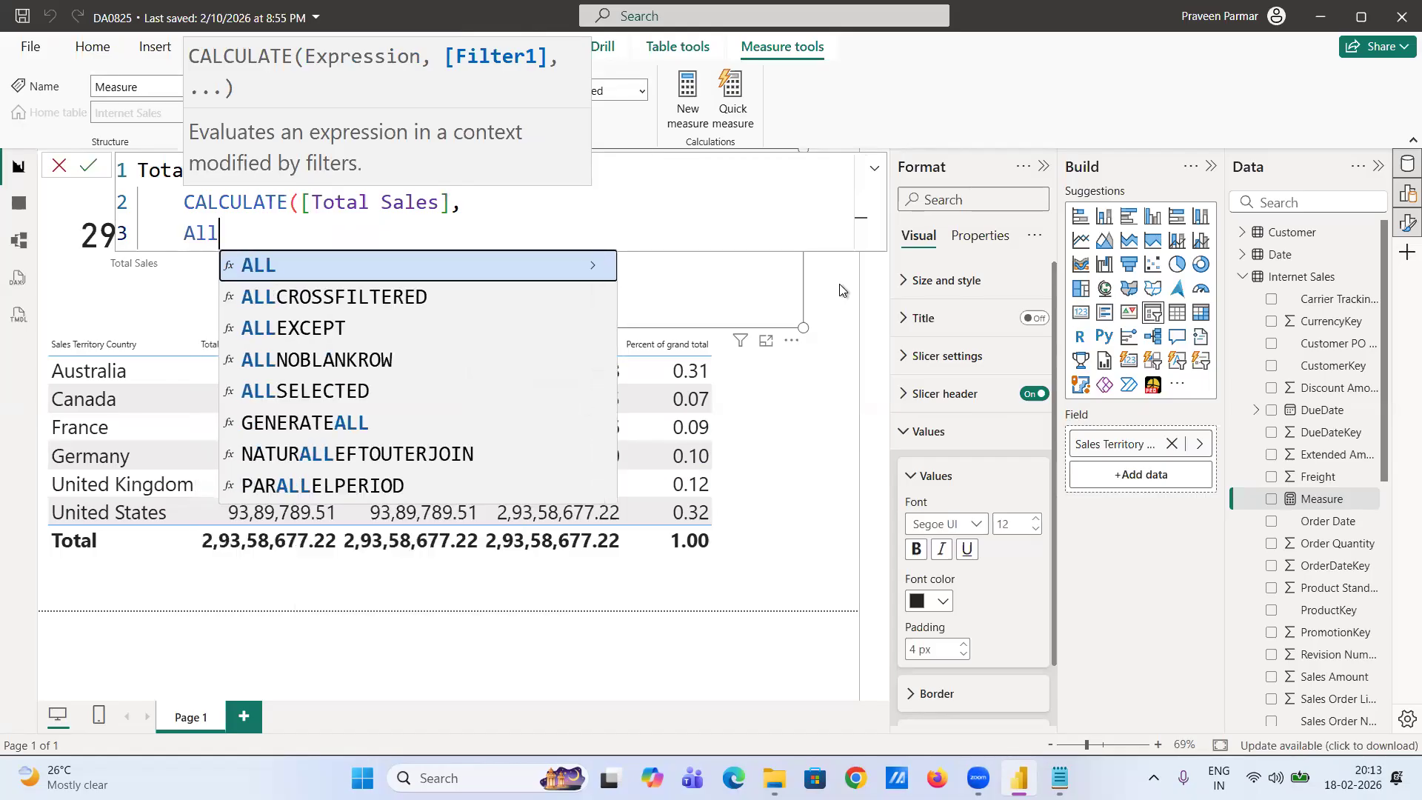
pyautogui.press('Tab')
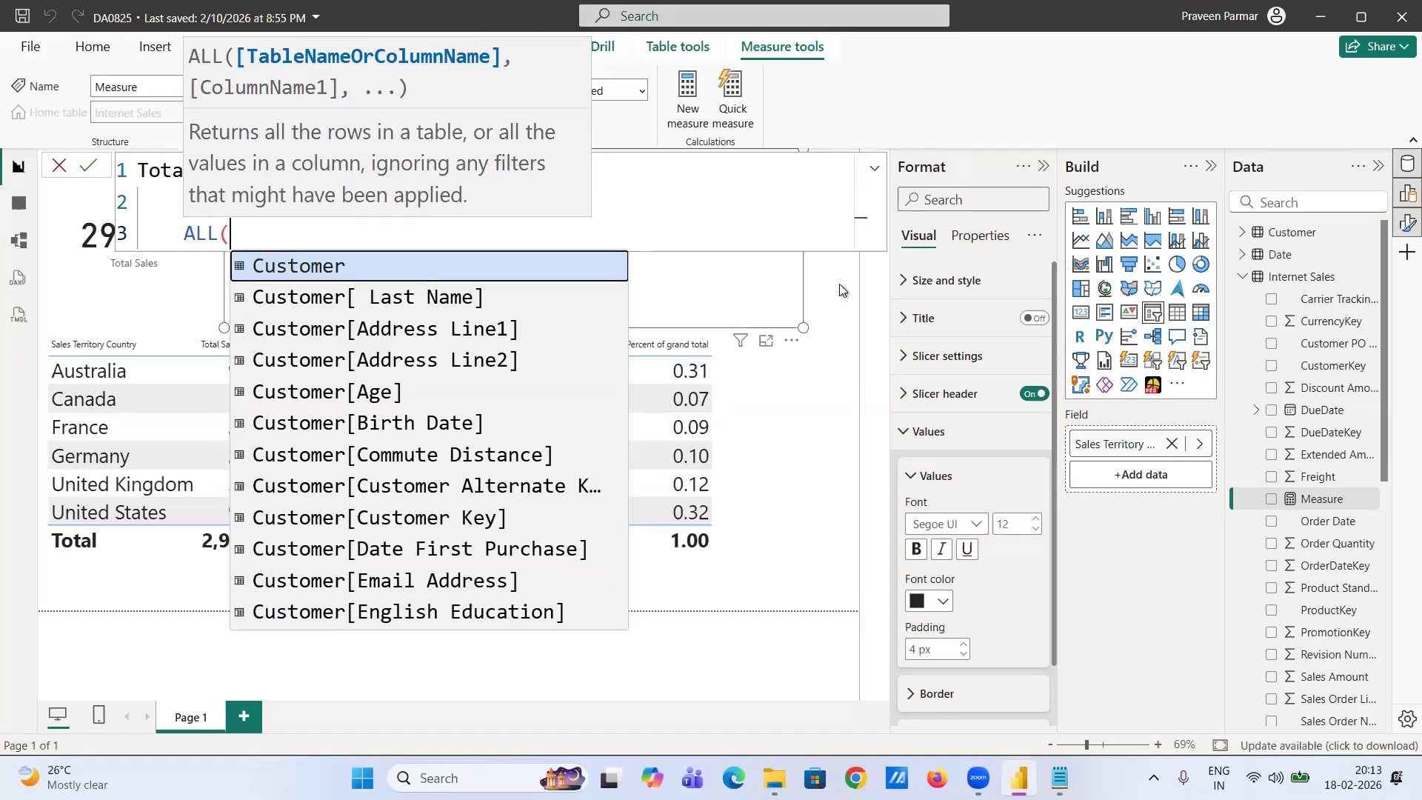
pyautogui.write('coun')
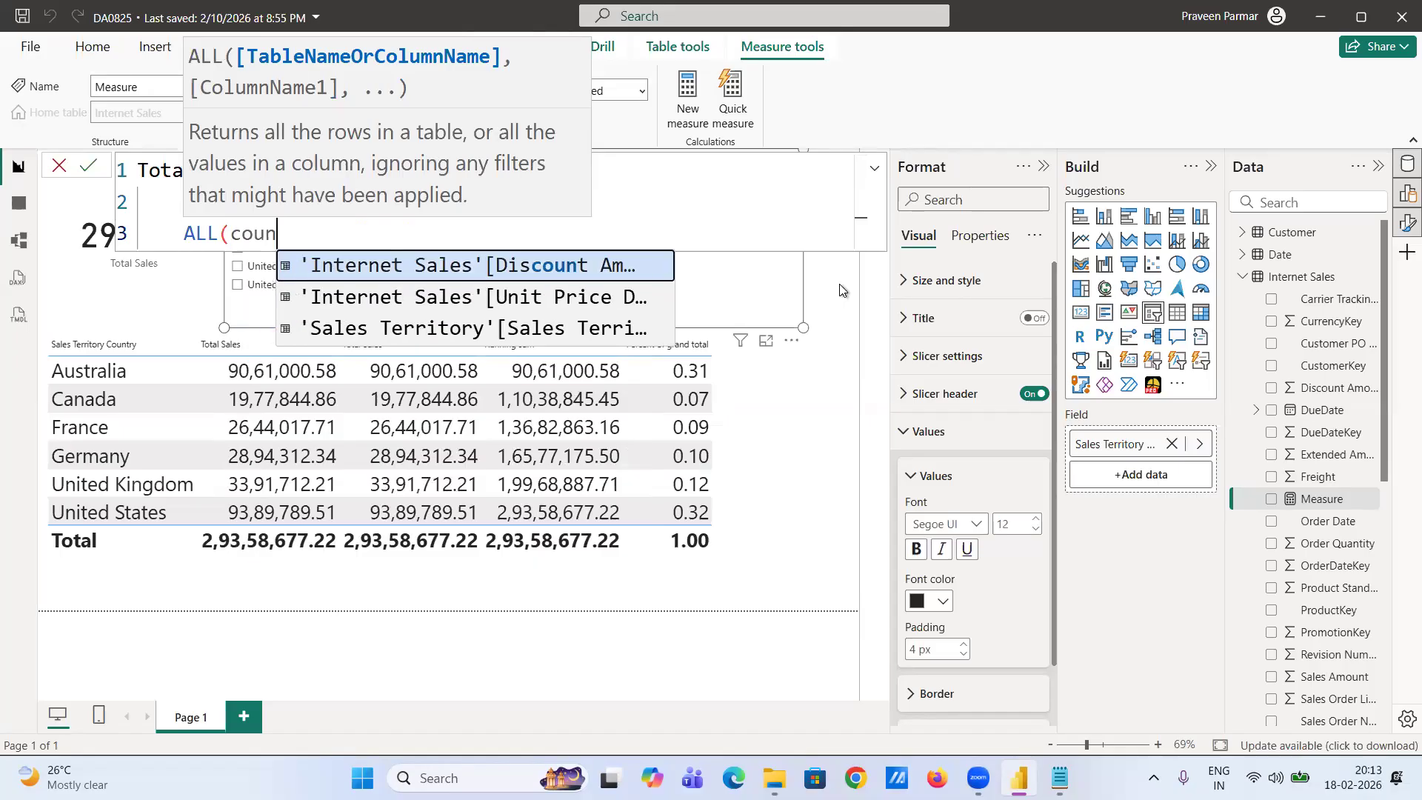
pyautogui.press('Down')
pyautogui.press('Down')
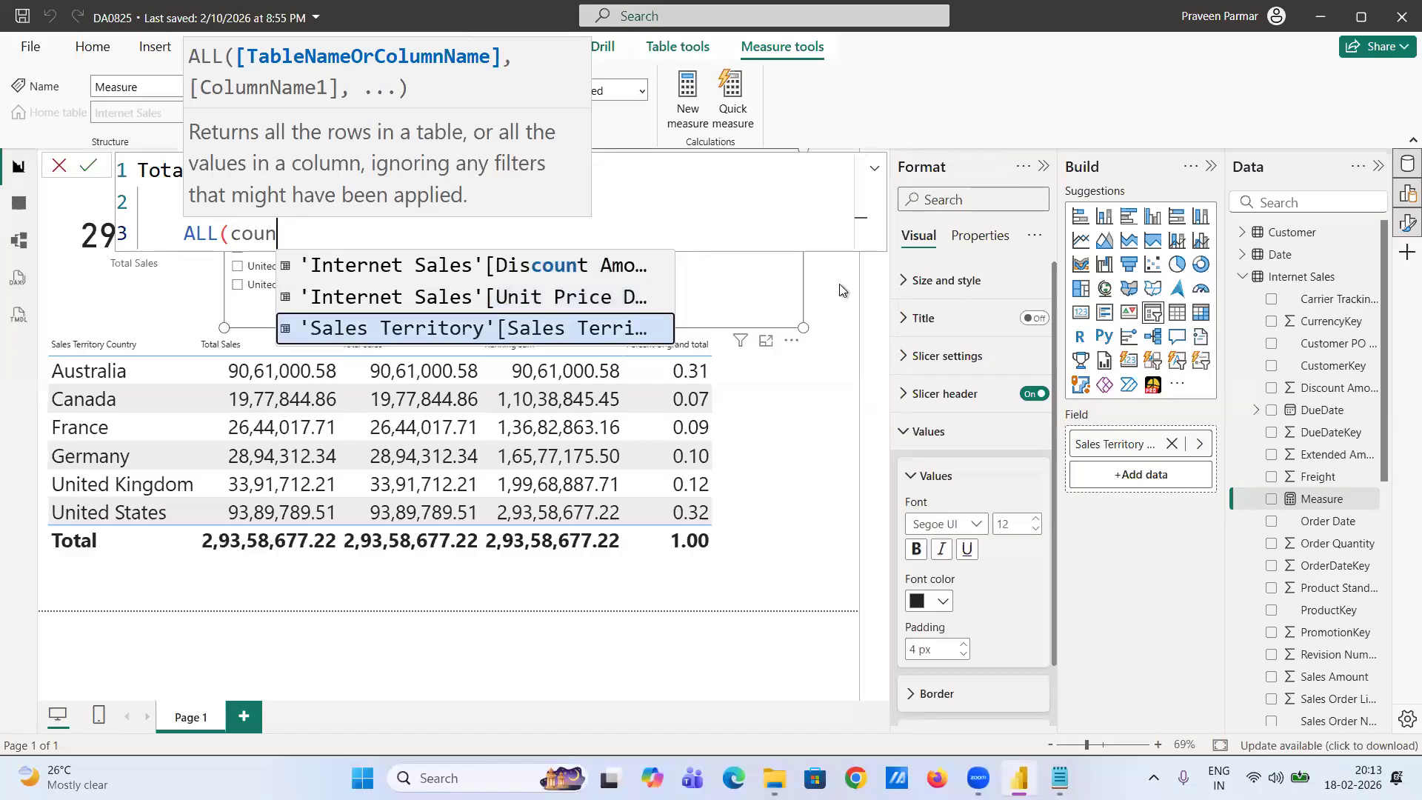
pyautogui.press('Tab')
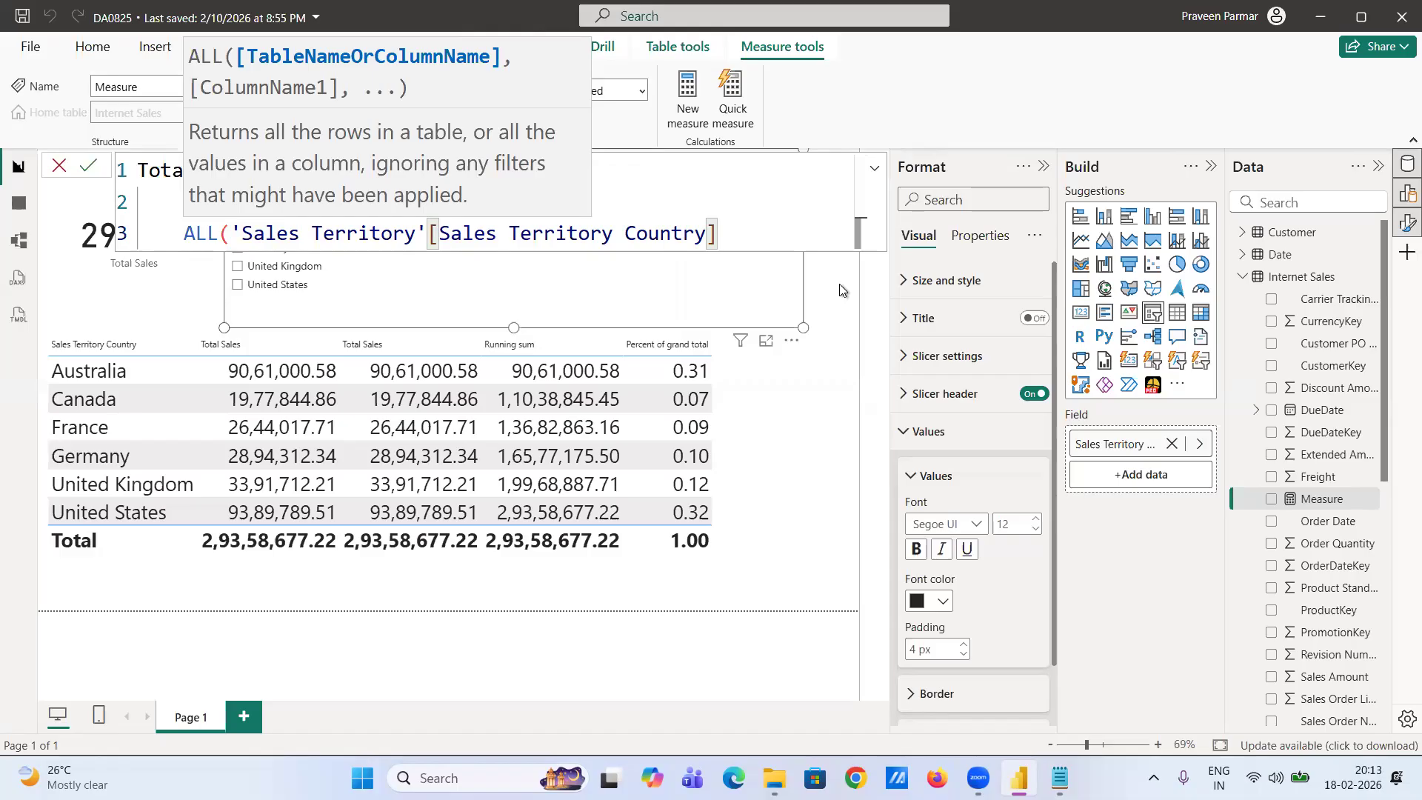
pyautogui.write(')')
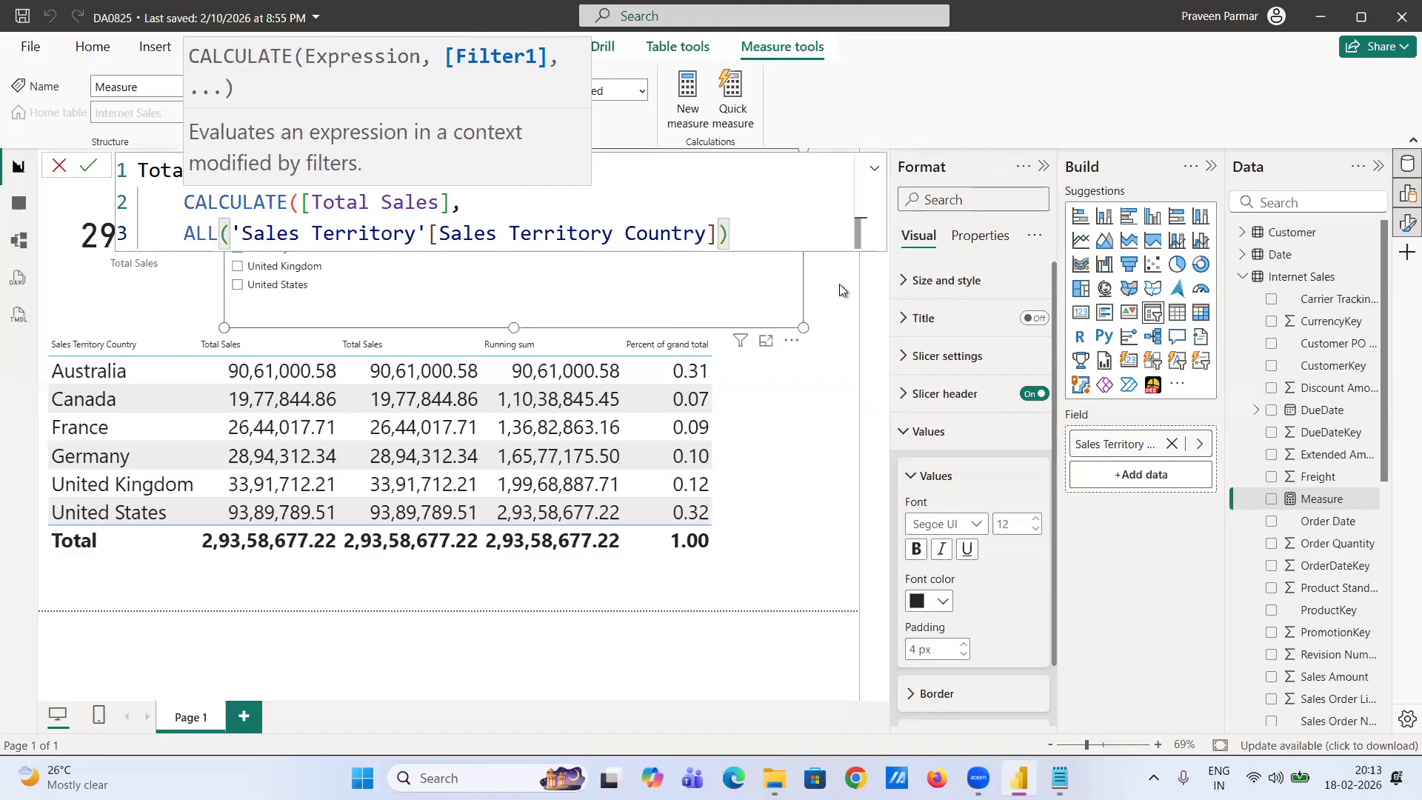
pyautogui.click(90, 166)
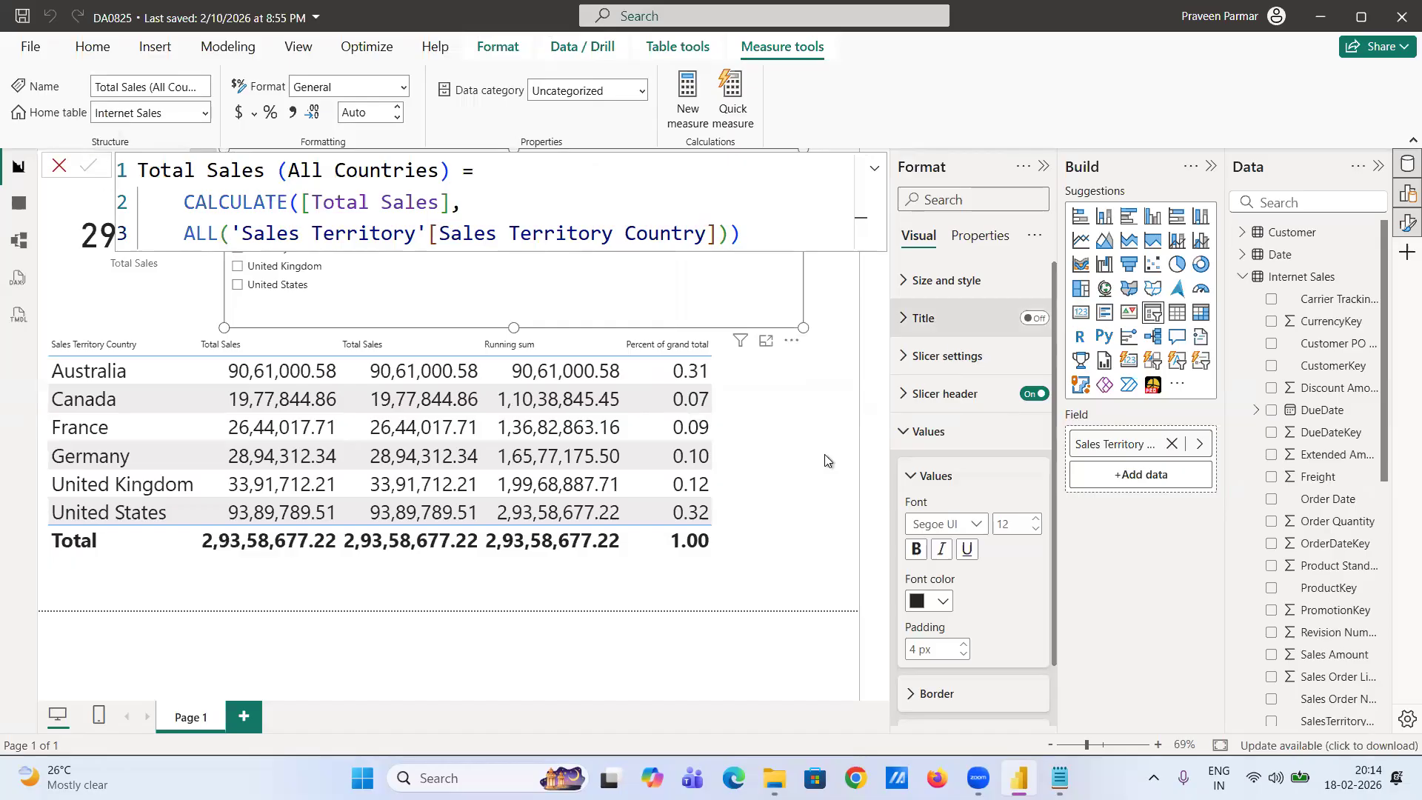
pyautogui.click(548, 389)
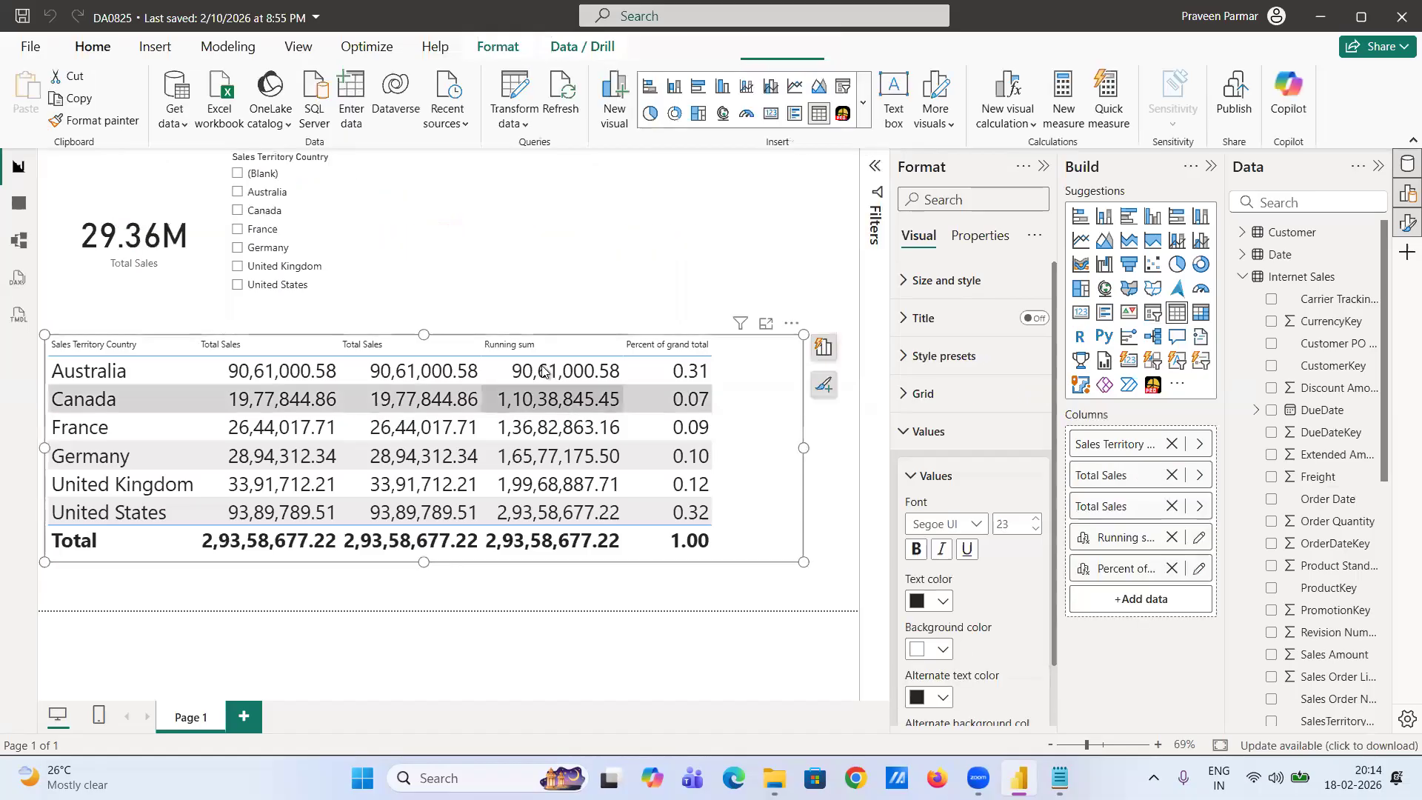
pyautogui.click(540, 348)
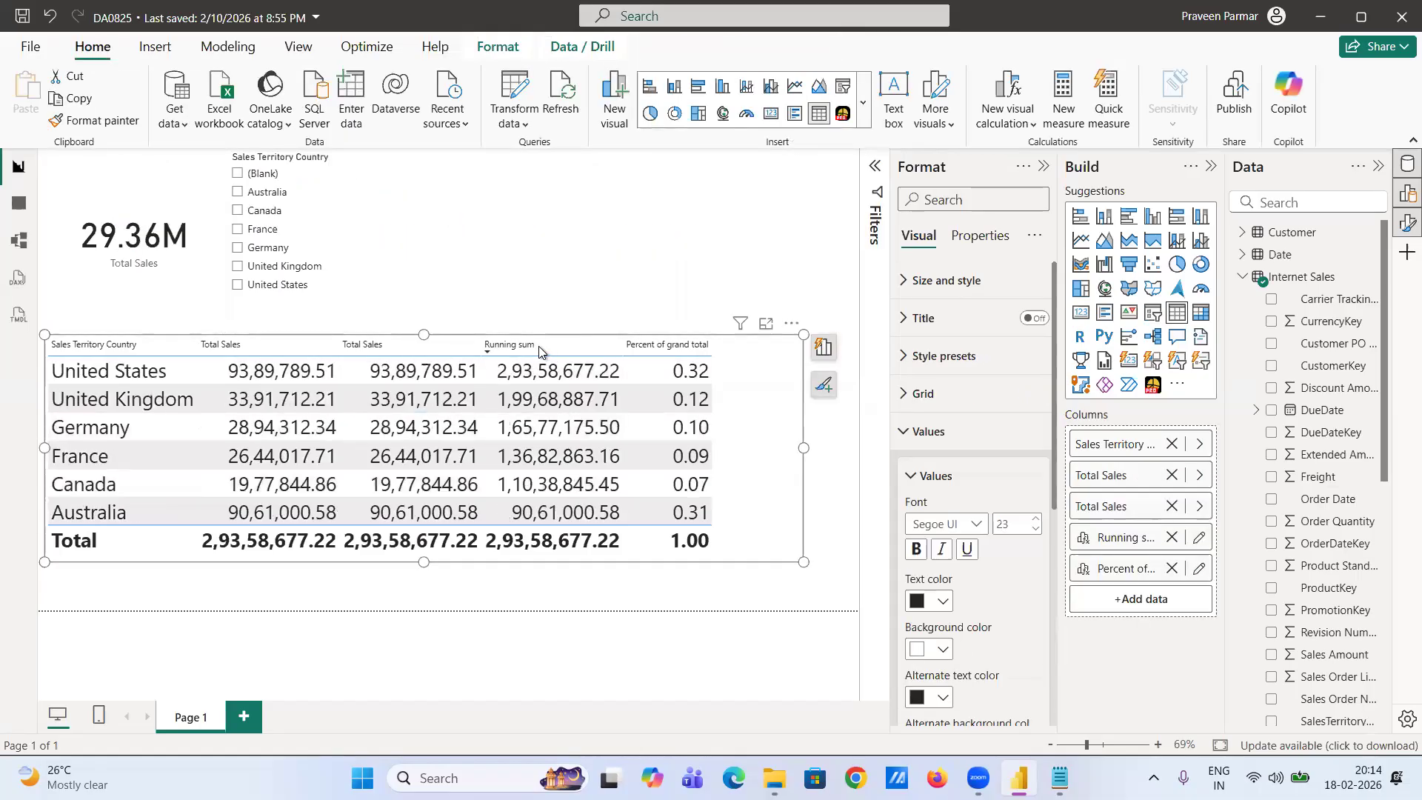
pyautogui.click(509, 346)
pyautogui.rightClick(508, 348)
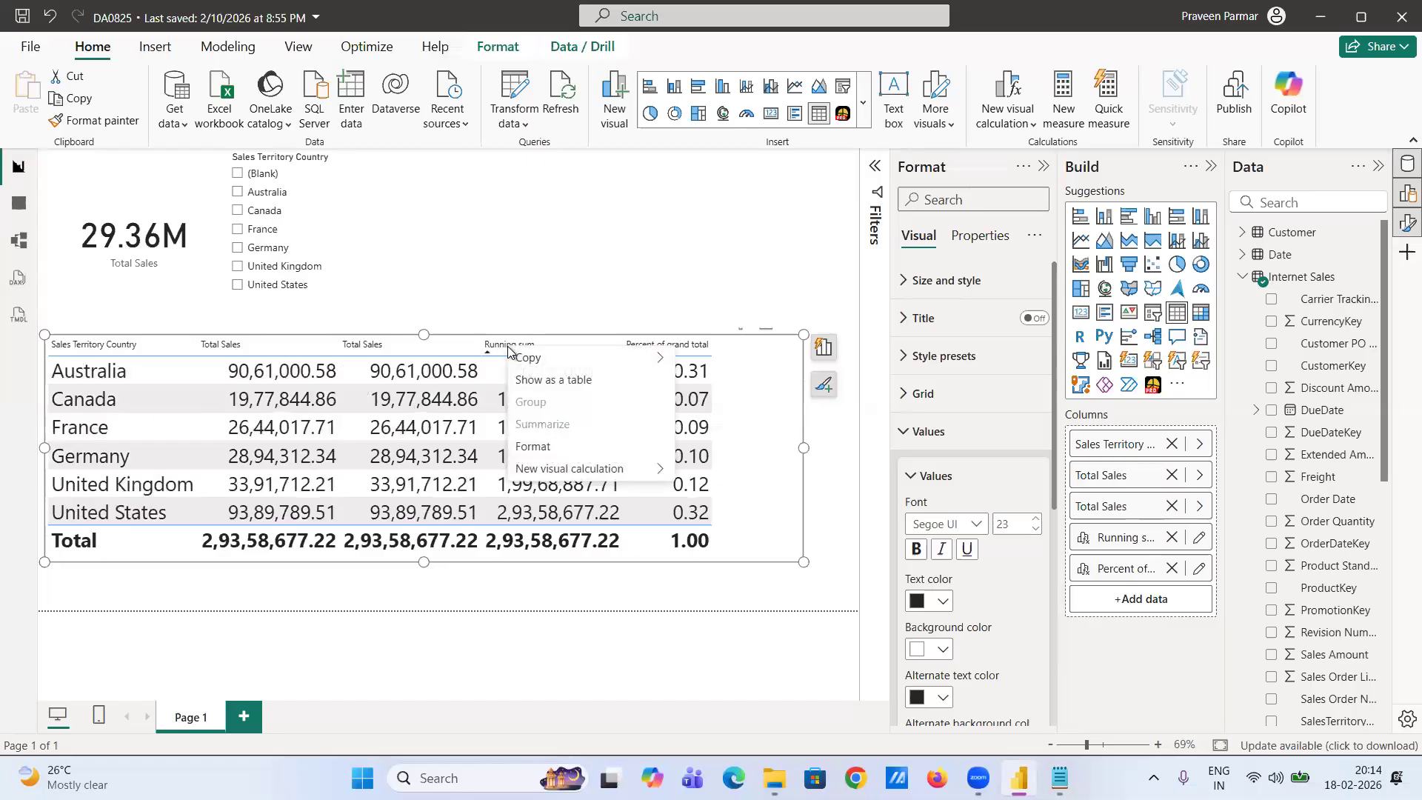
pyautogui.click(579, 236)
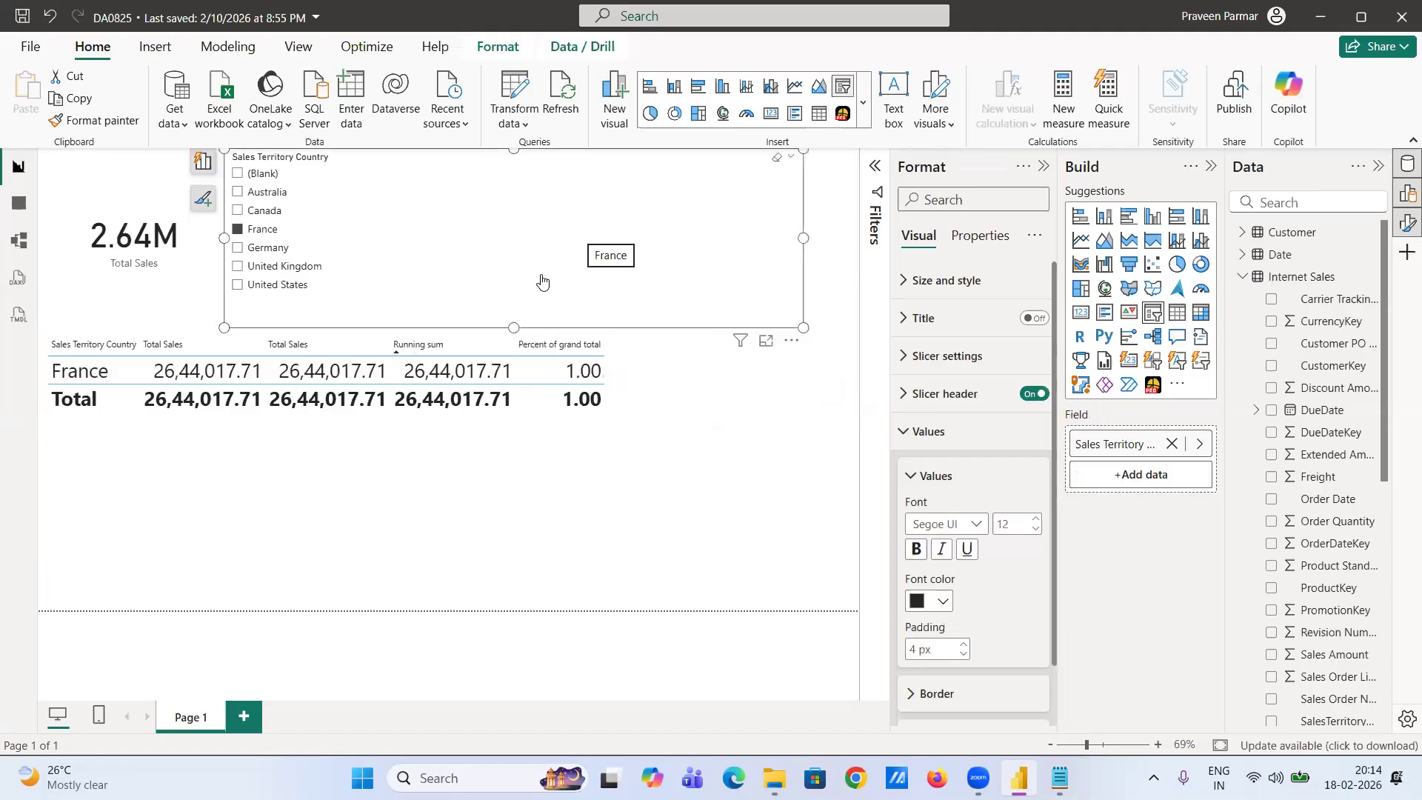
pyautogui.click(774, 158)
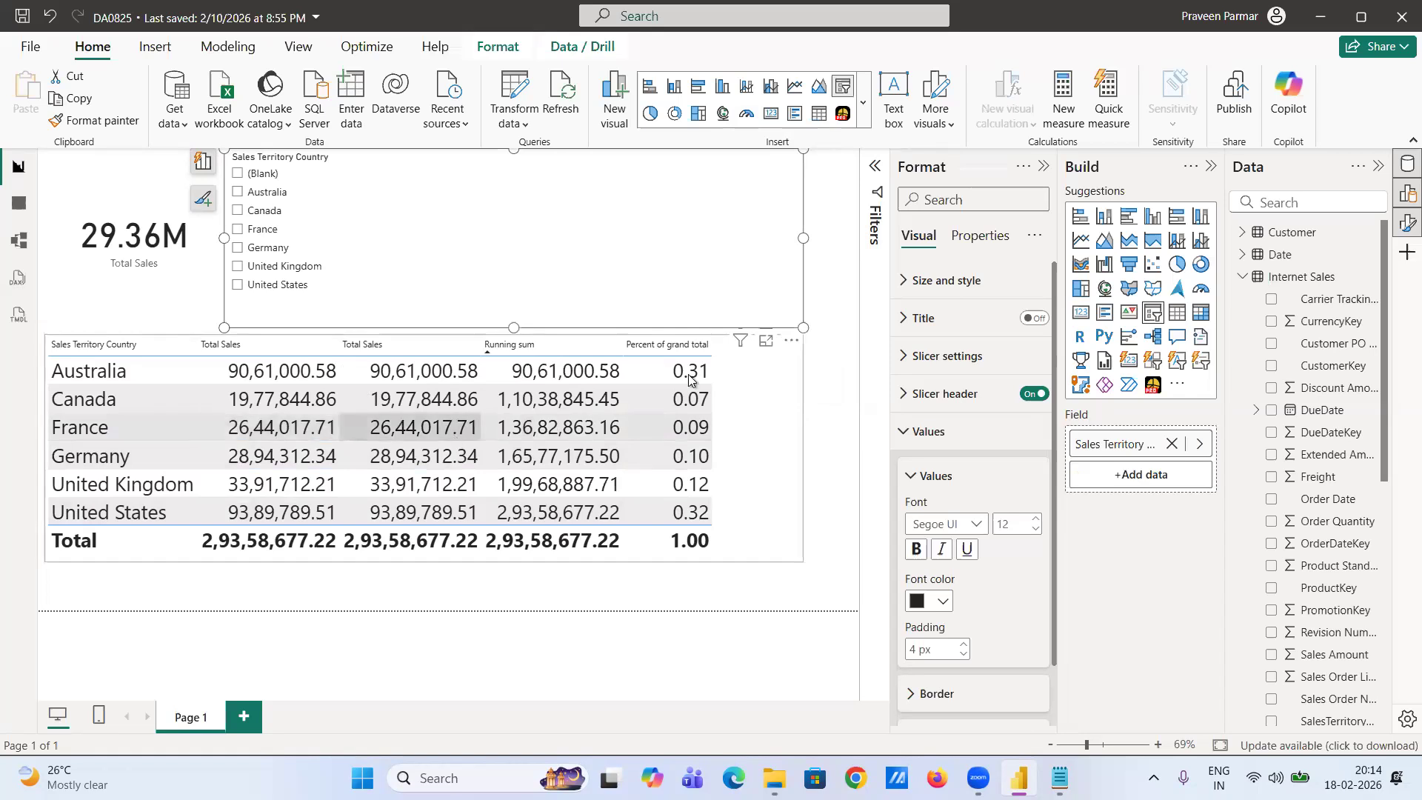
pyautogui.click(792, 345)
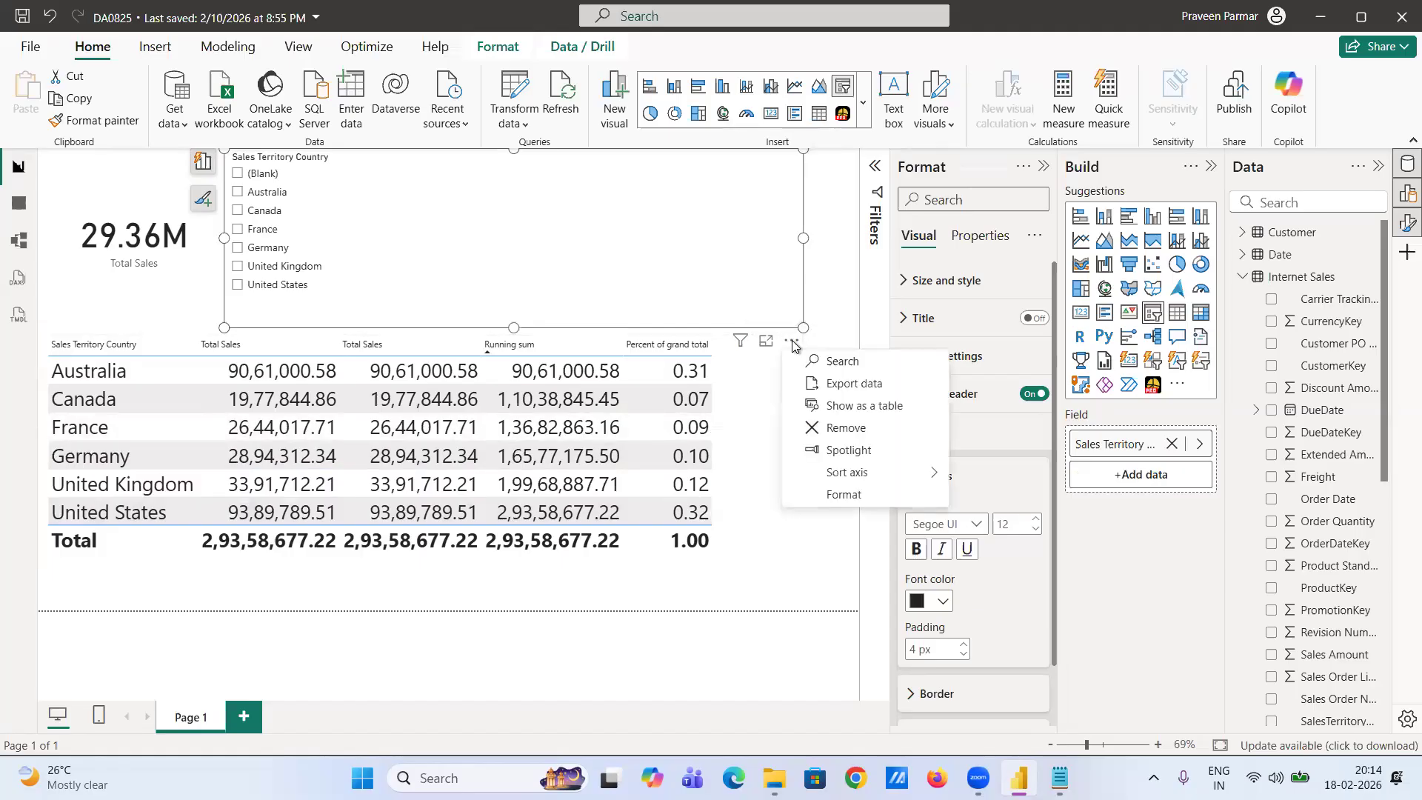
# - Remove the Running sum calculation and the duplicate Total Sales column from the country table
pyautogui.click(779, 549)
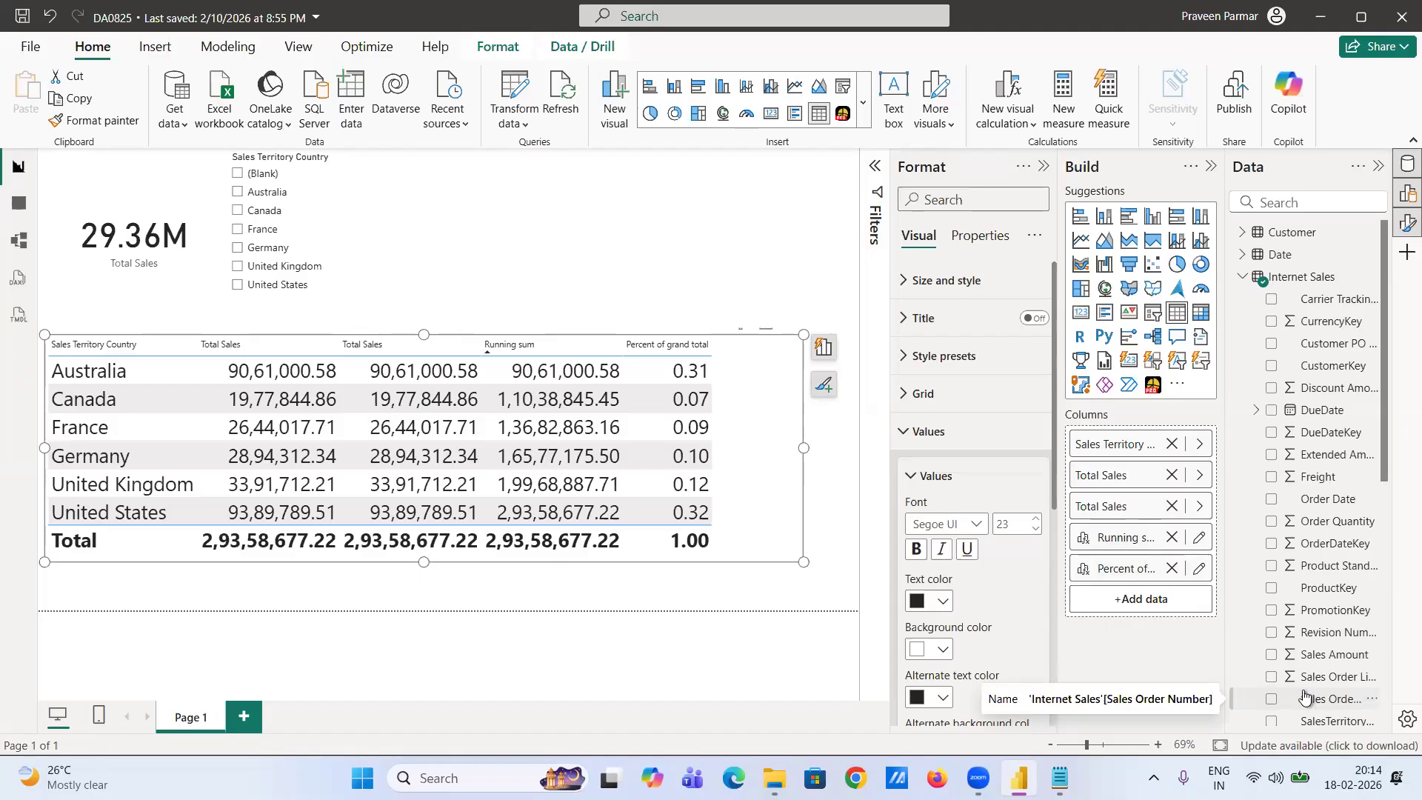
pyautogui.click(1173, 538)
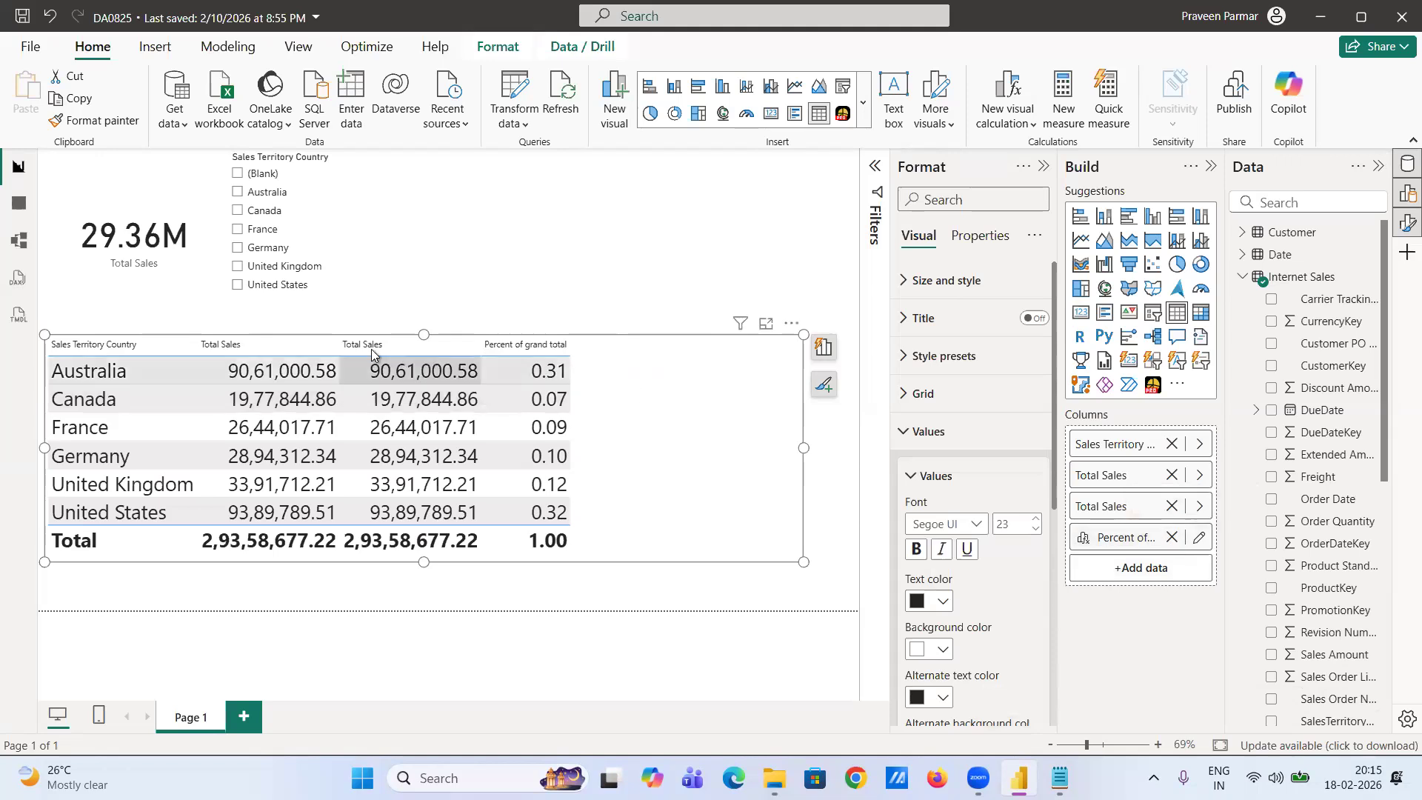
pyautogui.click(1171, 475)
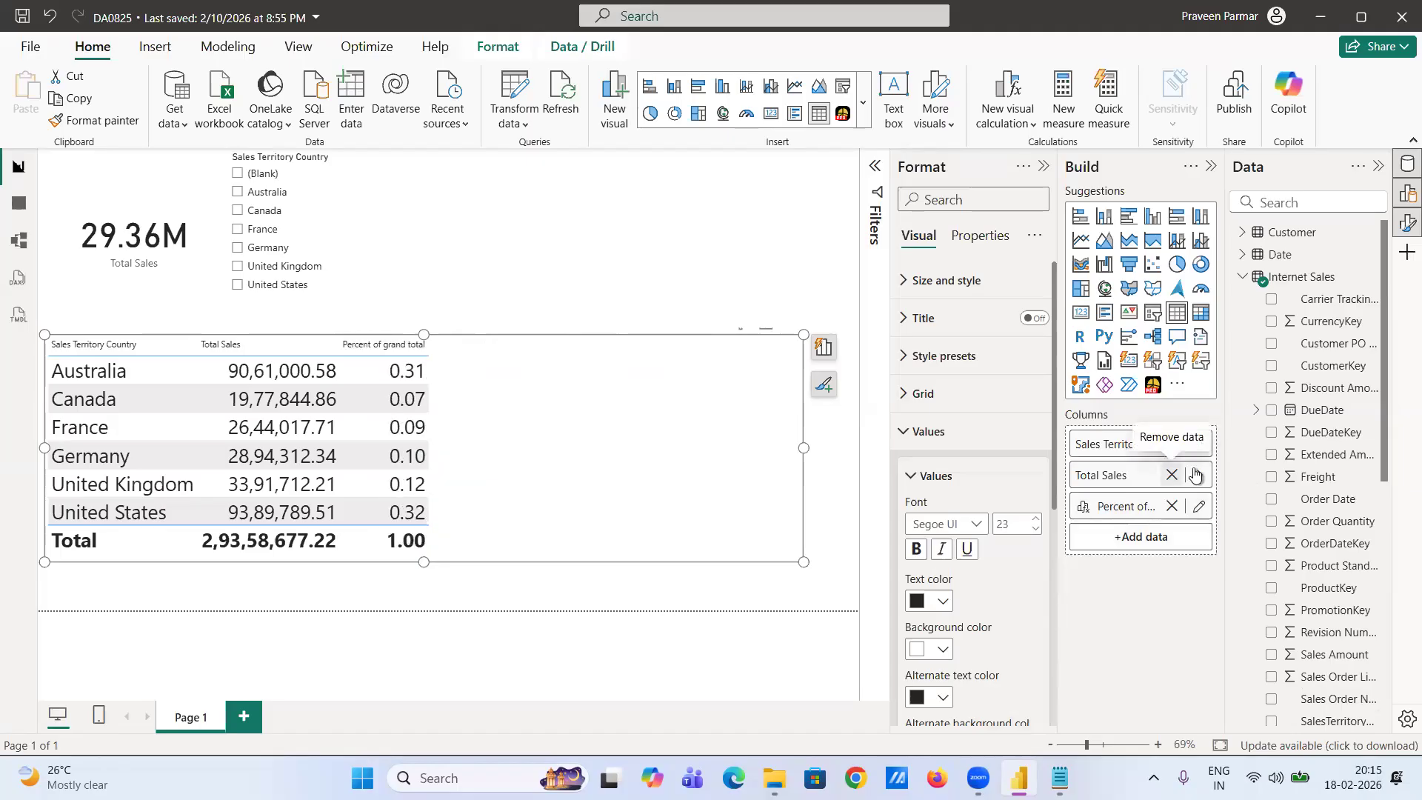
# - Add the Total Sales (All Countries) measure from Internet Sales to the country table and dismiss the visual suggestions
pyautogui.scroll(-2, 1308, 526)
pyautogui.scroll(-4, 1307, 525)
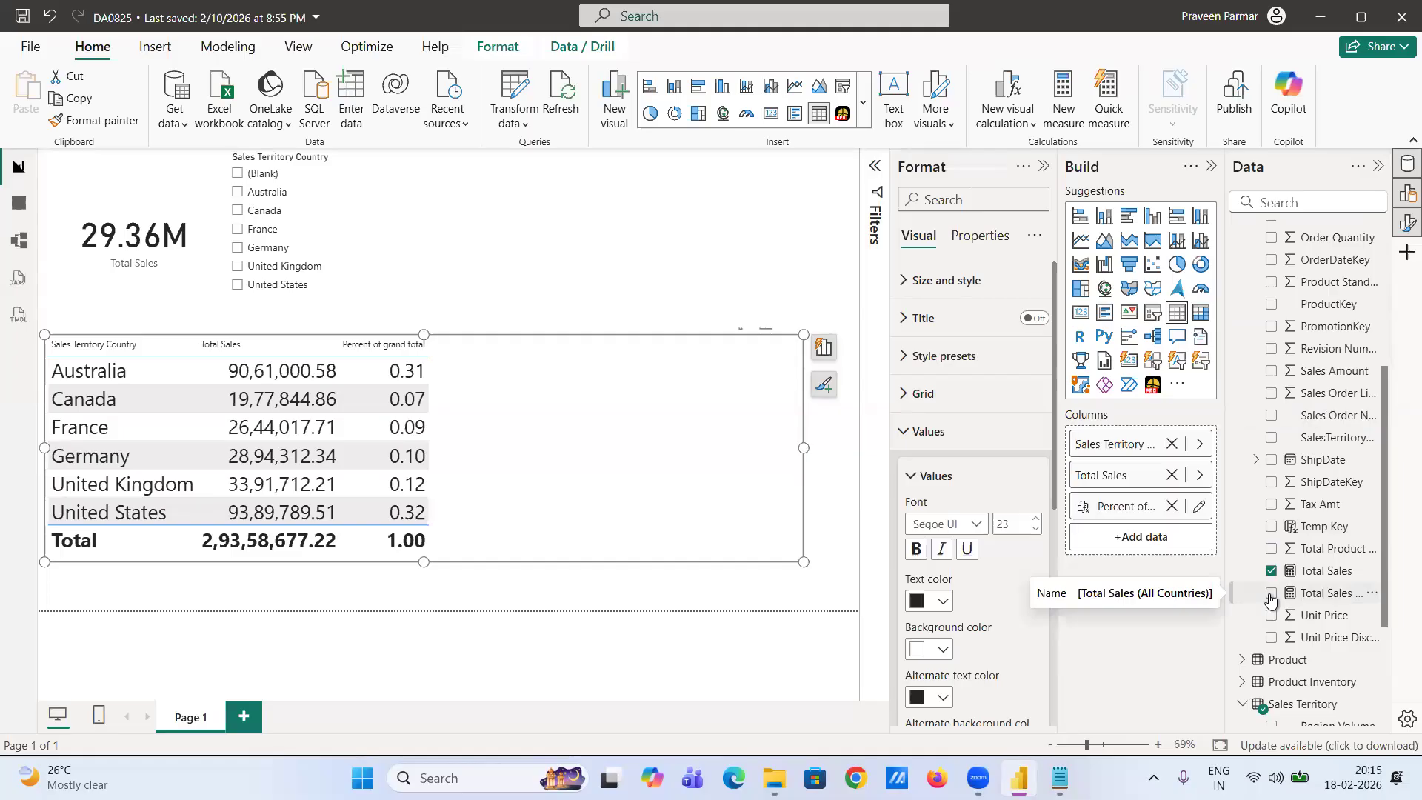
pyautogui.click(1270, 597)
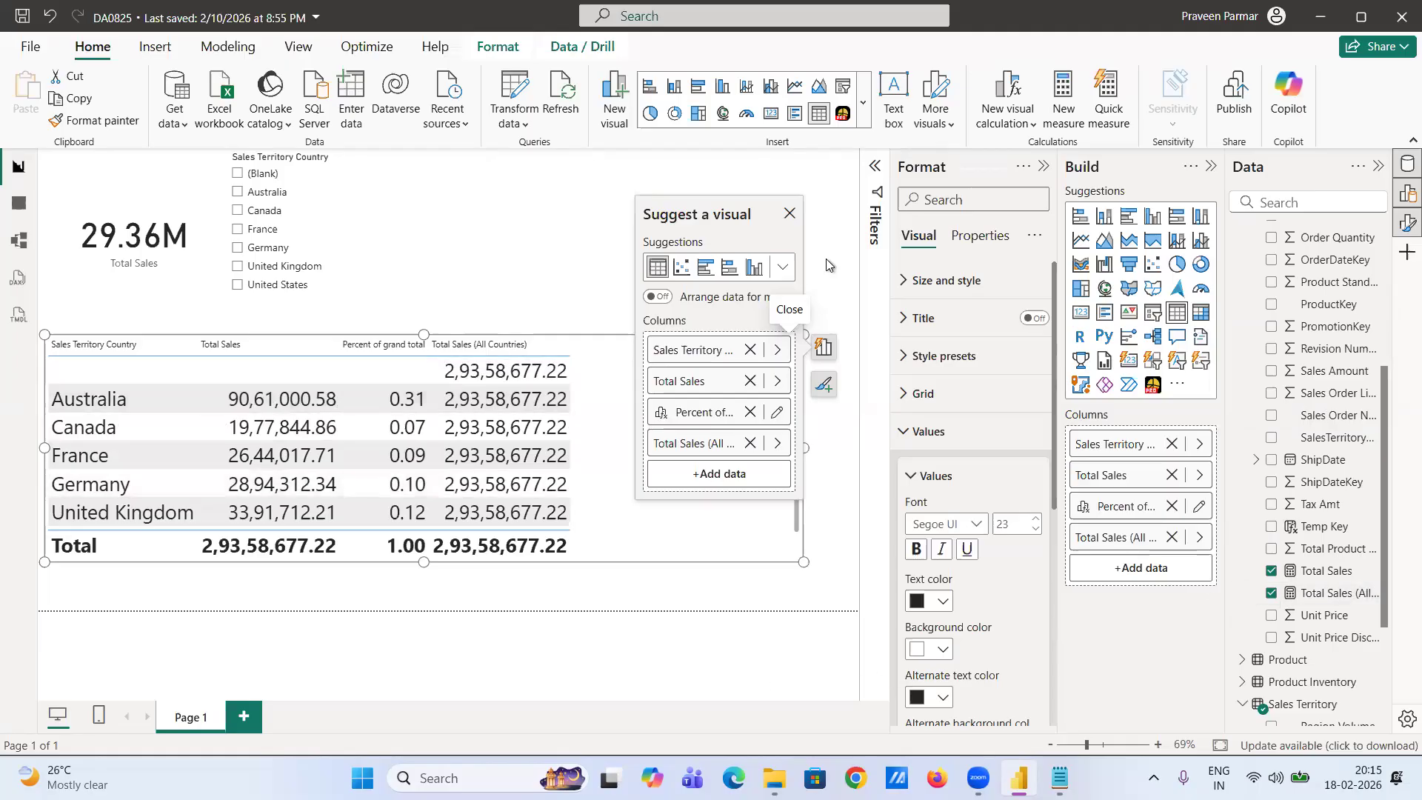
pyautogui.click(788, 215)
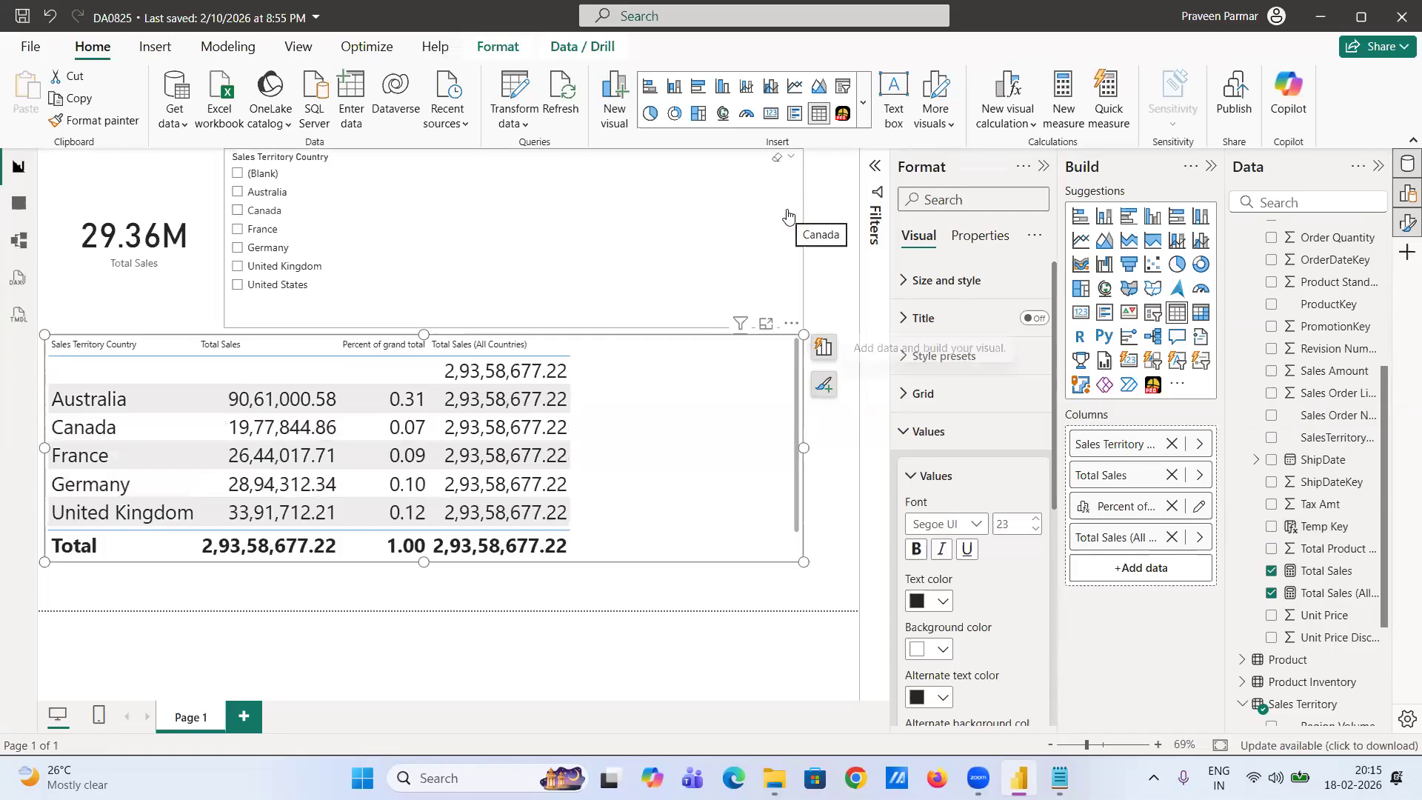
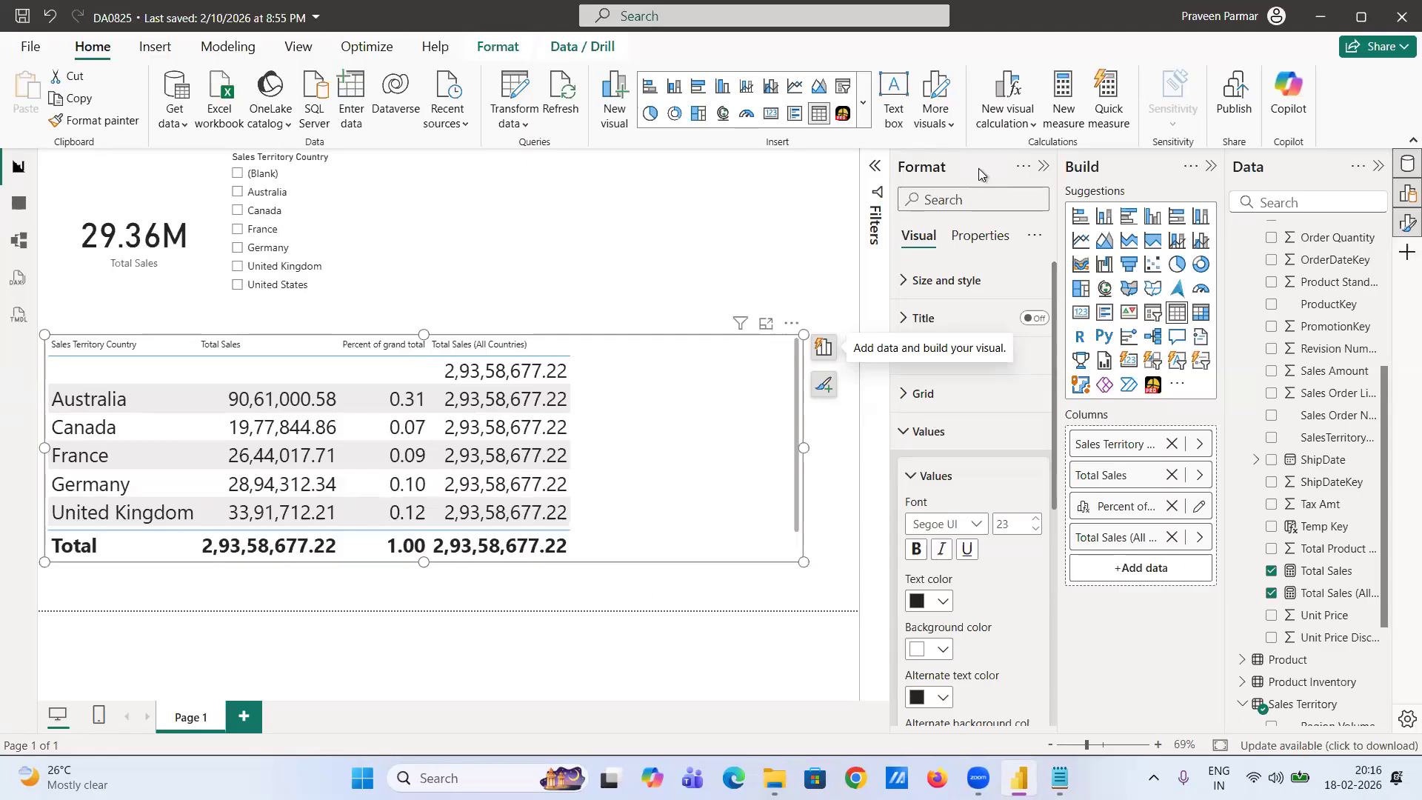
# - Start a custom visual calculation on the country table, name it Prop and begin its formula with the DIVIDE function
pyautogui.click(1025, 123)
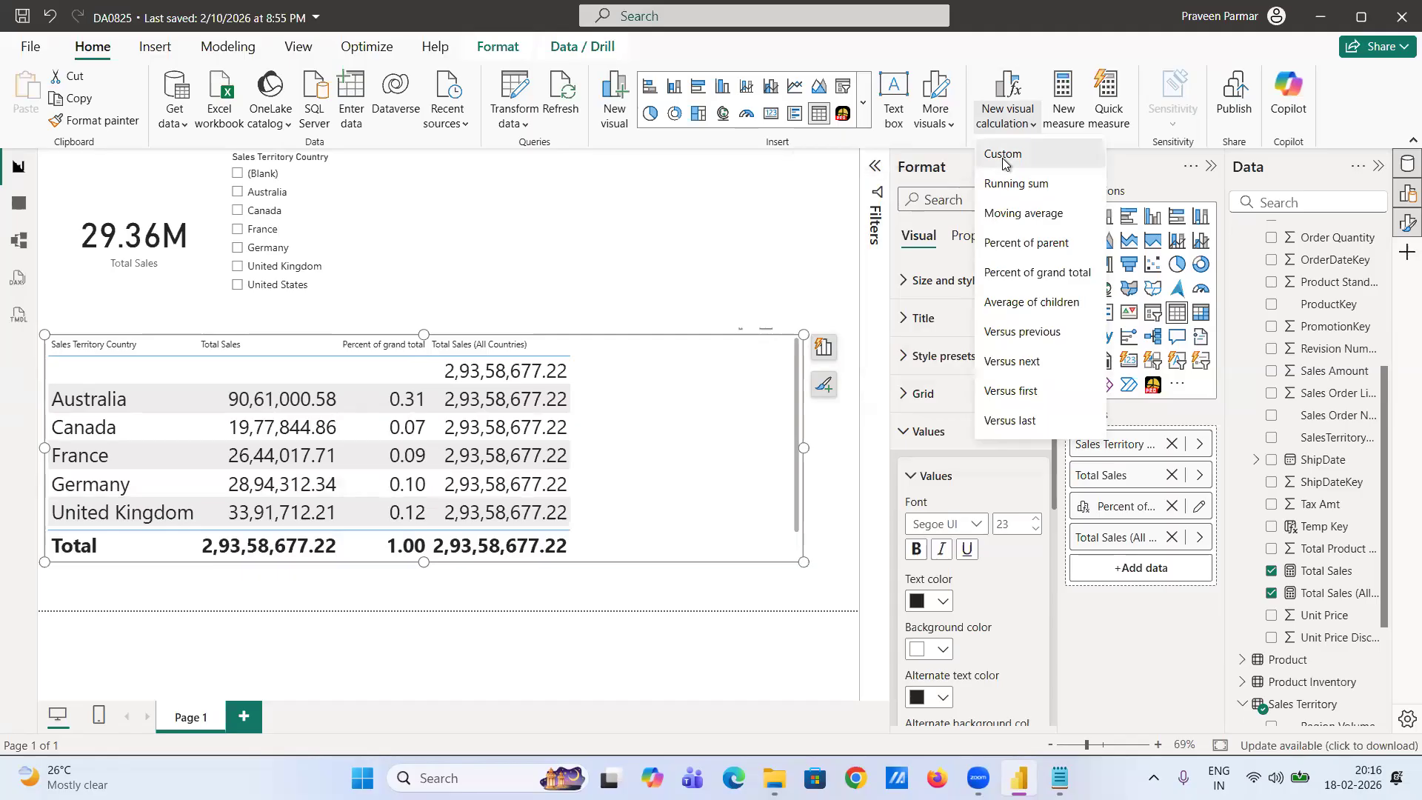
pyautogui.click(1004, 156)
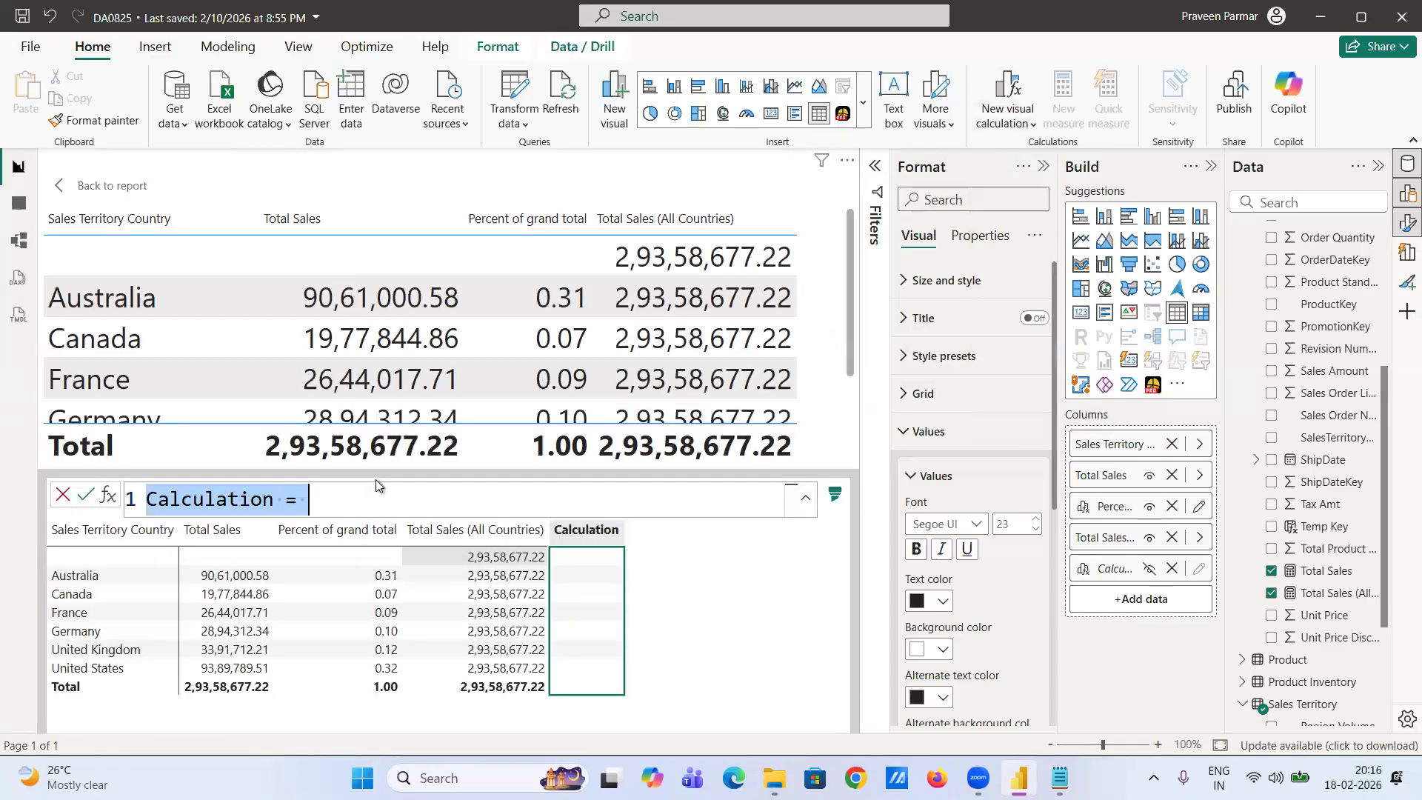
pyautogui.write('P')
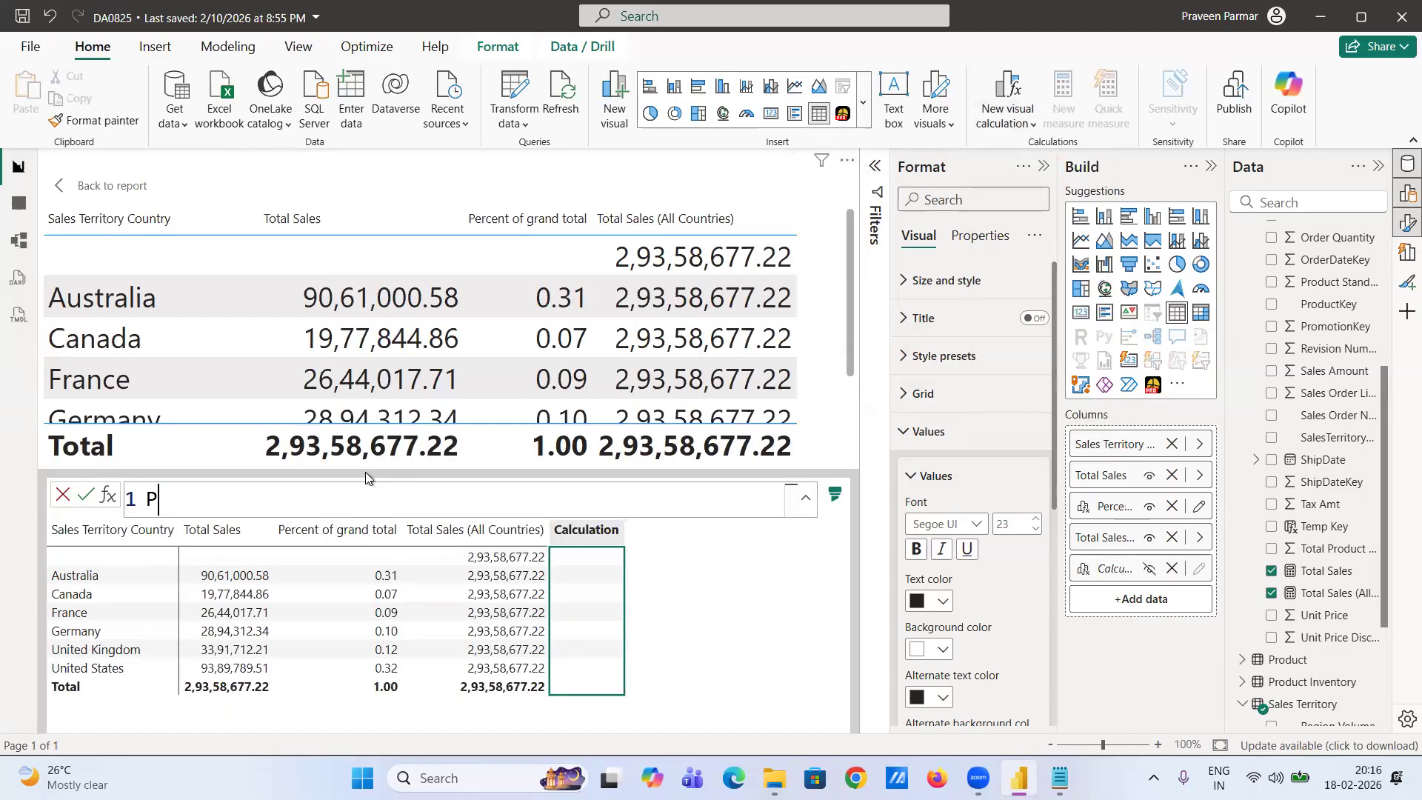
pyautogui.write('rop = Div')
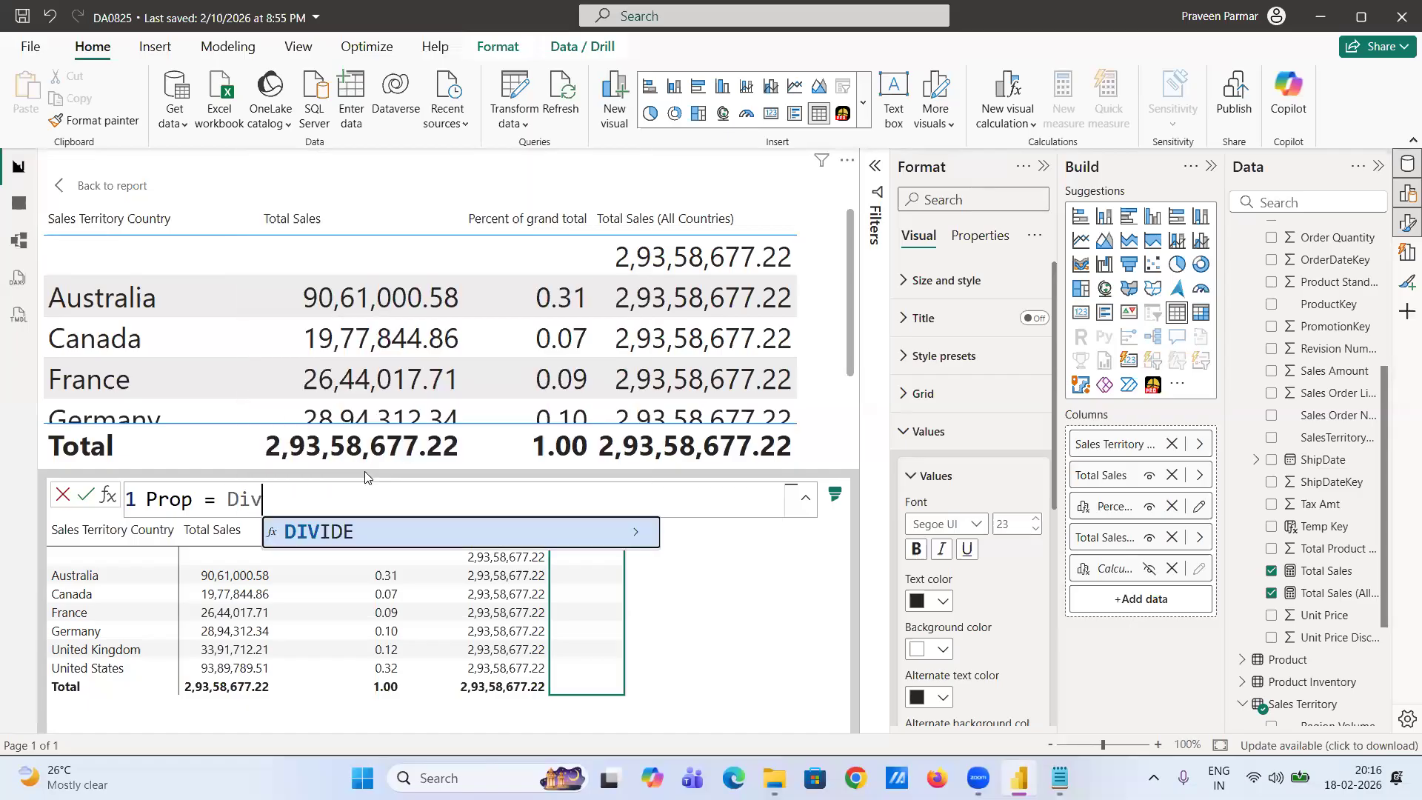
# - Define Prop as DIVIDE([Total Sales], [Total Sales (All Countries)]), commit the formula and return to the report
pyautogui.press('Tab')
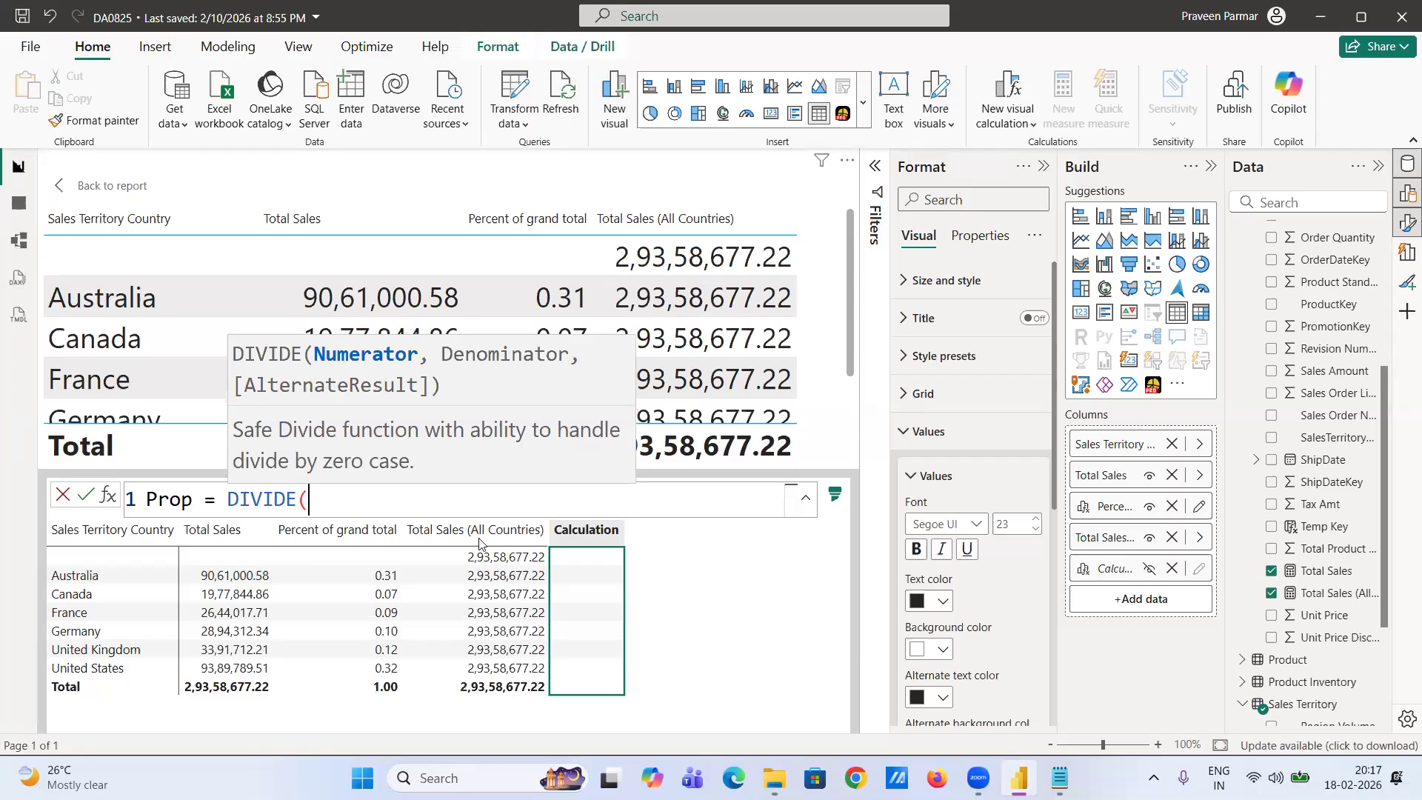
pyautogui.write('tot')
pyautogui.press('Tab')
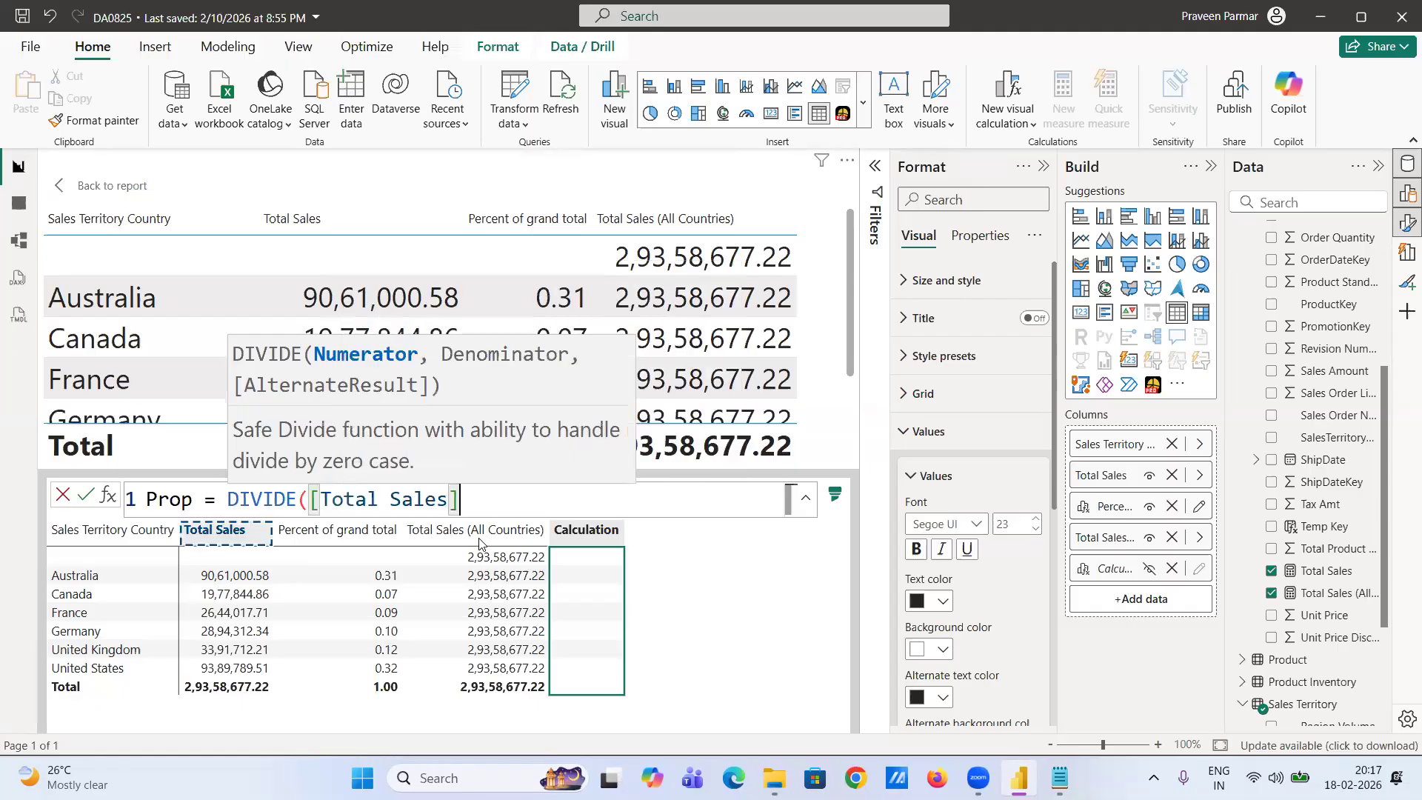
pyautogui.write(', ')
pyautogui.write('tot')
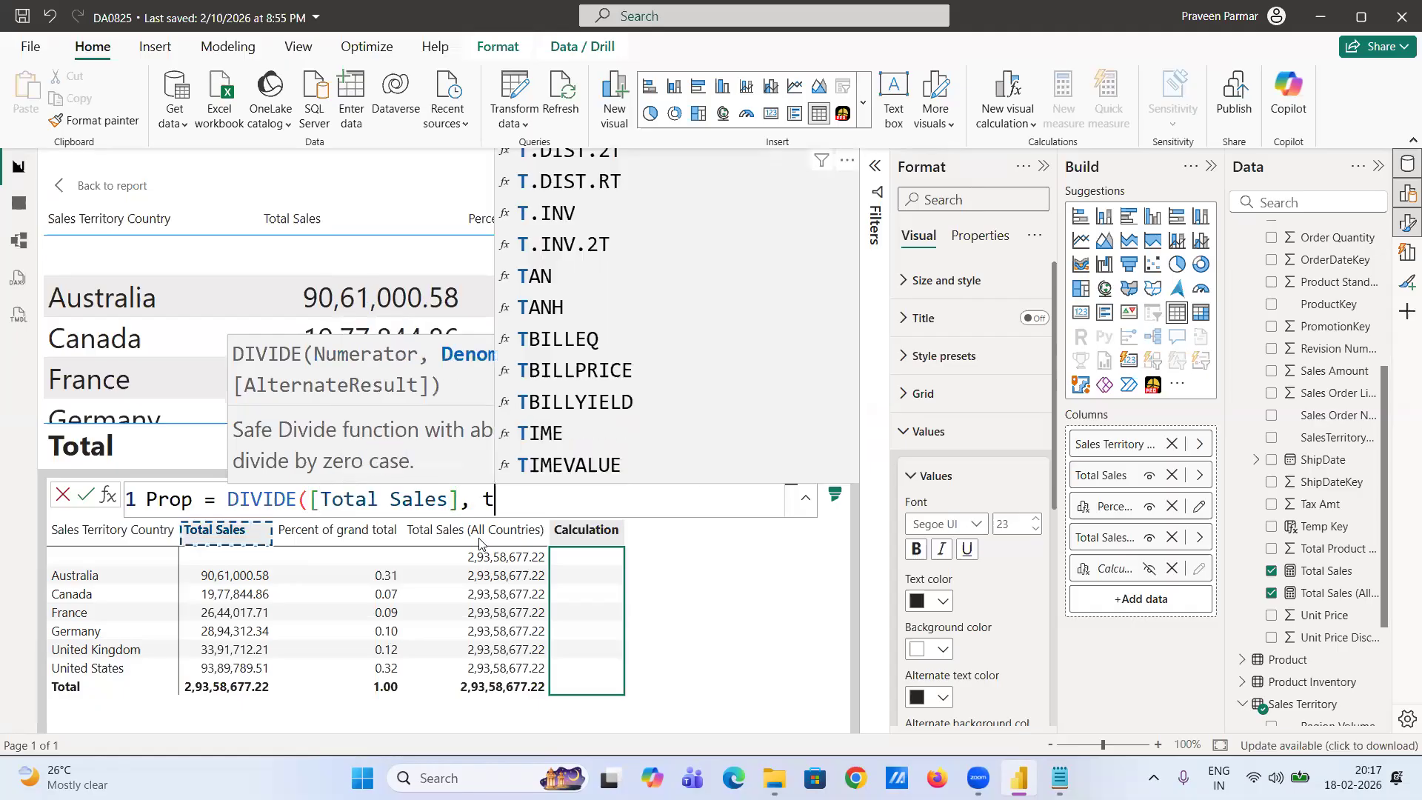
pyautogui.press('Up')
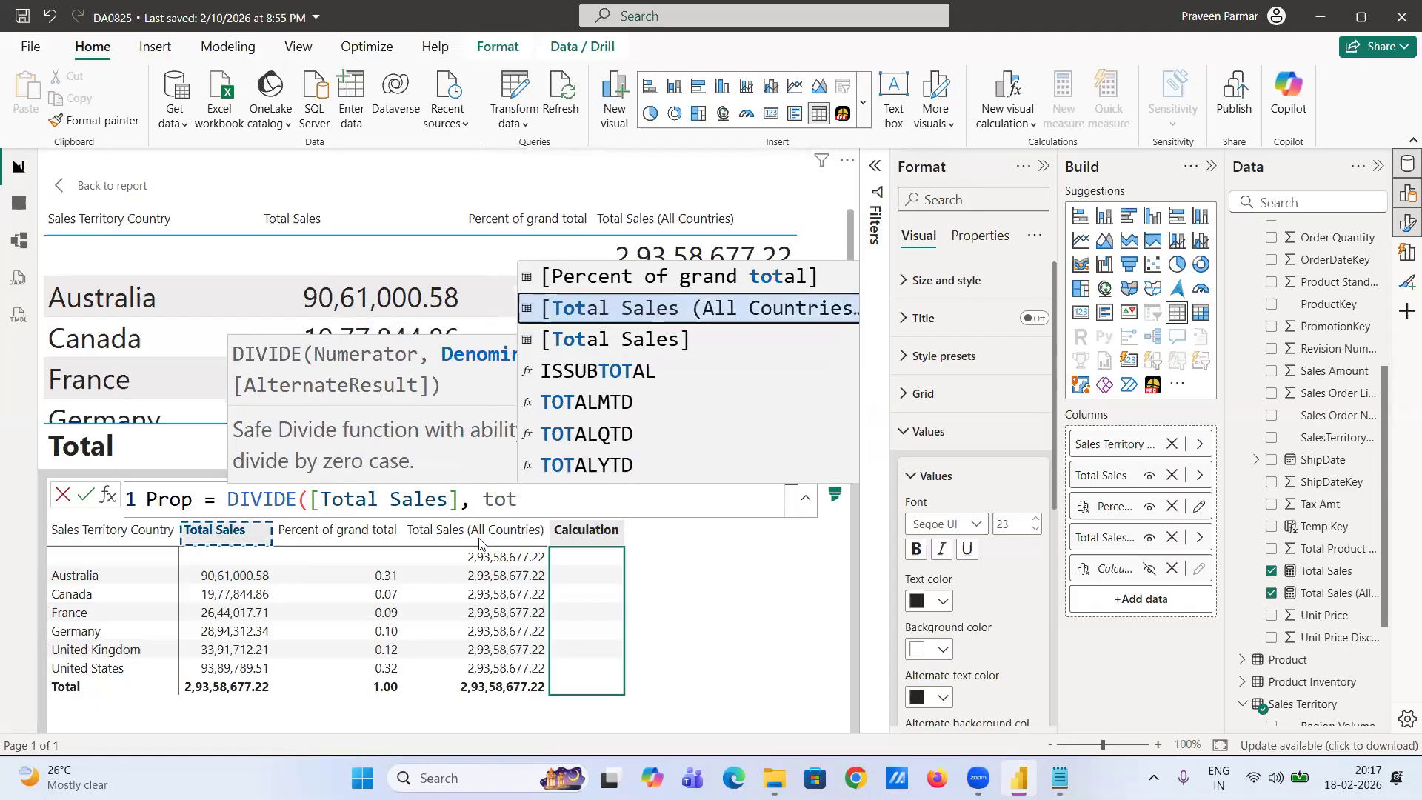
pyautogui.press('Tab')
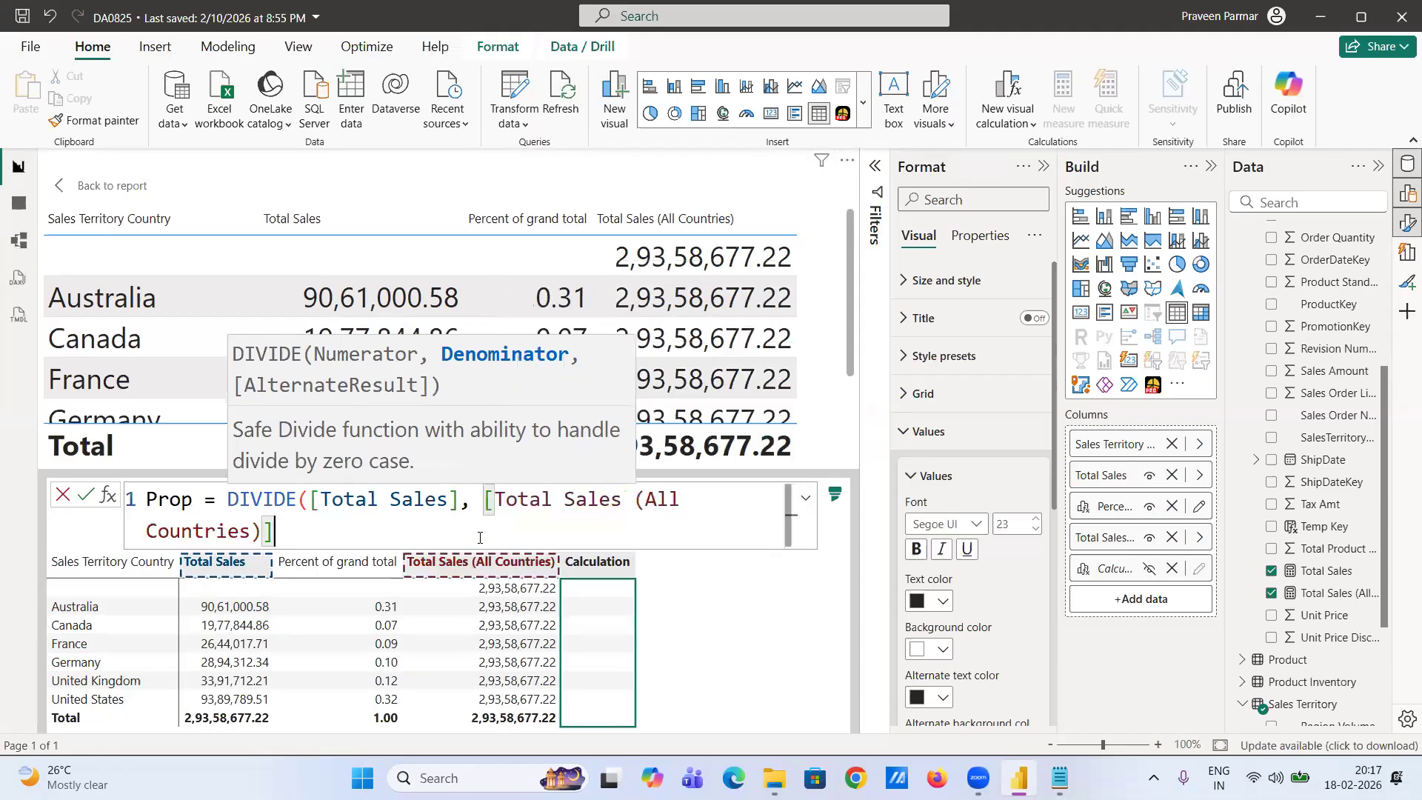
pyautogui.write(')')
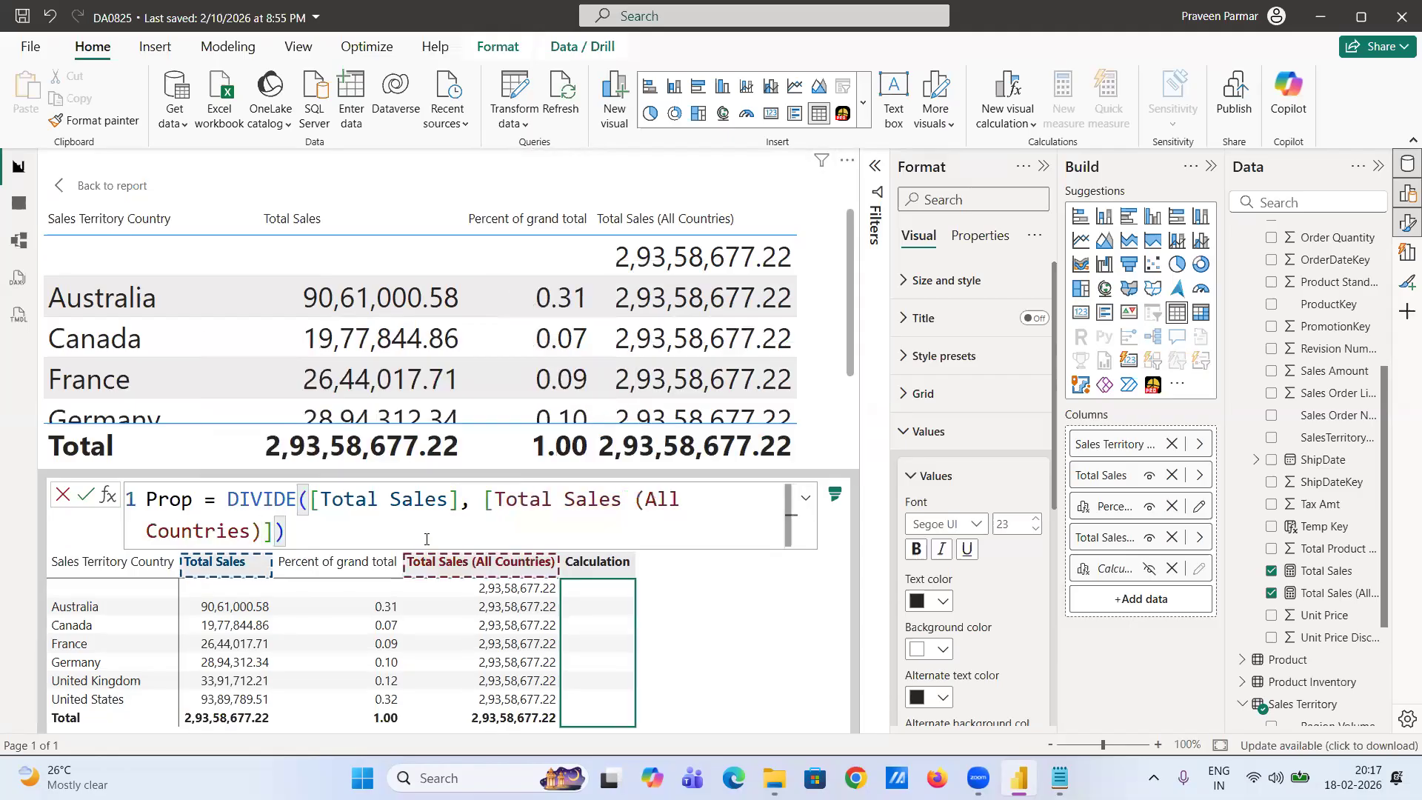
pyautogui.click(88, 496)
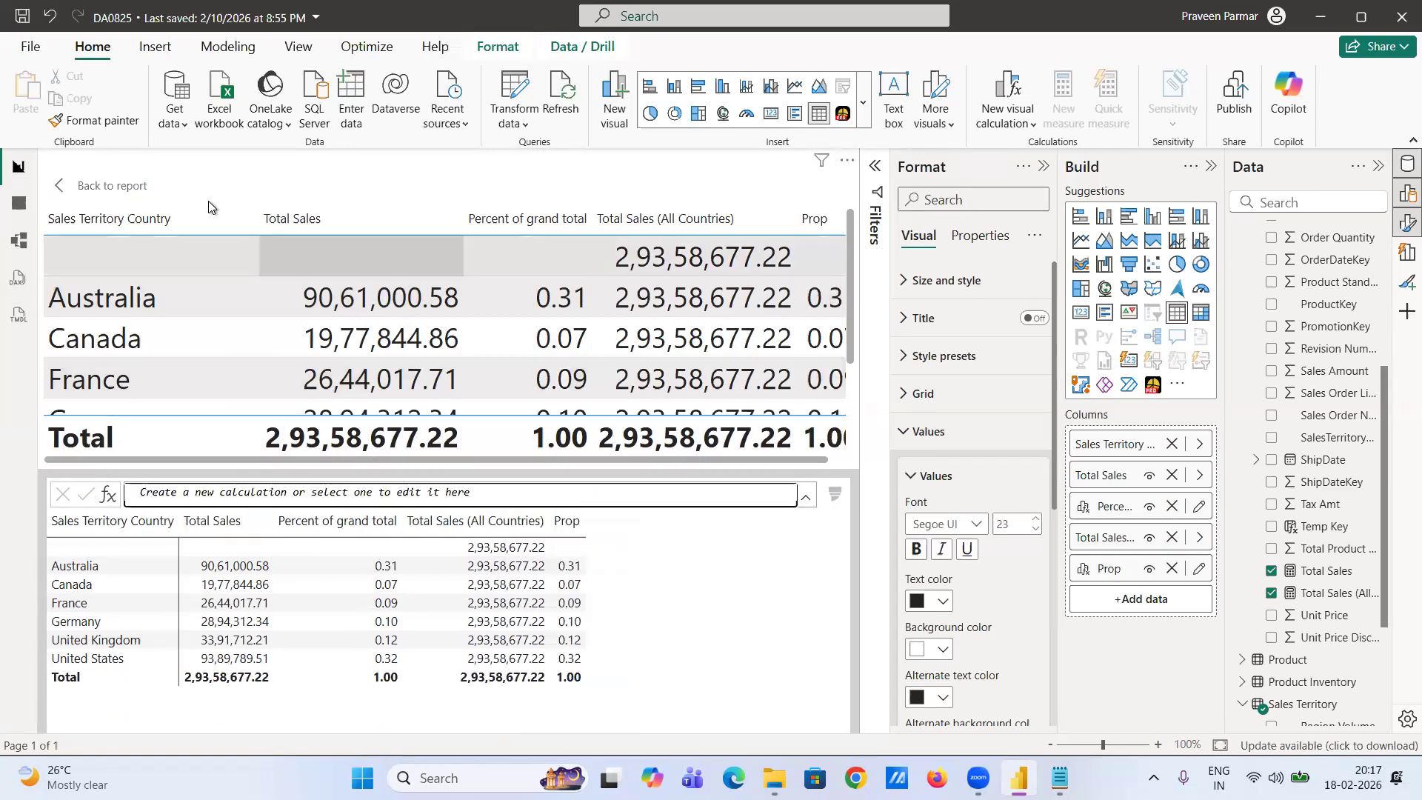
pyautogui.click(128, 187)
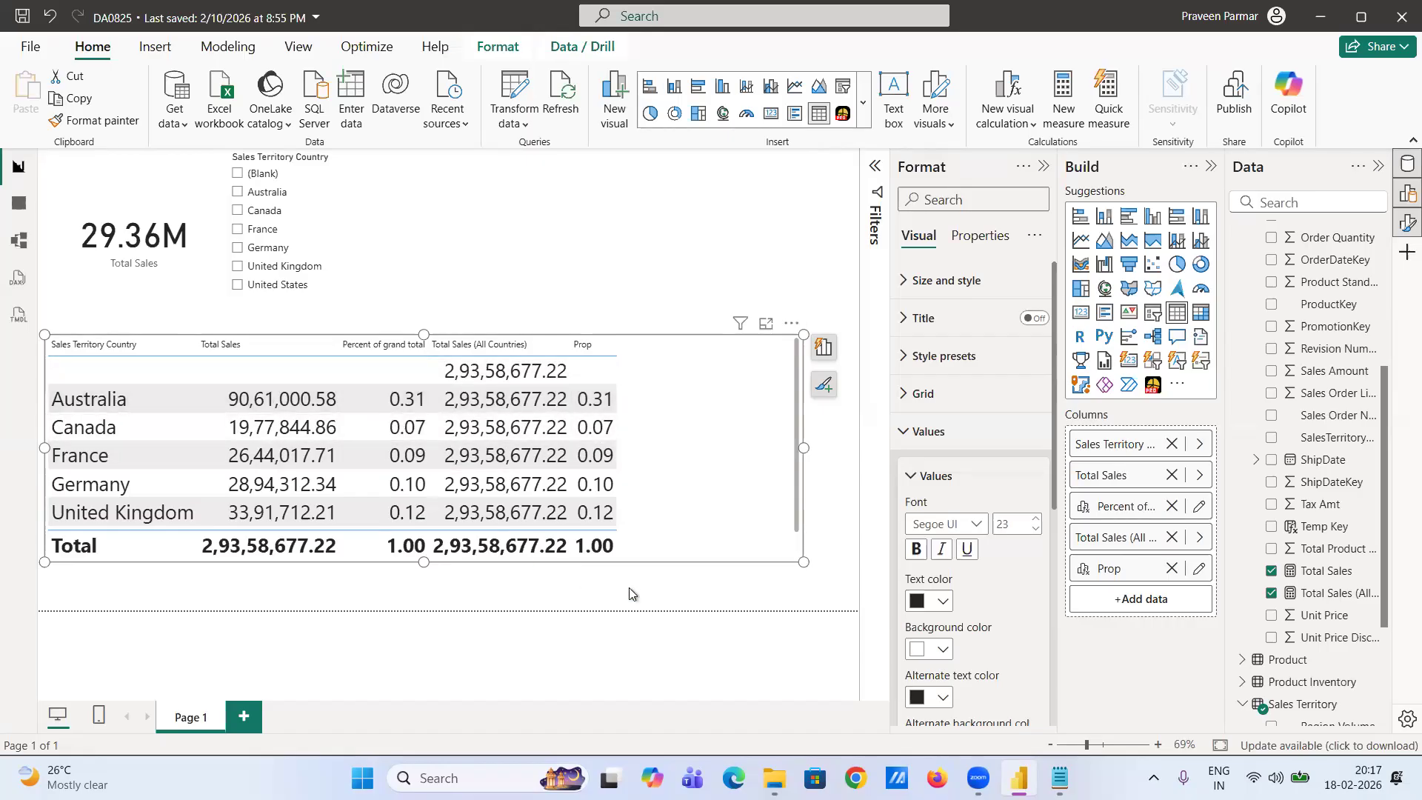
# - Filter the report to Australia, France and United Kingdom with the Sales Territory Country slicer
pyautogui.click(237, 175)
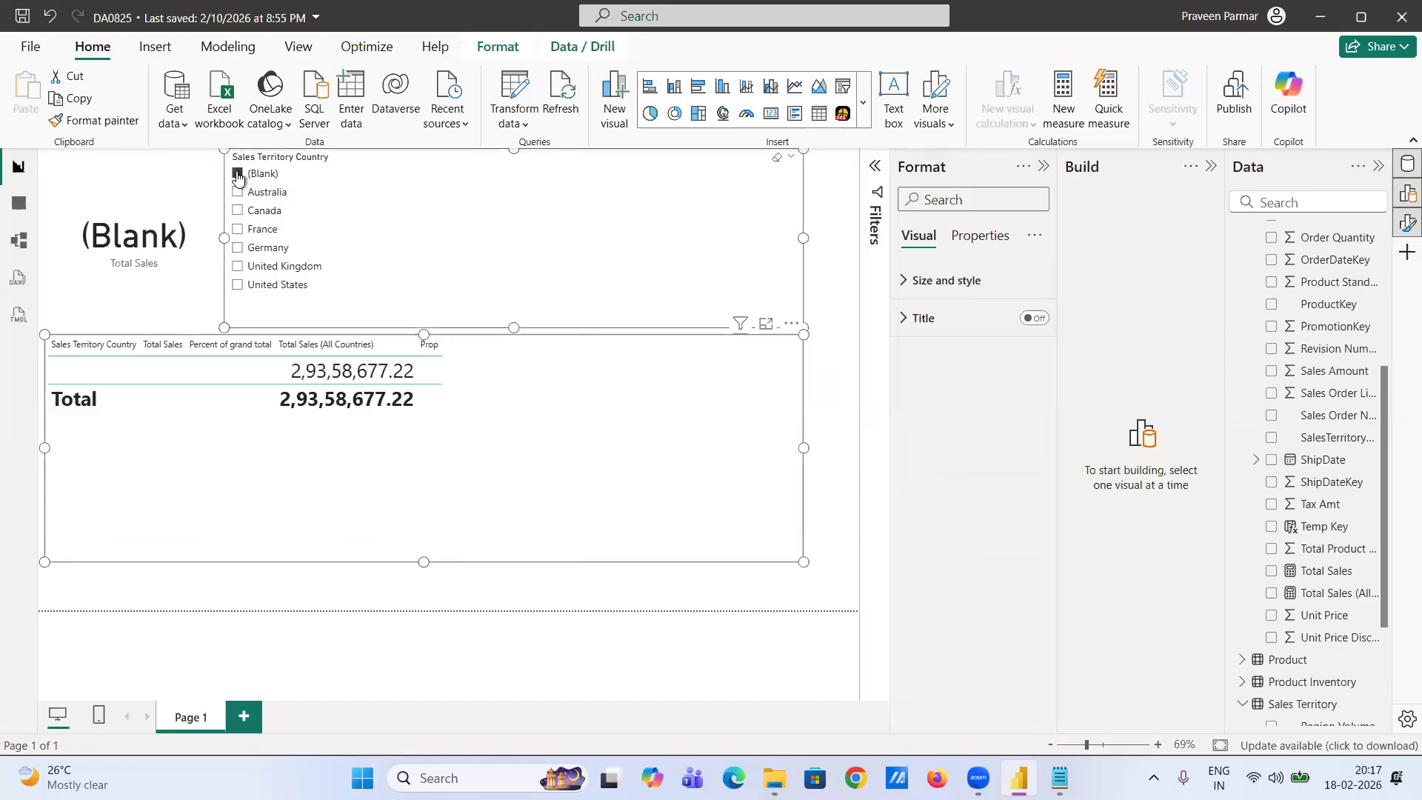
pyautogui.click(237, 175)
pyautogui.click(237, 193)
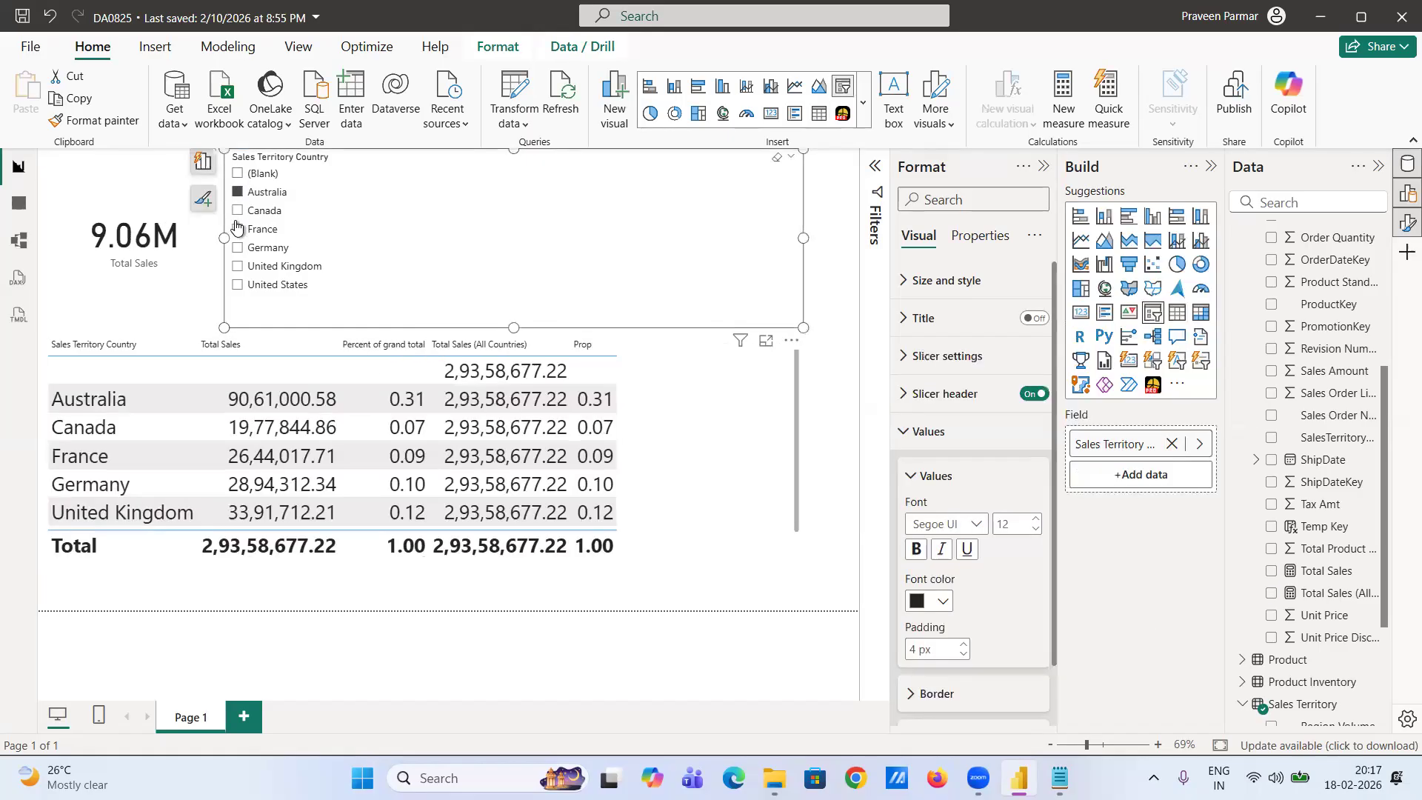
pyautogui.click(237, 230)
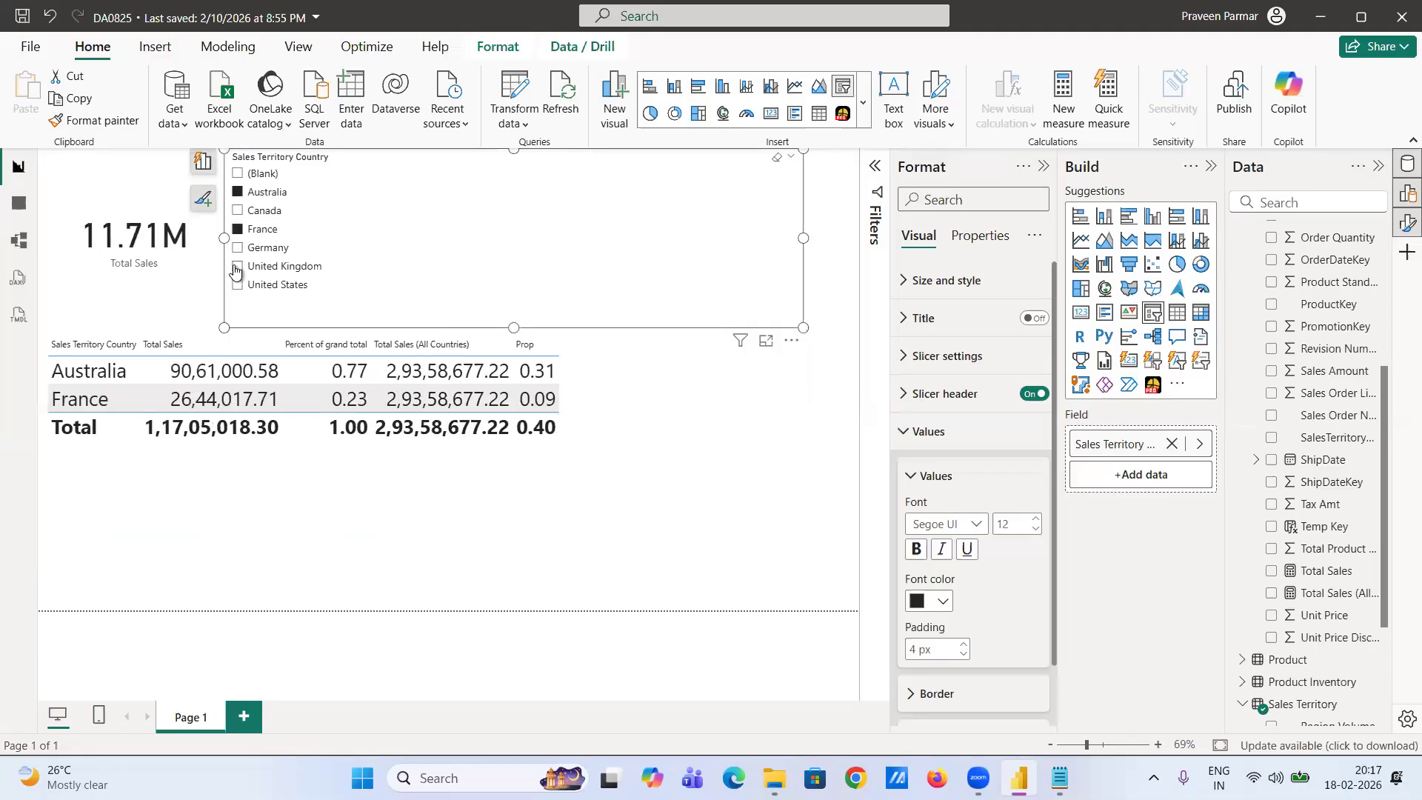
pyautogui.click(237, 267)
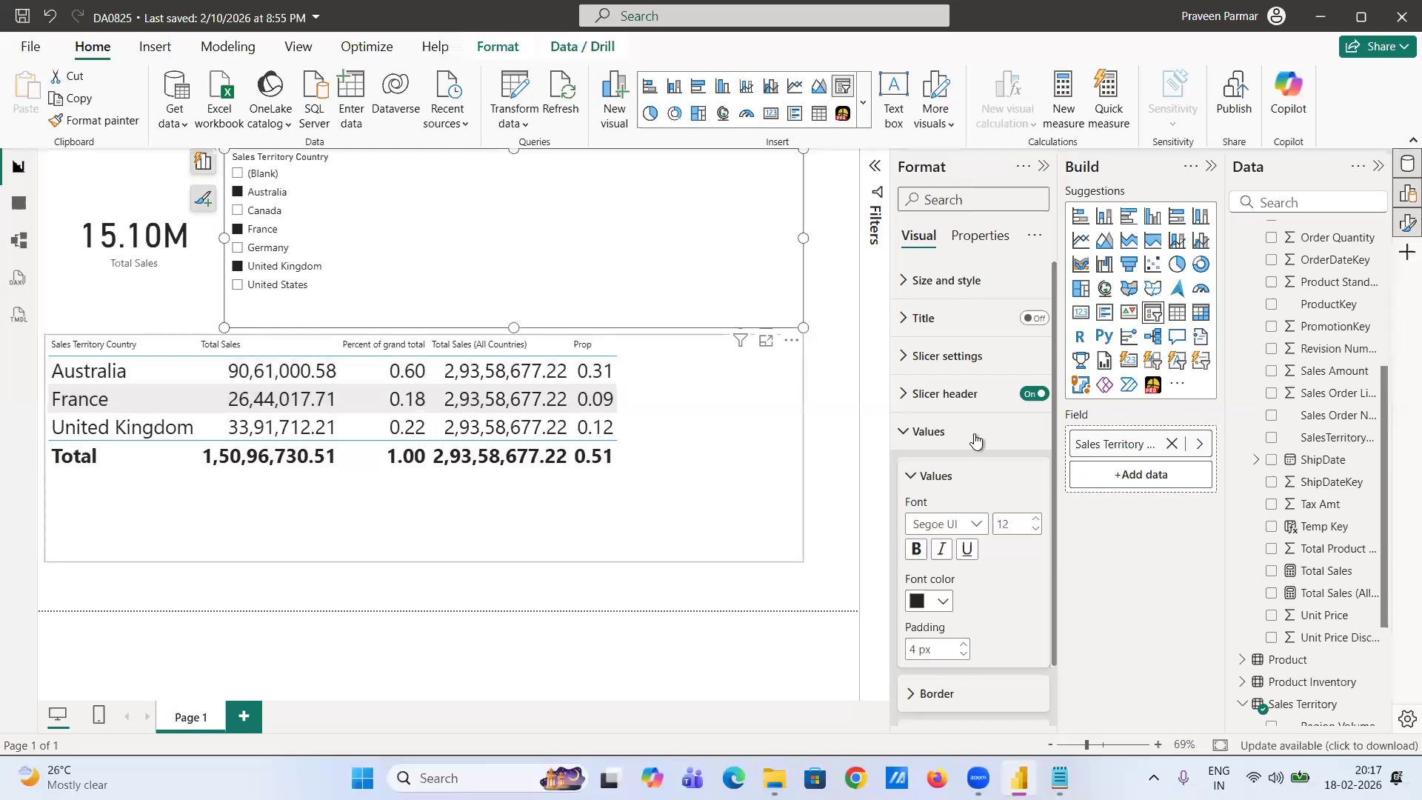
# - Remove the Percent of grand total and Total Sales (All Countries) columns from the country table
pyautogui.click(667, 472)
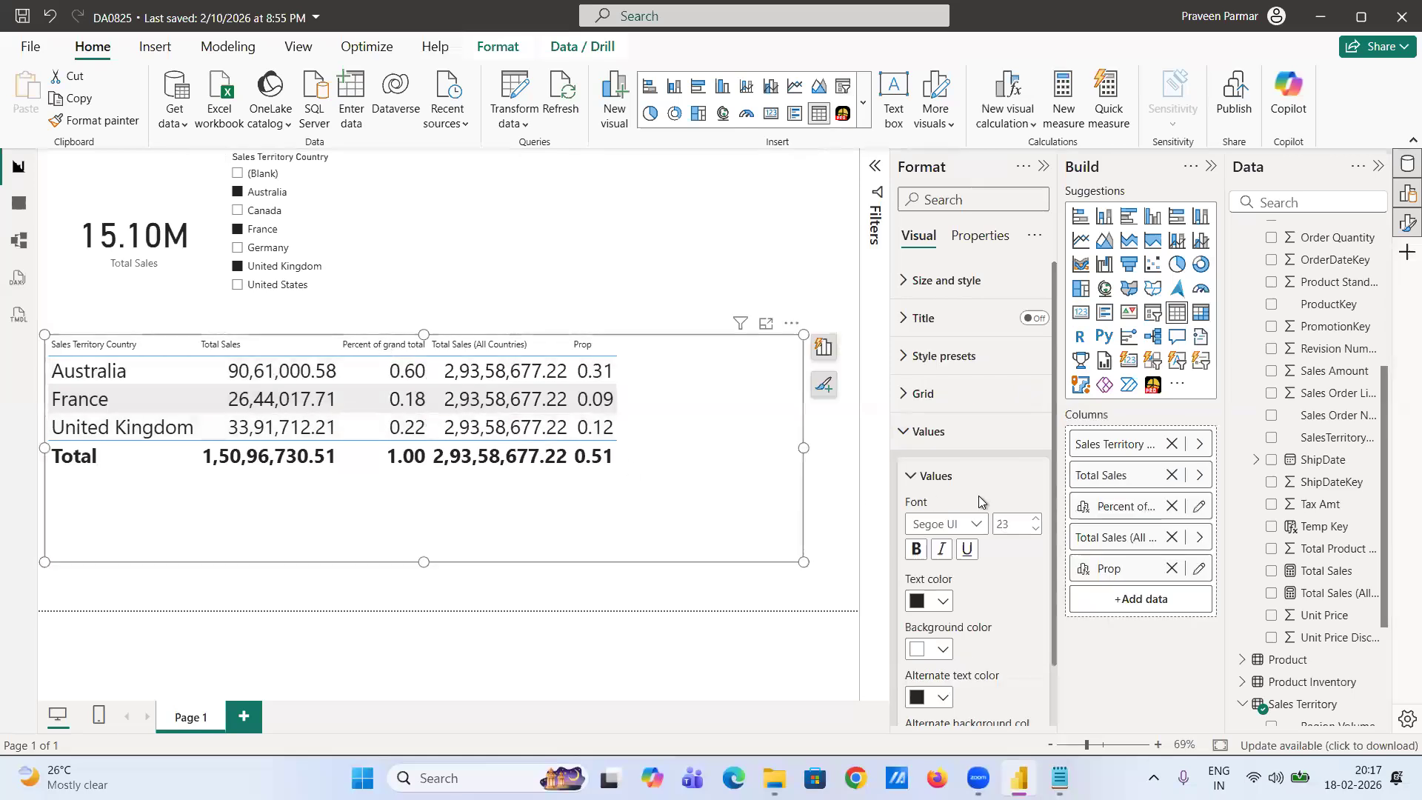
pyautogui.click(1171, 507)
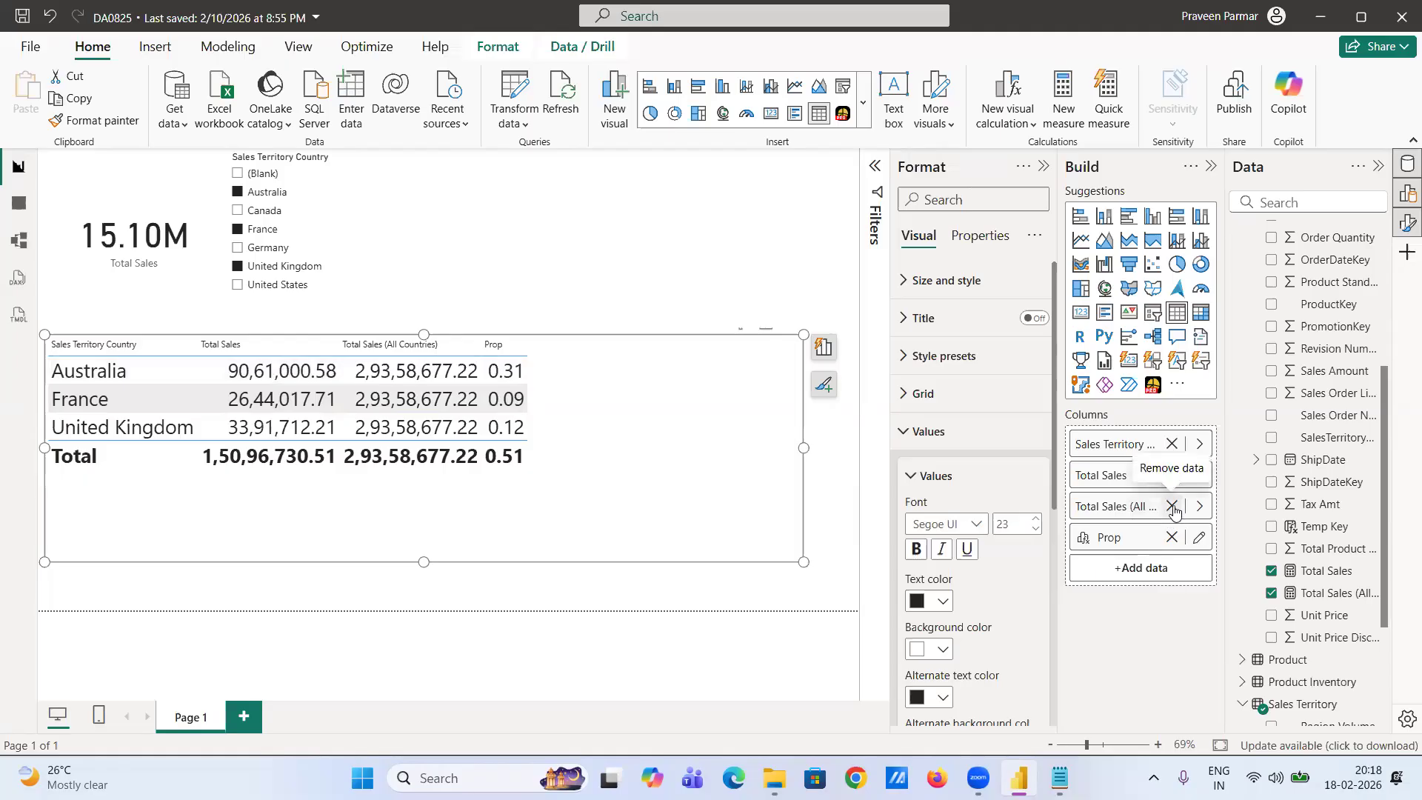
pyautogui.click(1172, 507)
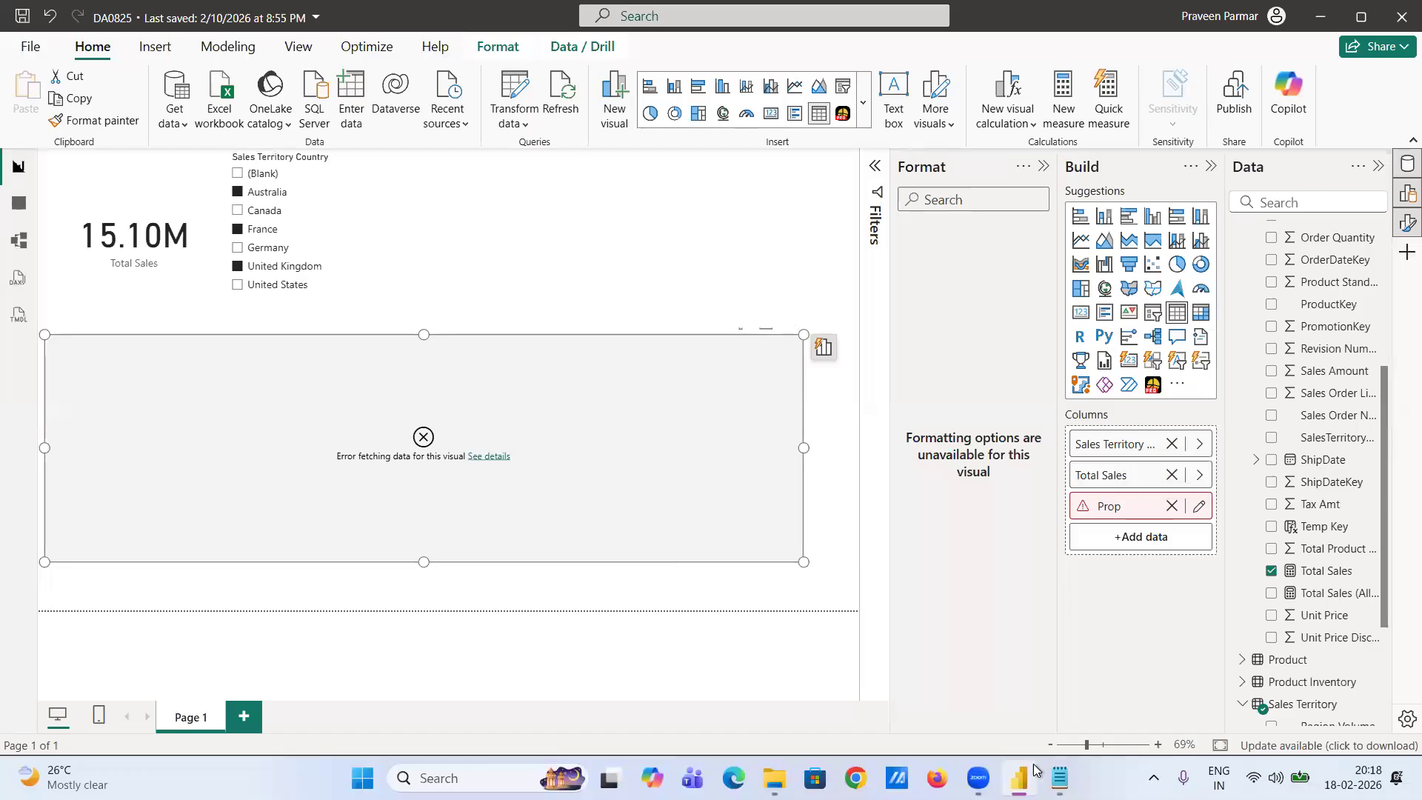
# - Delete the Sales Territory Country slicer and the country table from the report page
pyautogui.moveTo(1060, 777)
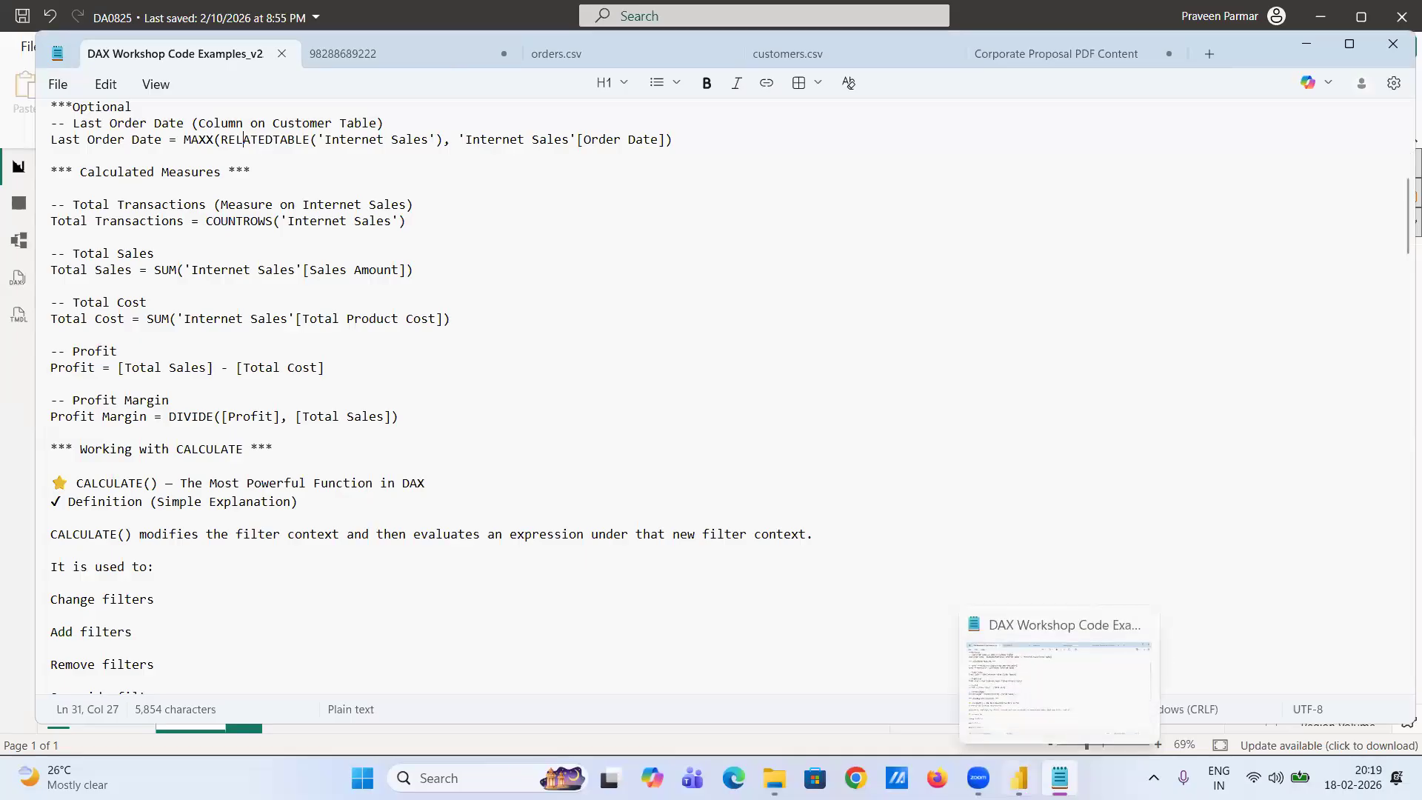
pyautogui.click(1019, 778)
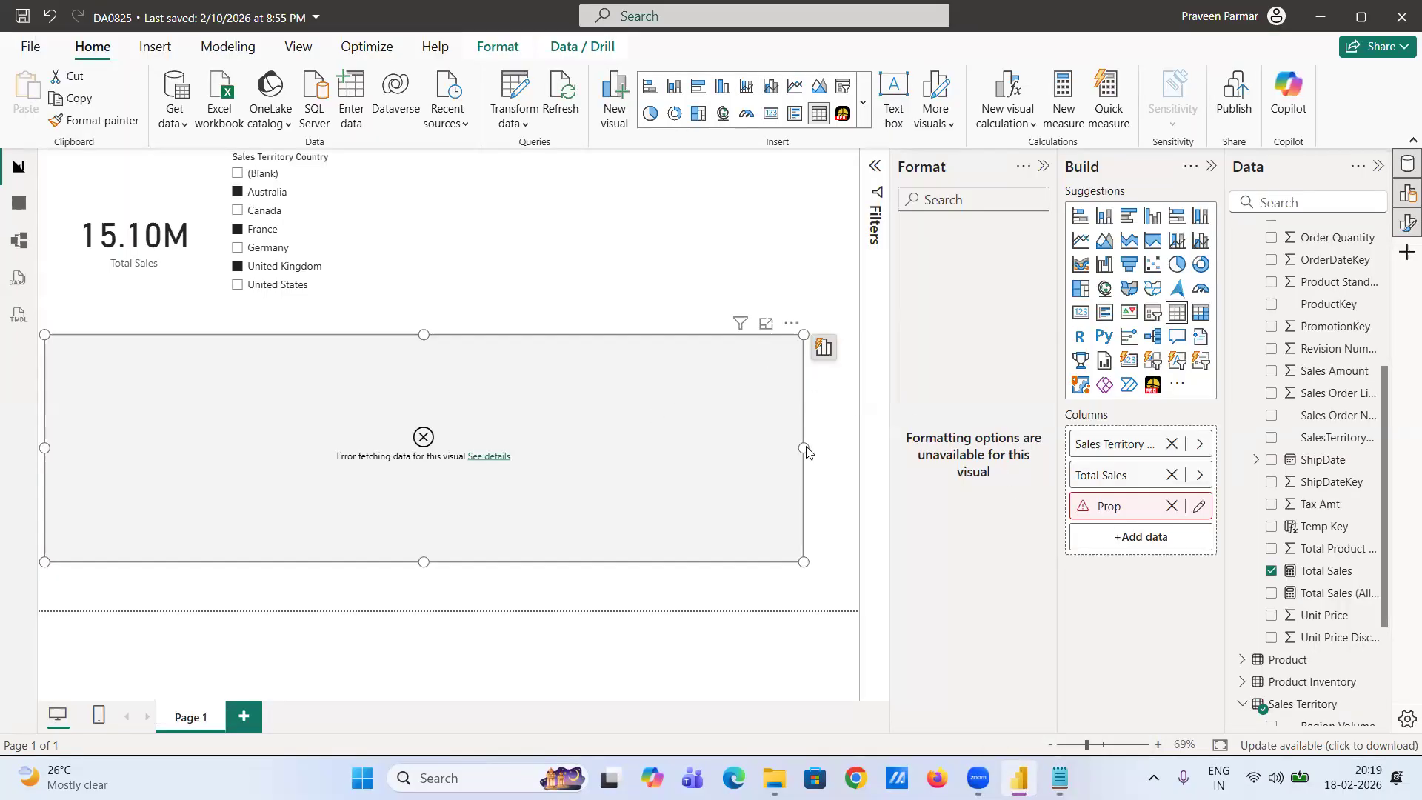
pyautogui.moveTo(807, 452); pyautogui.dragTo(236, 448)
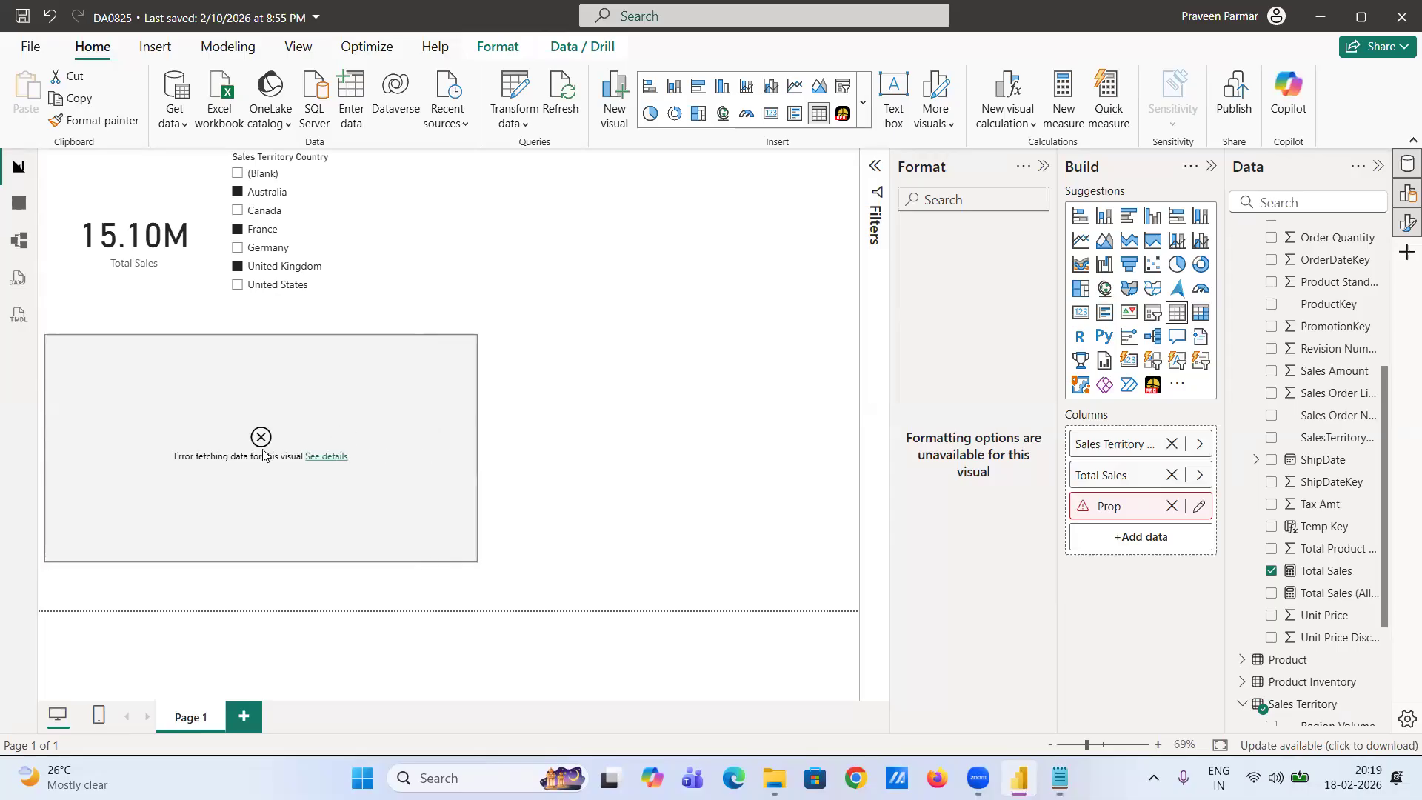
pyautogui.click(368, 265)
pyautogui.press('Delete')
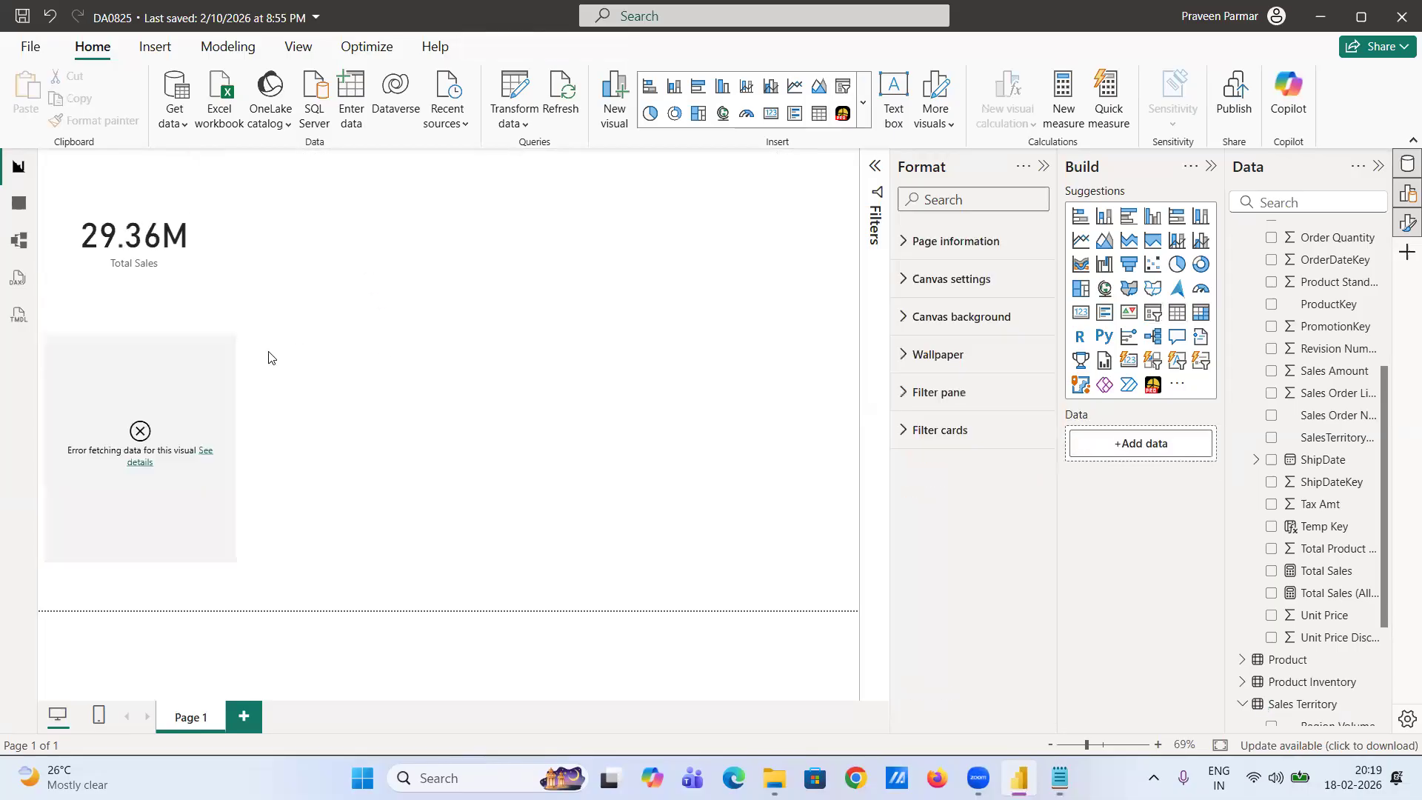
pyautogui.click(206, 379)
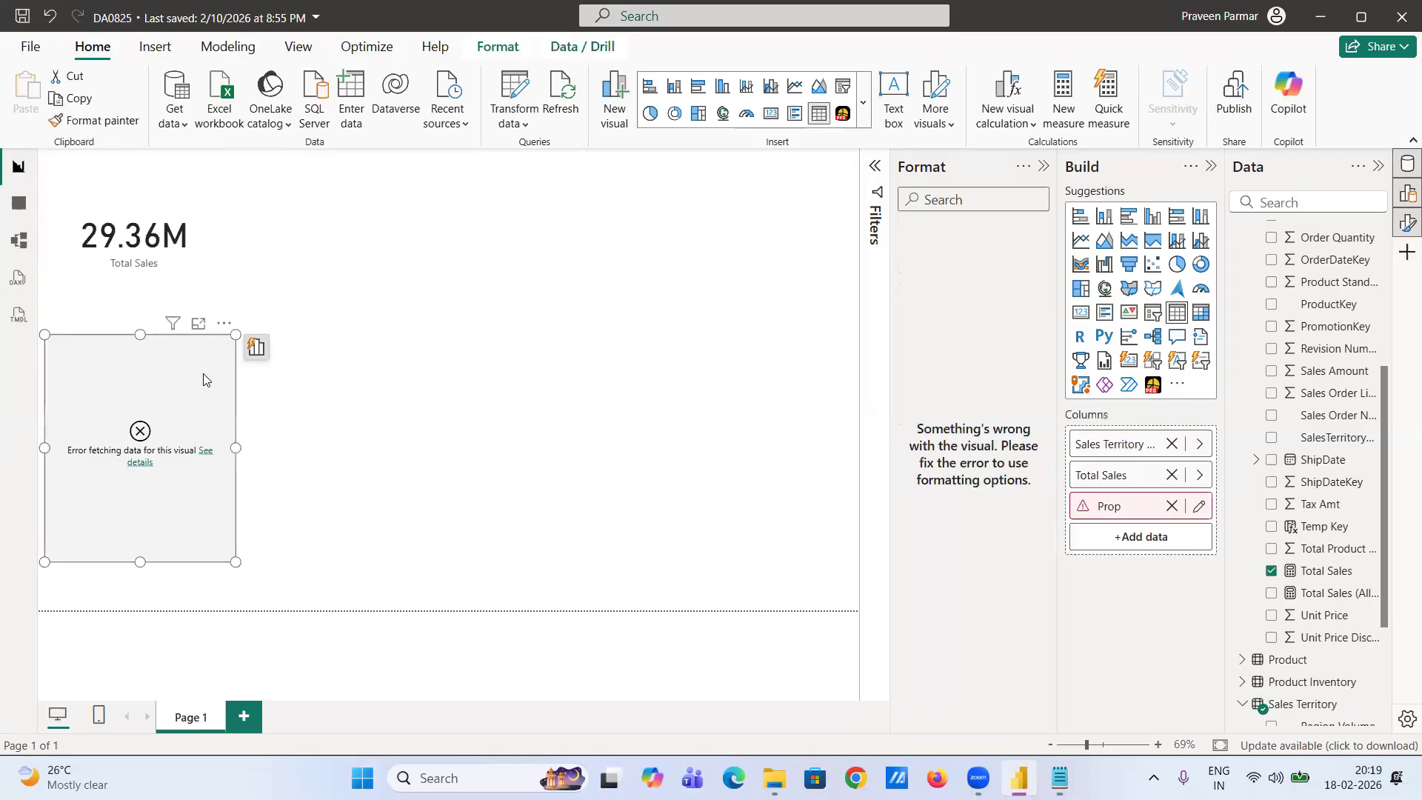
pyautogui.press('Delete')
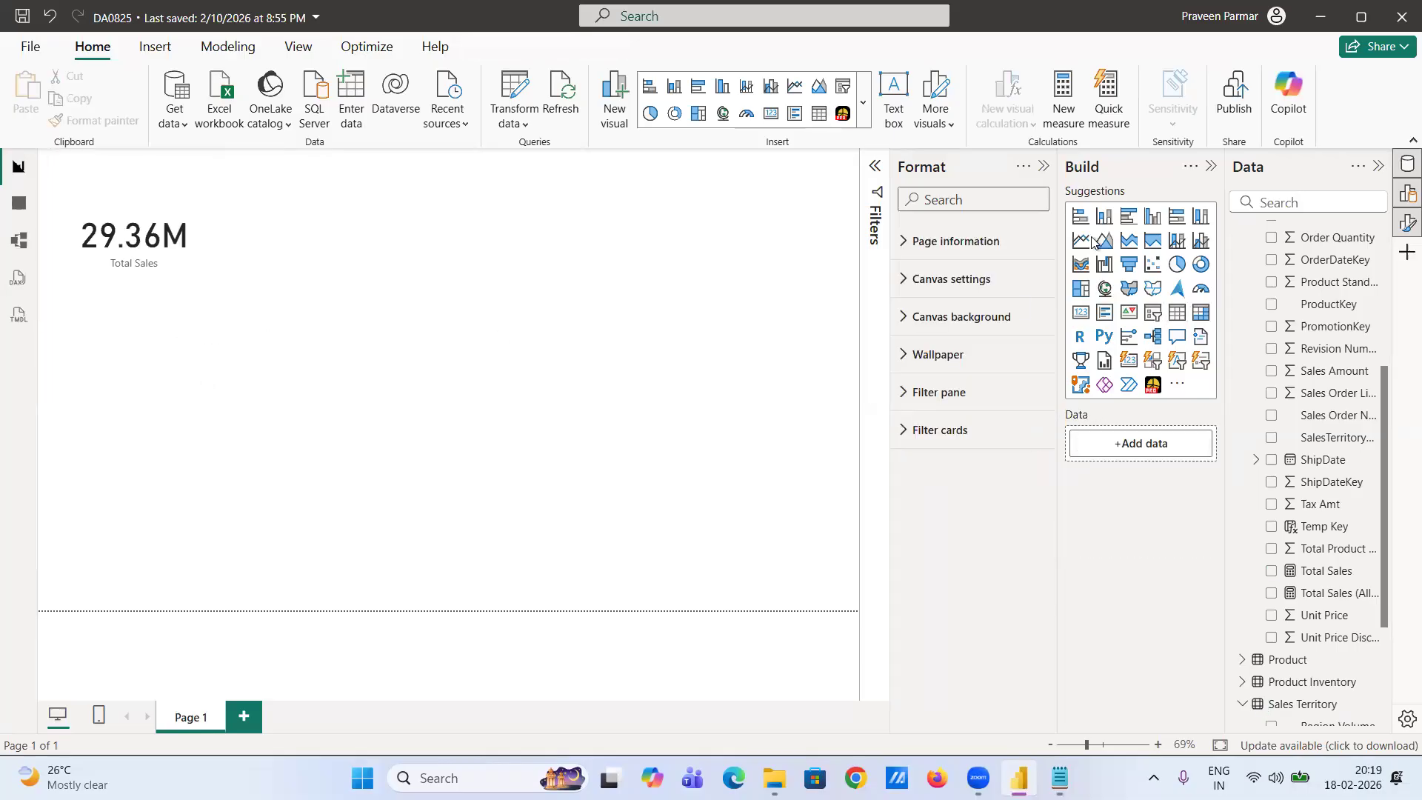
# - Create a new measure in the Internet Sales table and name it Total Cost
pyautogui.scroll(5, 1352, 329)
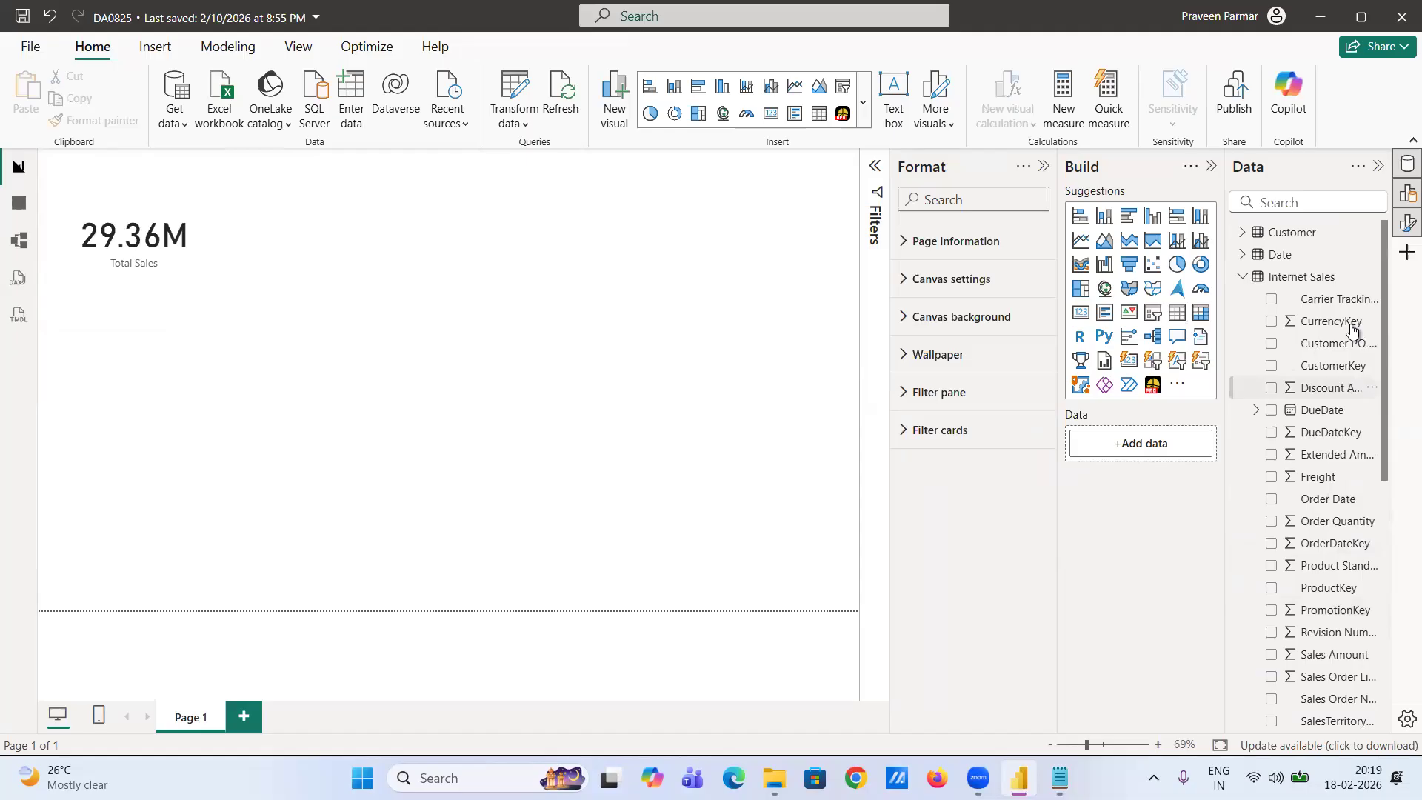
pyautogui.rightClick(1294, 280)
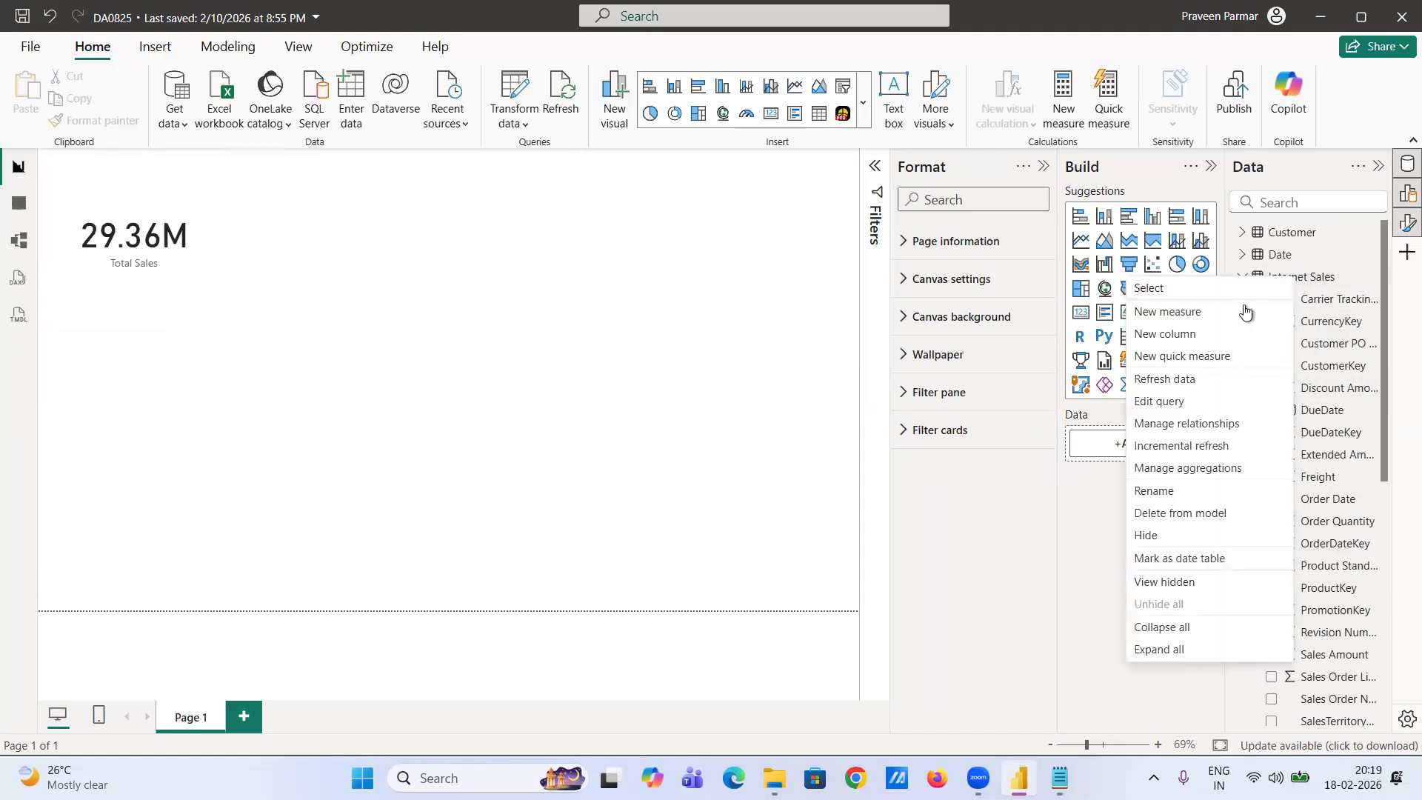
pyautogui.click(1223, 314)
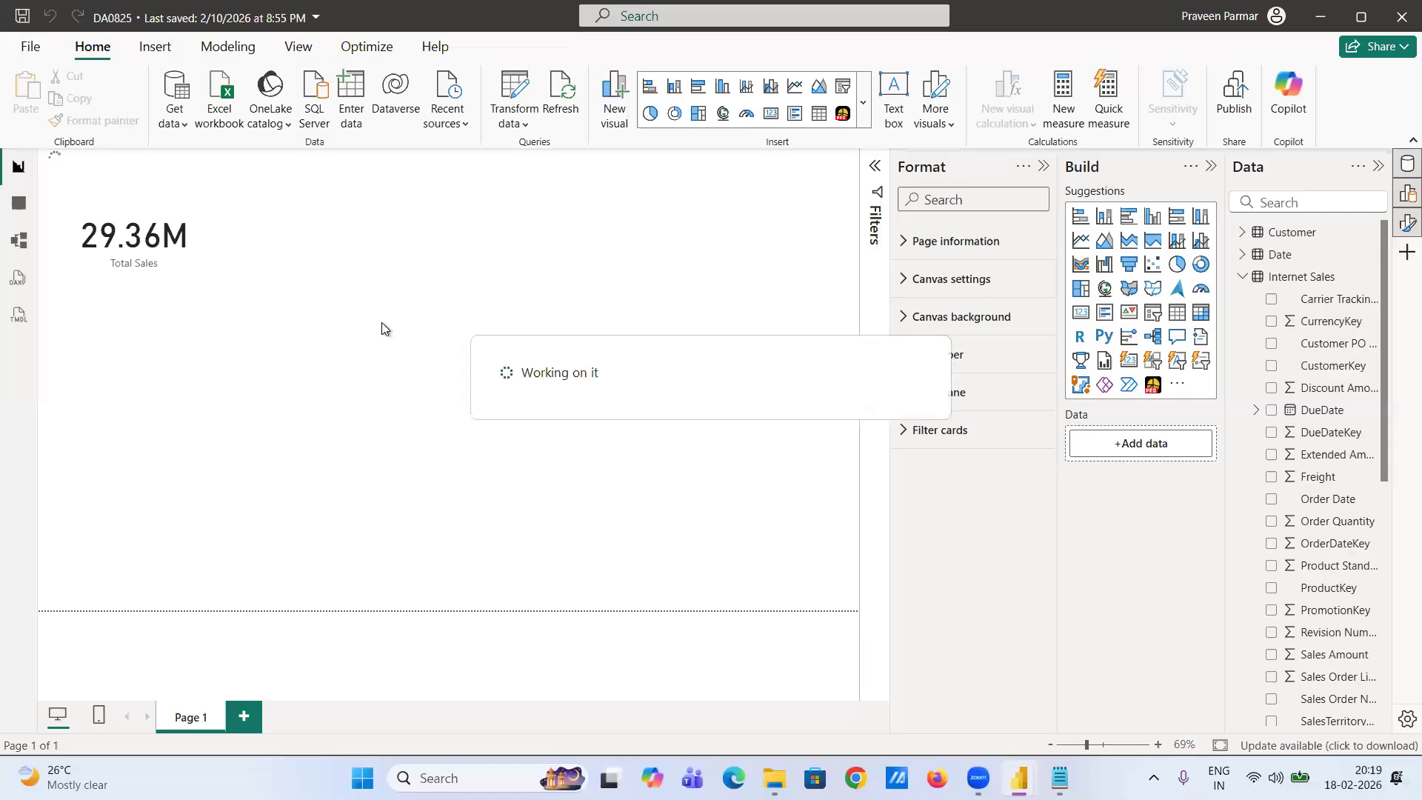
pyautogui.write('Total Cost = ')
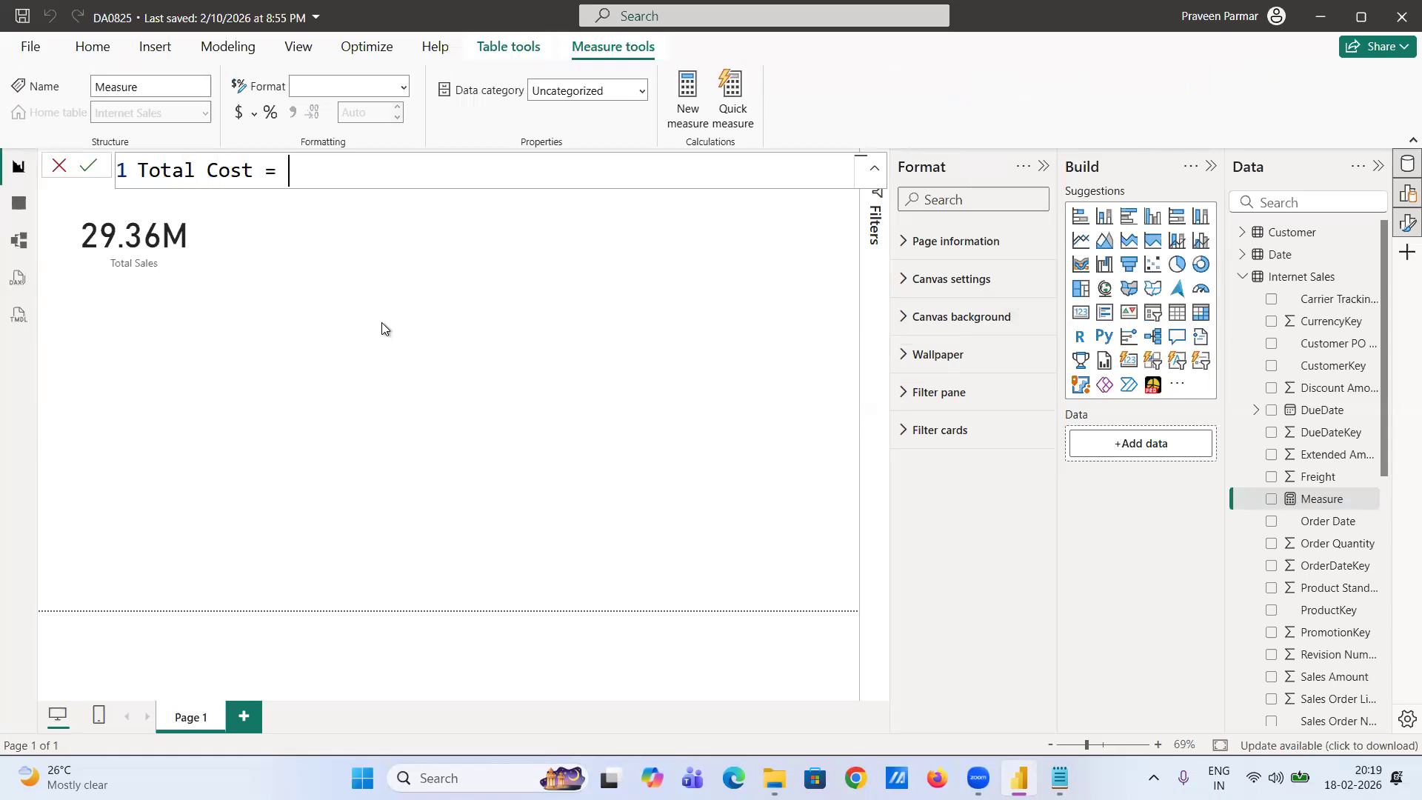
# - Define the Total Cost measure as the SUM of 'Internet Sales'[Product Standard Cost] and commit it
pyautogui.write('SUM(')
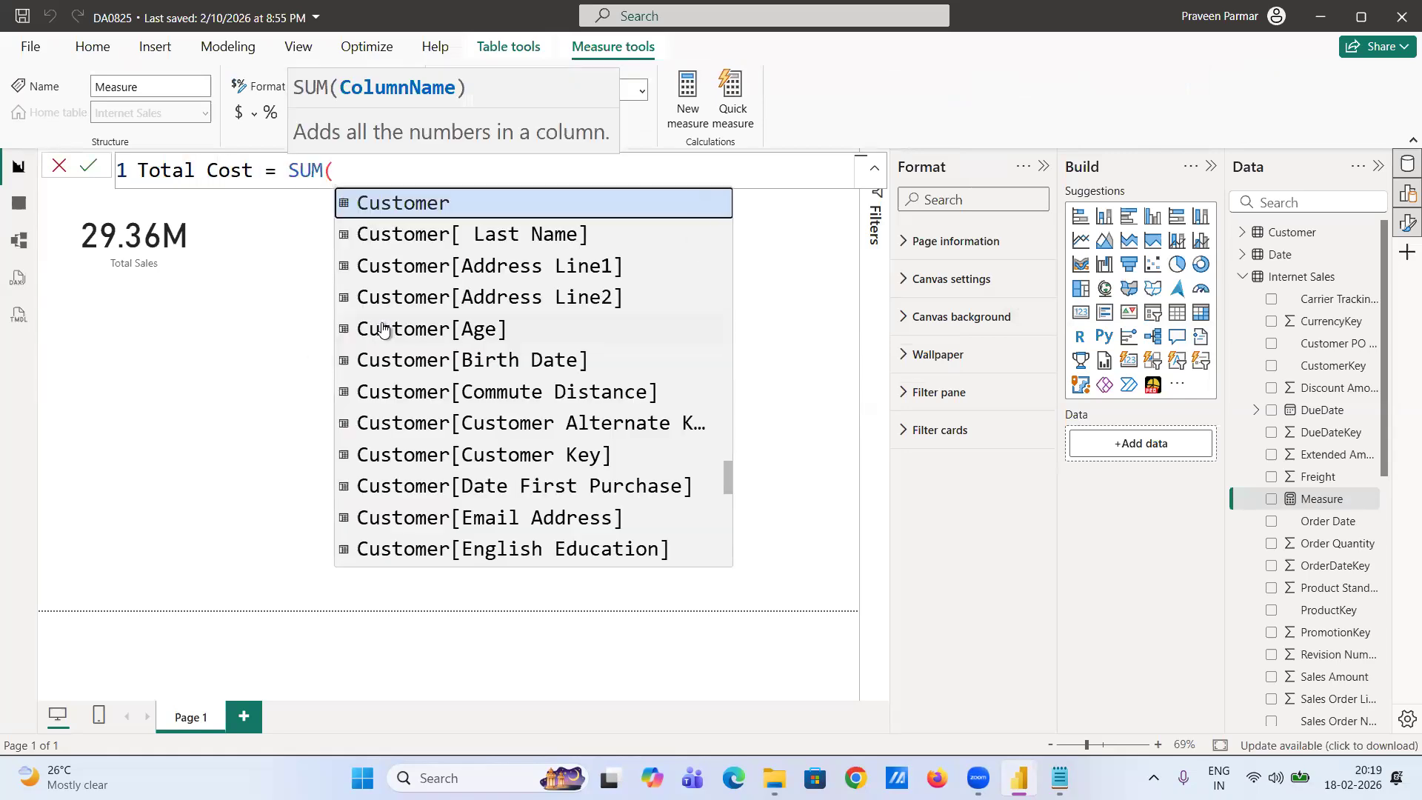
pyautogui.scroll(-1, 1312, 497)
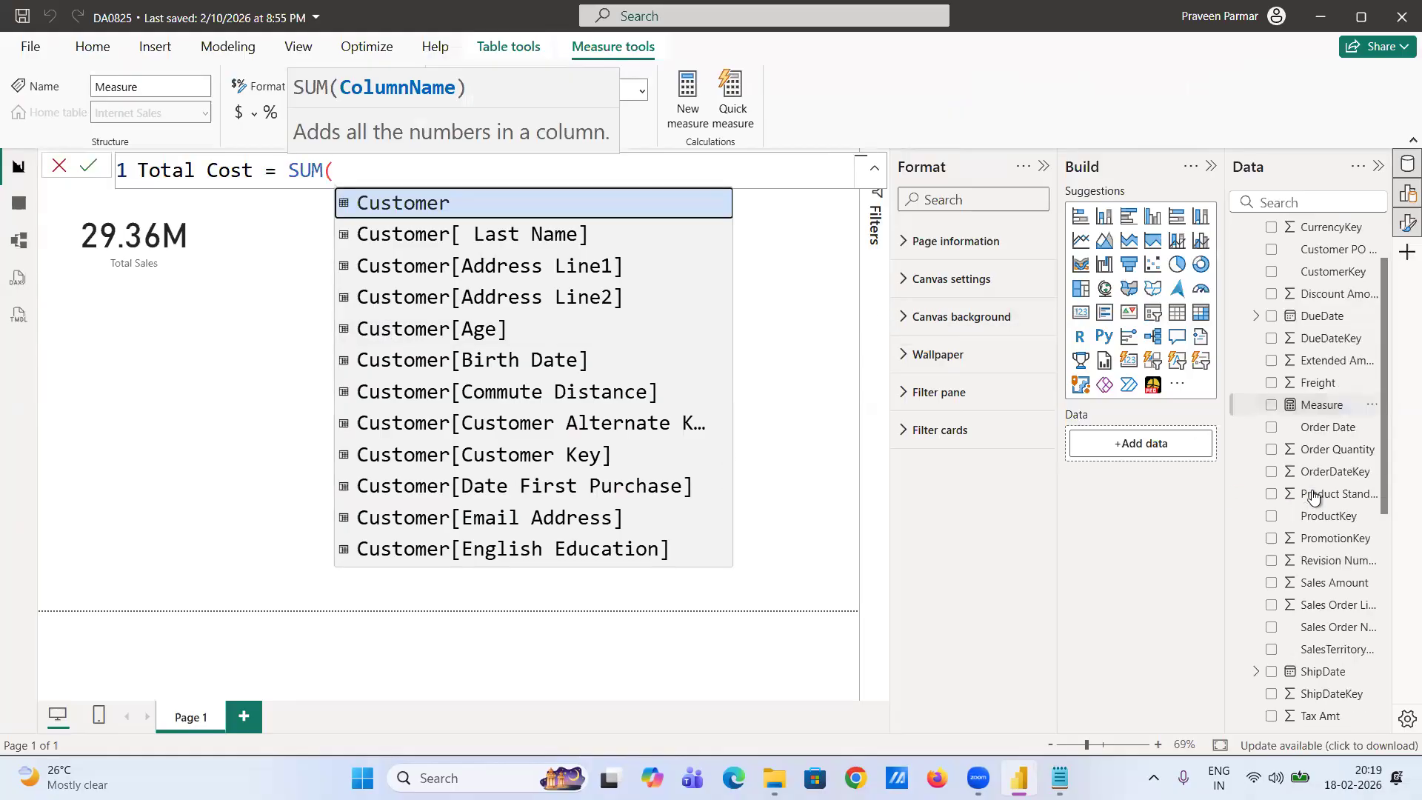
pyautogui.scroll(-3, 1312, 497)
pyautogui.scroll(-2, 1312, 497)
pyautogui.scroll(1, 1312, 493)
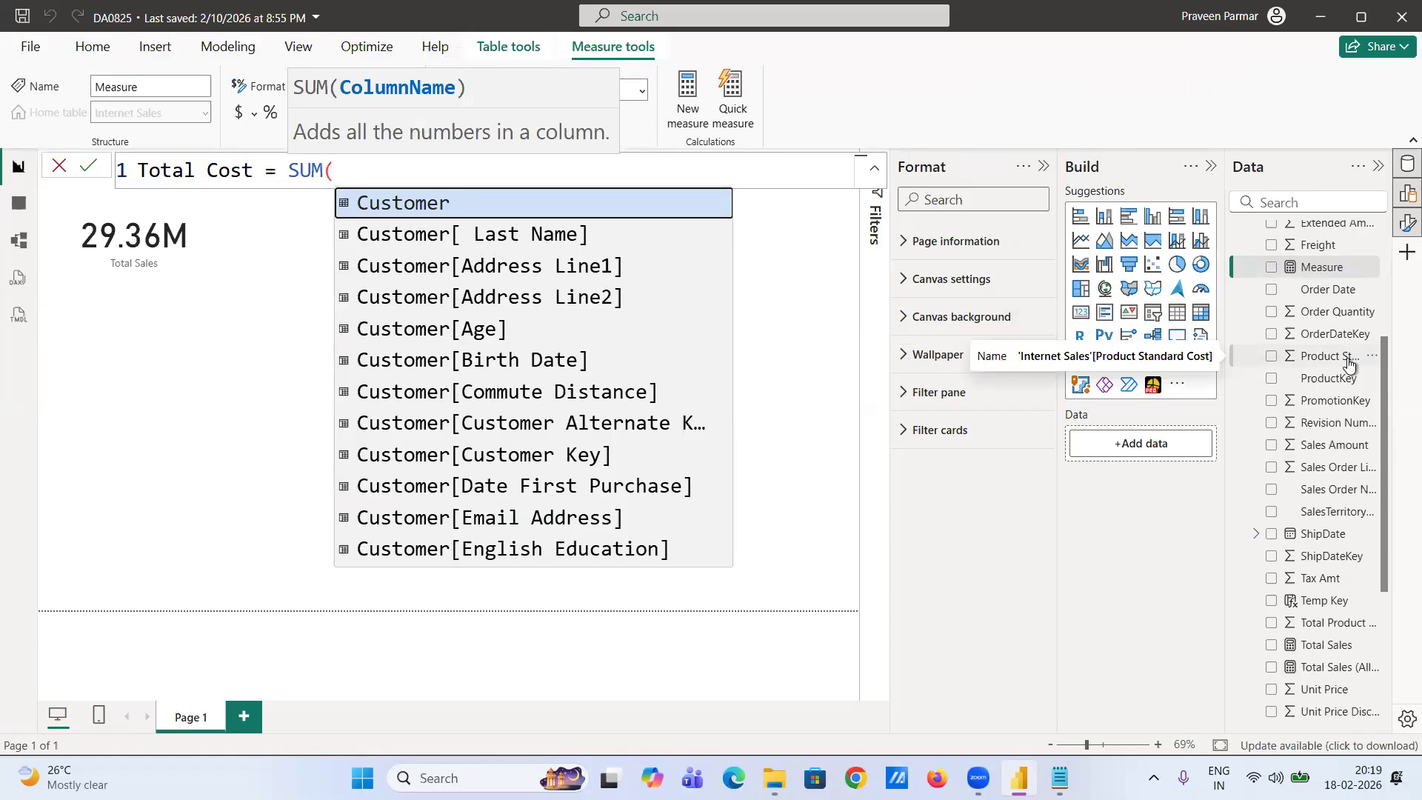
pyautogui.write('produ')
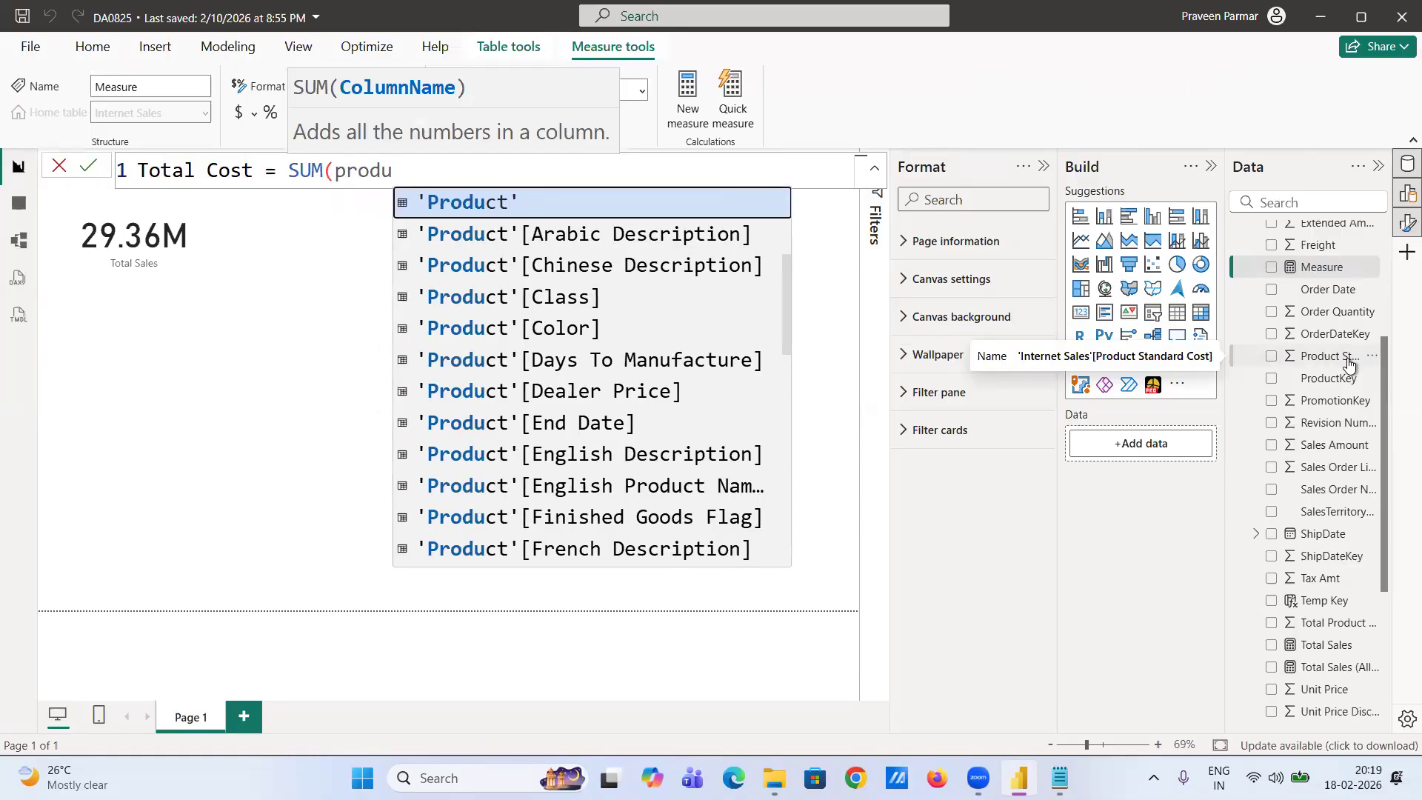
pyautogui.write('ct s')
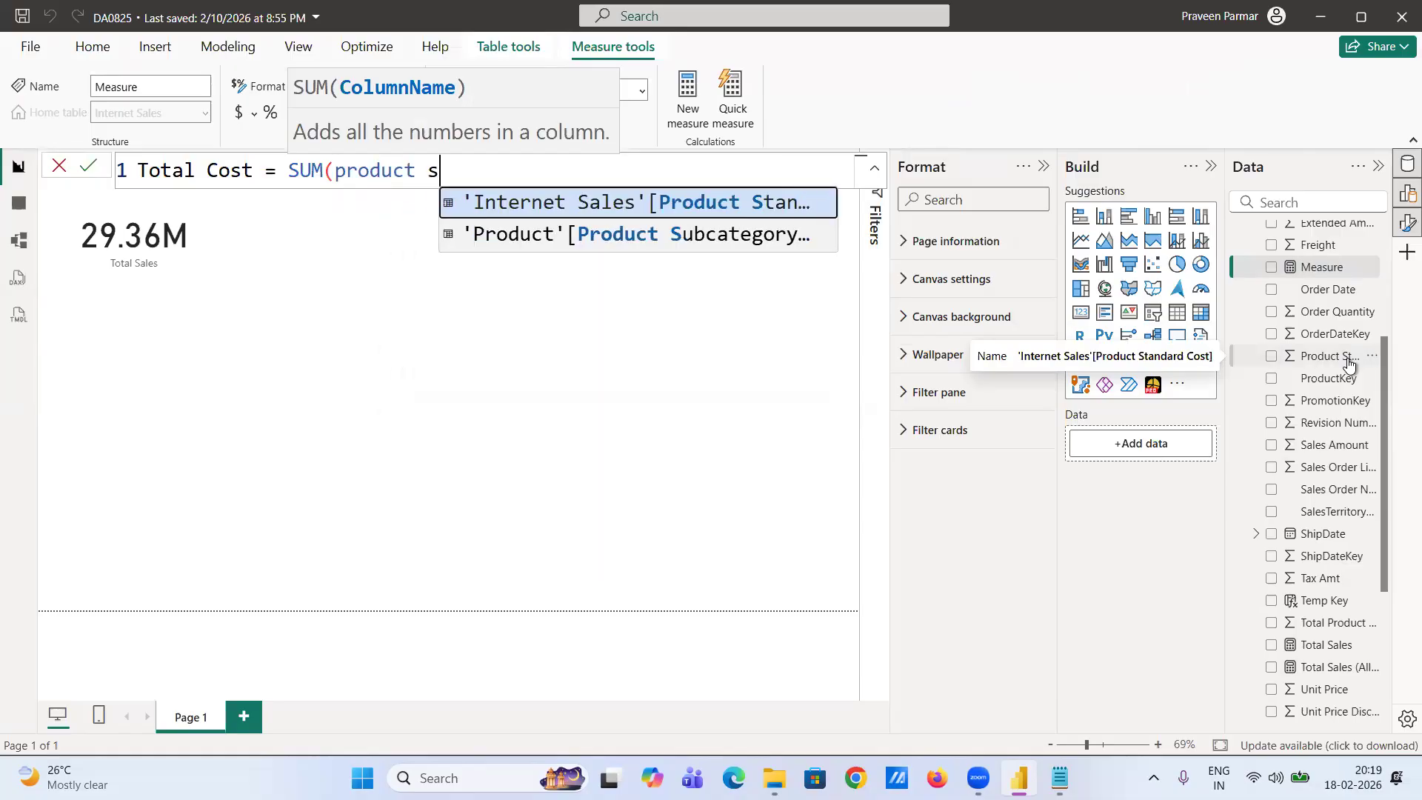
pyautogui.press('Tab')
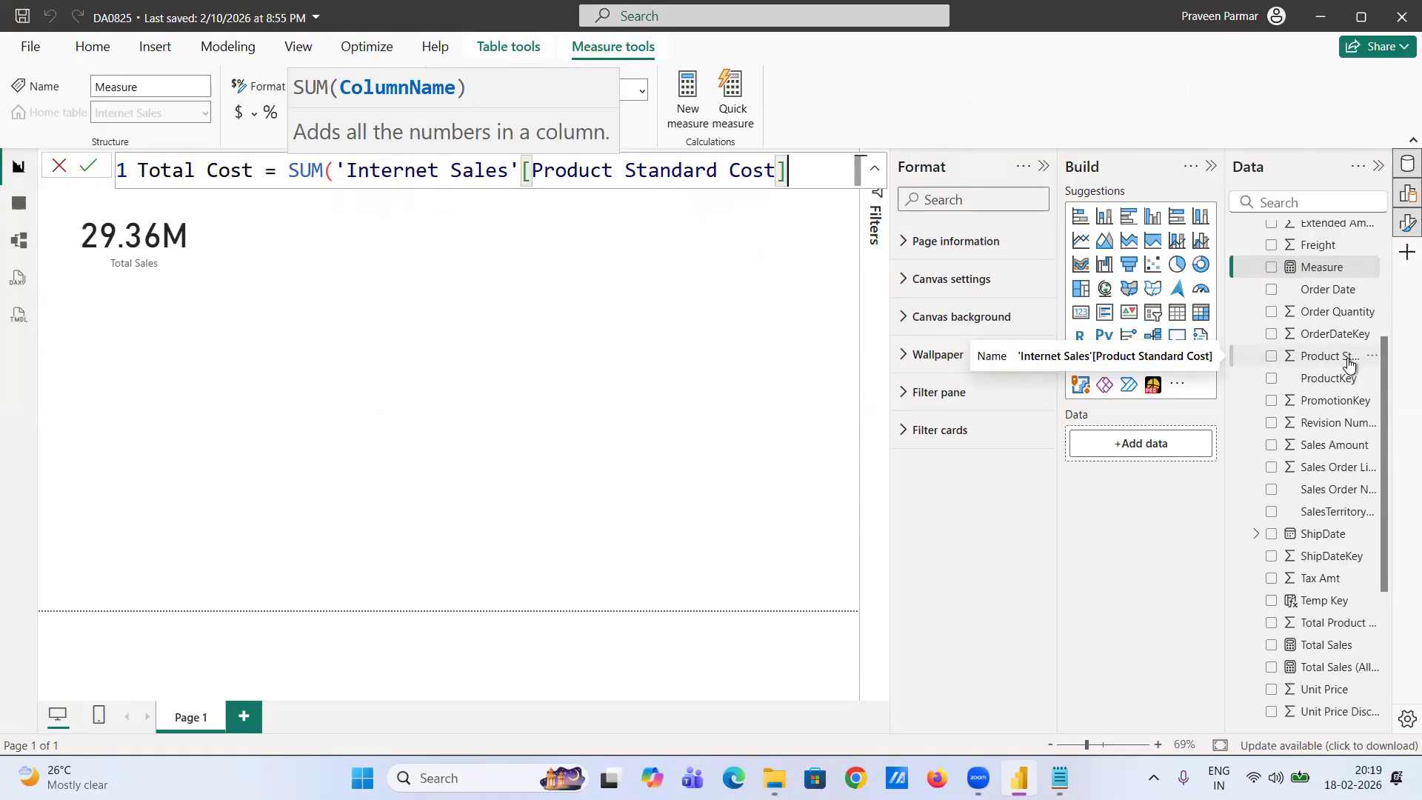
pyautogui.write(')')
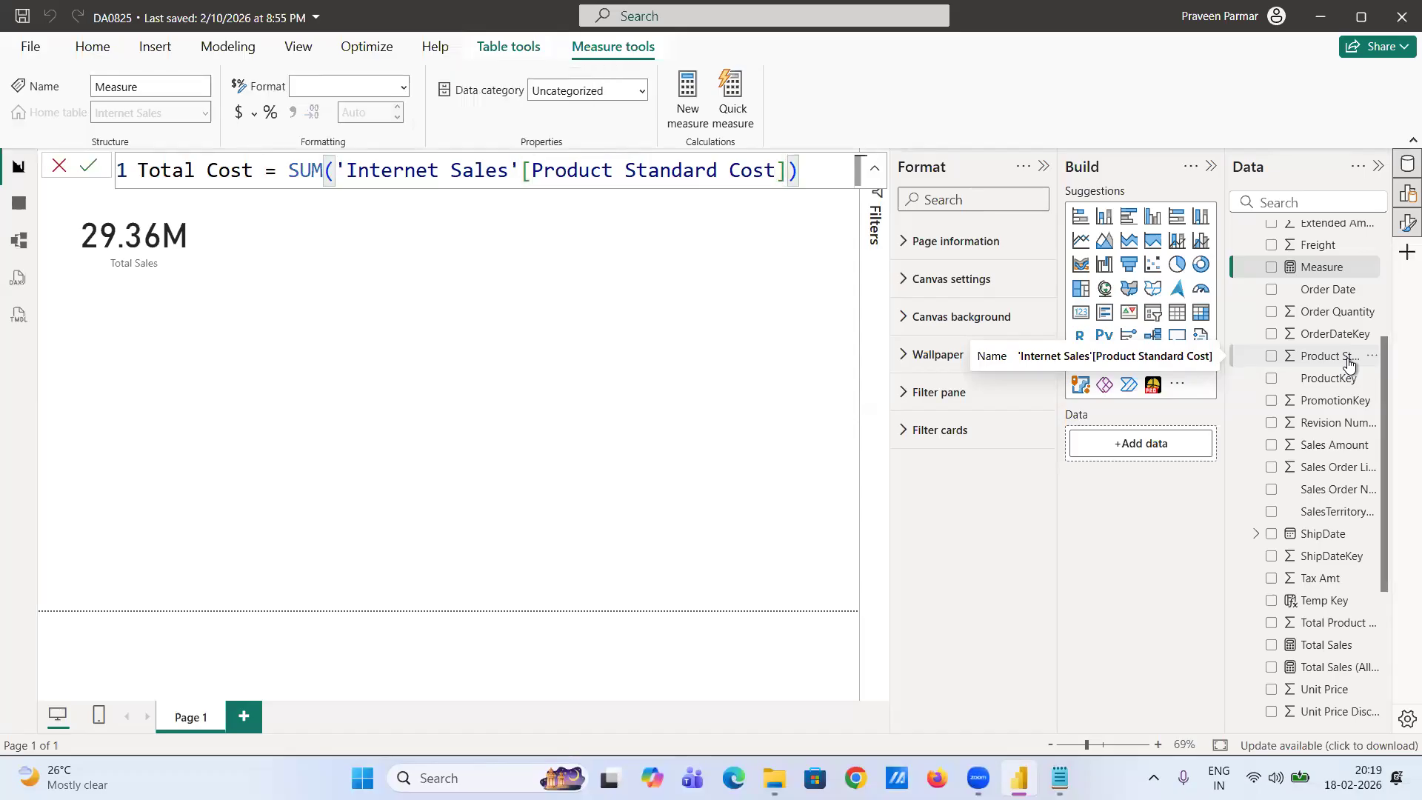
pyautogui.click(91, 170)
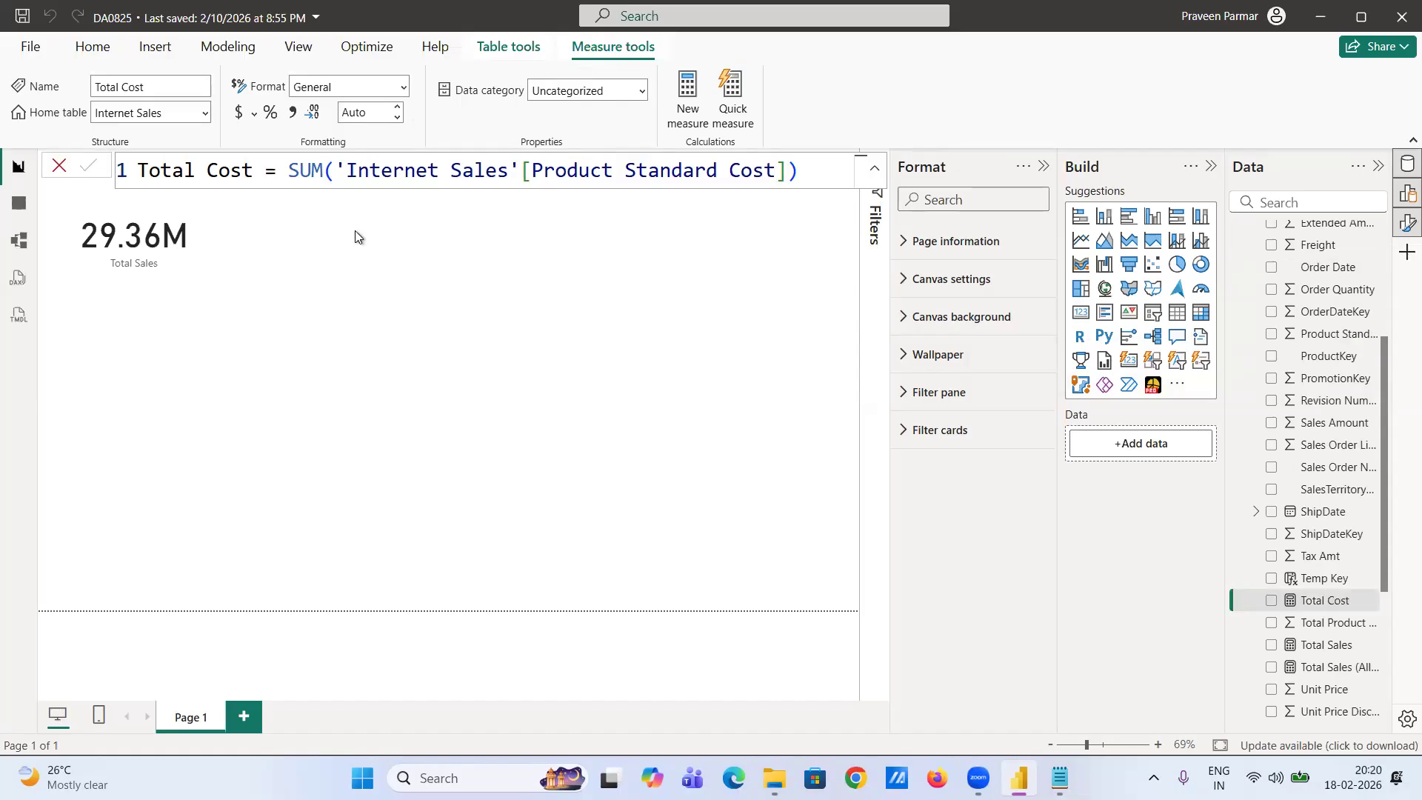
# - Add a card visual showing the Total Cost measure beside the Total Sales card
pyautogui.click(1081, 314)
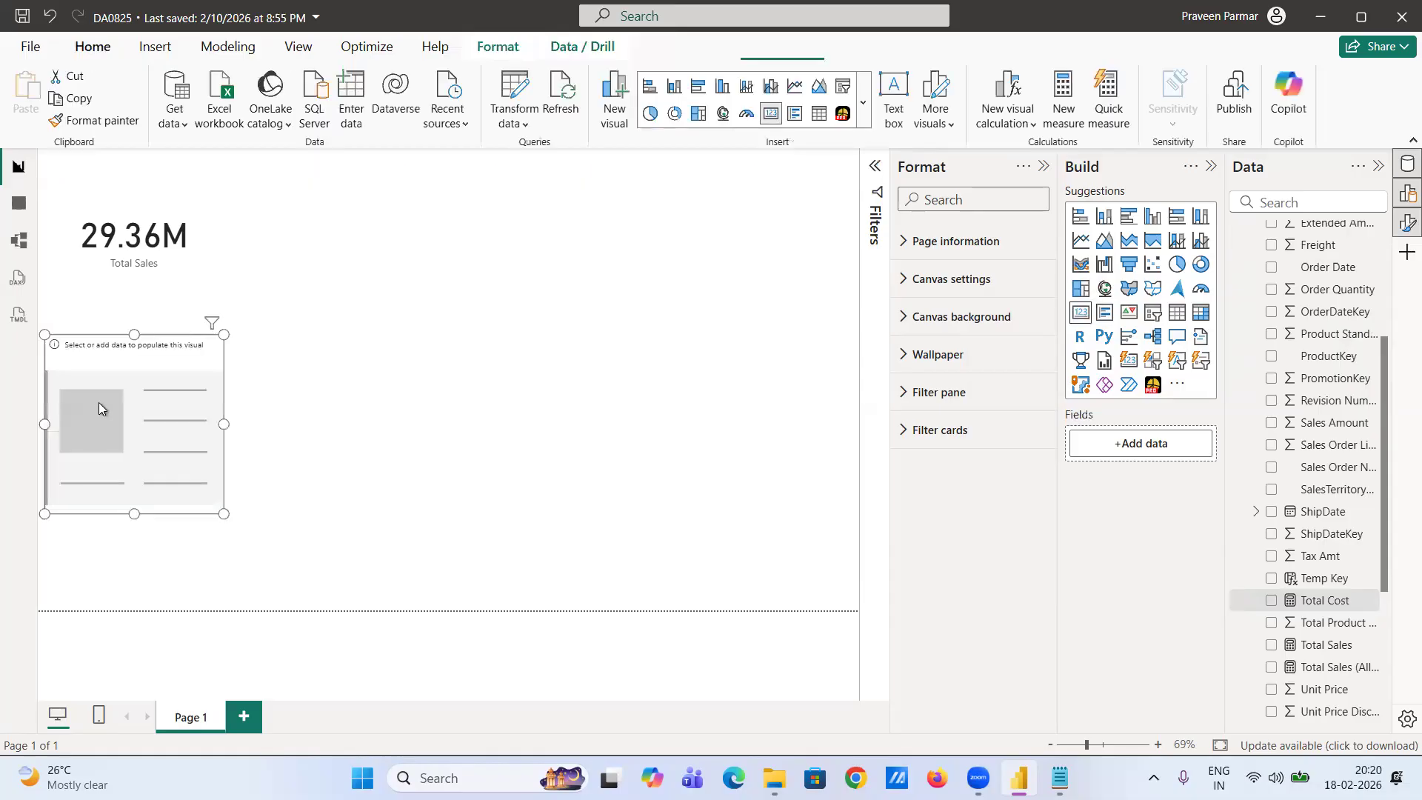
pyautogui.moveTo(113, 403); pyautogui.dragTo(313, 207)
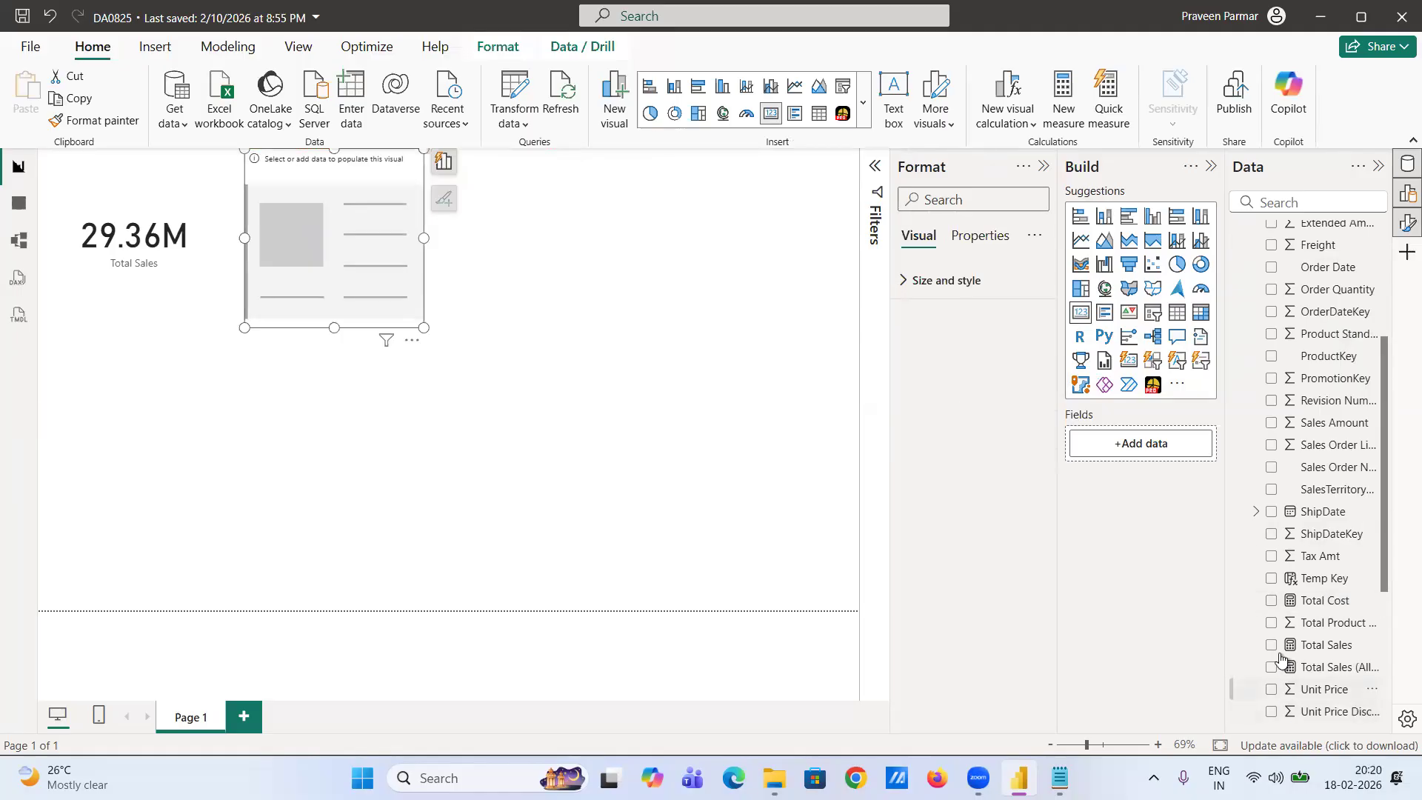
pyautogui.click(1269, 601)
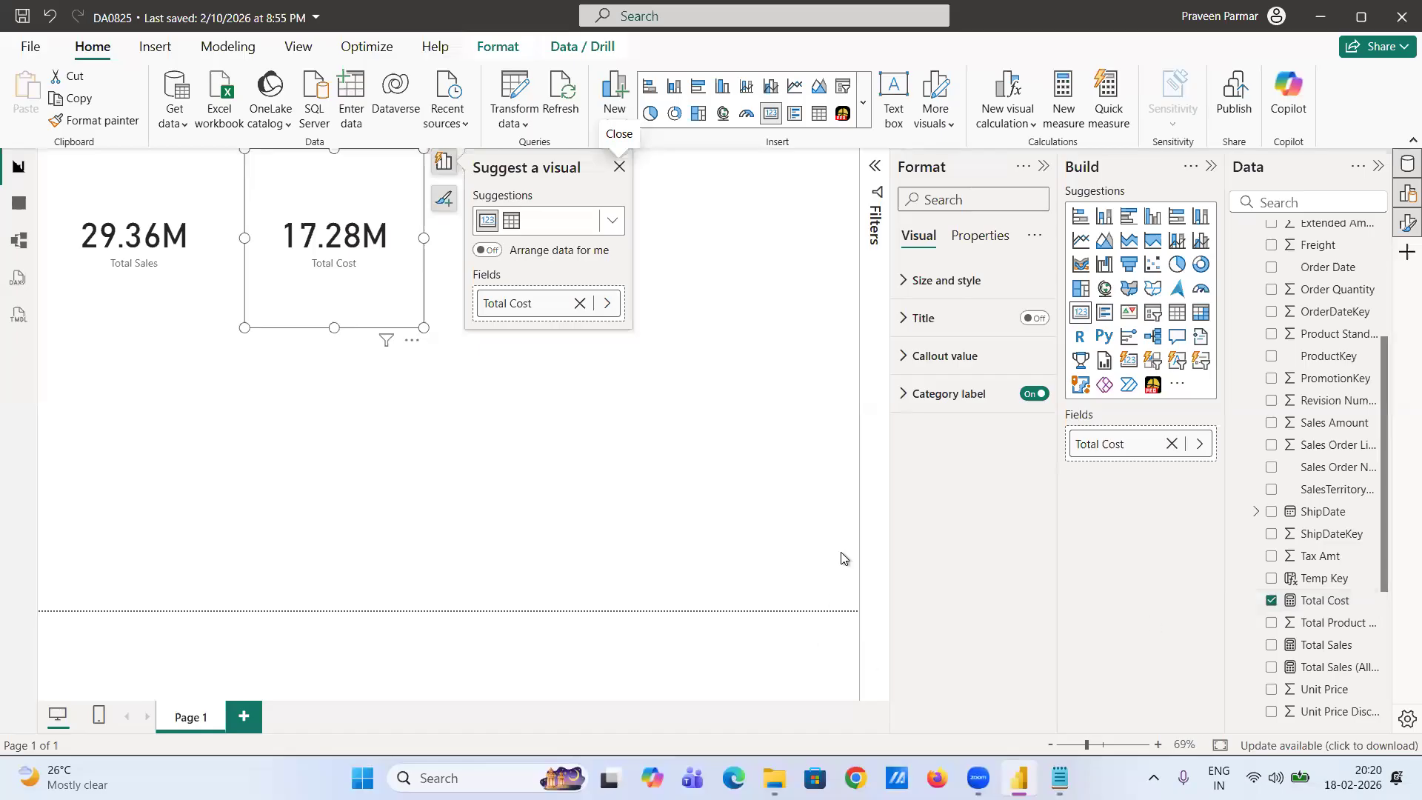
pyautogui.click(688, 482)
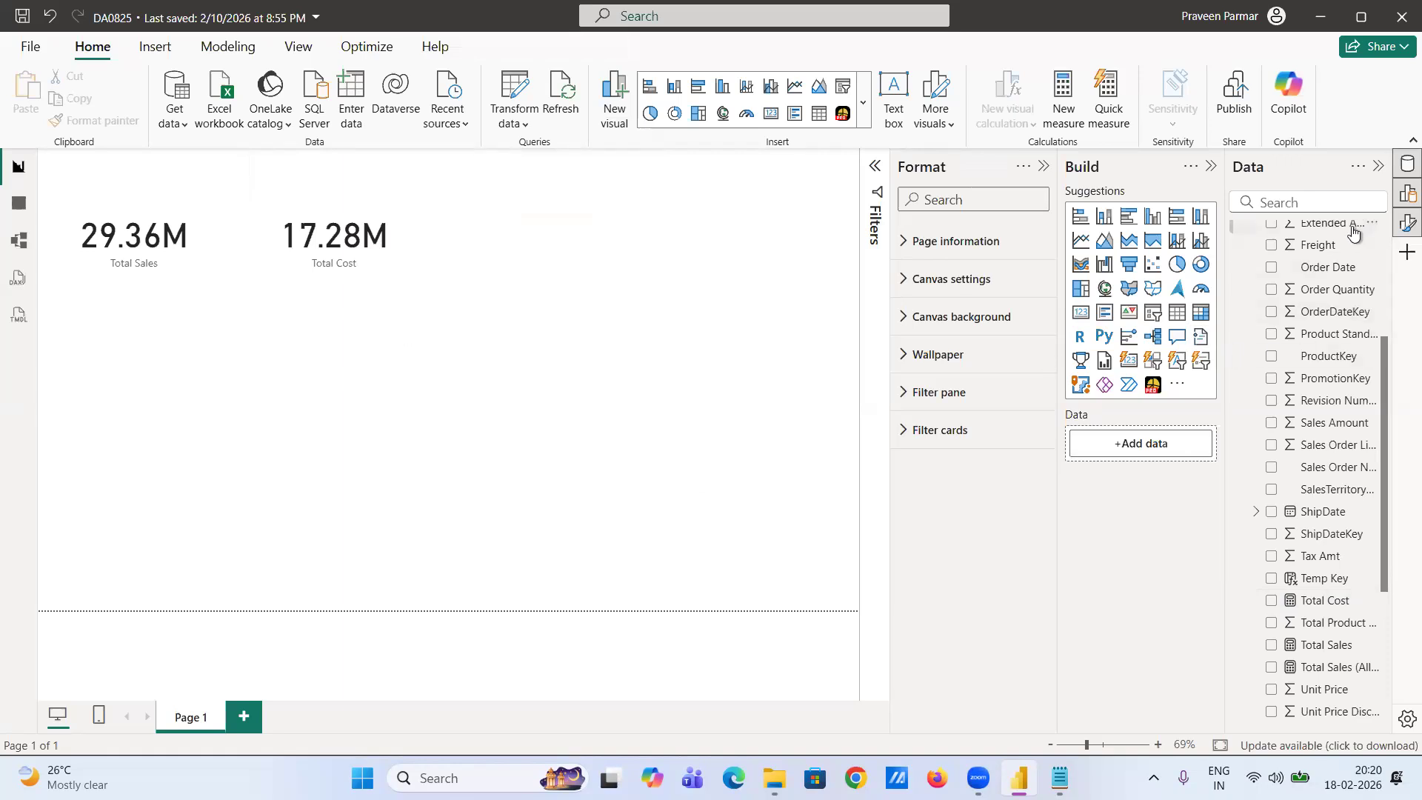
# - Create a Profit measure in the Internet Sales table that subtracts [Total Cost] from [Total Sales]
pyautogui.scroll(3, 1346, 242)
pyautogui.rightClick(1295, 264)
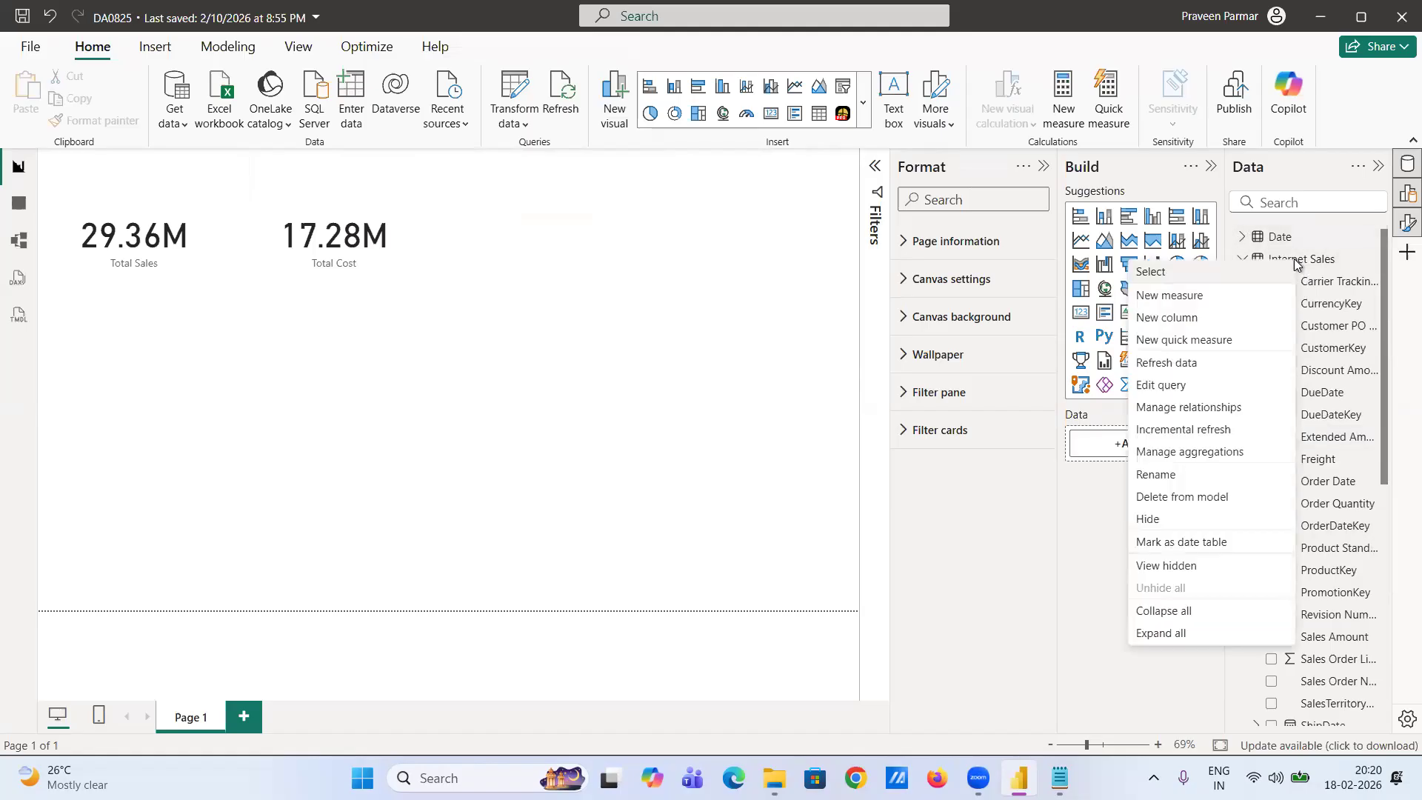
pyautogui.click(1212, 300)
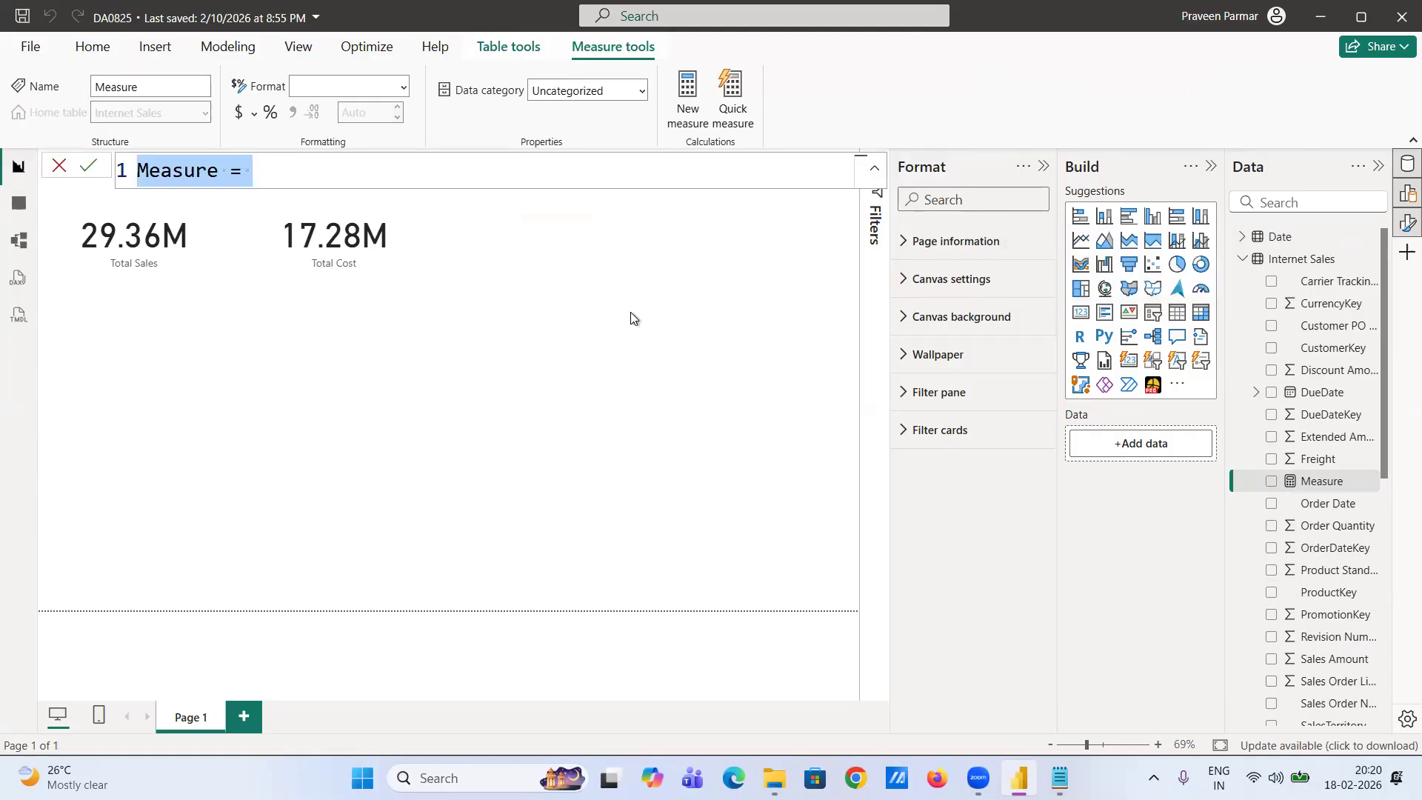
pyautogui.write('P')
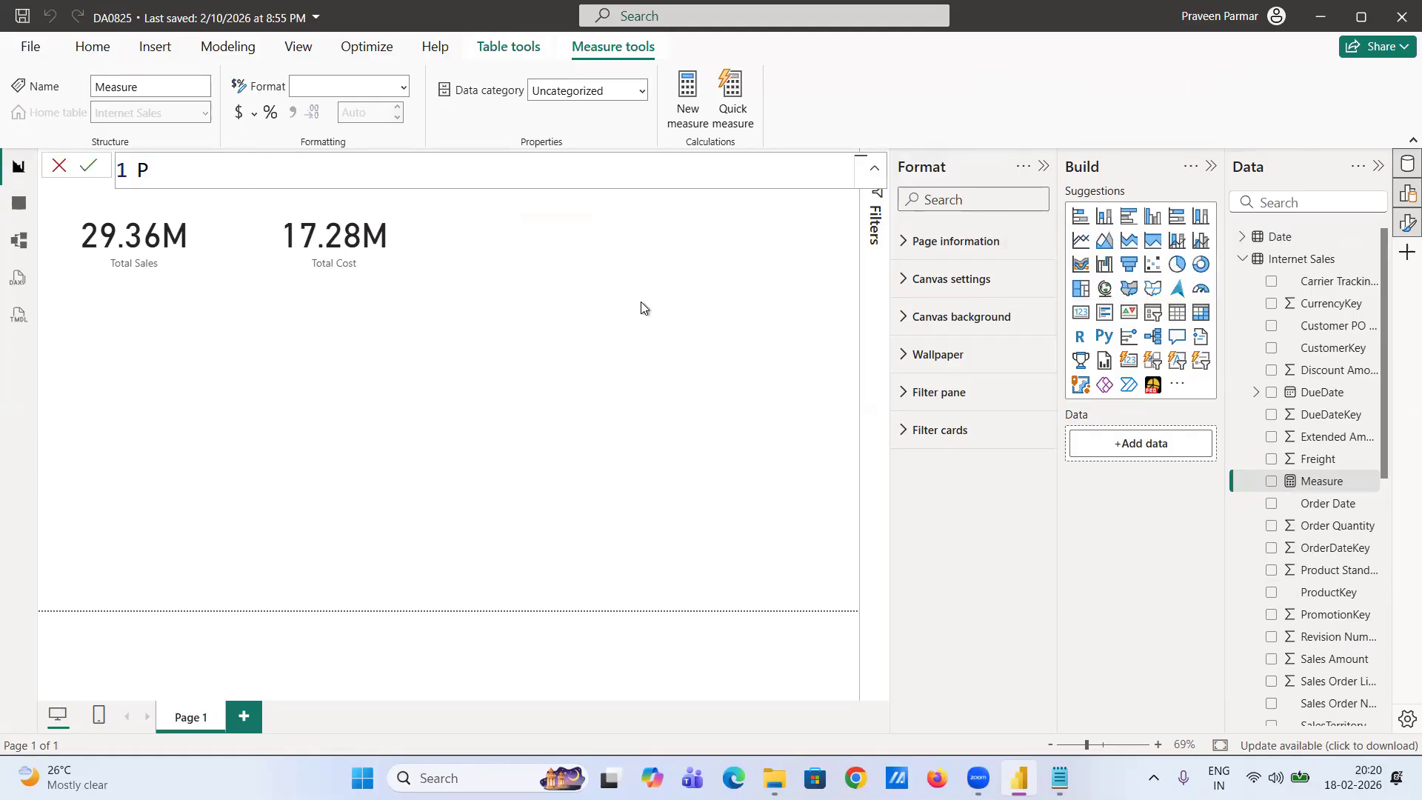
pyautogui.write('rofit = tot')
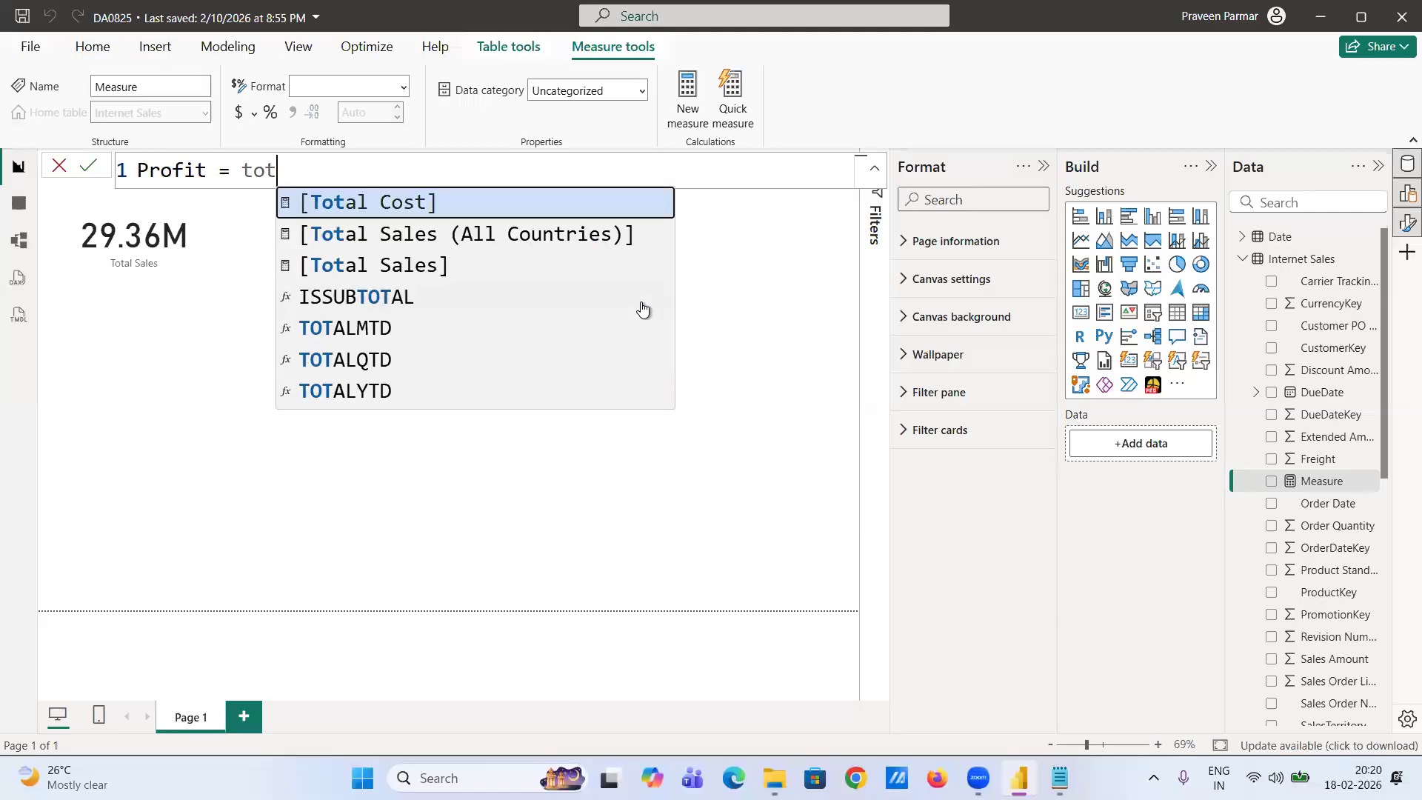
pyautogui.press('Down')
pyautogui.press('Down')
pyautogui.press('Tab')
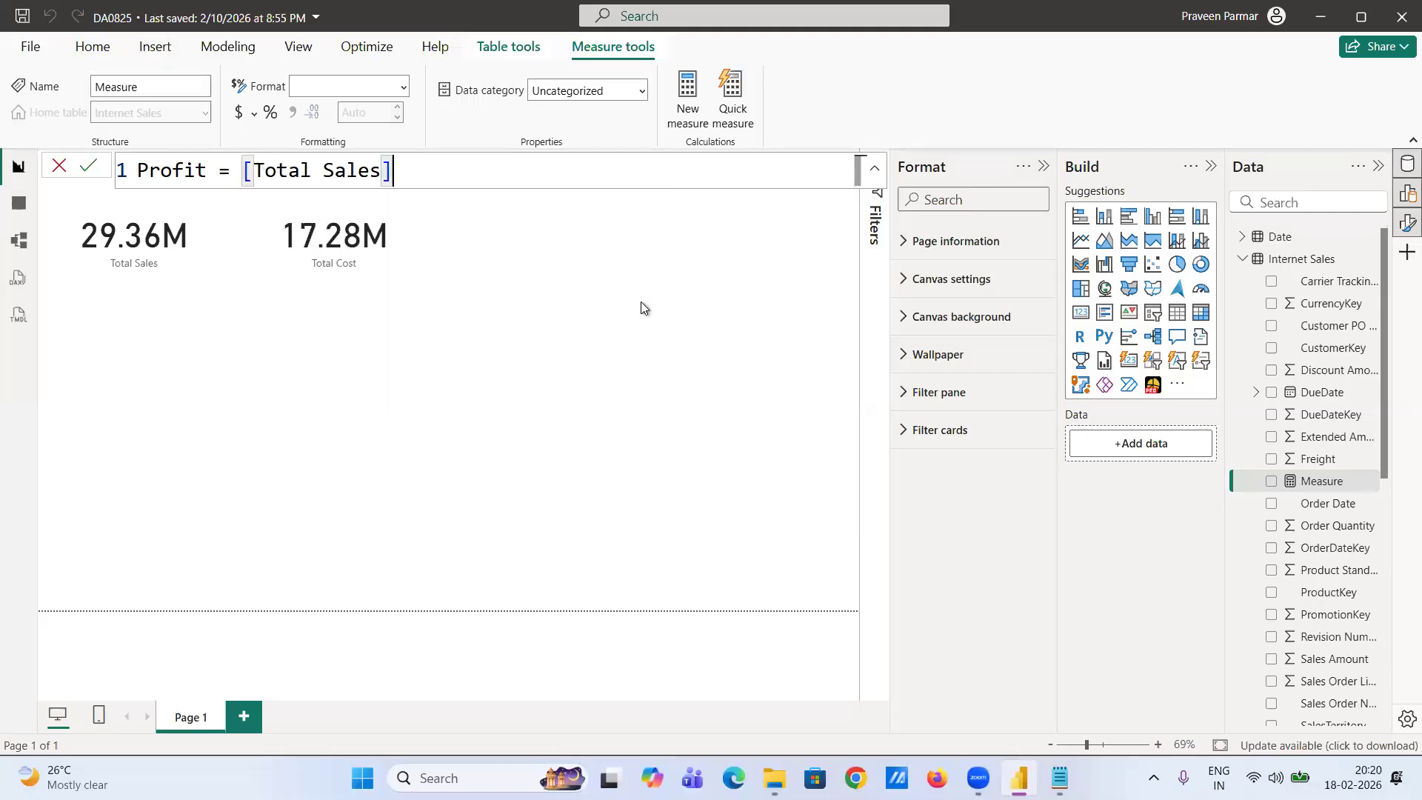
pyautogui.write('- tot')
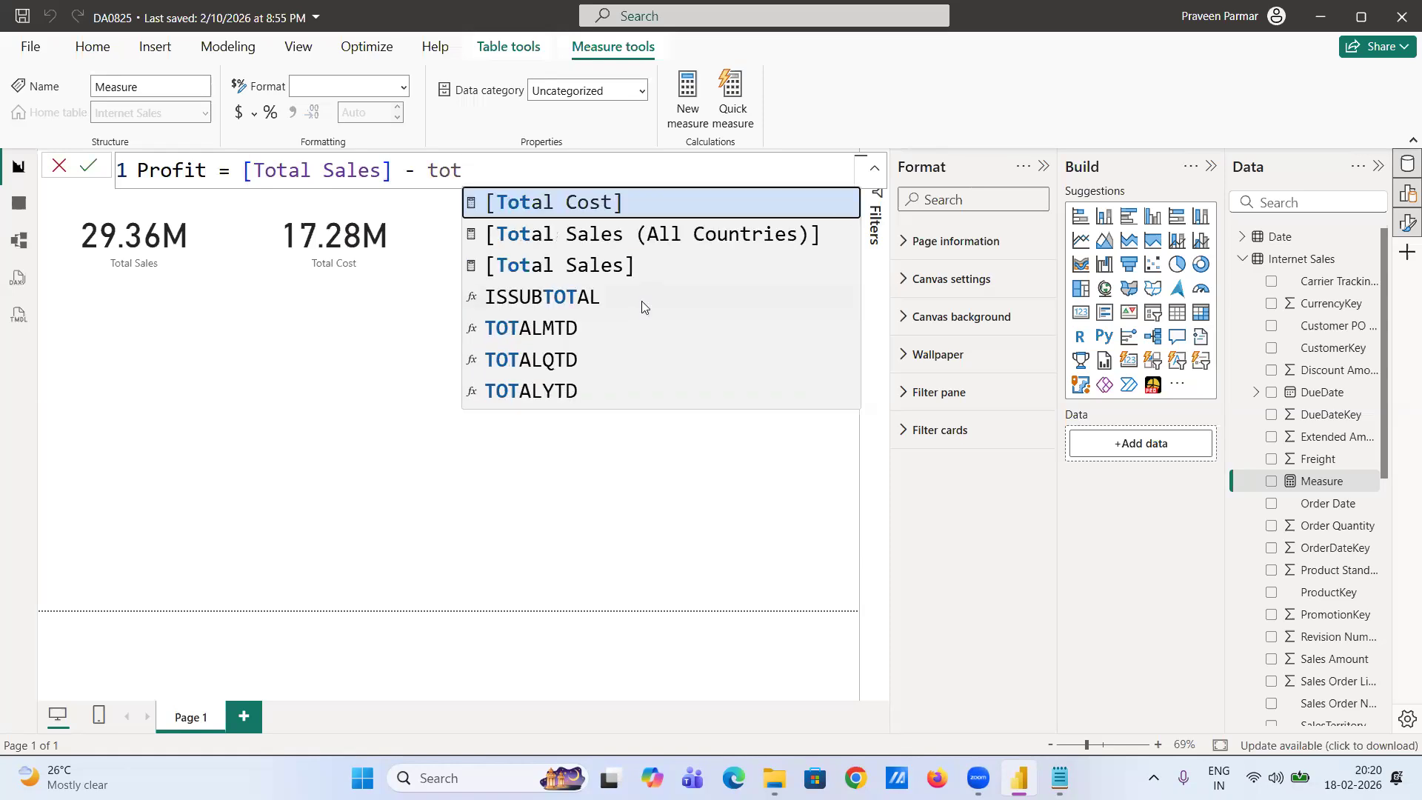
pyautogui.press('Tab')
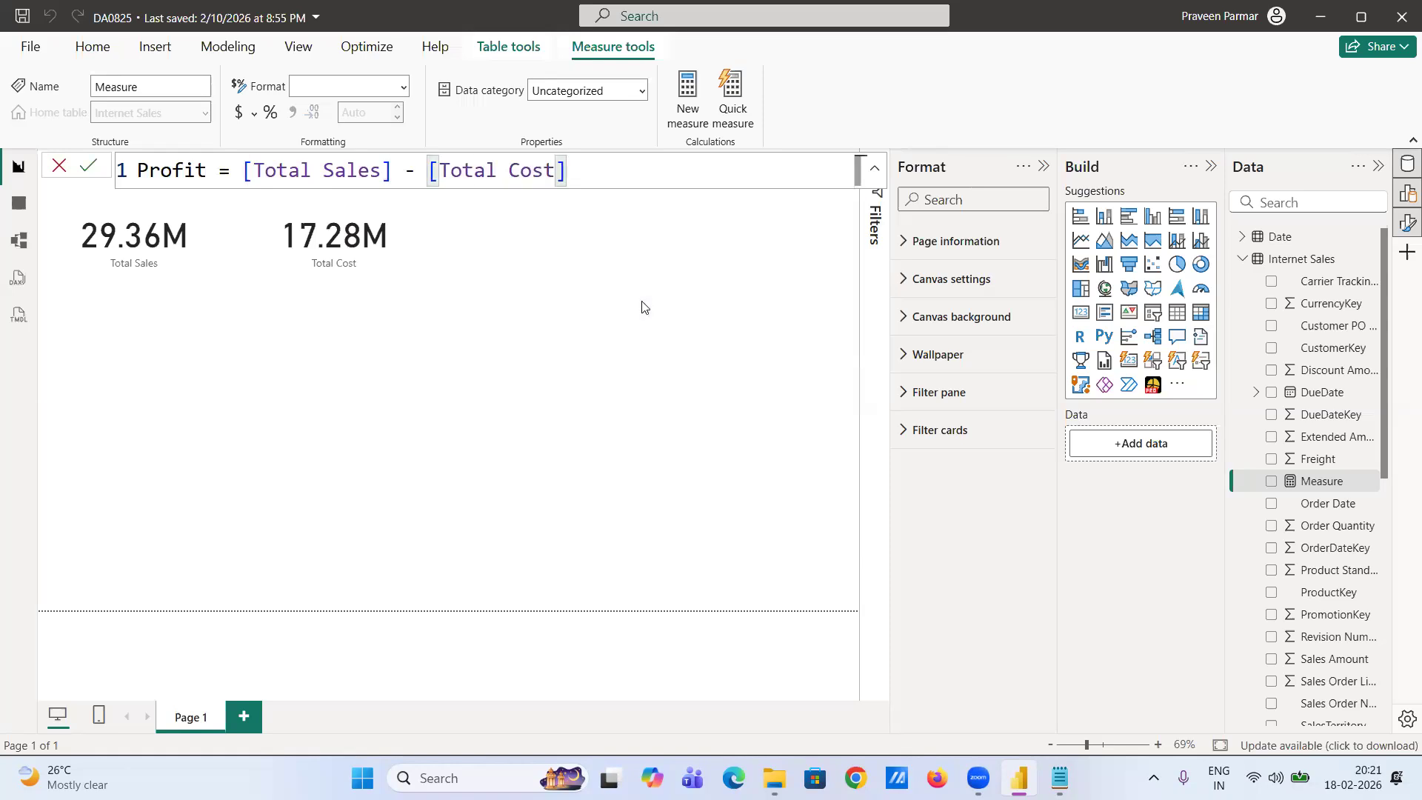
pyautogui.click(89, 166)
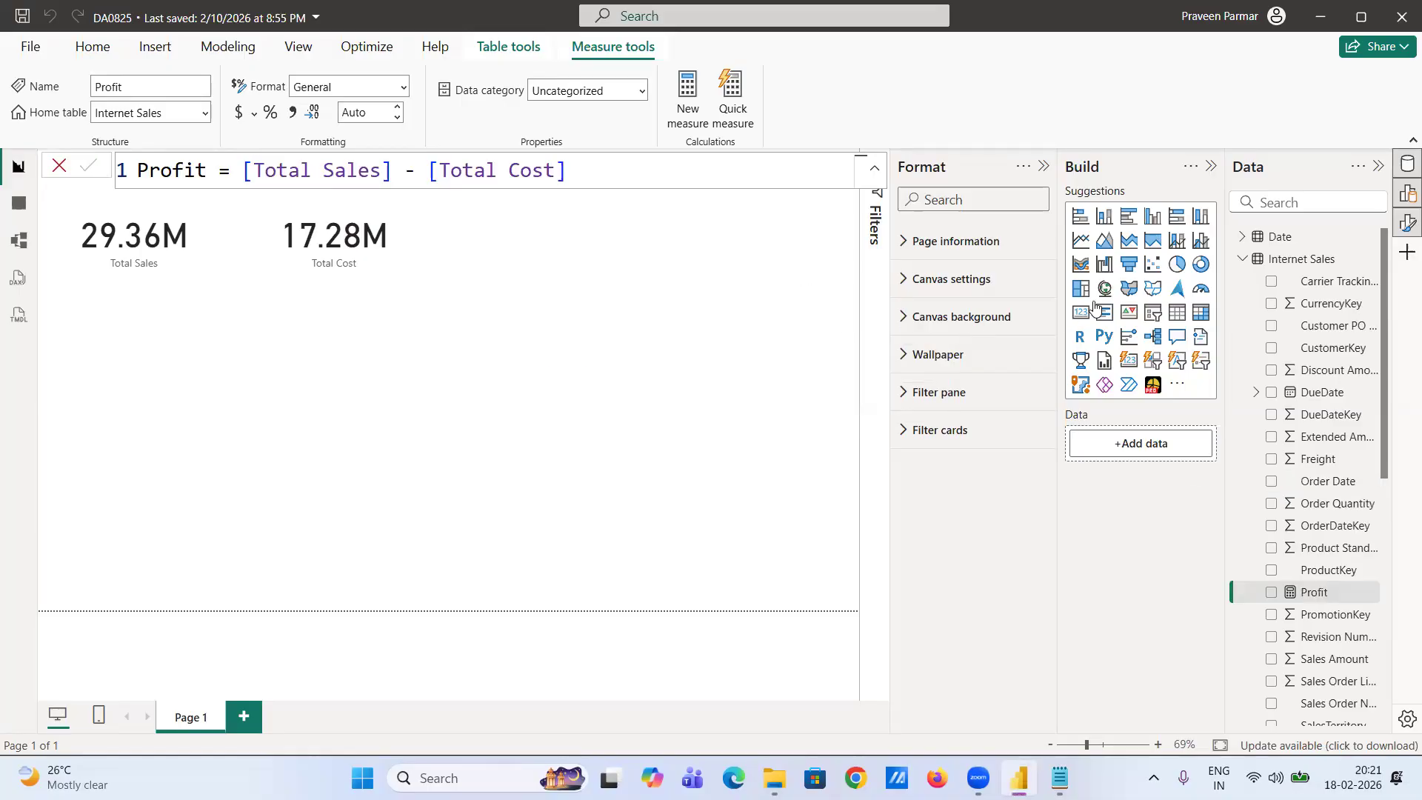
# - Add a card visual showing the Profit measure beside the Total Cost card
pyautogui.moveTo(1082, 315); pyautogui.dragTo(584, 238)
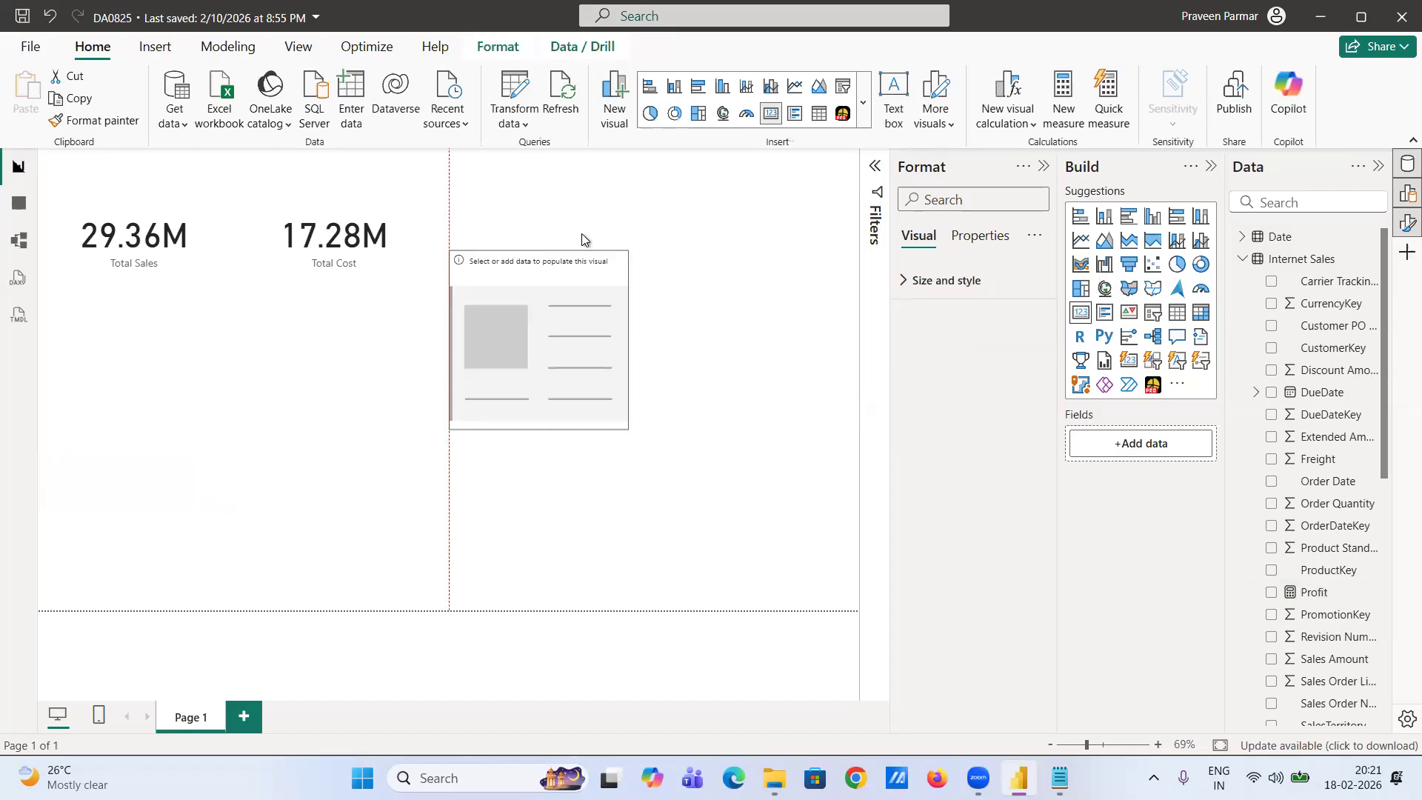
pyautogui.click(1271, 593)
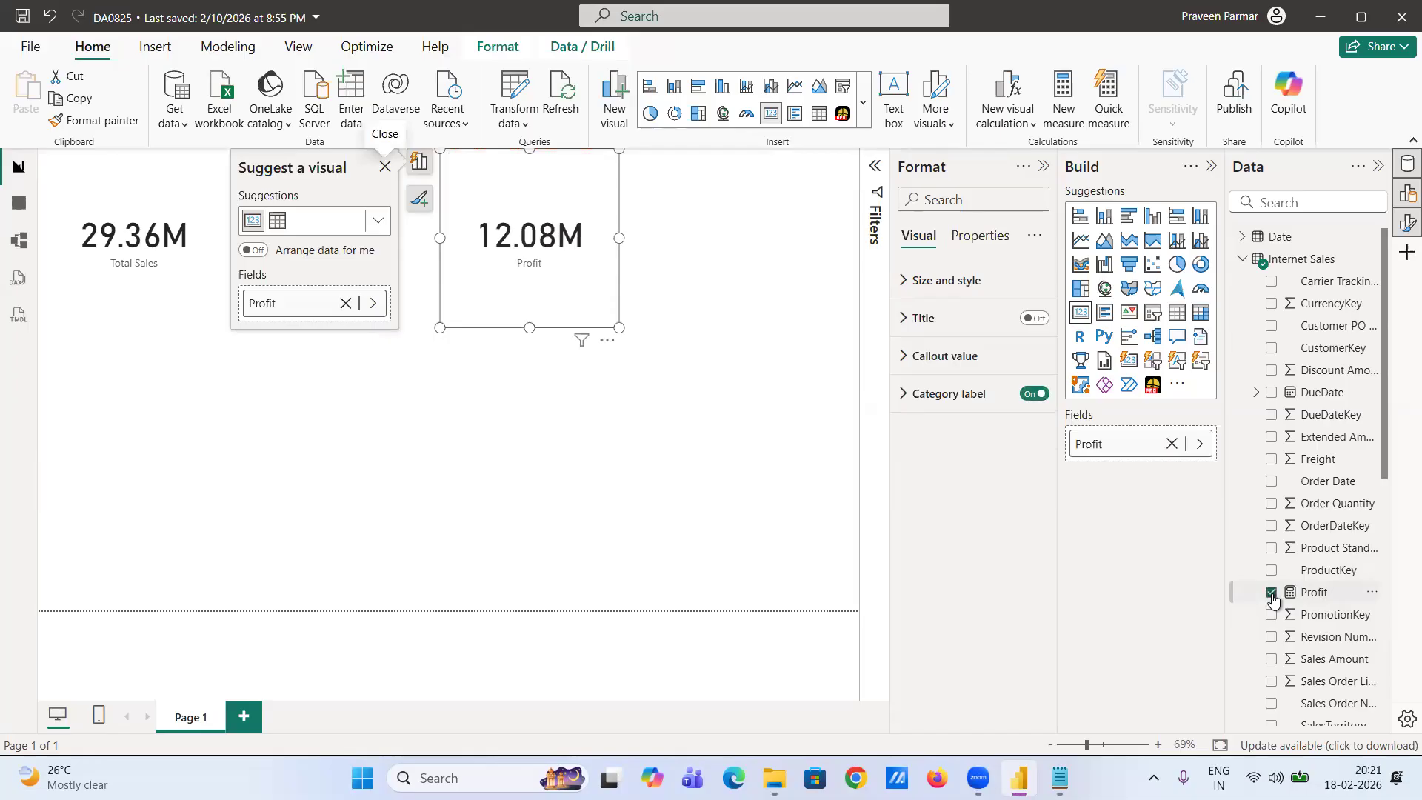
pyautogui.click(384, 170)
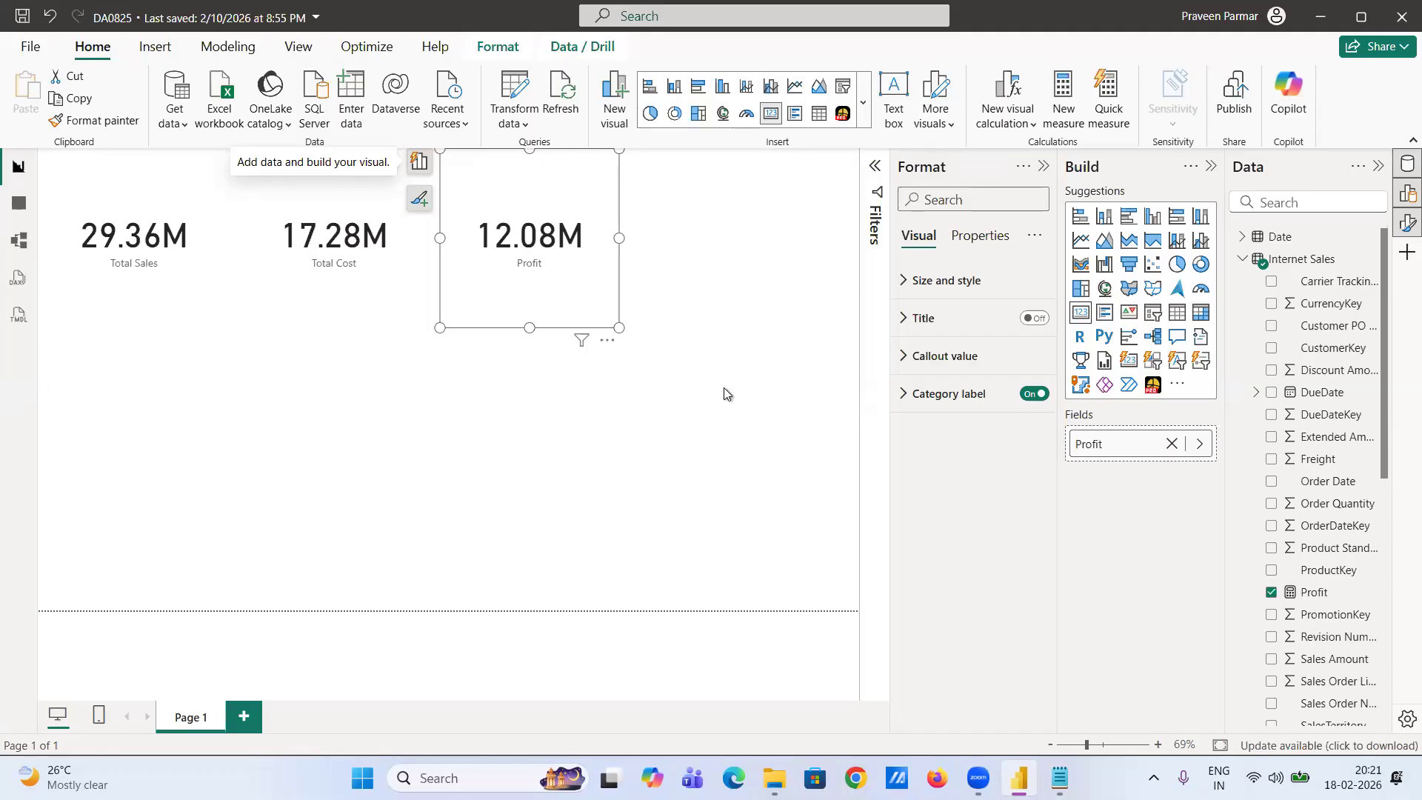
# - Check the Profit Margin formula in the DAX Workshop Code Examples_v2 notes in Notepad, then start a Profit Margin measure in the report's Internet Sales table
pyautogui.hotkey('alt', 'Tab')
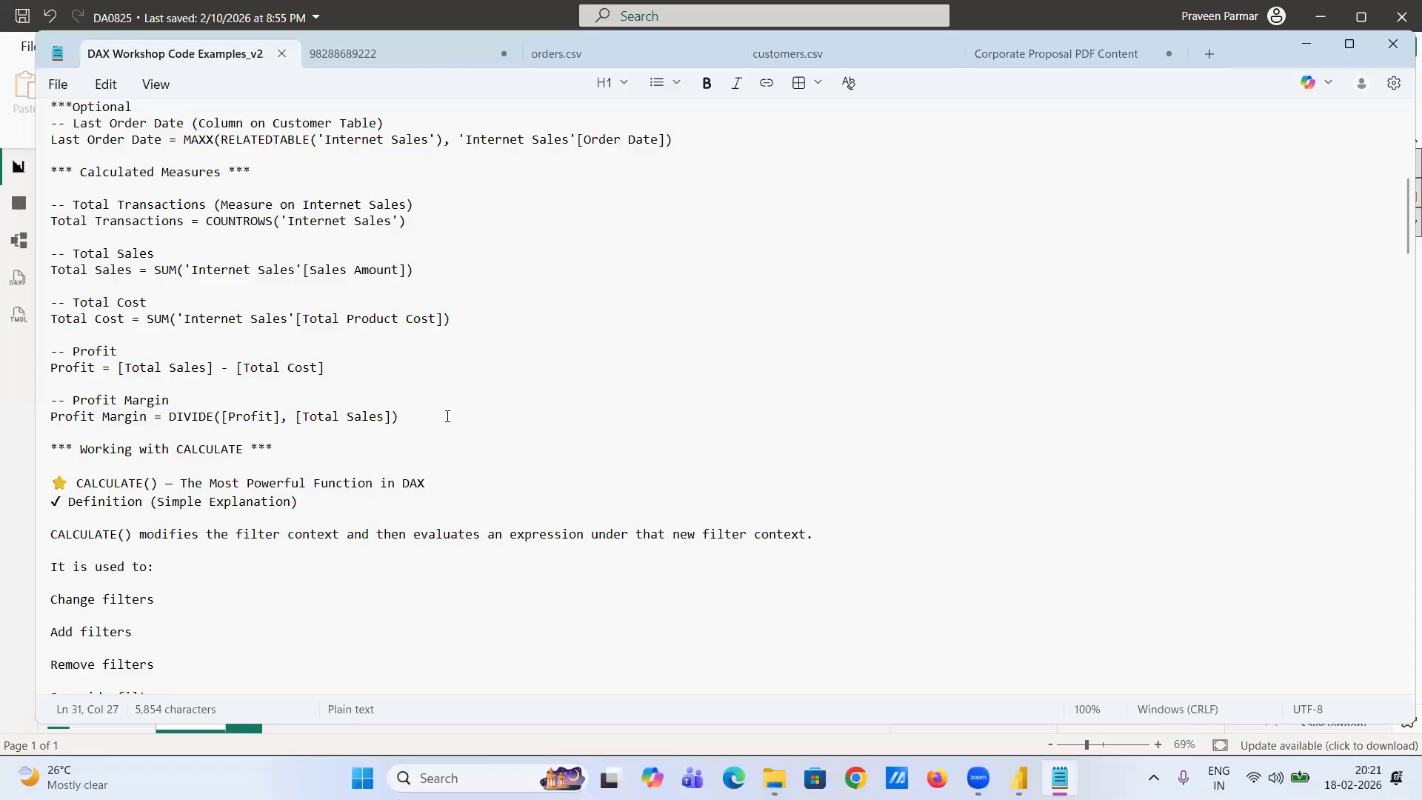
pyautogui.hotkey('alt', 'Tab')
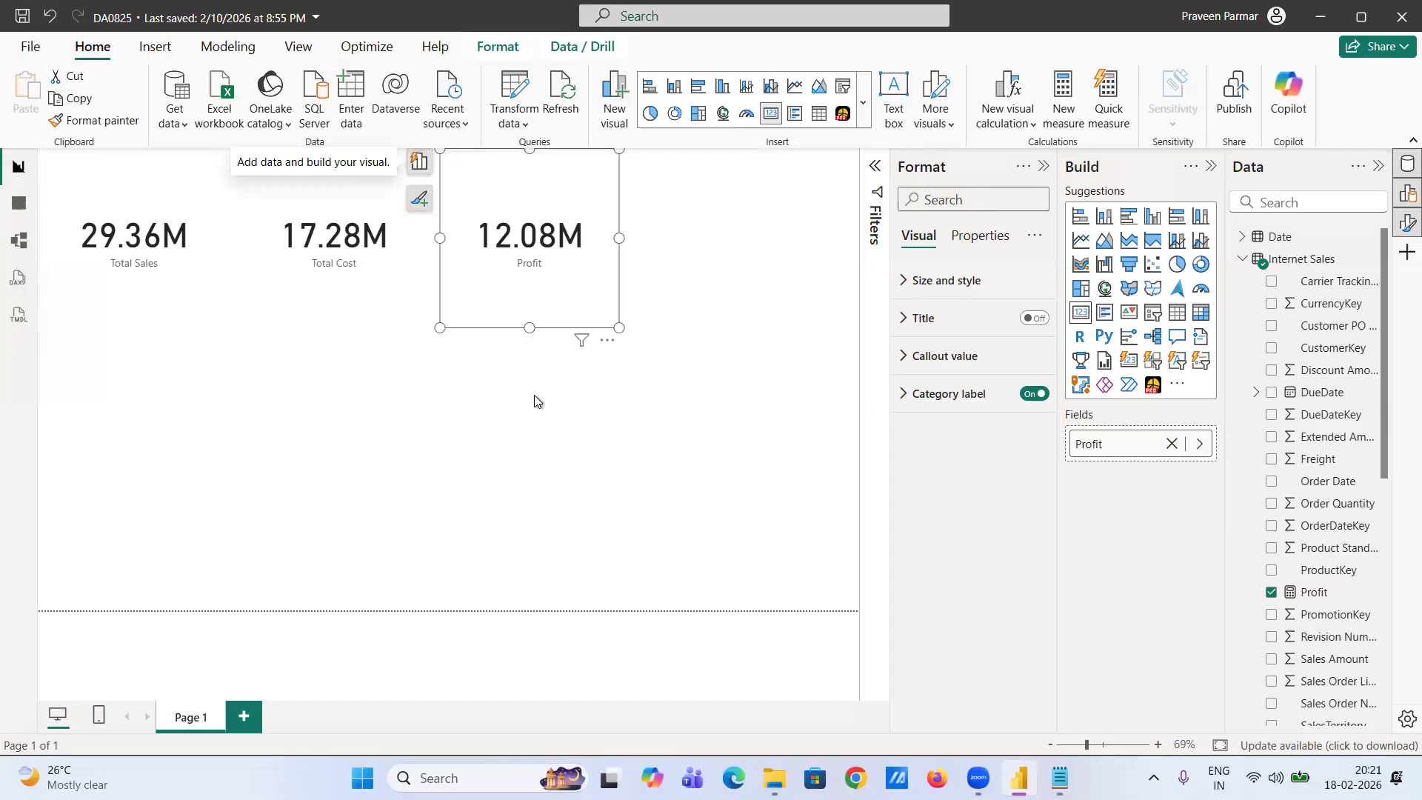
pyautogui.click(739, 335)
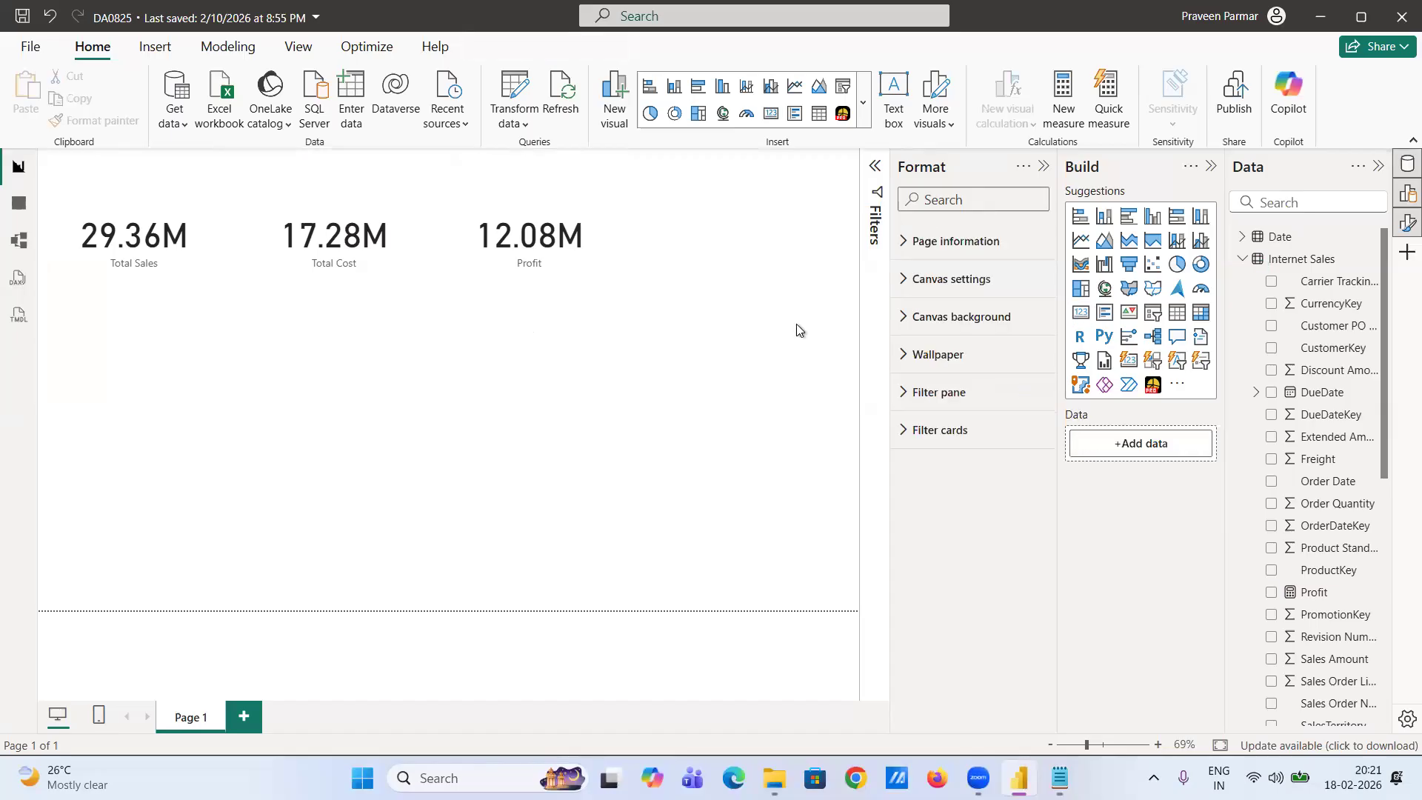
pyautogui.rightClick(1285, 259)
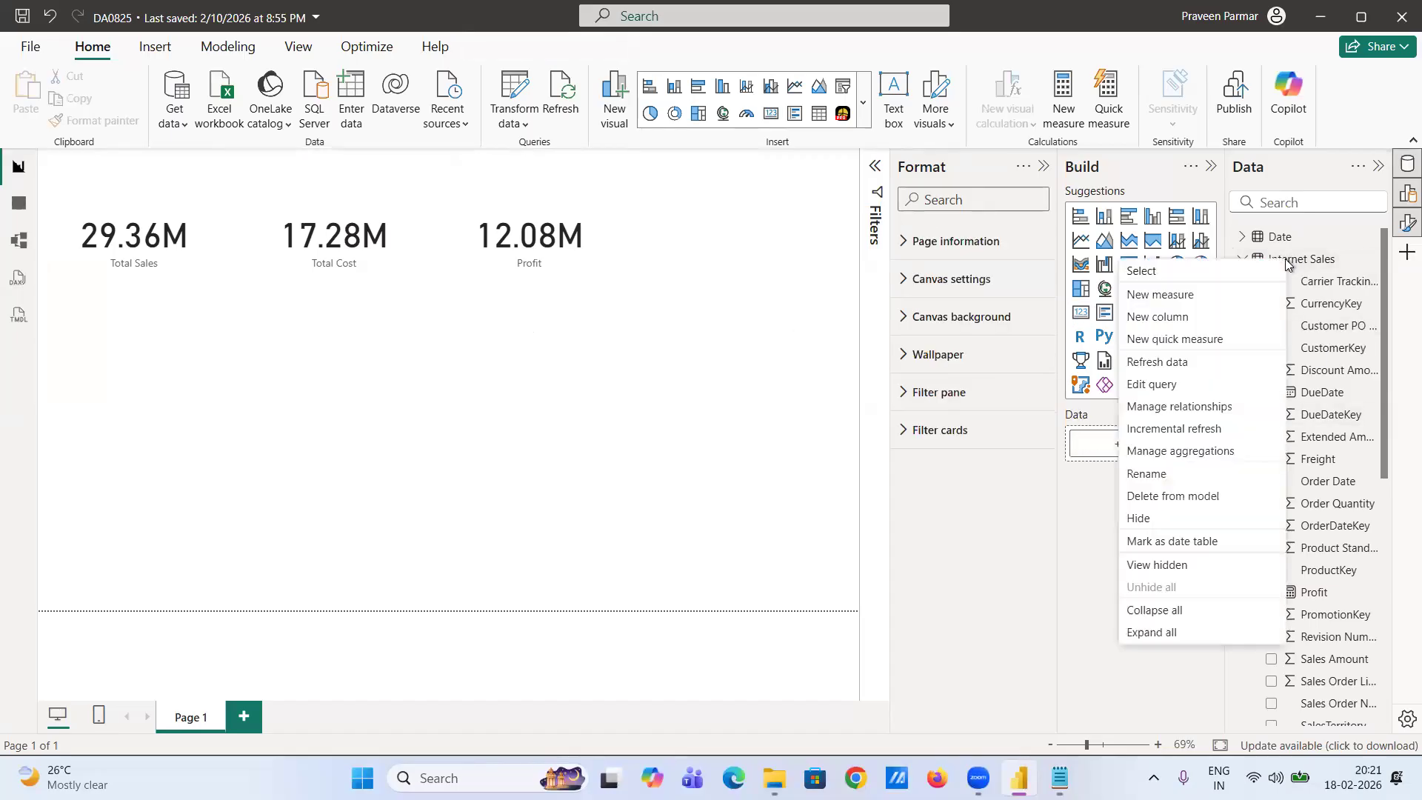
pyautogui.click(1214, 296)
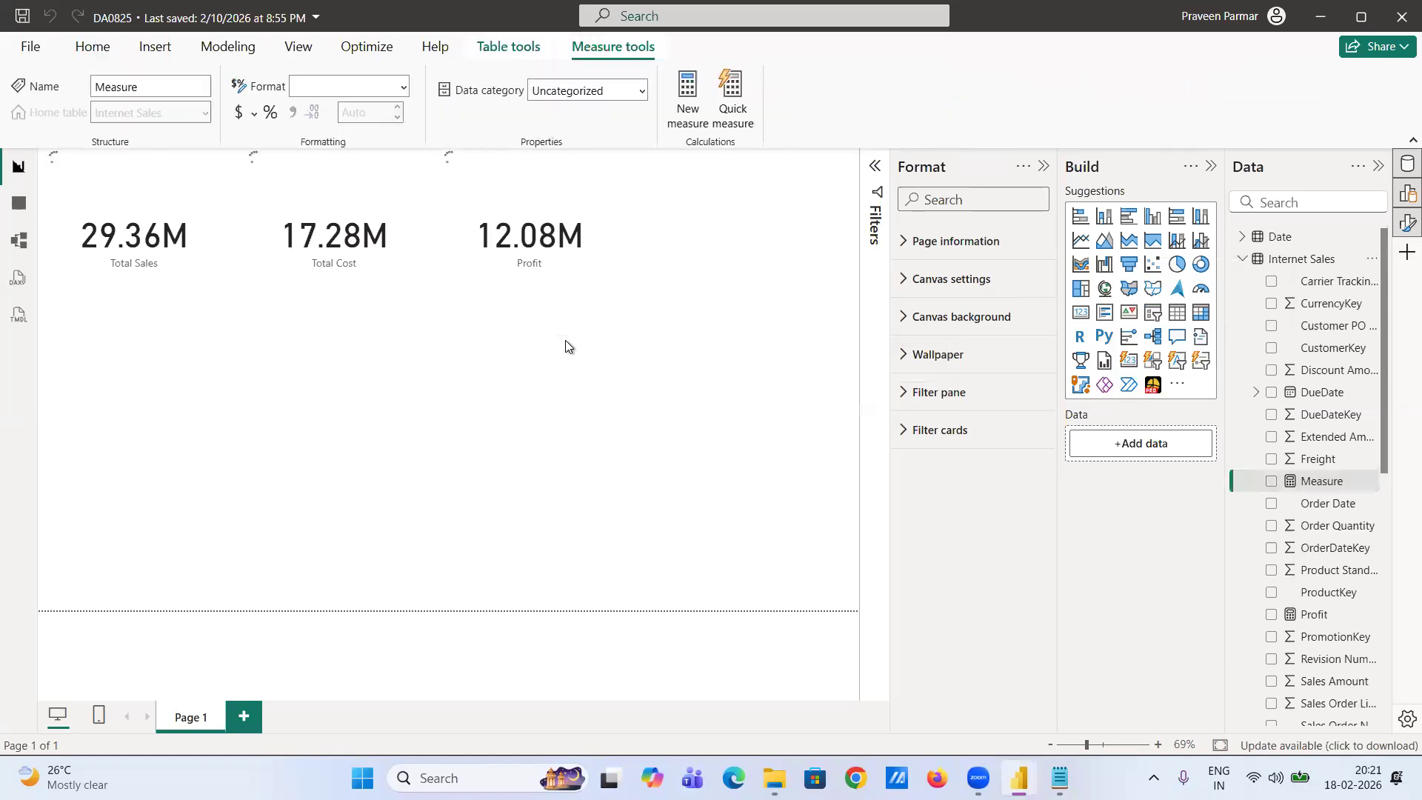
pyautogui.write('Proft')
pyautogui.press('BackSpace')
pyautogui.write('it Margin = ')
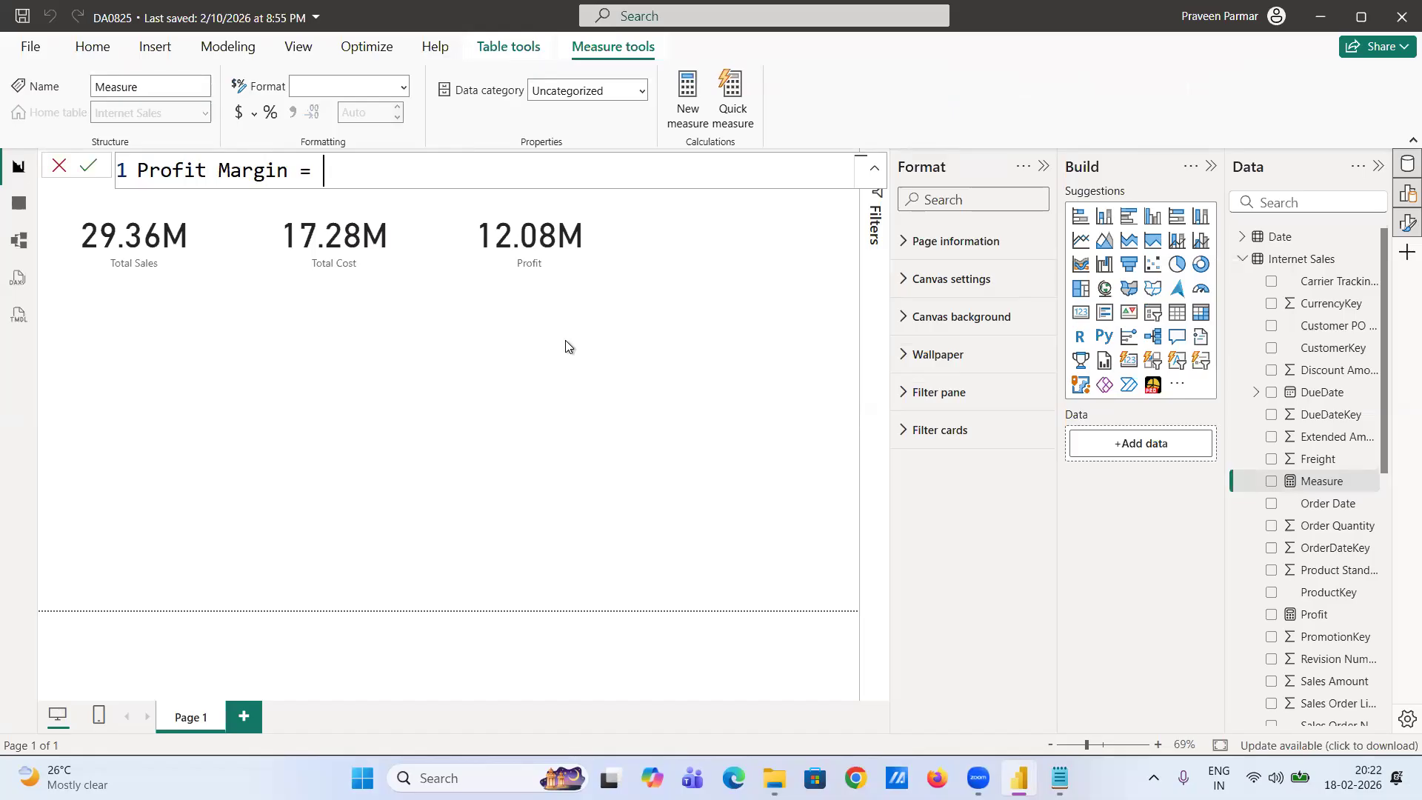
# - Complete the Profit Margin measure as DIVIDE([Profit], [Total Sales]) and commit it
pyautogui.write('div')
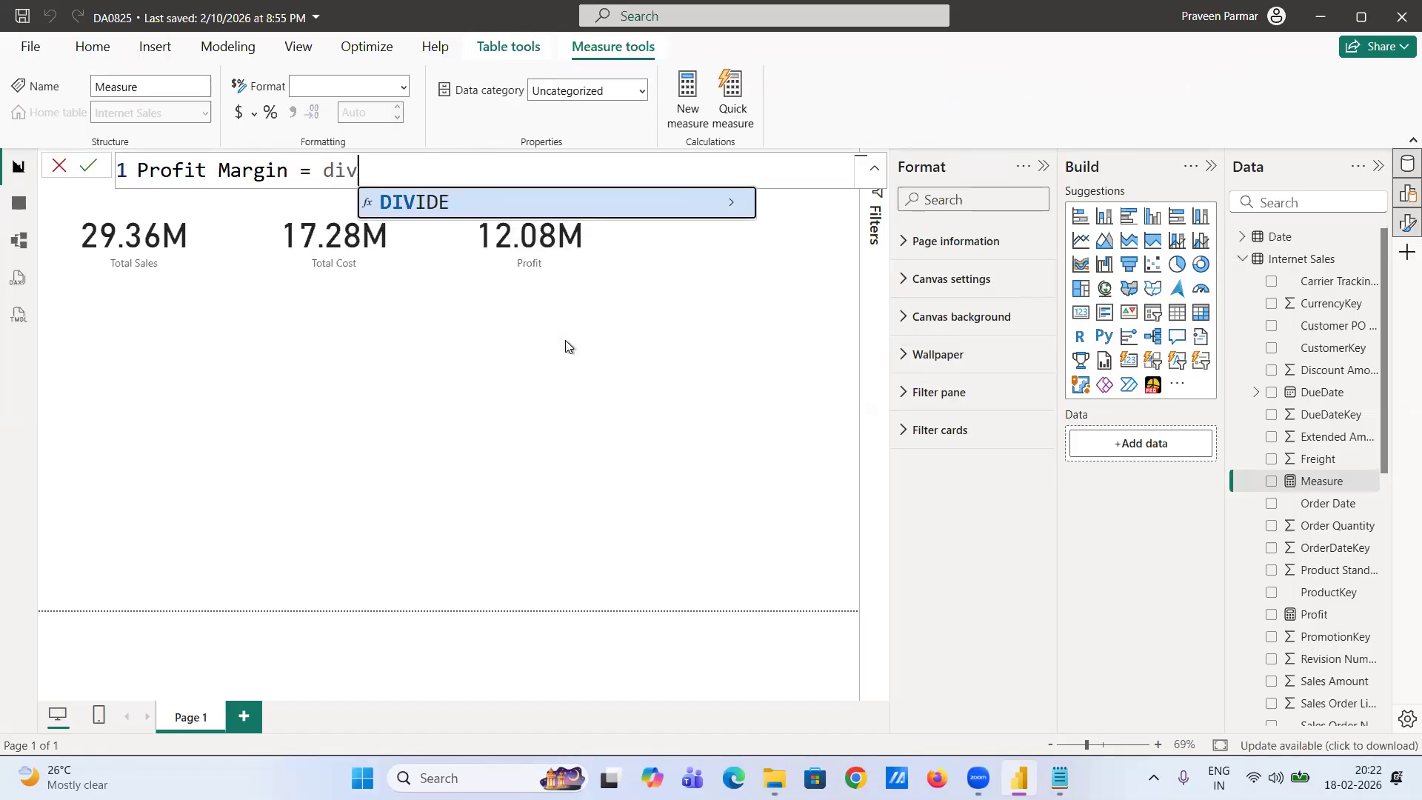
pyautogui.press('Tab')
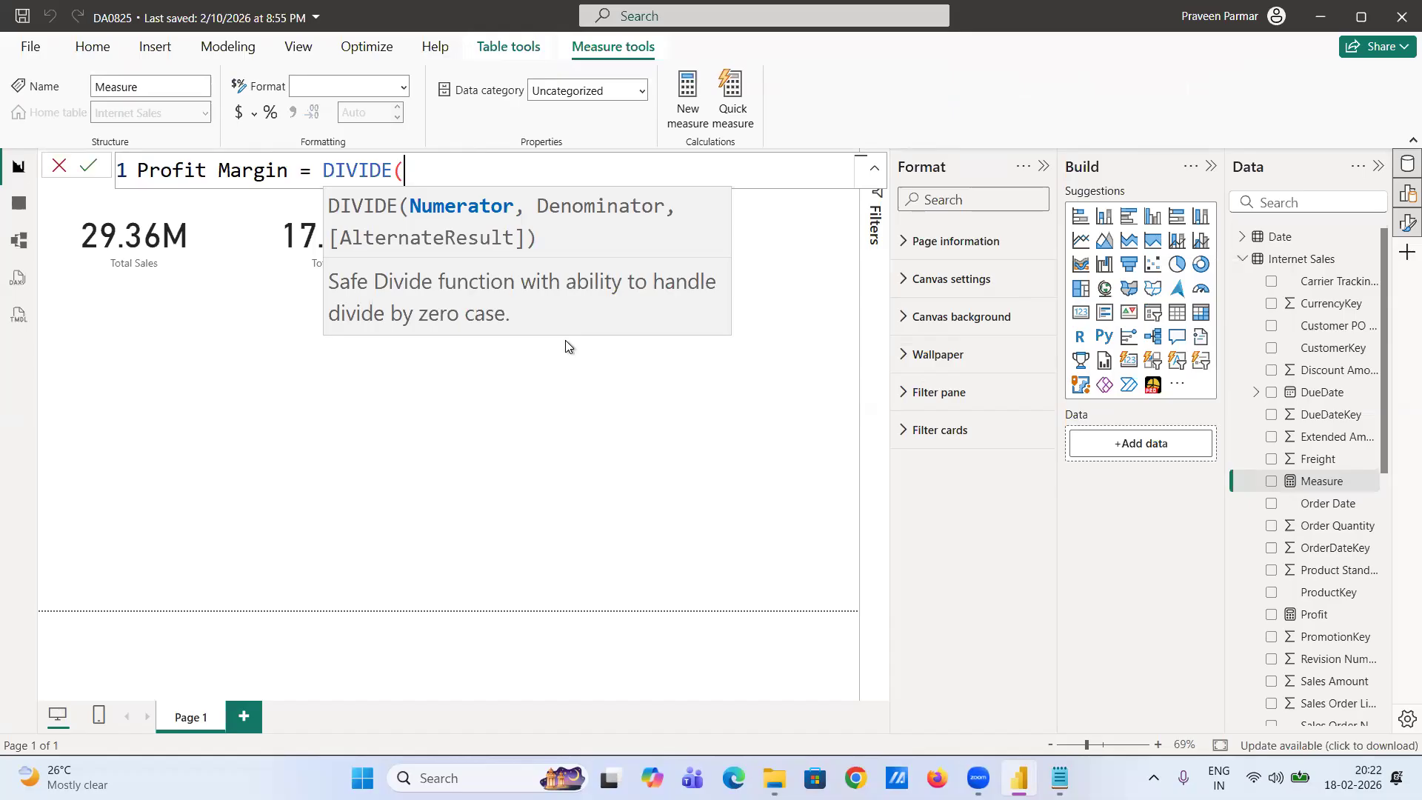
pyautogui.write('prof')
pyautogui.press('Tab')
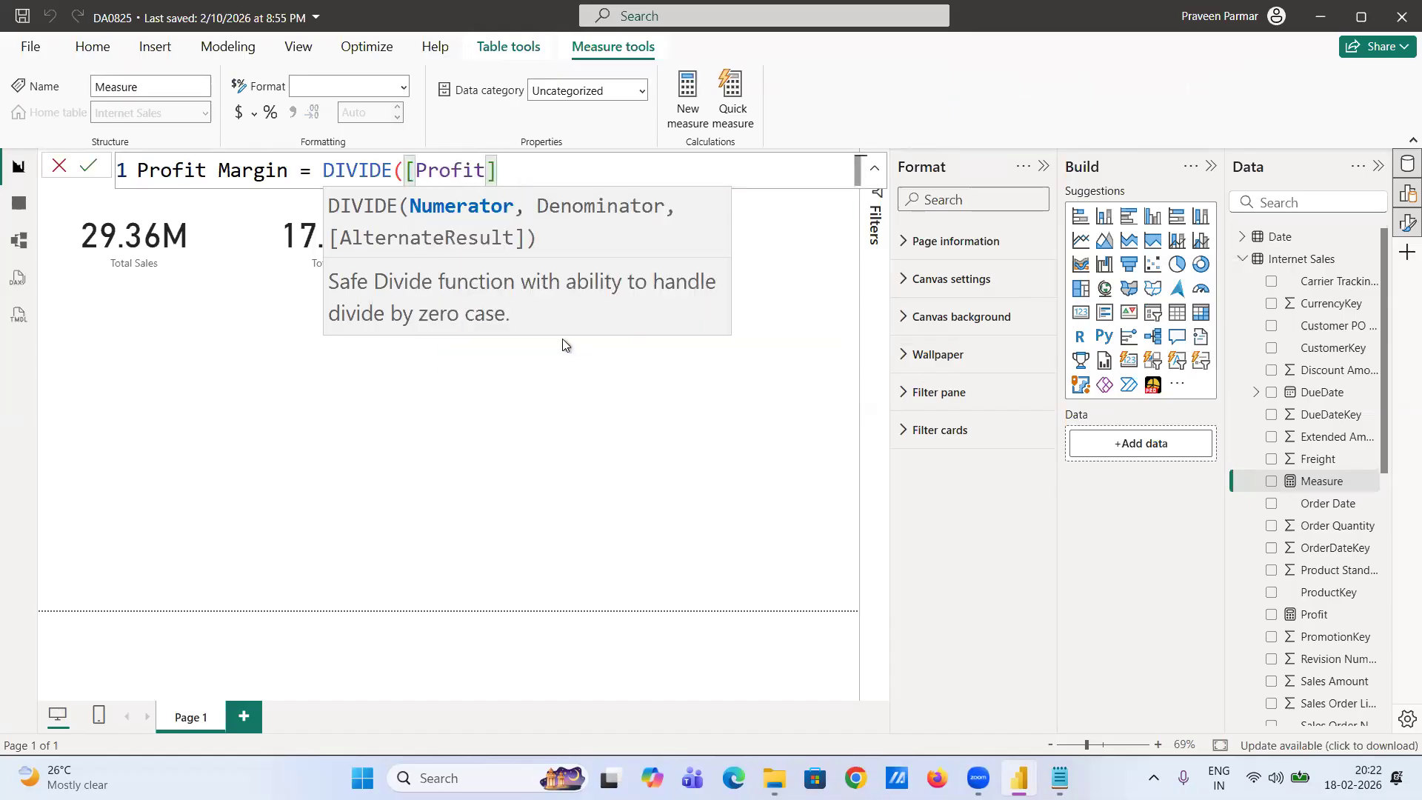
pyautogui.write(',')
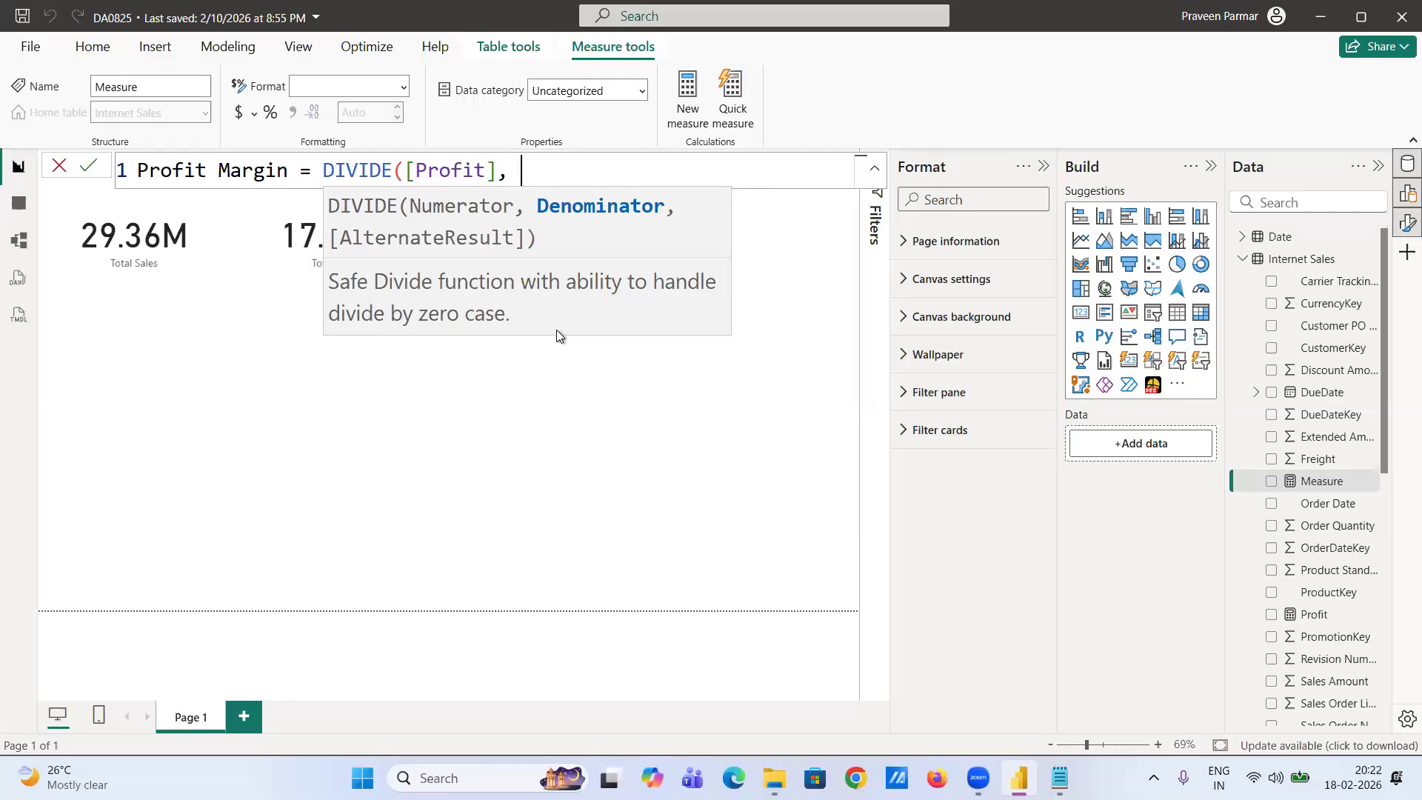
pyautogui.write('tot')
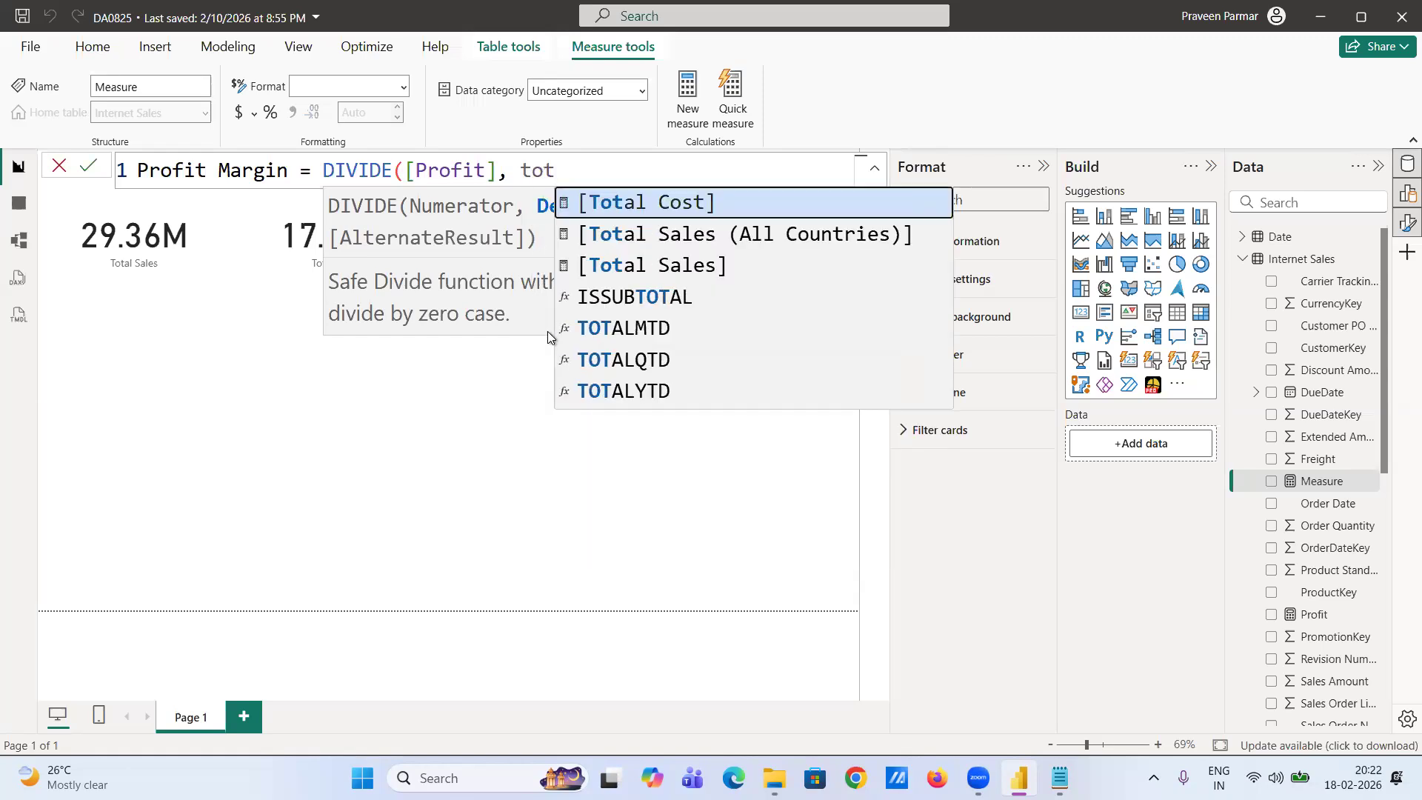
pyautogui.press('Down')
pyautogui.press('Down')
pyautogui.press('Tab')
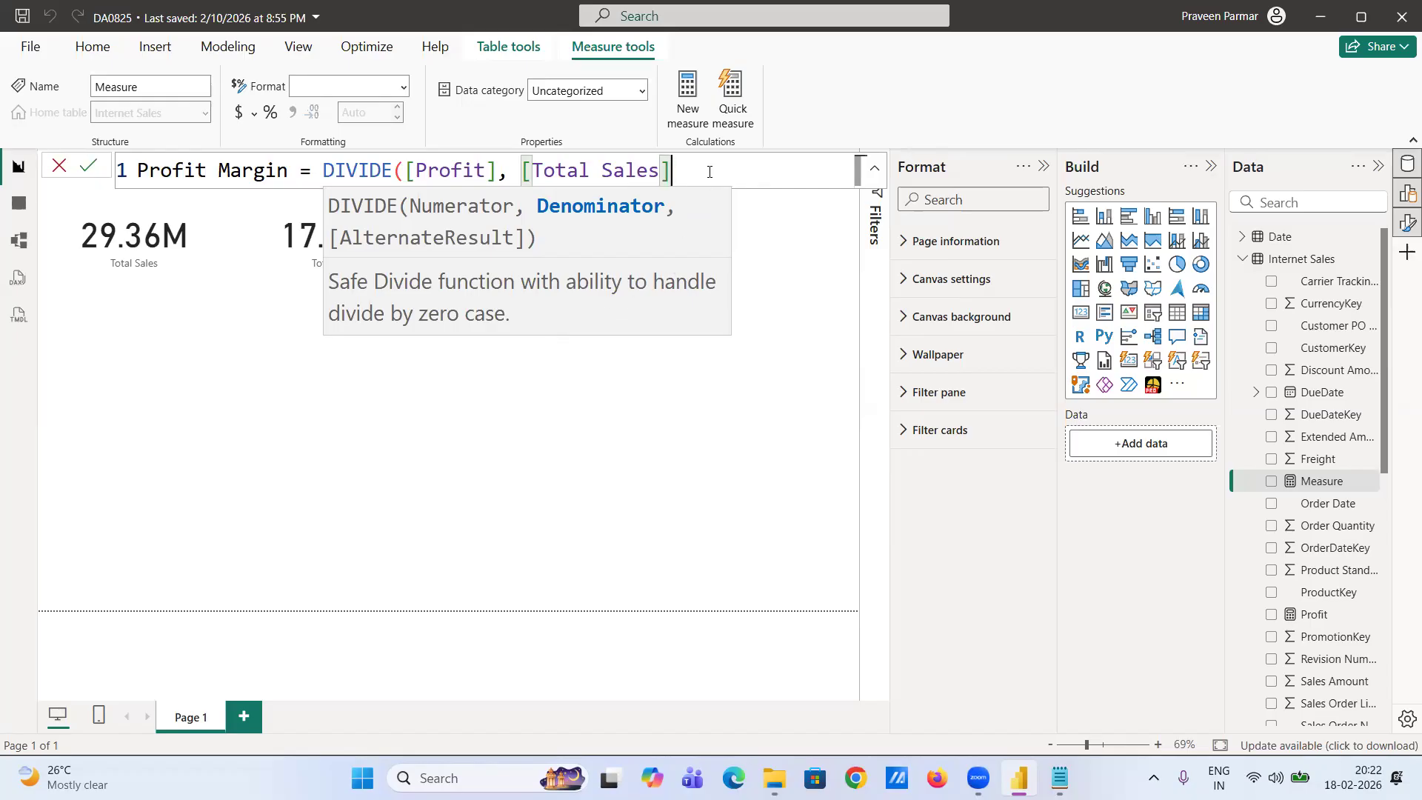
pyautogui.click(272, 119)
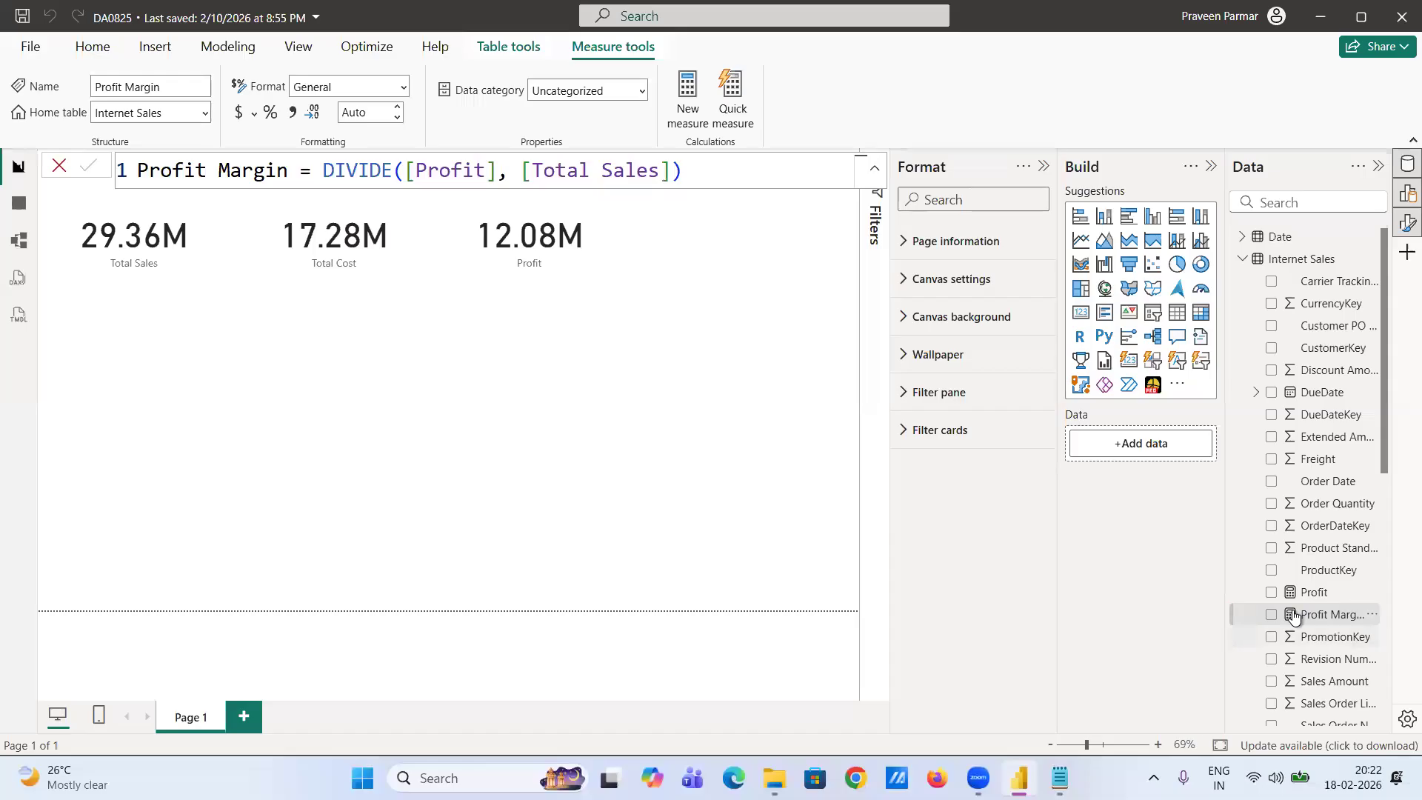
# - Add a card visual showing the Profit Margin measure beside the Profit card
pyautogui.click(1081, 321)
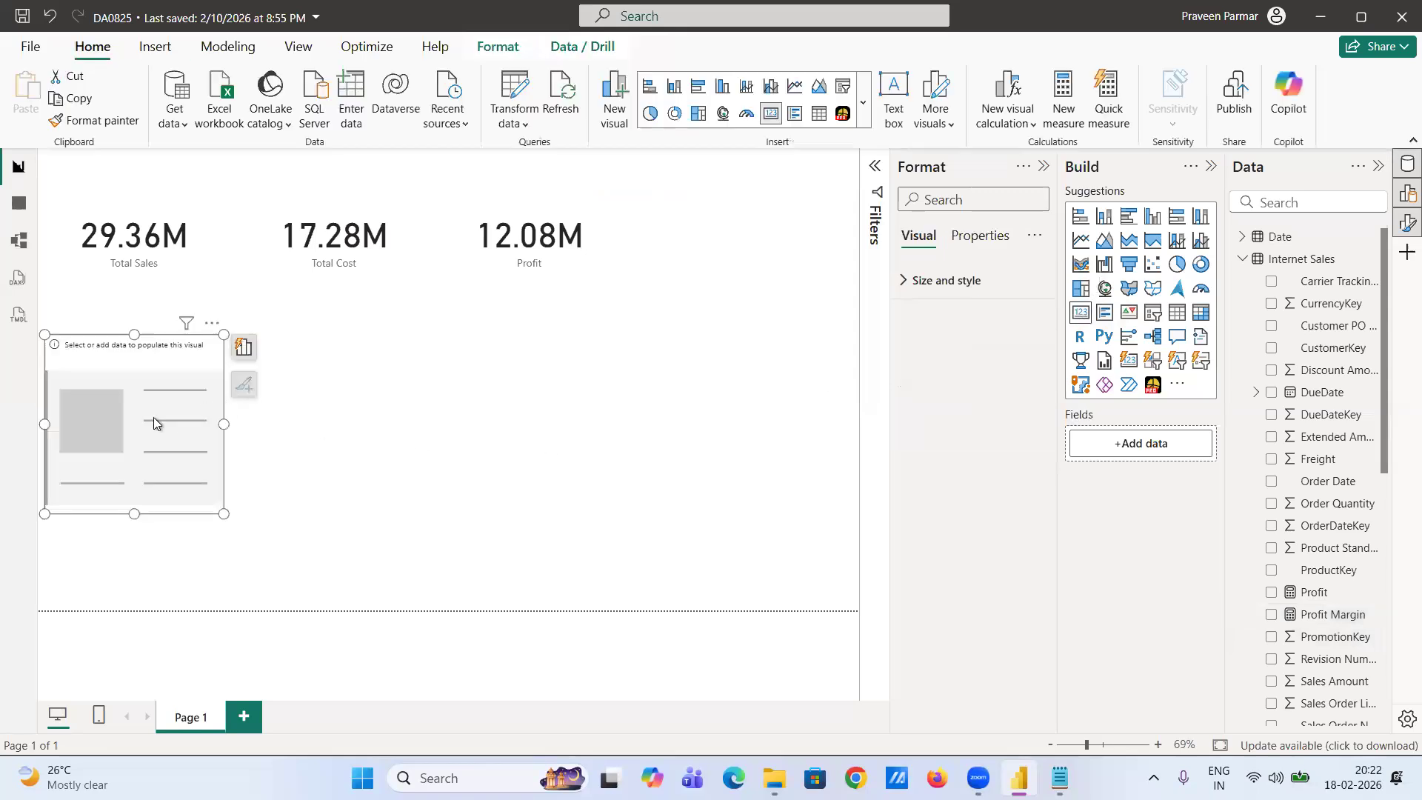
pyautogui.moveTo(153, 416); pyautogui.dragTo(509, 427)
pyautogui.moveTo(827, 227); pyautogui.dragTo(739, 225)
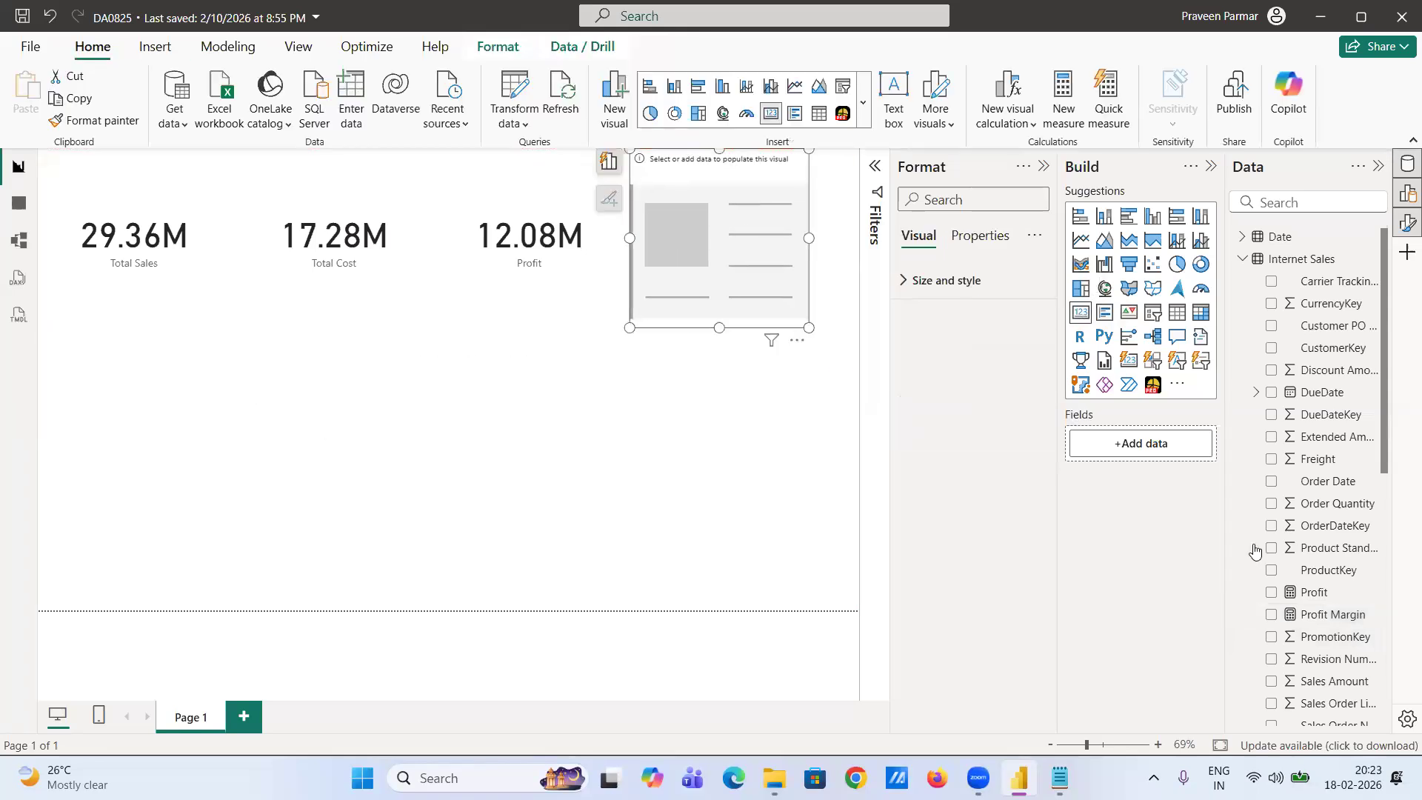
pyautogui.click(1271, 615)
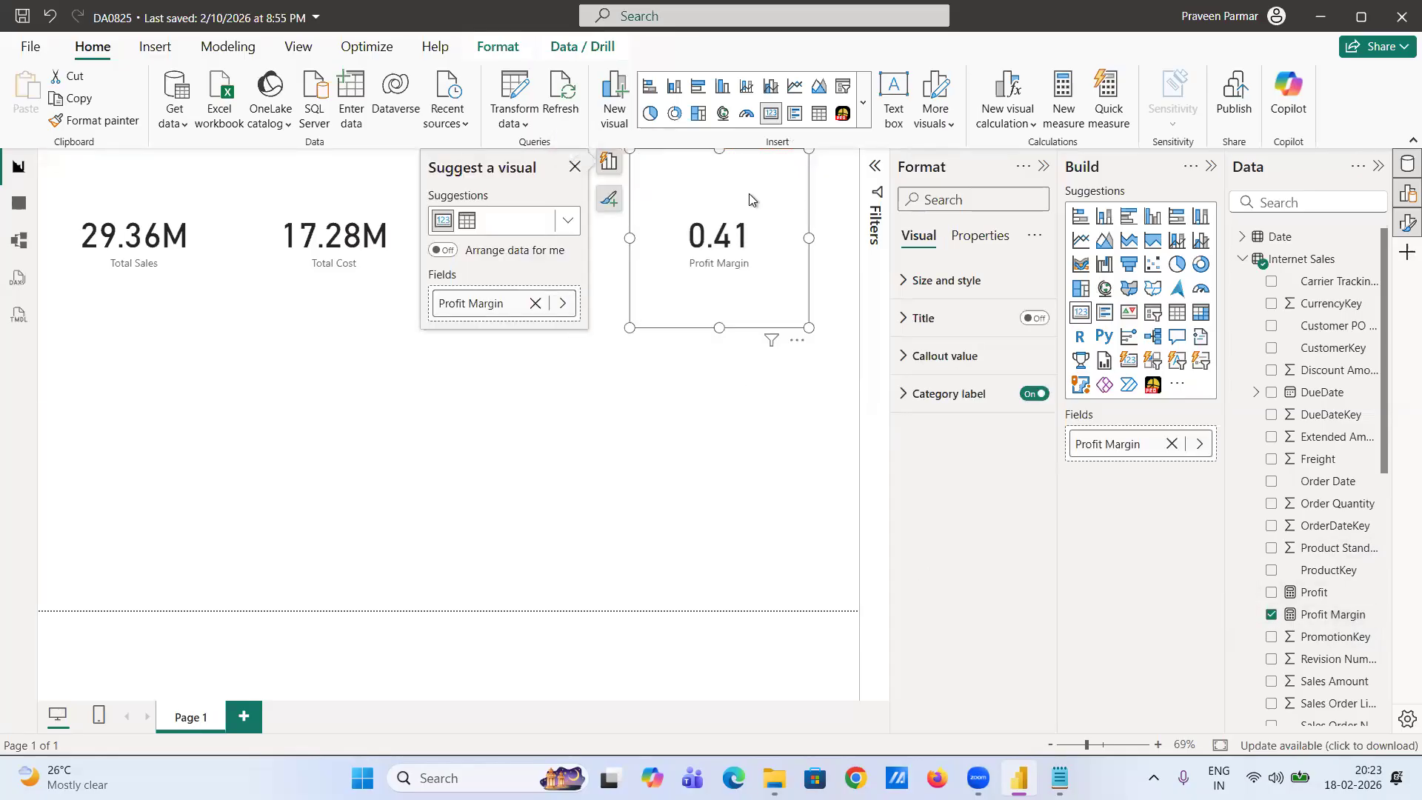
# - Format the Profit Margin measure as a percentage
pyautogui.click(1331, 616)
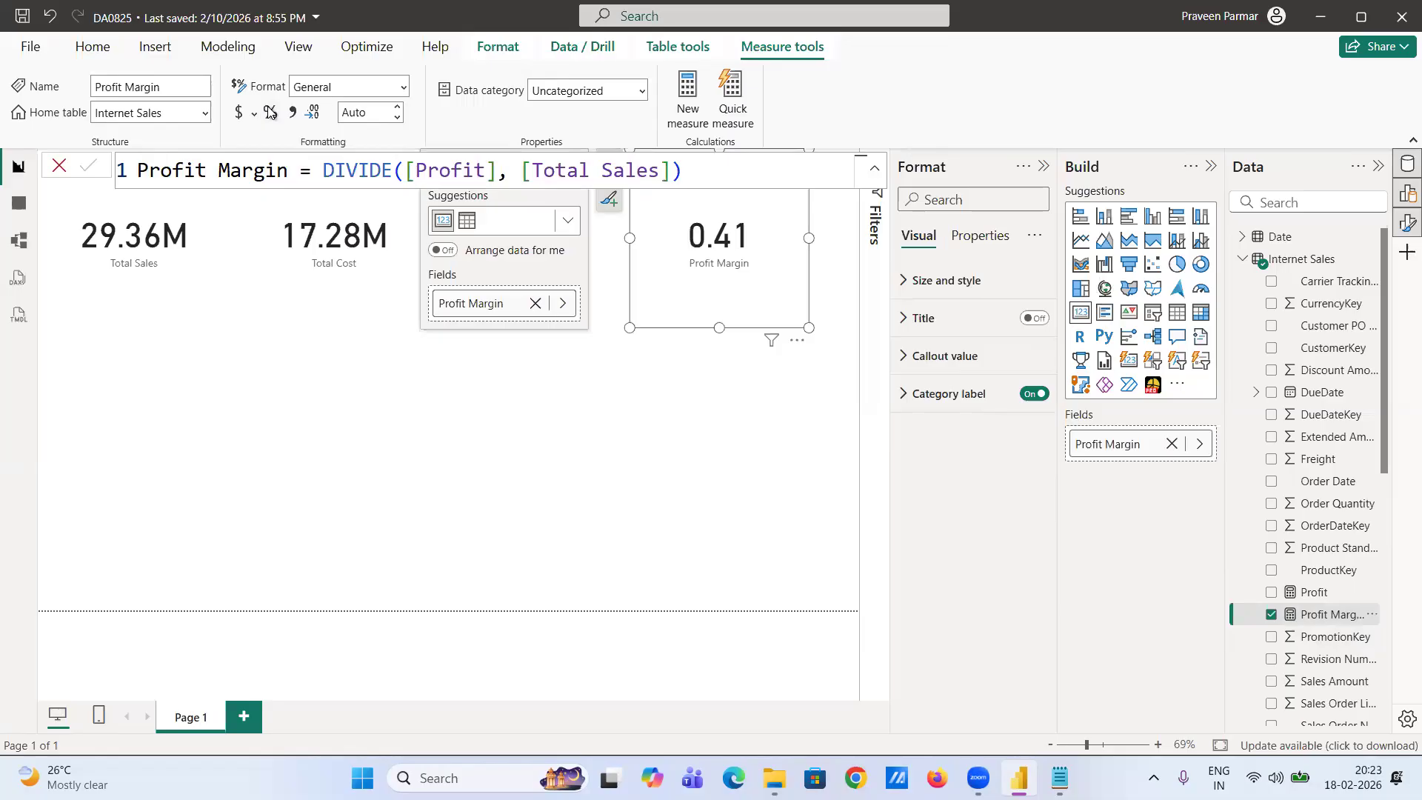
pyautogui.click(270, 111)
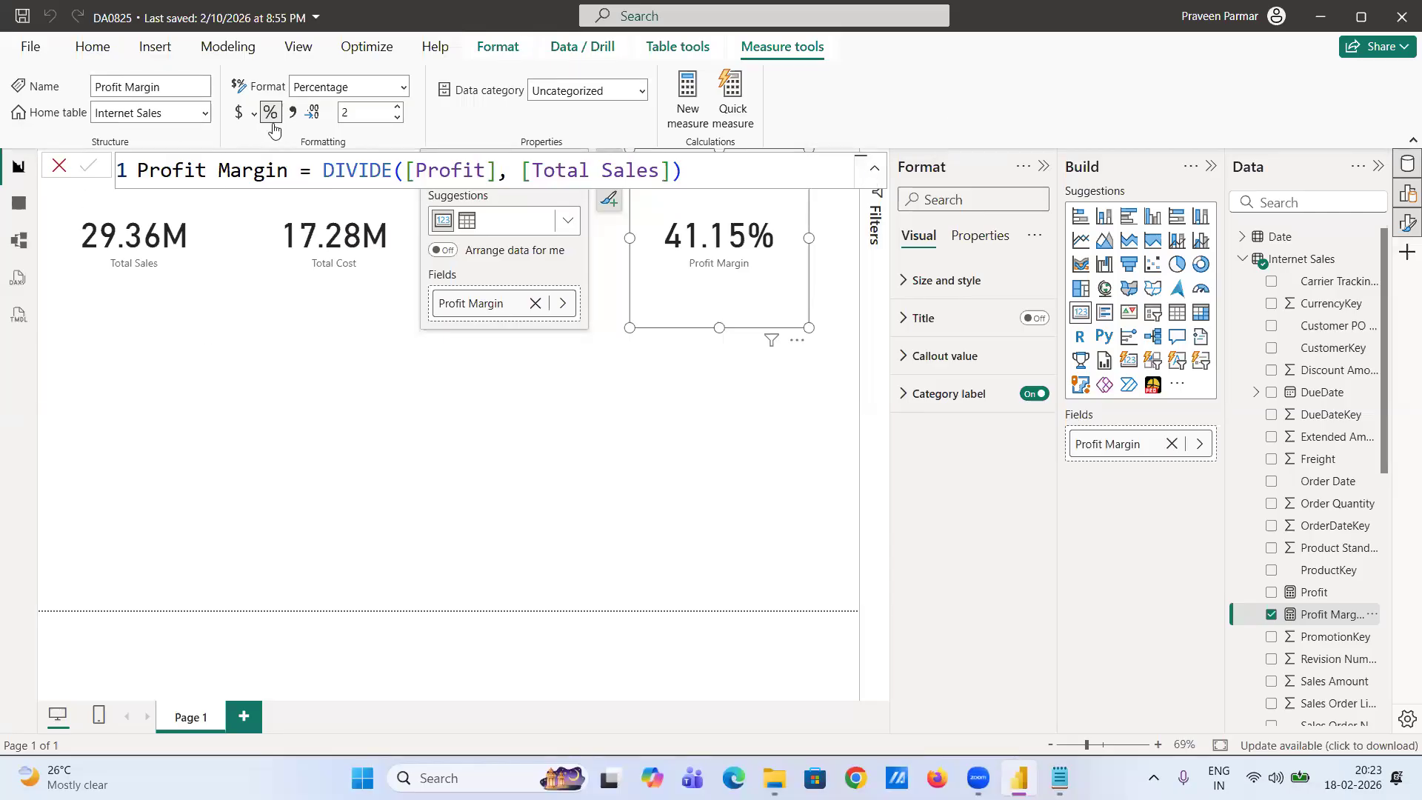
pyautogui.click(619, 430)
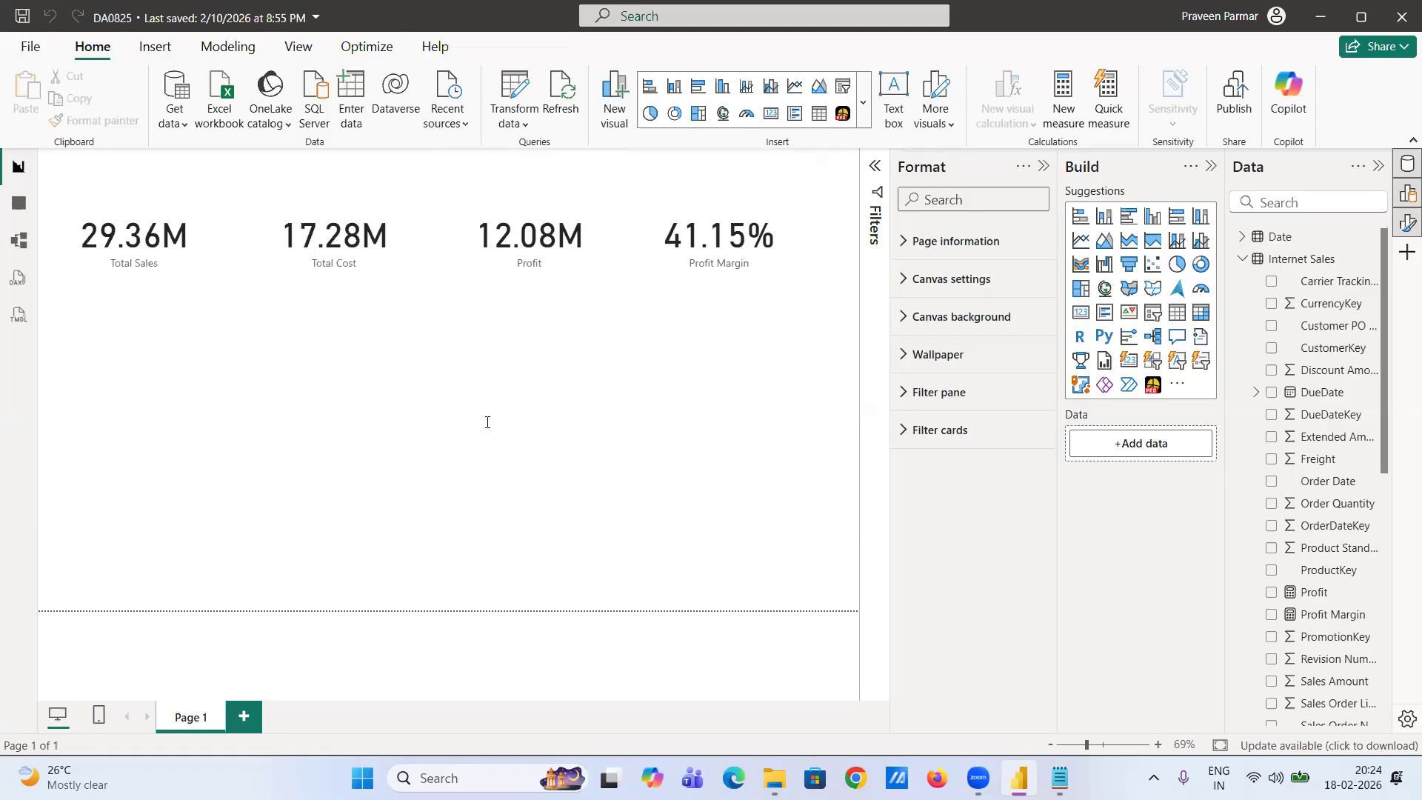
# - Read the Working with CALCULATE section of the DAX Workshop Code Examples_v2 notes in Notepad, enlarging the text
pyautogui.hotkey('alt', 'Tab')
pyautogui.scroll(-3, 188, 457)
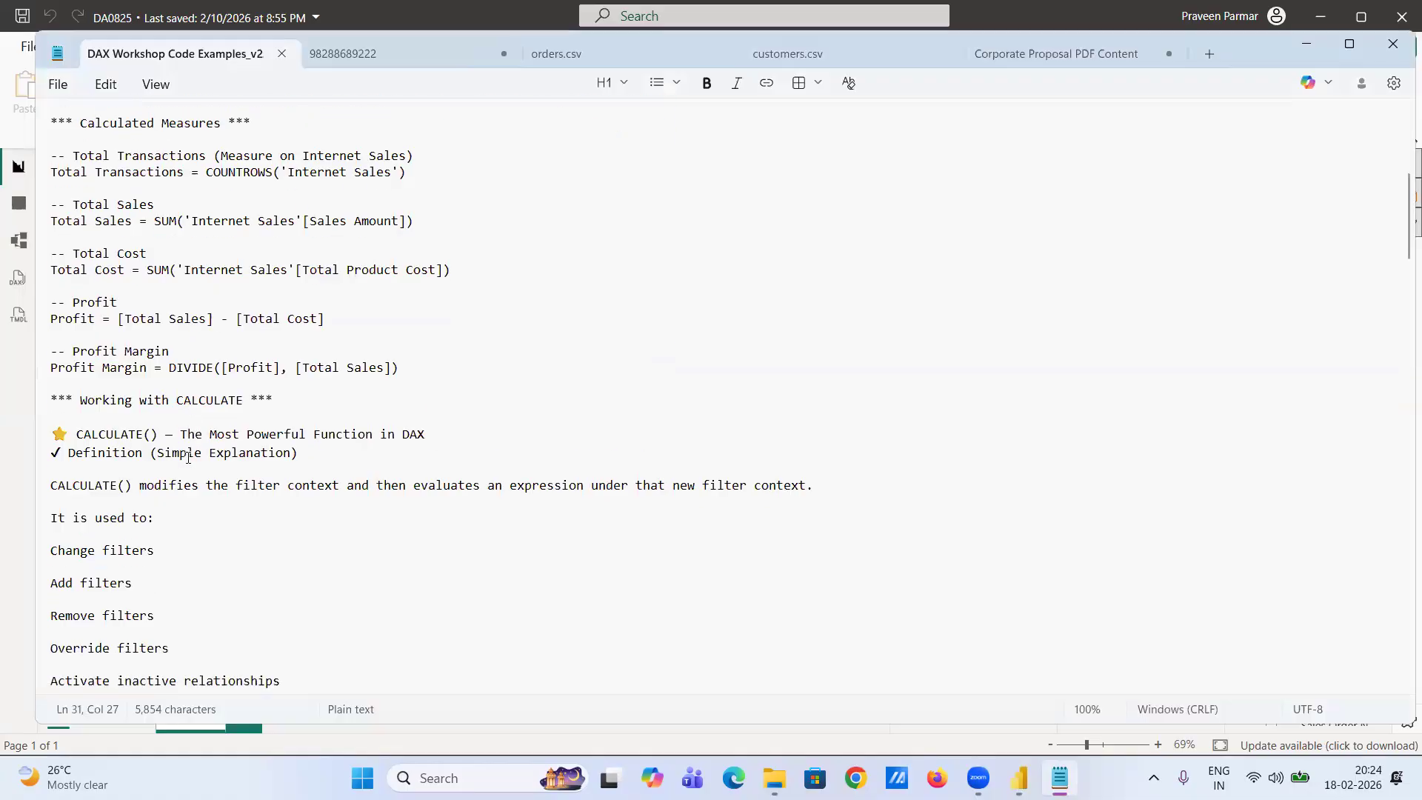
pyautogui.keyDown('ctrl'); pyautogui.scroll(2, 188, 457); pyautogui.keyUp('ctrl')
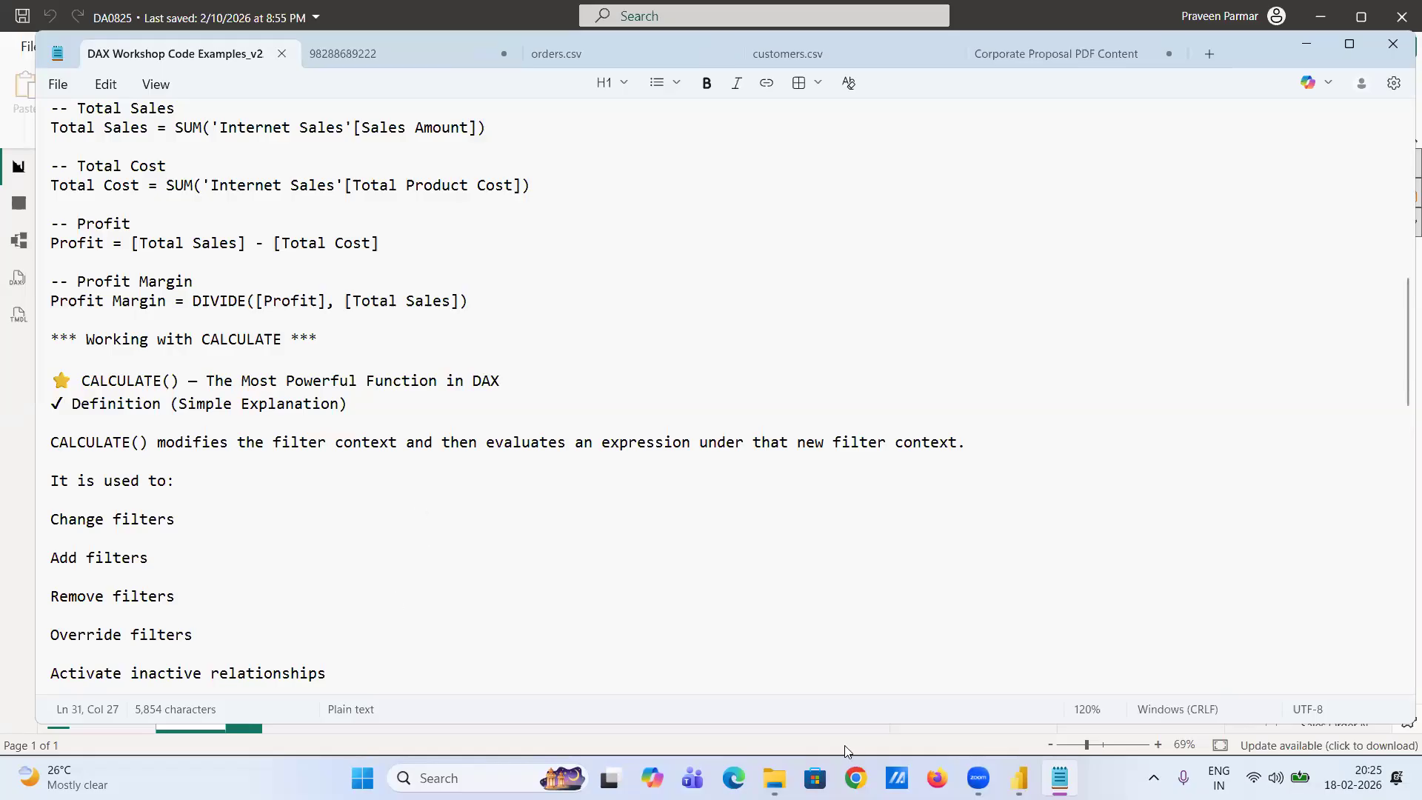
# - Return to the Power BI report and add a table visual below the cards listing Sales Territory Country
pyautogui.click(1019, 779)
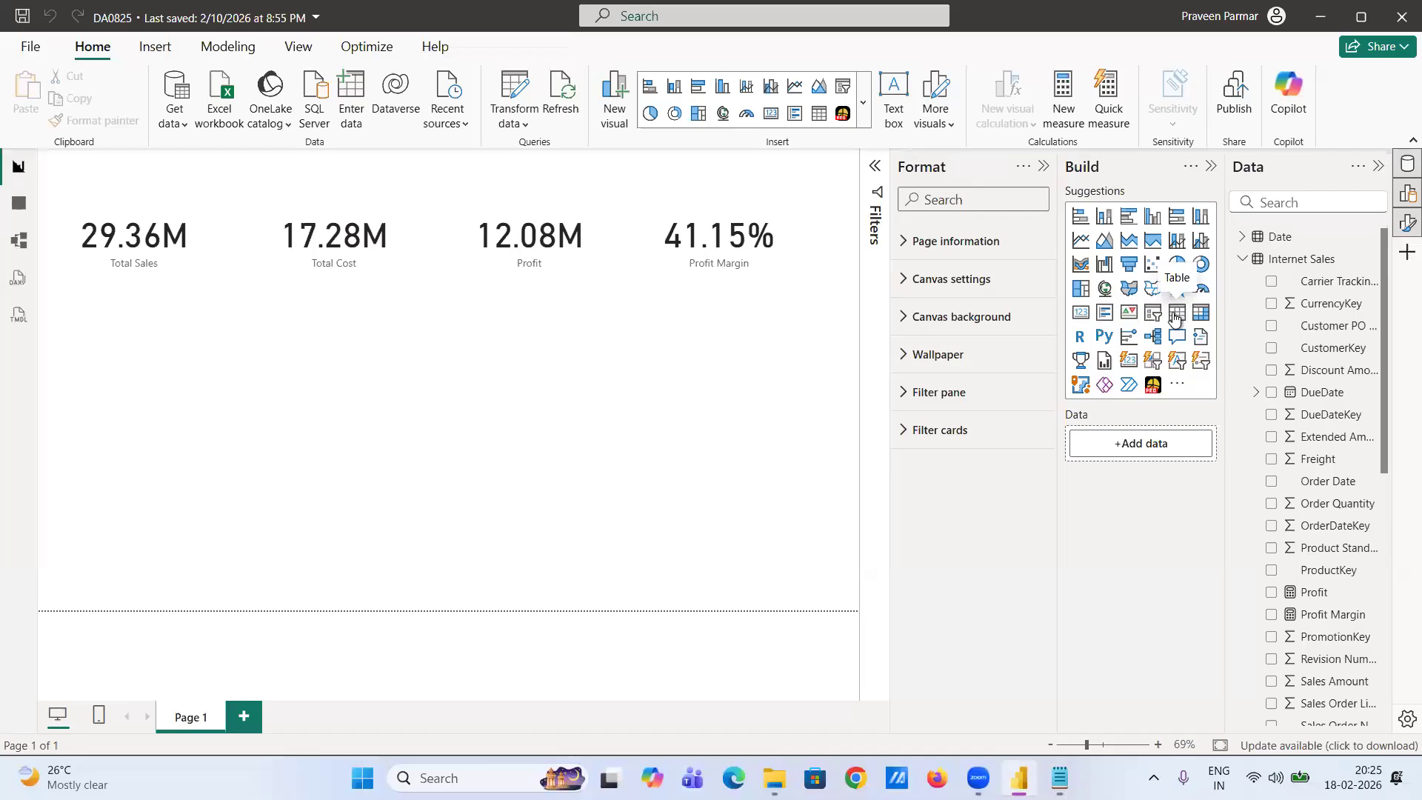
pyautogui.moveTo(850, 385); pyautogui.dragTo(206, 437)
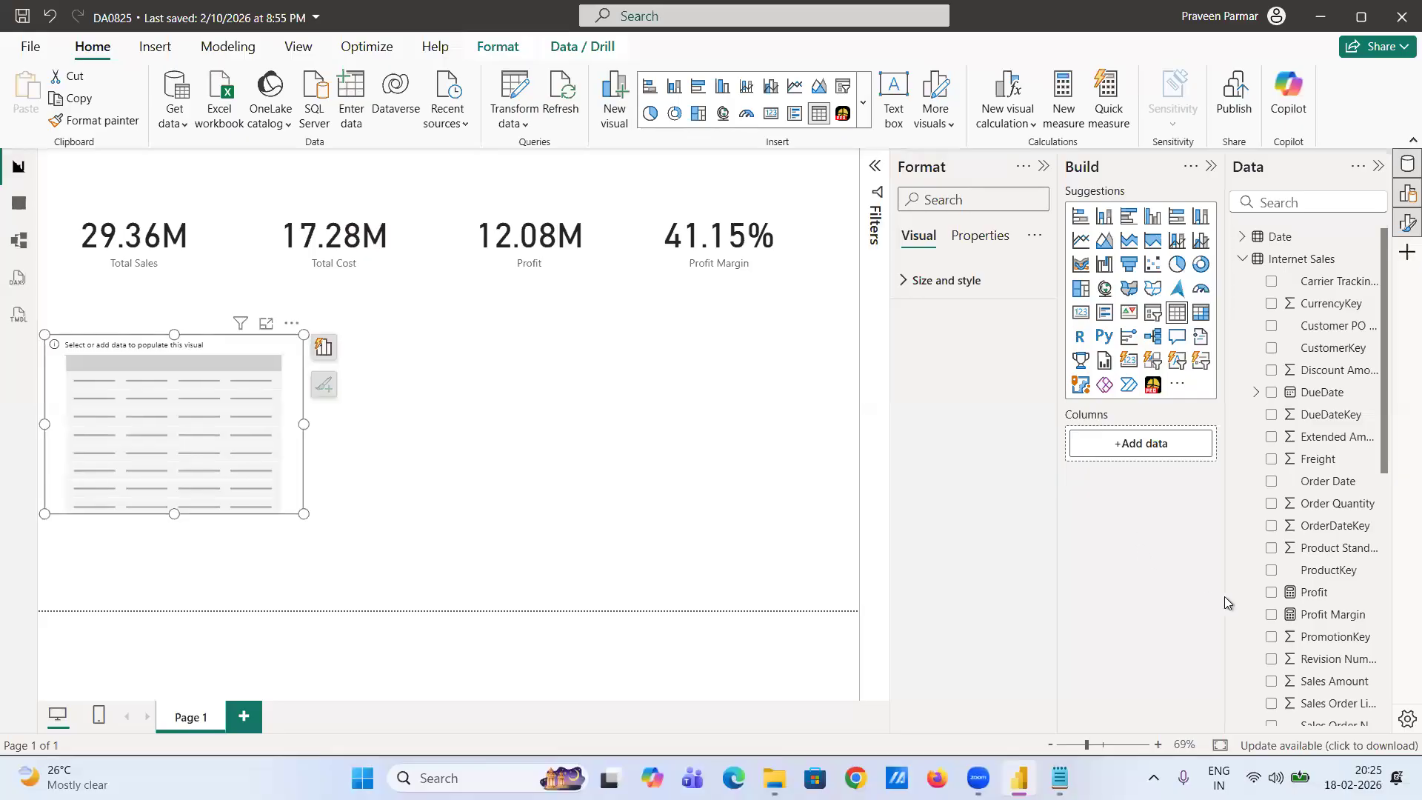
pyautogui.scroll(-5, 1289, 620)
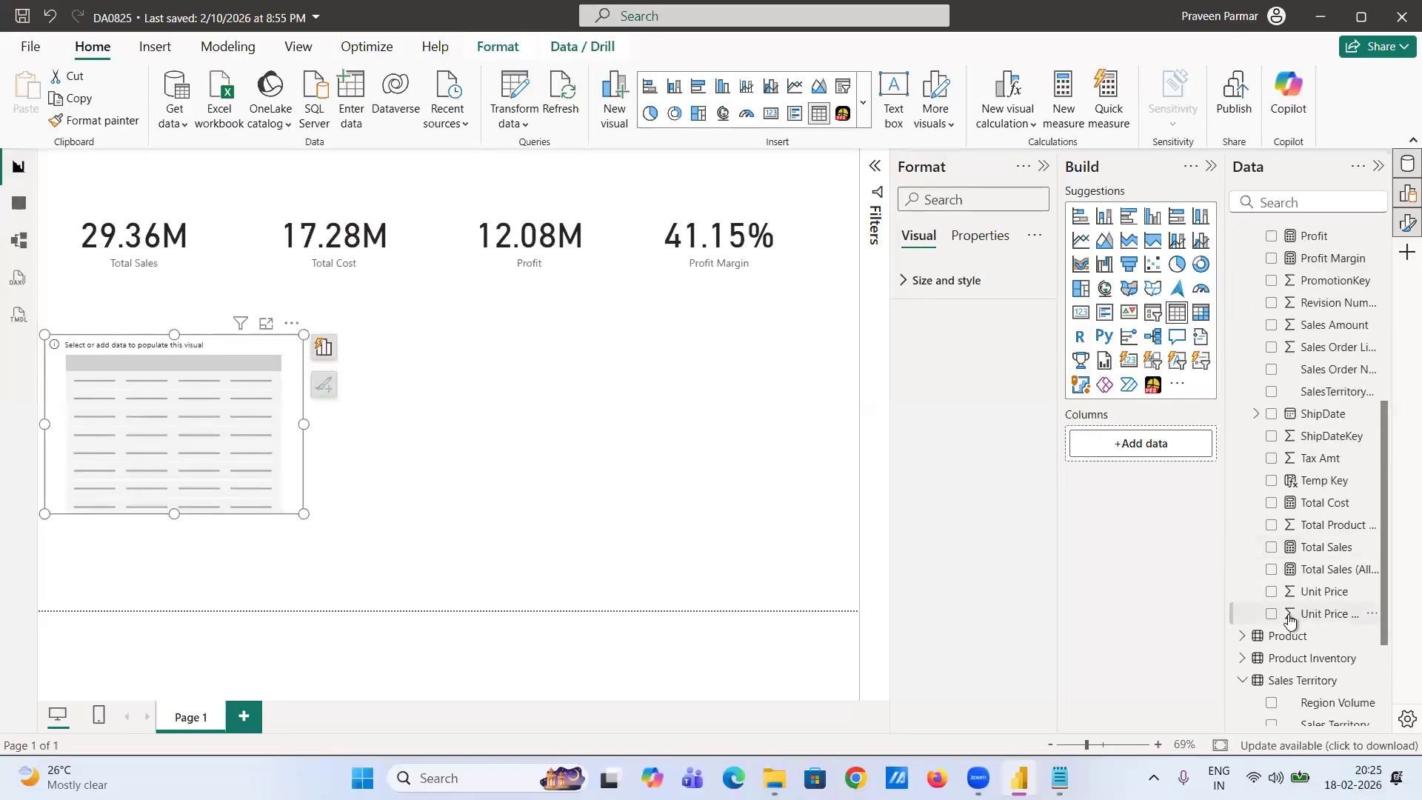
pyautogui.scroll(-2, 1290, 620)
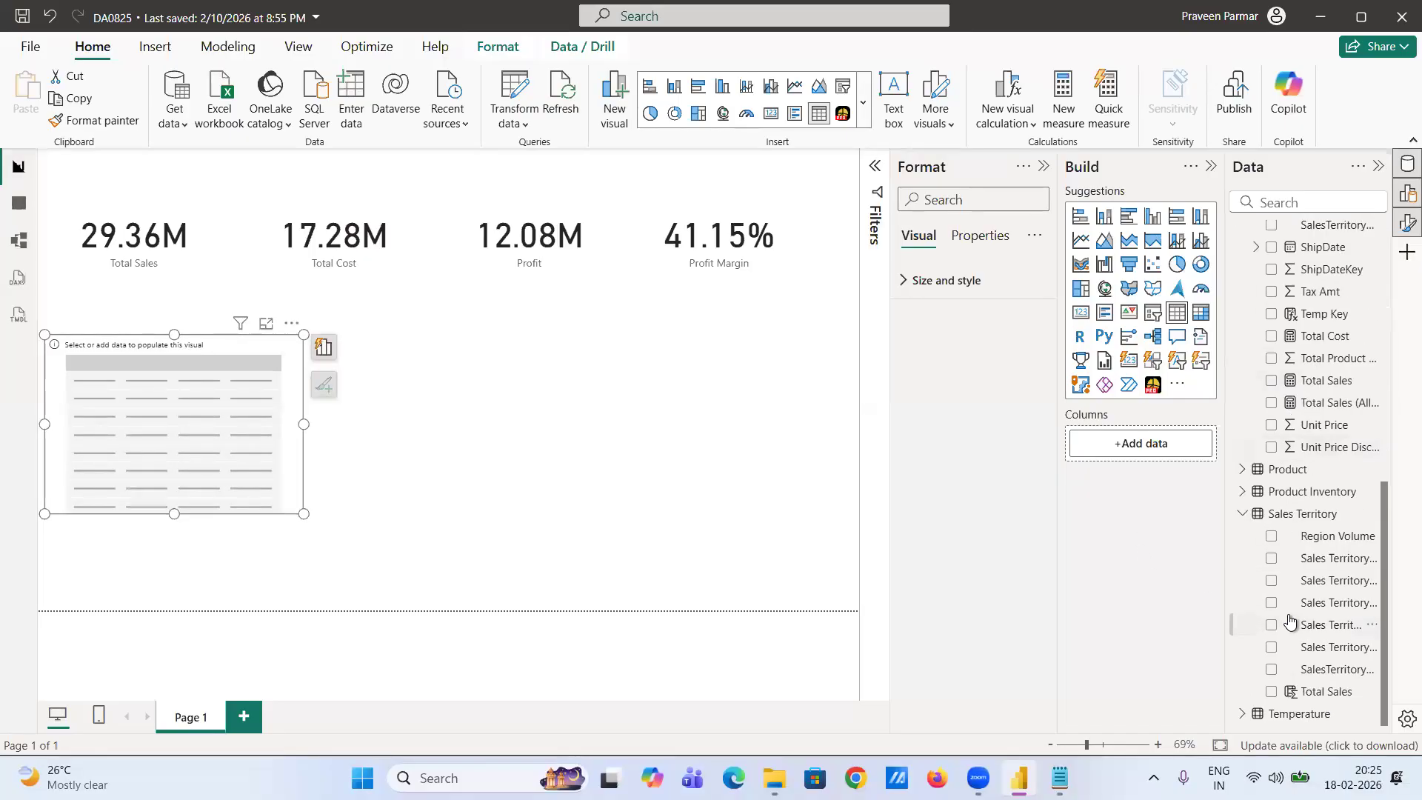
pyautogui.click(1270, 558)
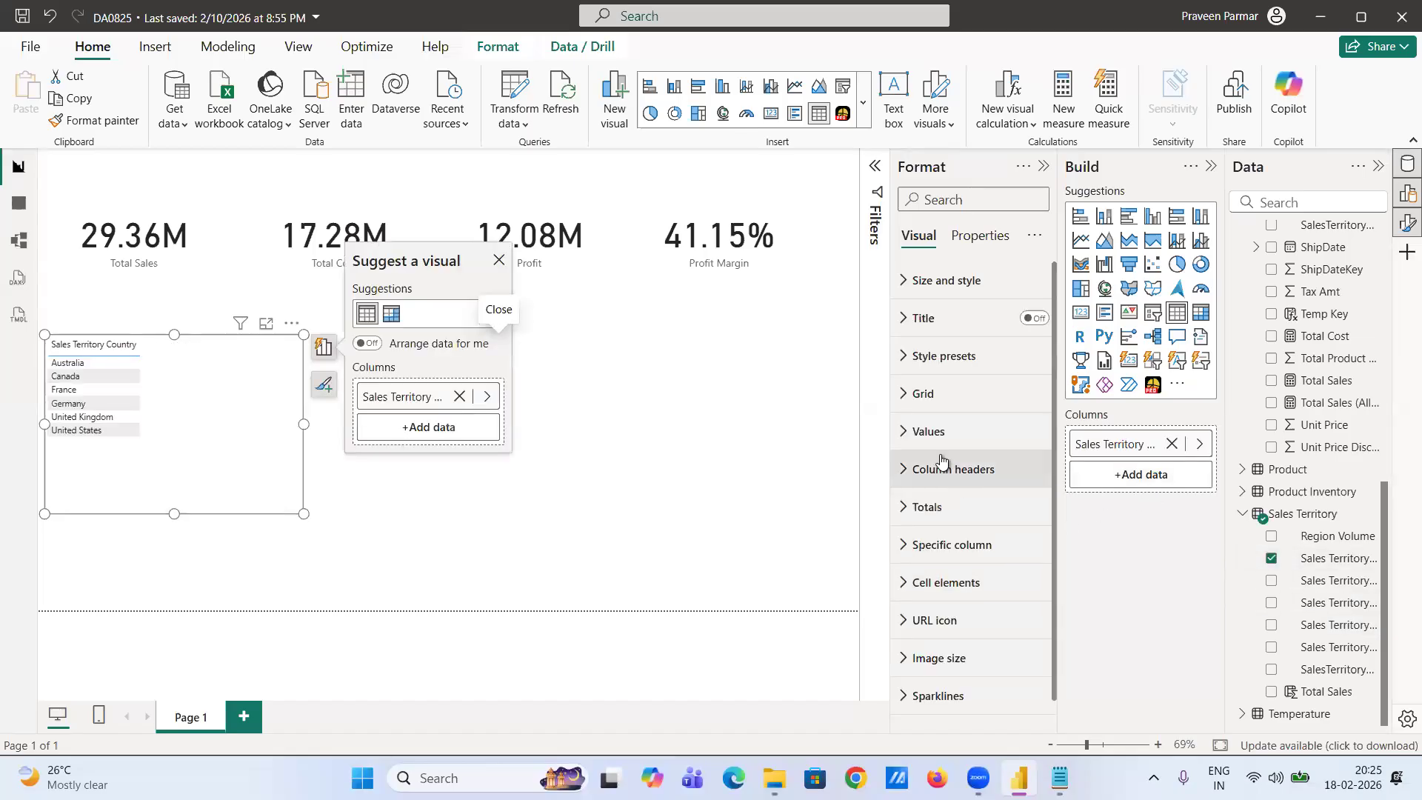
# - Set the font size of the country table's values to 23
pyautogui.click(918, 432)
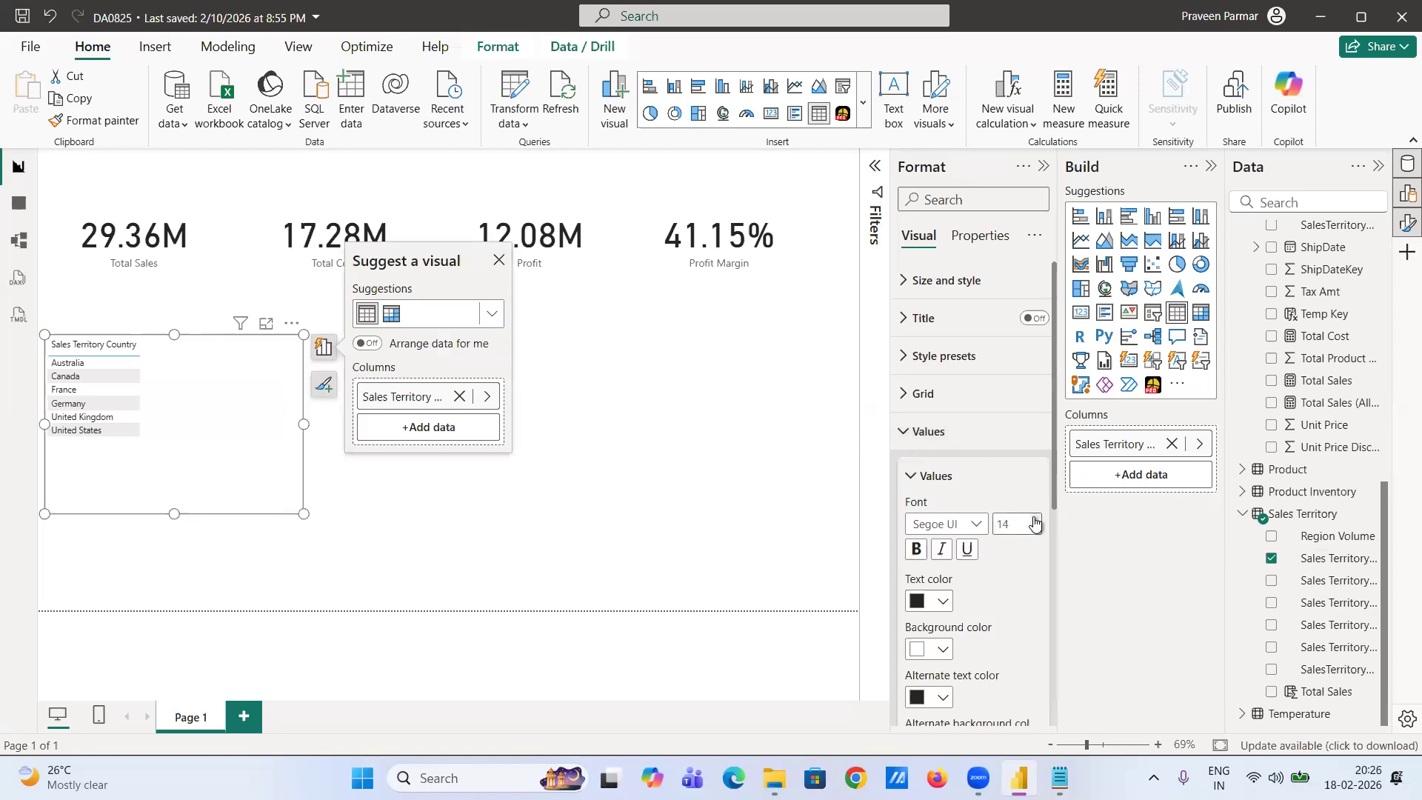
pyautogui.click(1034, 520)
pyautogui.click(1034, 519)
pyautogui.click(1035, 519)
# - Enlarge the country table and add the Total Sales (All Countries) measure to it
pyautogui.moveTo(176, 515); pyautogui.dragTo(198, 552)
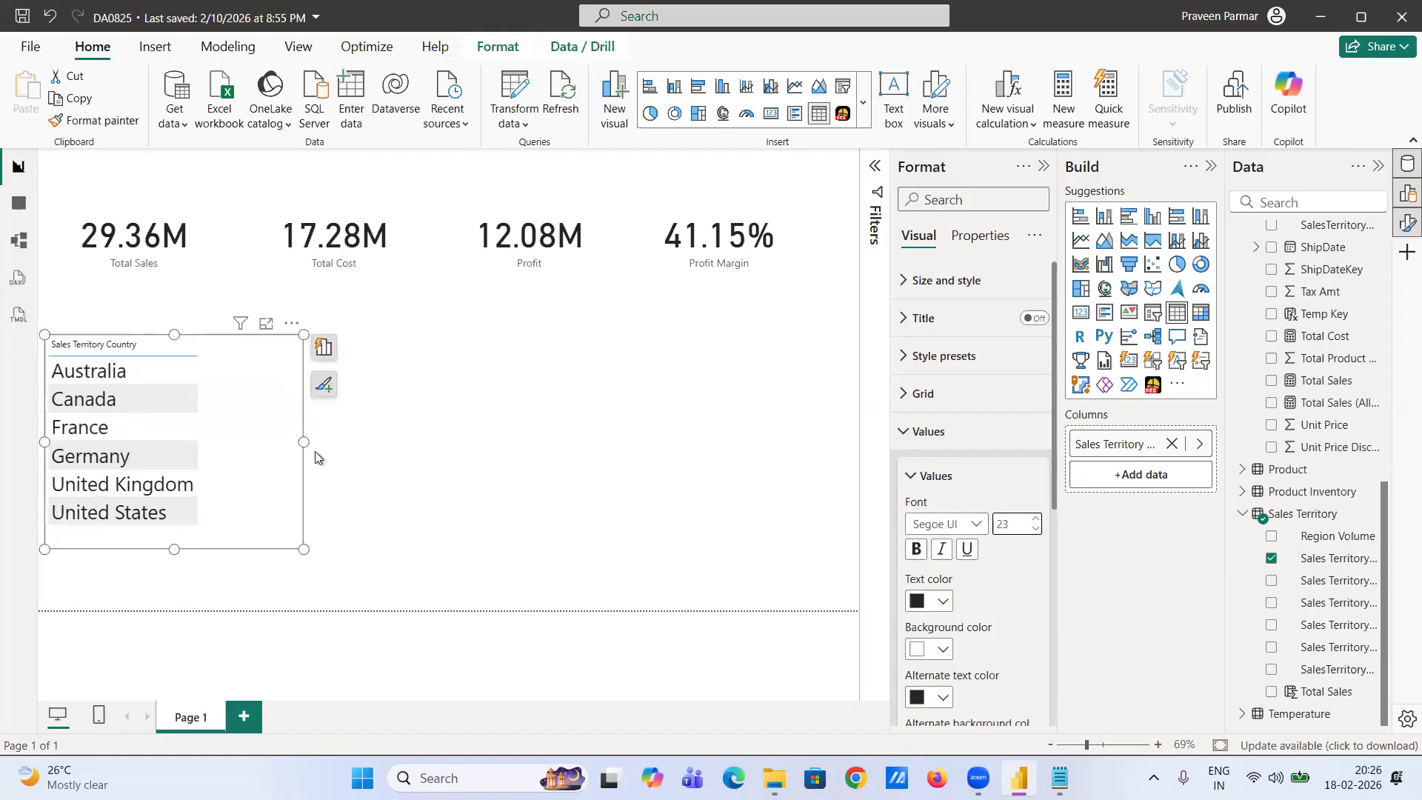
pyautogui.moveTo(308, 441); pyautogui.dragTo(351, 442)
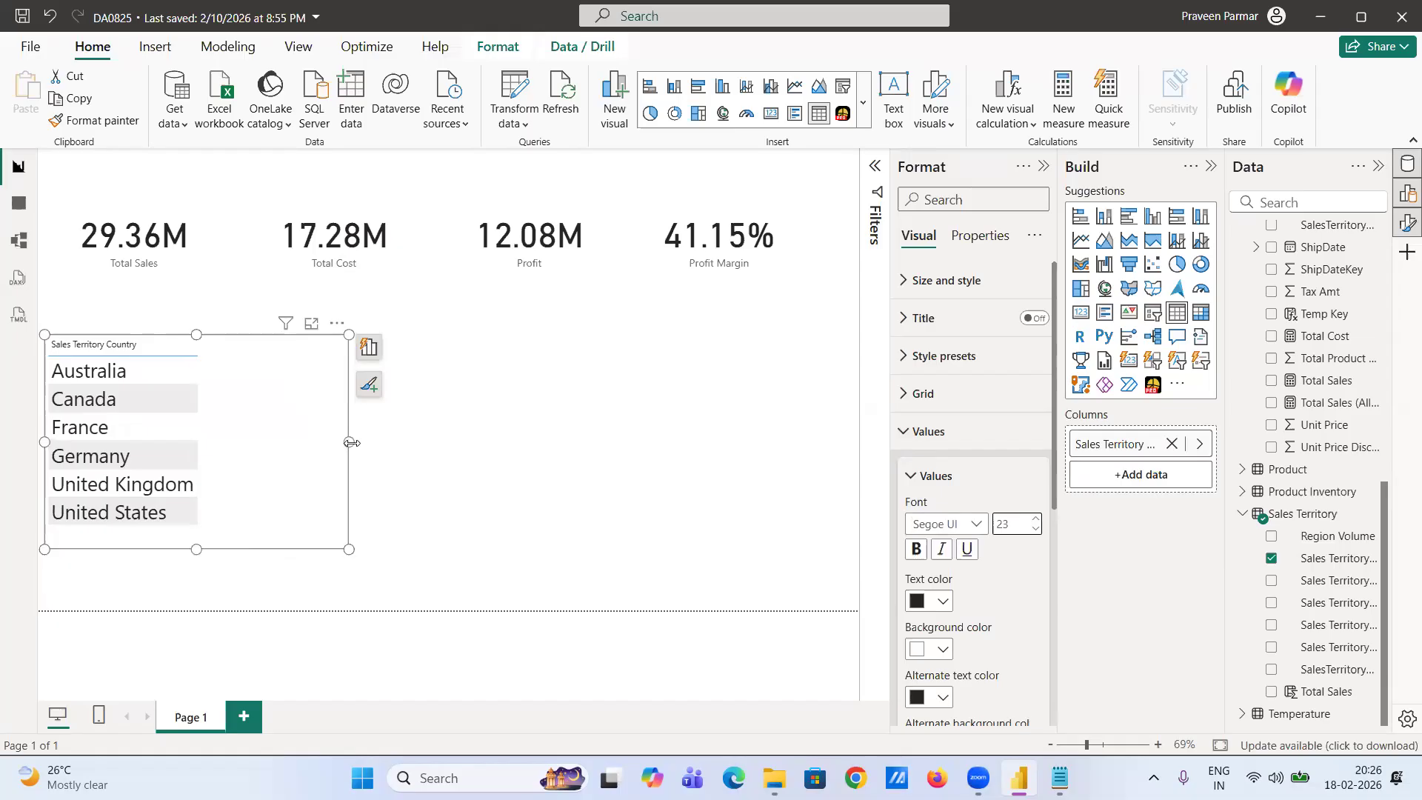
pyautogui.click(1272, 403)
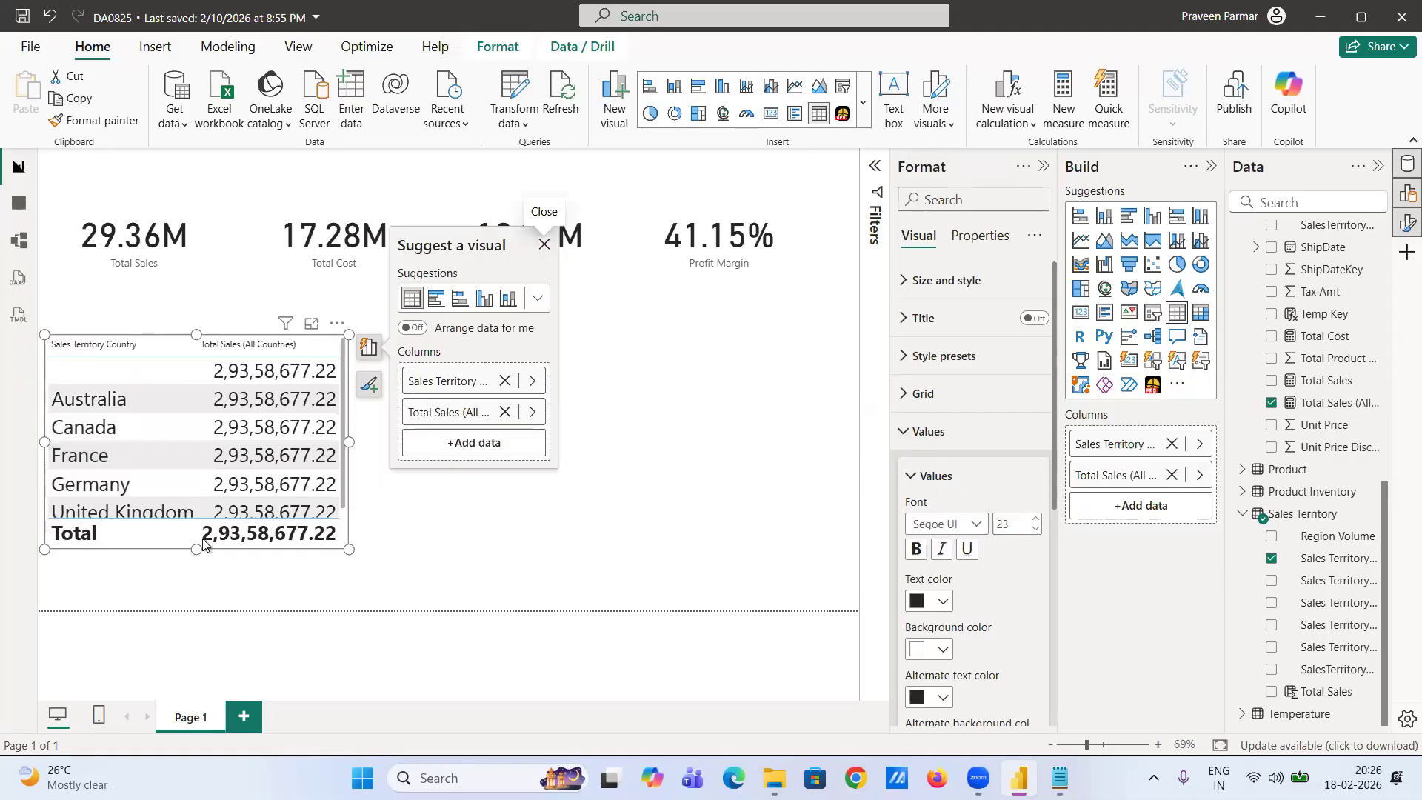
pyautogui.click(578, 545)
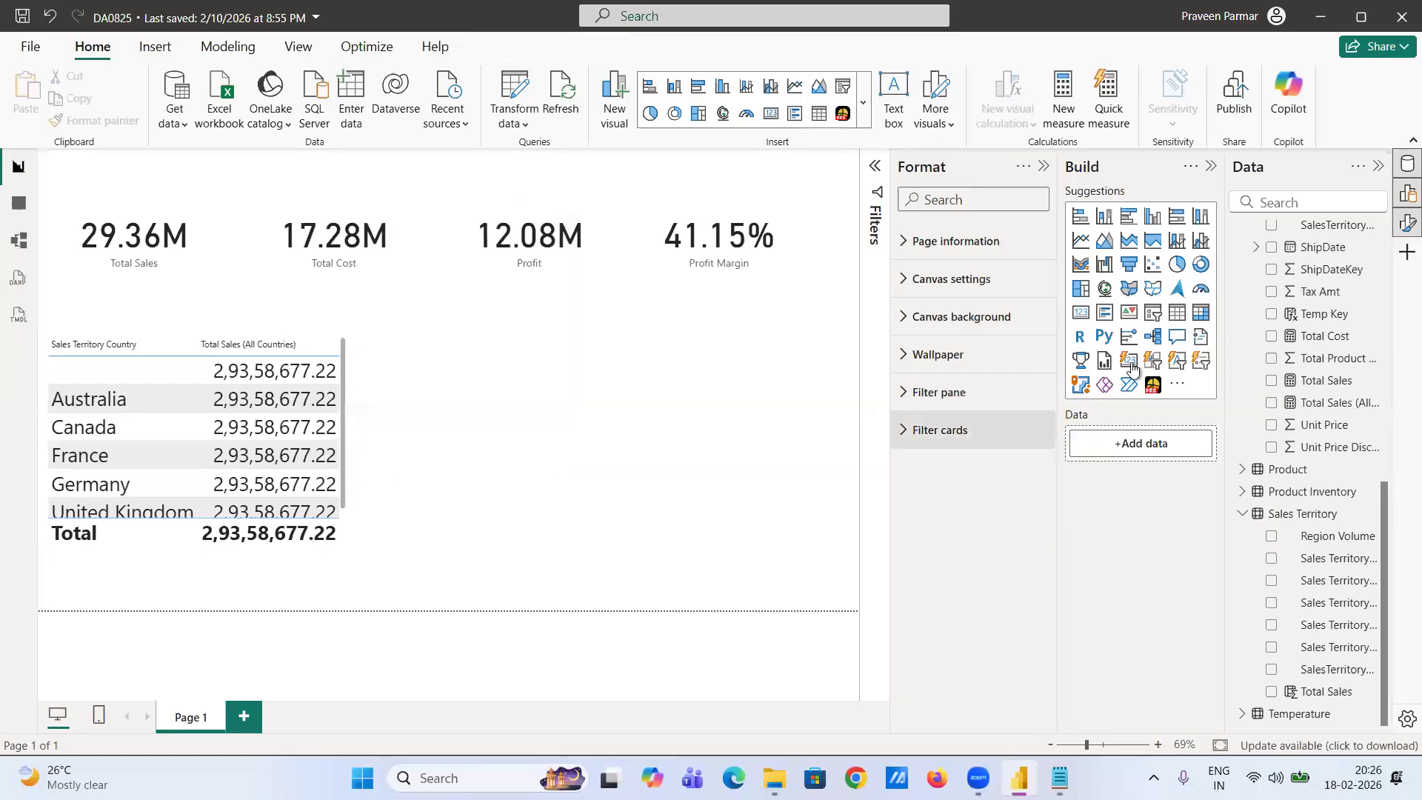
# - Add a second table beside the country table listing Sales Territory Region, with its values at font size 15
pyautogui.moveTo(1177, 311); pyautogui.dragTo(770, 438)
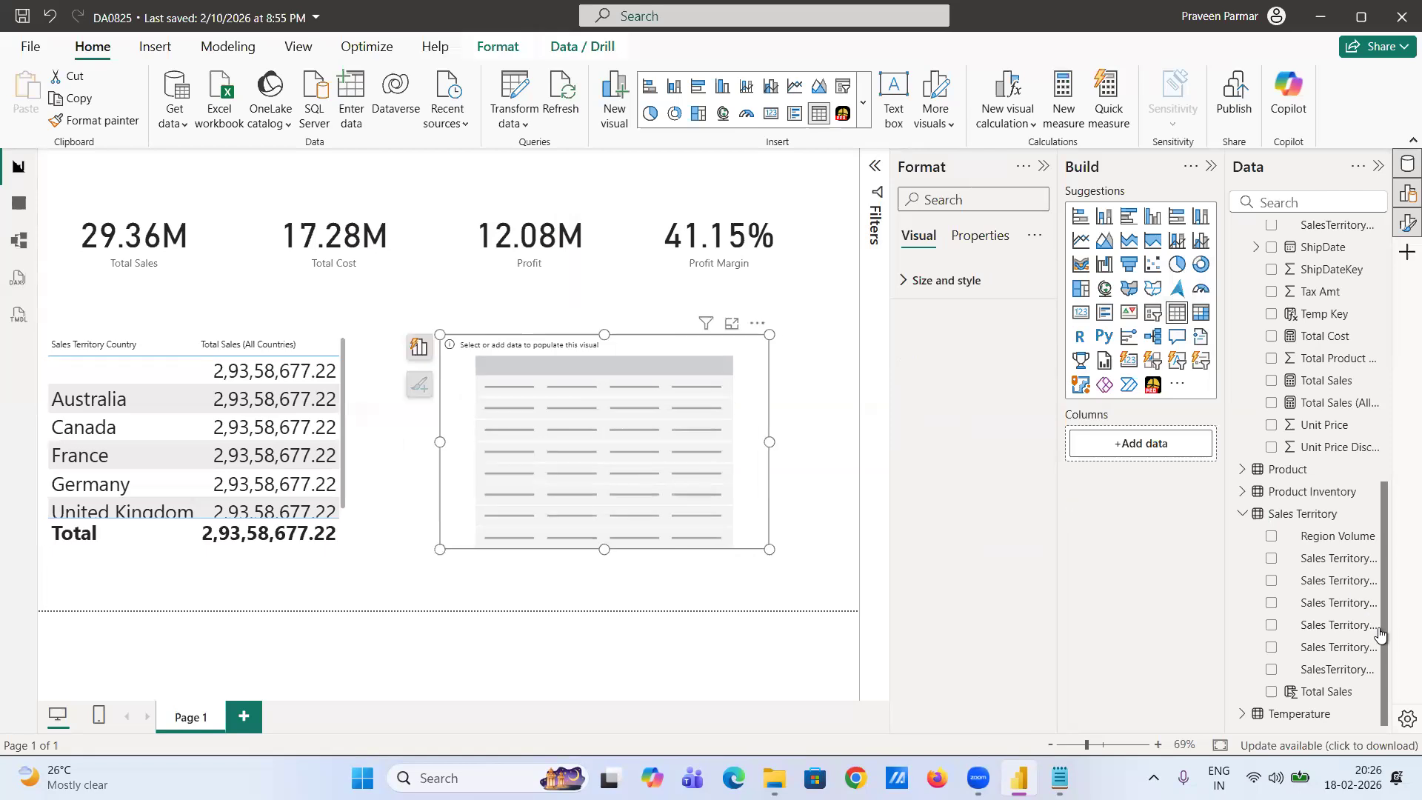
pyautogui.click(1271, 649)
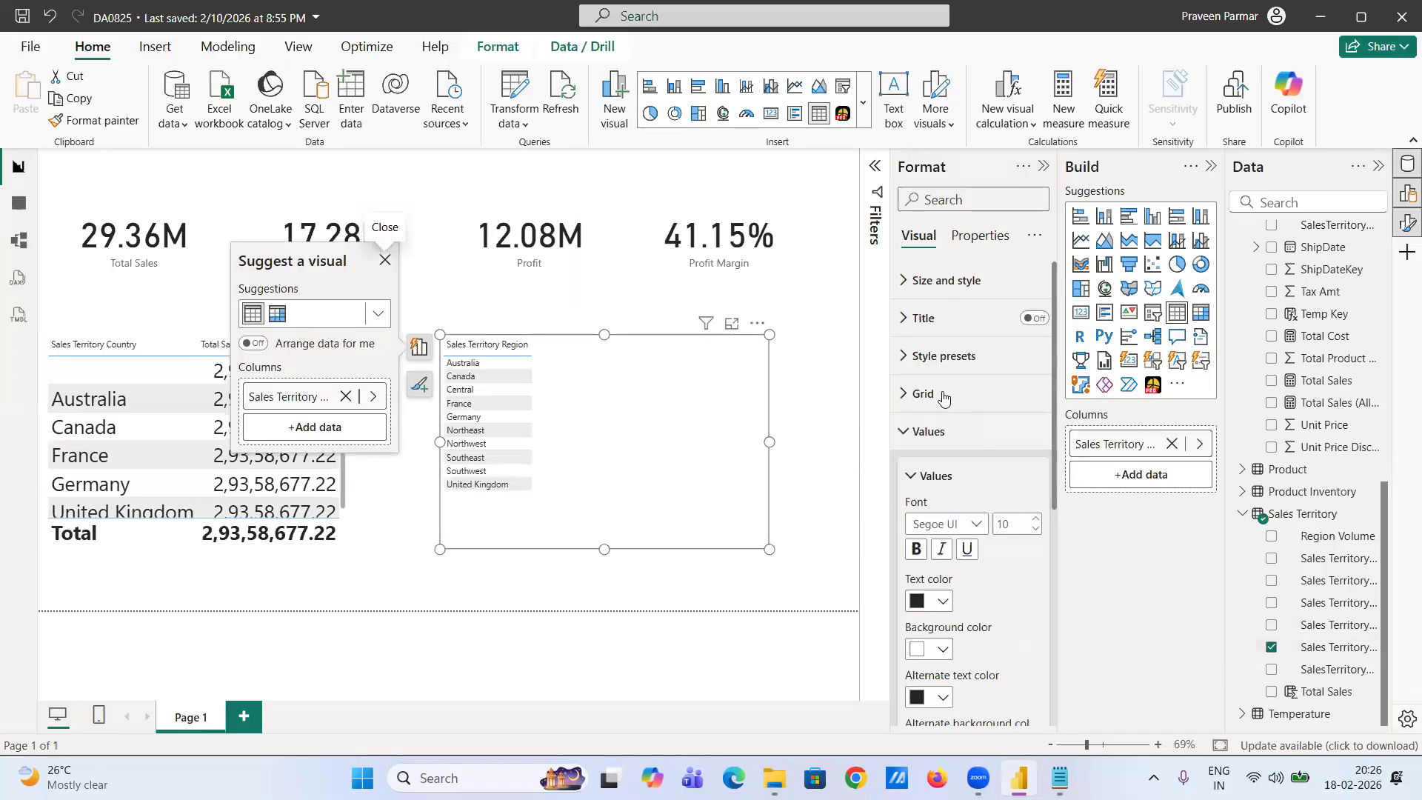
pyautogui.click(1035, 521)
pyautogui.click(1036, 520)
pyautogui.click(1036, 521)
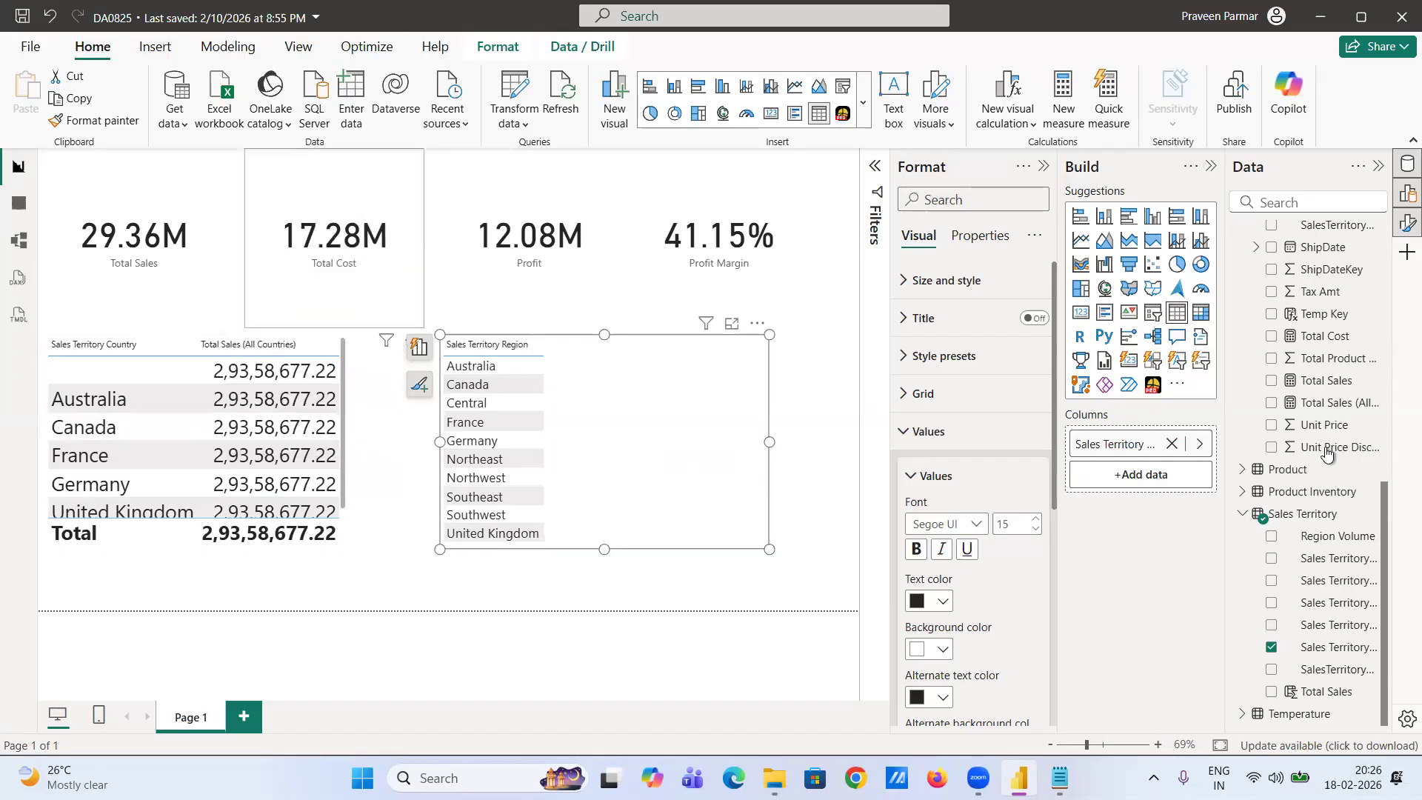
# - Add the Total Sales (All Countries) measure to the region table and insert Sales Territory Country as its first column
pyautogui.click(1271, 405)
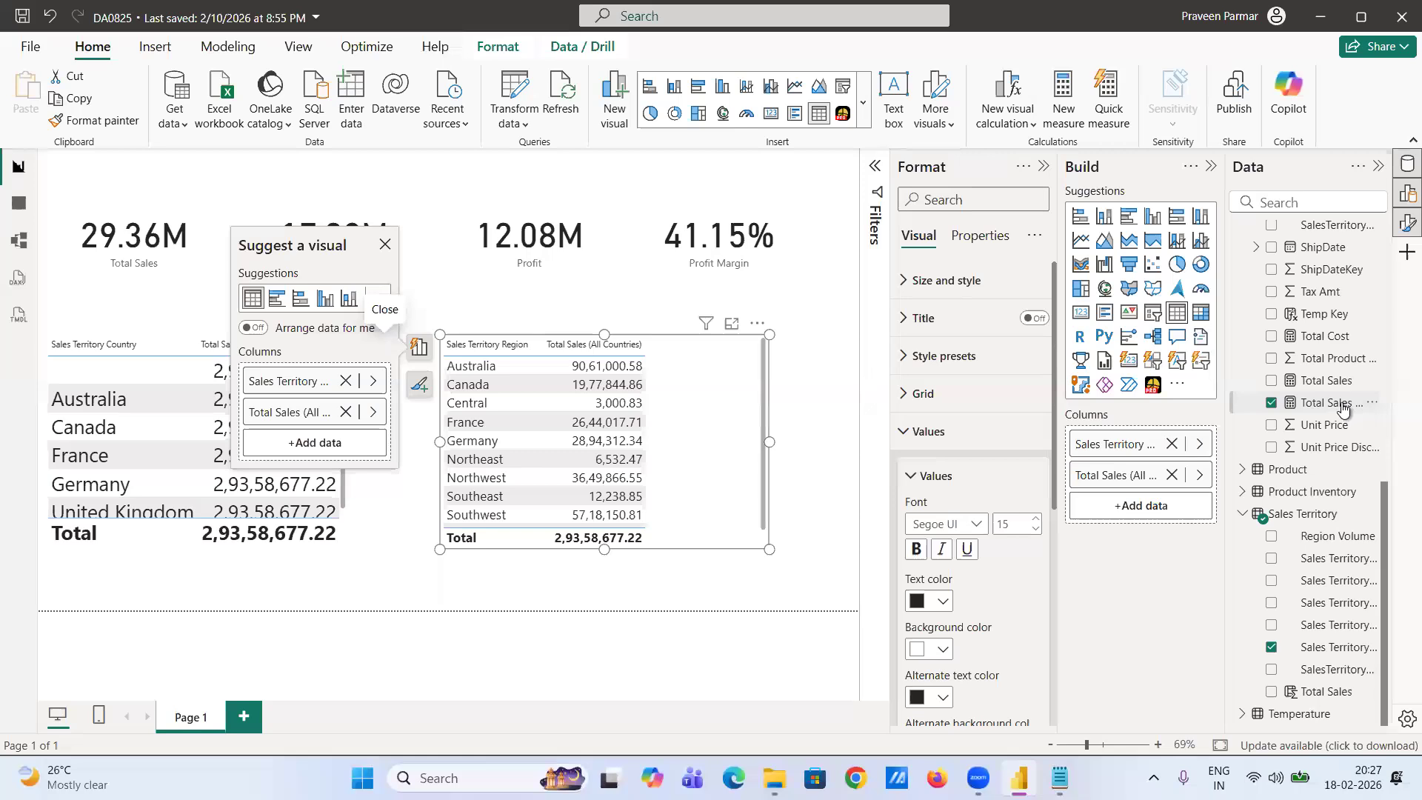
pyautogui.click(384, 248)
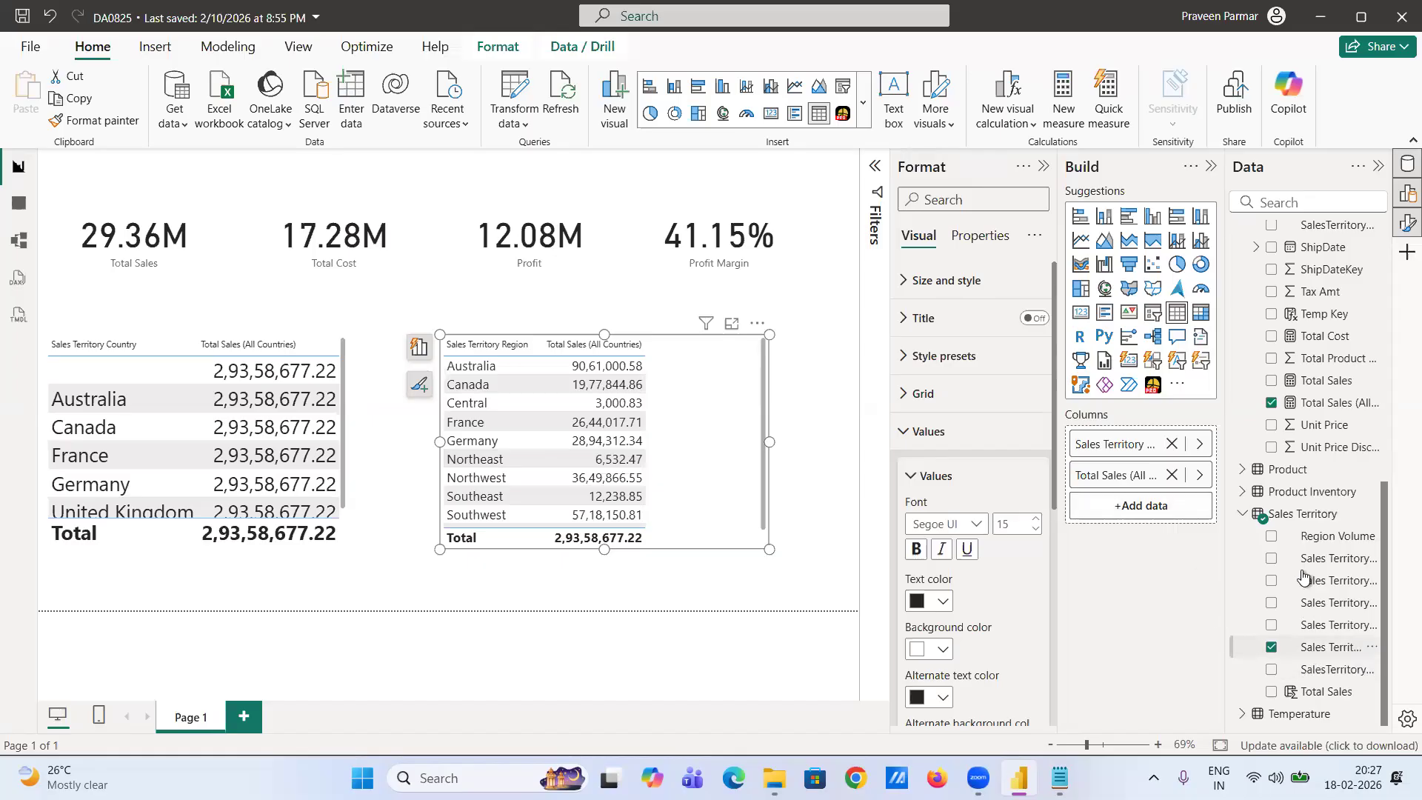
pyautogui.rightClick(1160, 443)
pyautogui.click(1104, 628)
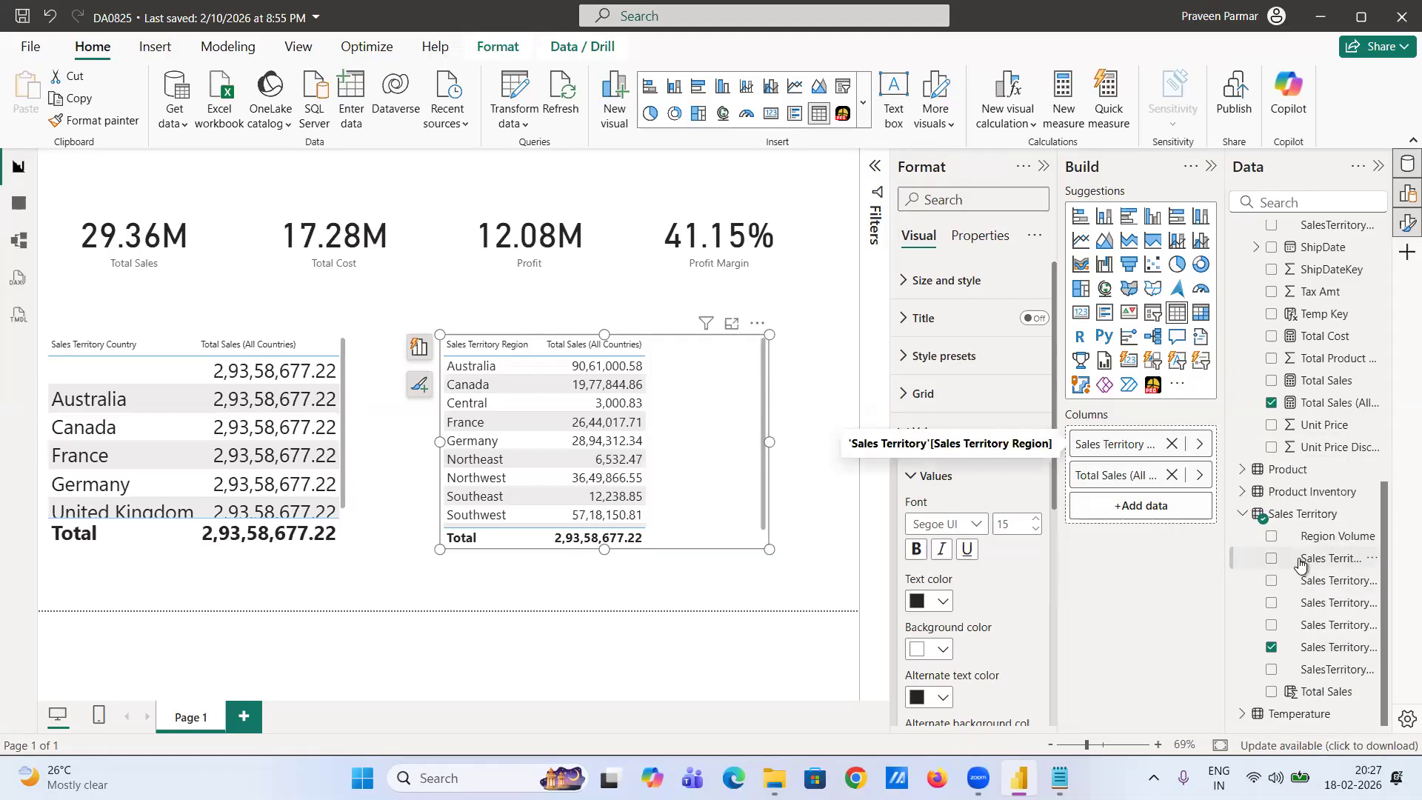
pyautogui.moveTo(1297, 562); pyautogui.dragTo(1135, 428)
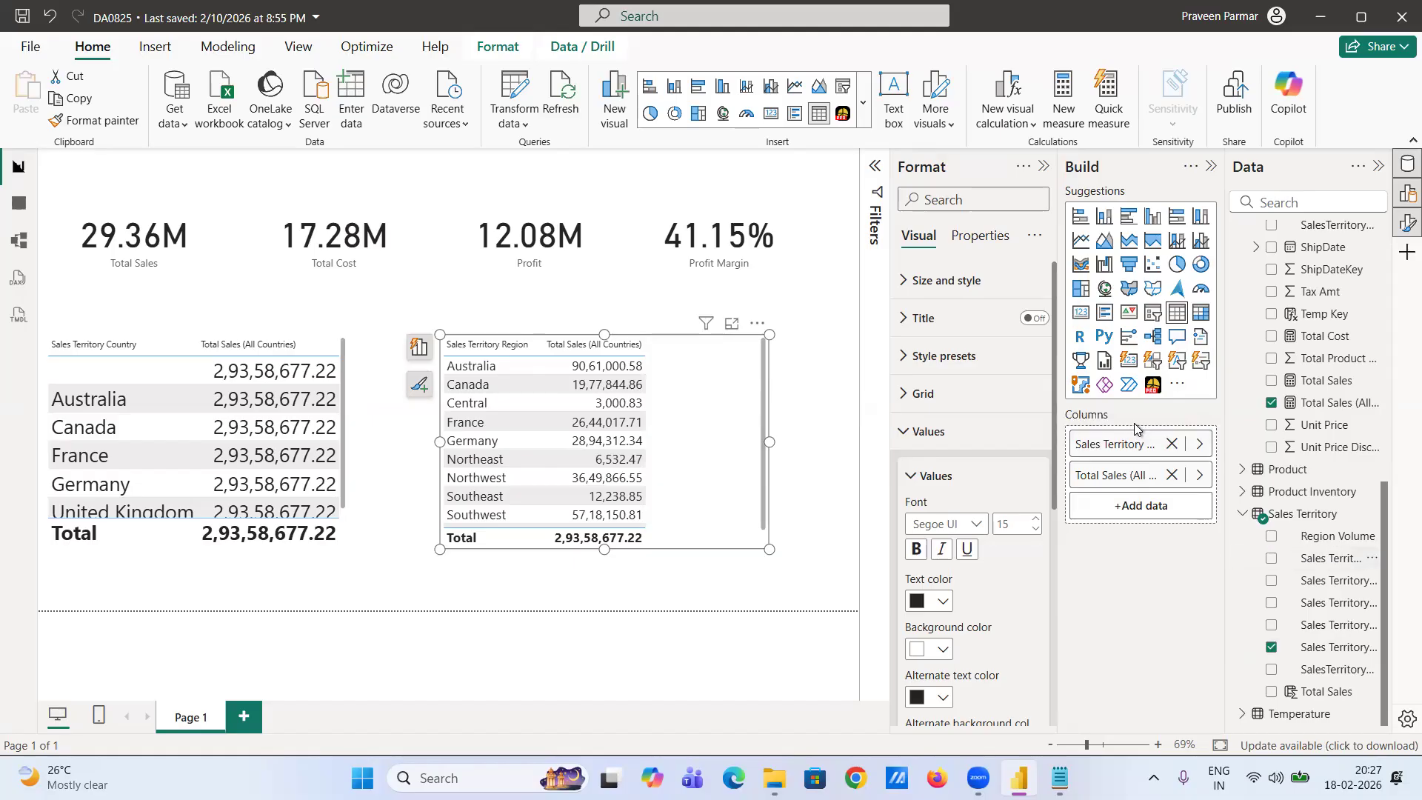
pyautogui.moveTo(1325, 559); pyautogui.dragTo(1153, 436)
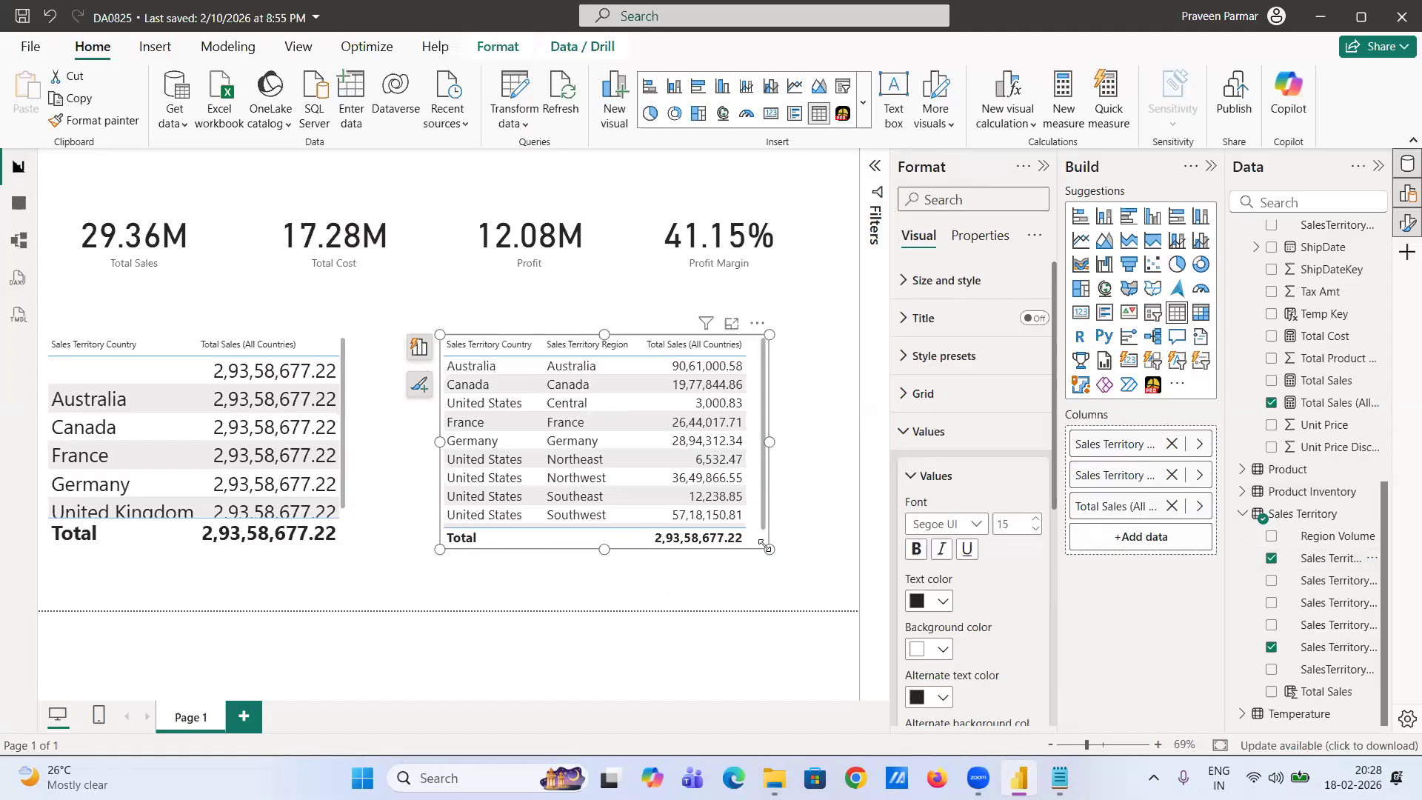
# - Enlarge the region table and move its Sales Territory Country column after Sales Territory Region
pyautogui.moveTo(767, 546); pyautogui.dragTo(815, 625)
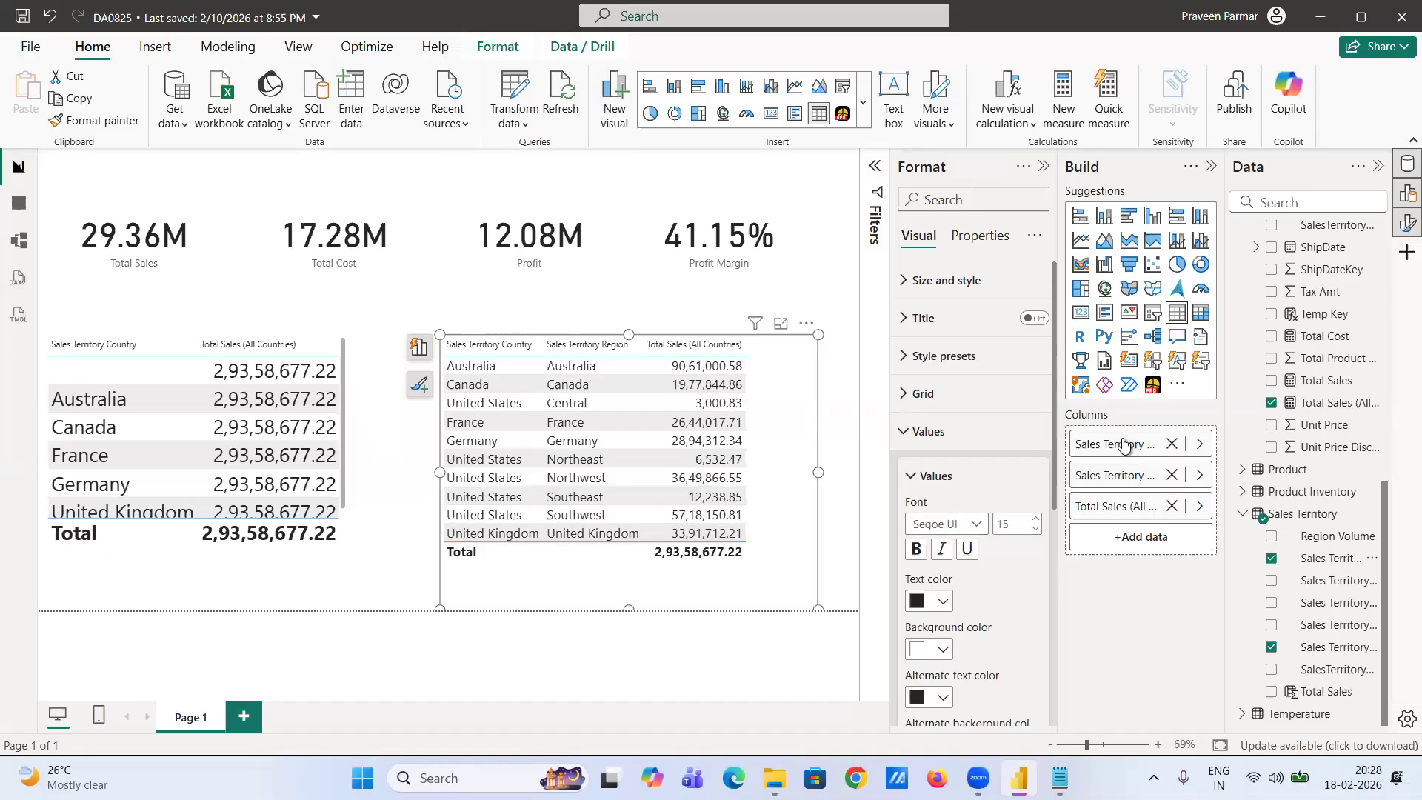
pyautogui.moveTo(1118, 446); pyautogui.dragTo(1119, 495)
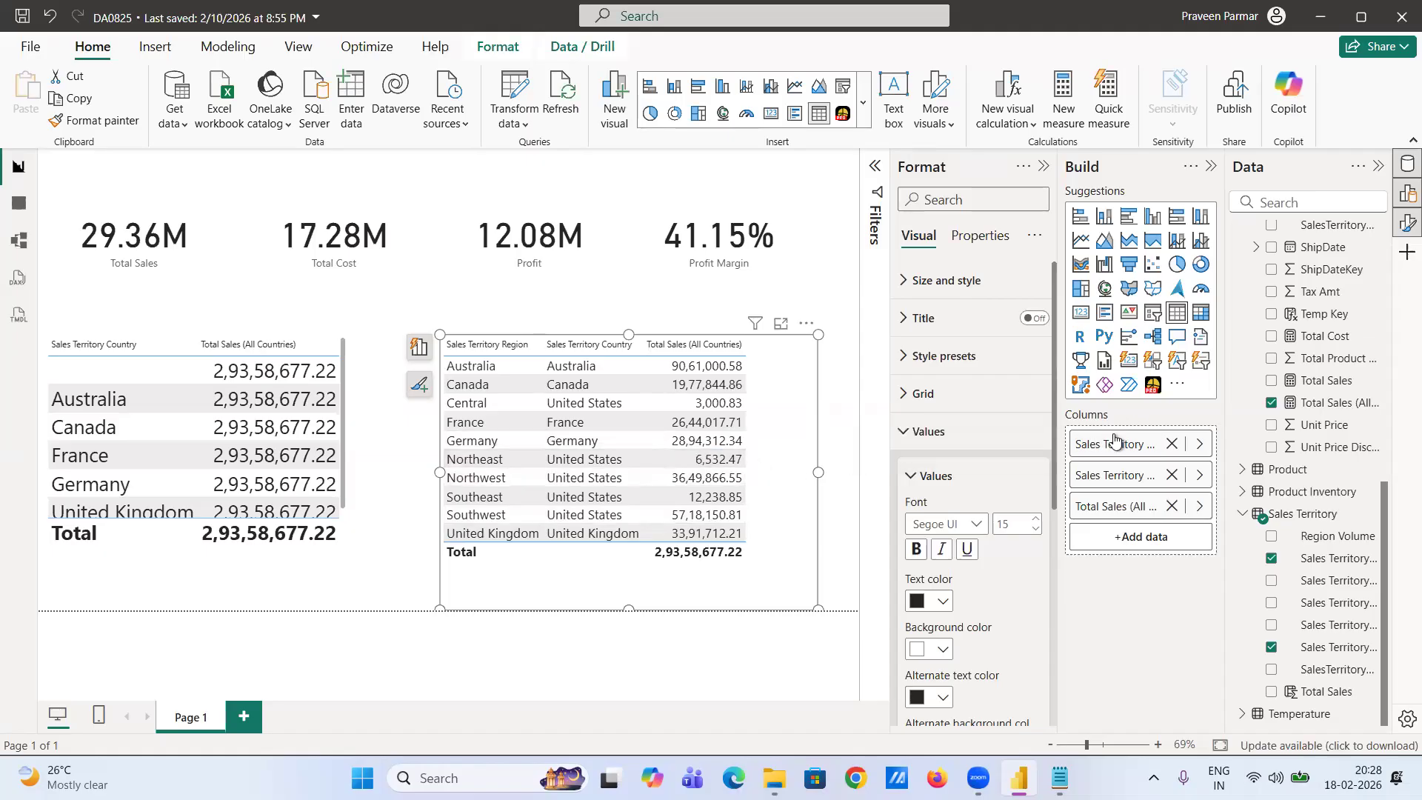
# - Reorder the region table's columns so Sales Territory Country comes before Sales Territory Region
pyautogui.moveTo(1110, 451); pyautogui.dragTo(1119, 493)
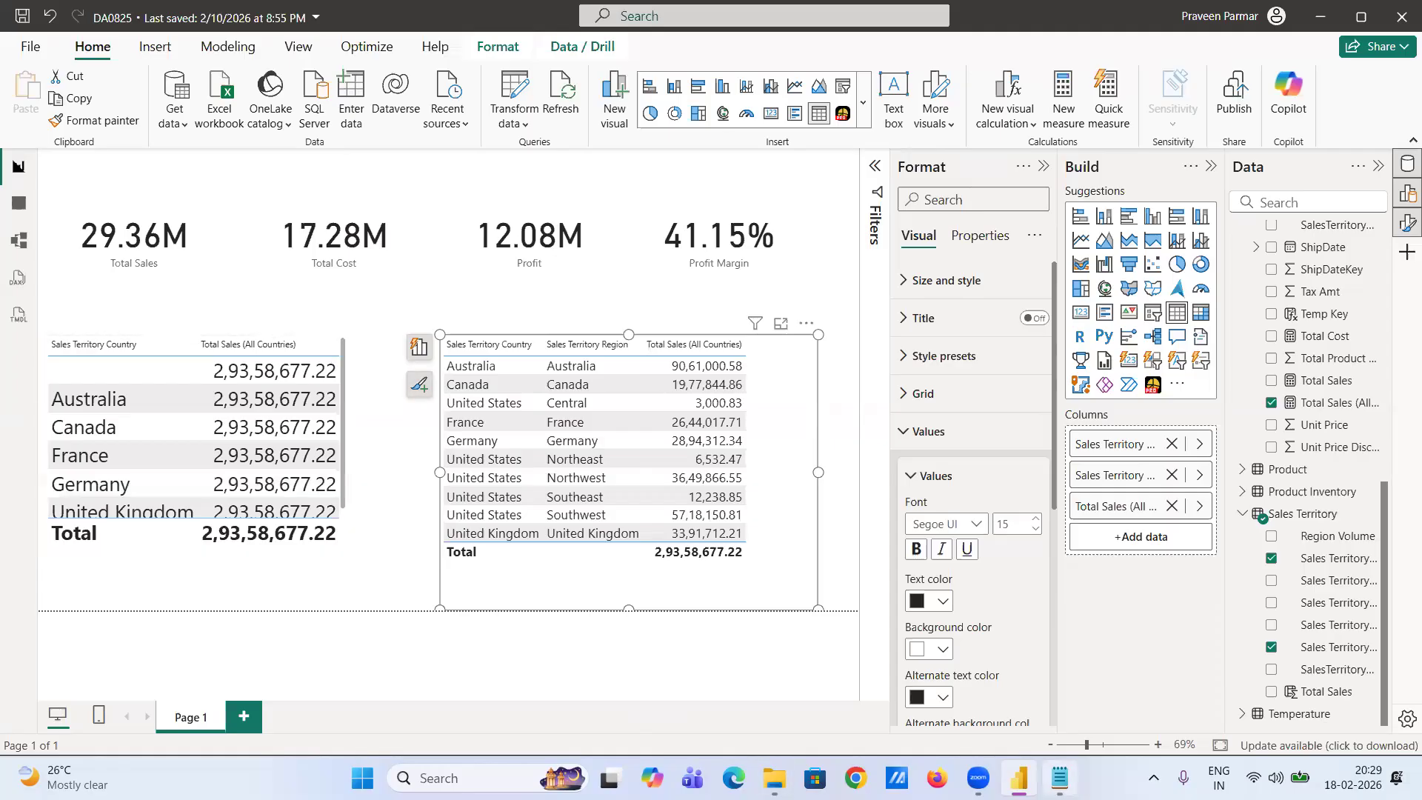
# - Switch to the DAX Workshop Code Examples_v2 notes in Notepad and read the CALCULATE() definition, uses and basic syntax
pyautogui.click(1059, 777)
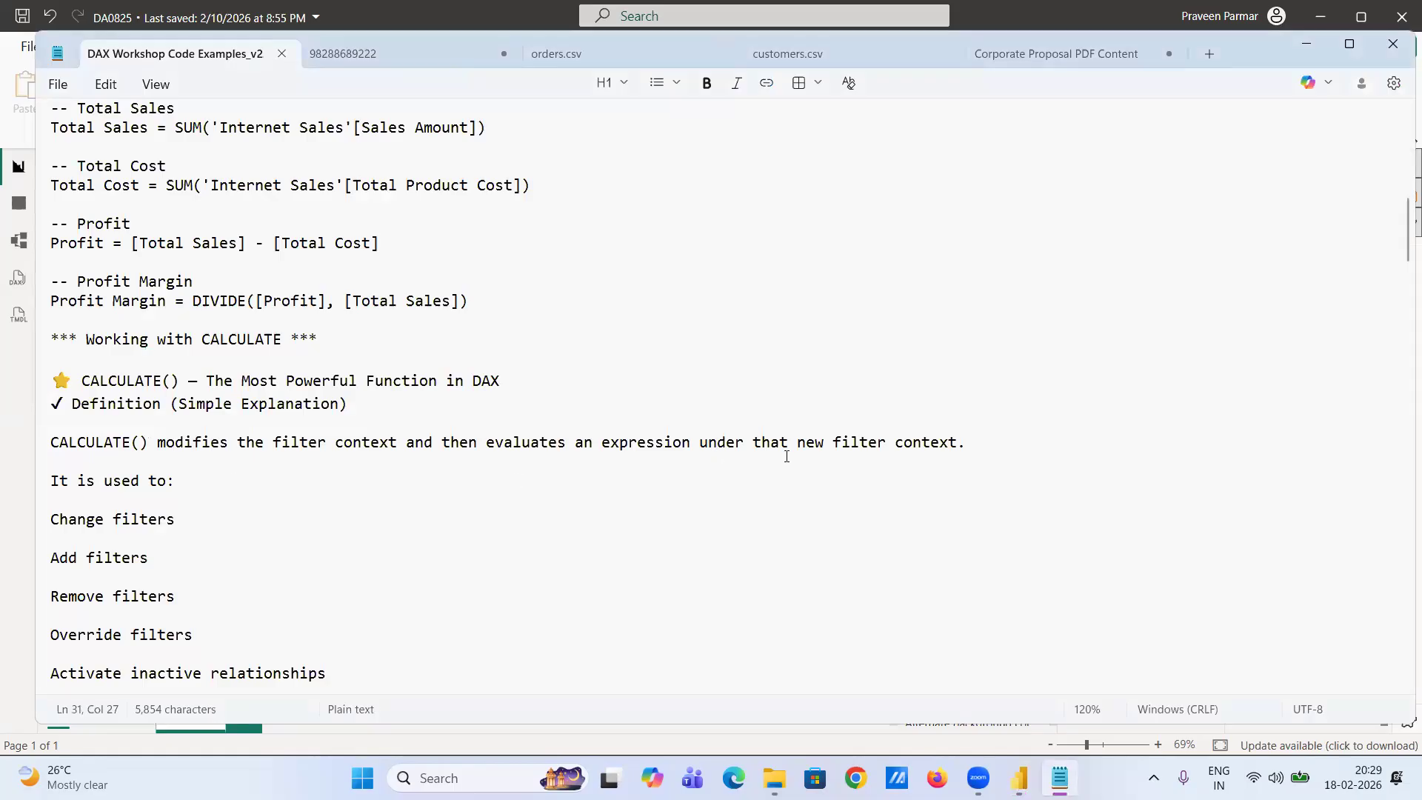
pyautogui.scroll(-1, 341, 529)
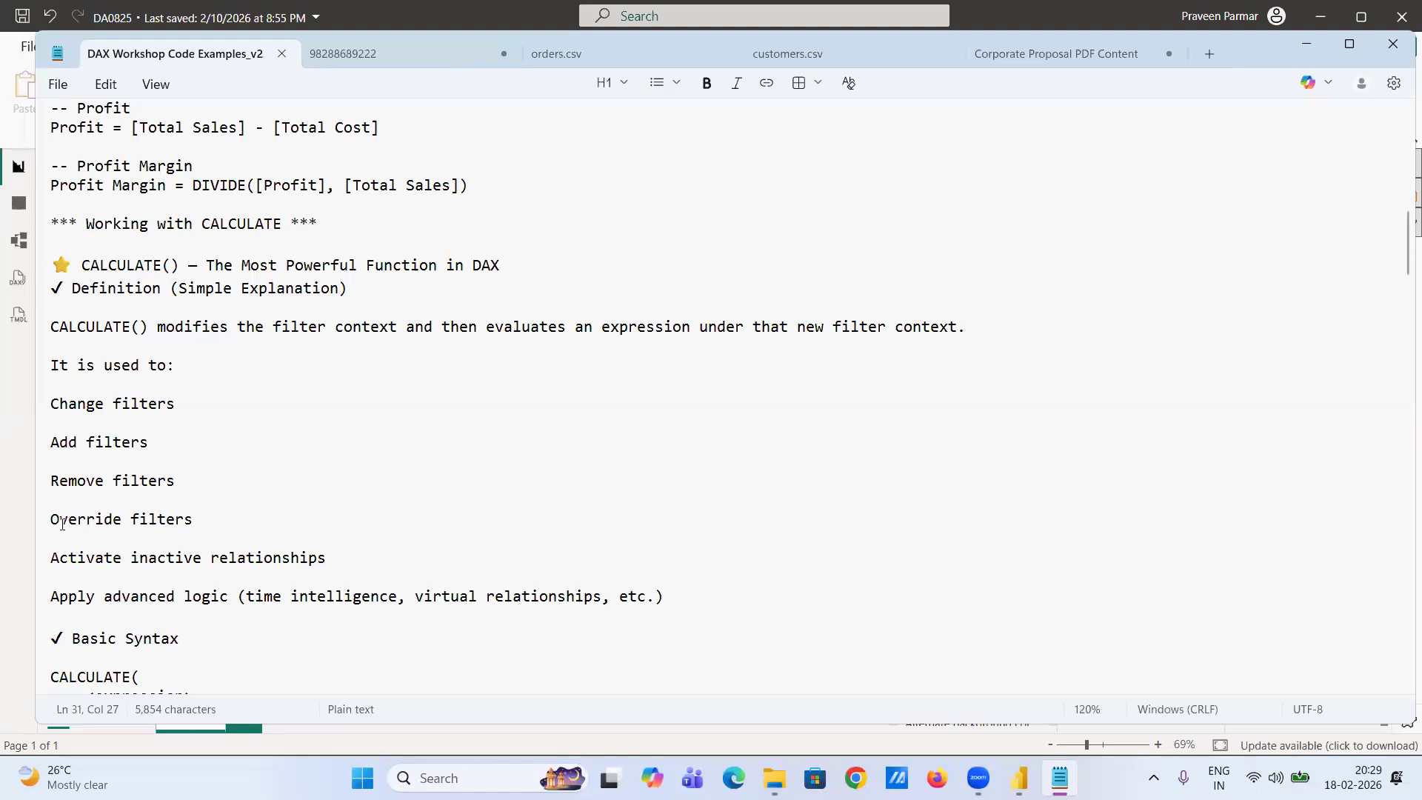
pyautogui.scroll(-2, 190, 524)
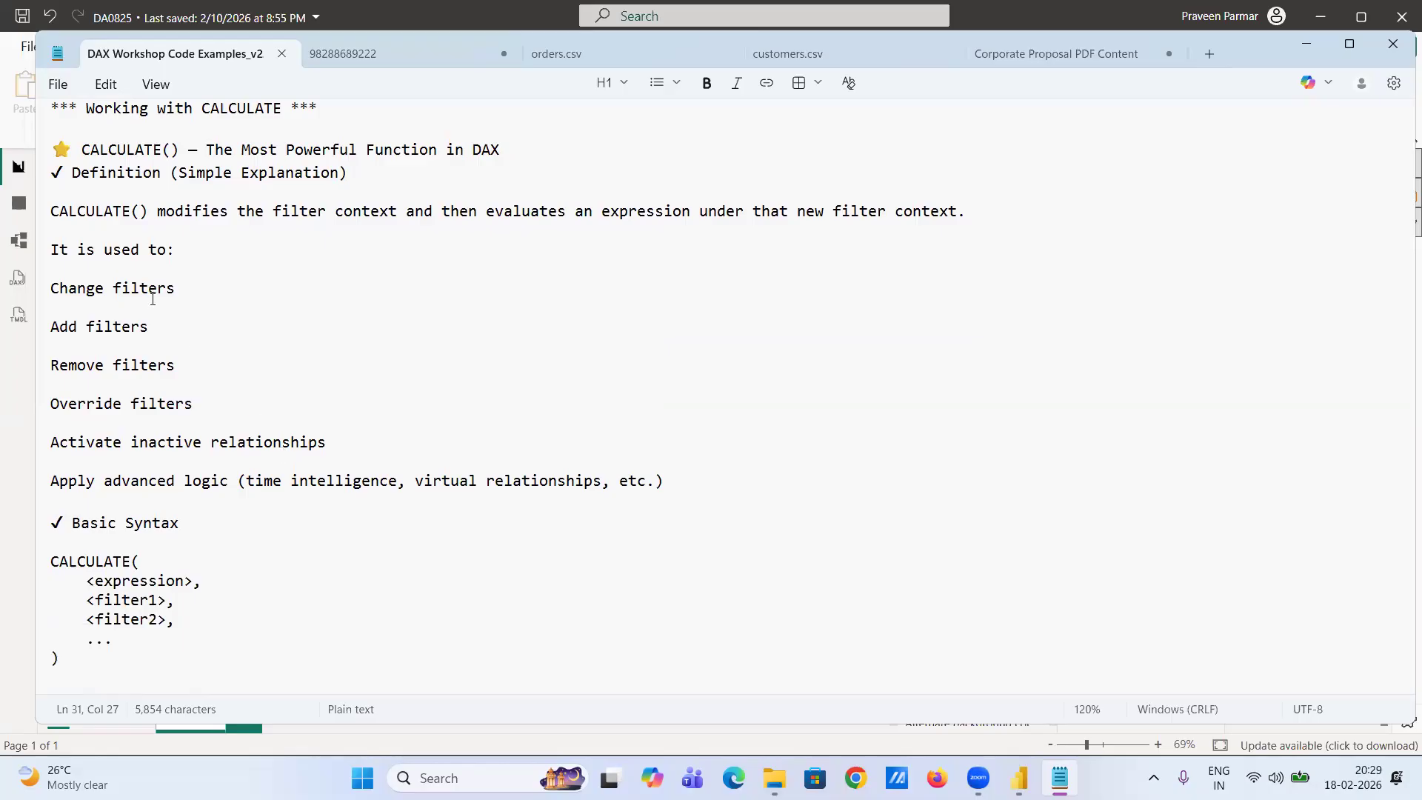
# - Return to Power BI's model diagram and examine how the Product, Sales Territory, Customer and Date tables relate to Internet Sales
pyautogui.click(21, 244)
pyautogui.scroll(6, 750, 530)
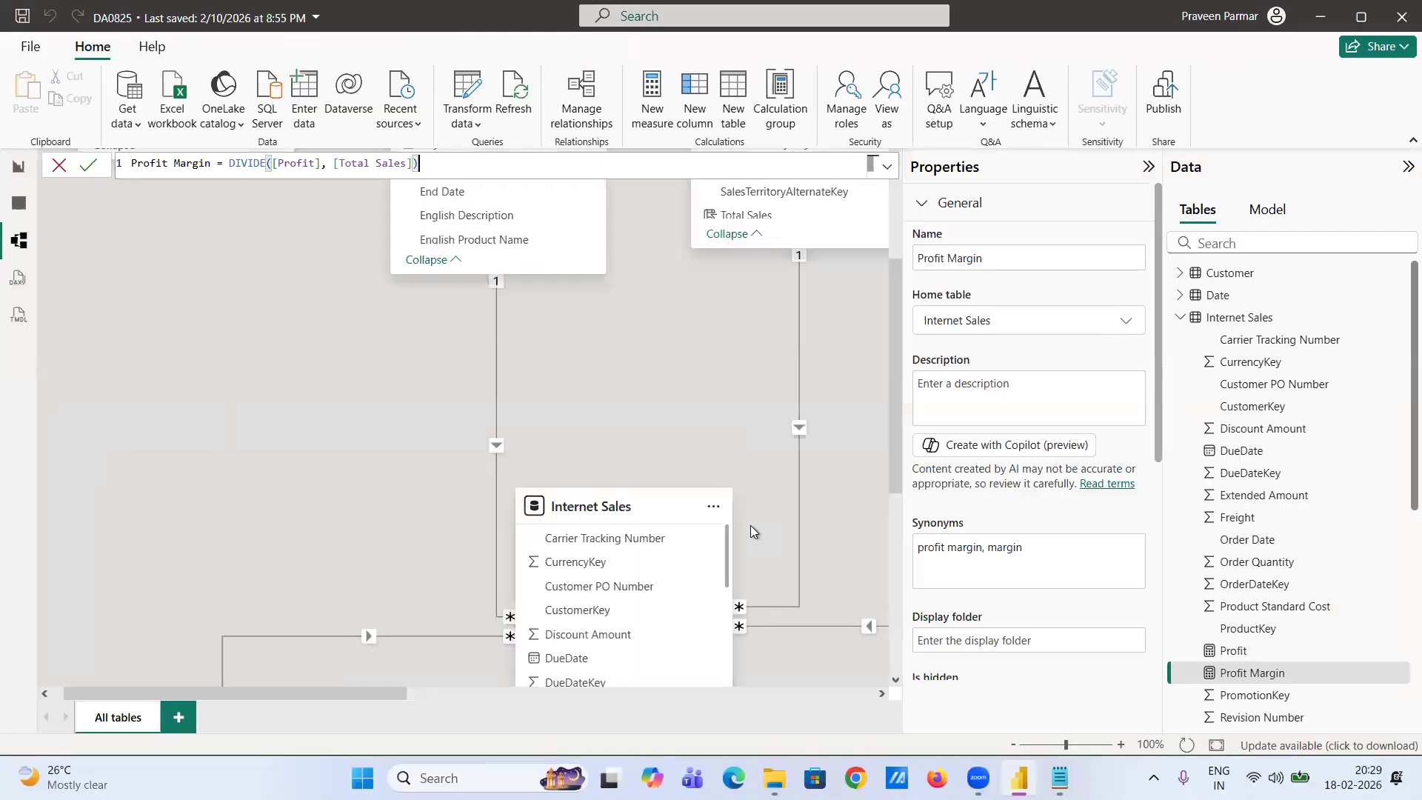
pyautogui.scroll(-5, 750, 530)
pyautogui.scroll(-3, 749, 526)
pyautogui.hscroll(5, 750, 526)
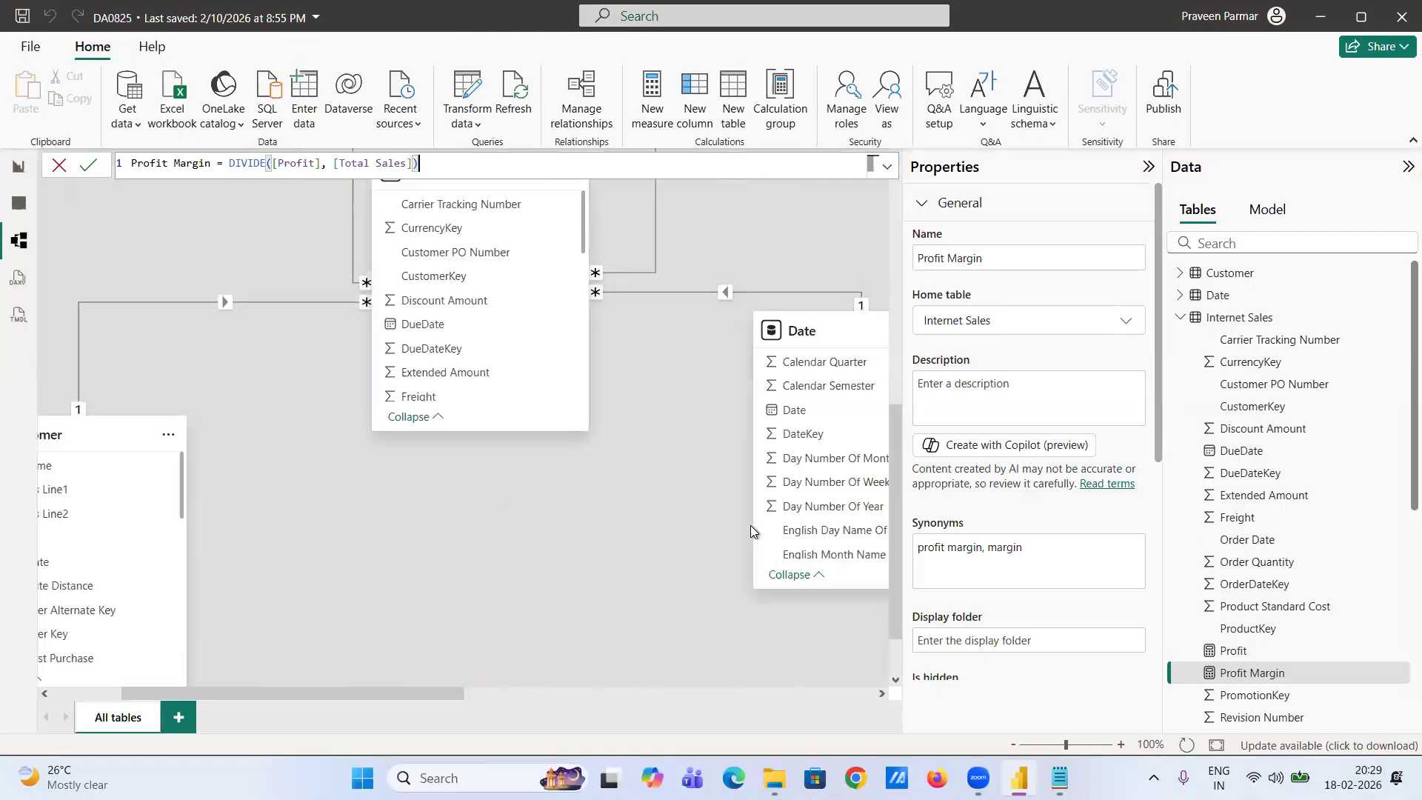
pyautogui.scroll(5, 749, 526)
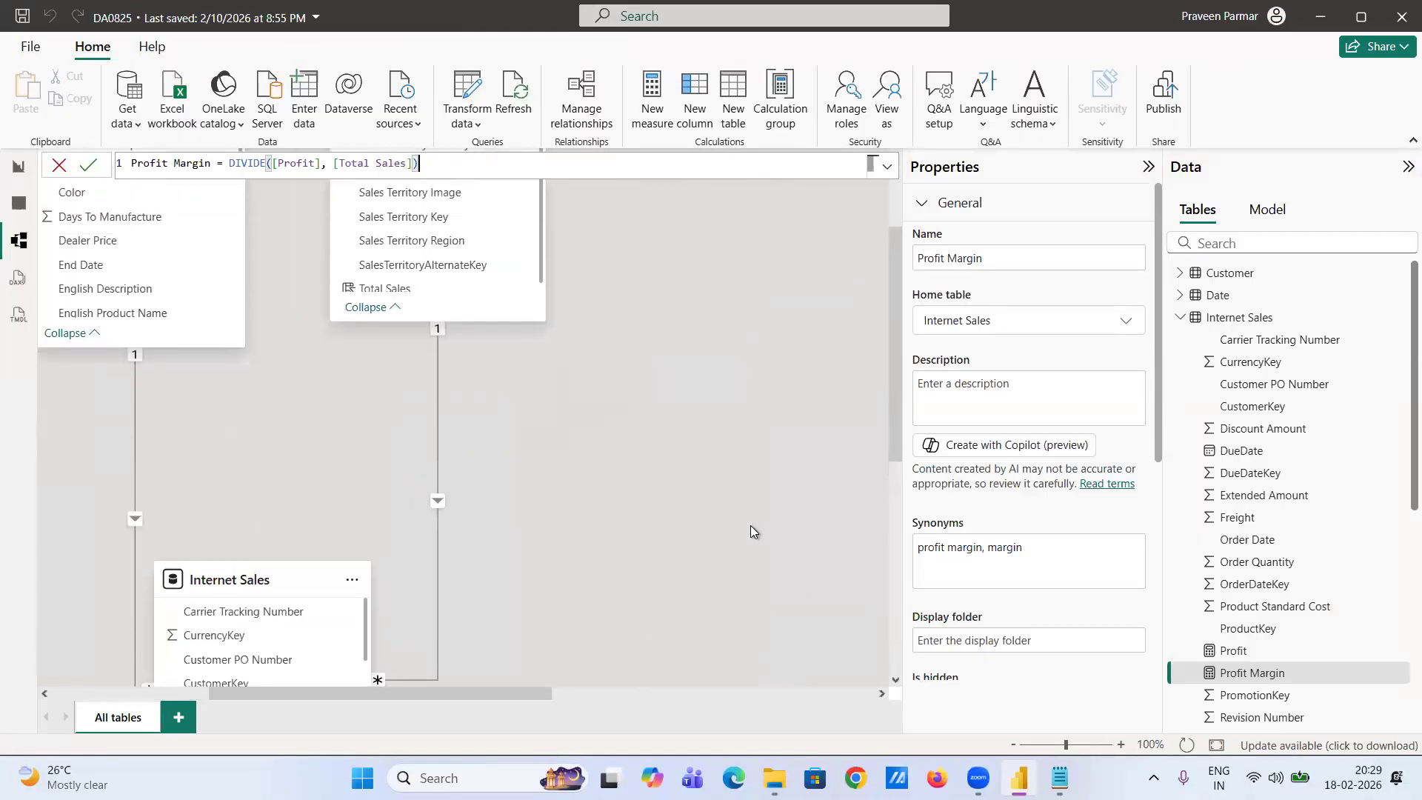
pyautogui.scroll(-5, 749, 526)
pyautogui.hscroll(-5, 749, 525)
pyautogui.scroll(-1, 748, 526)
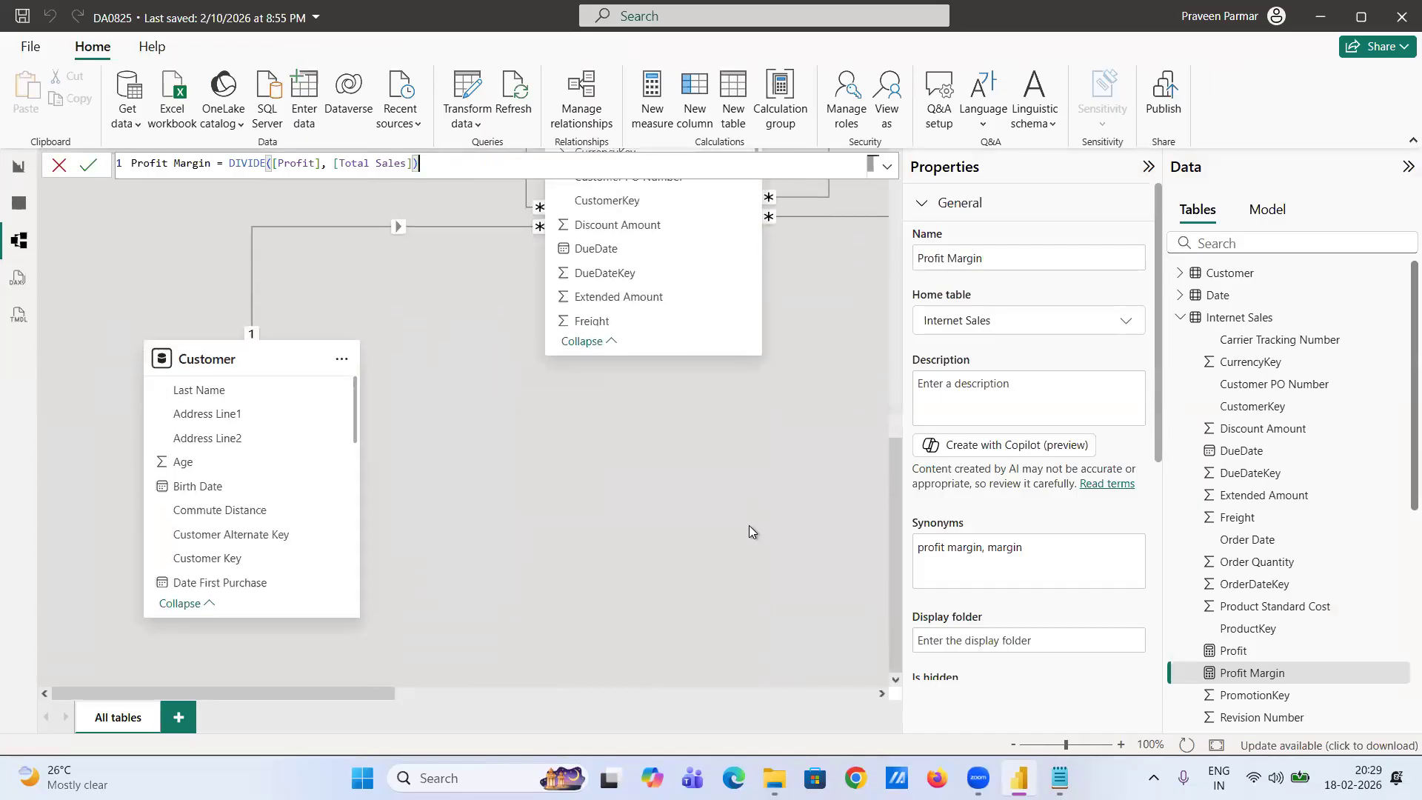
pyautogui.scroll(7, 748, 525)
pyautogui.scroll(-6, 748, 525)
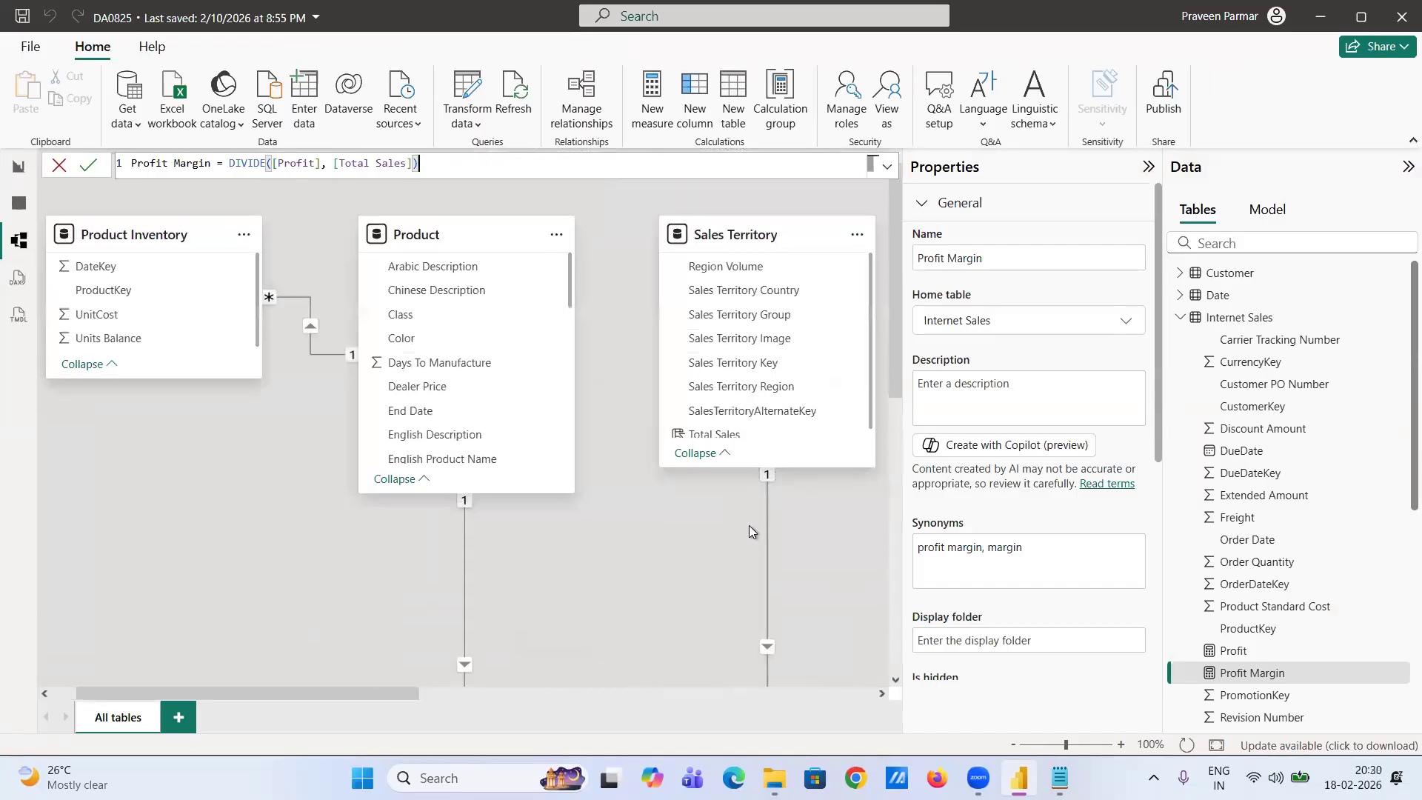
pyautogui.hscroll(3, 749, 525)
pyautogui.scroll(-3, 748, 525)
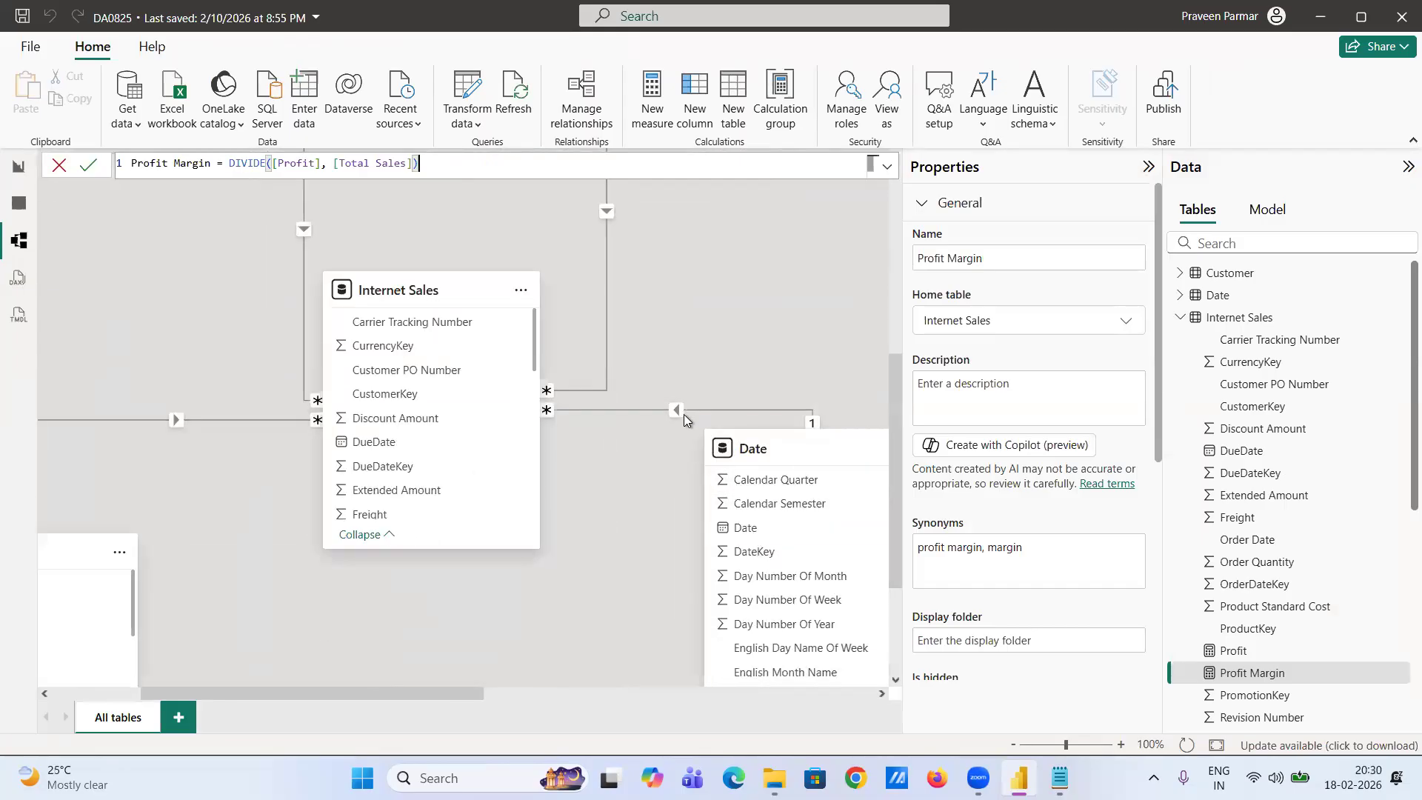
# - Inspect the relationship between Internet Sales and Date, and check the Internet Sales fields for other date columns
pyautogui.click(671, 411)
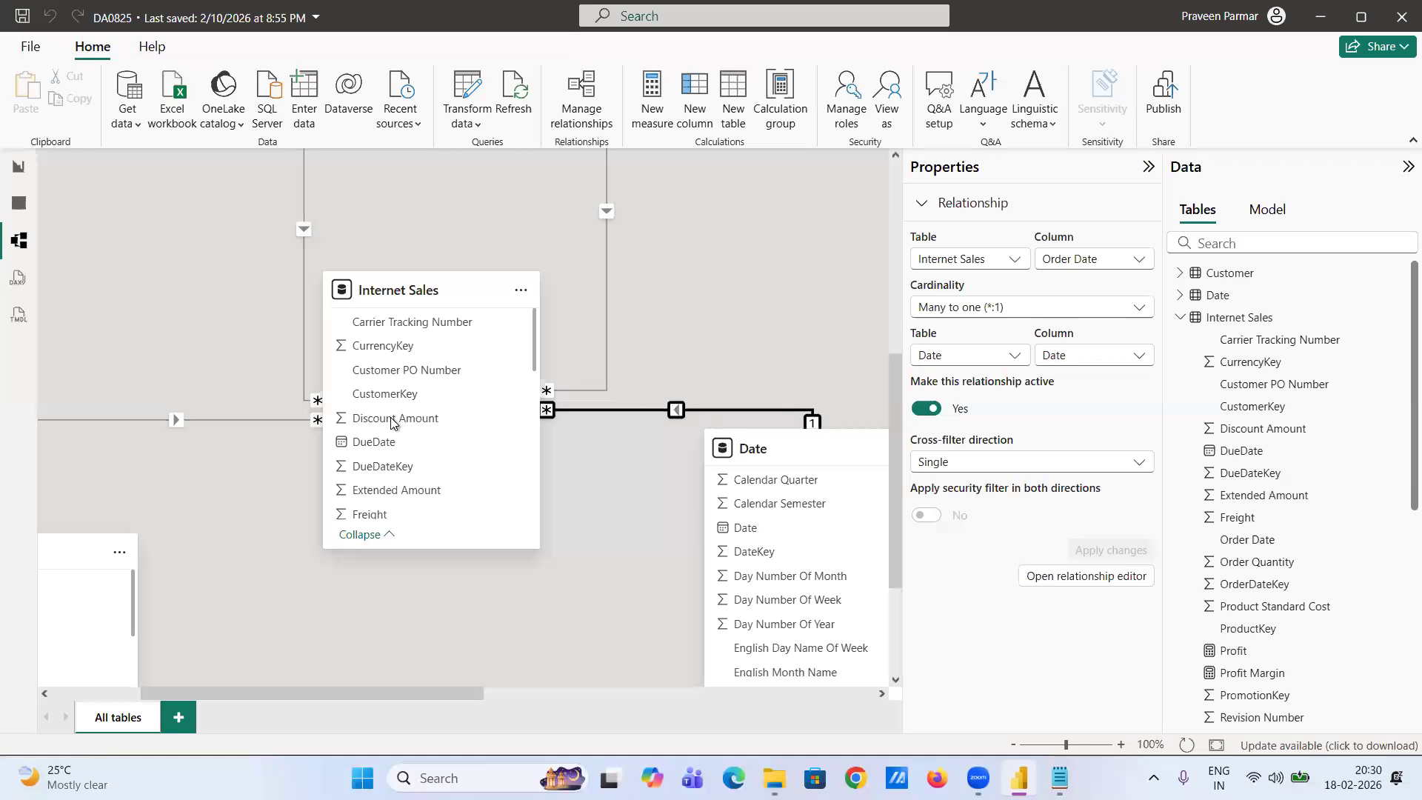
pyautogui.scroll(-5, 388, 429)
pyautogui.click(388, 437)
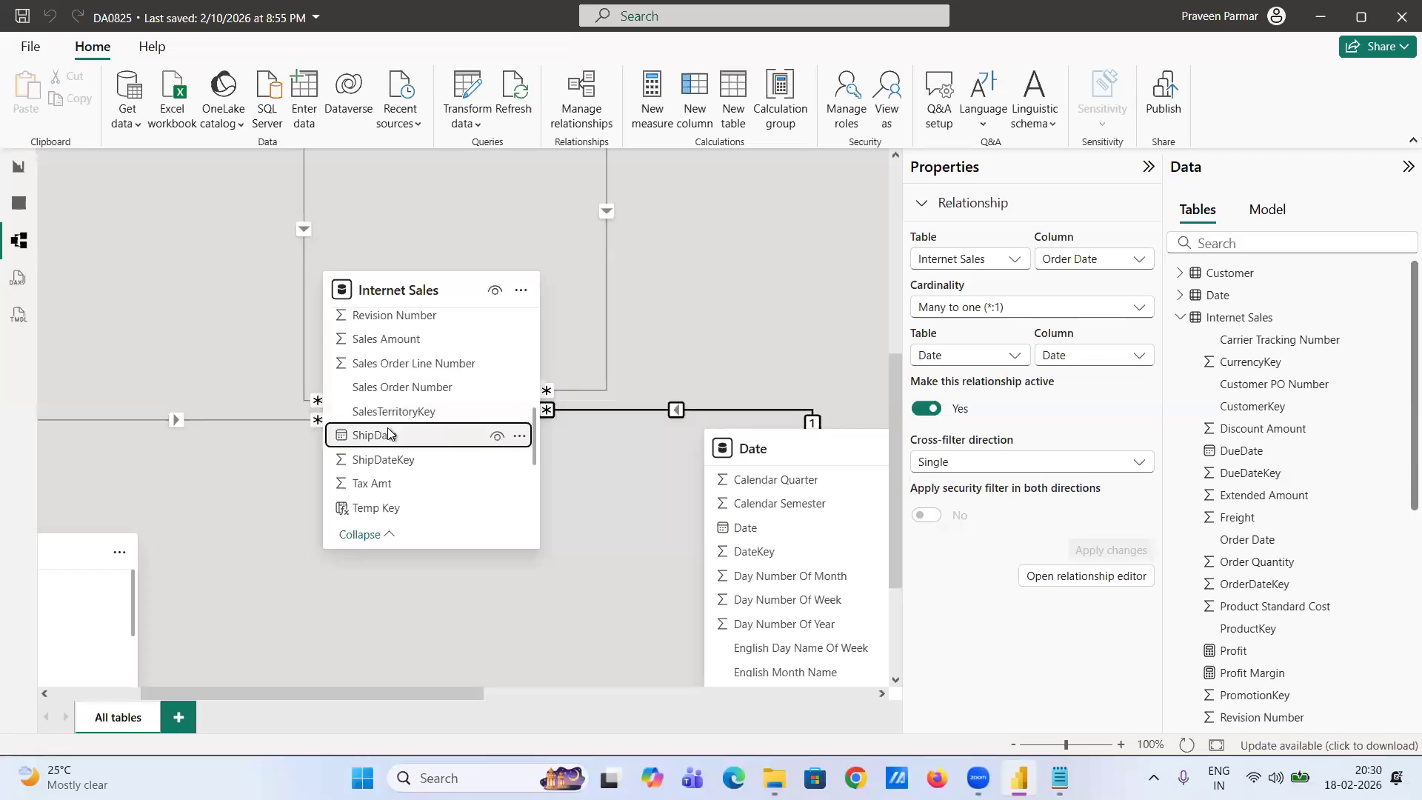
pyautogui.scroll(-3, 425, 431)
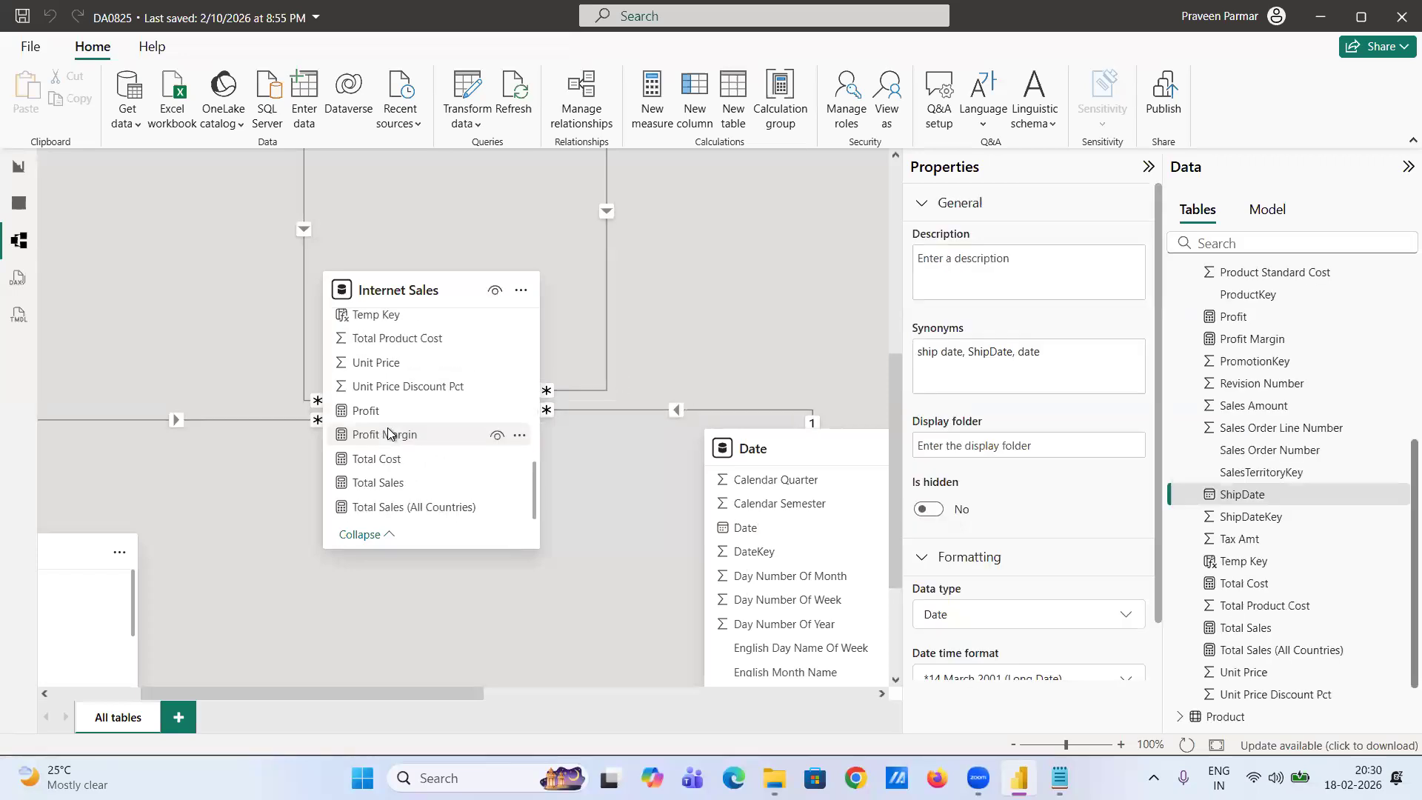
pyautogui.click(674, 410)
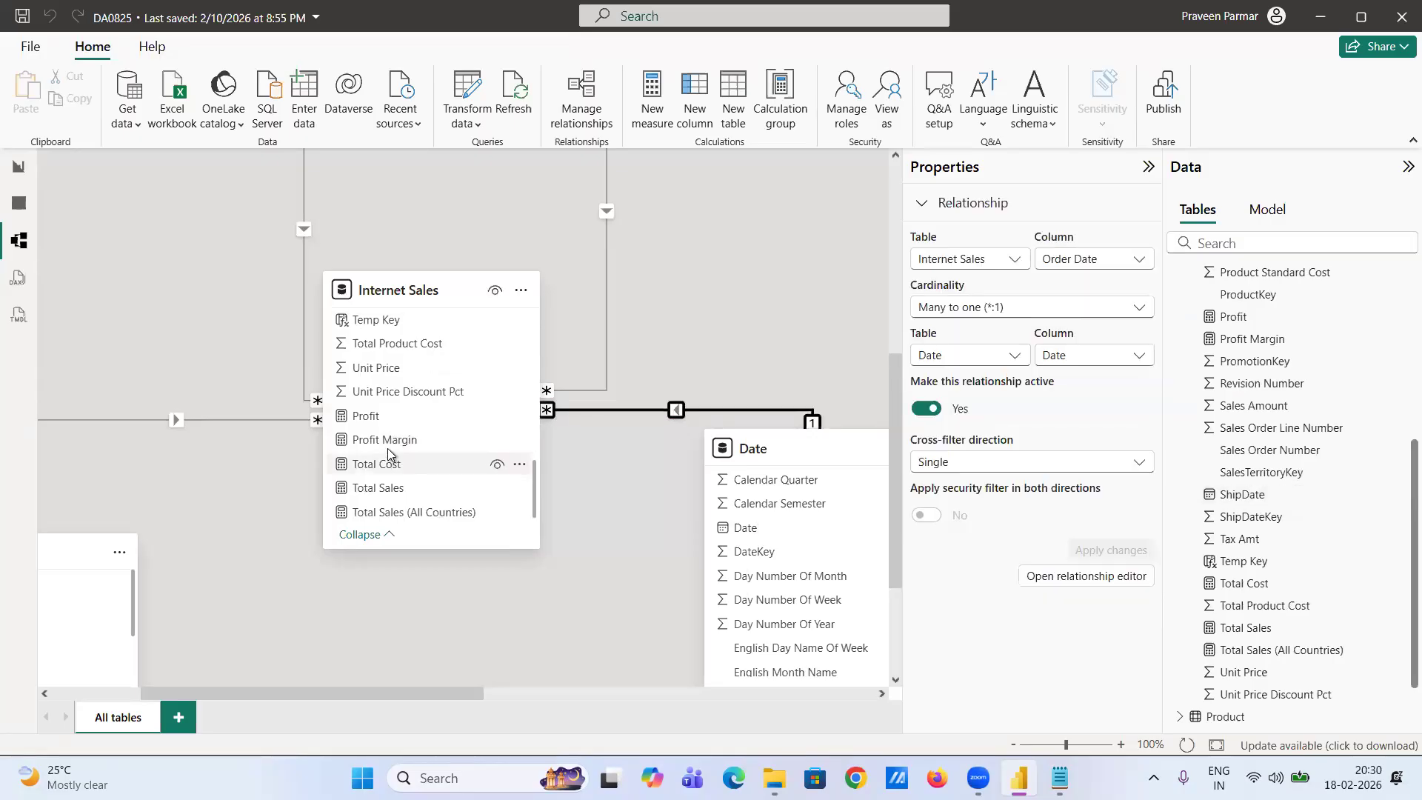
# - Create an inactive many-to-one relationship from Internet Sales DueDate to the Date table's Date column with single cross-filter direction
pyautogui.scroll(5, 425, 432)
pyautogui.scroll(5, 425, 433)
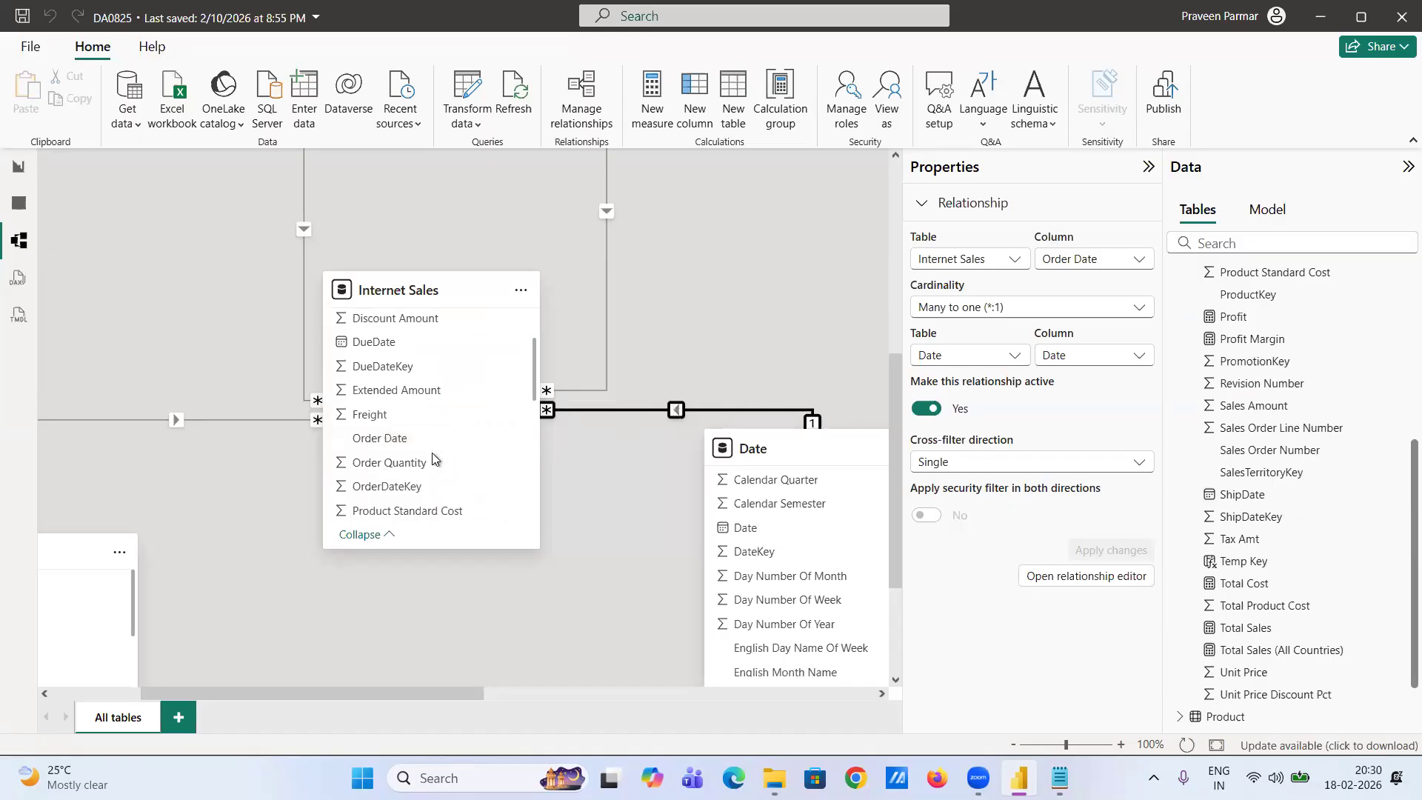
pyautogui.moveTo(378, 341); pyautogui.dragTo(729, 528)
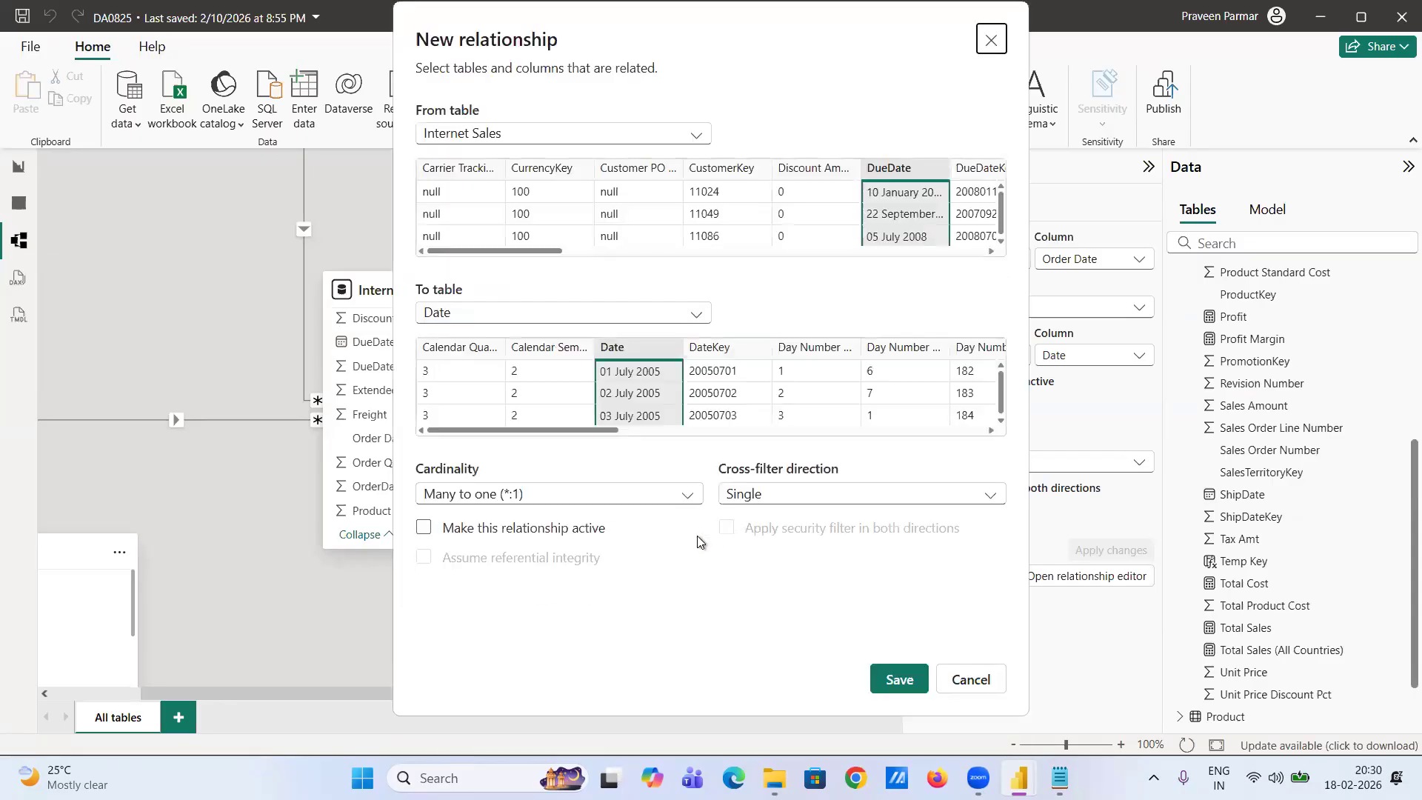
pyautogui.click(426, 529)
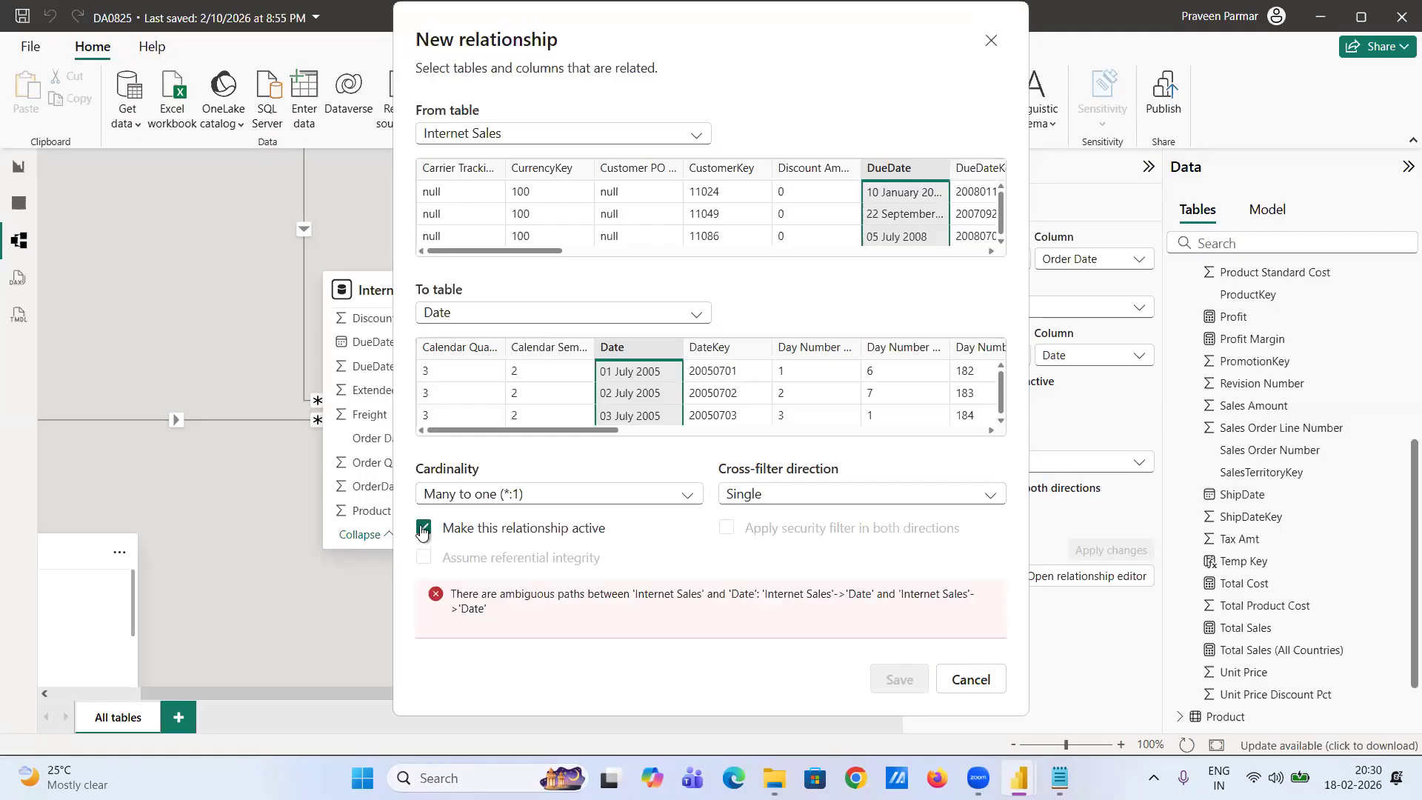
pyautogui.click(422, 528)
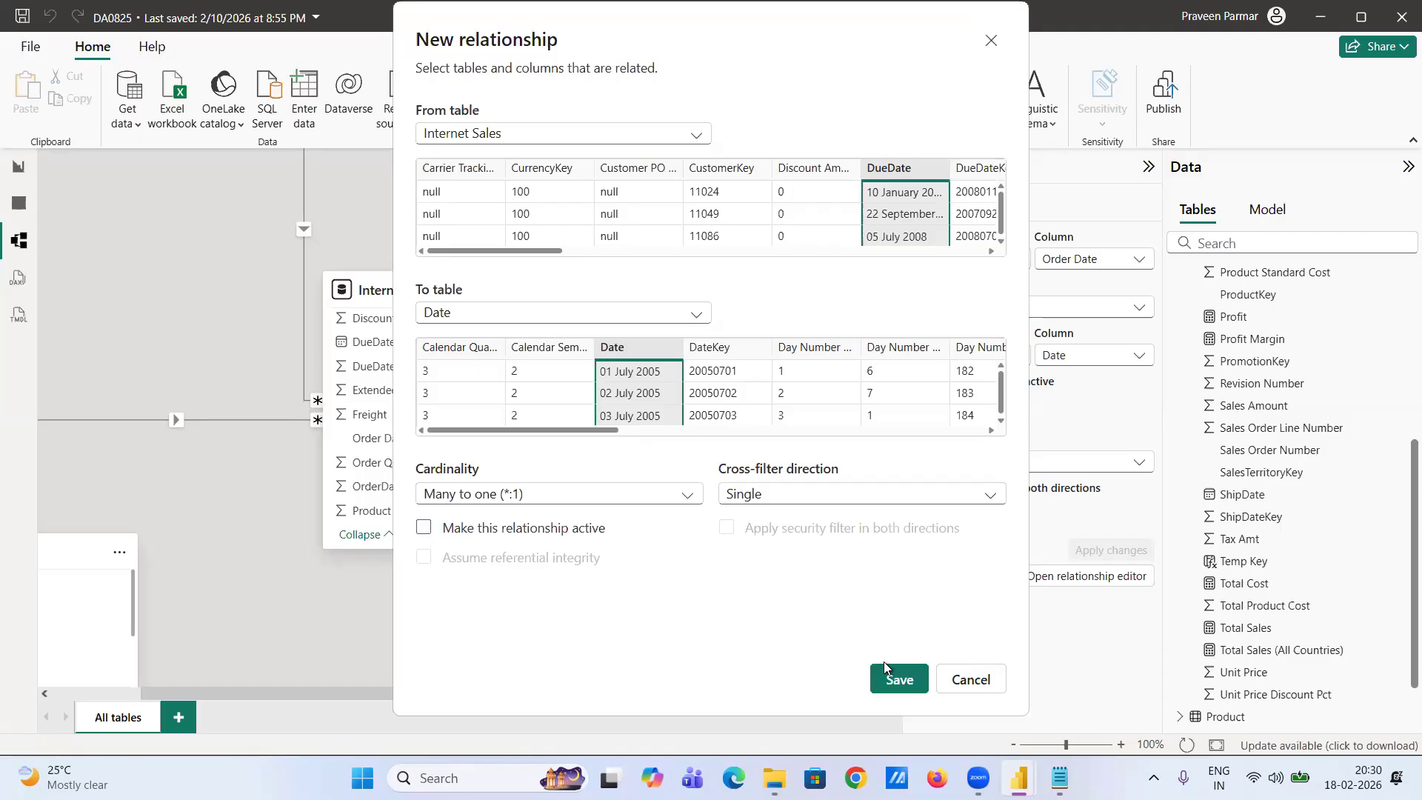
pyautogui.click(898, 682)
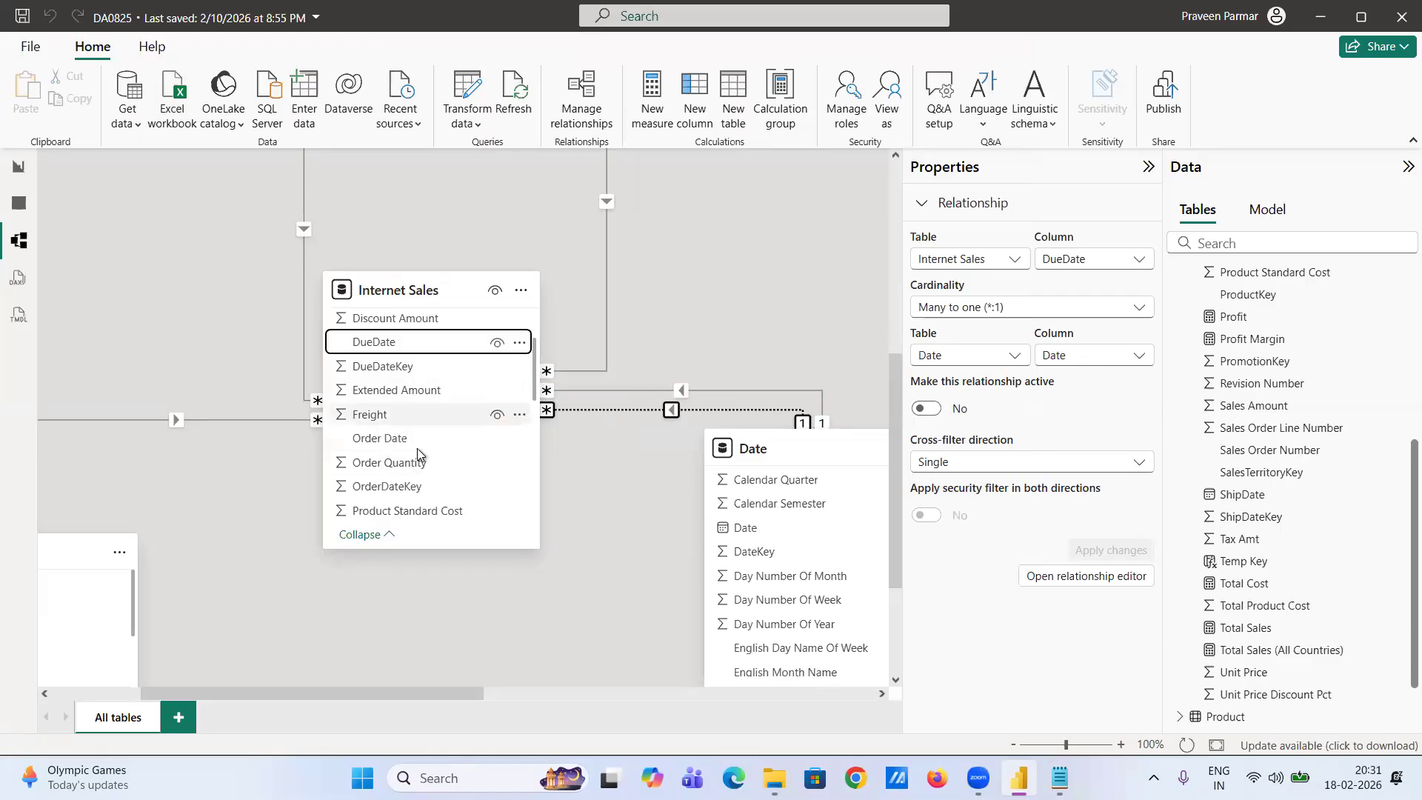
# - Create an inactive many-to-one relationship from Internet Sales ShipDate to the Date table's Date column with single cross-filter direction
pyautogui.scroll(-3, 417, 453)
pyautogui.scroll(-3, 418, 453)
pyautogui.moveTo(380, 471); pyautogui.dragTo(764, 531)
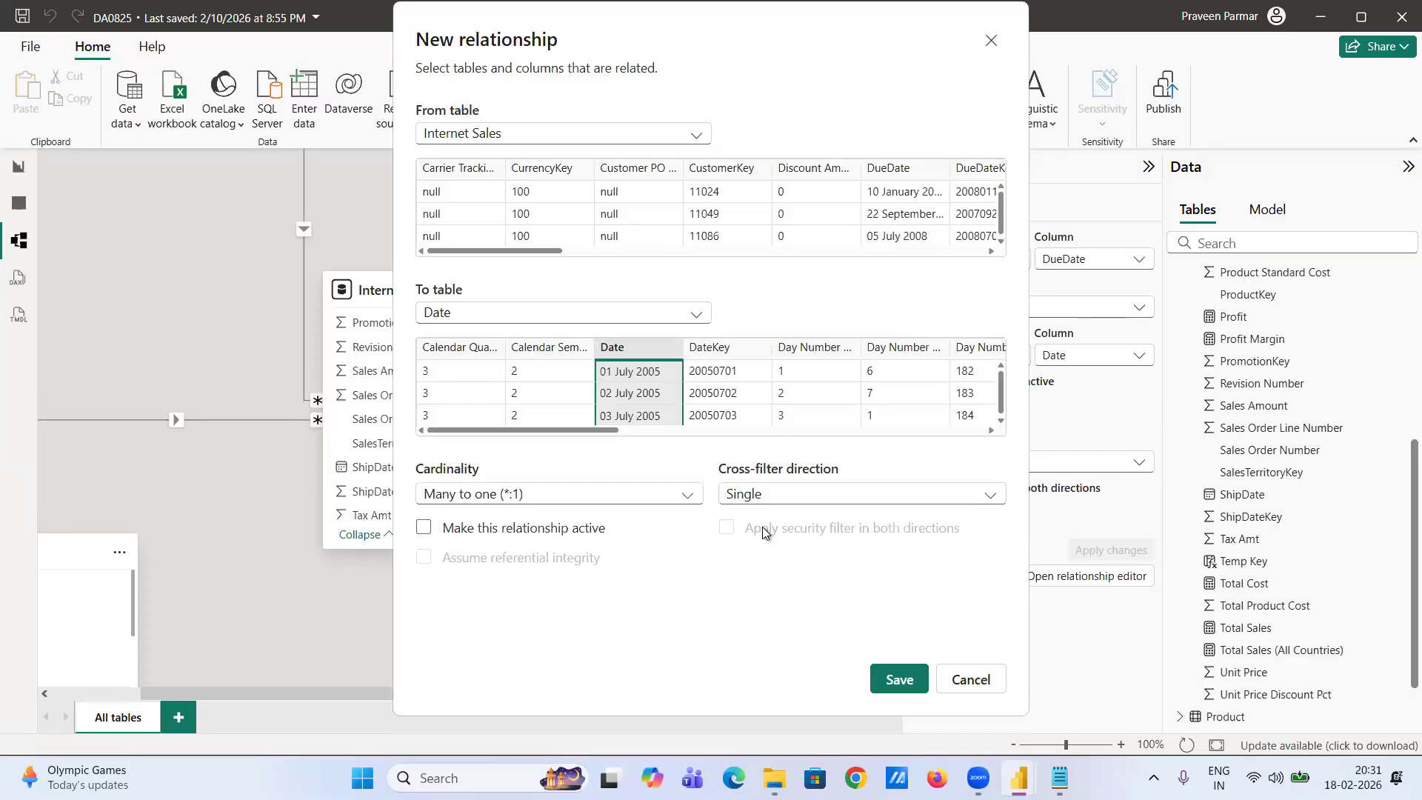
pyautogui.click(897, 679)
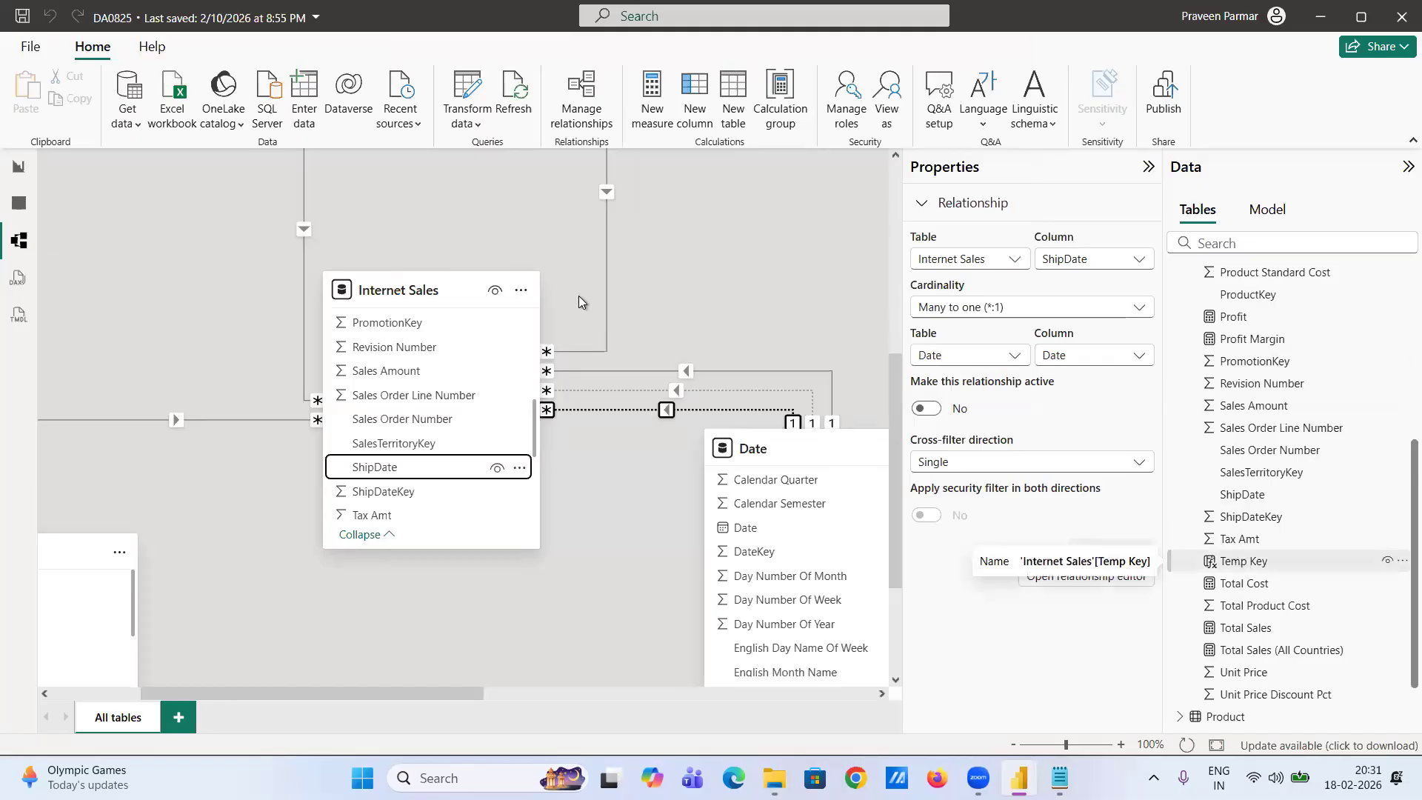
# - Show the Internet Sales table's data and examine its Order Date, DueDate, ShipDate and Temp Key columns
pyautogui.click(20, 208)
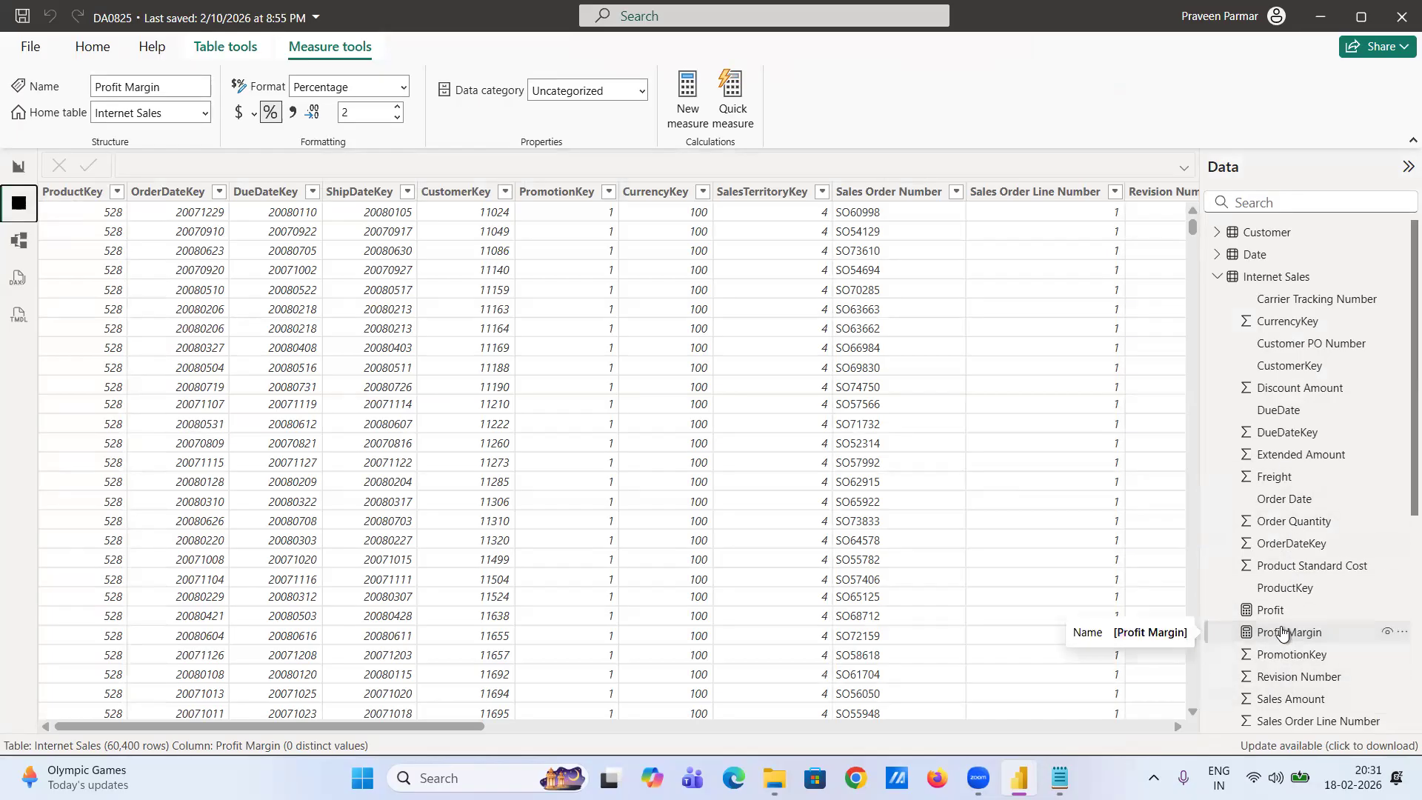
pyautogui.scroll(-5, 1282, 632)
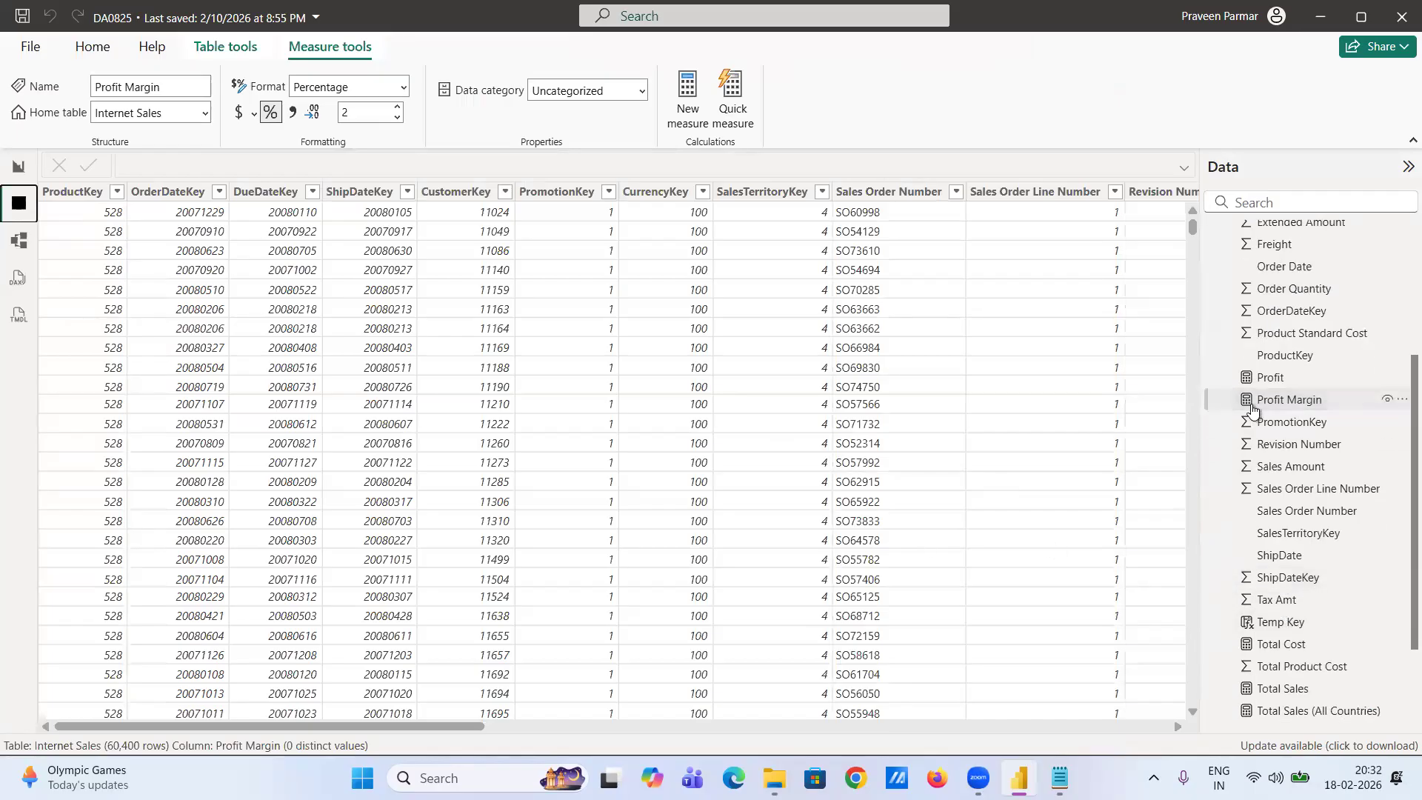
pyautogui.scroll(5, 1251, 408)
pyautogui.click(1253, 274)
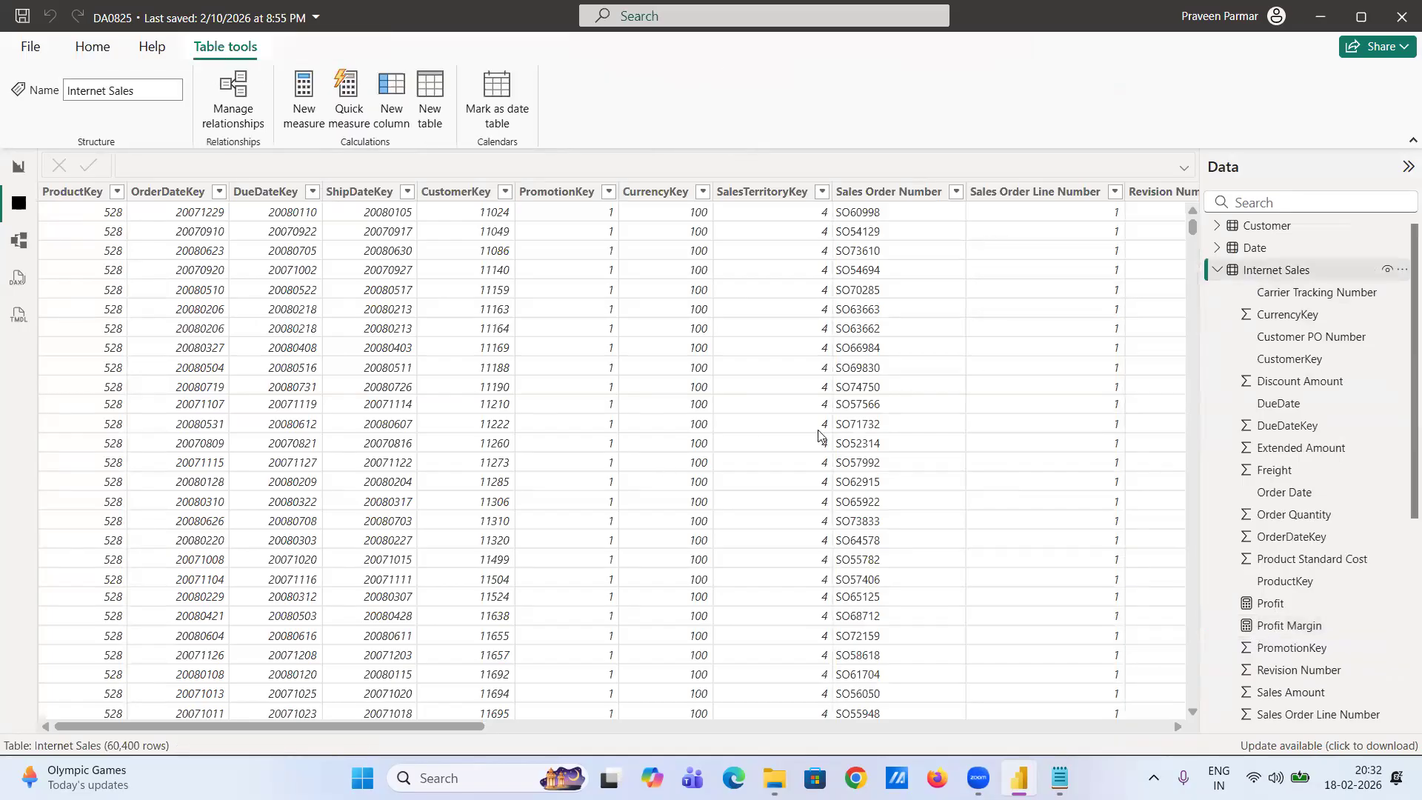
pyautogui.hscroll(5, 818, 435)
pyautogui.hscroll(10, 818, 435)
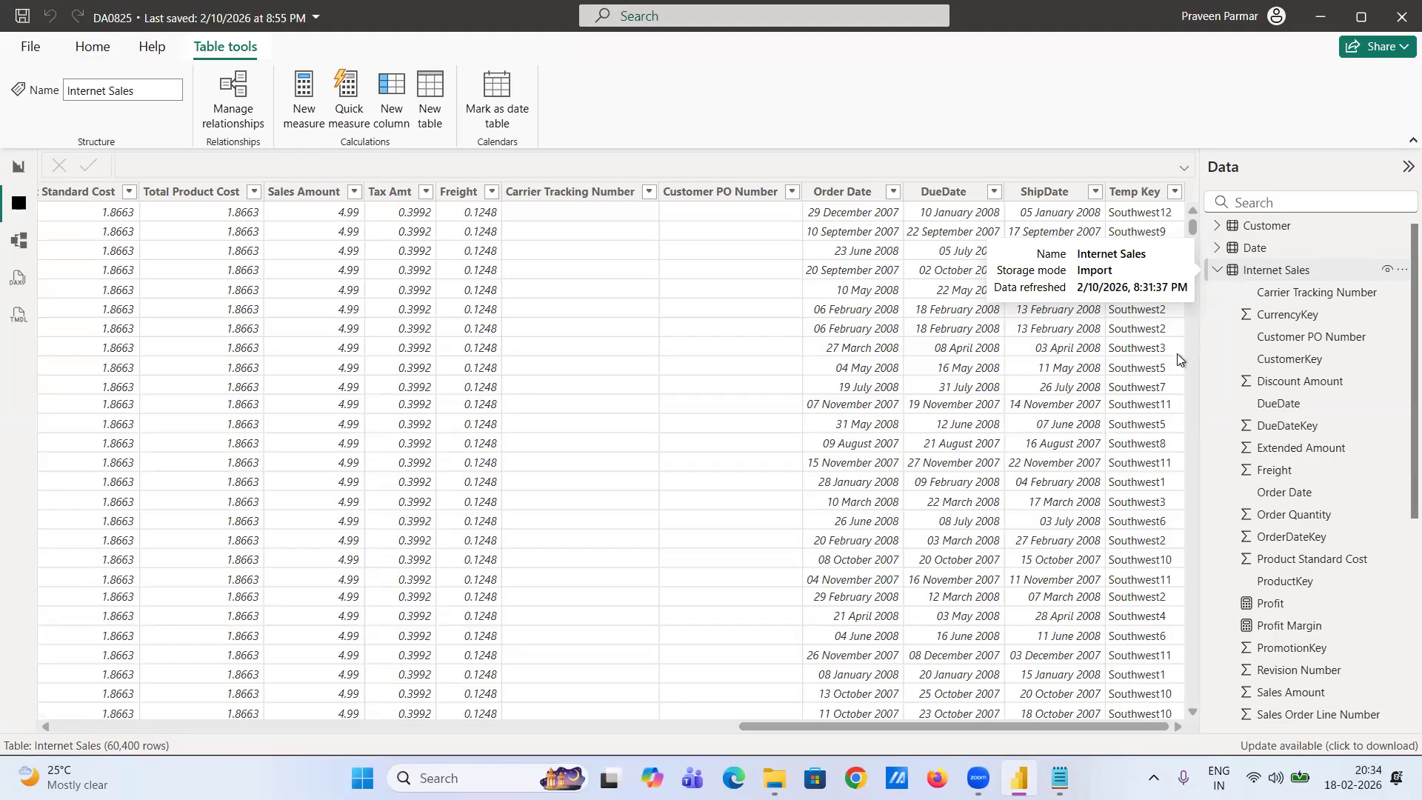
# - Add a calculated column to Internet Sales and begin its formula with TempKey1 = CALCULATE(
pyautogui.rightClick(1242, 274)
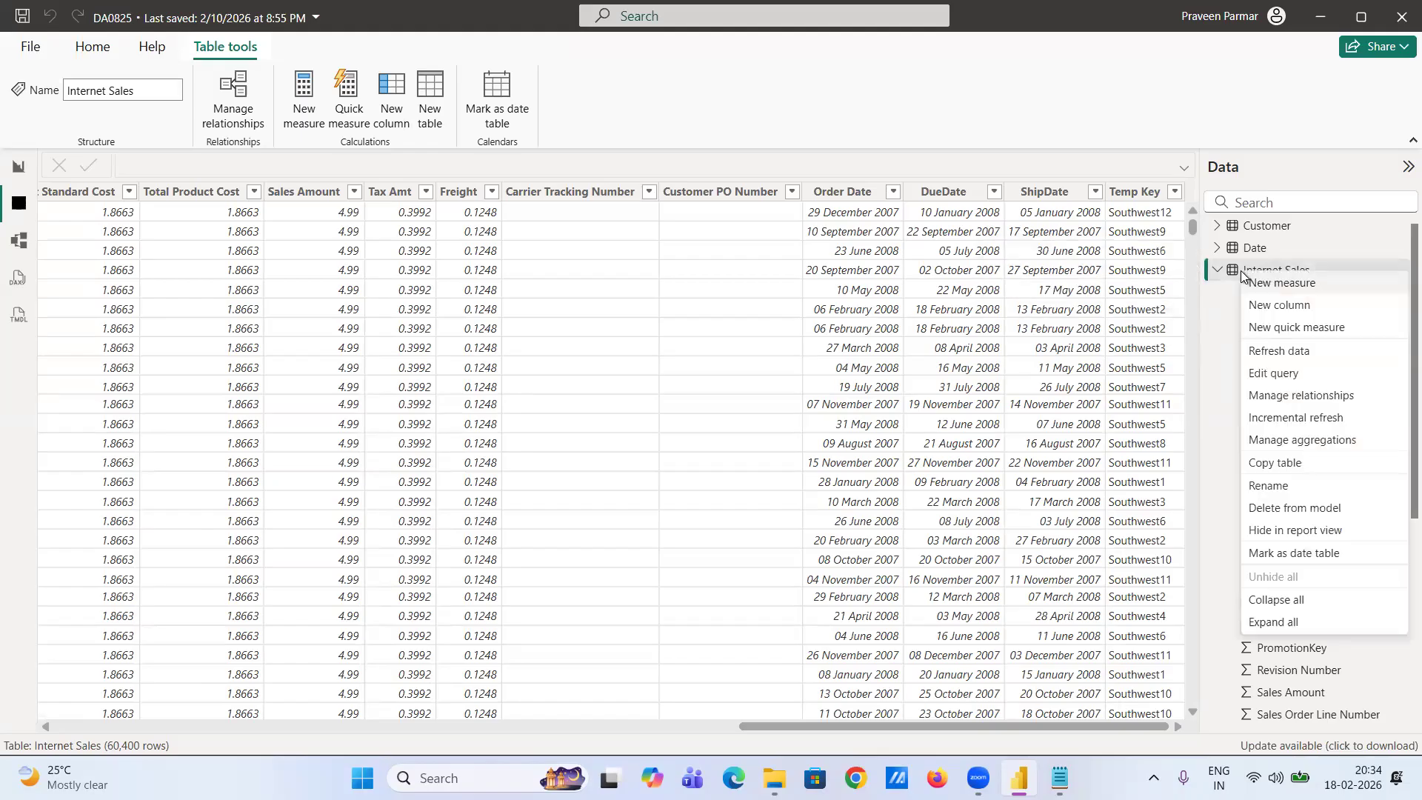
pyautogui.click(1272, 305)
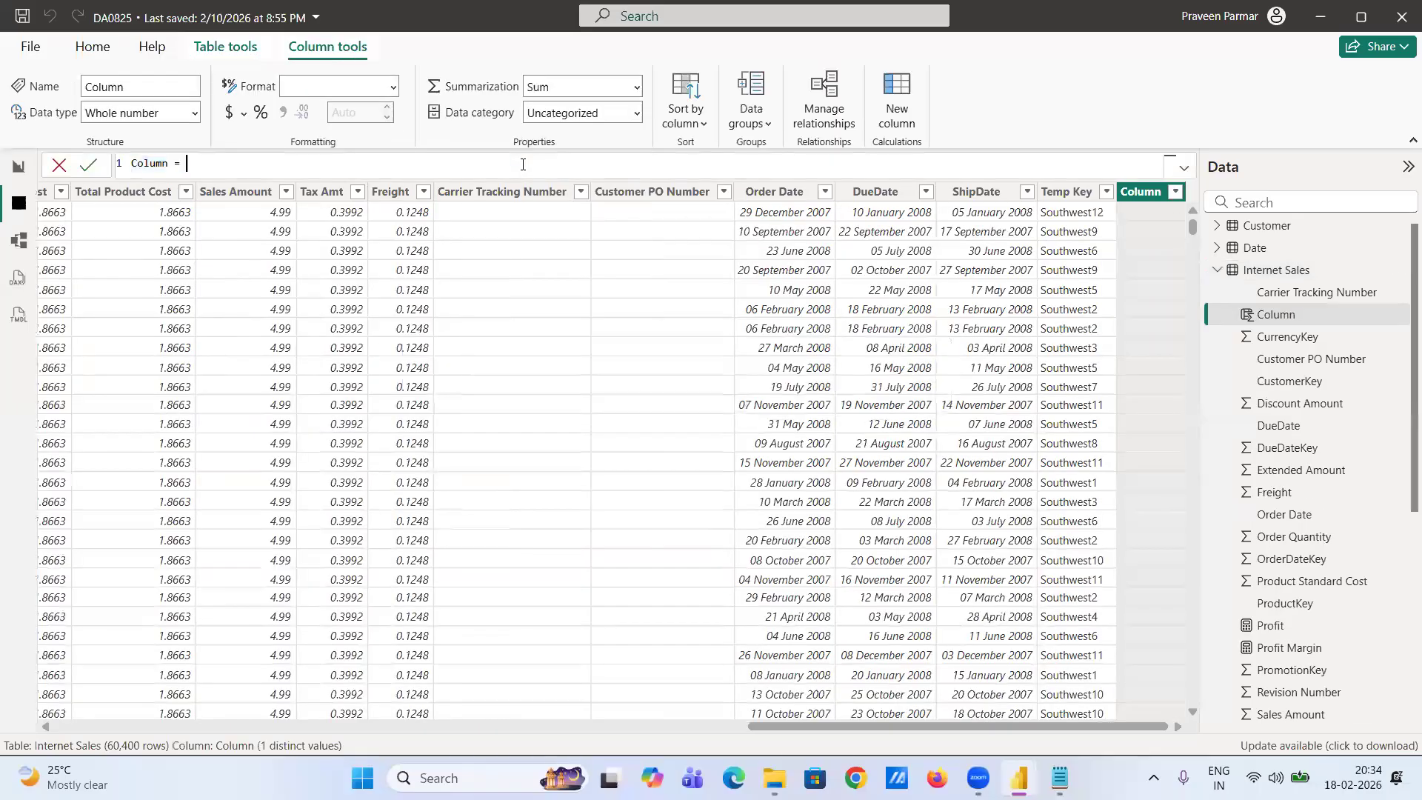
pyautogui.press('BackSpace')
pyautogui.press('BackSpace')
pyautogui.press('BackSpace')
pyautogui.press('BackSpace')
pyautogui.press('BackSpace')
pyautogui.press('BackSpace')
pyautogui.press('BackSpace')
pyautogui.press('BackSpace')
pyautogui.press('BackSpace')
pyautogui.write('TempKey1 = CALCULATE(')
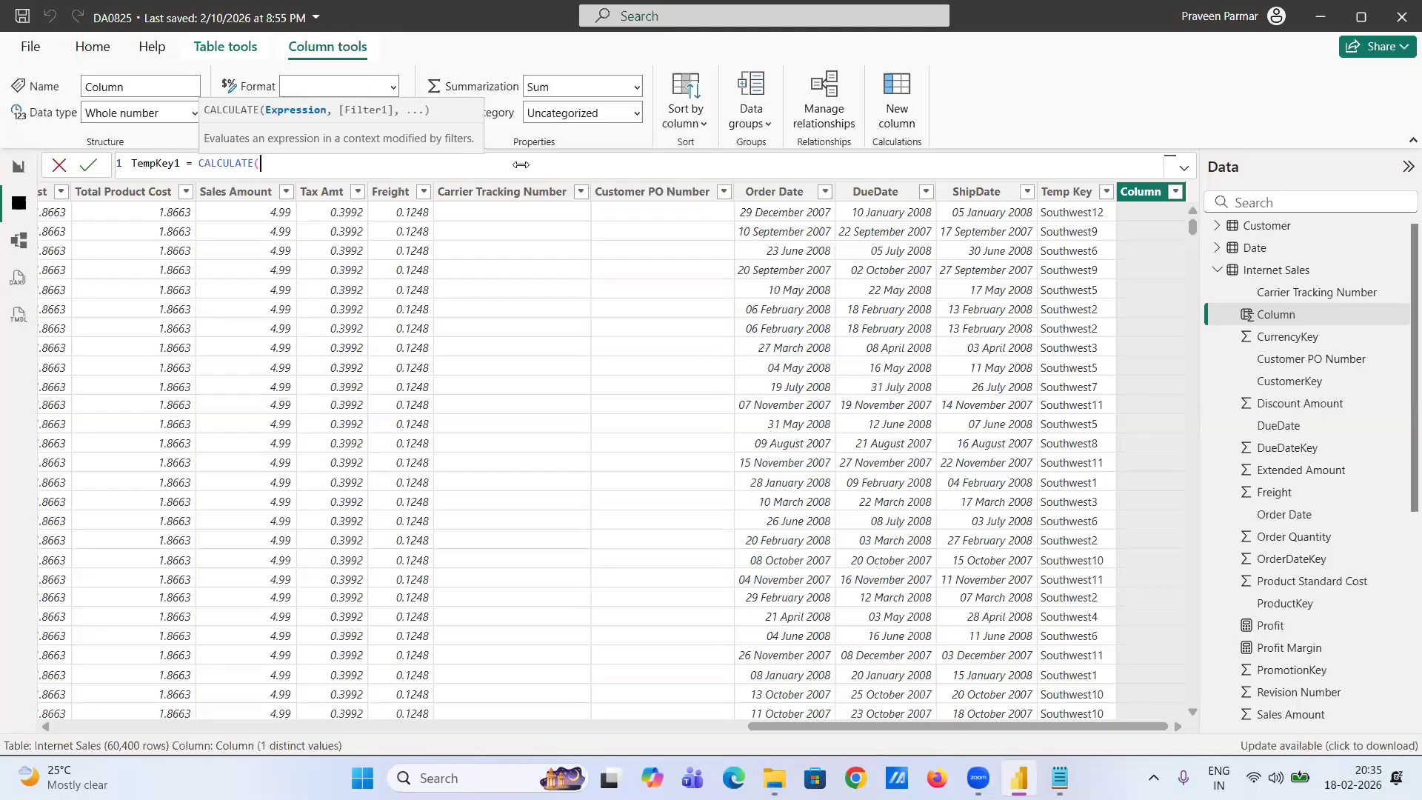
# - Look up the Temperature Key column formula in the DAX Workshop Code Examples_v2 notes, and return to the Power BI report
pyautogui.hotkey('alt', 'Tab')
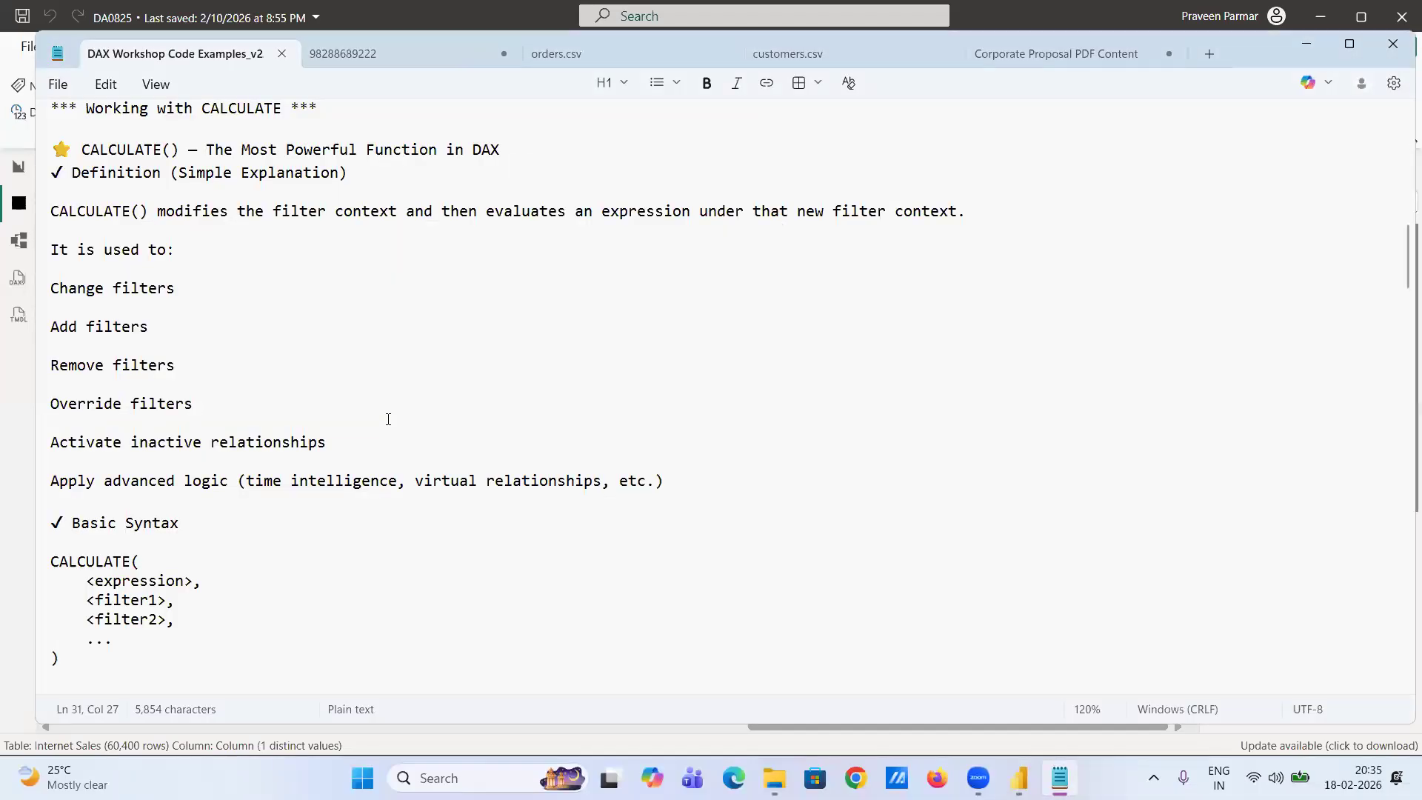
pyautogui.scroll(-7, 388, 419)
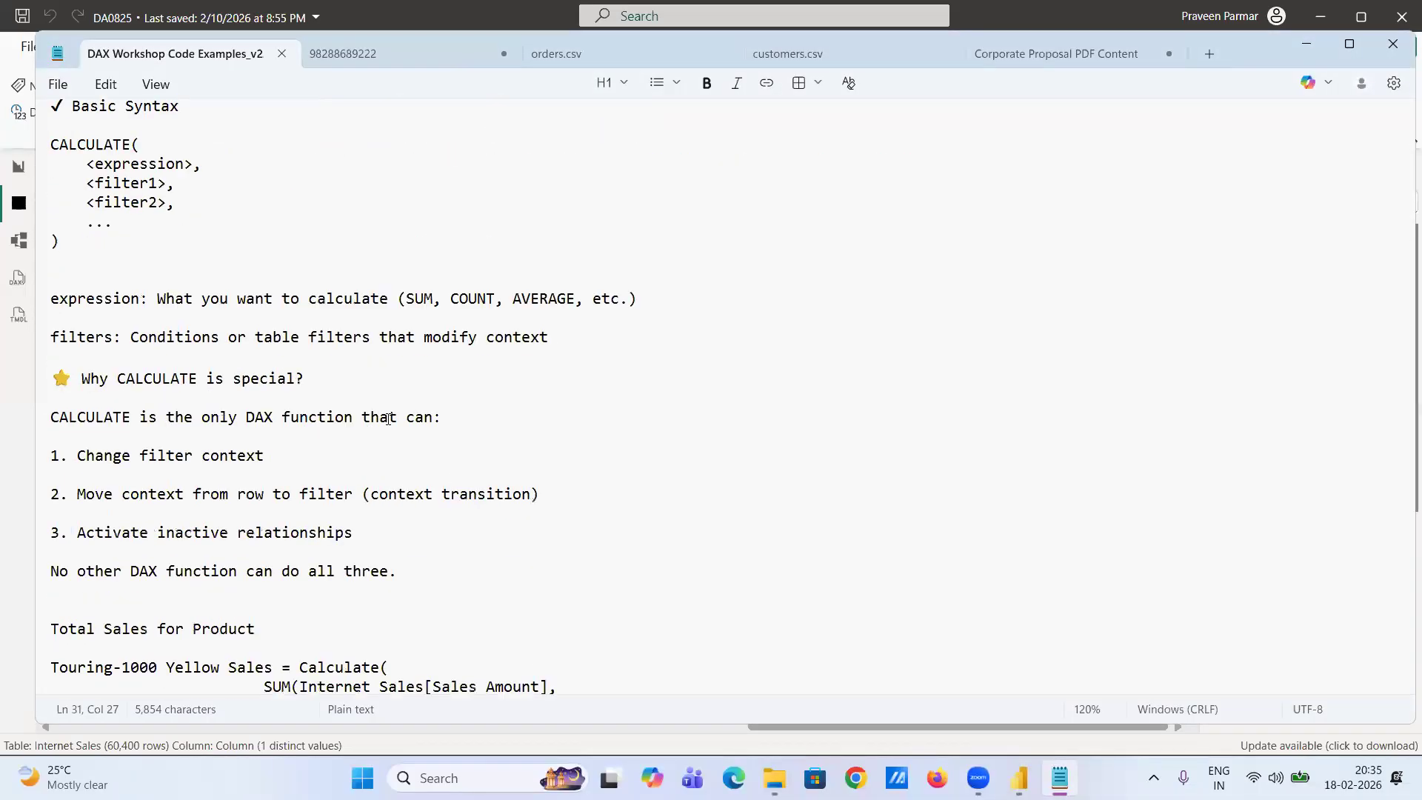
pyautogui.scroll(-5, 388, 419)
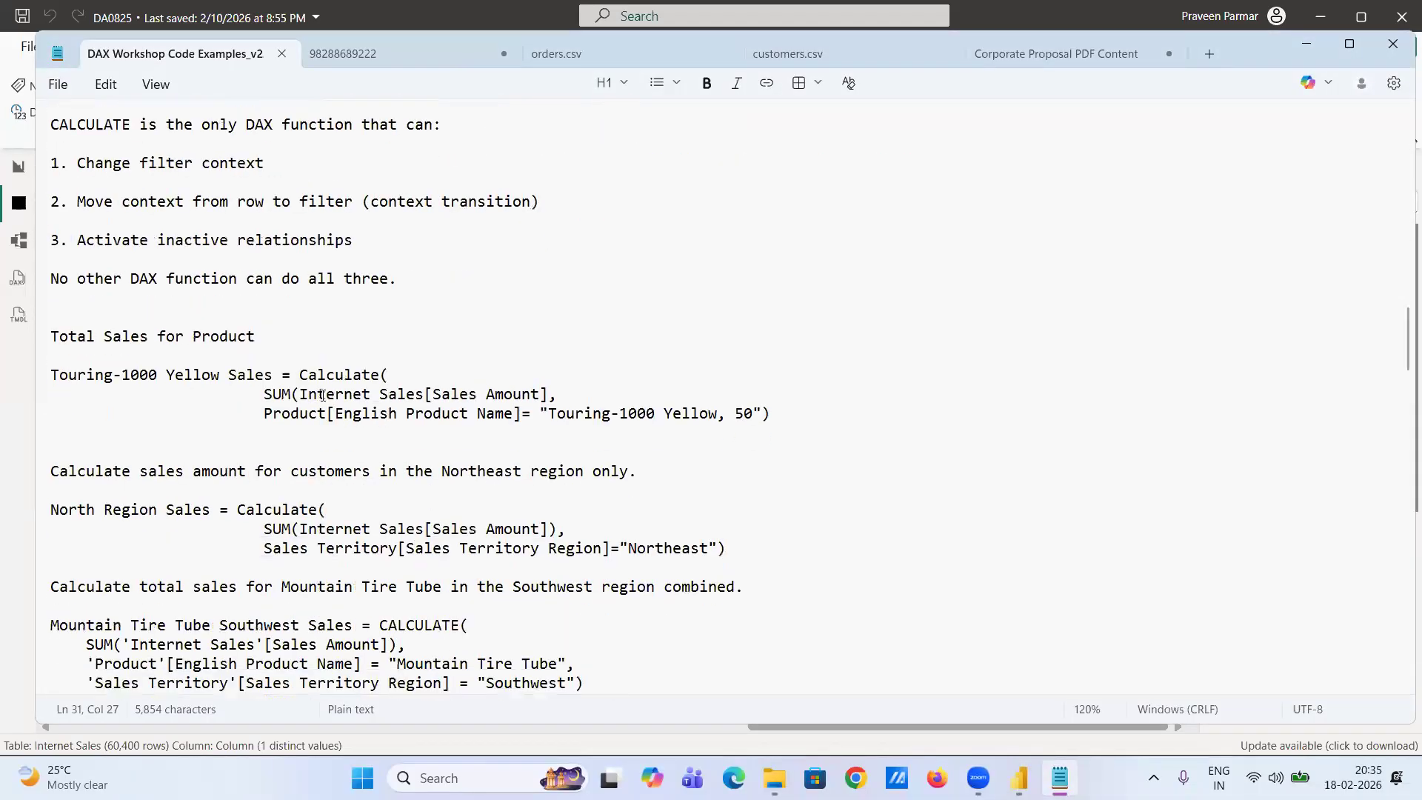
pyautogui.scroll(-3, 322, 396)
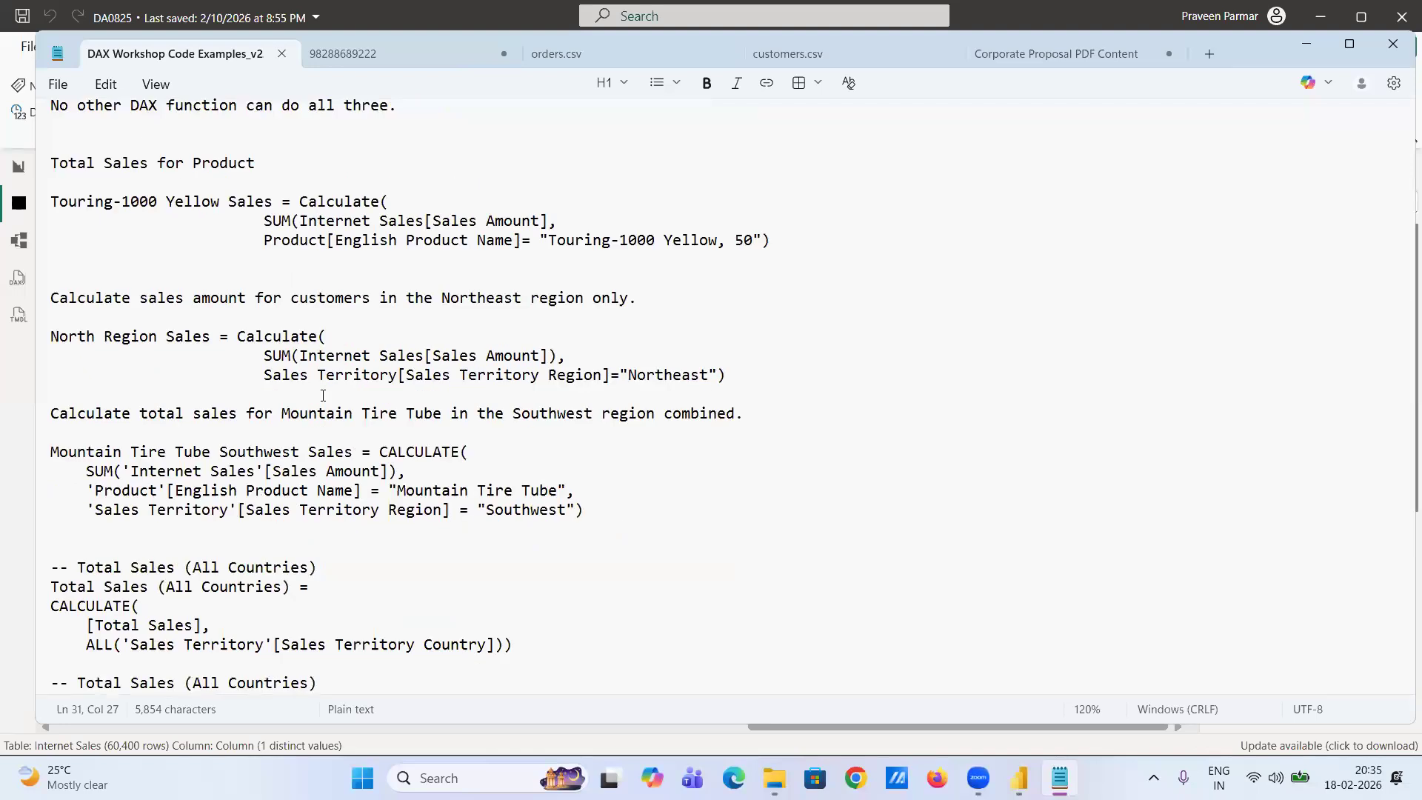
pyautogui.scroll(-2, 323, 395)
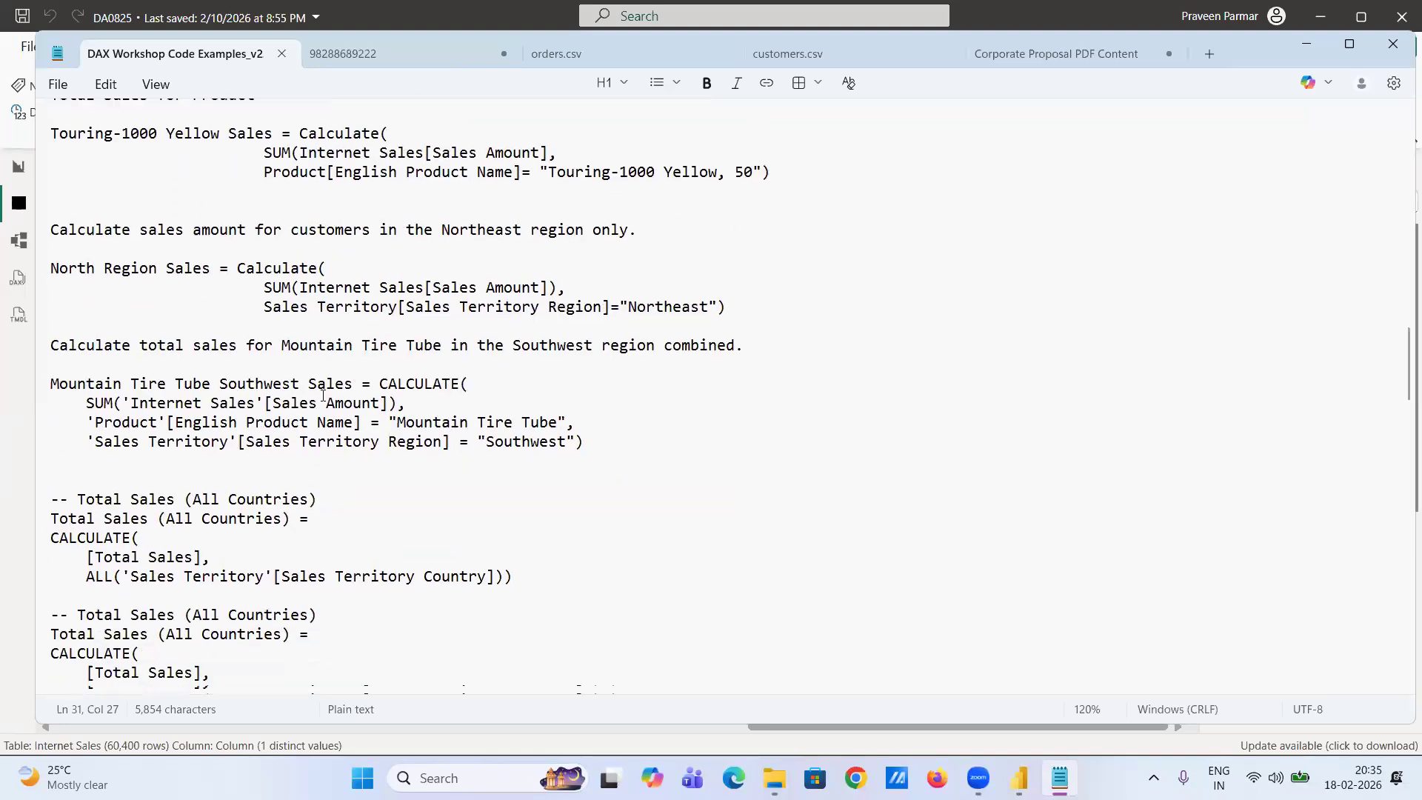
pyautogui.scroll(-2, 323, 396)
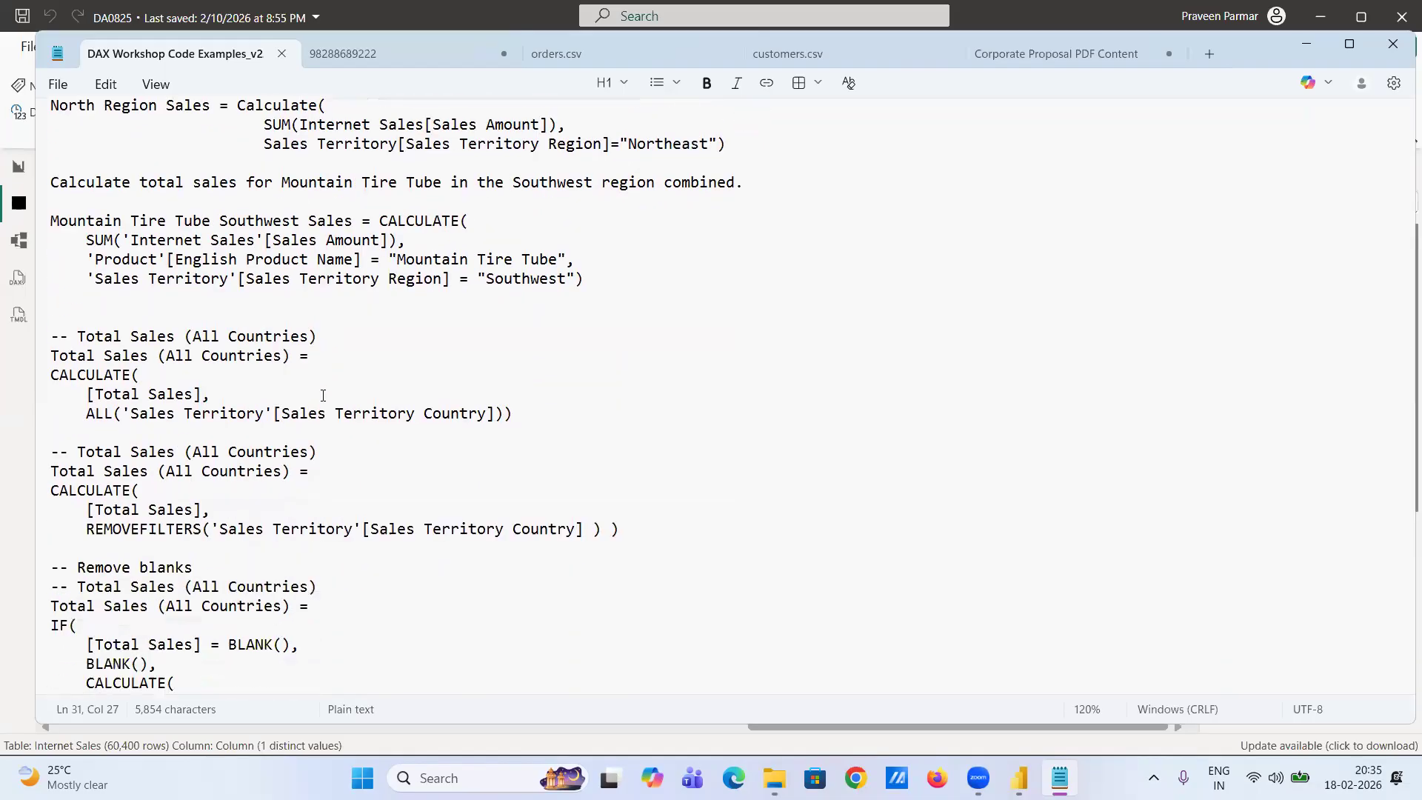
pyautogui.scroll(-2, 323, 395)
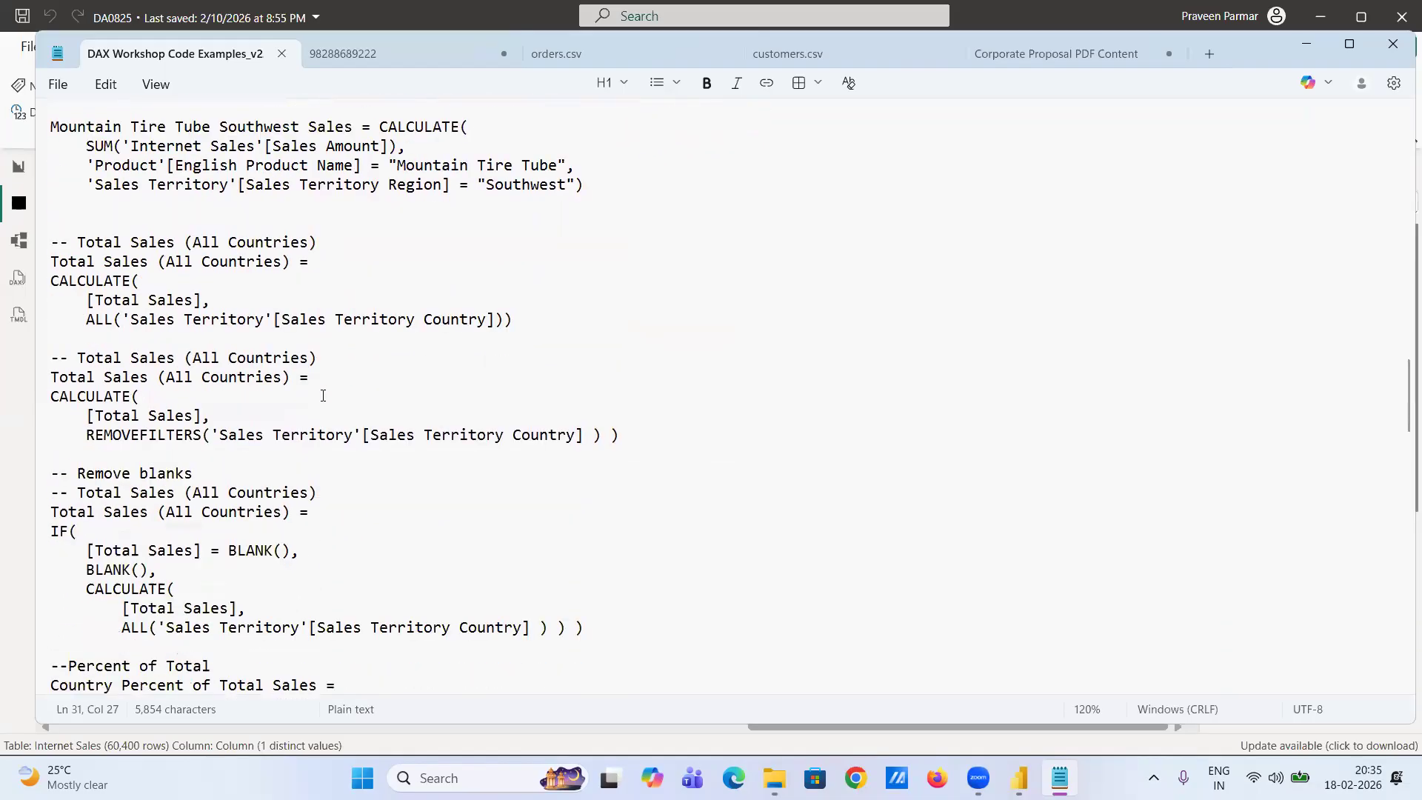
pyautogui.scroll(-3, 323, 395)
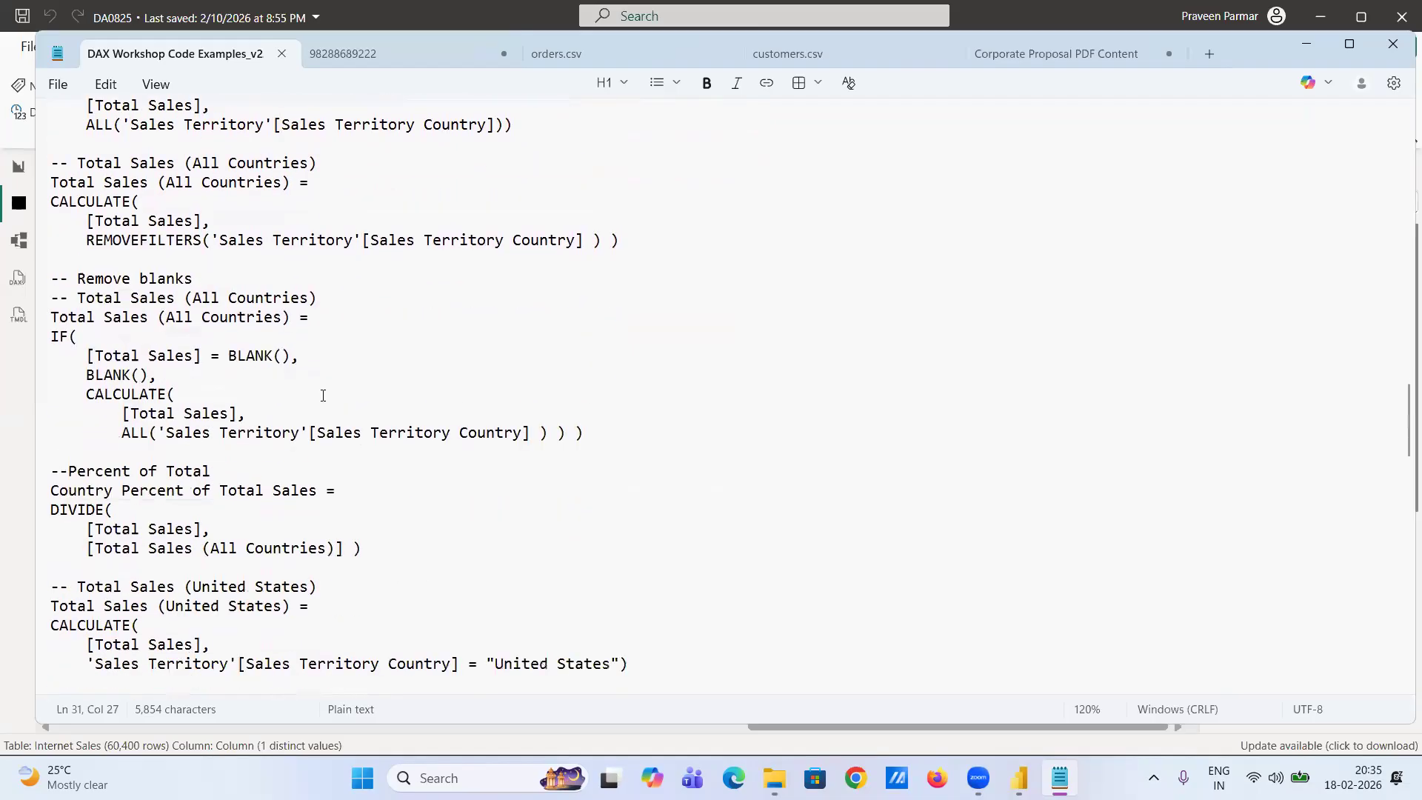
pyautogui.scroll(20, 323, 395)
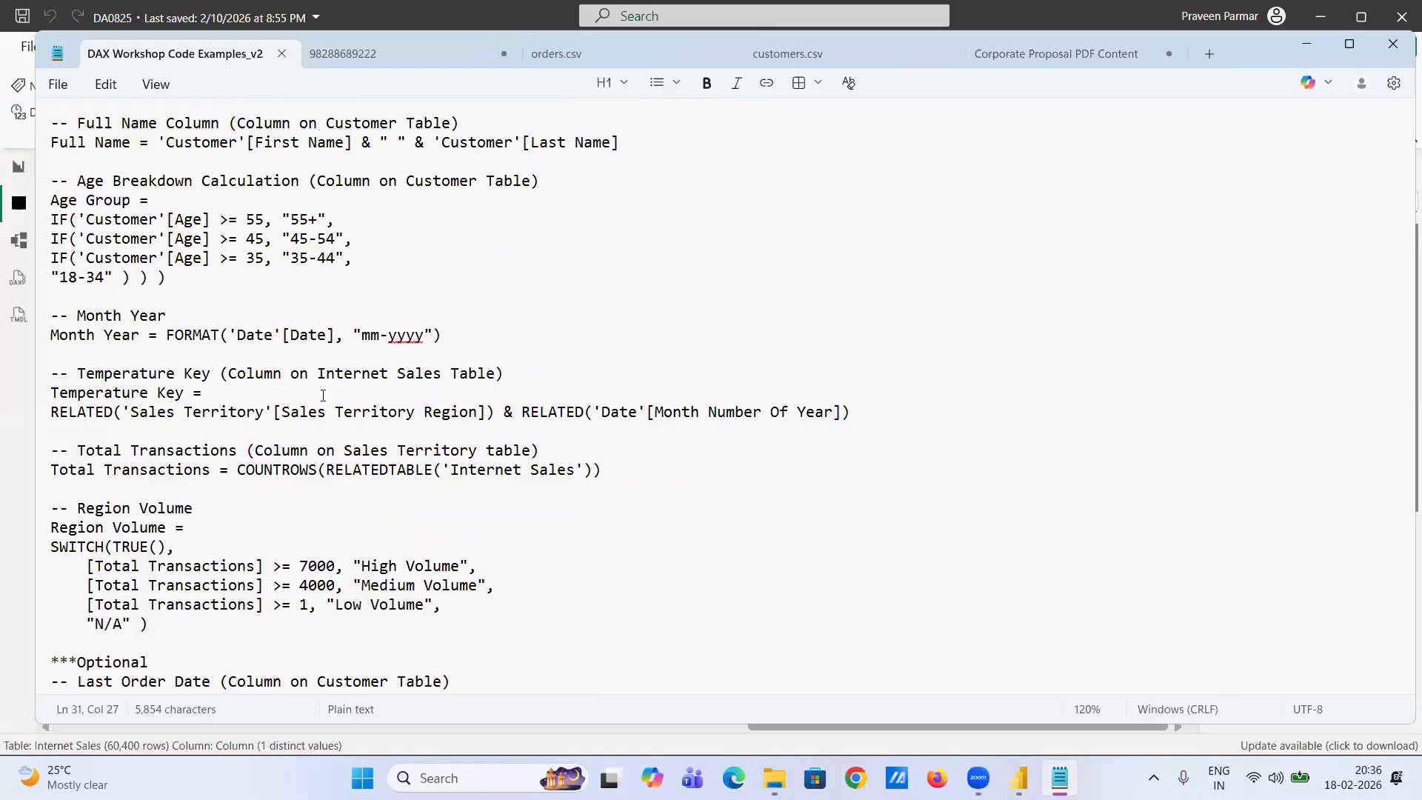
pyautogui.hotkey('alt', 'Tab')
pyautogui.hotkey('alt', 'Tab')
pyautogui.hotkey('alt', 'Tab')
pyautogui.hotkey('alt', 'Tab')
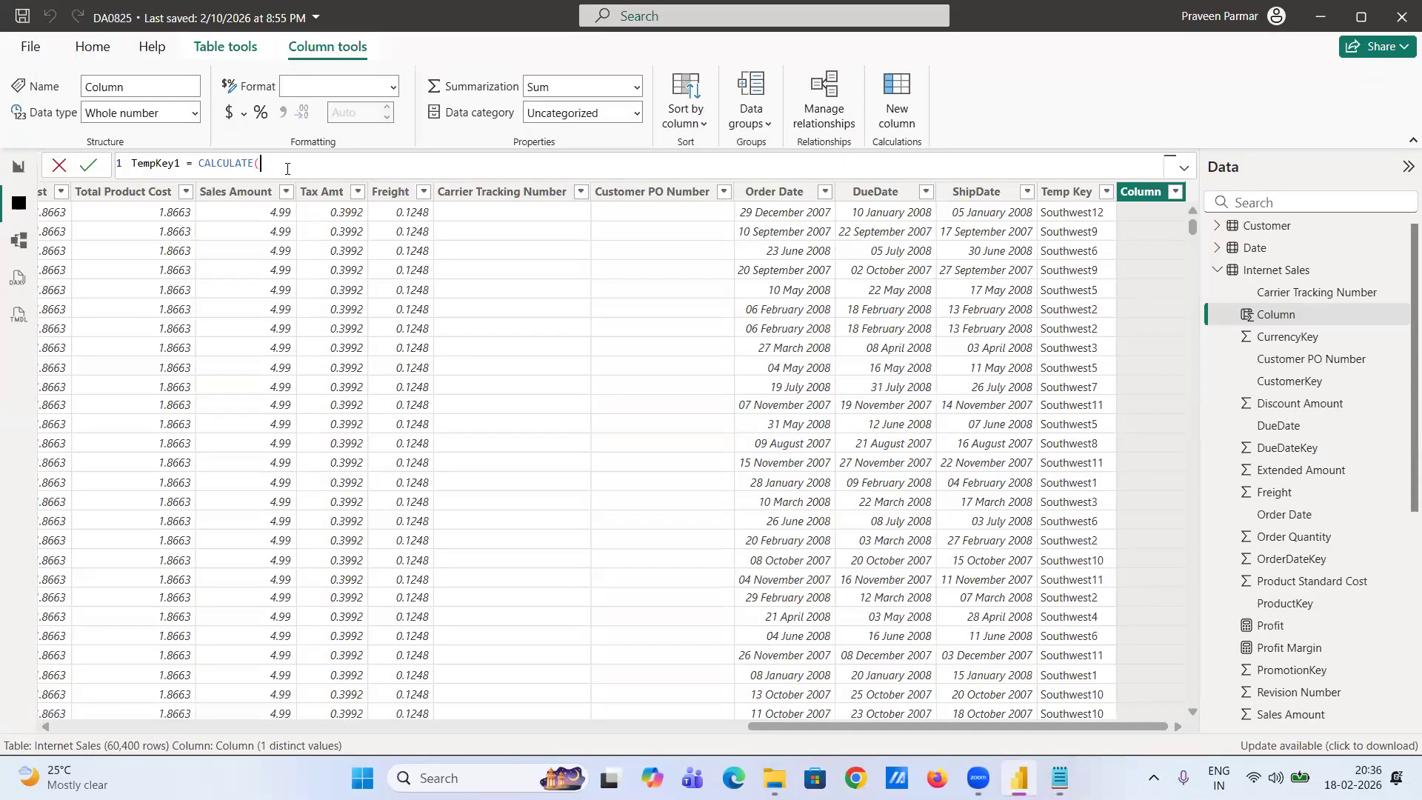
# - Replace CALCULATE( in the TempKey1 formula with RELATED('Sales Territory'[Sales Territory Region]) &
pyautogui.press('BackSpace')
pyautogui.press('BackSpace')
pyautogui.press('BackSpace')
pyautogui.press('BackSpace')
pyautogui.press('BackSpace')
pyautogui.press('BackSpace')
pyautogui.press('BackSpace')
pyautogui.press('BackSpace')
pyautogui.press('BackSpace')
pyautogui.press('BackSpace')
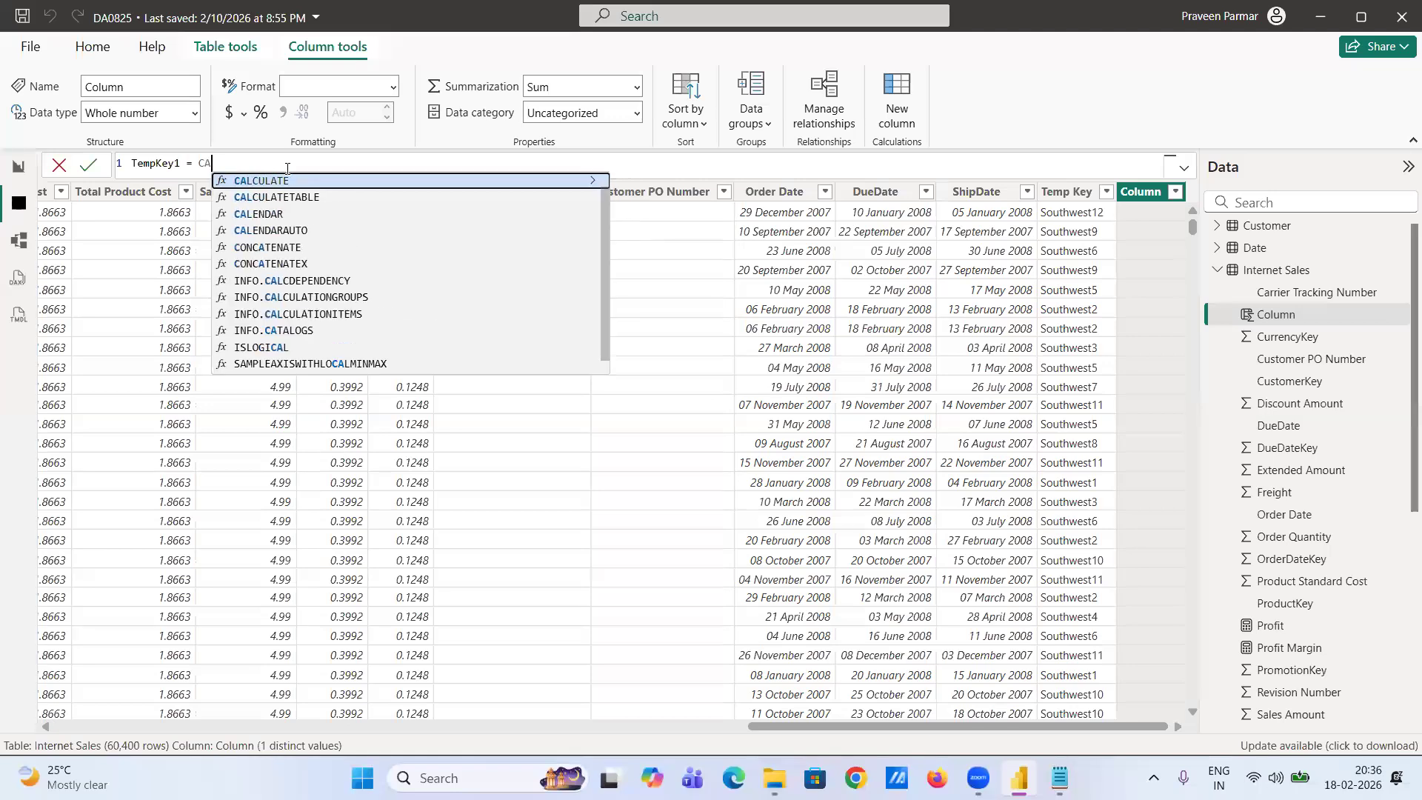
pyautogui.write('Rel')
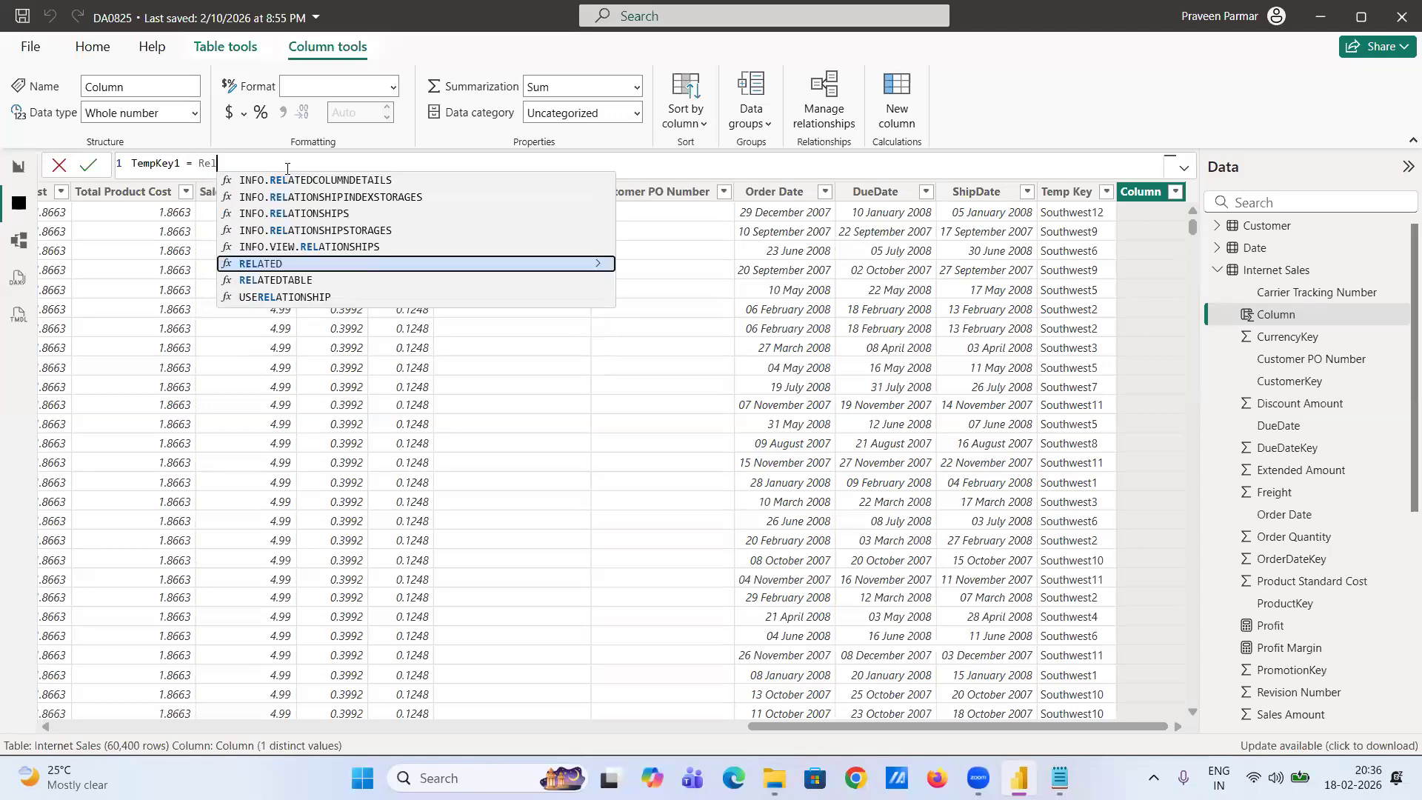
pyautogui.press('Tab')
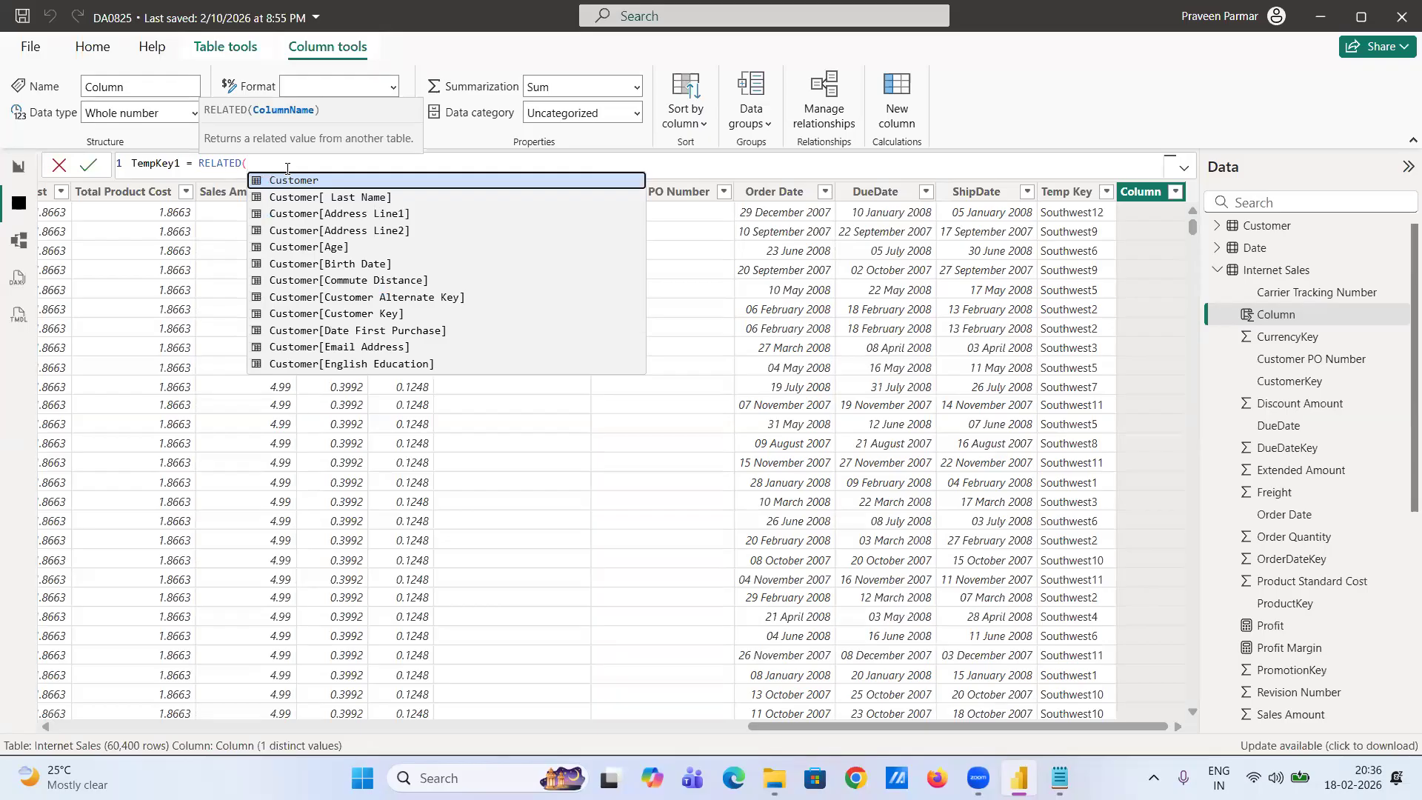
pyautogui.write('salt')
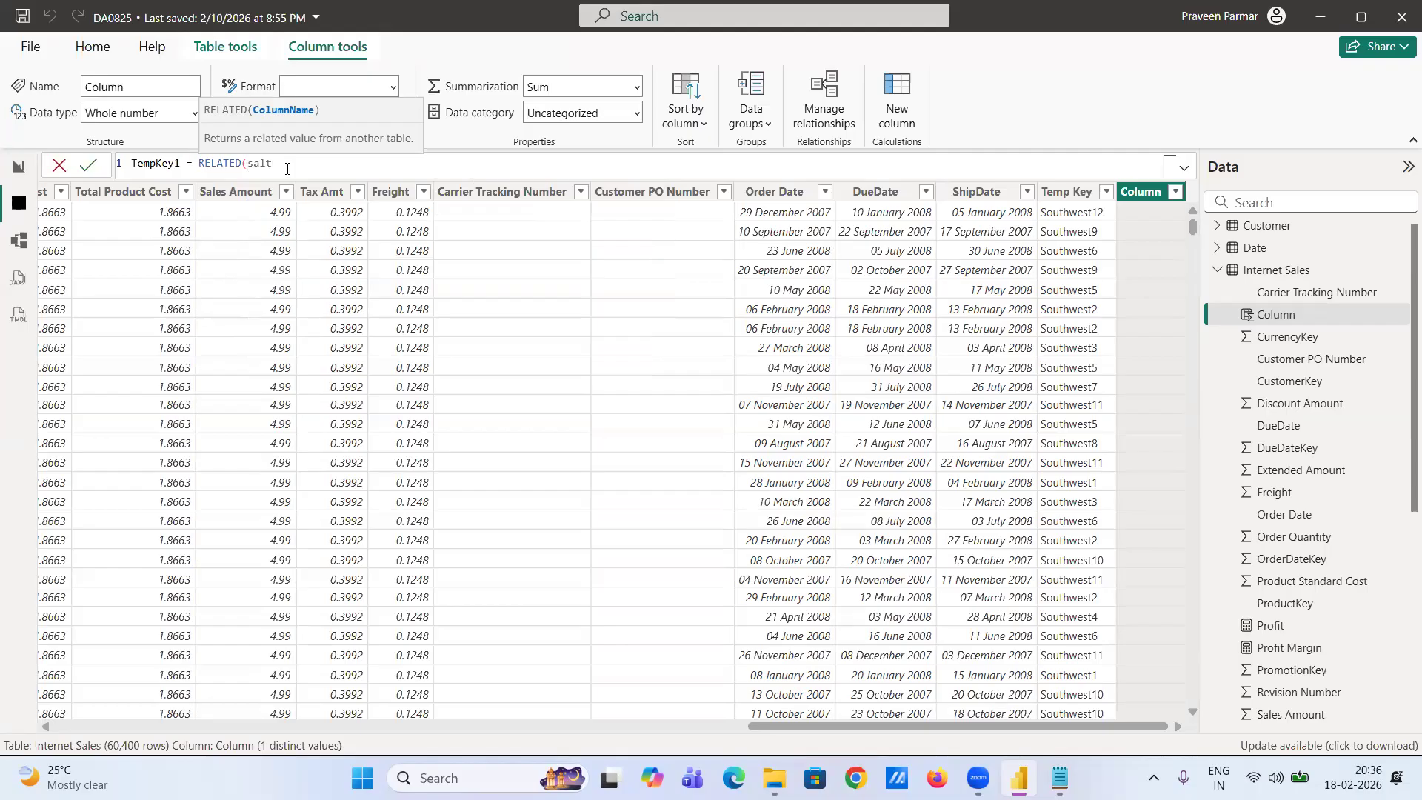
pyautogui.press('BackSpace')
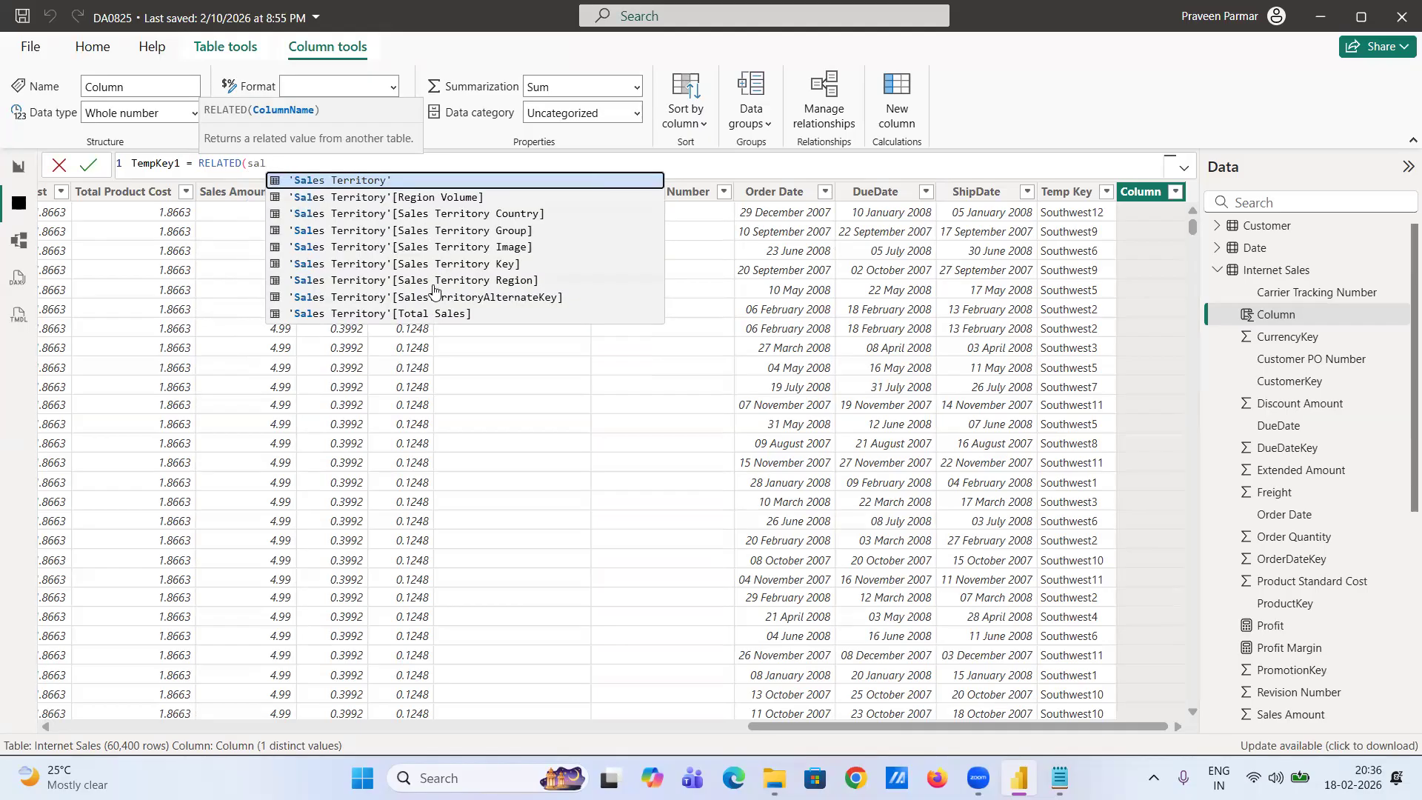
pyautogui.click(433, 285)
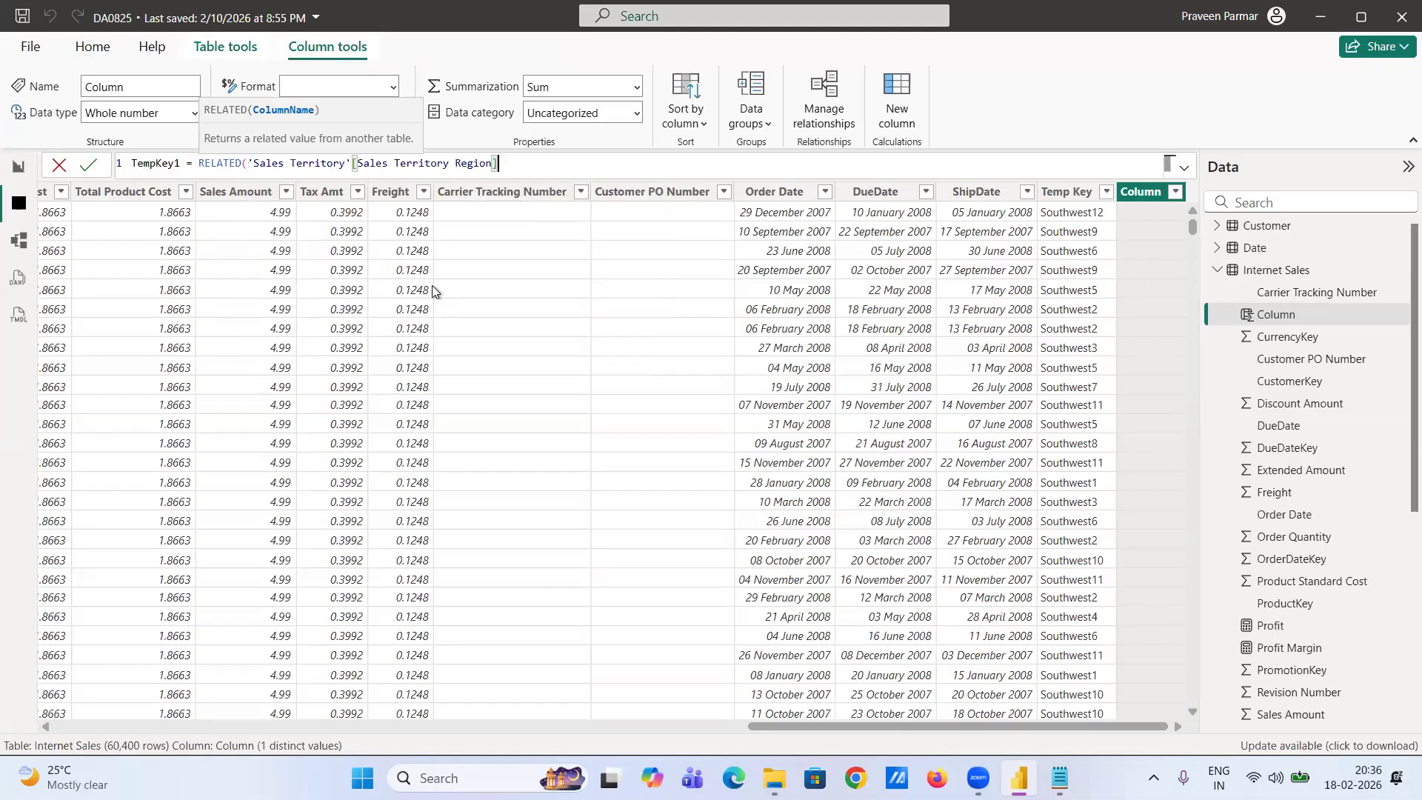
pyautogui.write(') &')
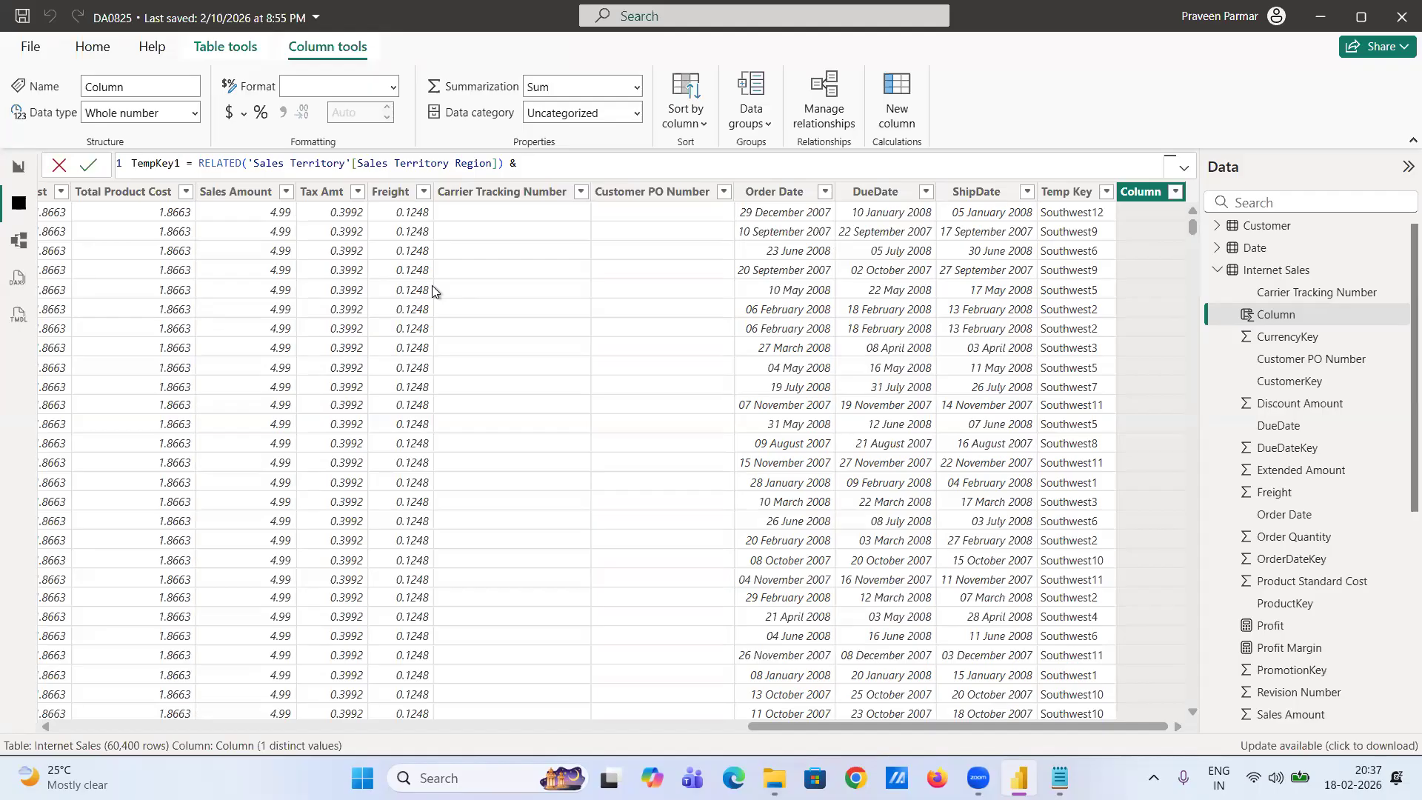
# - Append CALCULATE(USERELATIONSHIP( after the ampersand in the TempKey1 formula
pyautogui.write('re')
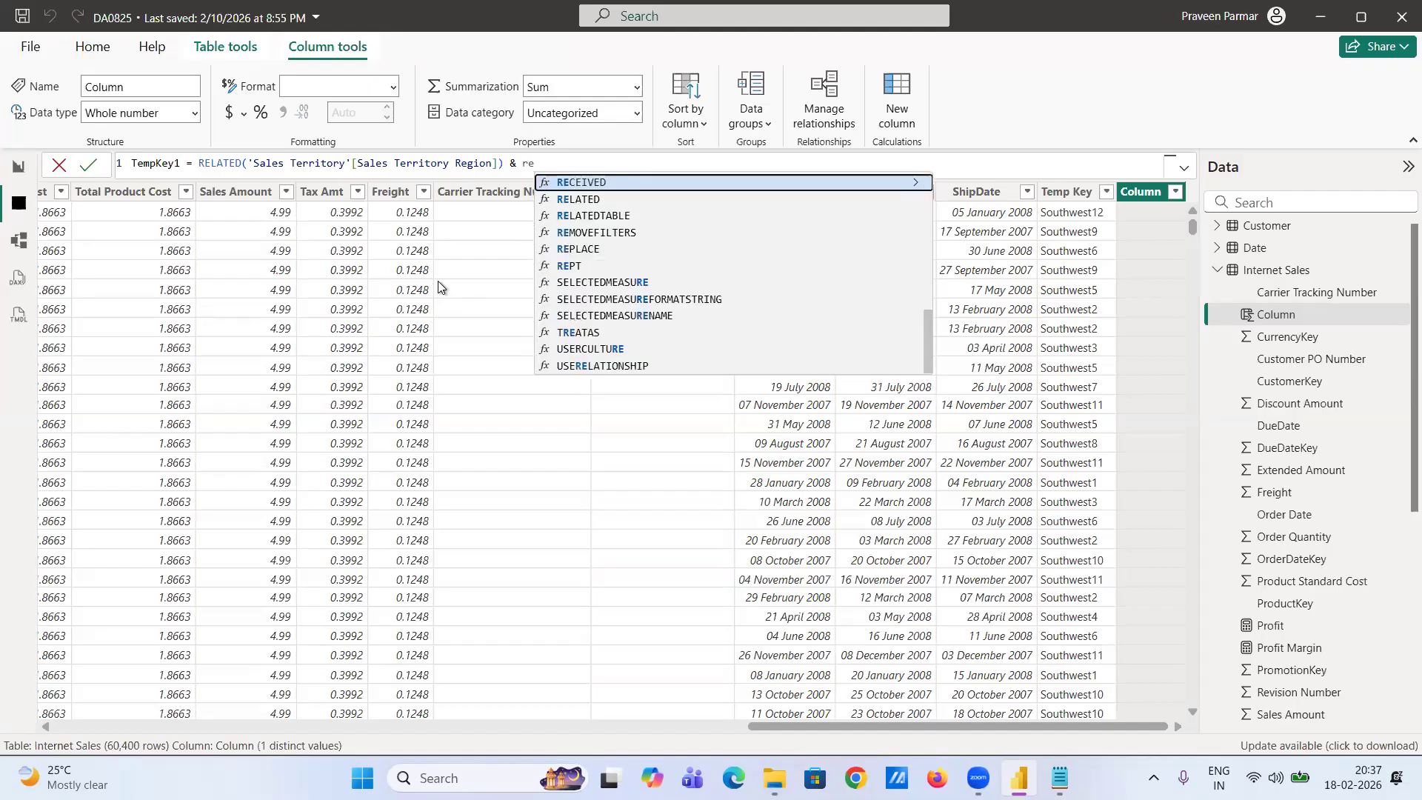
pyautogui.press('BackSpace')
pyautogui.press('BackSpace')
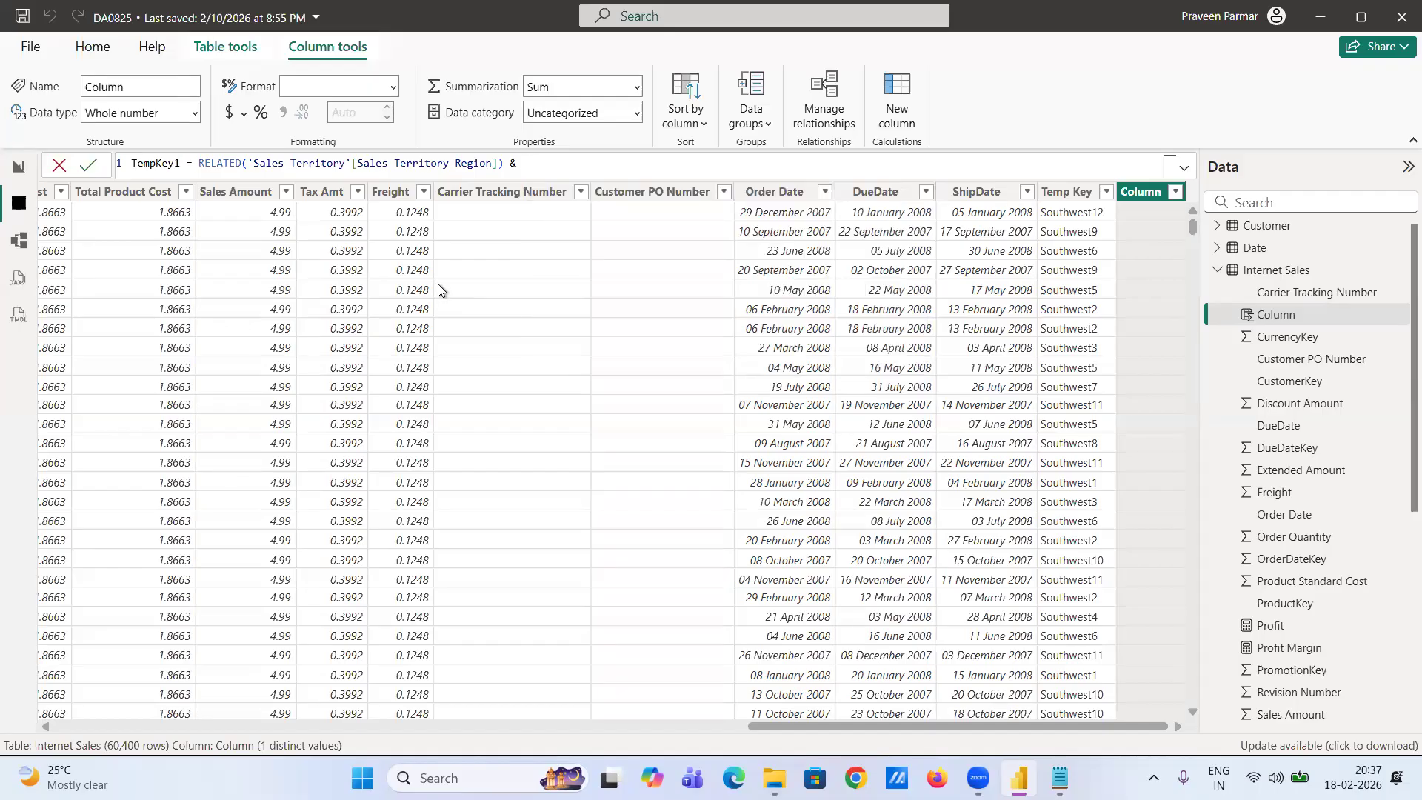
pyautogui.write('cal')
pyautogui.press('Tab')
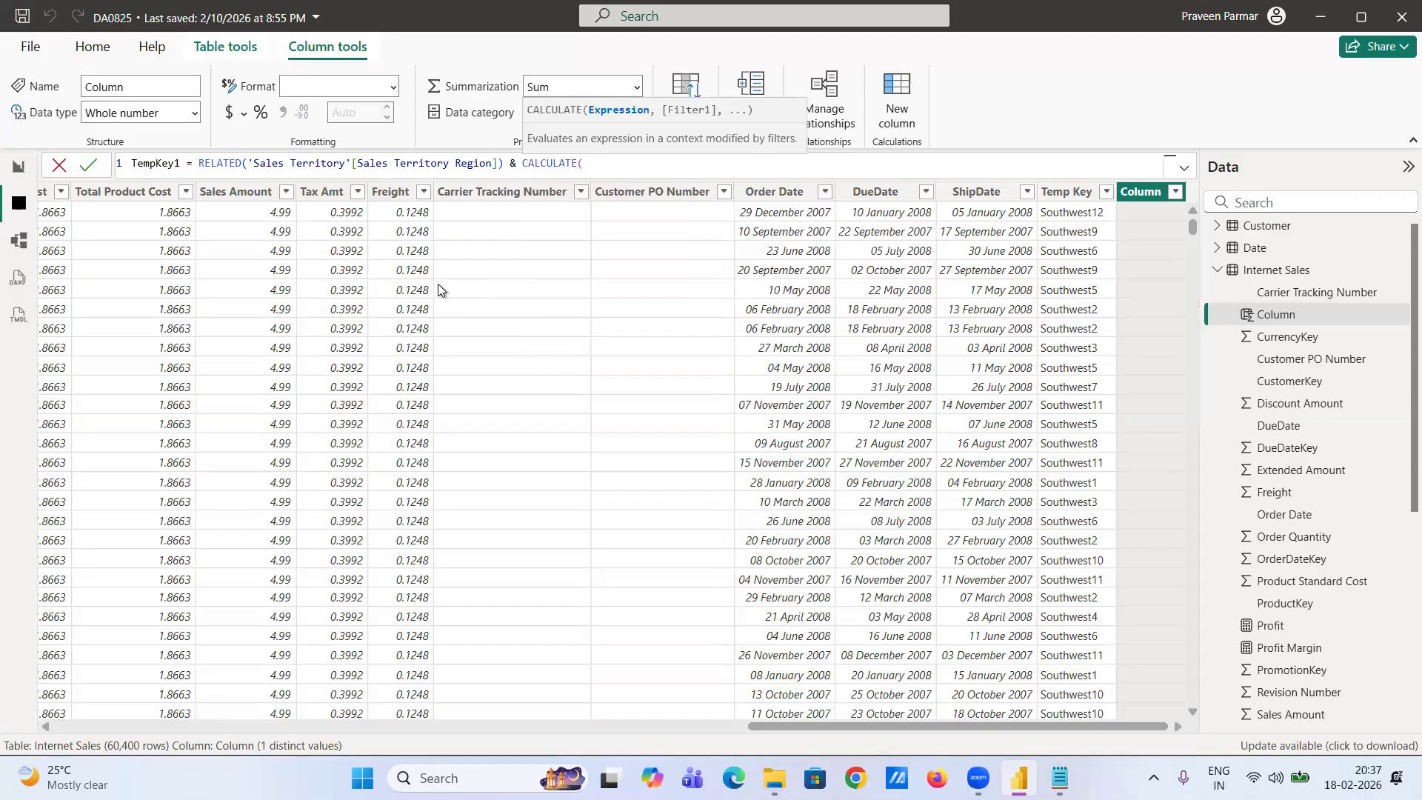
pyautogui.write('us')
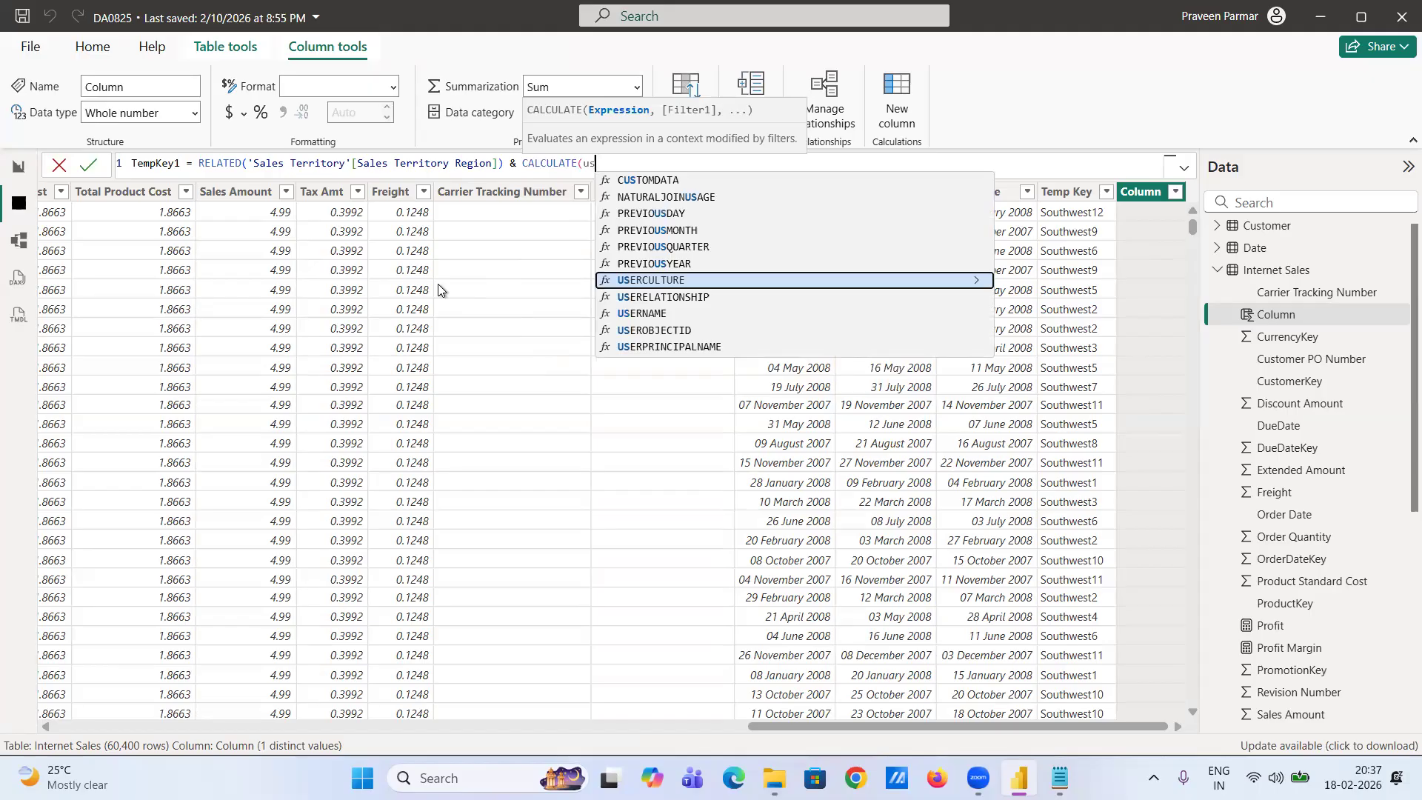
pyautogui.press('Down')
pyautogui.press('Tab')
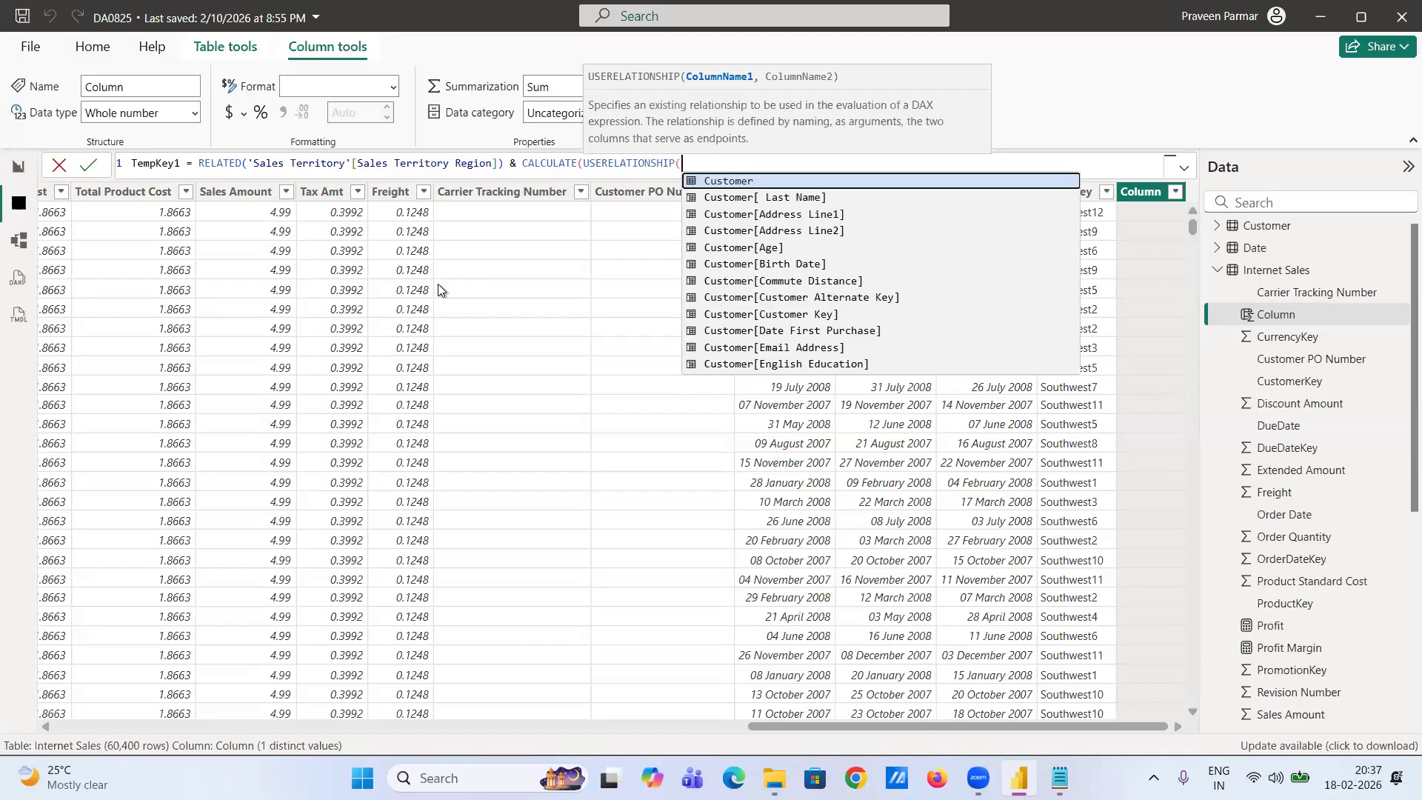
# - Enter 'Date'[Date] as the first column argument of USERELATIONSHIP, followed by a comma
pyautogui.write('dat')
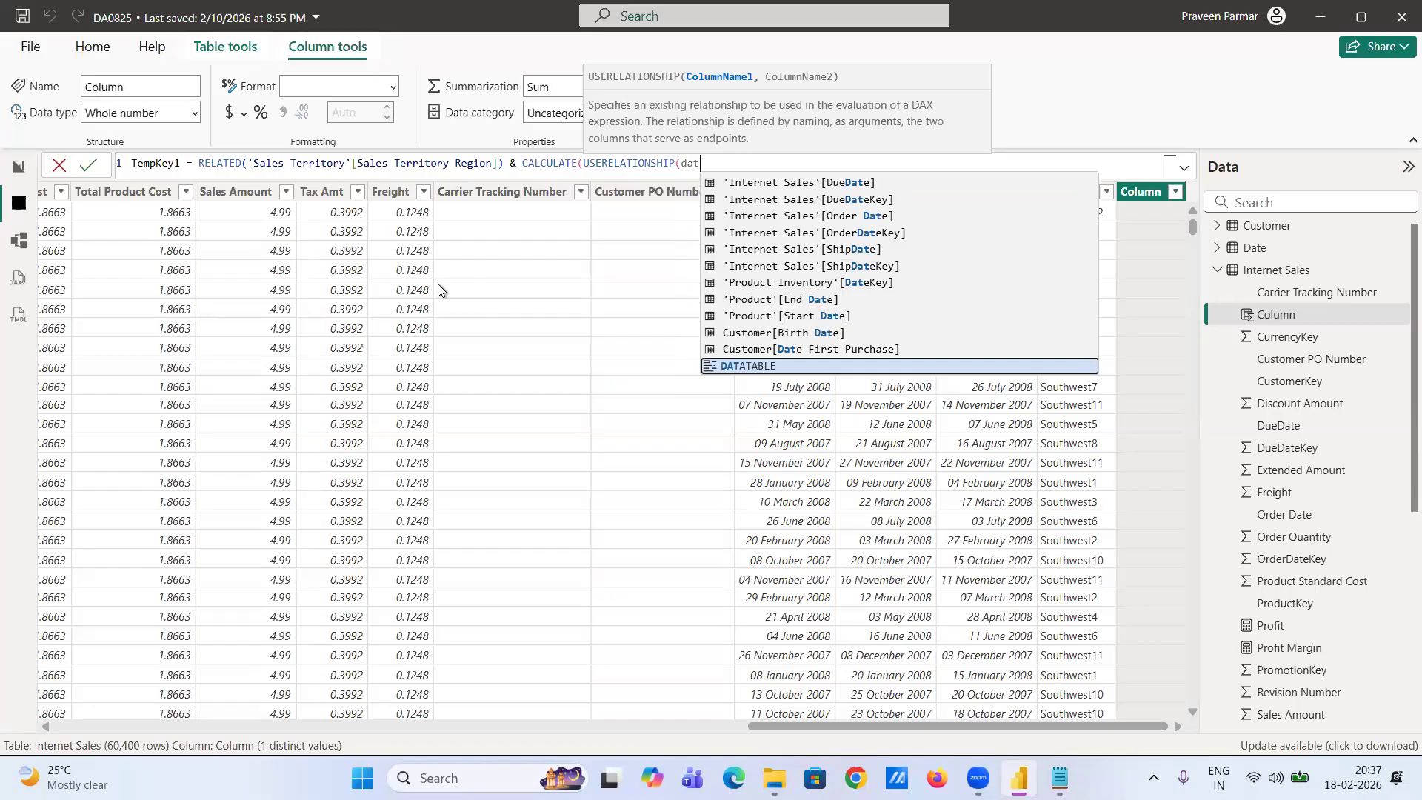
pyautogui.write('e')
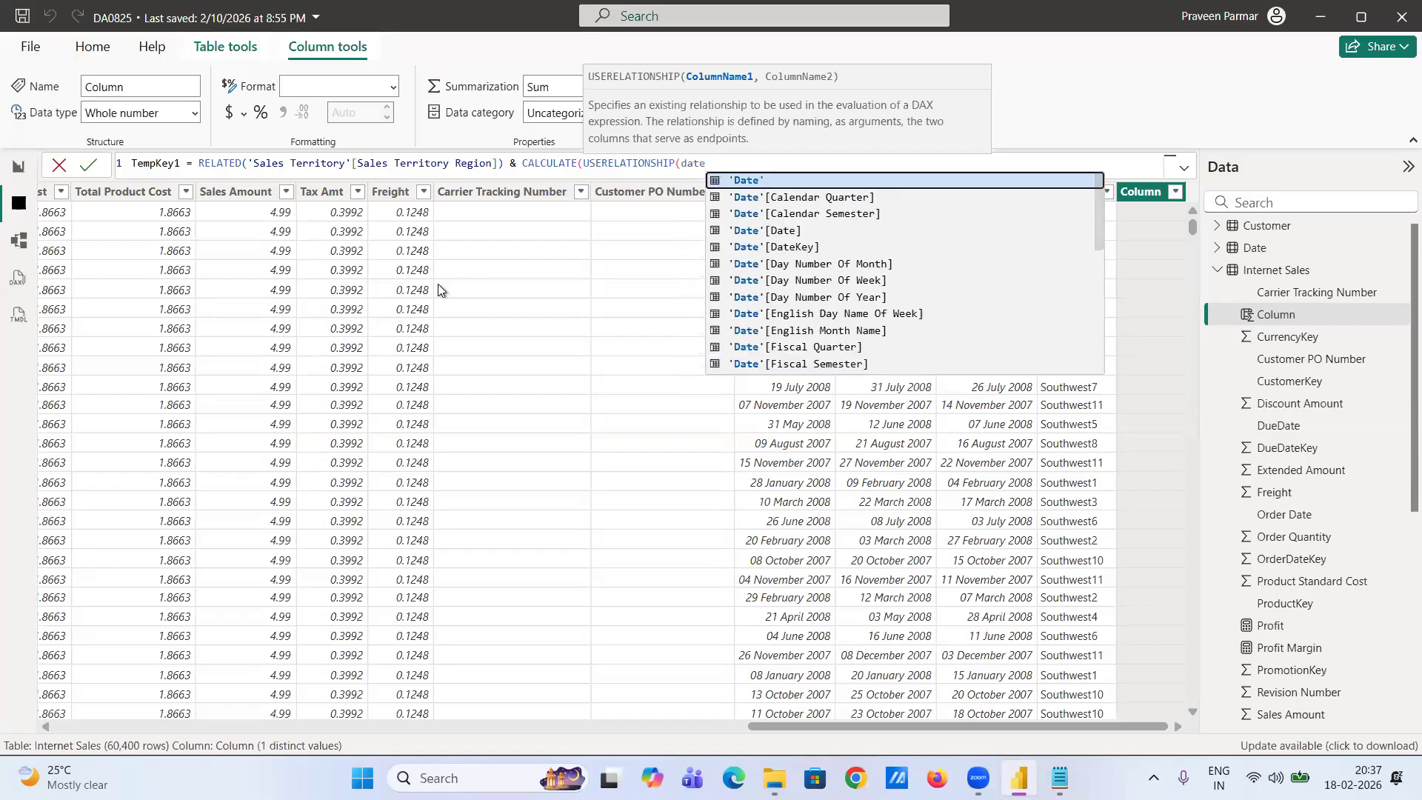
pyautogui.press('Down')
pyautogui.press('Down')
pyautogui.press('Down')
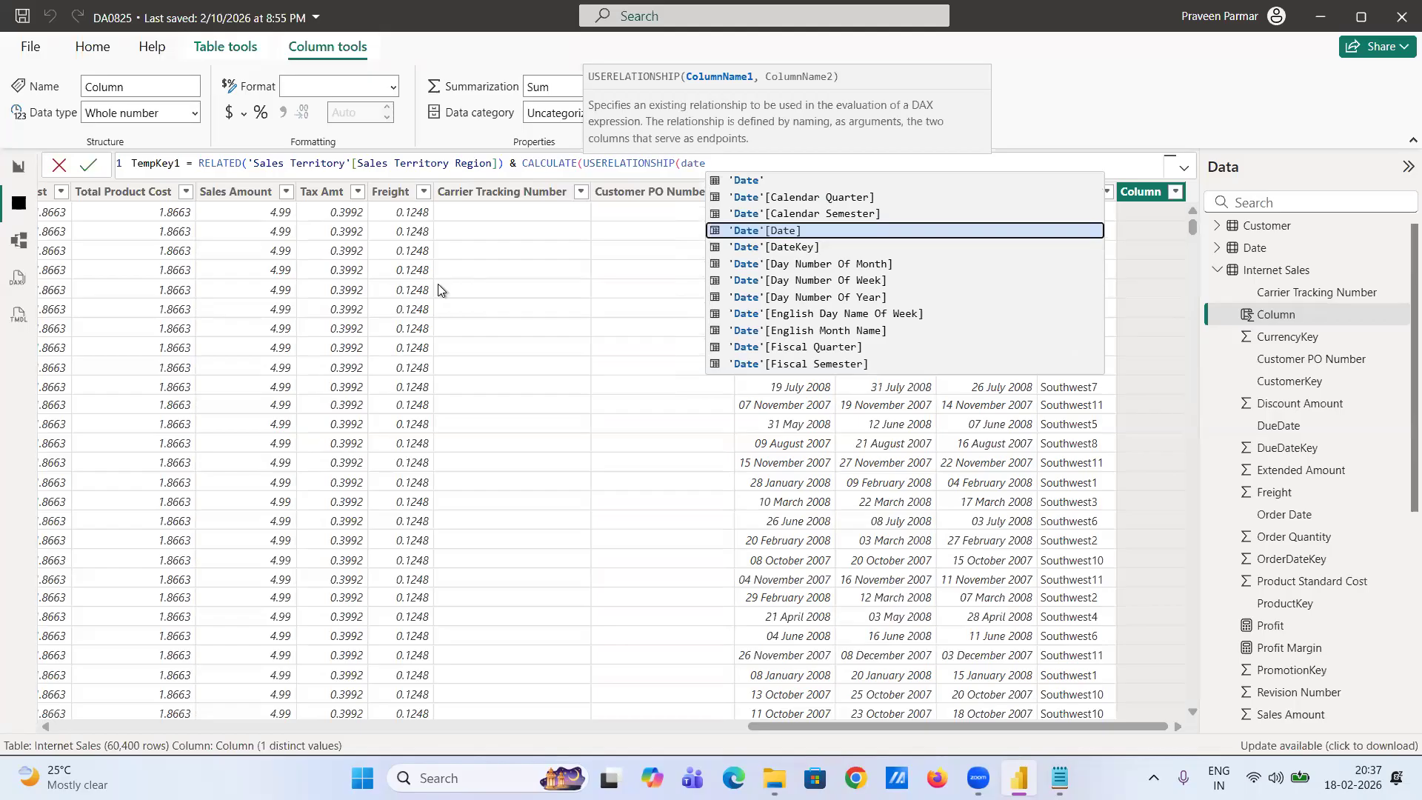
pyautogui.press('Tab')
pyautogui.write(',')
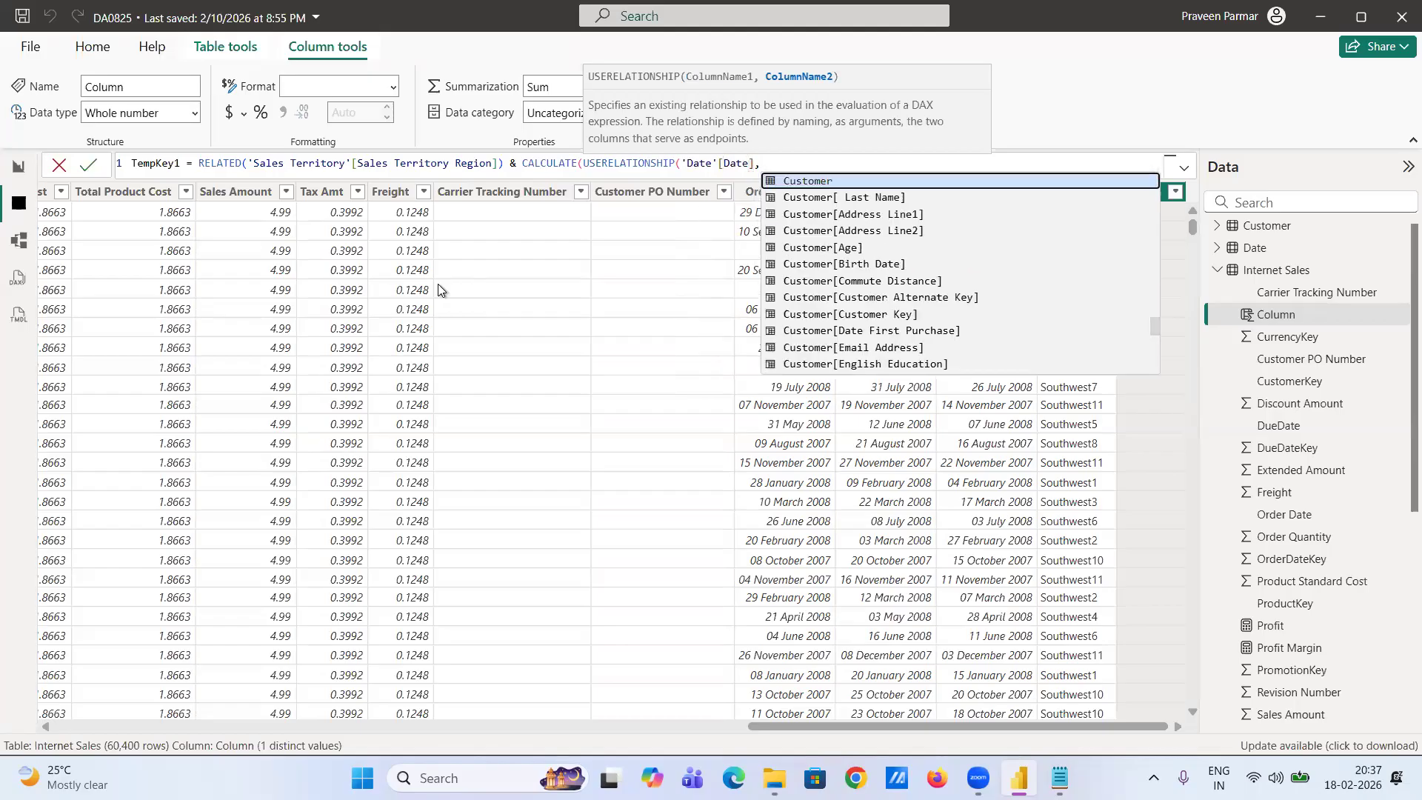
# - Enter 'Internet Sales'[ShipDate] as the second USERELATIONSHIP argument and close both the USERELATIONSHIP and CALCULATE parentheses
pyautogui.write('da')
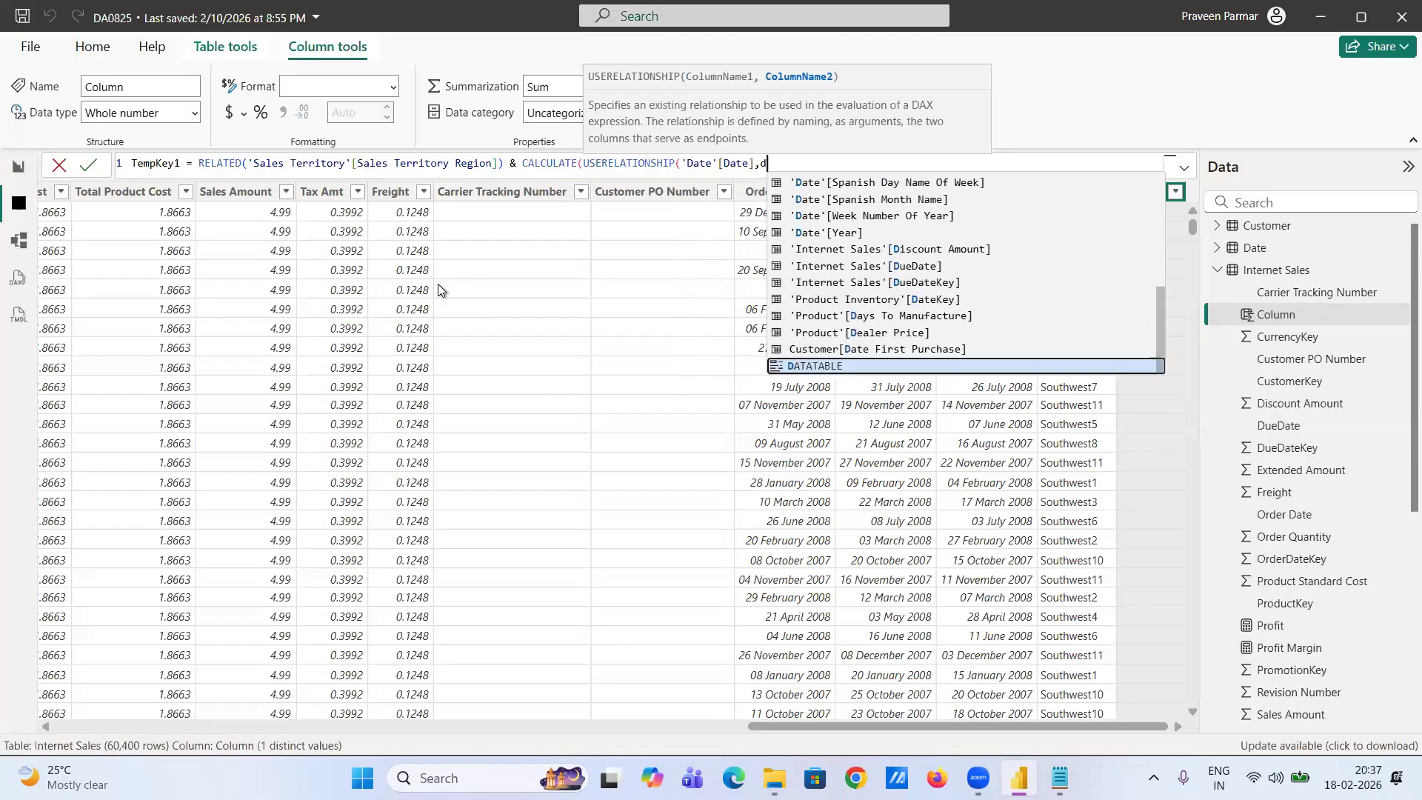
pyautogui.press('BackSpace')
pyautogui.press('BackSpace')
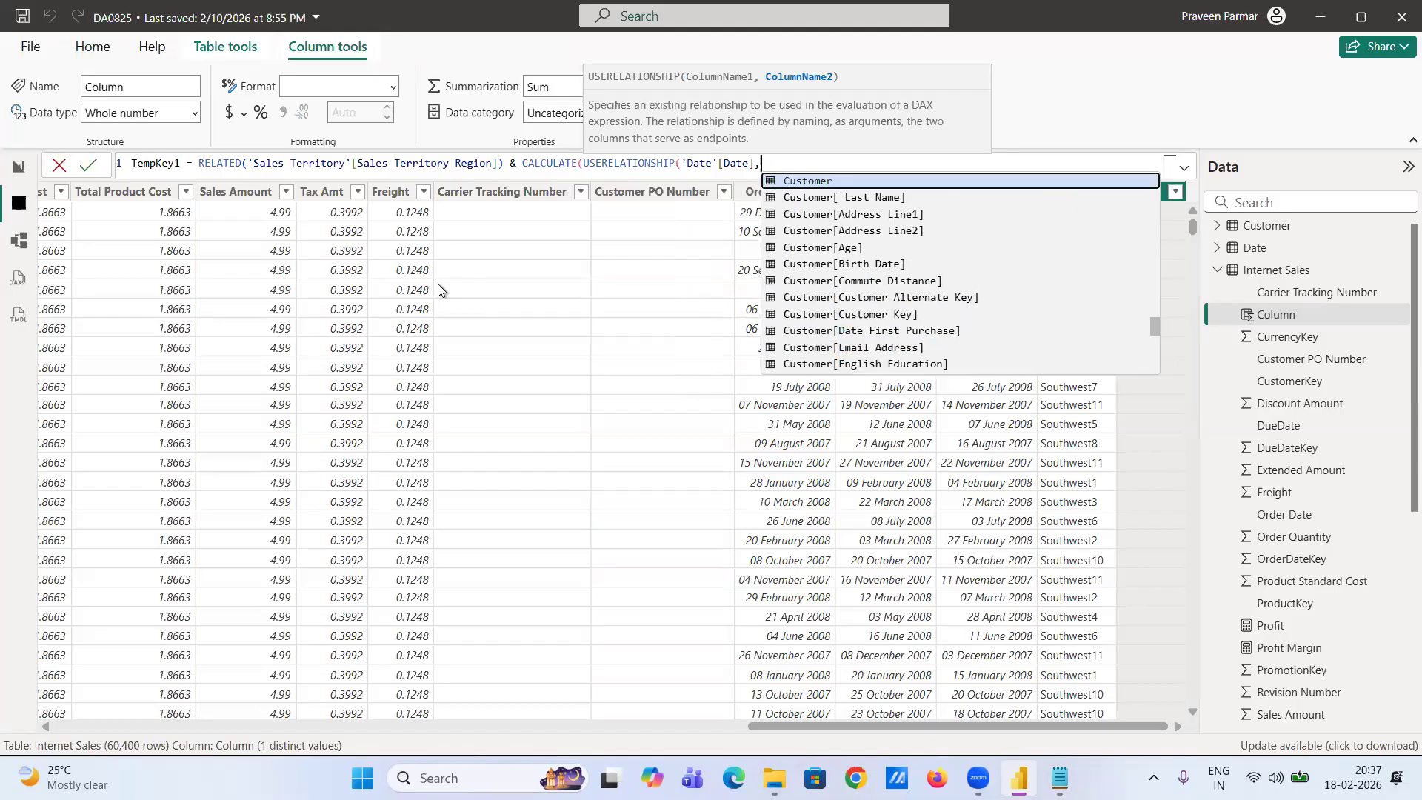
pyautogui.write('inte')
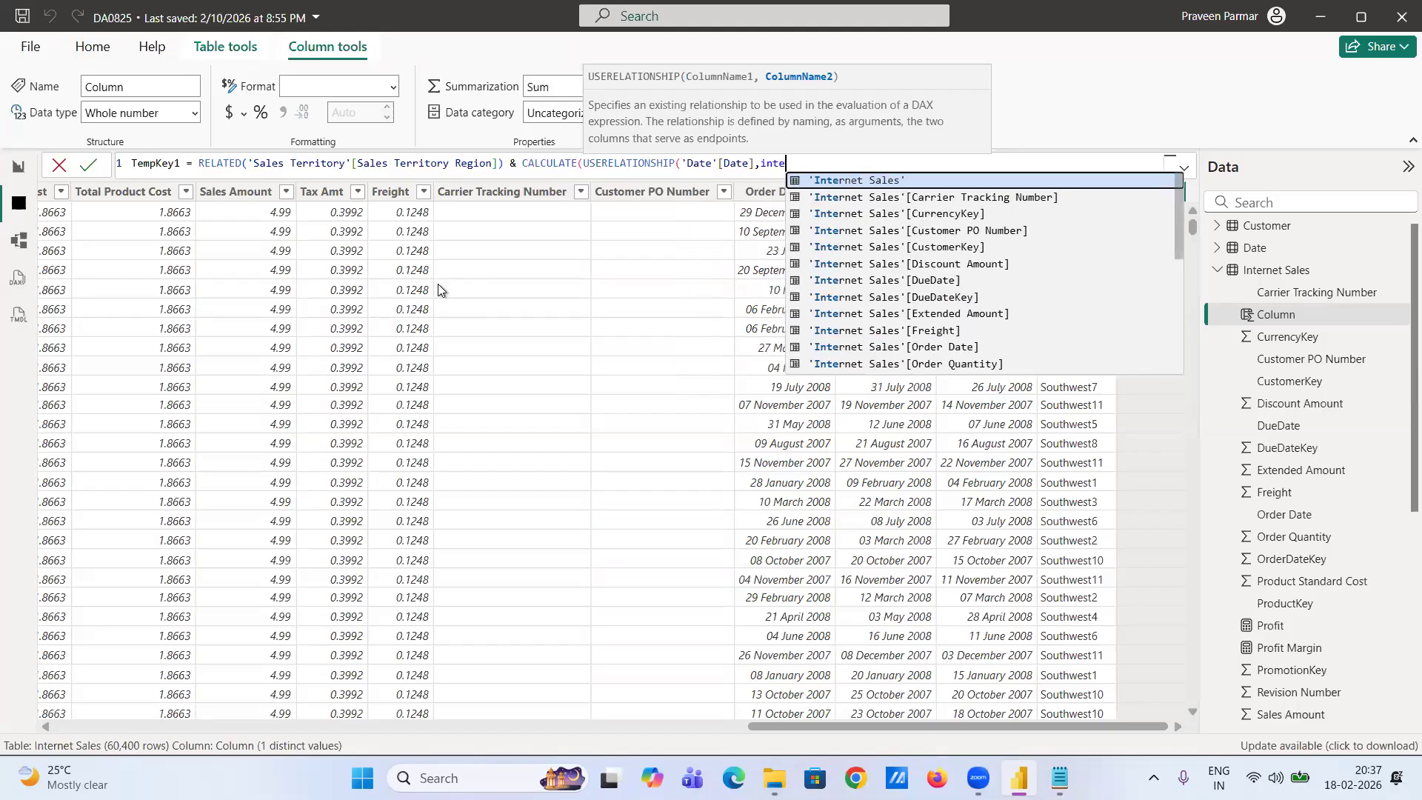
pyautogui.press('Down')
pyautogui.press('Down')
pyautogui.press('Down')
pyautogui.press('Down')
pyautogui.press('Down')
pyautogui.press('Down')
pyautogui.press('Down')
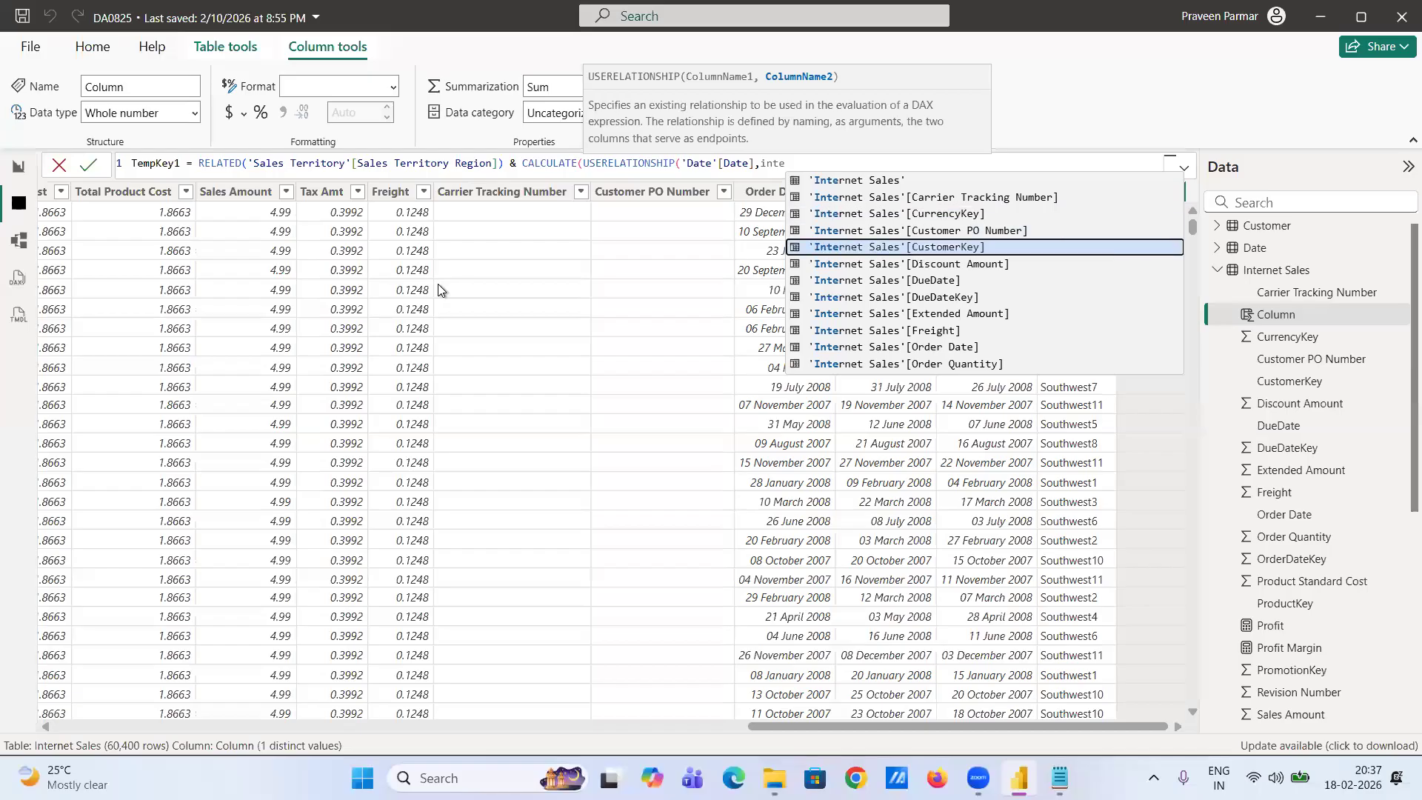
pyautogui.press('Down')
pyautogui.press('Down')
pyautogui.press('Down')
pyautogui.press('Down')
pyautogui.press('Down')
pyautogui.press('Down')
pyautogui.press('Down')
pyautogui.press('Down')
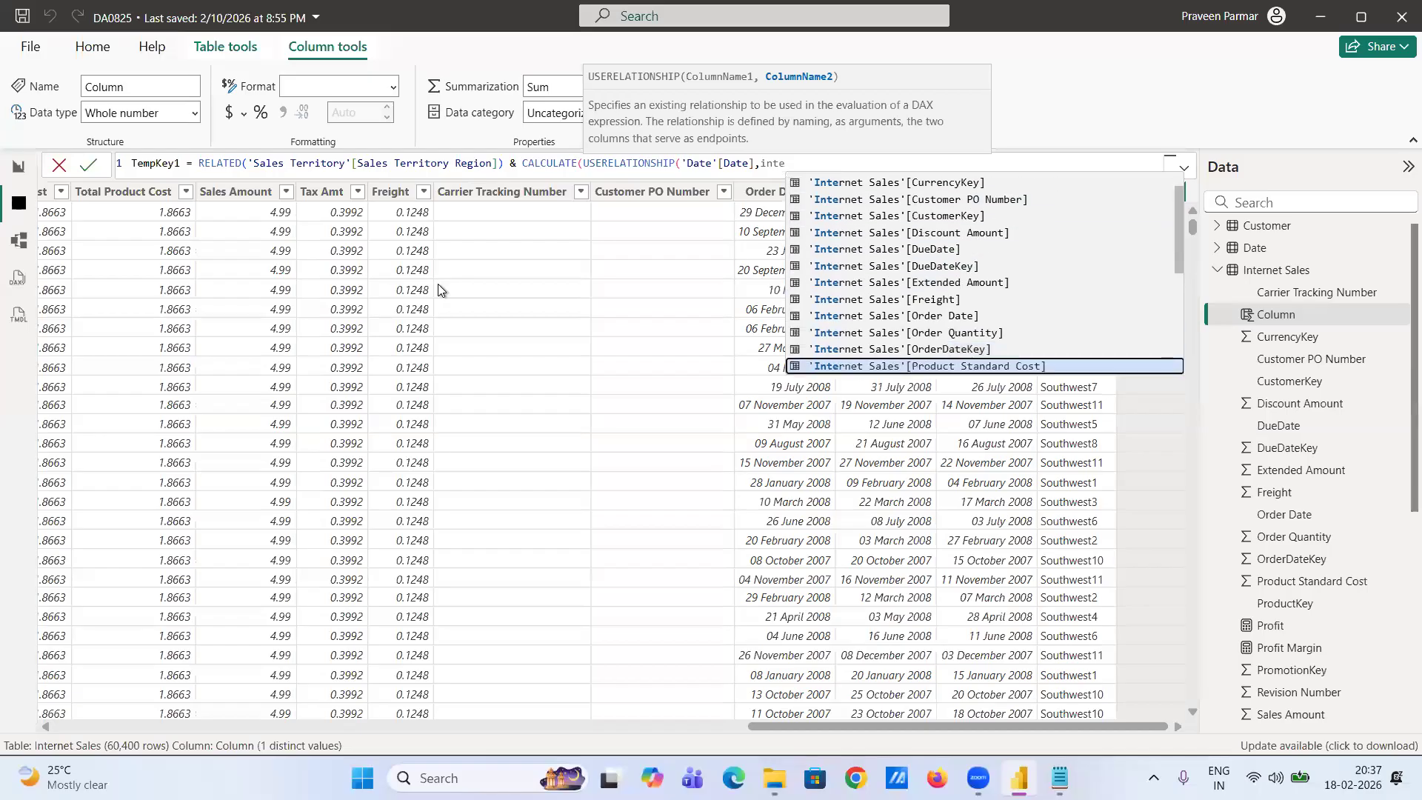
pyautogui.press('Down')
pyautogui.press('Down')
pyautogui.press('Down')
pyautogui.press('Down')
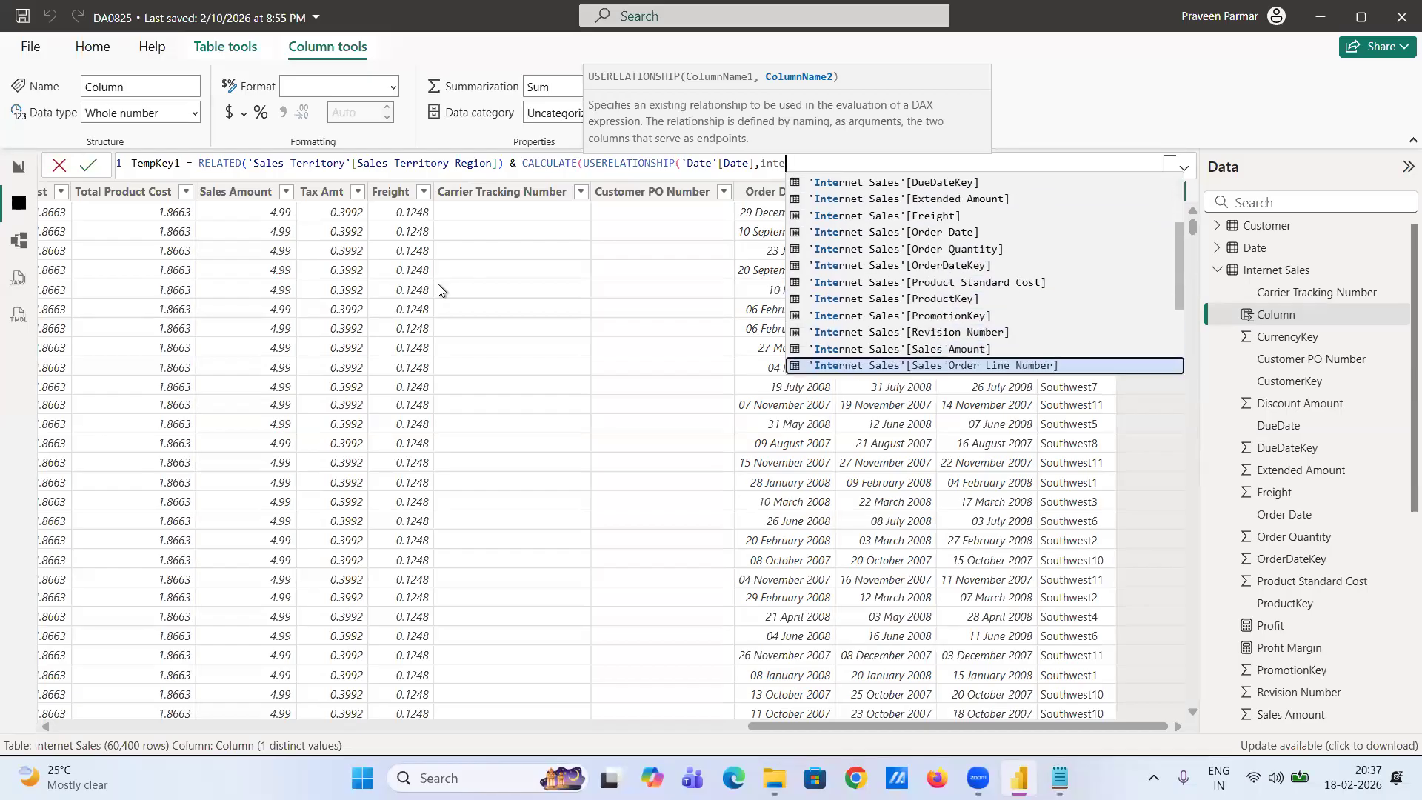
pyautogui.press('Down')
pyautogui.press('Down')
pyautogui.press('Tab')
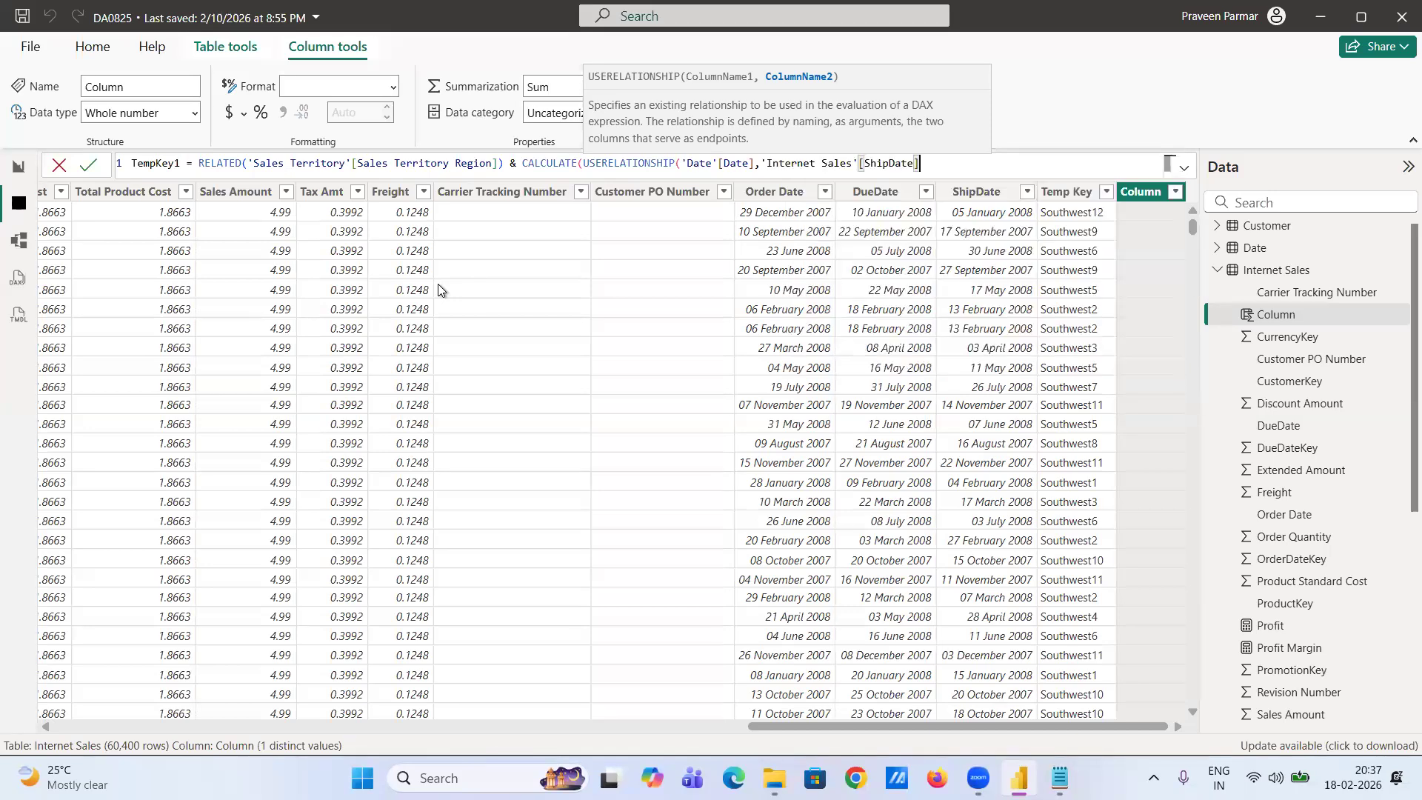
pyautogui.write(')')
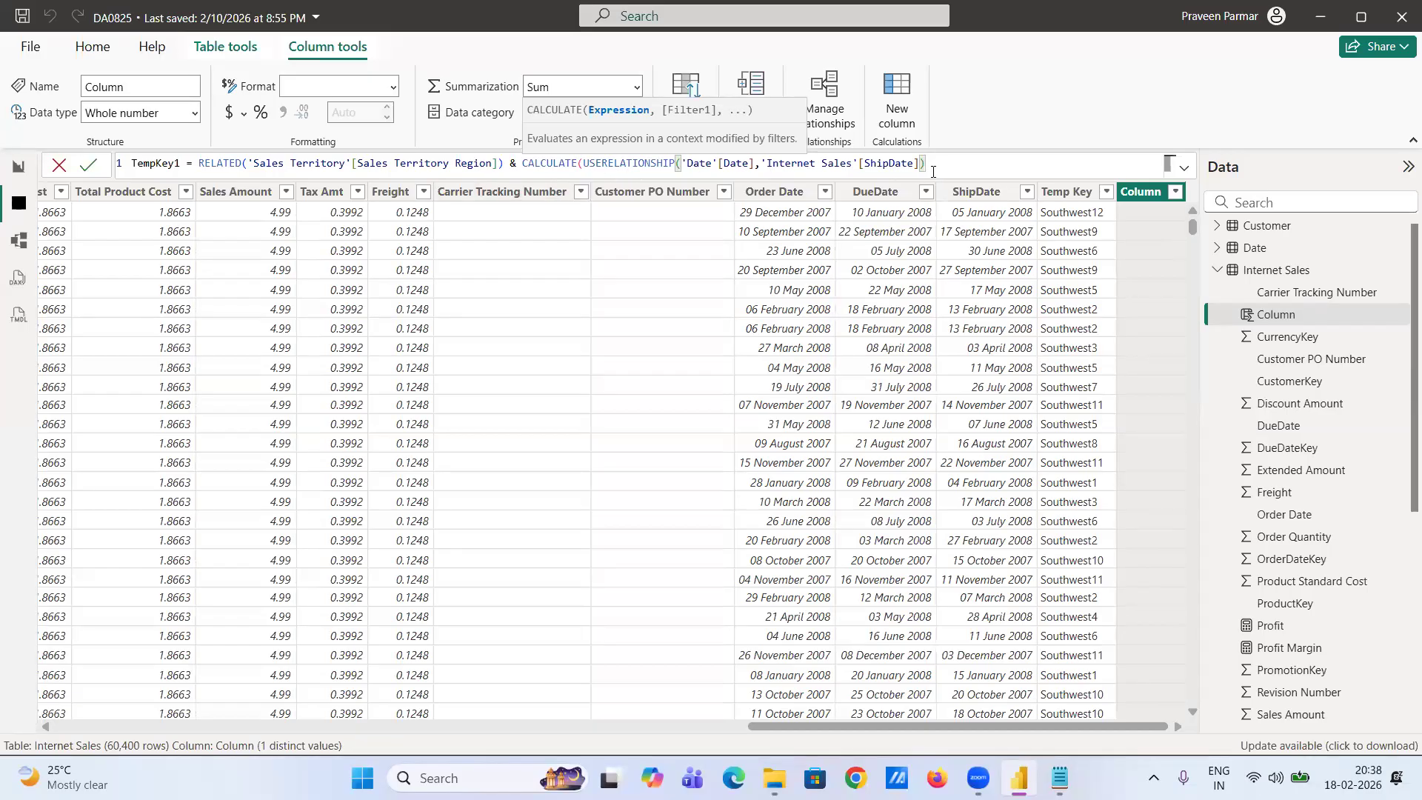
pyautogui.write(')')
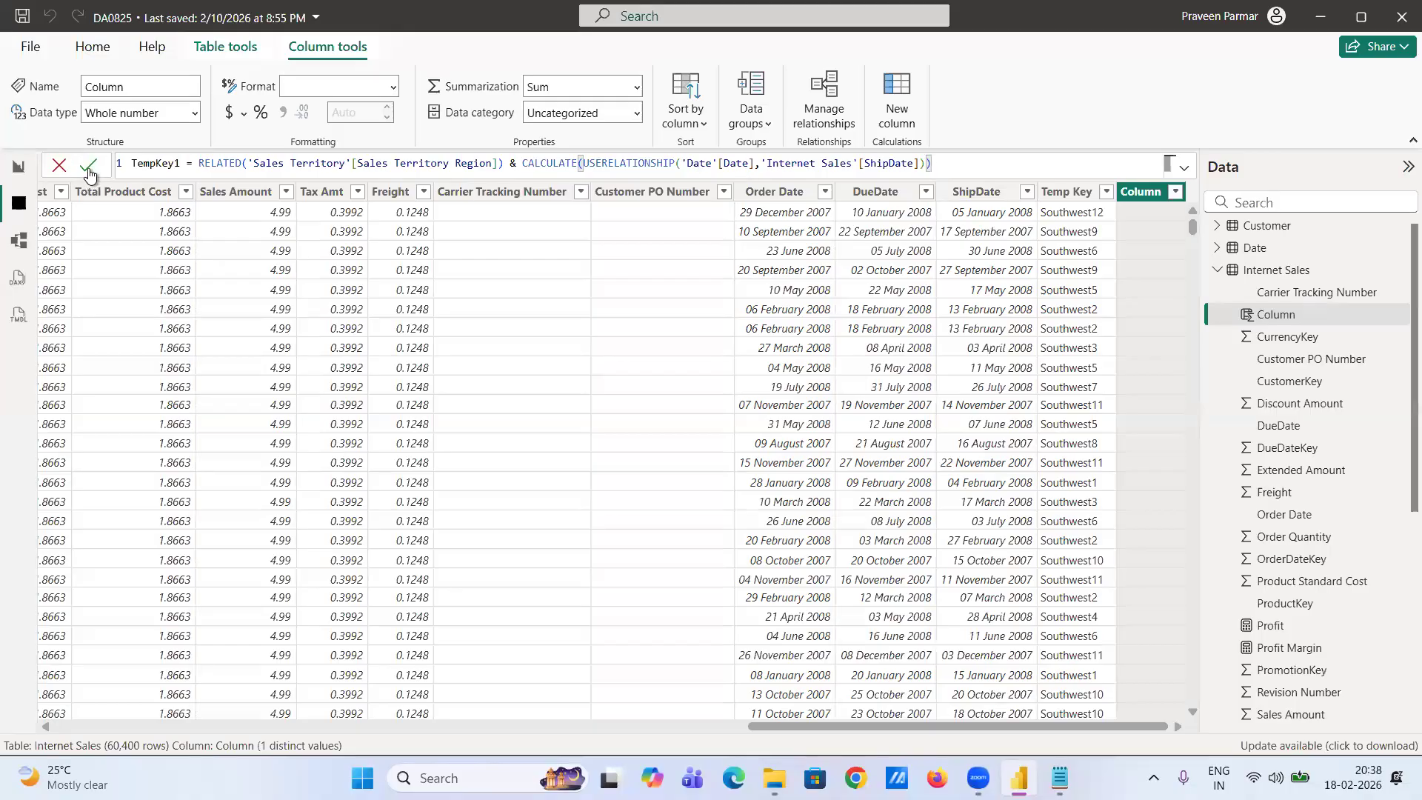
# - Commit the TempKey1 formula and compare it with the formula of the Temp Key column
pyautogui.click(87, 167)
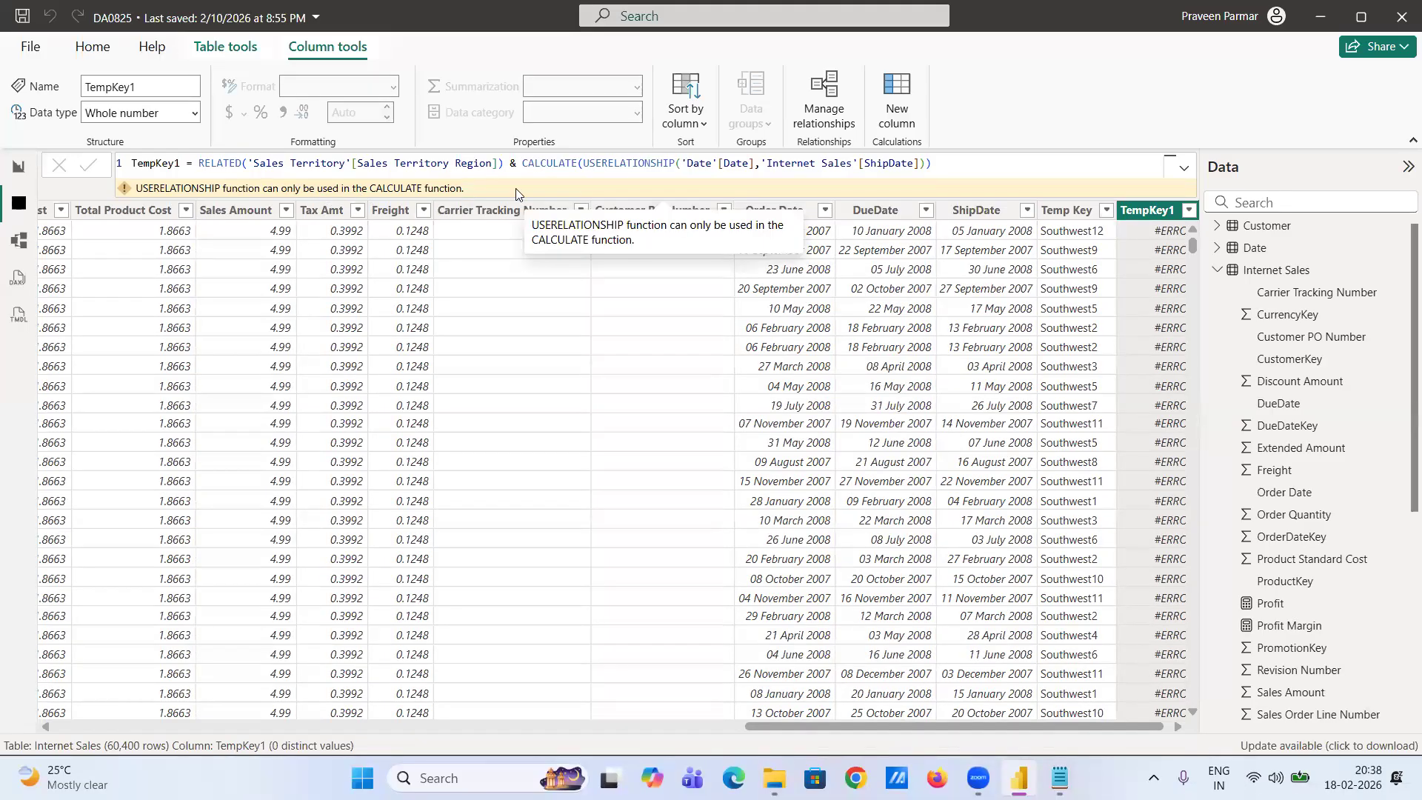
pyautogui.doubleClick(585, 163)
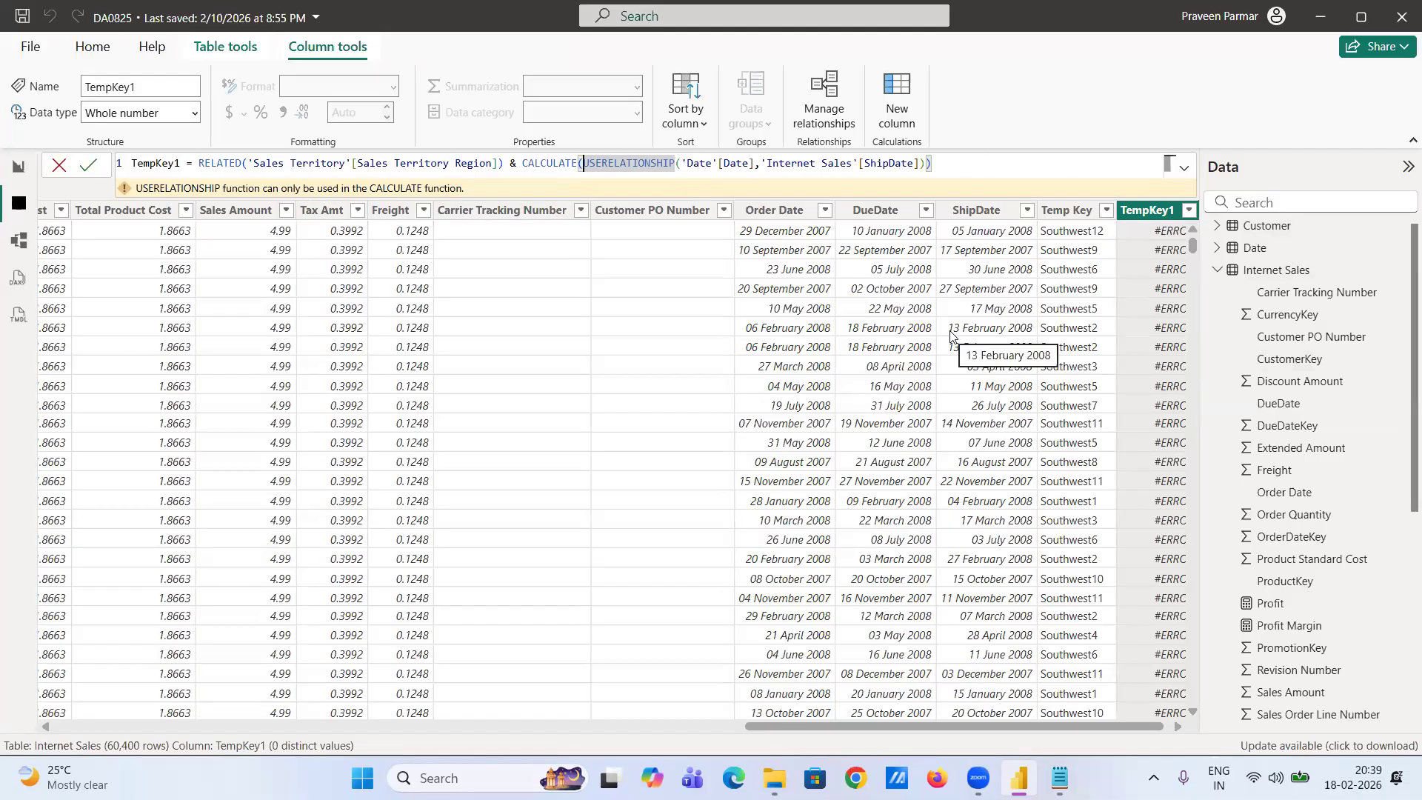
pyautogui.click(1058, 214)
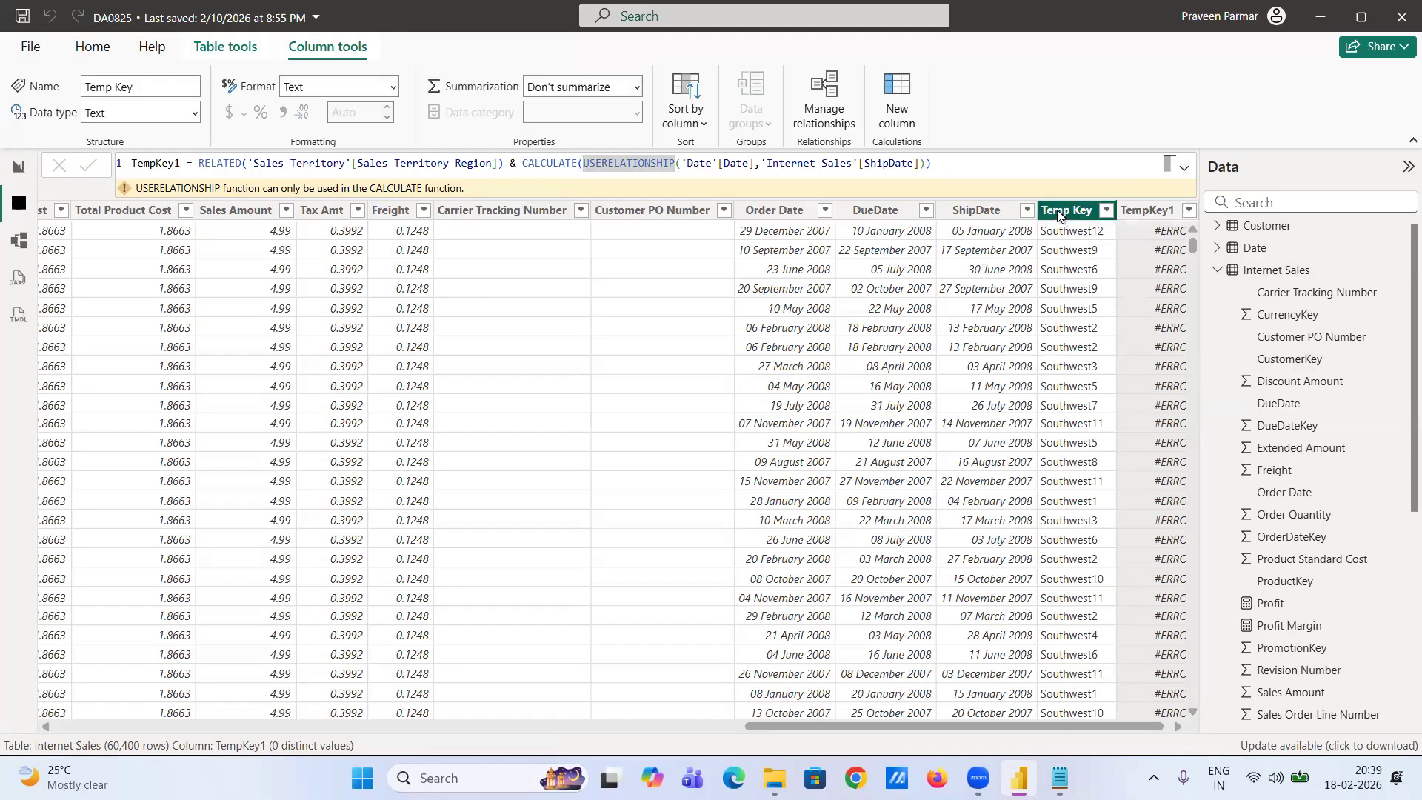
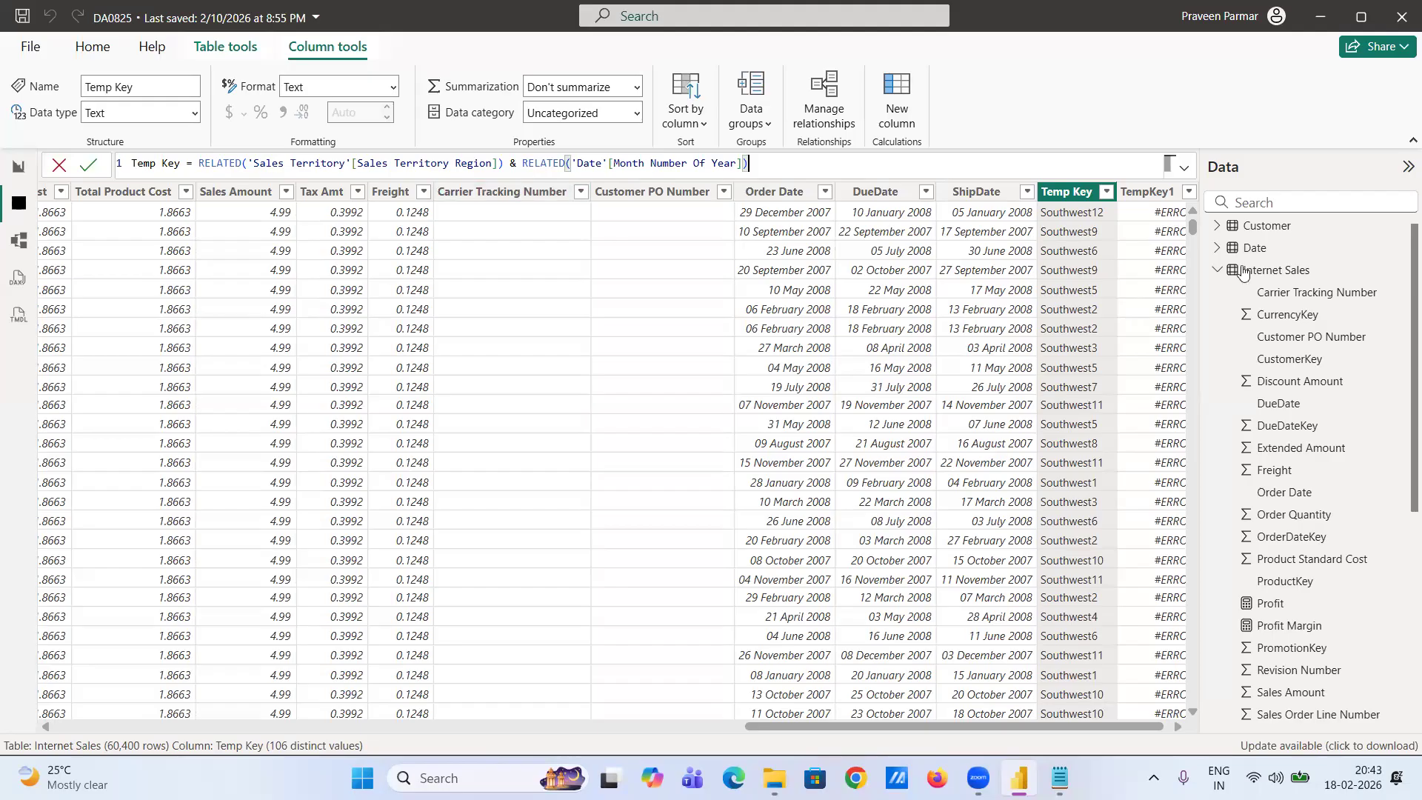
pyautogui.click(1143, 199)
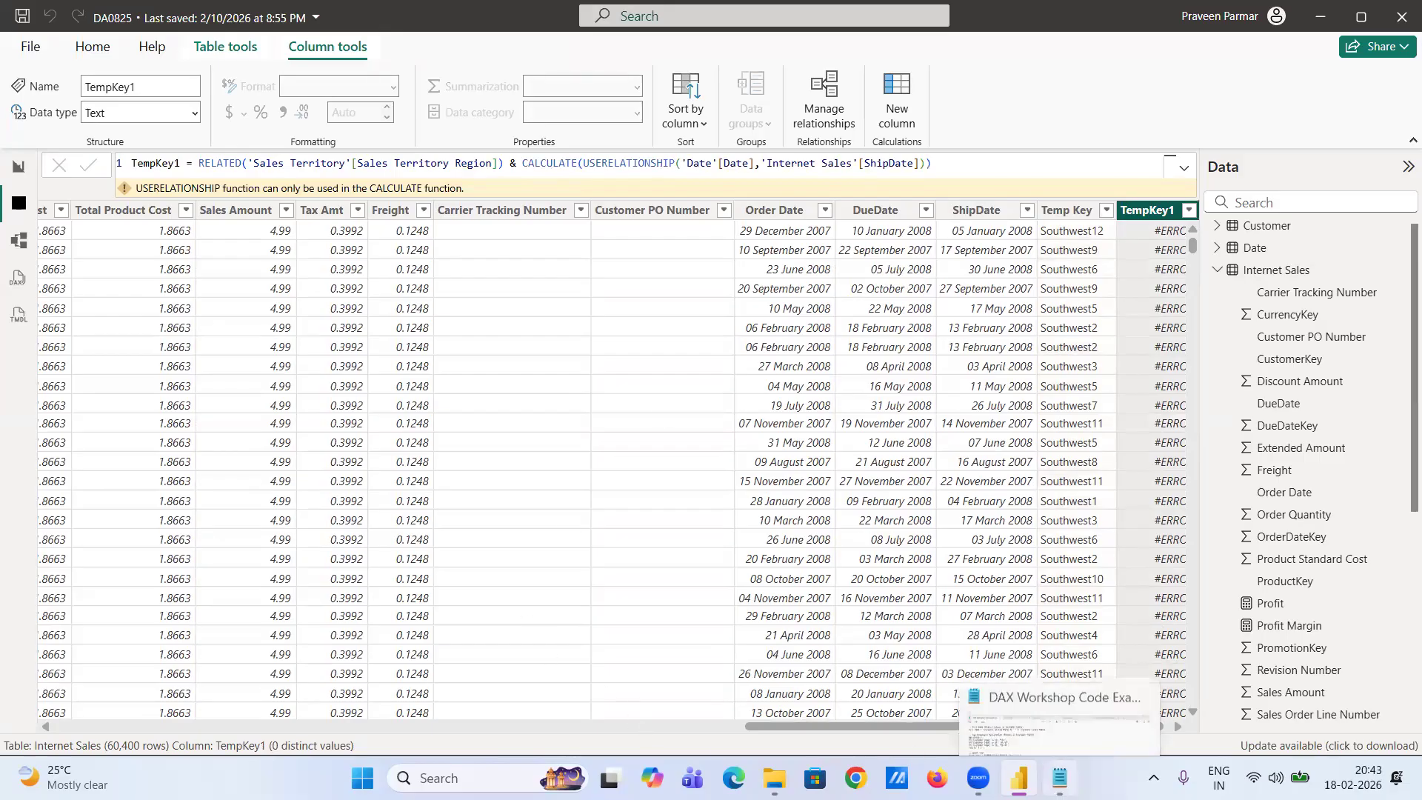
# - Switch to the DAX Workshop Code Examples_v2 notes in Notepad and copy the complete Touring-1000 Yellow Sales measure code
pyautogui.click(1060, 778)
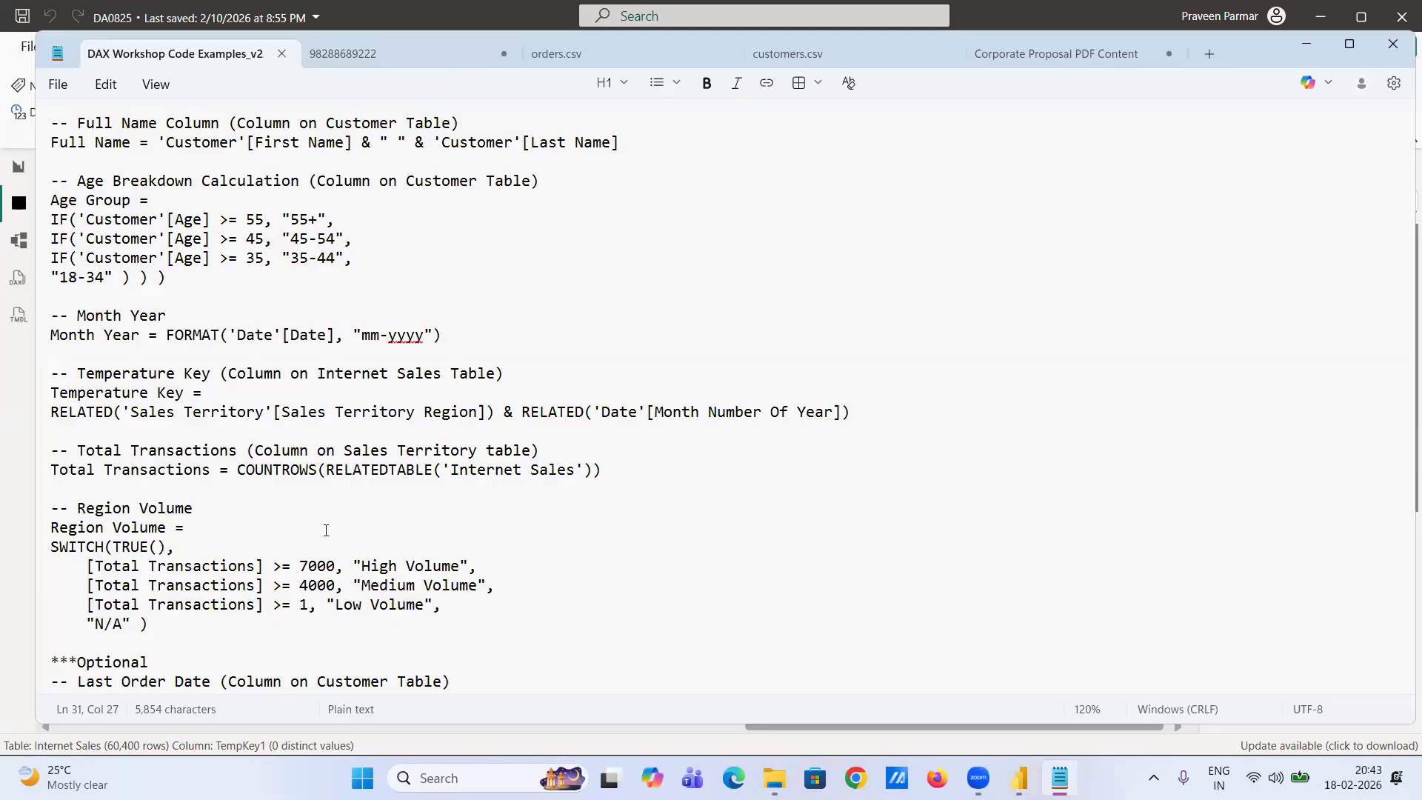
pyautogui.scroll(-12, 326, 529)
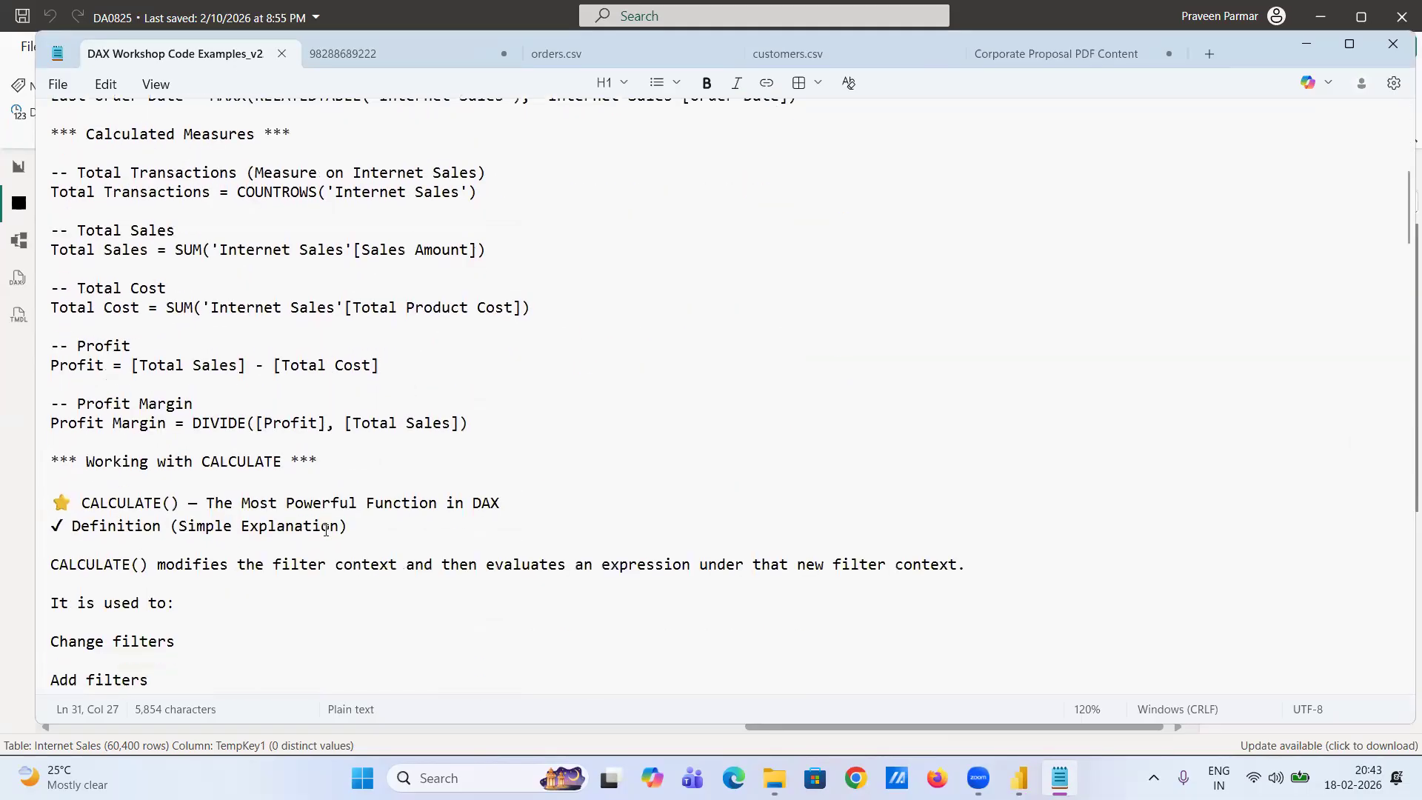
pyautogui.scroll(-8, 325, 530)
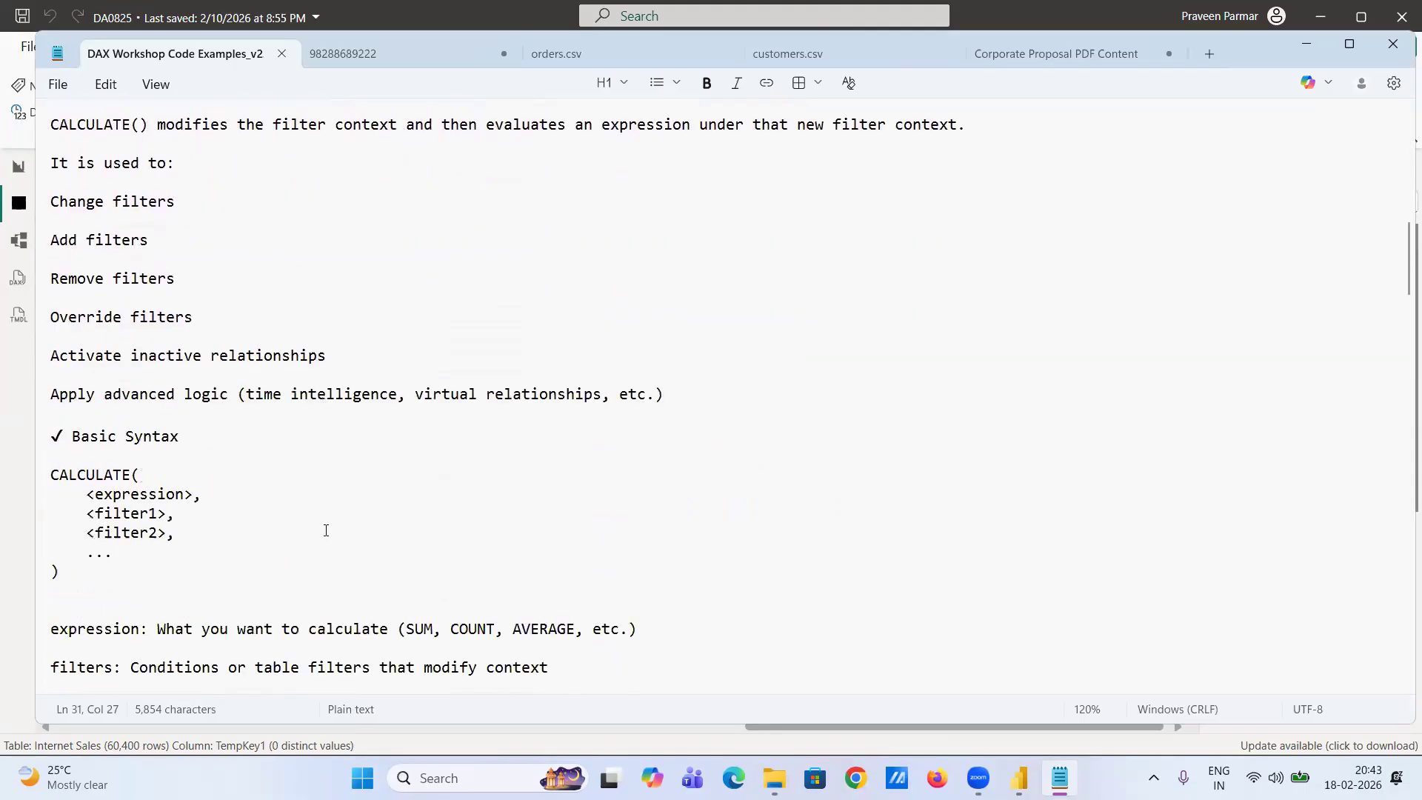
pyautogui.scroll(-5, 326, 530)
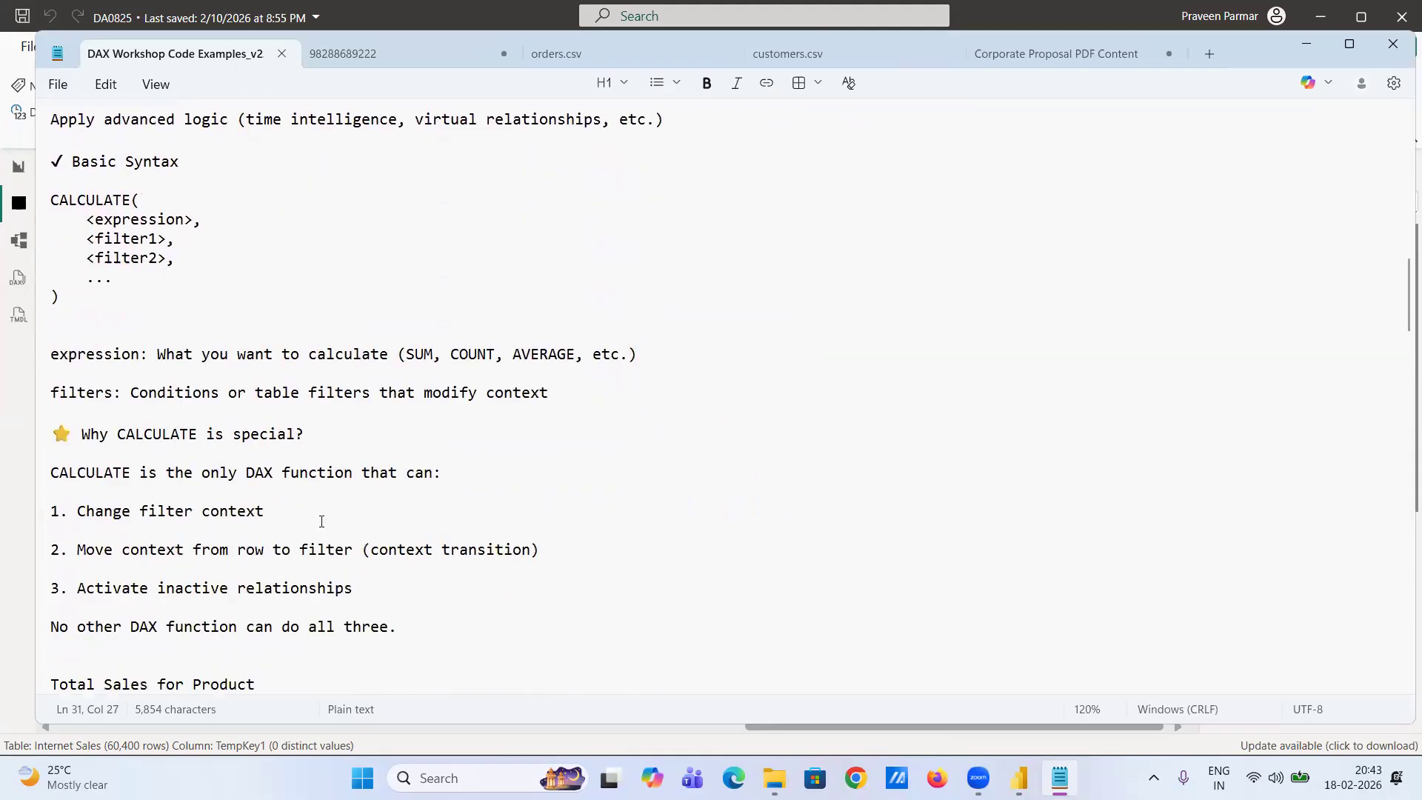
pyautogui.scroll(-5, 322, 522)
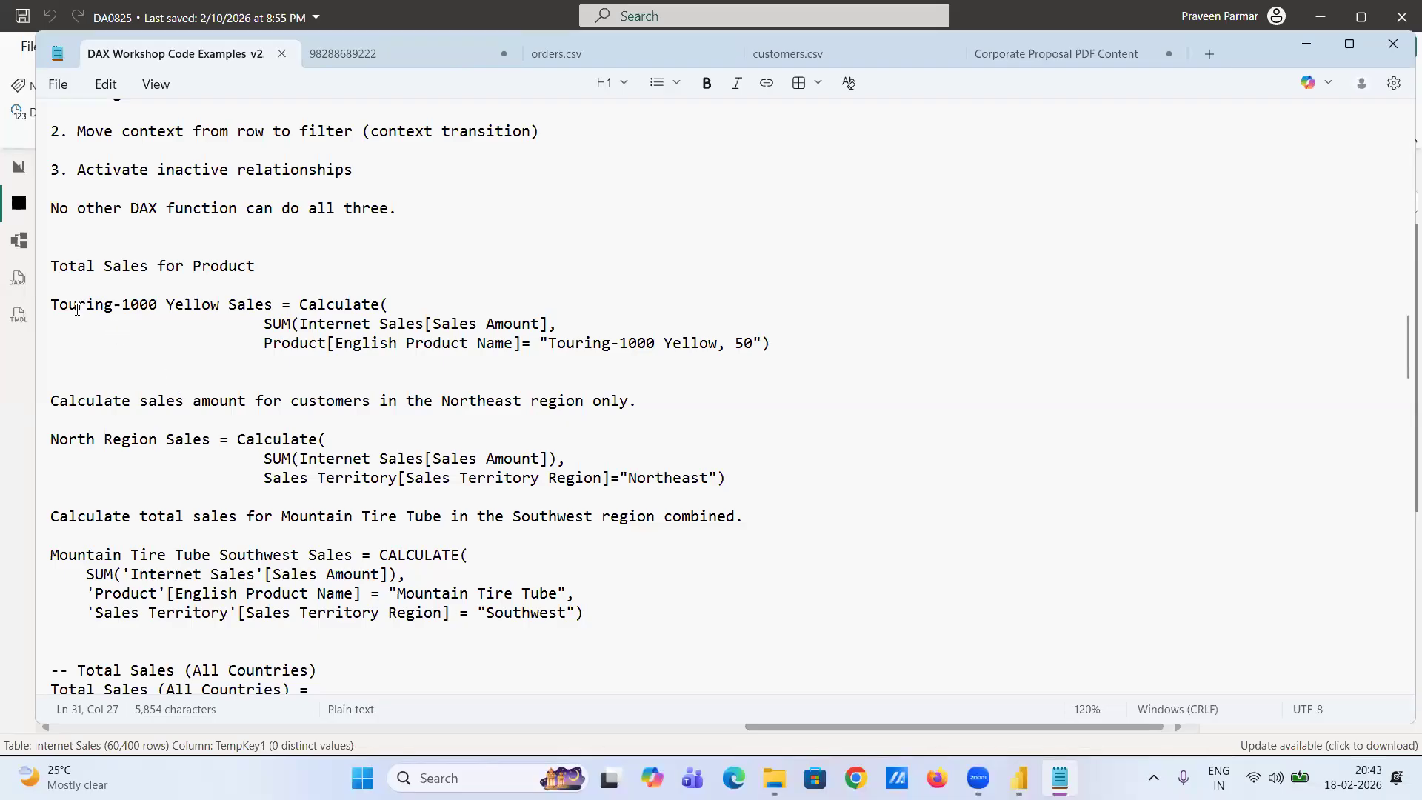
pyautogui.click(273, 300)
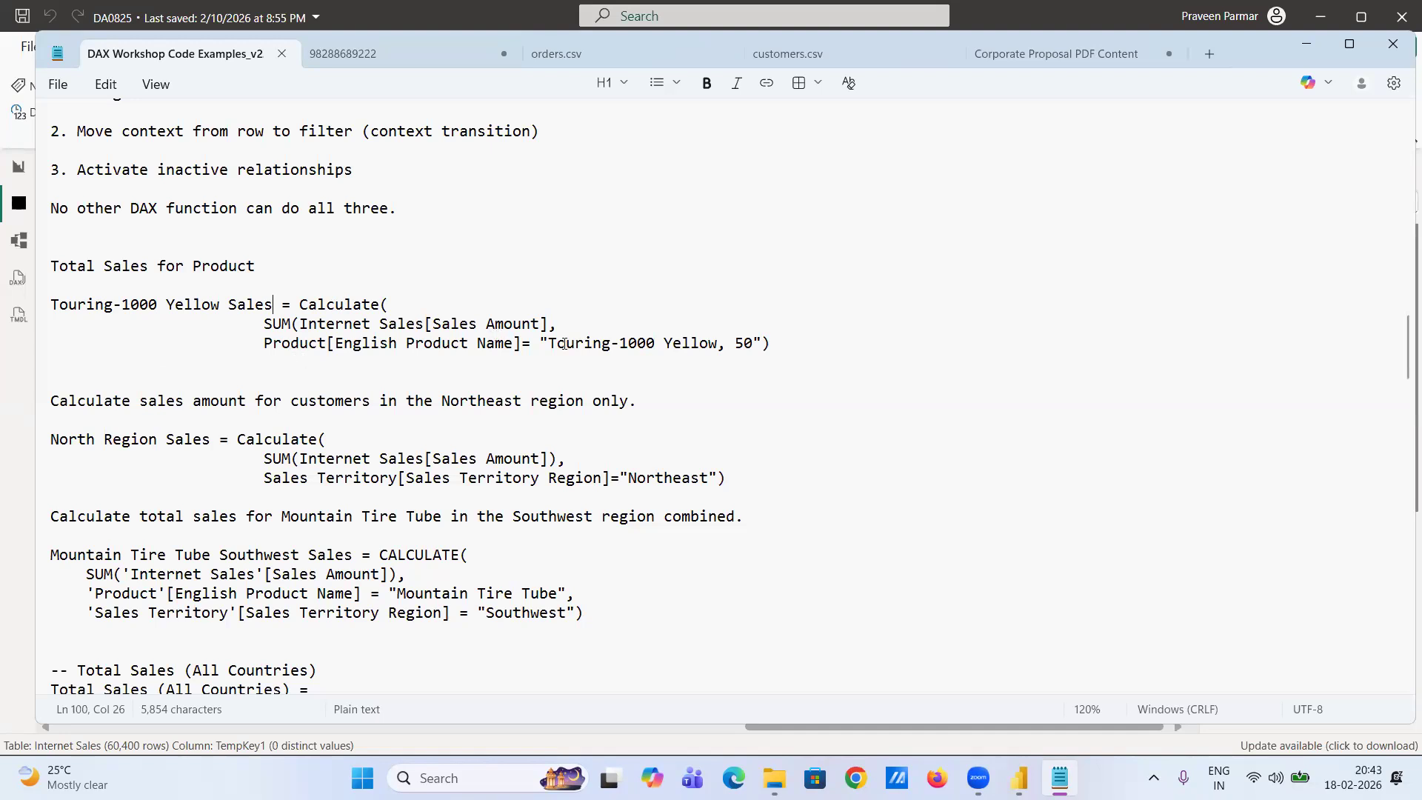
pyautogui.click(681, 347)
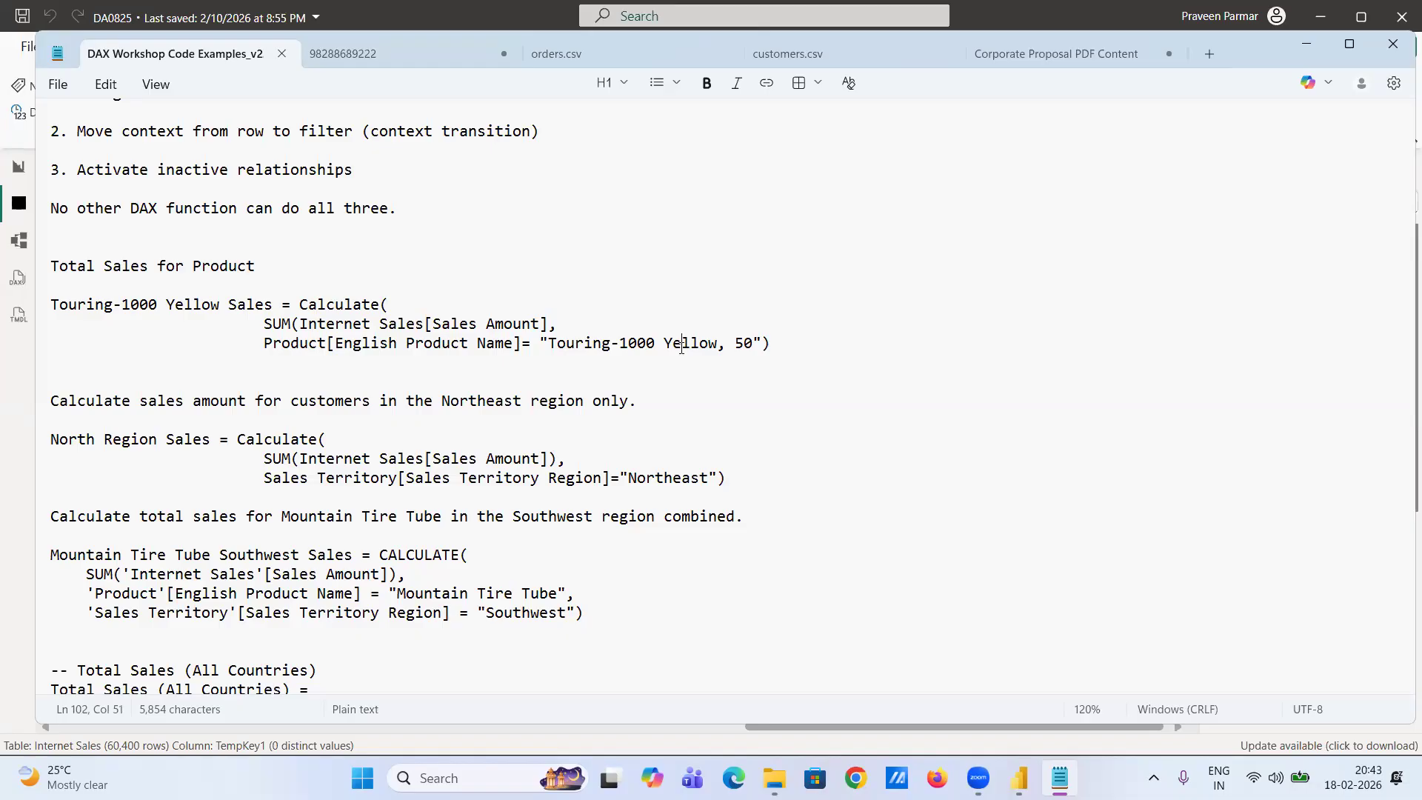
pyautogui.click(52, 305)
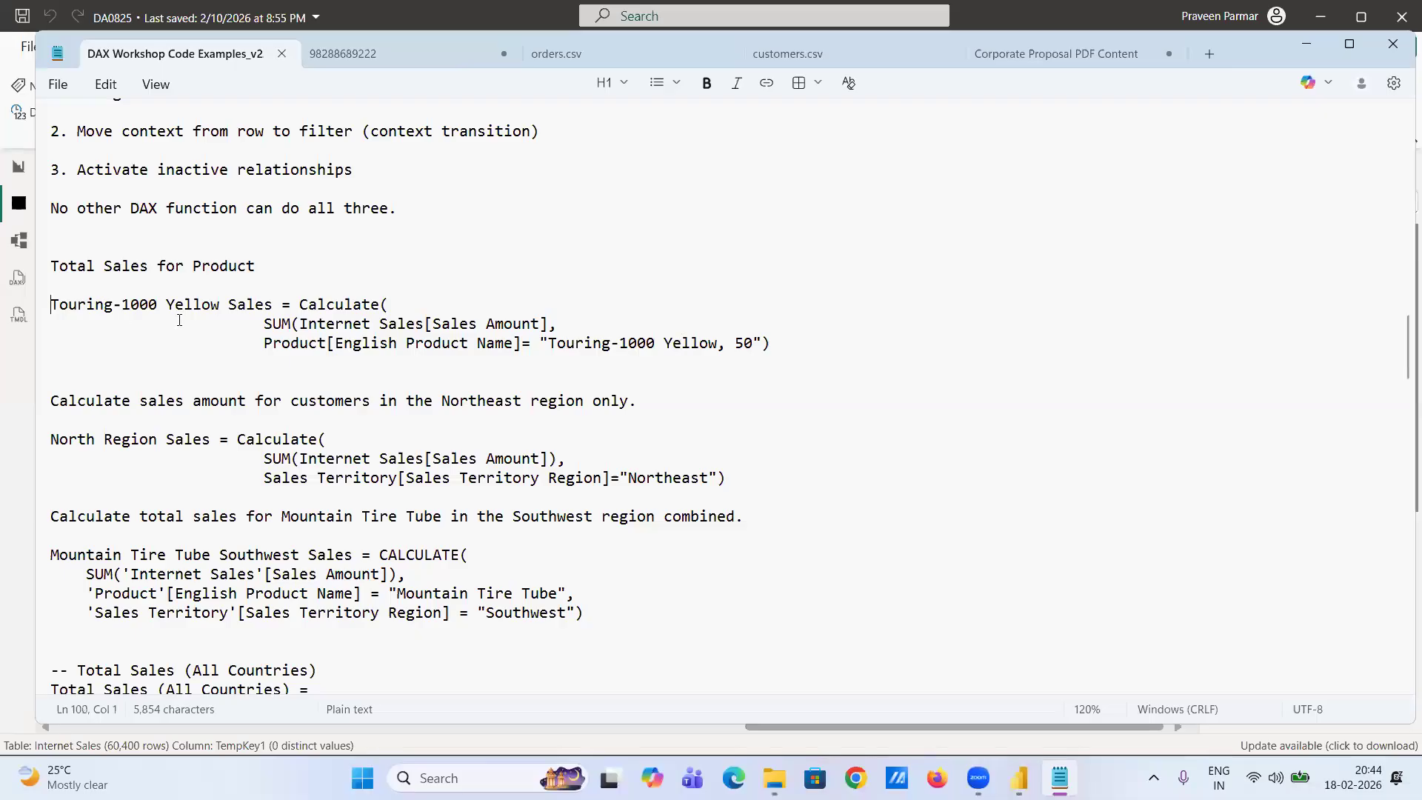
pyautogui.hotkey('shift', 'Down')
pyautogui.hotkey('shift', 'Down')
pyautogui.hotkey('shift', 'Down')
pyautogui.hotkey('ctrl', 'c')
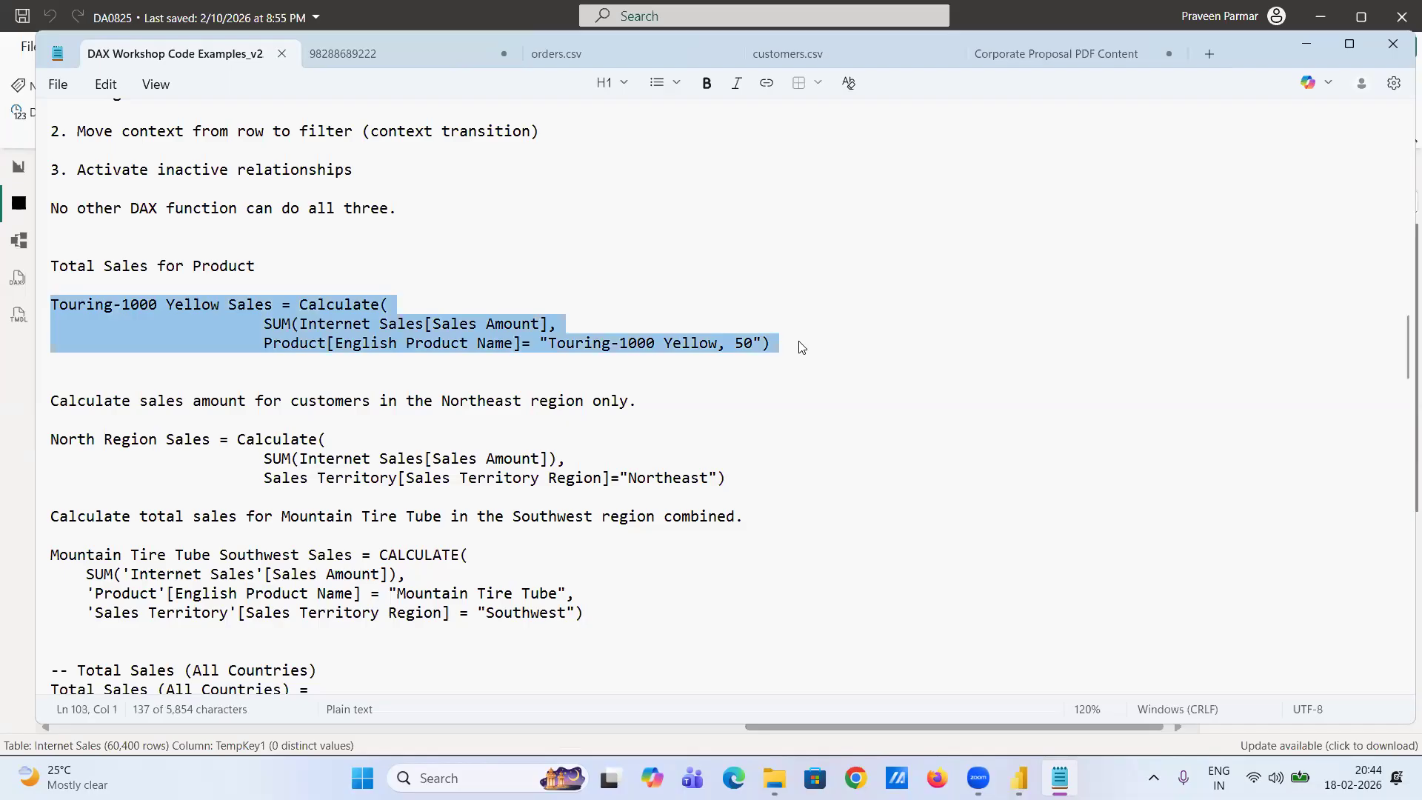
# - Back in Power BI Desktop, create a measure in Internet Sales from the copied Touring-1000 Yellow Sales code
pyautogui.hotkey('alt', 'Tab')
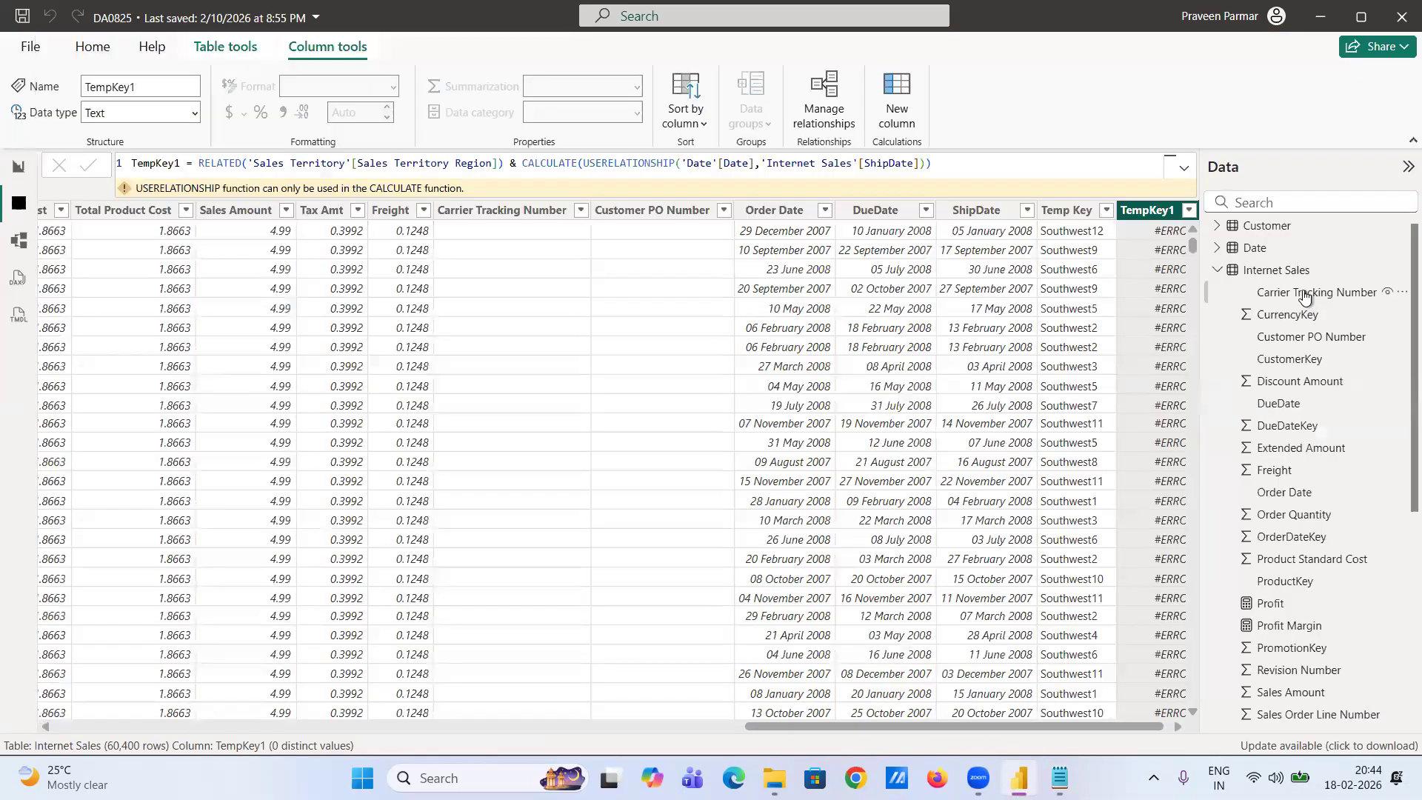
pyautogui.scroll(1, 1304, 298)
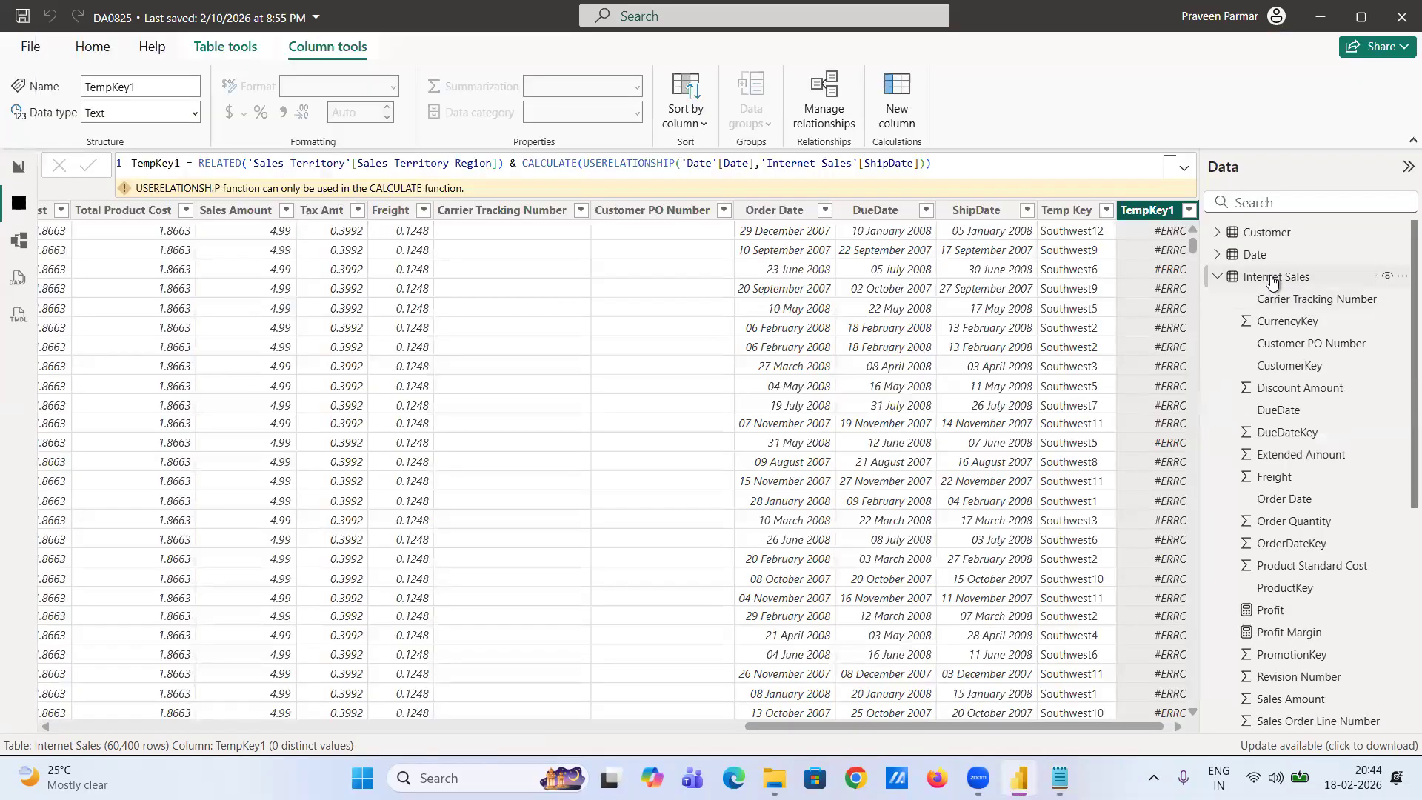
pyautogui.rightClick(1270, 281)
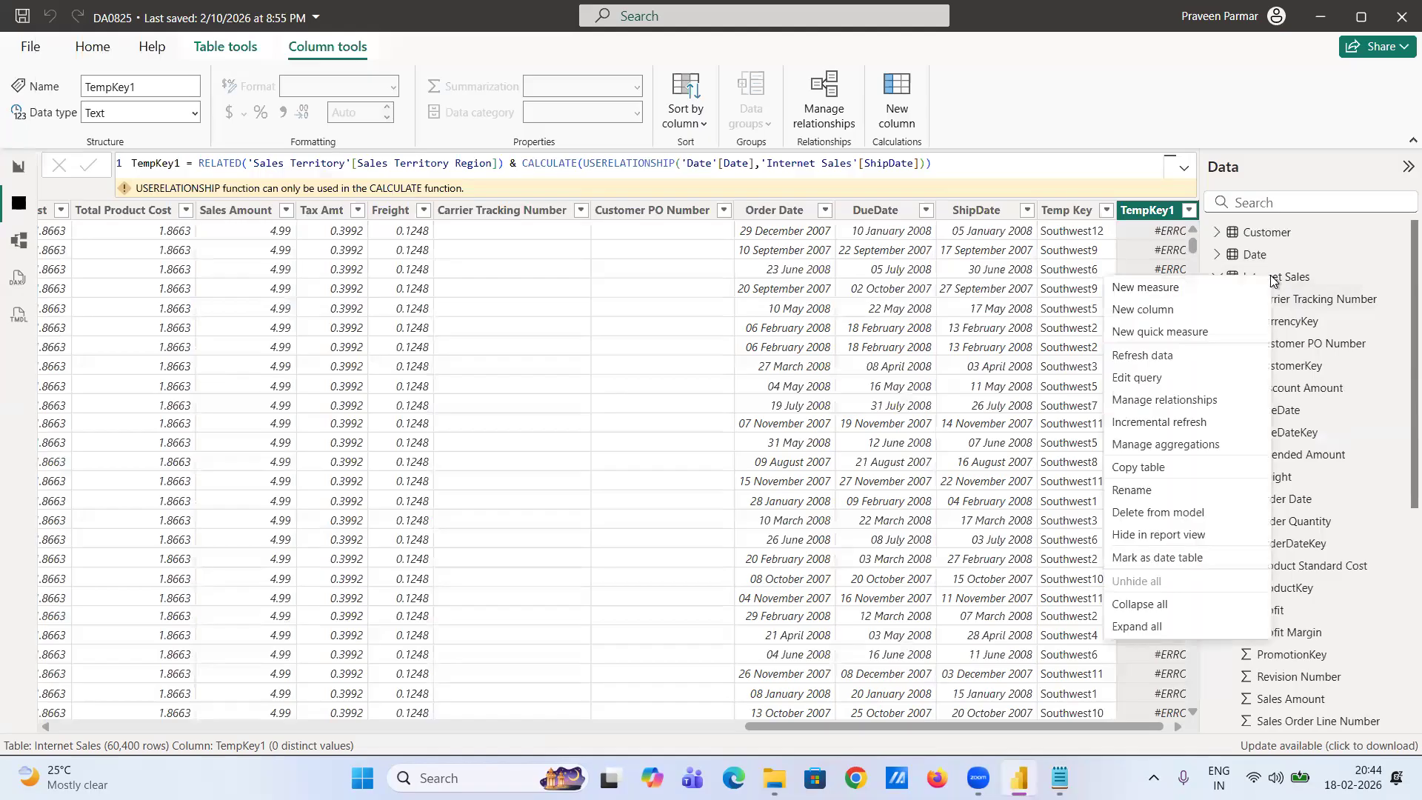
pyautogui.click(1178, 289)
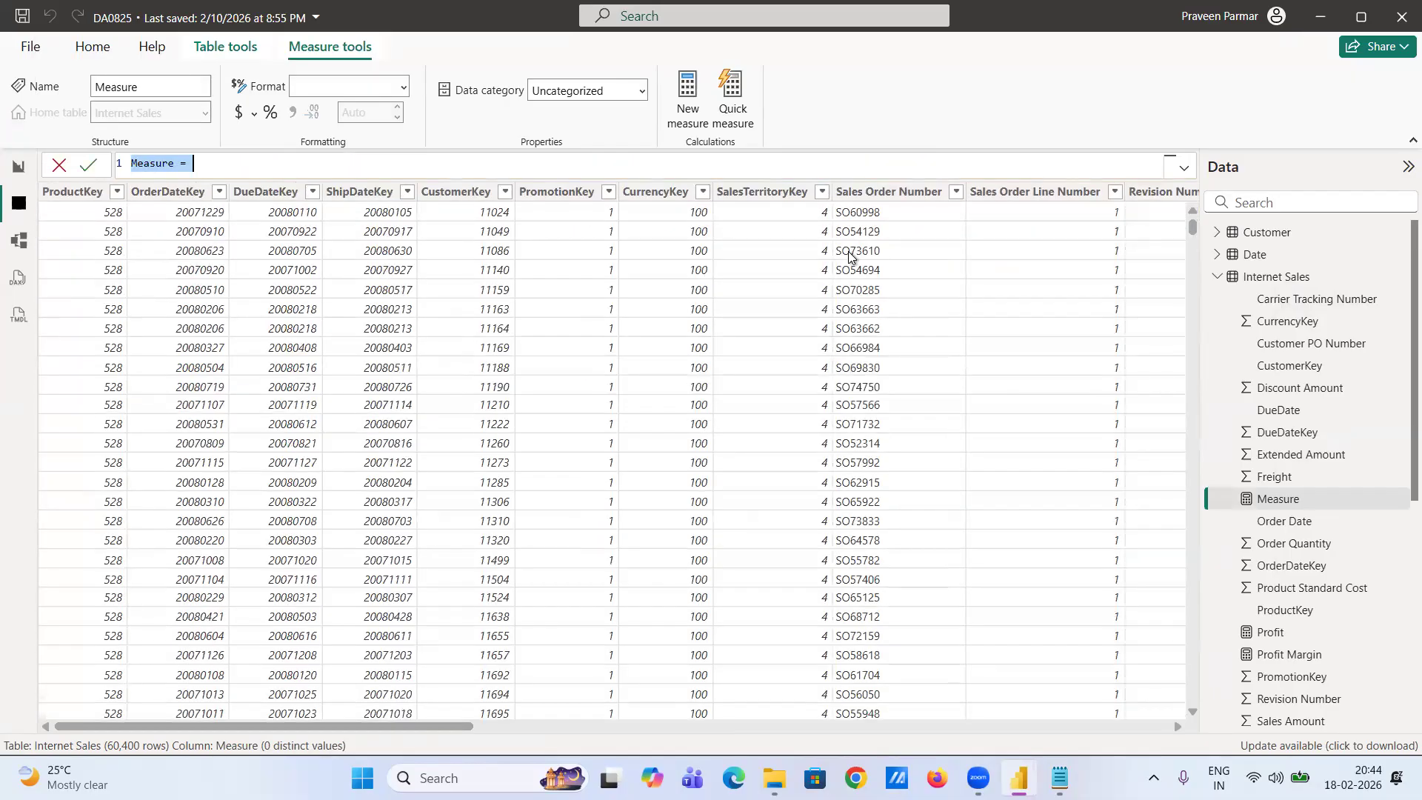
pyautogui.hotkey('ctrl', 'v')
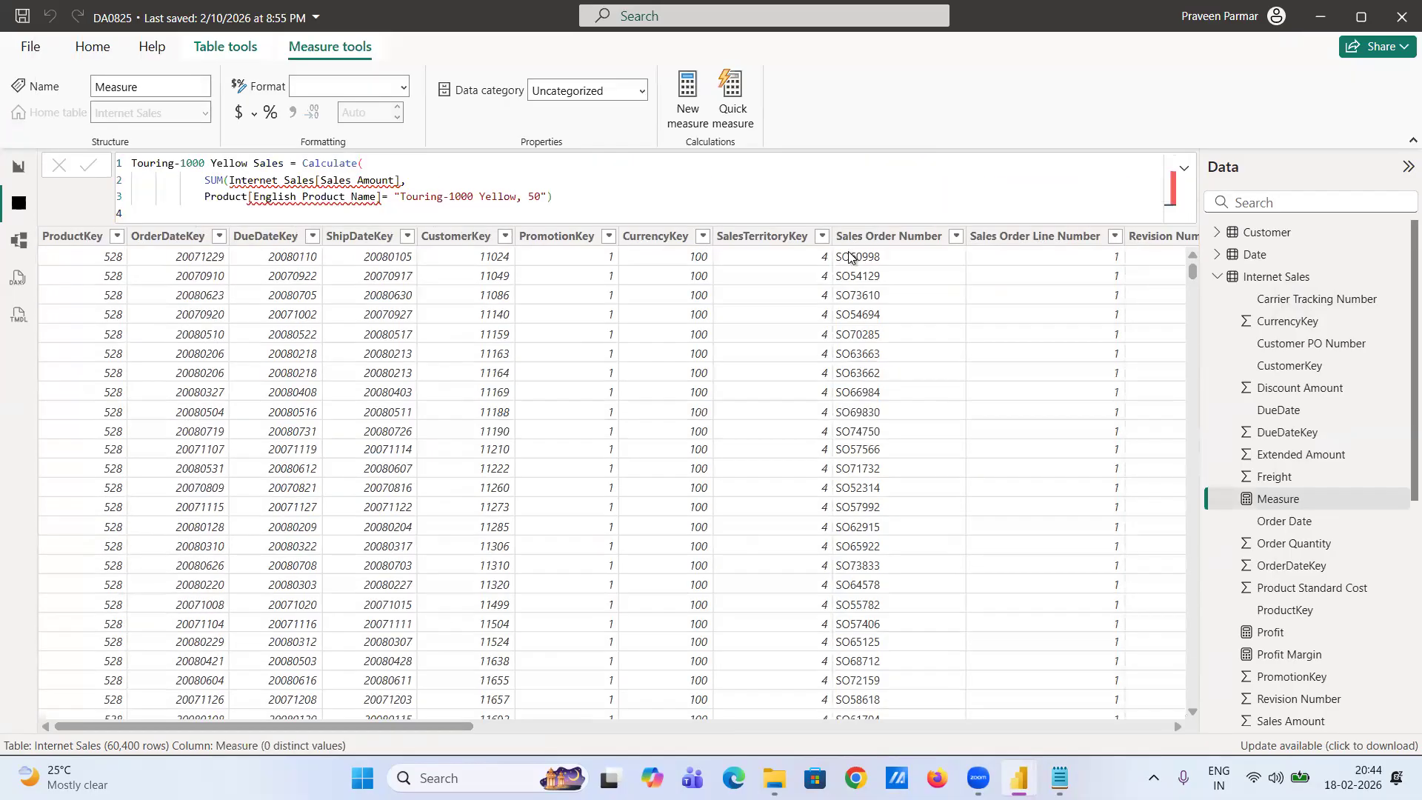
pyautogui.press('Return')
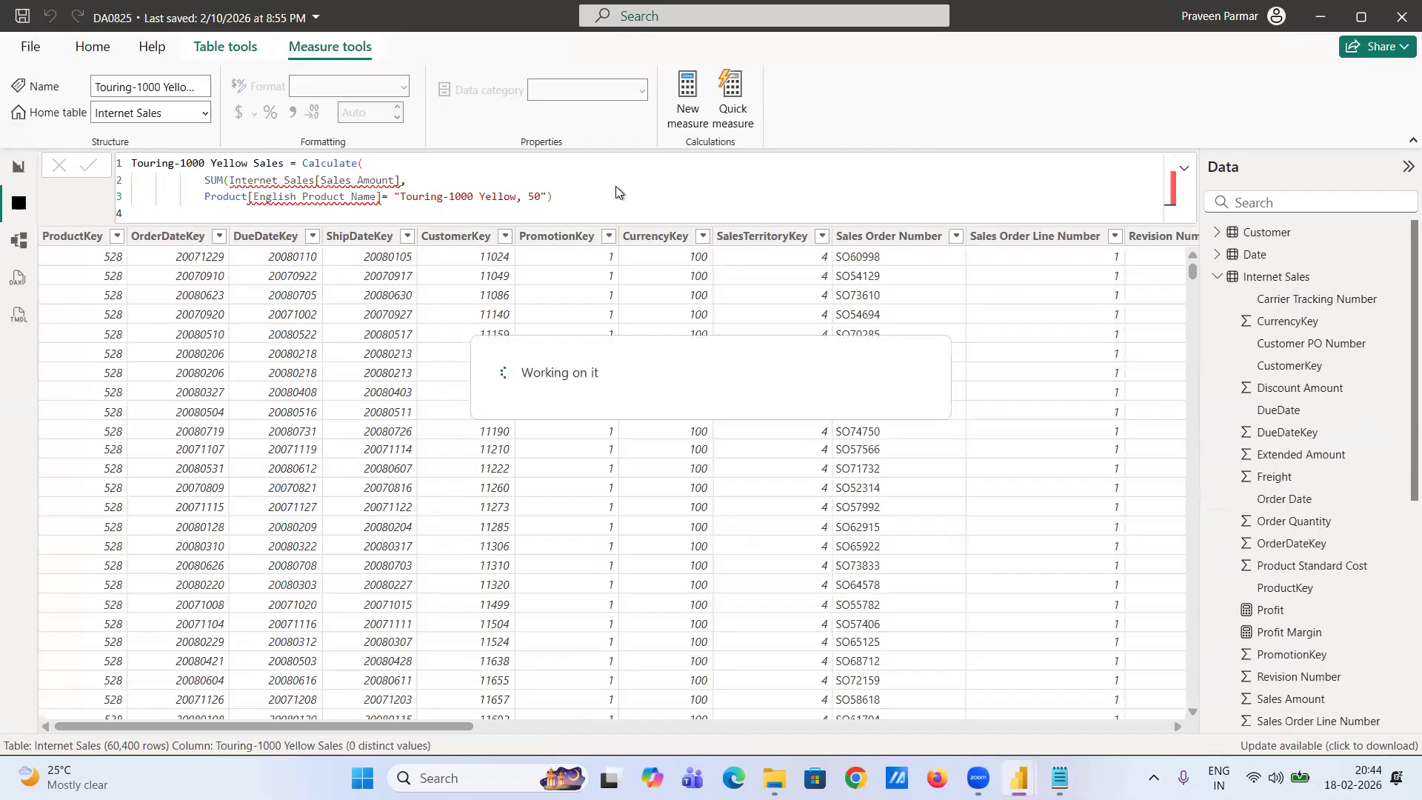
# - Replace the SUM expression in the Touring-1000 Yellow Sales measure with [Total Sales], keep the product name filter, and commit the formula
pyautogui.click(559, 197)
pyautogui.keyDown('ctrl'); pyautogui.scroll(3, 558, 197); pyautogui.keyUp('ctrl')
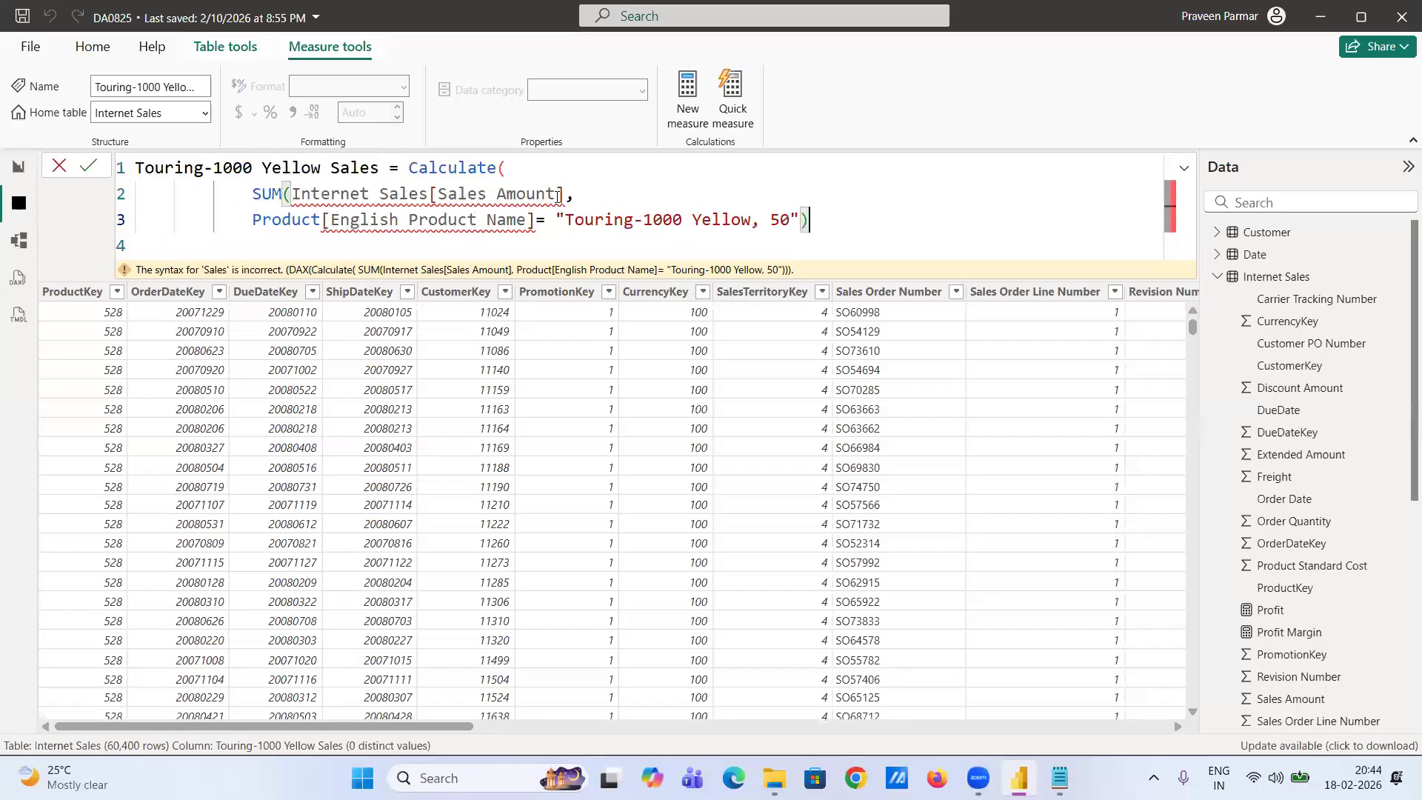
pyautogui.keyDown('ctrl'); pyautogui.scroll(3, 558, 197); pyautogui.keyUp('ctrl')
pyautogui.keyDown('ctrl'); pyautogui.scroll(-3, 324, 197); pyautogui.keyUp('ctrl')
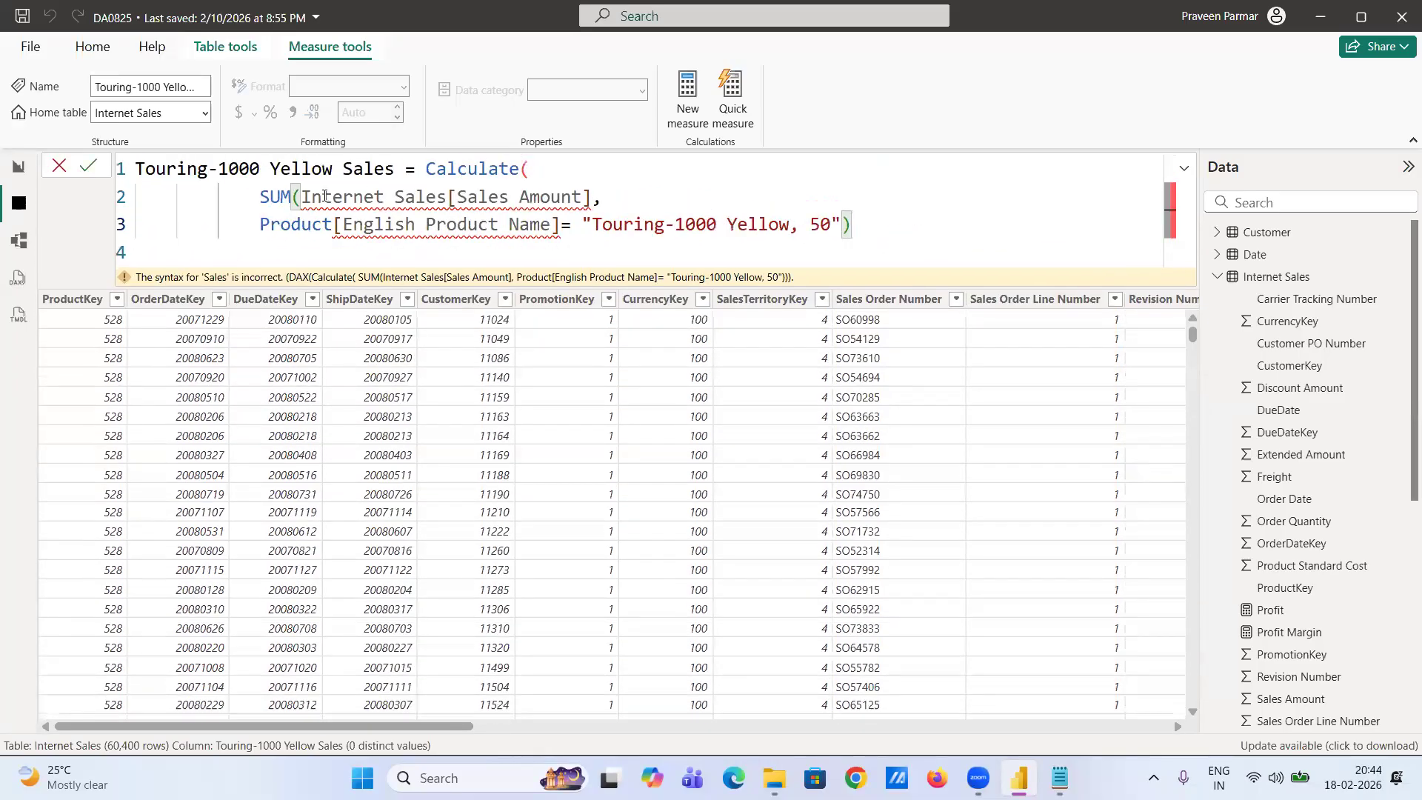
pyautogui.click(261, 197)
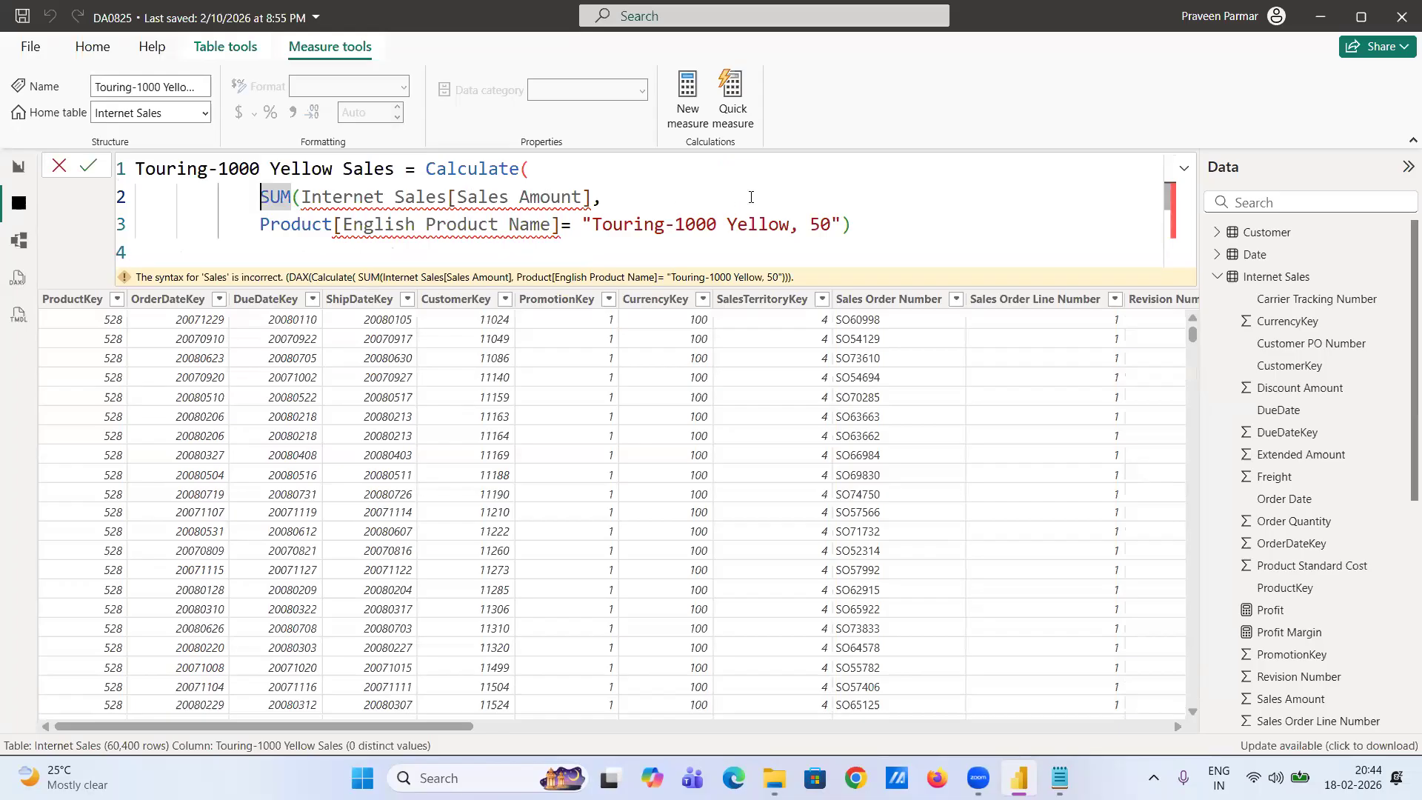
pyautogui.keyDown('shift'); pyautogui.click(882, 224); pyautogui.keyUp('shift')
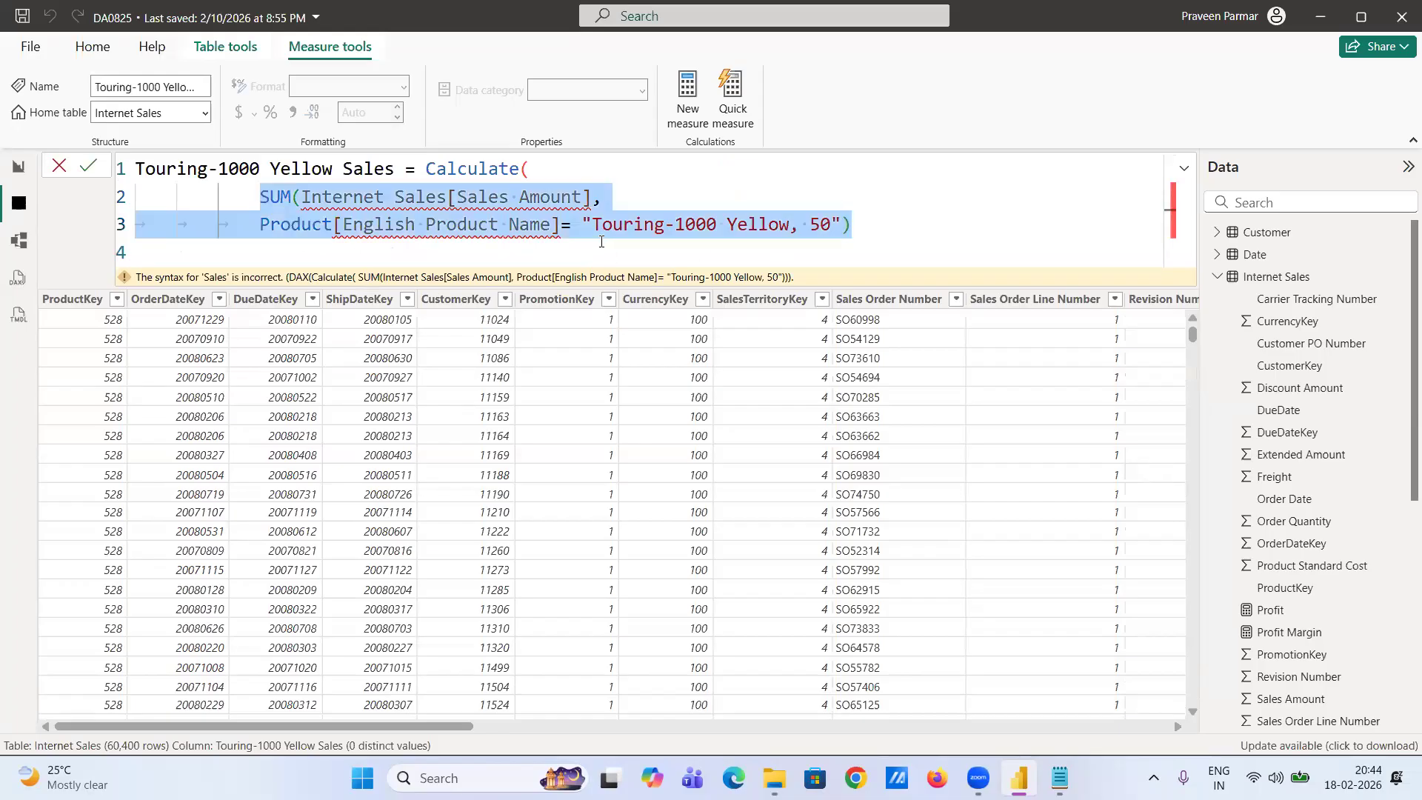
pyautogui.click(579, 223)
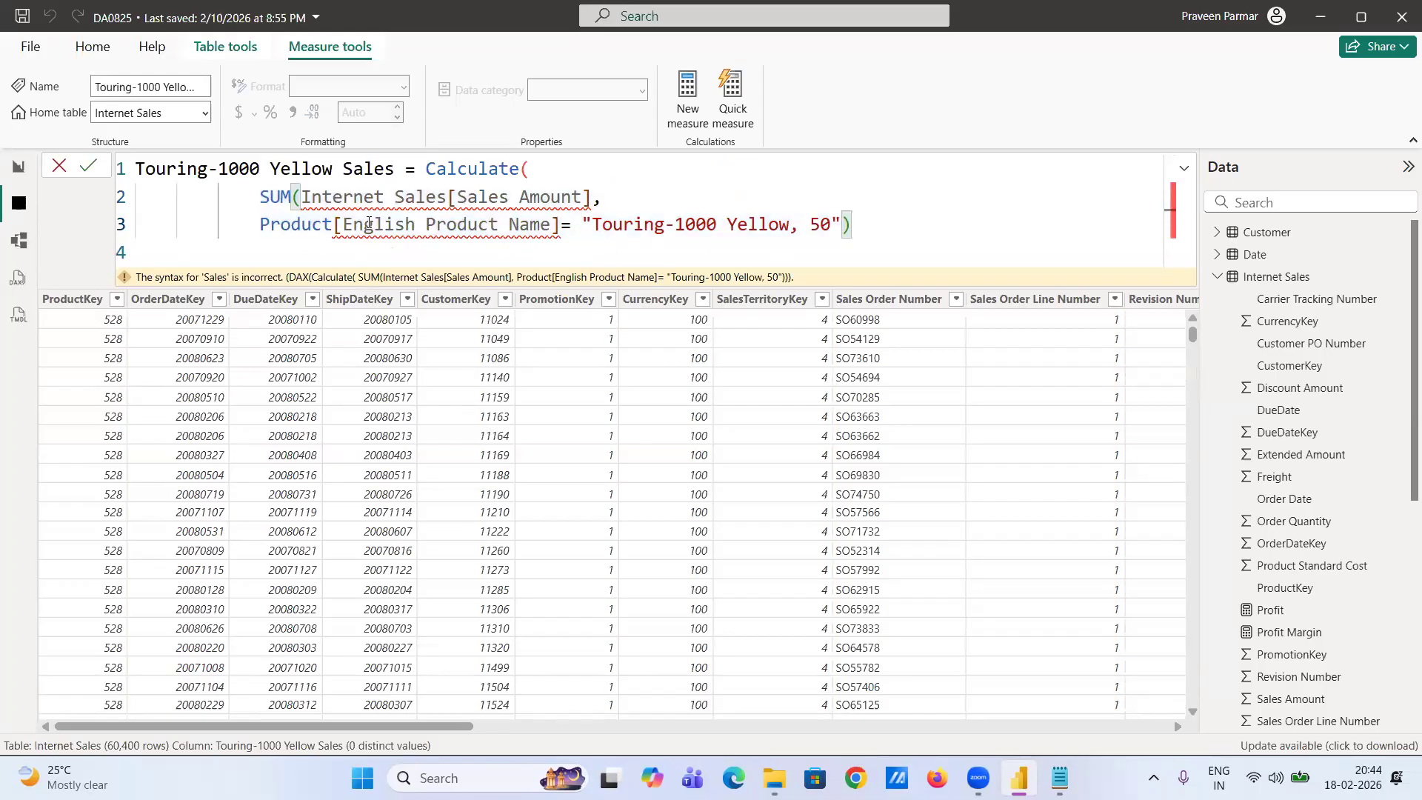
pyautogui.click(593, 196)
pyautogui.press('BackSpace')
pyautogui.press('BackSpace')
pyautogui.press('BackSpace')
pyautogui.press('BackSpace')
pyautogui.press('BackSpace')
pyautogui.press('BackSpace')
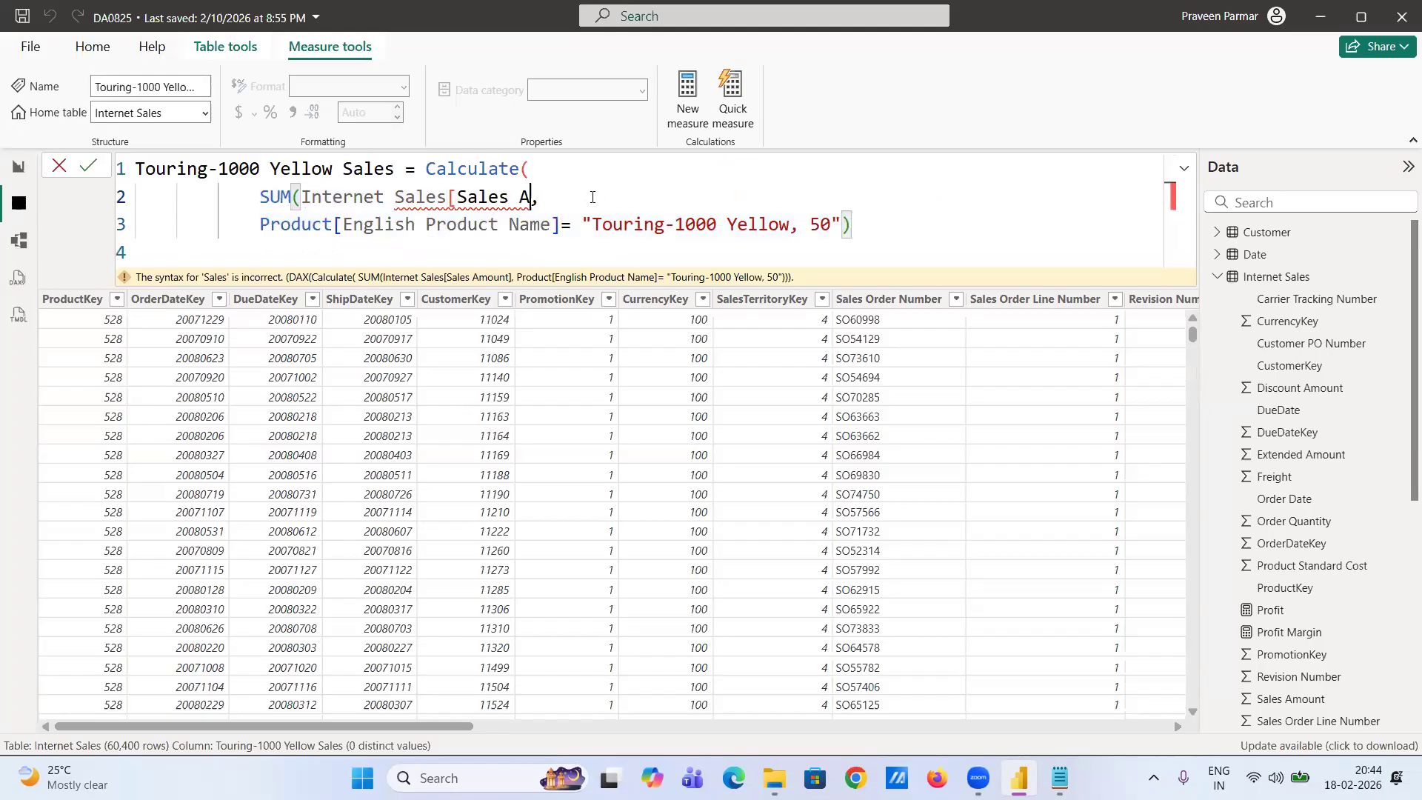
pyautogui.press('BackSpace')
pyautogui.press('BackSpace')
pyautogui.press('BackSpace')
pyautogui.press('BackSpace')
pyautogui.press('BackSpace')
pyautogui.press('BackSpace')
pyautogui.press('BackSpace')
pyautogui.press('BackSpace')
pyautogui.press('BackSpace')
pyautogui.press('BackSpace')
pyautogui.press('BackSpace')
pyautogui.press('BackSpace')
pyautogui.press('BackSpace')
pyautogui.press('BackSpace')
pyautogui.press('BackSpace')
pyautogui.press('BackSpace')
pyautogui.press('BackSpace')
pyautogui.press('BackSpace')
pyautogui.press('BackSpace')
pyautogui.press('BackSpace')
pyautogui.press('BackSpace')
pyautogui.write('tot,')
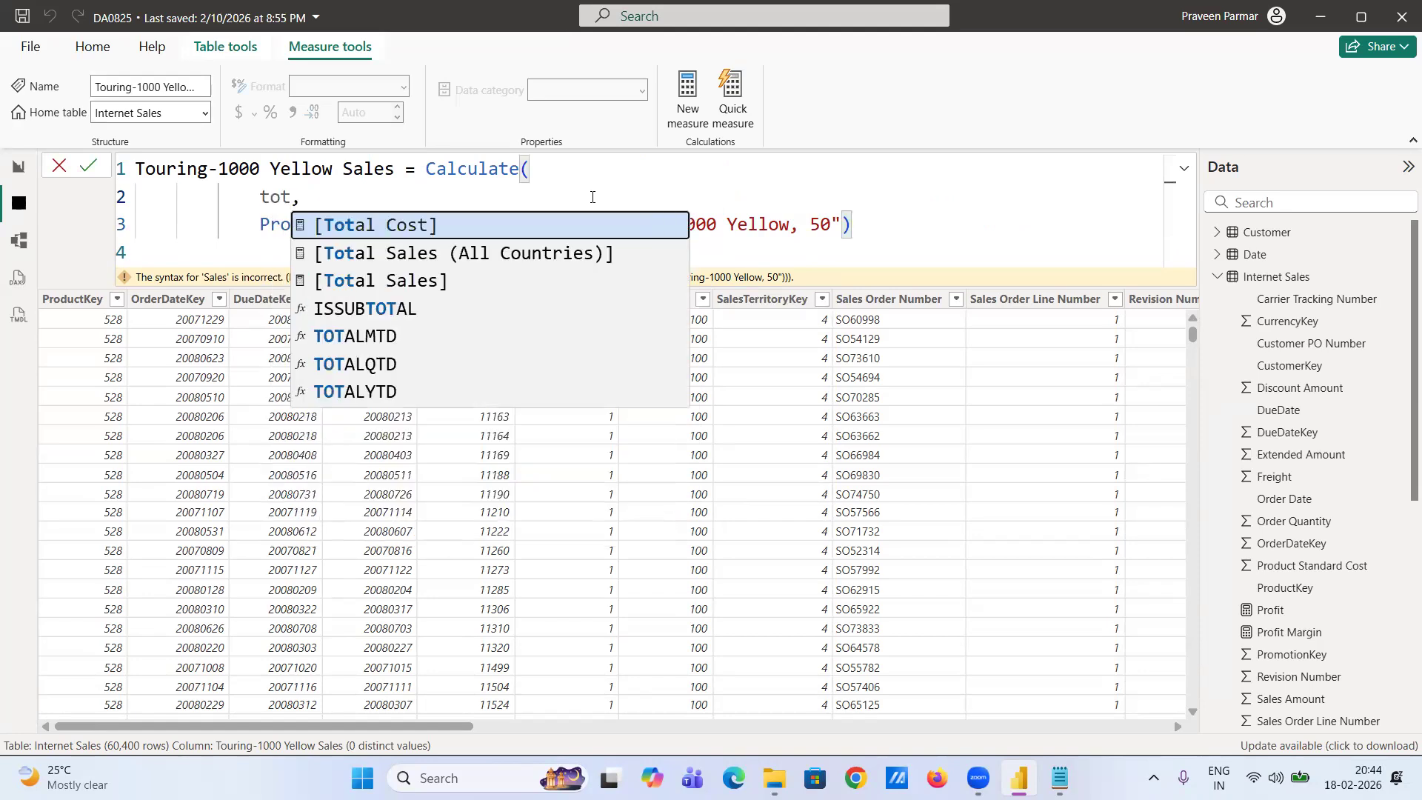
pyautogui.press('Down')
pyautogui.press('Down')
pyautogui.press('Tab')
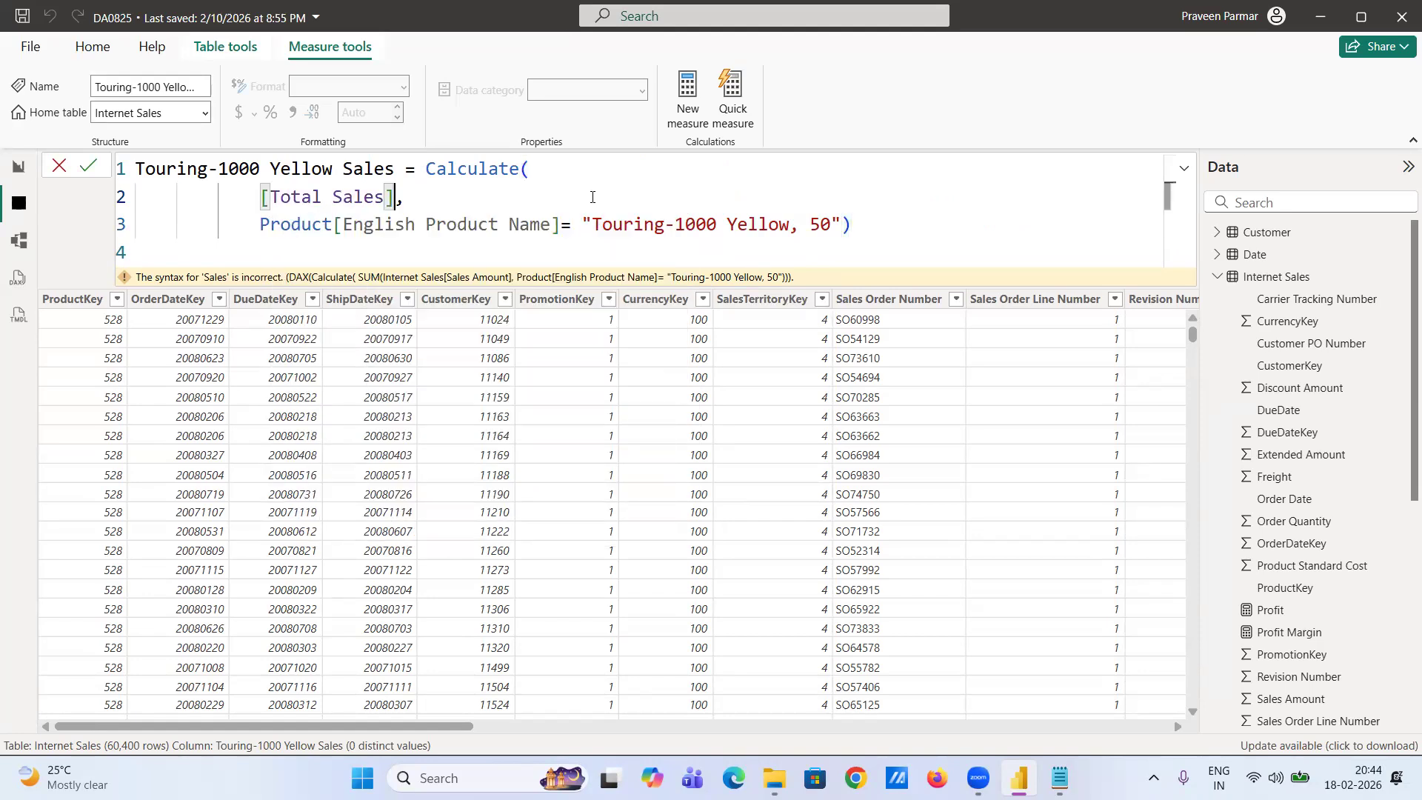
pyautogui.click(488, 224)
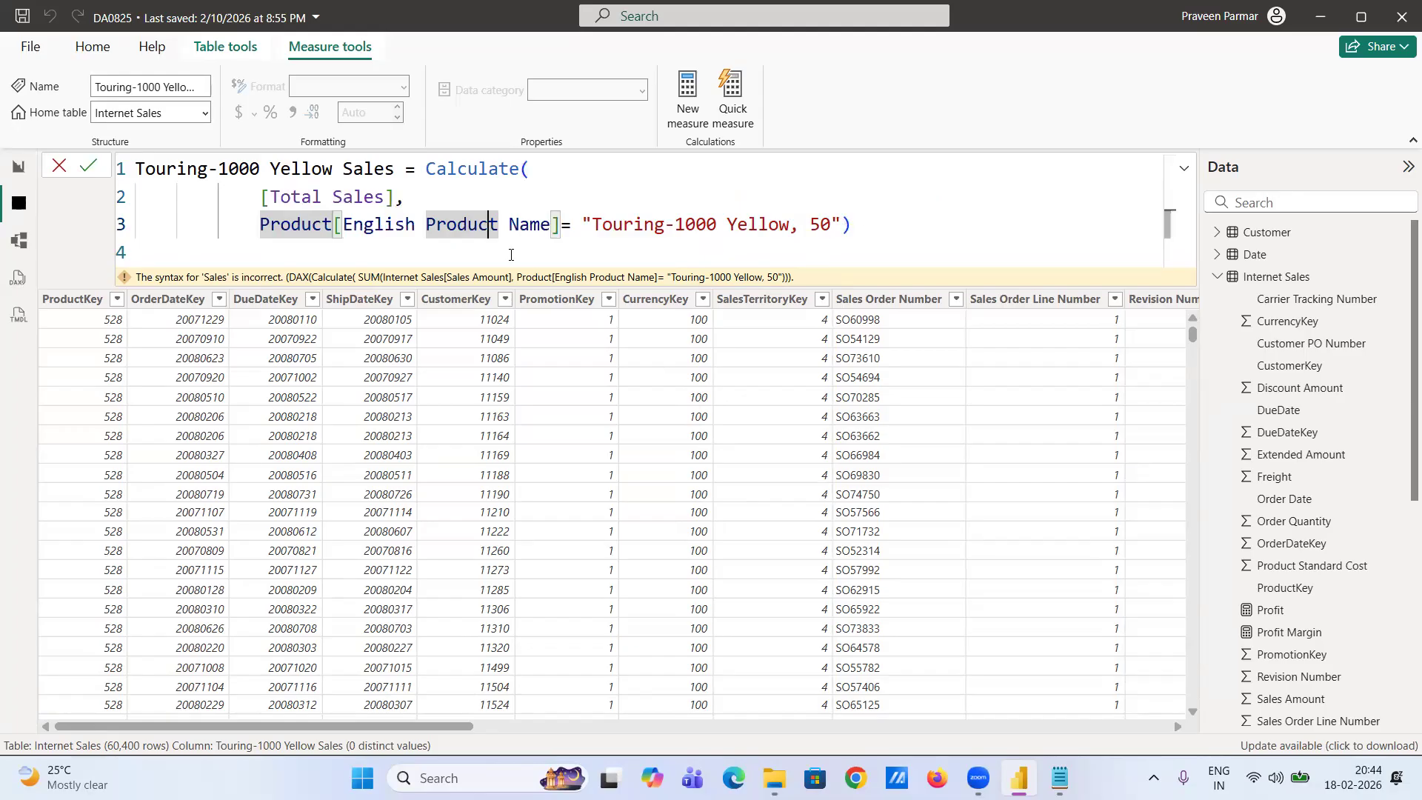
pyautogui.click(86, 167)
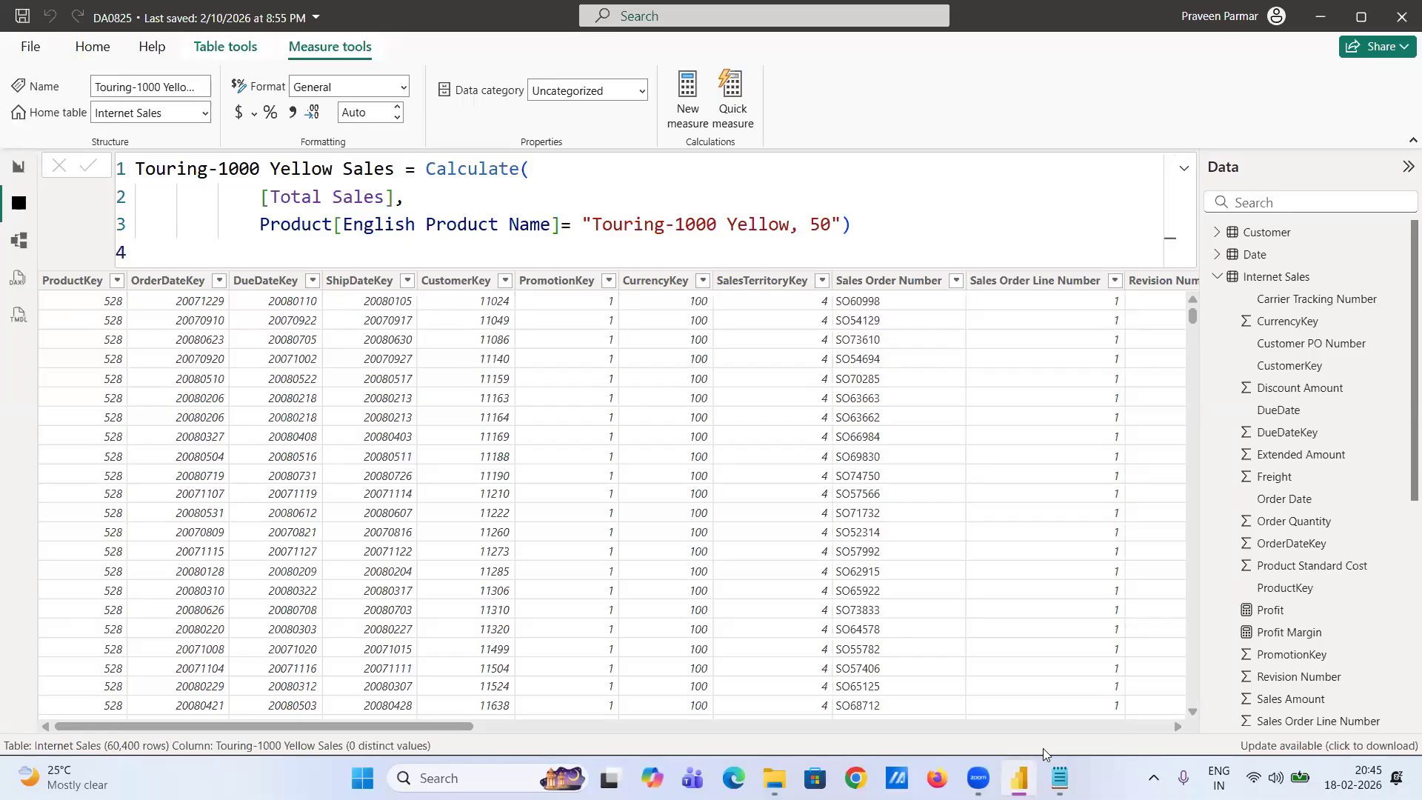
# - Add a second page to the report and insert an empty table visual on it
pyautogui.hotkey('alt', 'Tab')
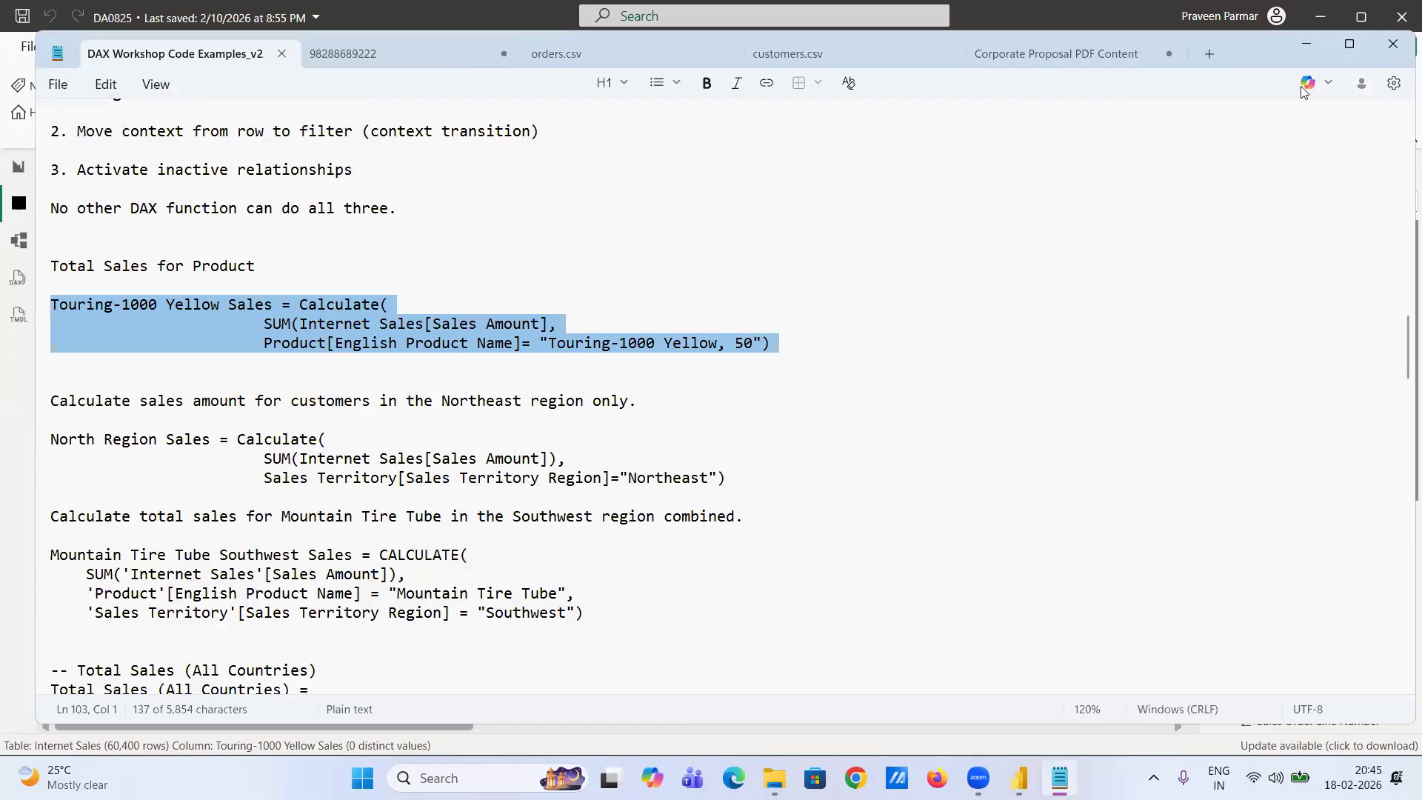
pyautogui.click(1308, 46)
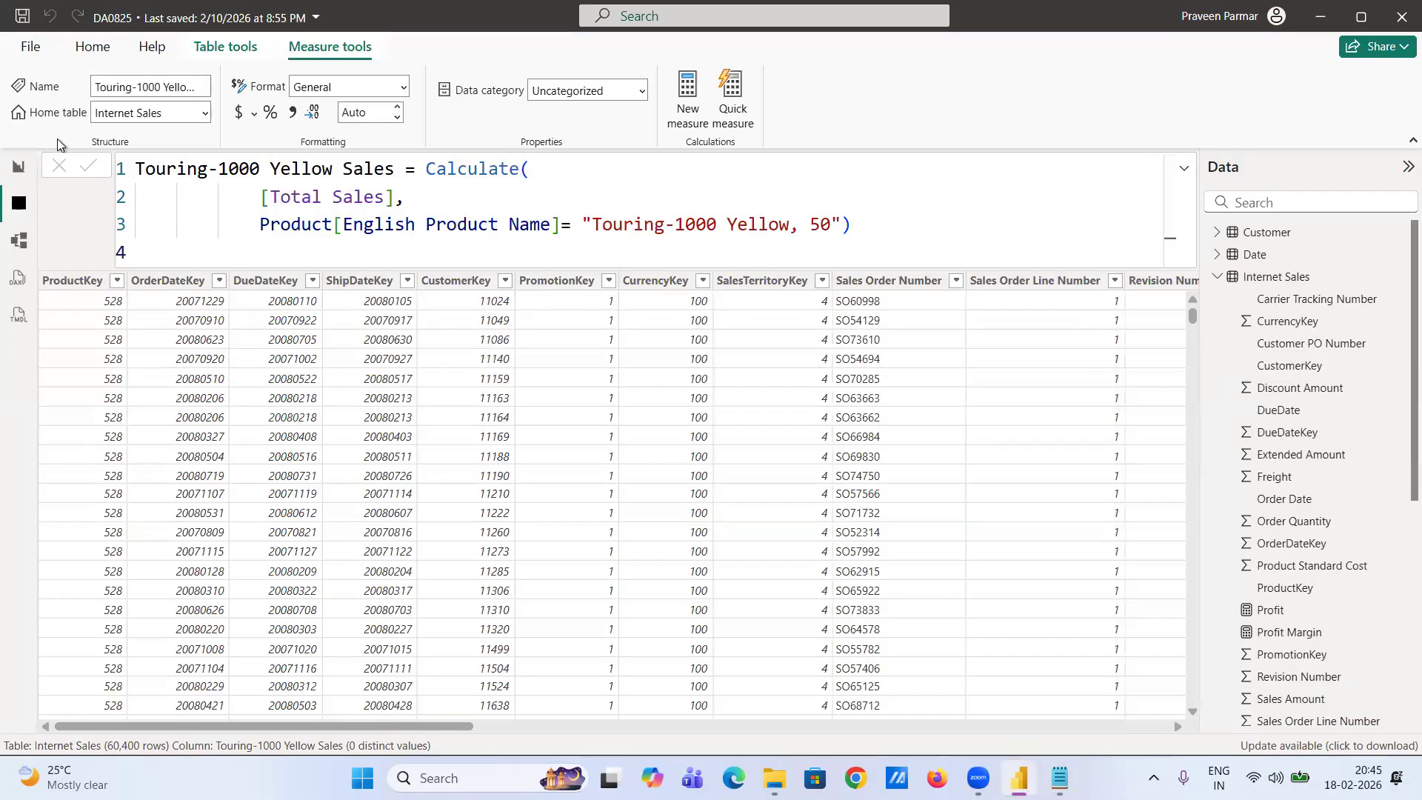
pyautogui.click(14, 172)
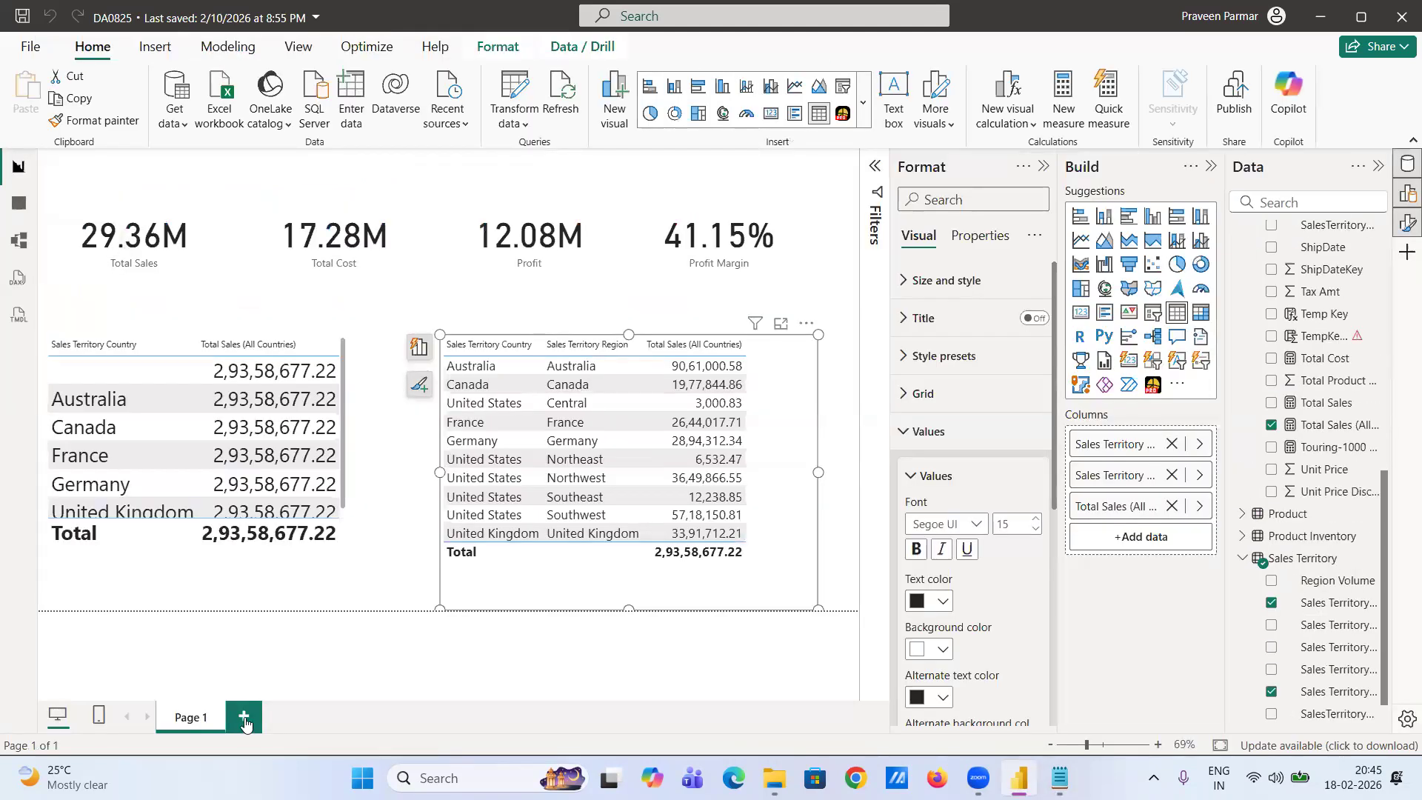
pyautogui.click(244, 717)
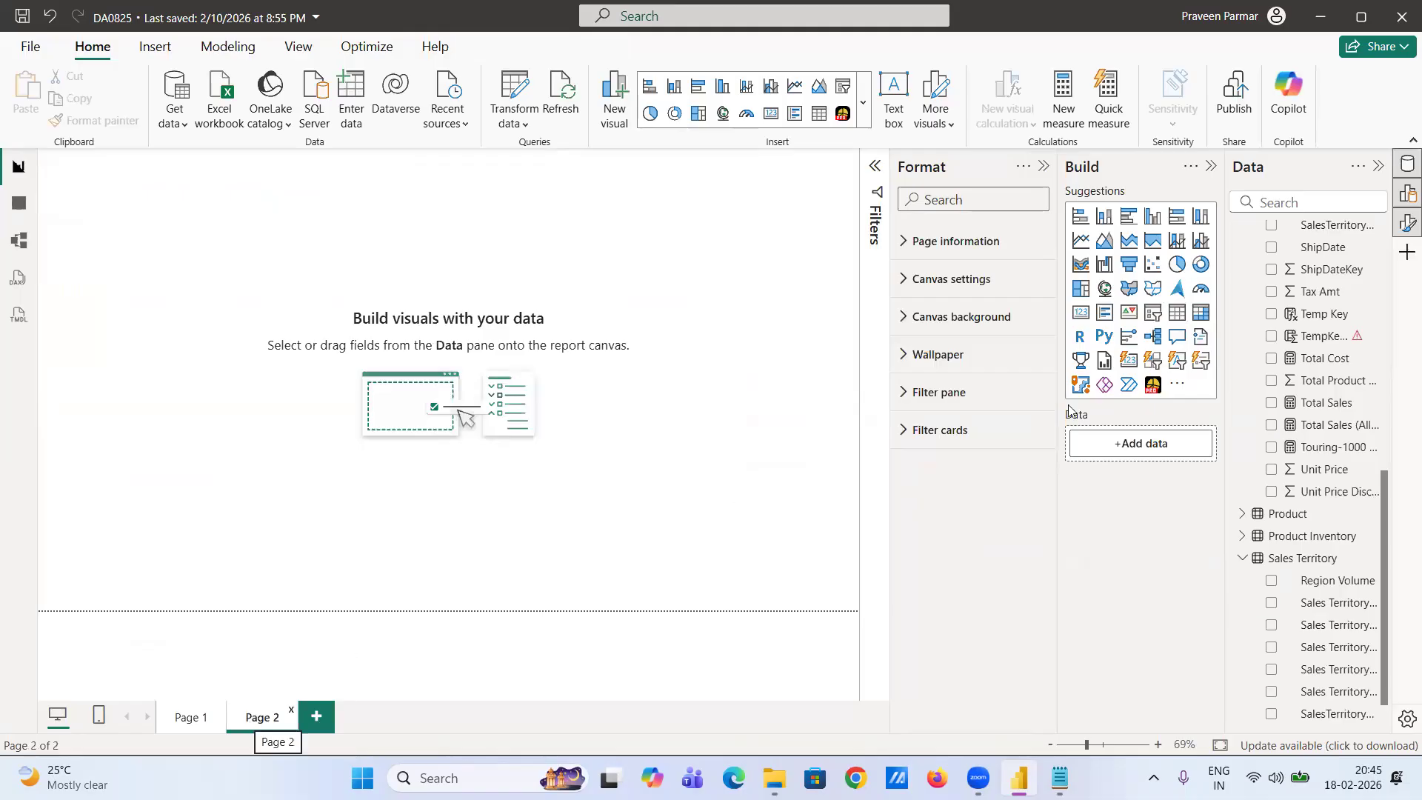
pyautogui.click(1177, 312)
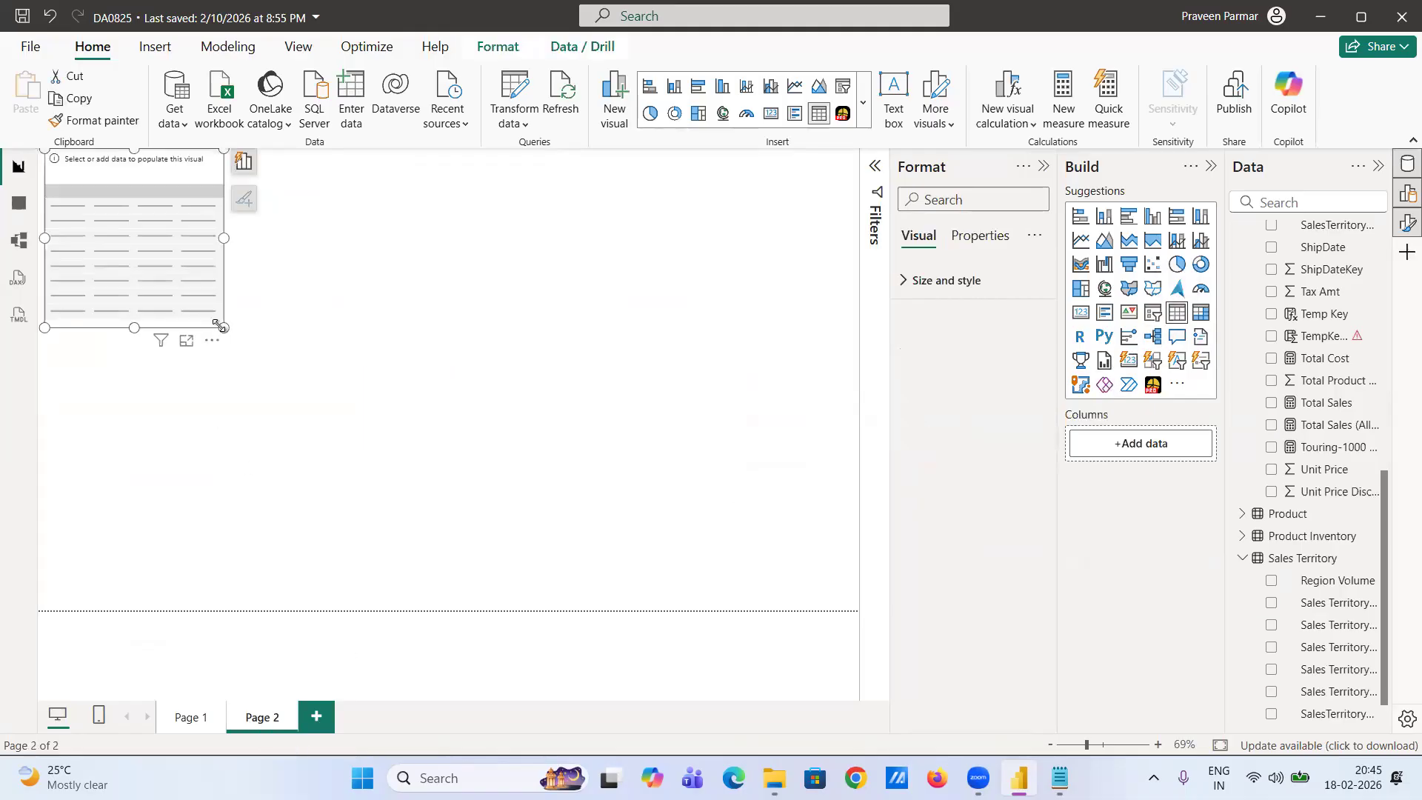
# - Enlarge the empty table visual on Page 2 and add English Product Name from the Product table as its first column
pyautogui.moveTo(511, 578); pyautogui.dragTo(505, 585)
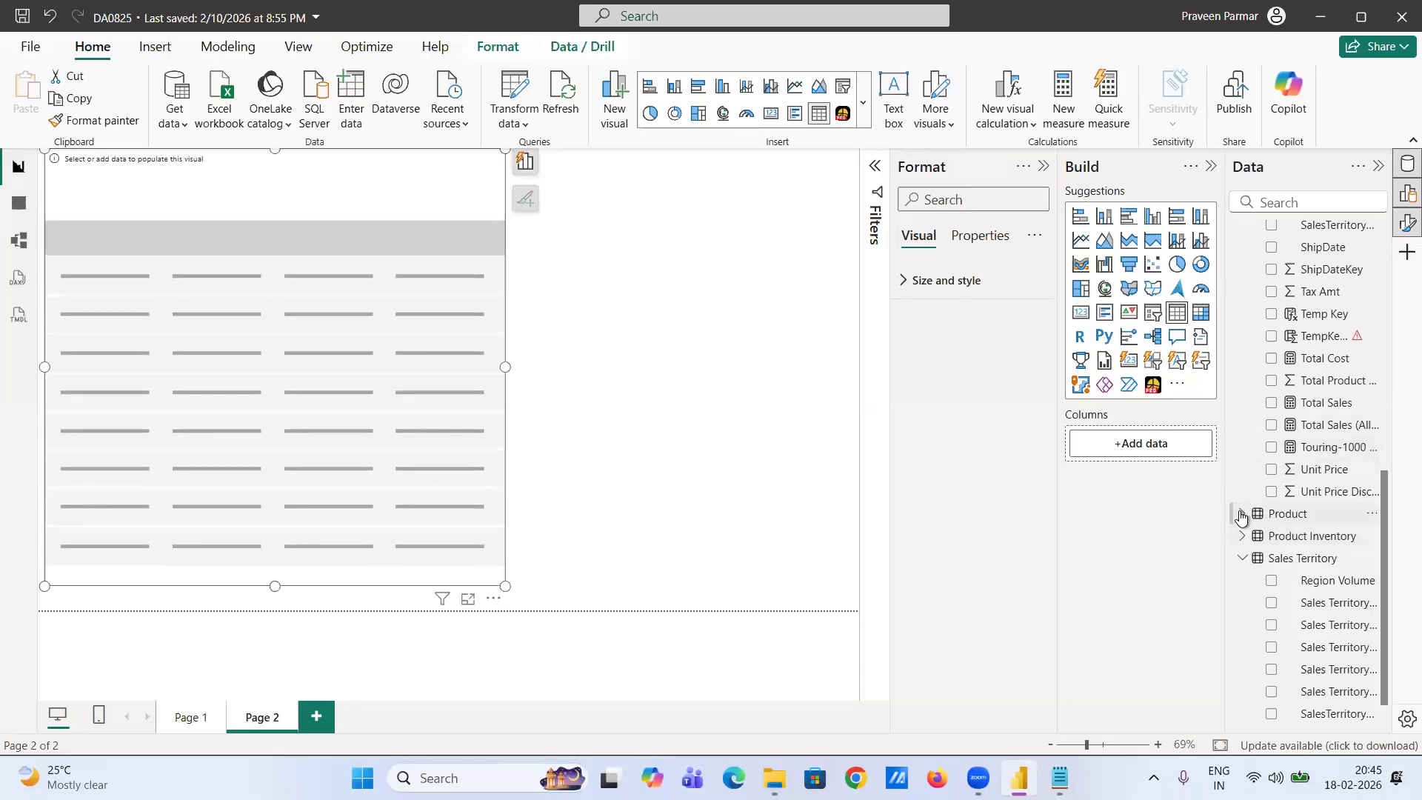
pyautogui.click(1285, 514)
pyautogui.scroll(-4, 1296, 482)
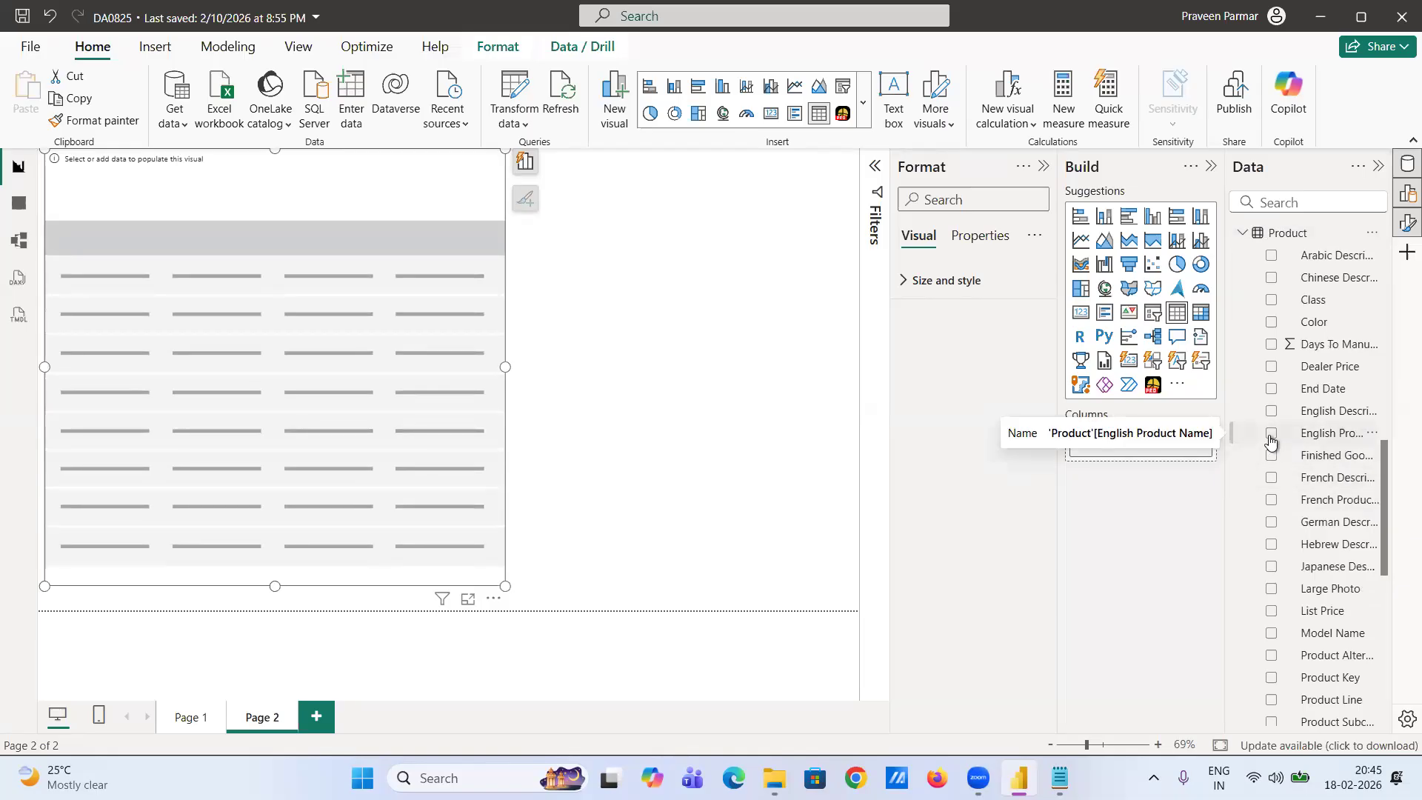
pyautogui.click(1271, 436)
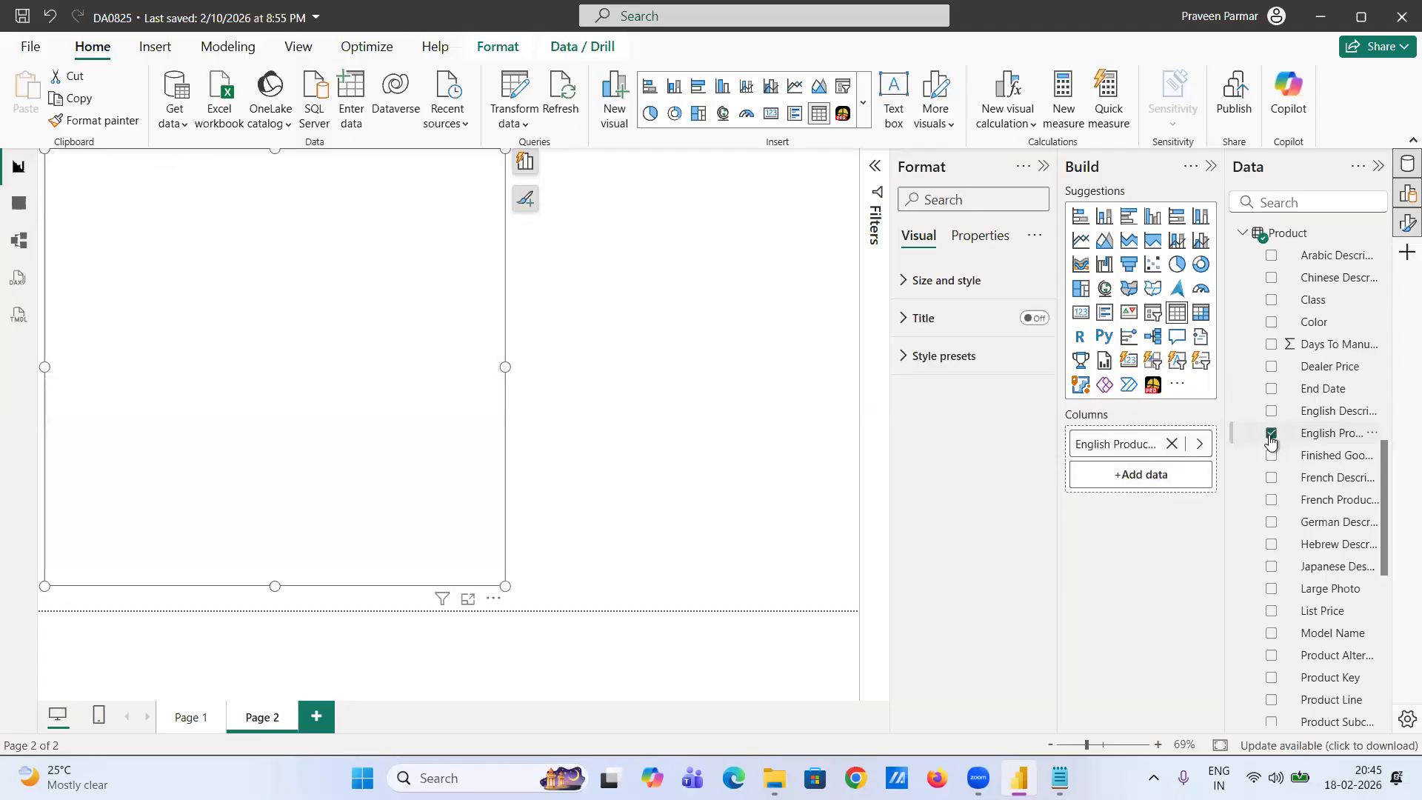
pyautogui.scroll(-20, 114, 402)
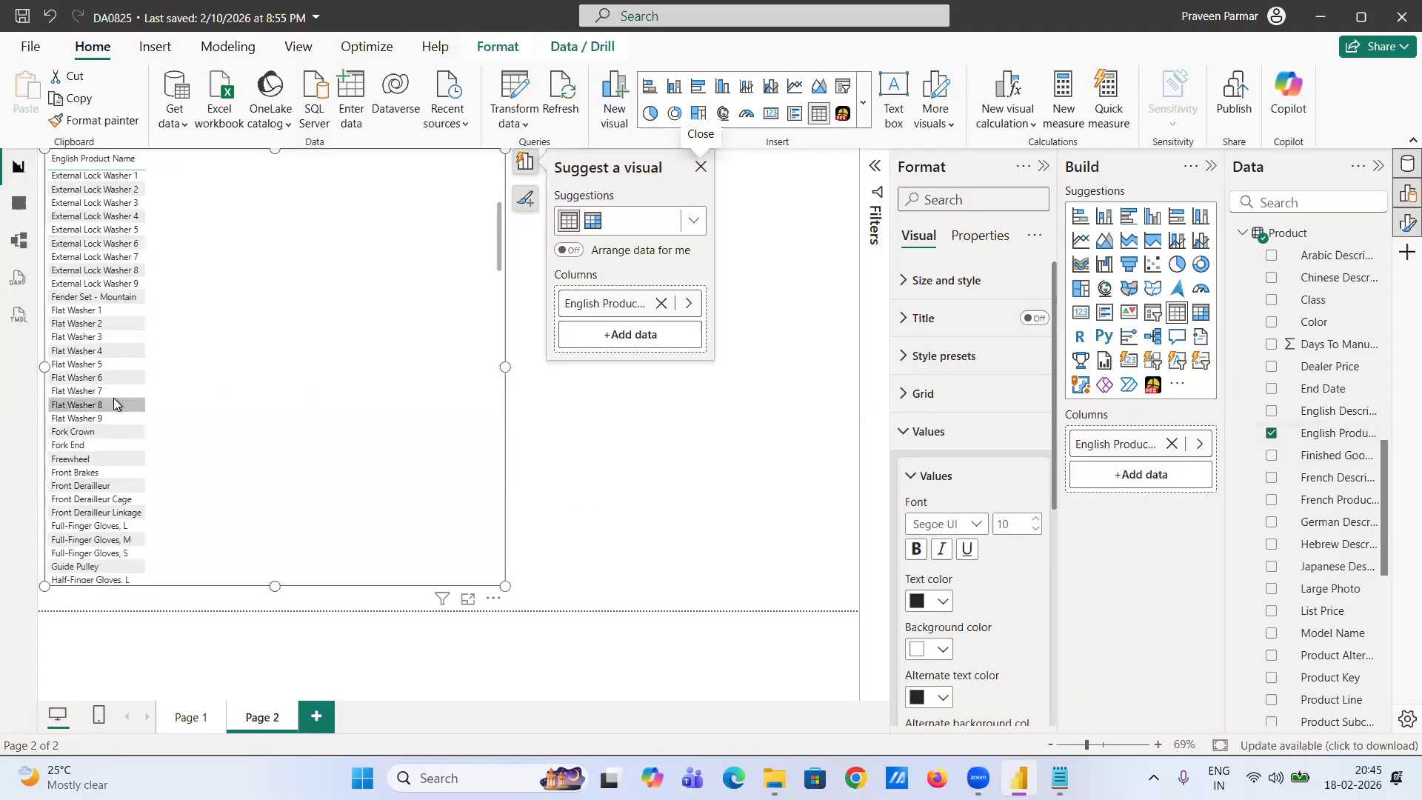
pyautogui.scroll(15, 113, 398)
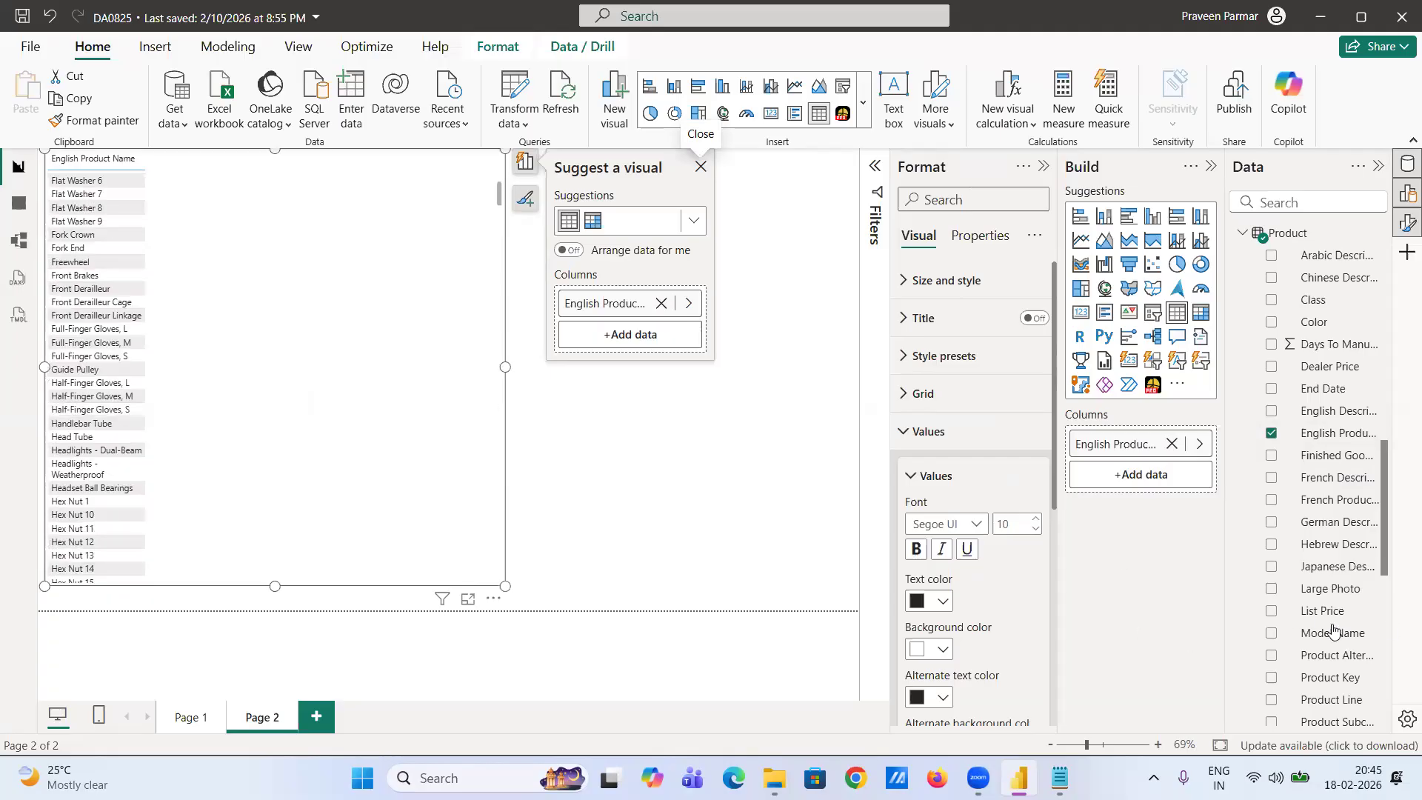
# - Add the Total Sales and Touring-1000 Yellow Sales measures from Internet Sales as columns beside the product names
pyautogui.scroll(-3, 1308, 614)
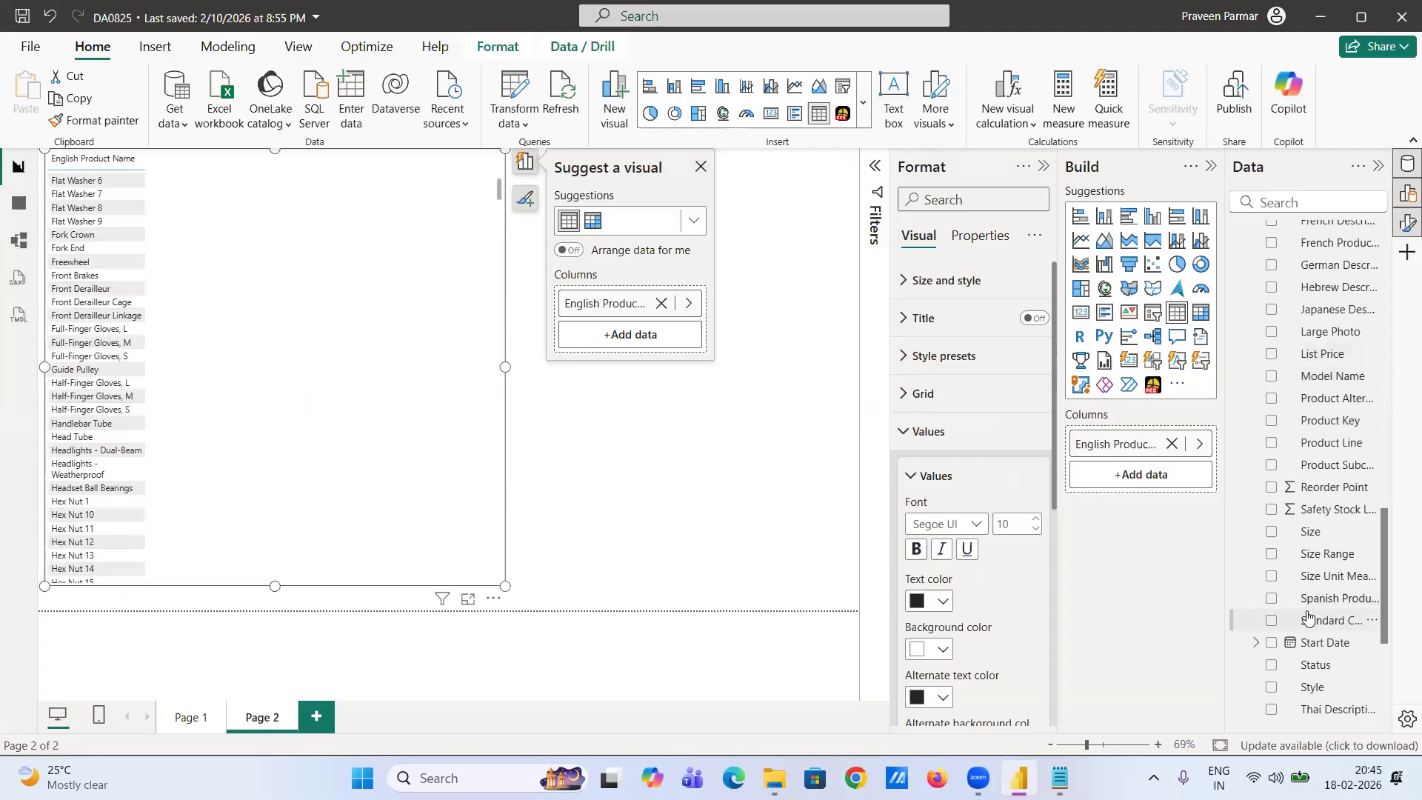
pyautogui.scroll(3, 1307, 614)
pyautogui.scroll(2, 1307, 615)
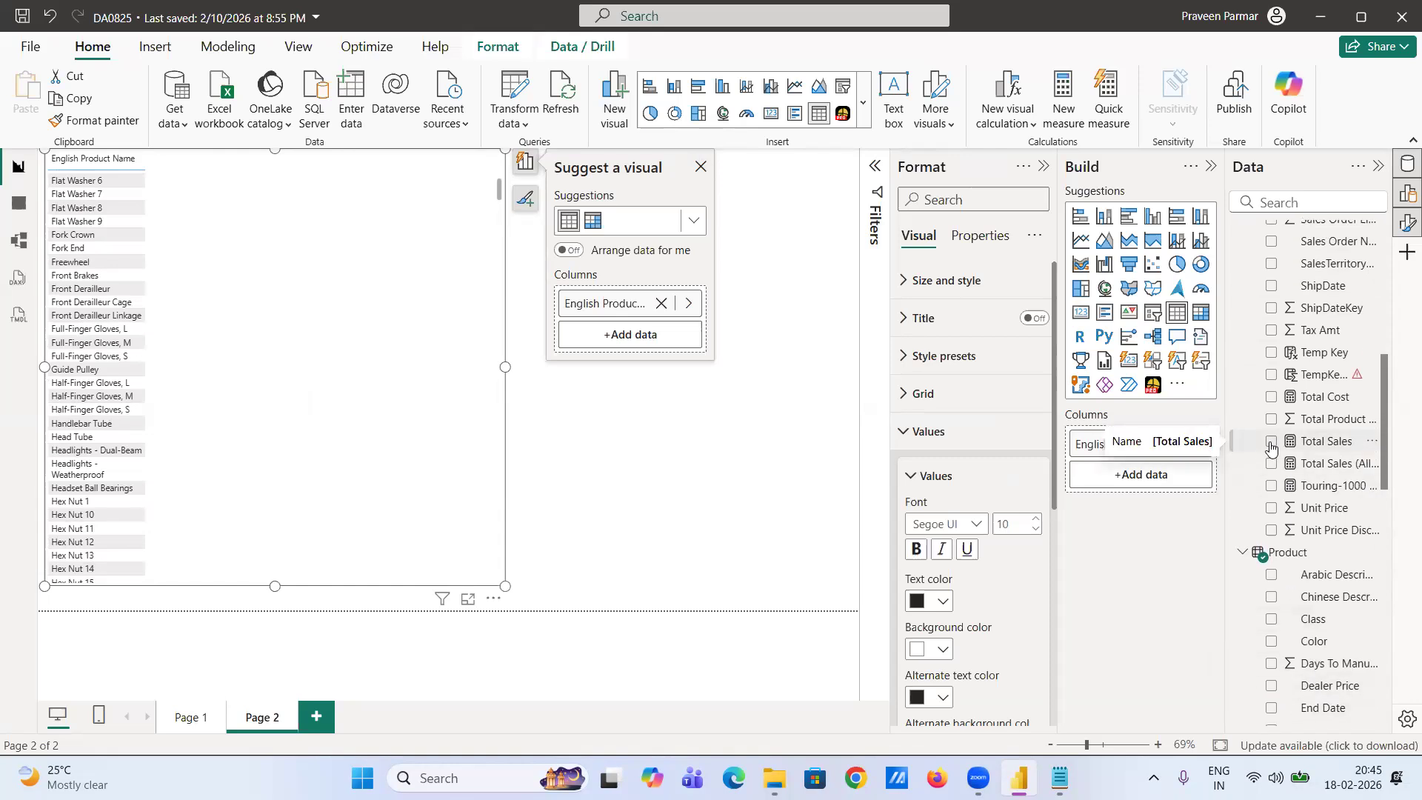
pyautogui.click(1271, 447)
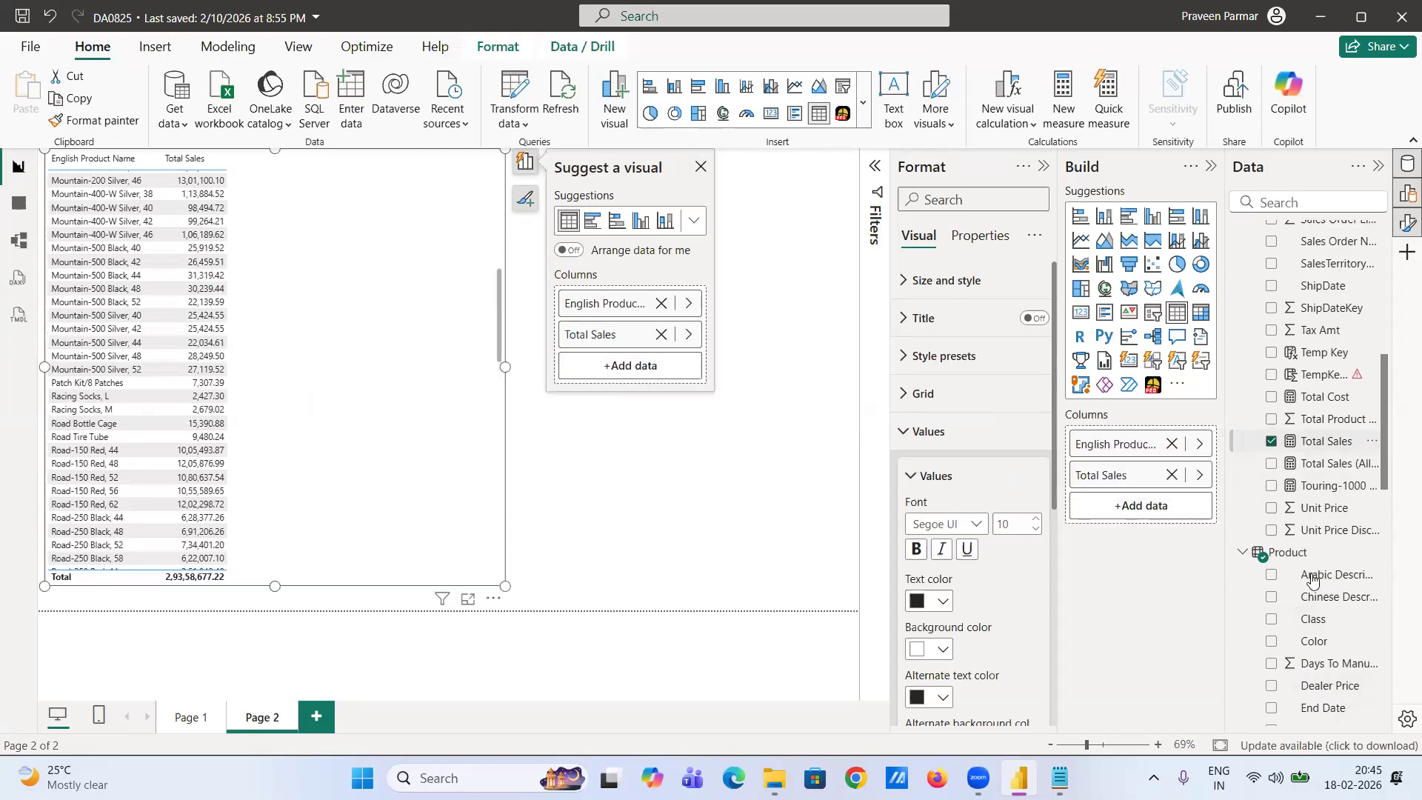
pyautogui.click(1270, 487)
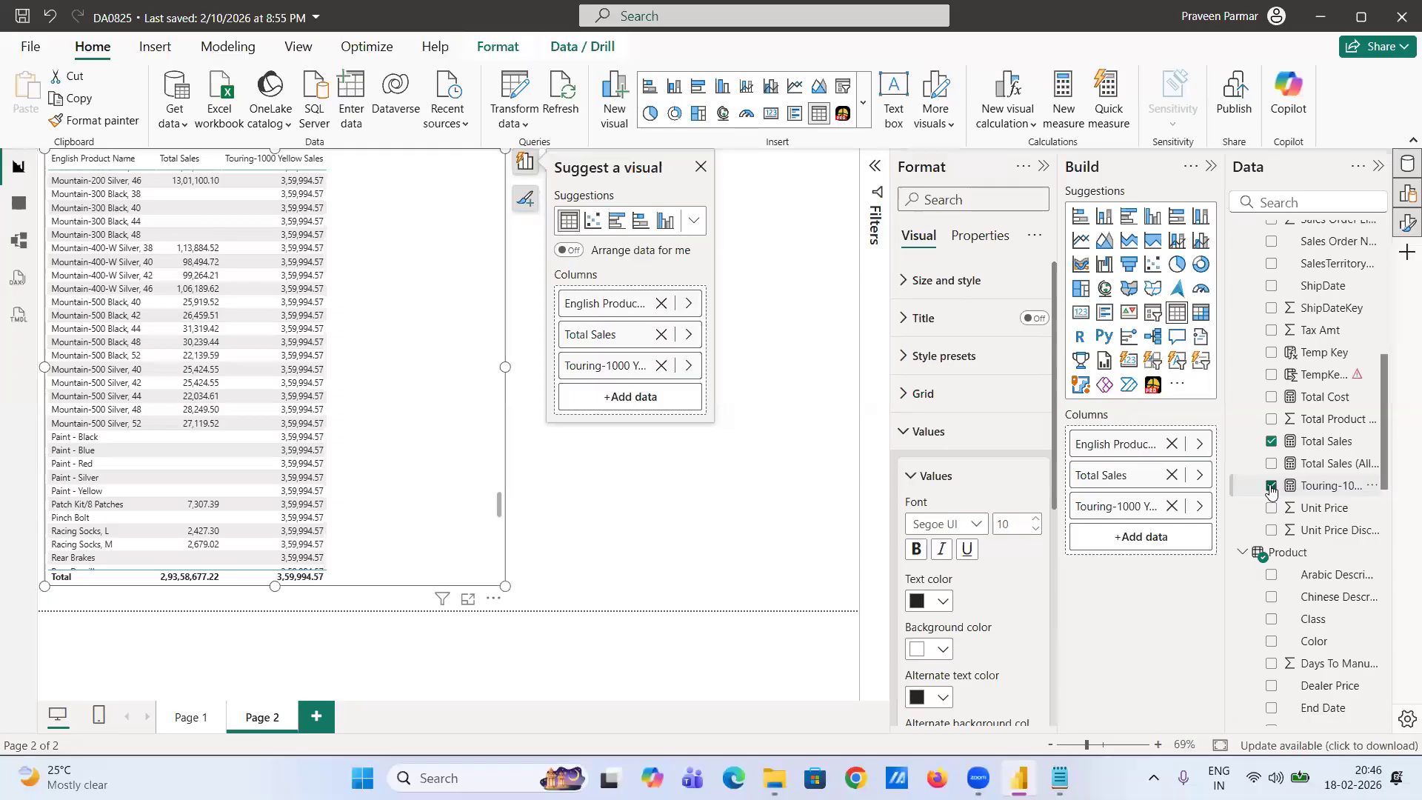
# - Enlarge the report view and compare Total Sales with Touring-1000 Yellow Sales across the product rows of the table
pyautogui.scroll(10, 431, 383)
pyautogui.scroll(3, 431, 384)
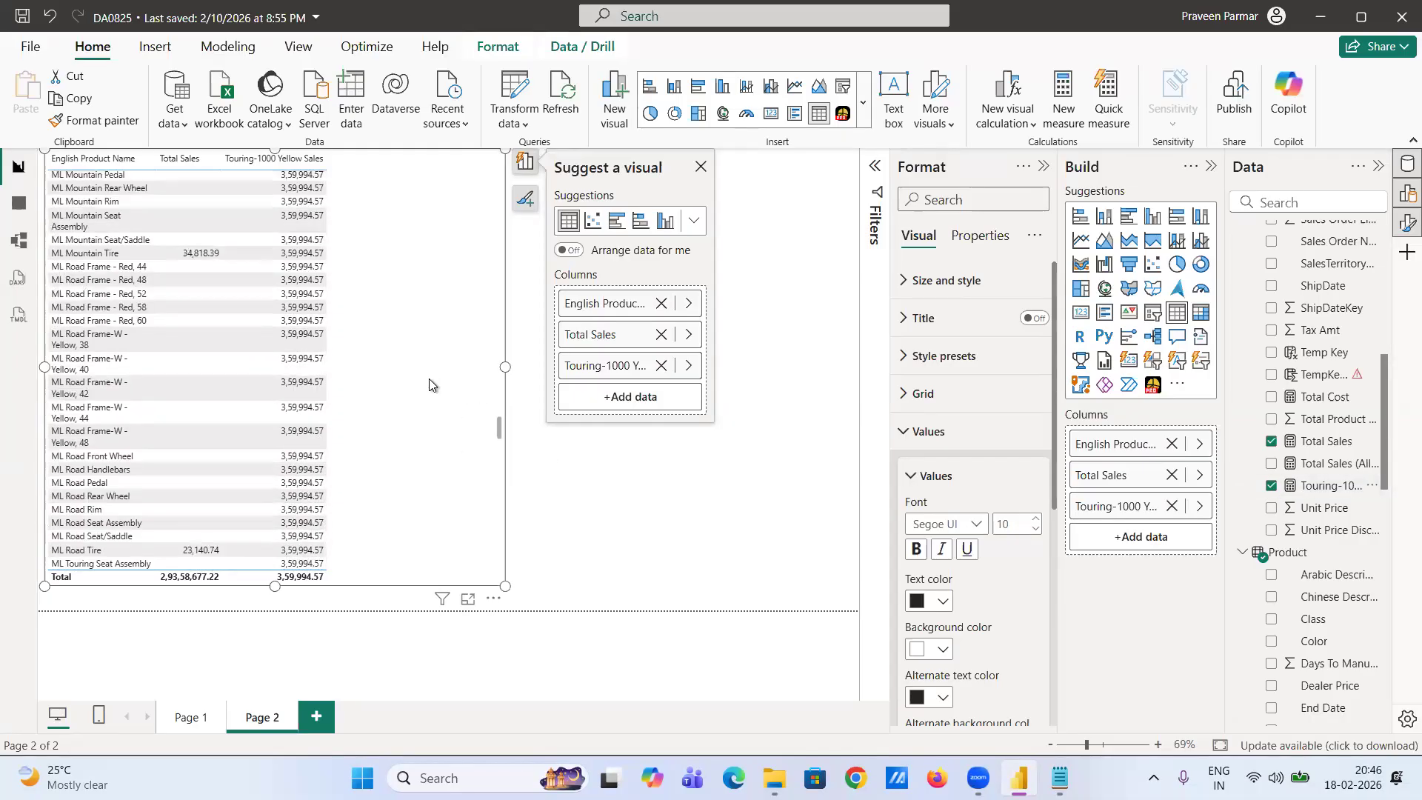
pyautogui.keyDown('ctrl'); pyautogui.scroll(-2, 432, 385); pyautogui.keyUp('ctrl')
pyautogui.keyDown('ctrl'); pyautogui.scroll(7, 432, 383); pyautogui.keyUp('ctrl')
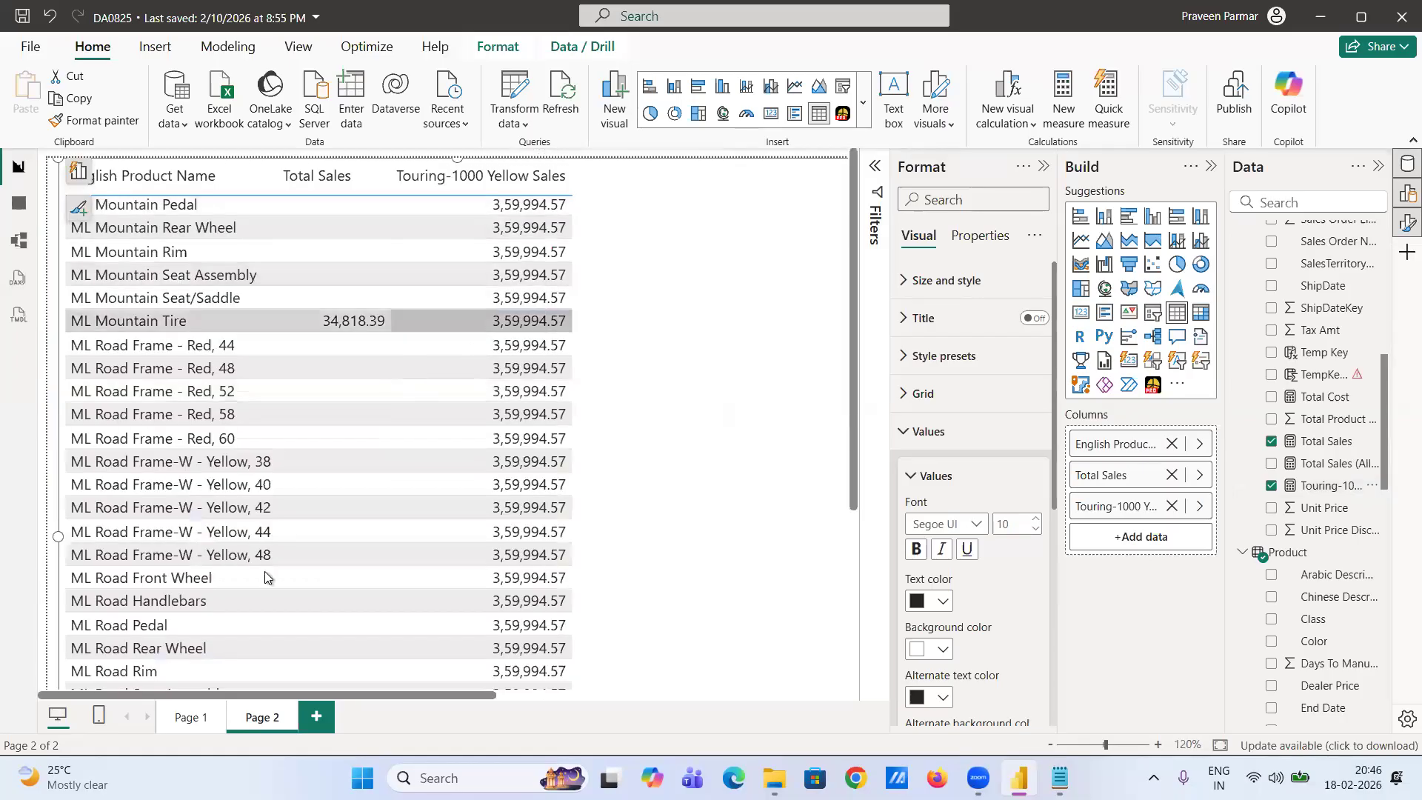
pyautogui.scroll(-4, 265, 571)
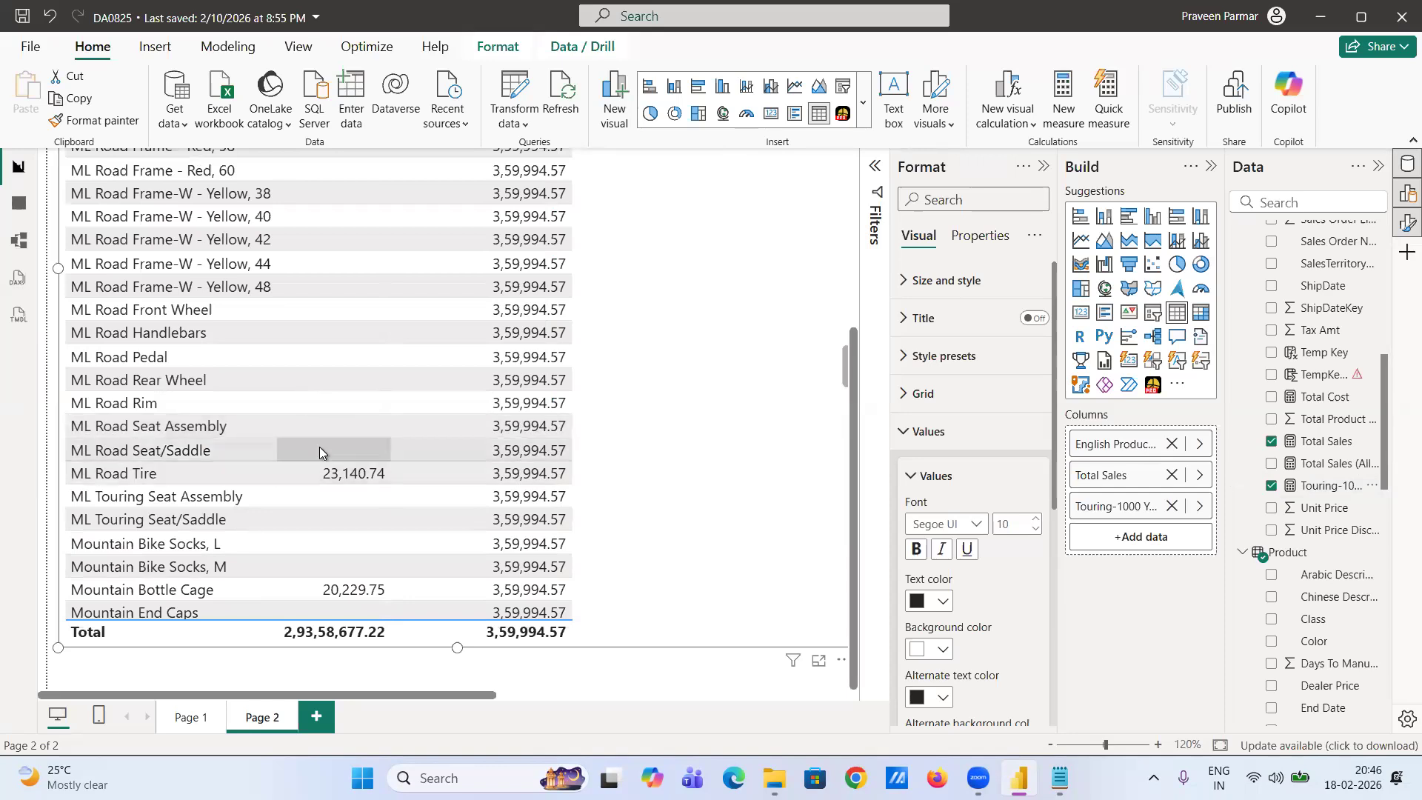
pyautogui.scroll(4, 319, 450)
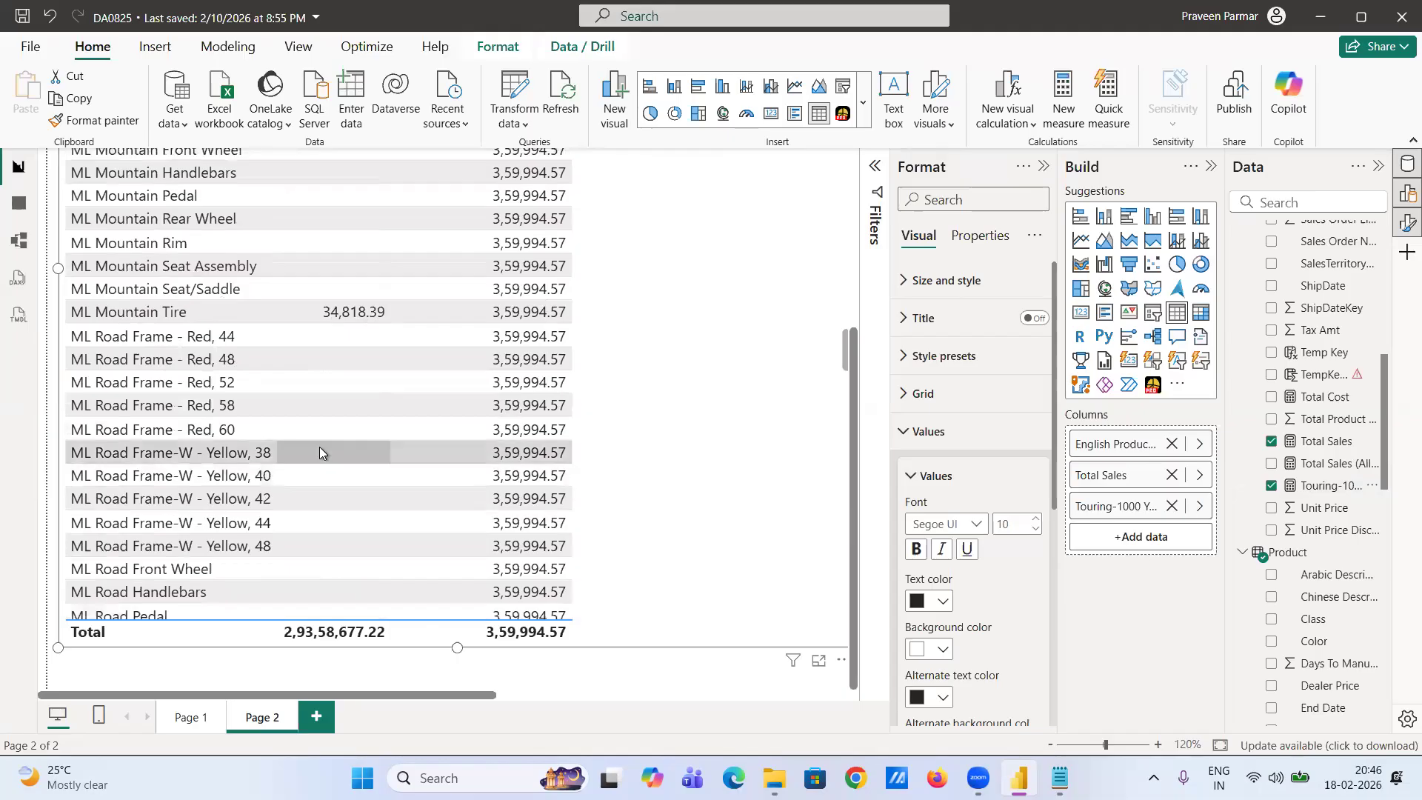
pyautogui.scroll(3, 320, 450)
pyautogui.scroll(1, 319, 451)
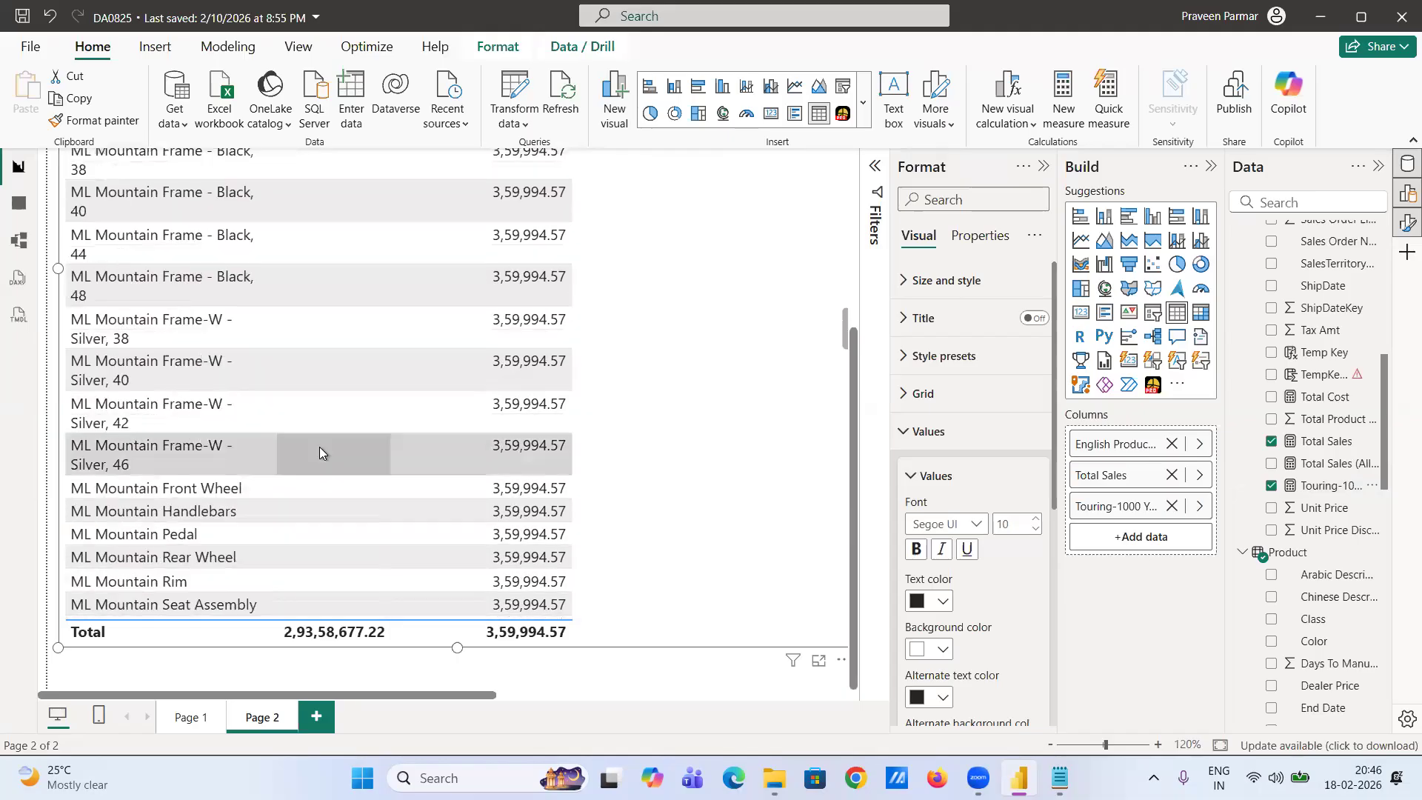
pyautogui.scroll(3, 320, 451)
pyautogui.scroll(9, 318, 447)
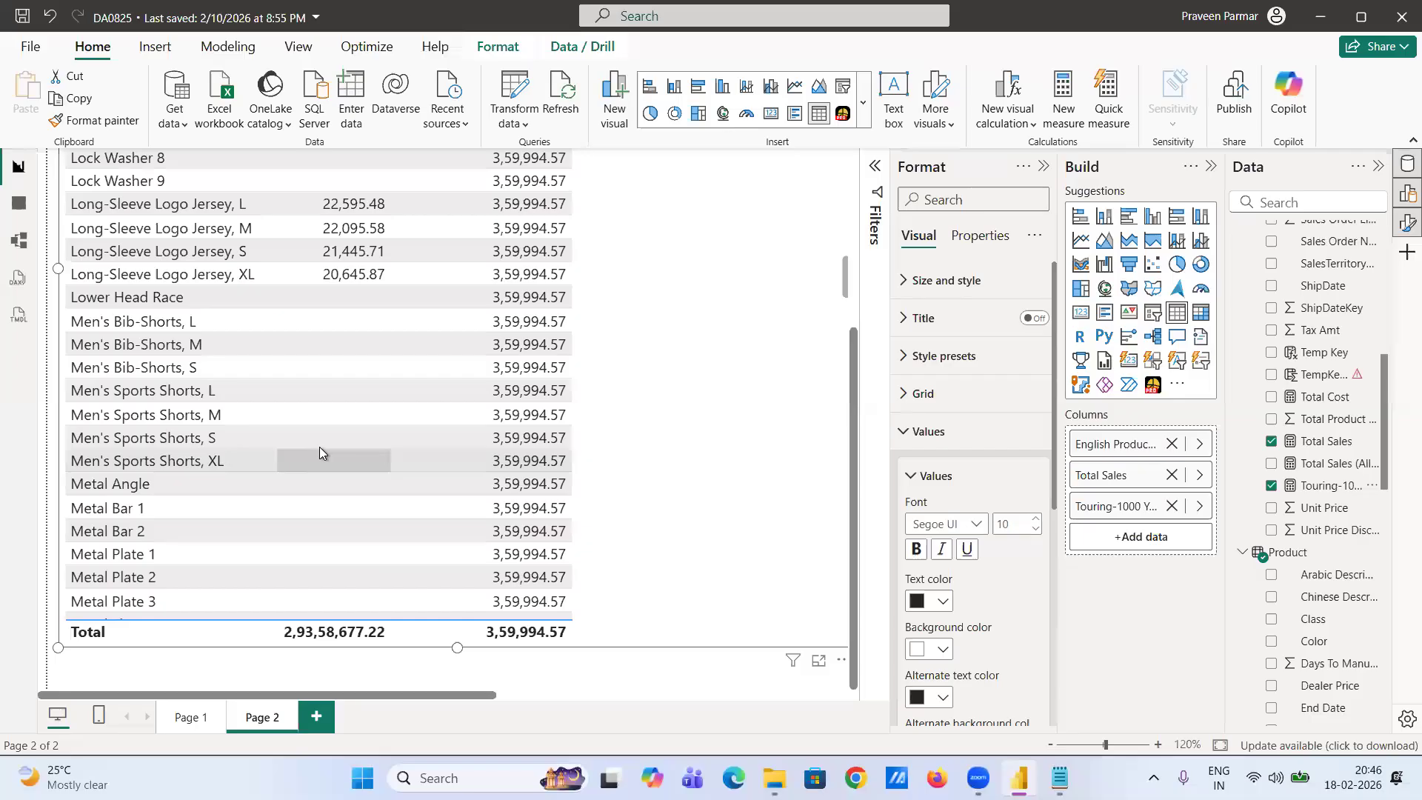
pyautogui.scroll(5, 319, 446)
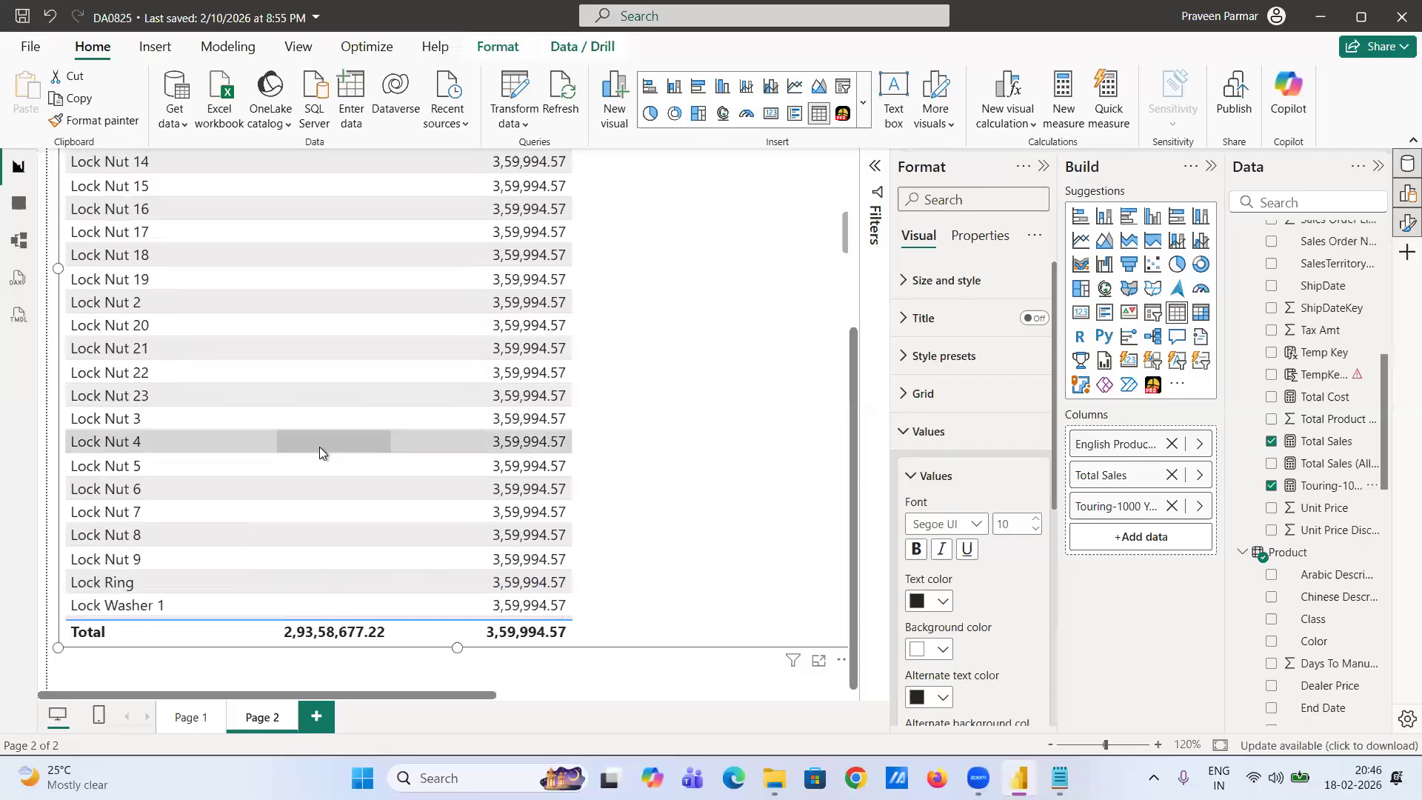
pyautogui.scroll(3, 318, 446)
pyautogui.scroll(-4, 319, 447)
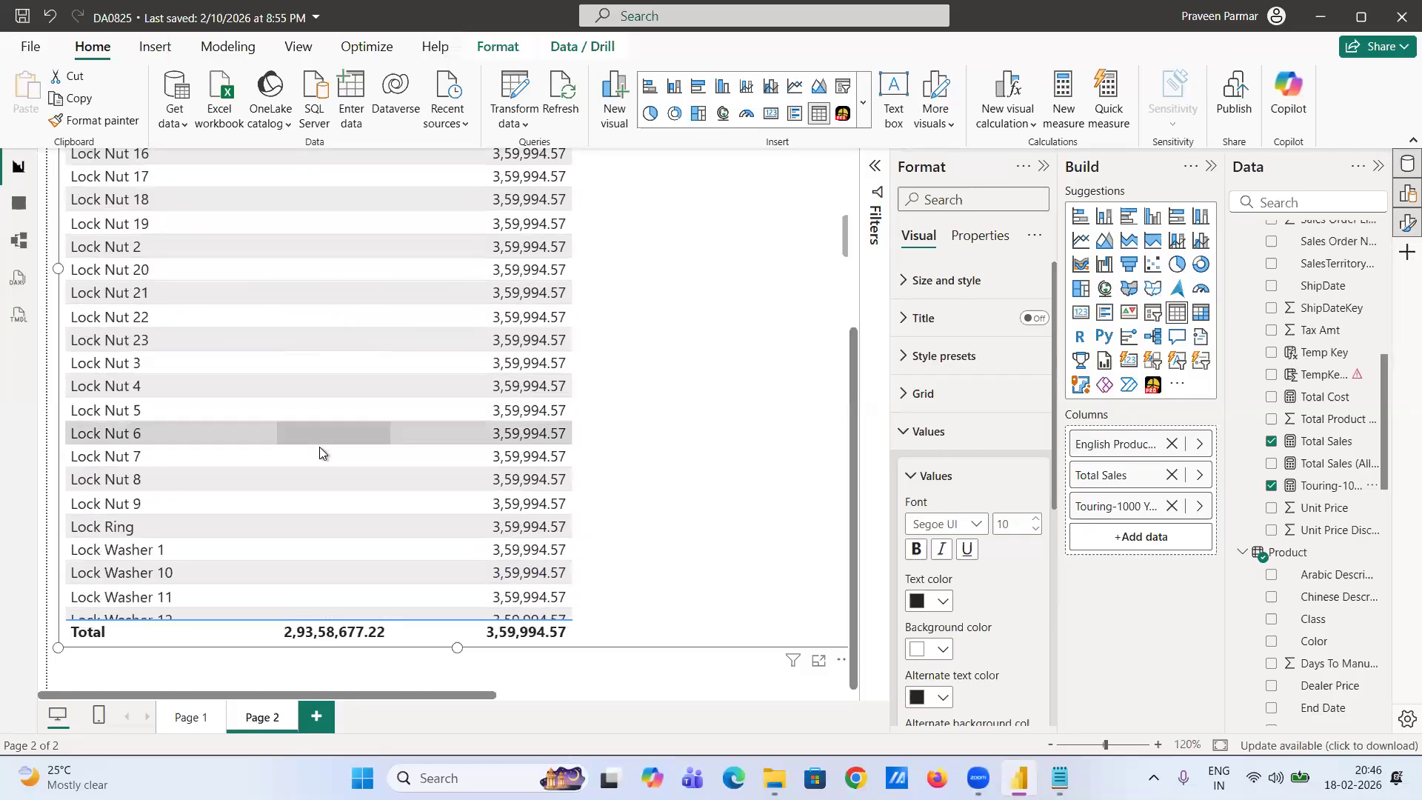
pyautogui.scroll(3, 318, 447)
pyautogui.scroll(7, 318, 447)
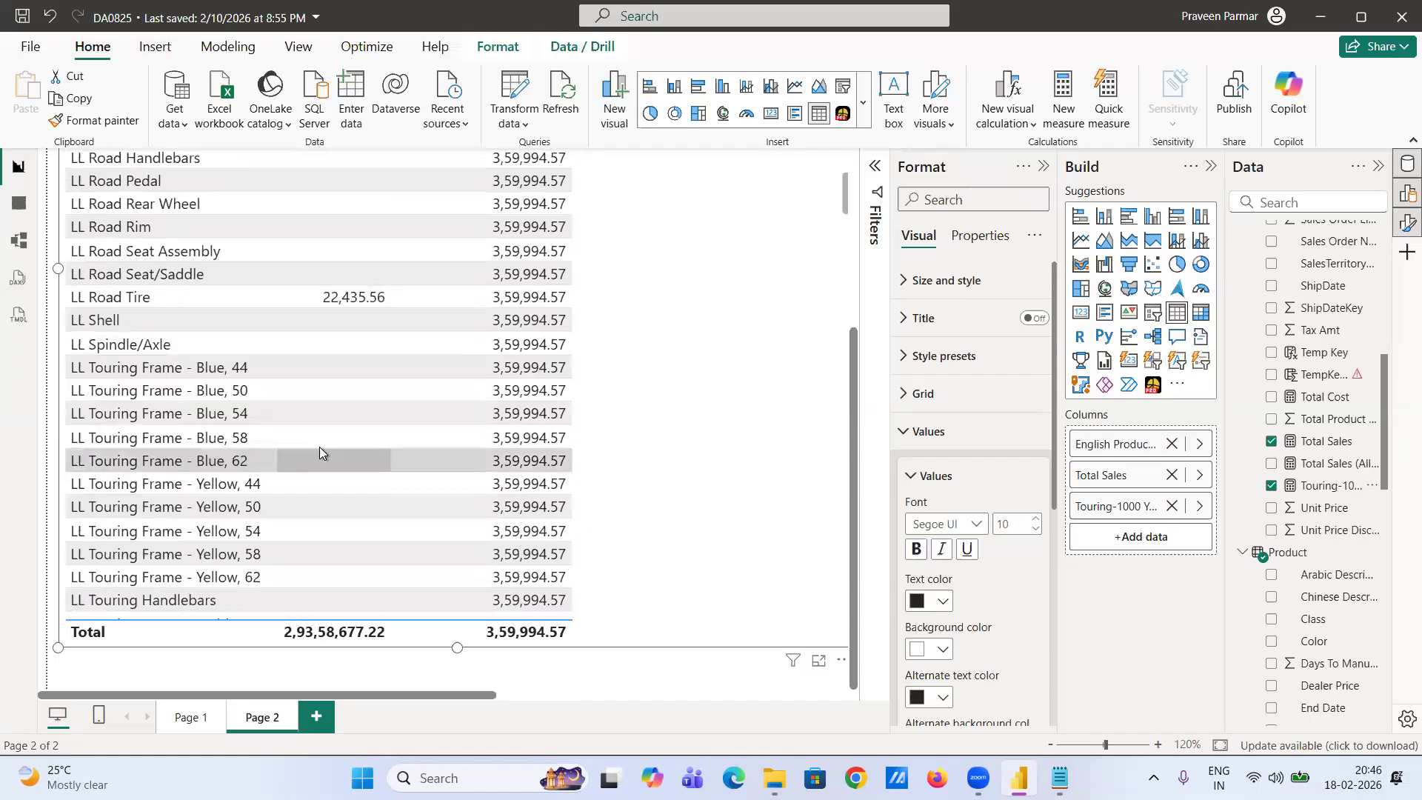
pyautogui.scroll(-1, 320, 453)
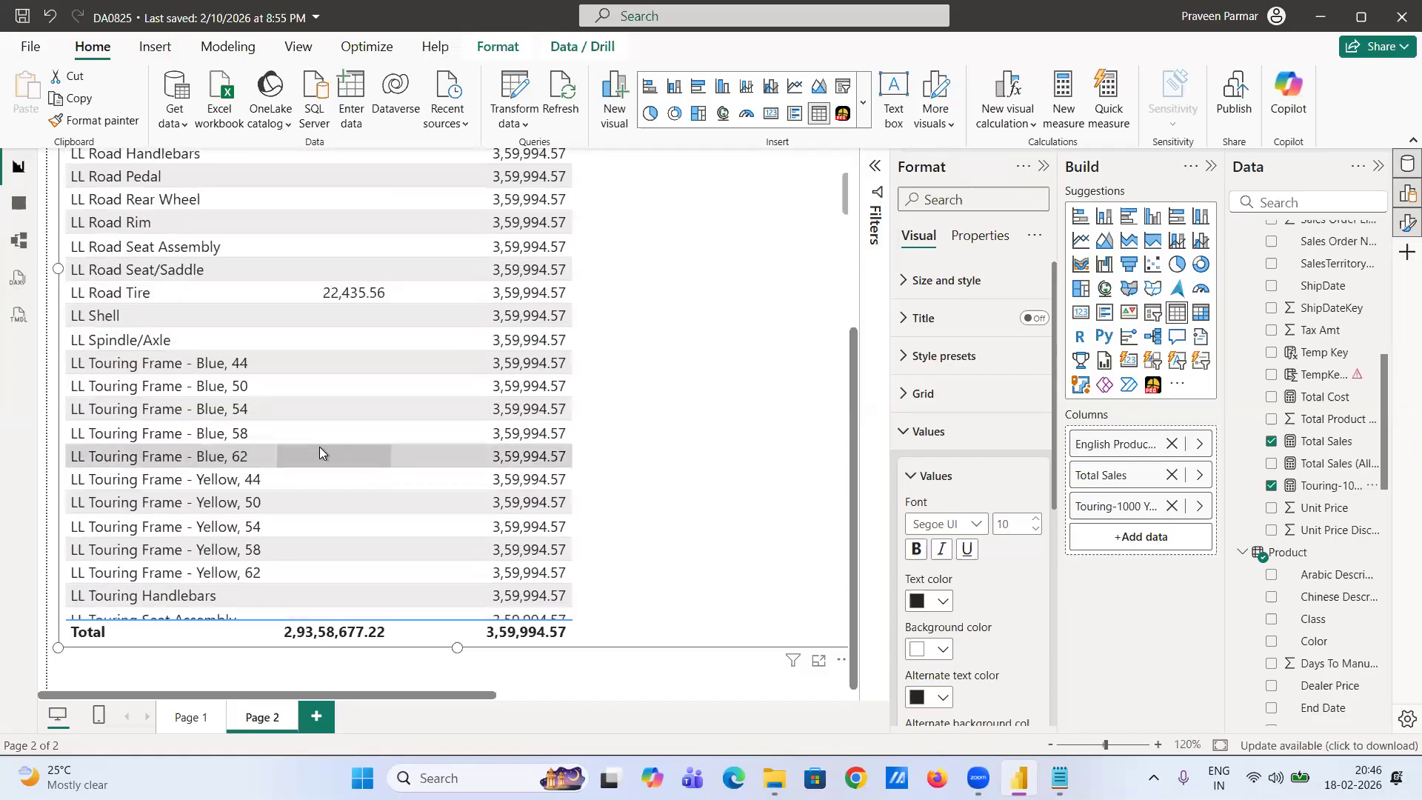
pyautogui.scroll(-3, 320, 452)
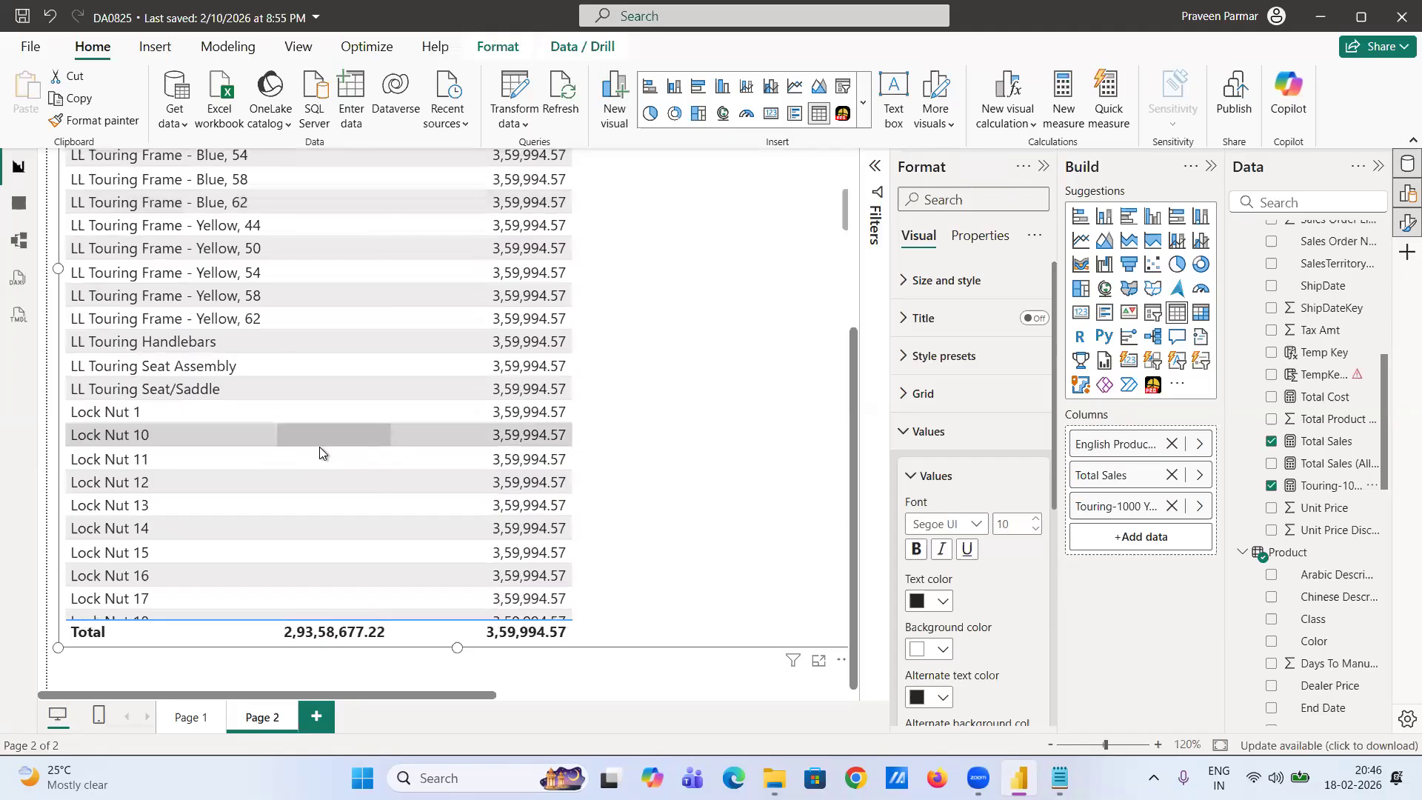
# - Find the Touring-1000 Yellow rows in the table and check the "Touring-1000 Yellow, 50" sales against the measure column
pyautogui.scroll(-6, 319, 452)
pyautogui.scroll(-6, 318, 447)
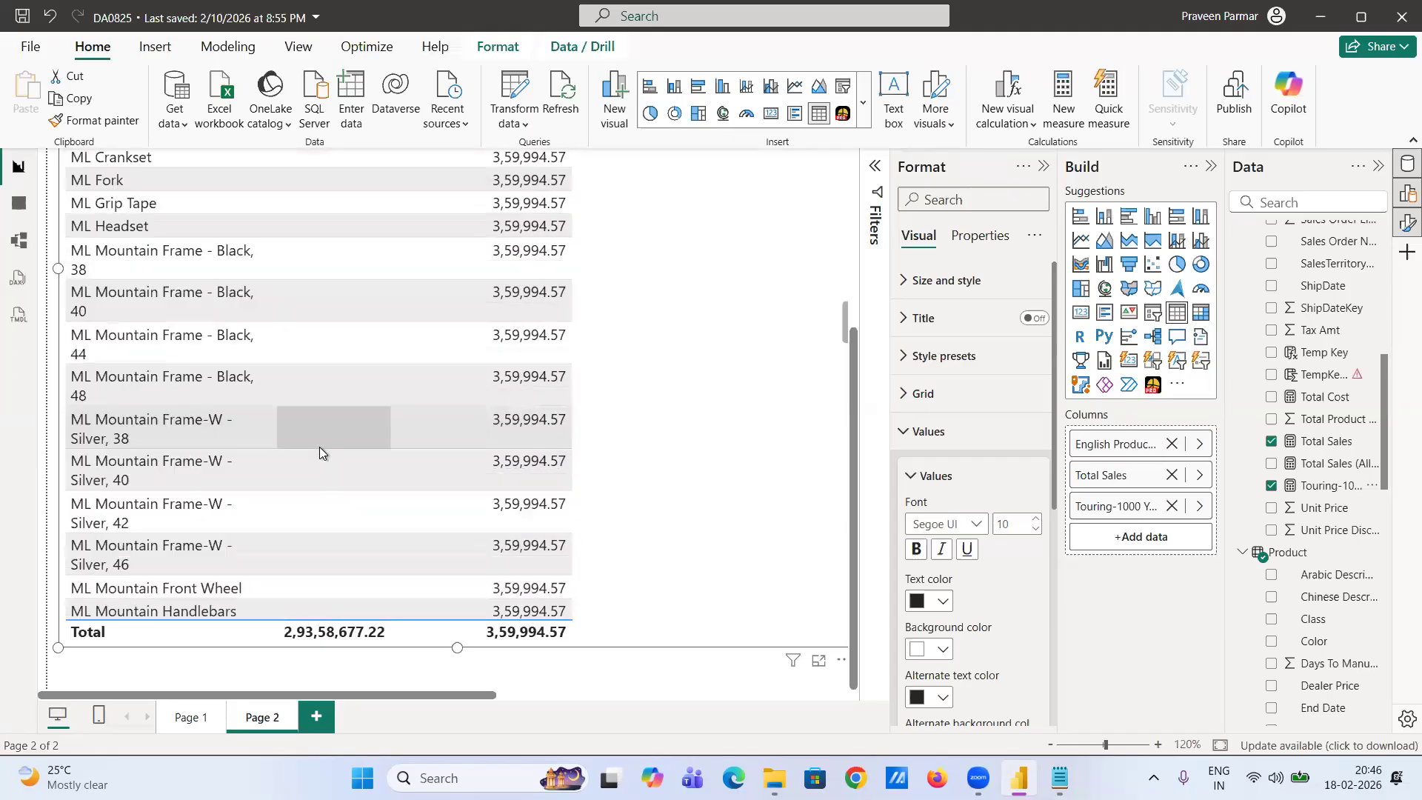
pyautogui.scroll(-5, 319, 447)
pyautogui.scroll(-5, 319, 447)
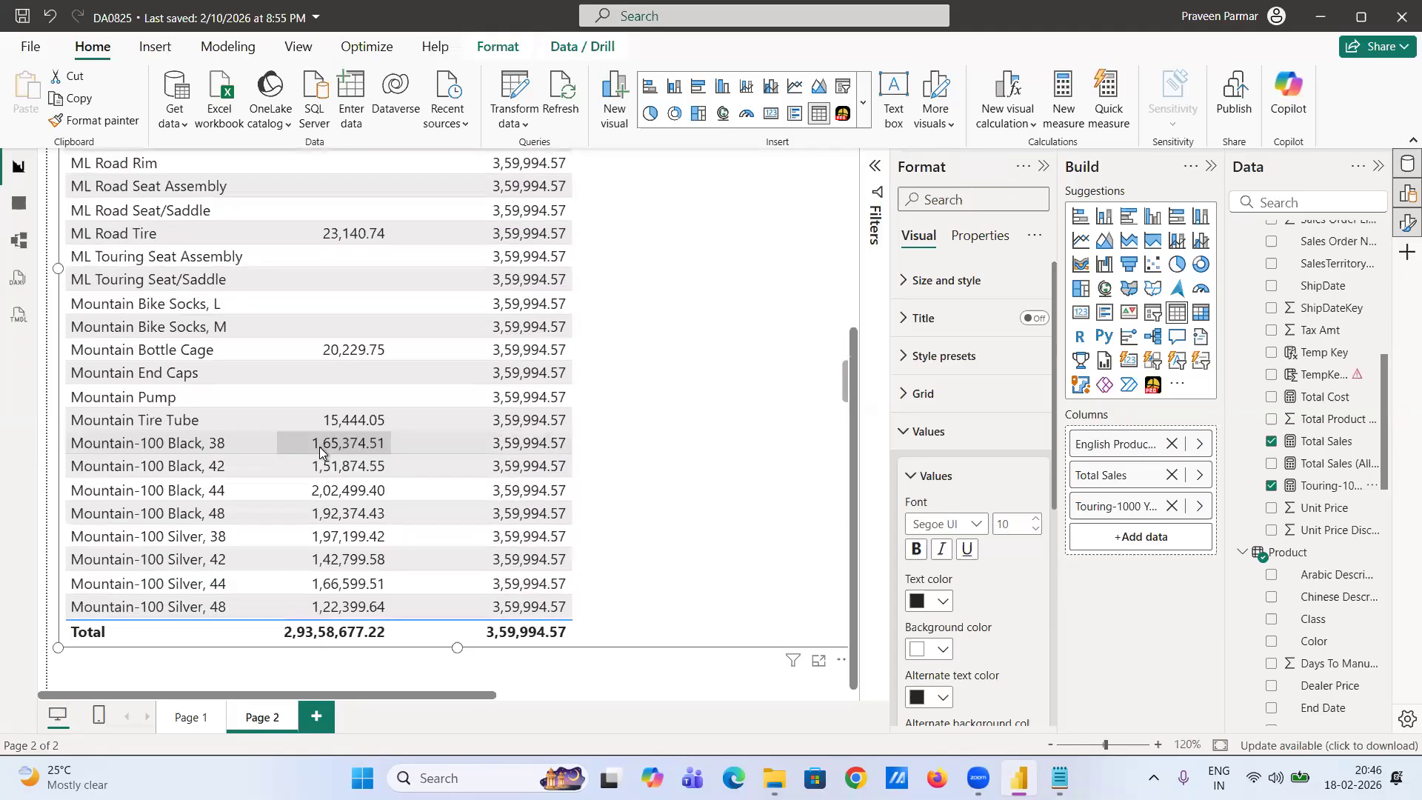
pyautogui.scroll(-8, 319, 447)
pyautogui.scroll(-3, 319, 452)
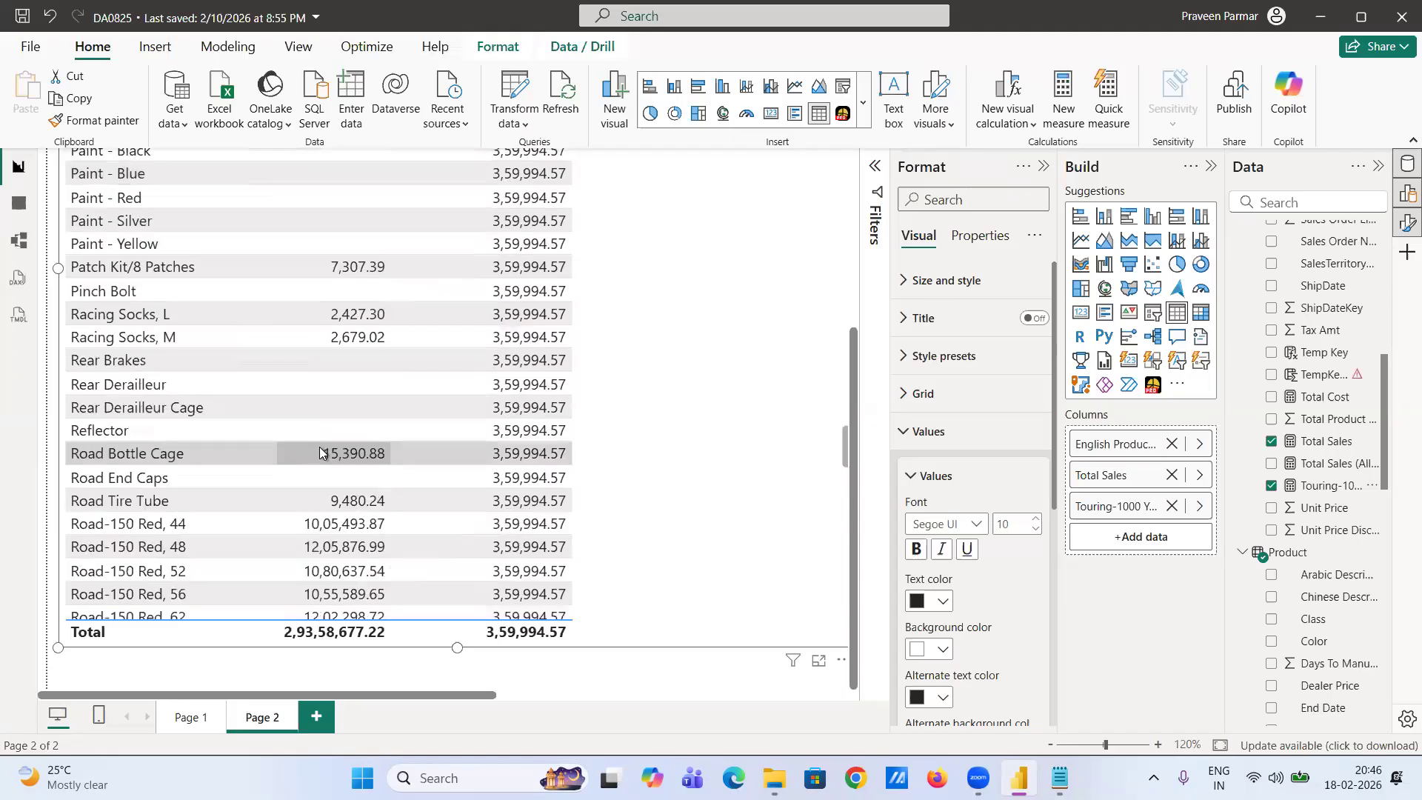
pyautogui.scroll(-3, 124, 408)
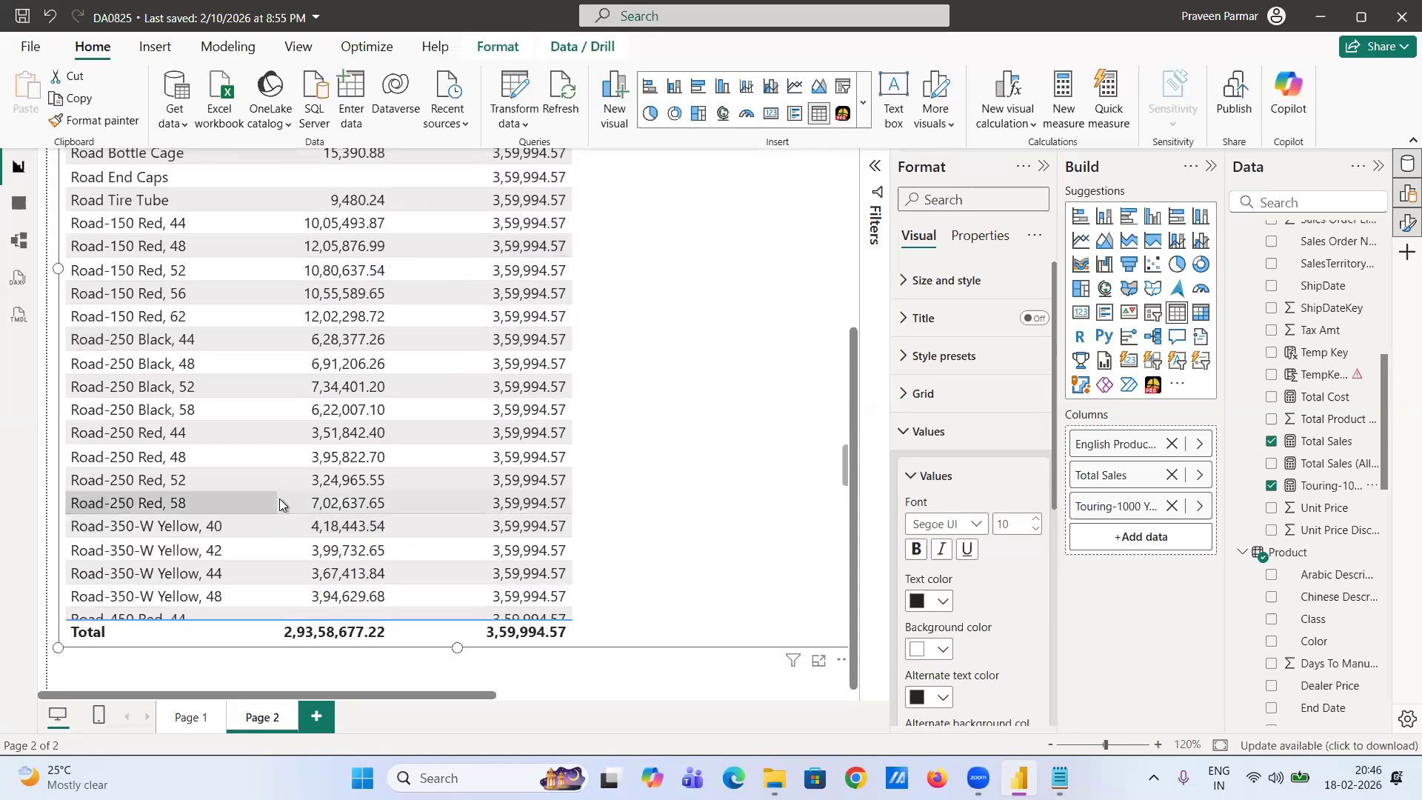
pyautogui.scroll(-1, 279, 504)
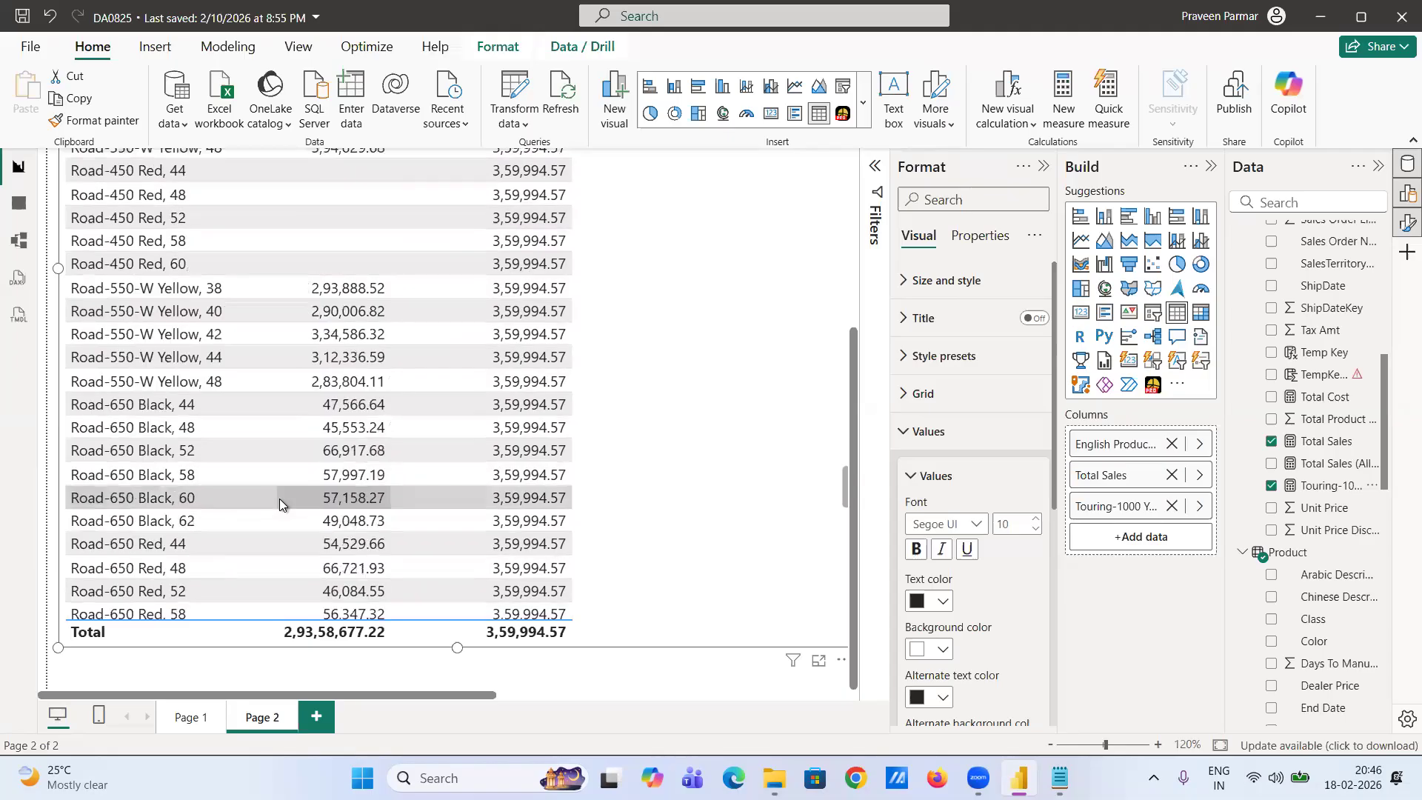
pyautogui.scroll(-5, 278, 499)
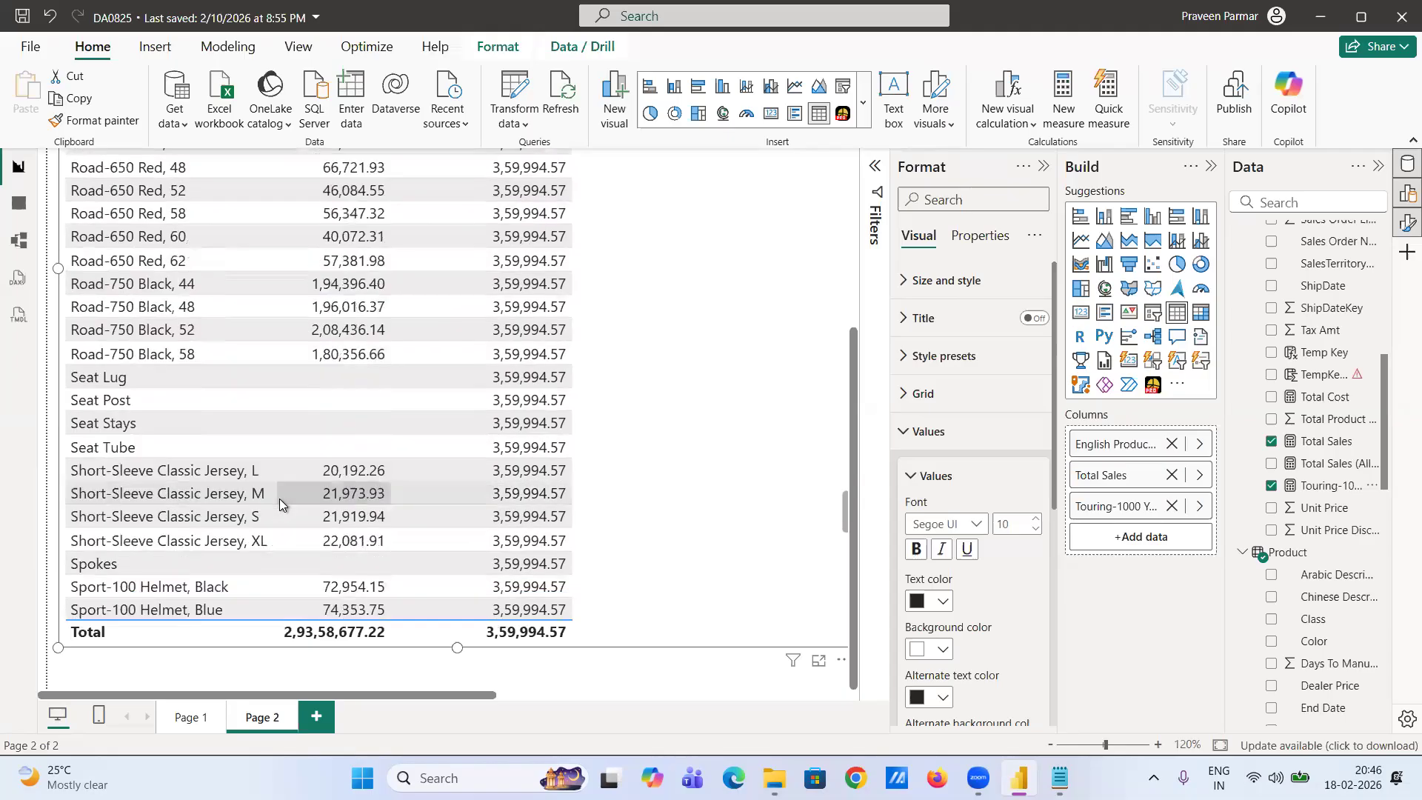
pyautogui.scroll(-10, 279, 499)
pyautogui.scroll(-4, 279, 499)
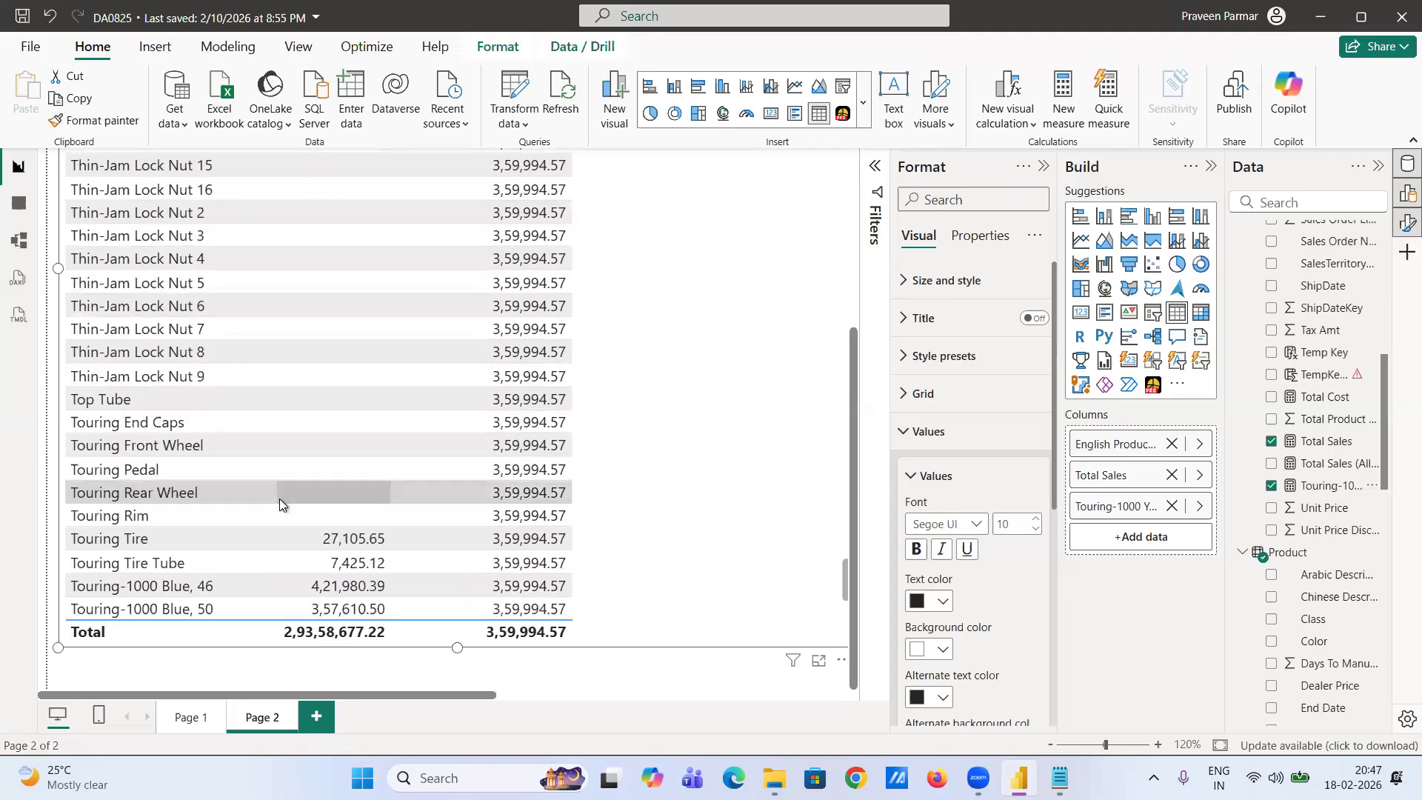
pyautogui.scroll(-2, 278, 499)
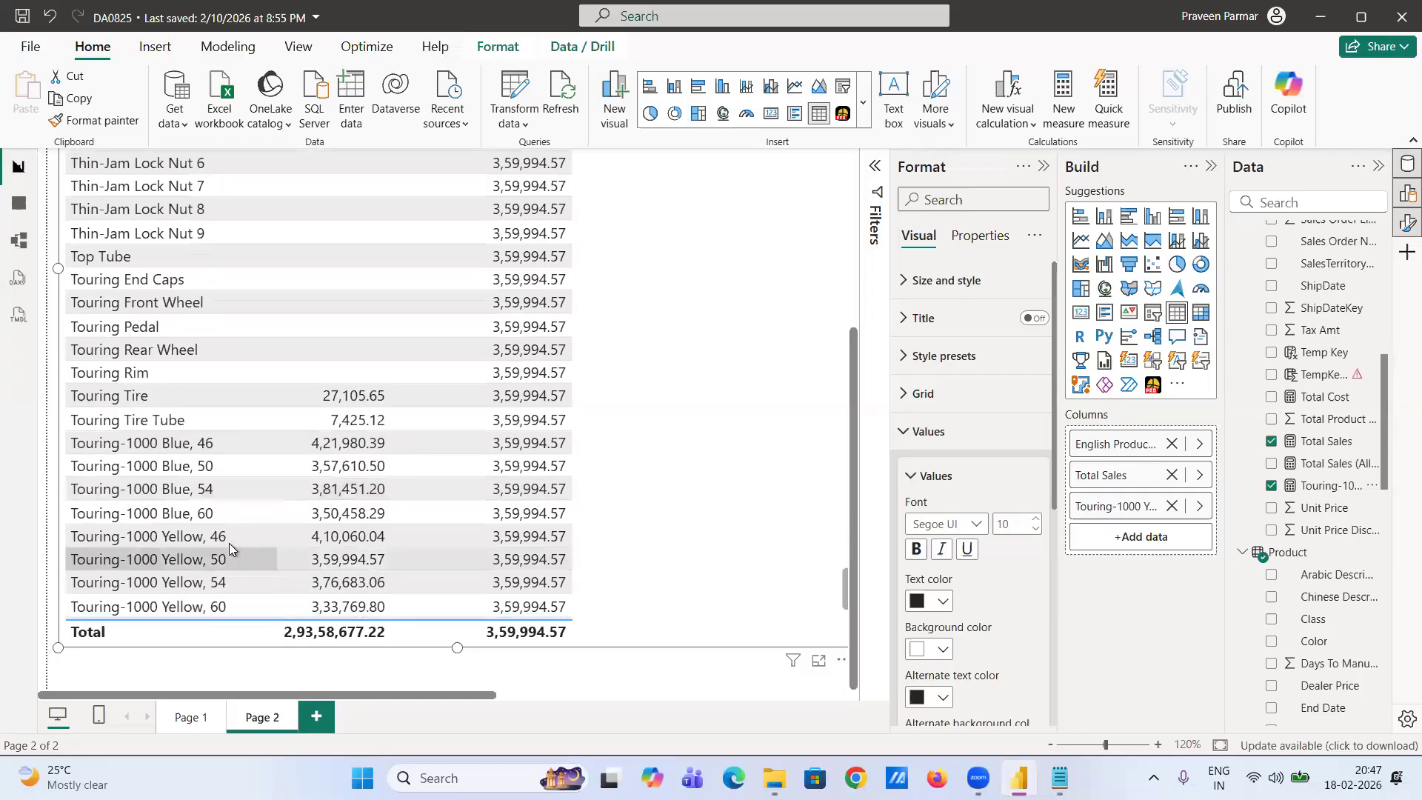
pyautogui.scroll(-1, 134, 540)
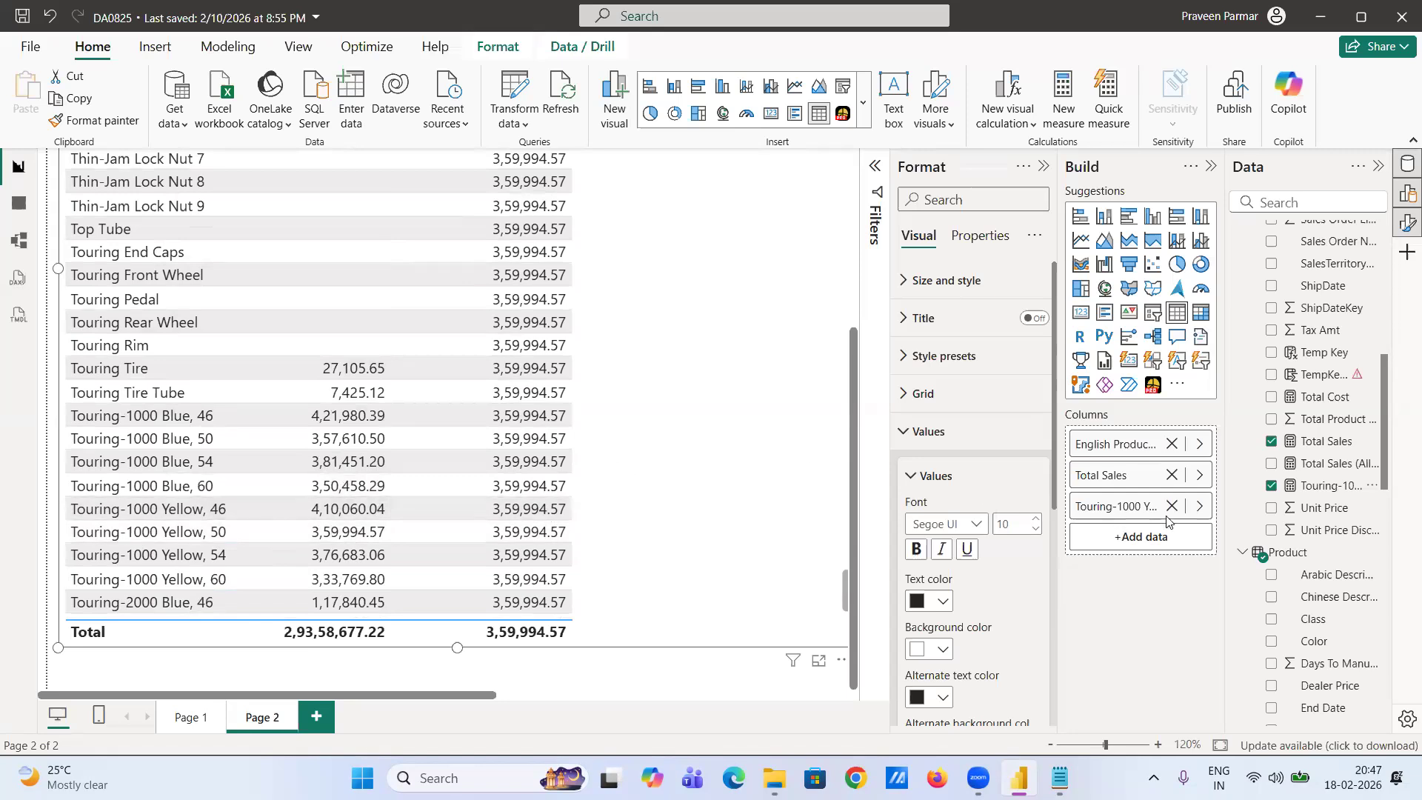
# - Wrap the English Product Name filter of the Touring-1000 Yellow Sales measure in KEEPFILTERS, commit the formula, and review the table rows
pyautogui.click(1325, 488)
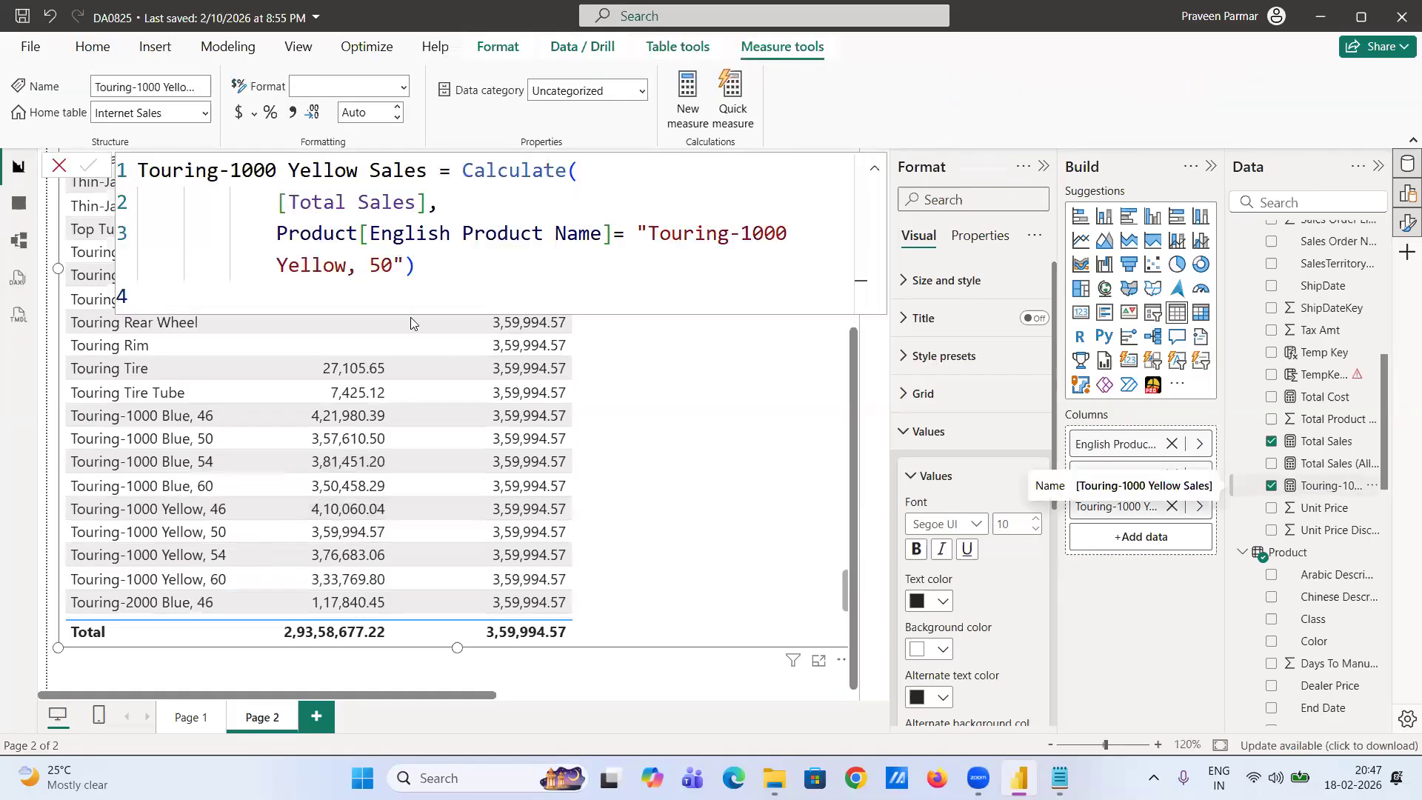
pyautogui.click(275, 234)
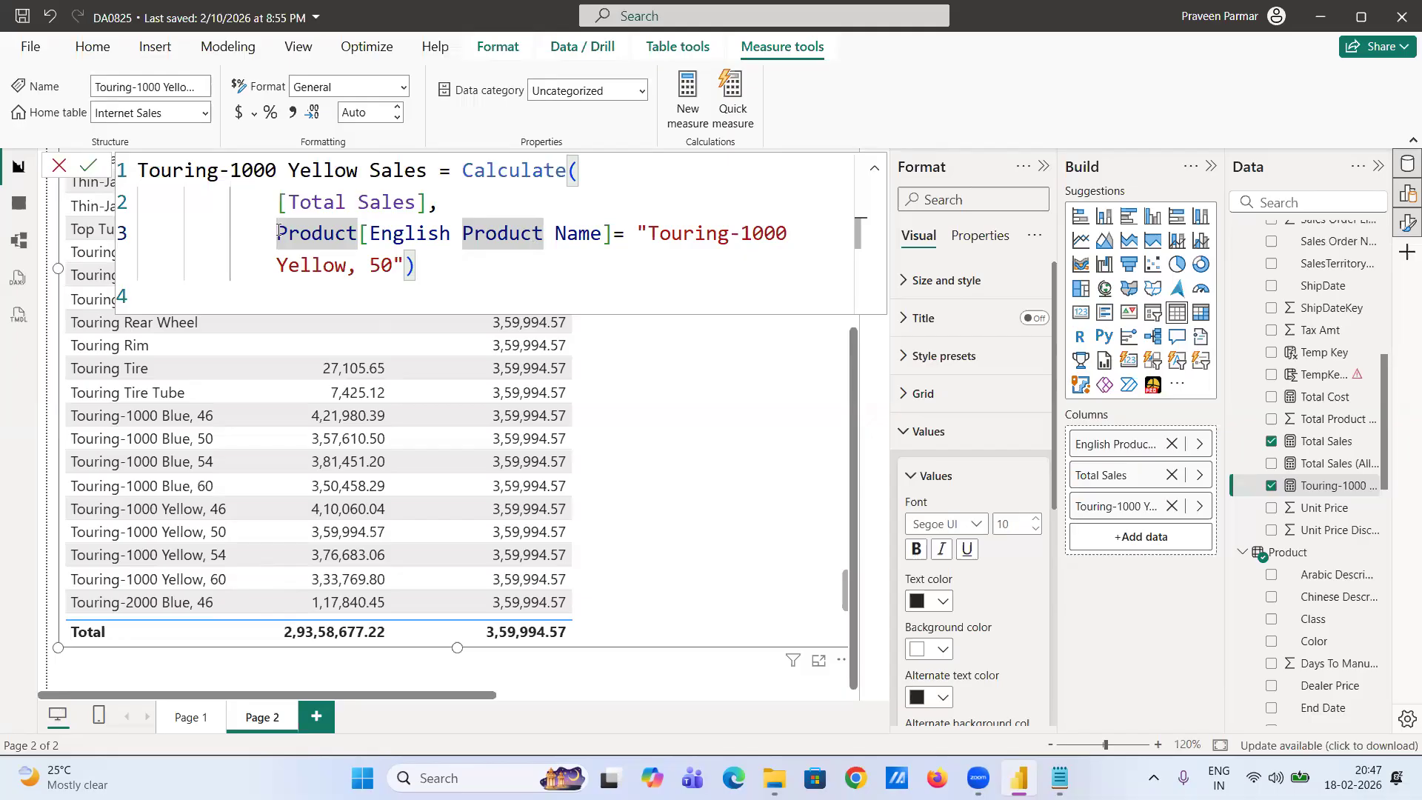
pyautogui.write('kee')
pyautogui.press('Tab')
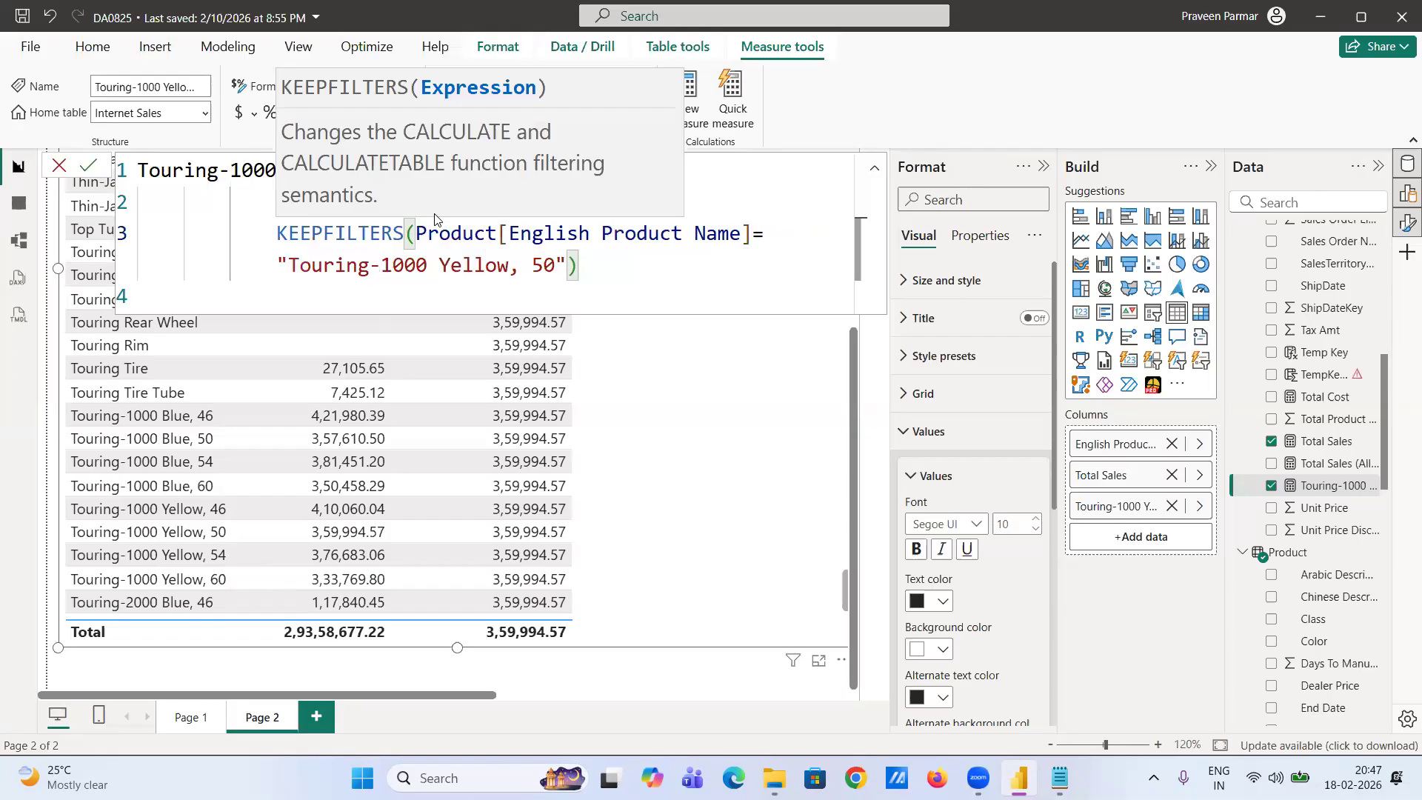
pyautogui.click(602, 274)
pyautogui.write(')')
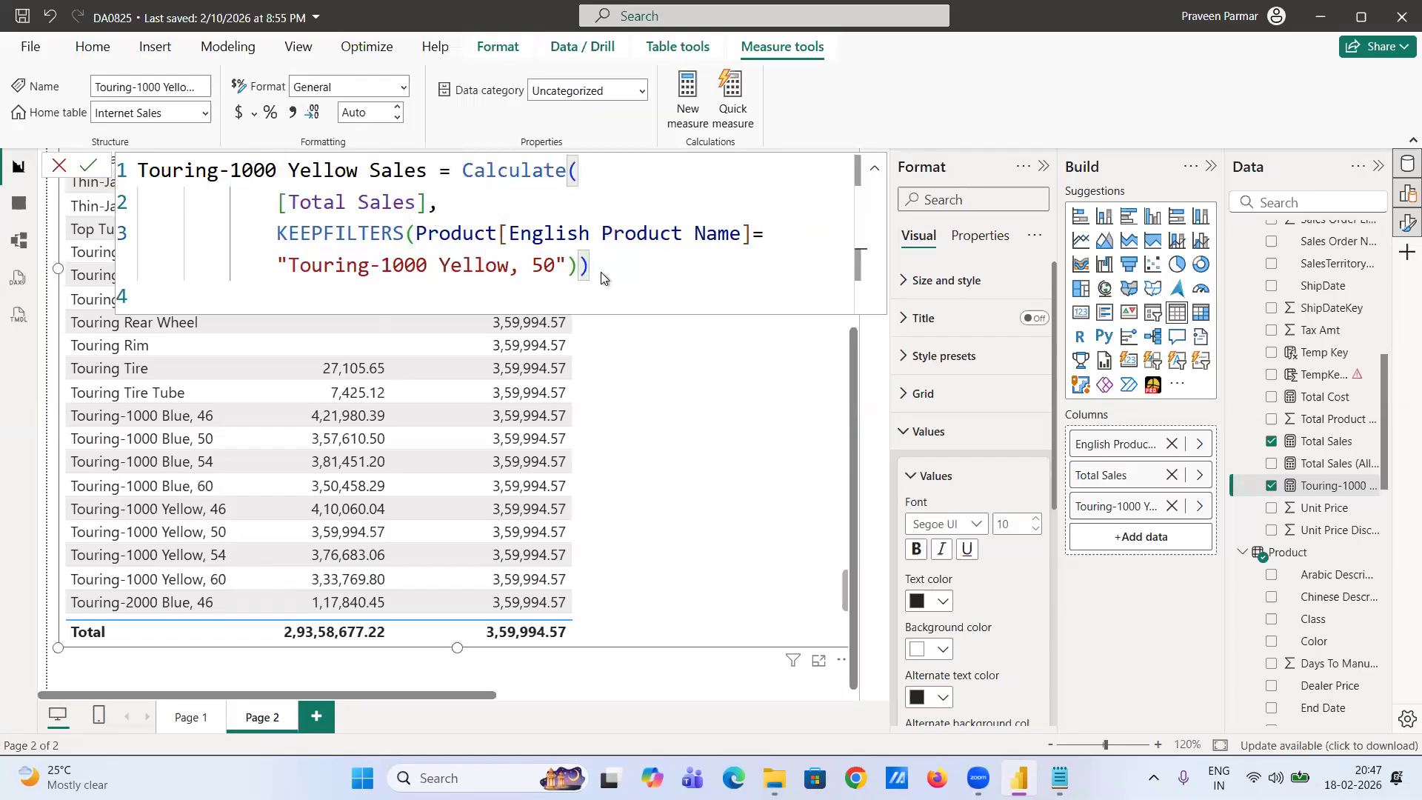
pyautogui.click(90, 168)
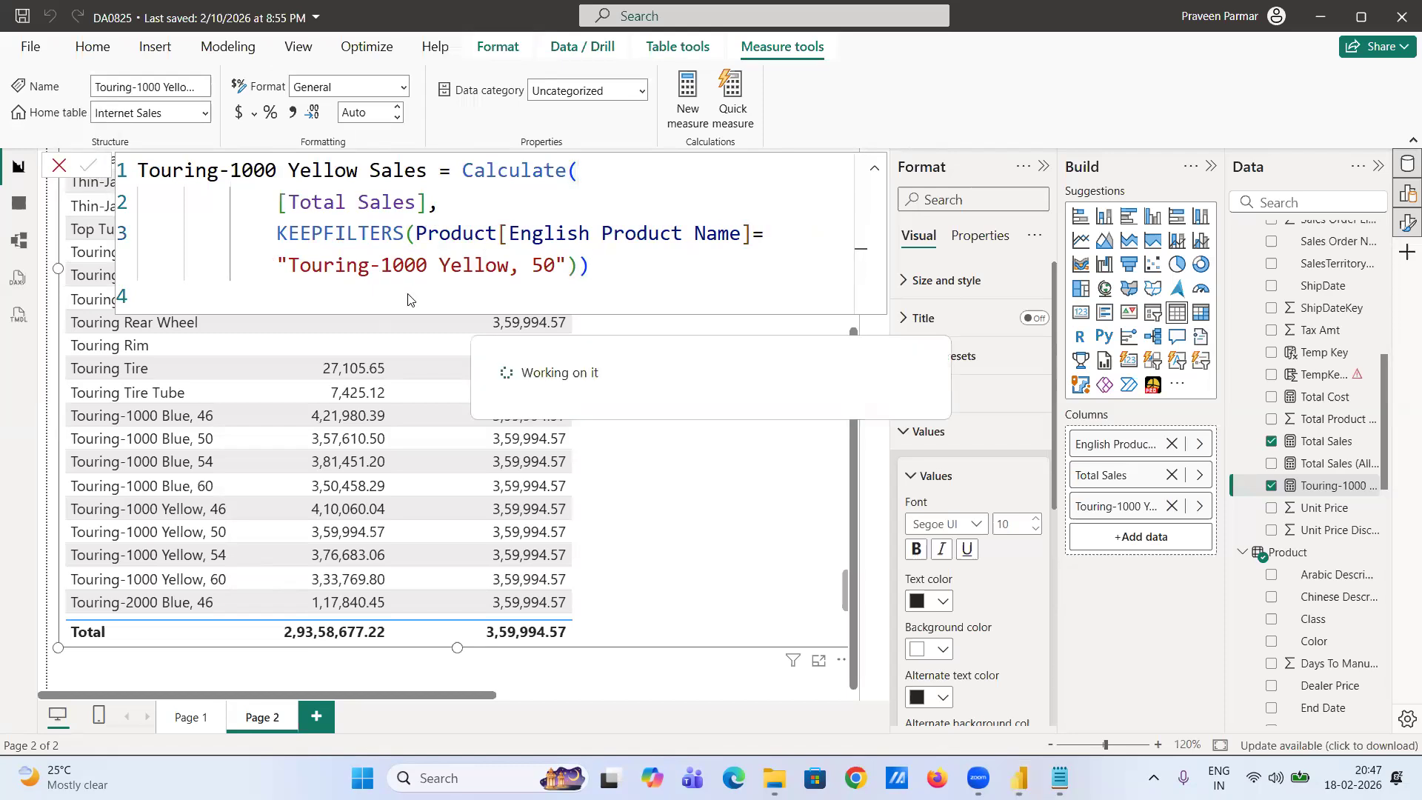
pyautogui.scroll(-10, 646, 431)
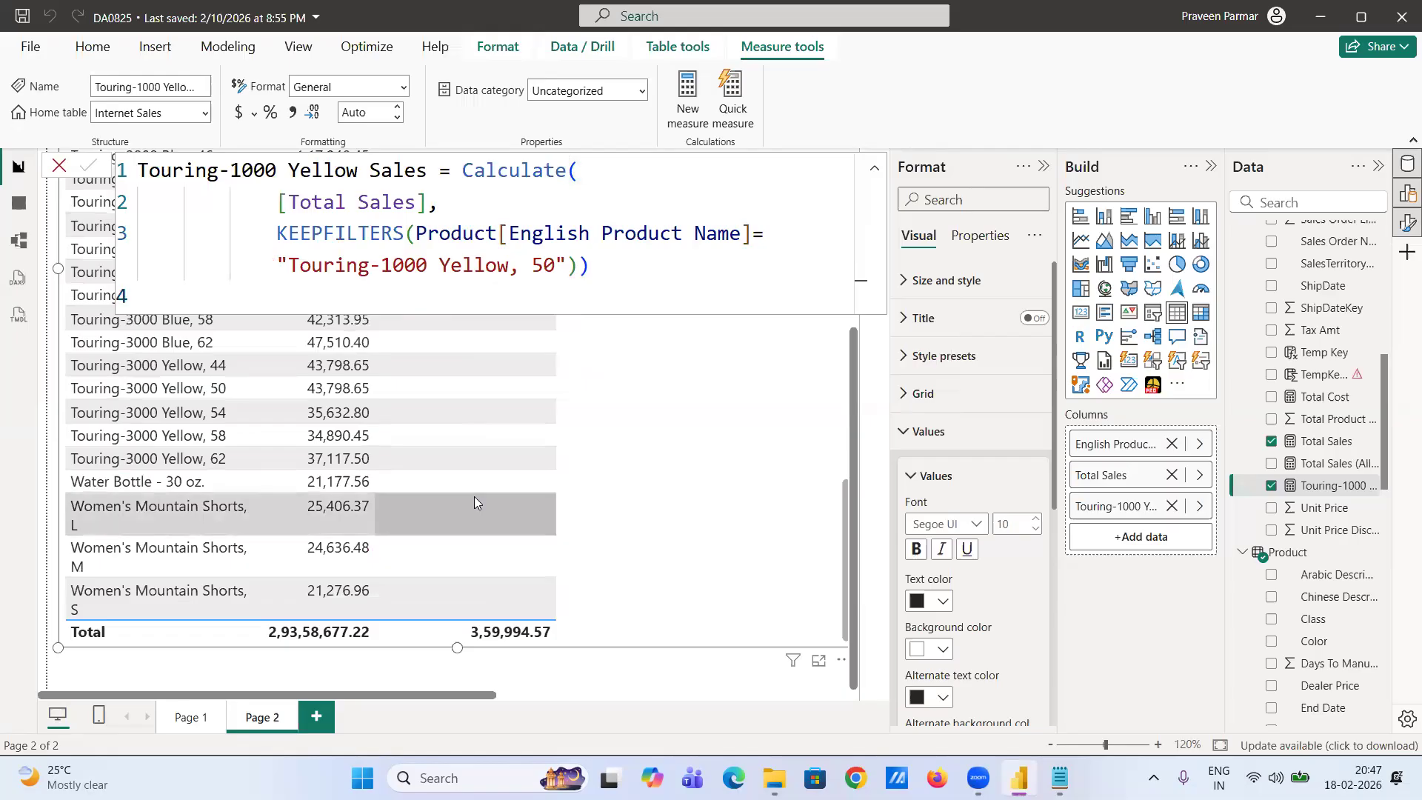
# - Review the Touring-1000 Yellow Sales column around the "Touring-1000 Yellow, 50" row of the table
pyautogui.click(874, 175)
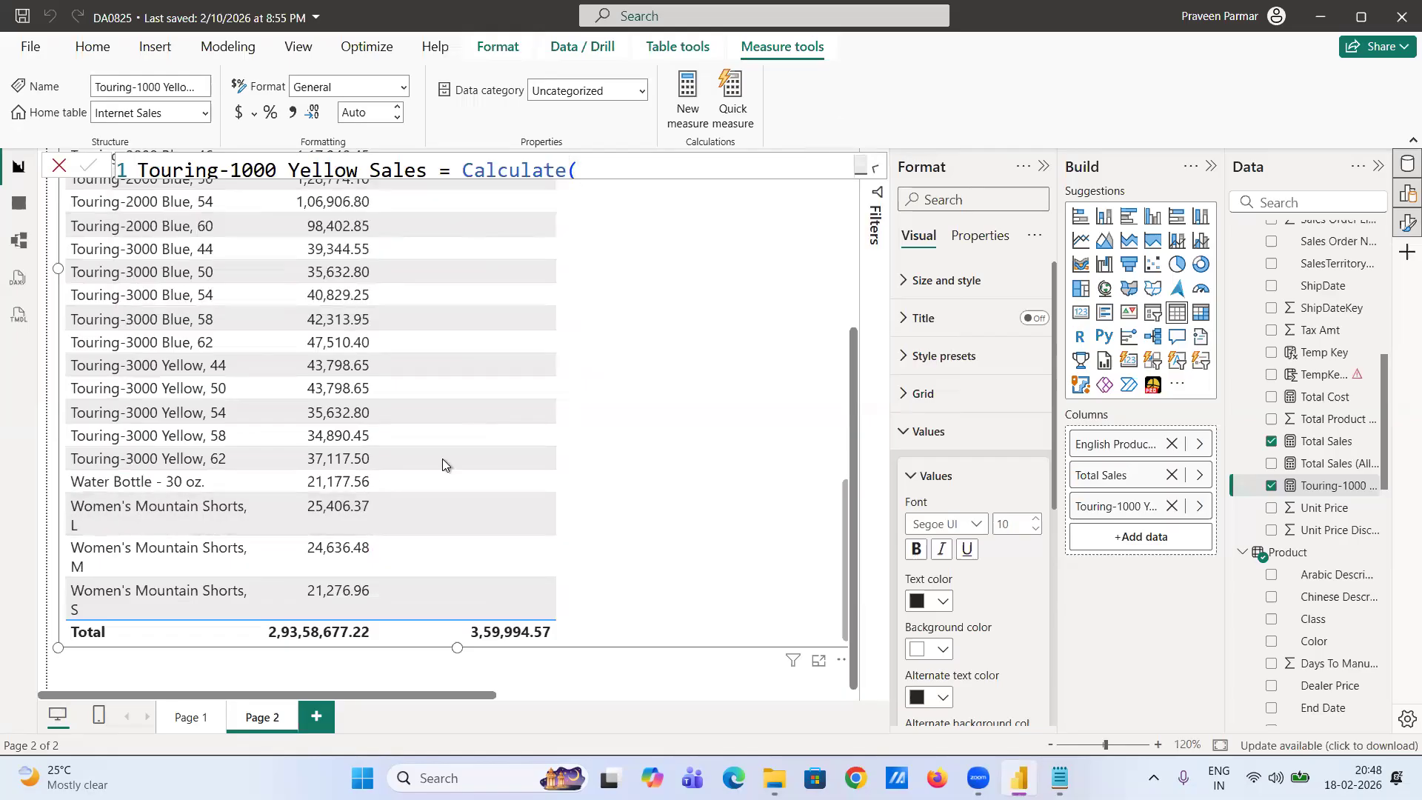
pyautogui.scroll(3, 442, 362)
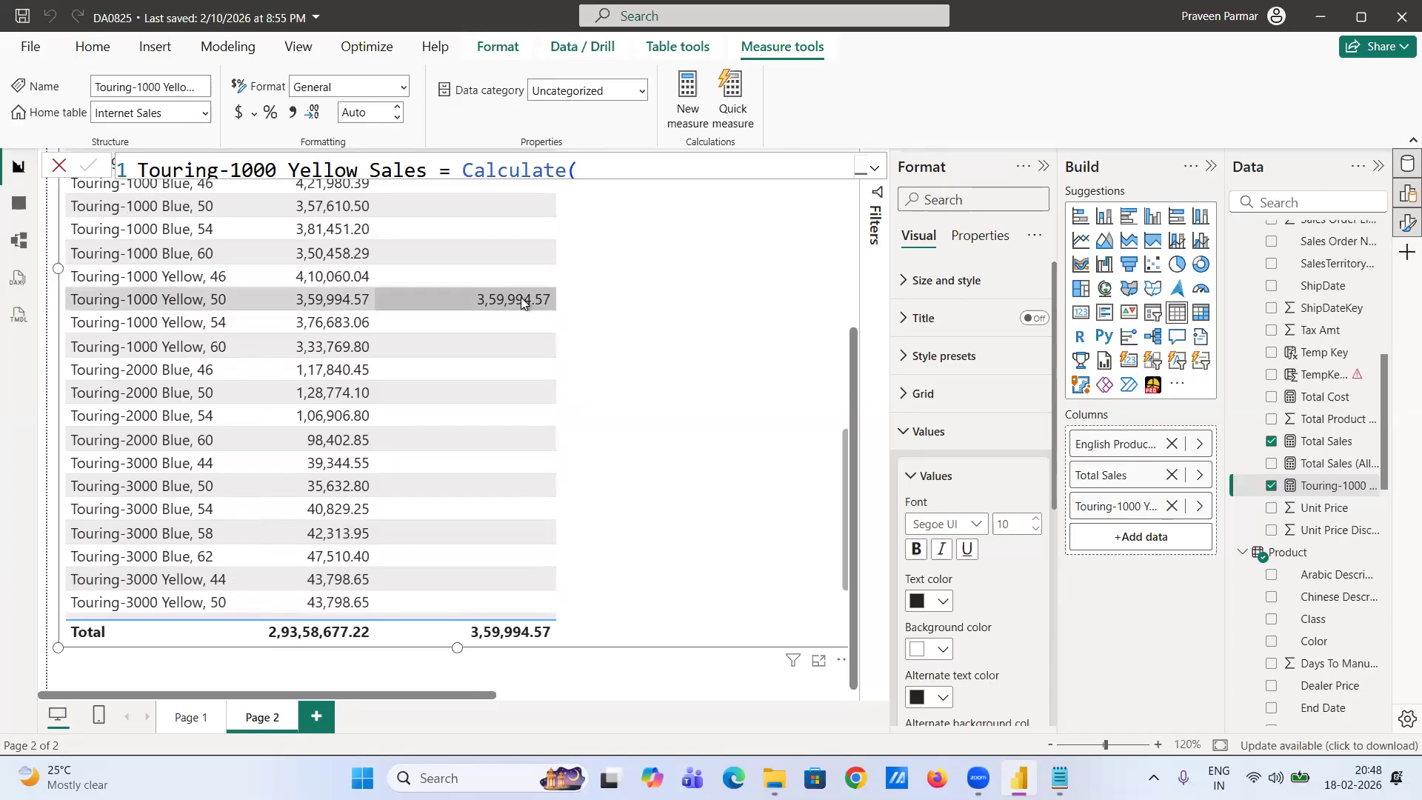
pyautogui.scroll(2, 521, 297)
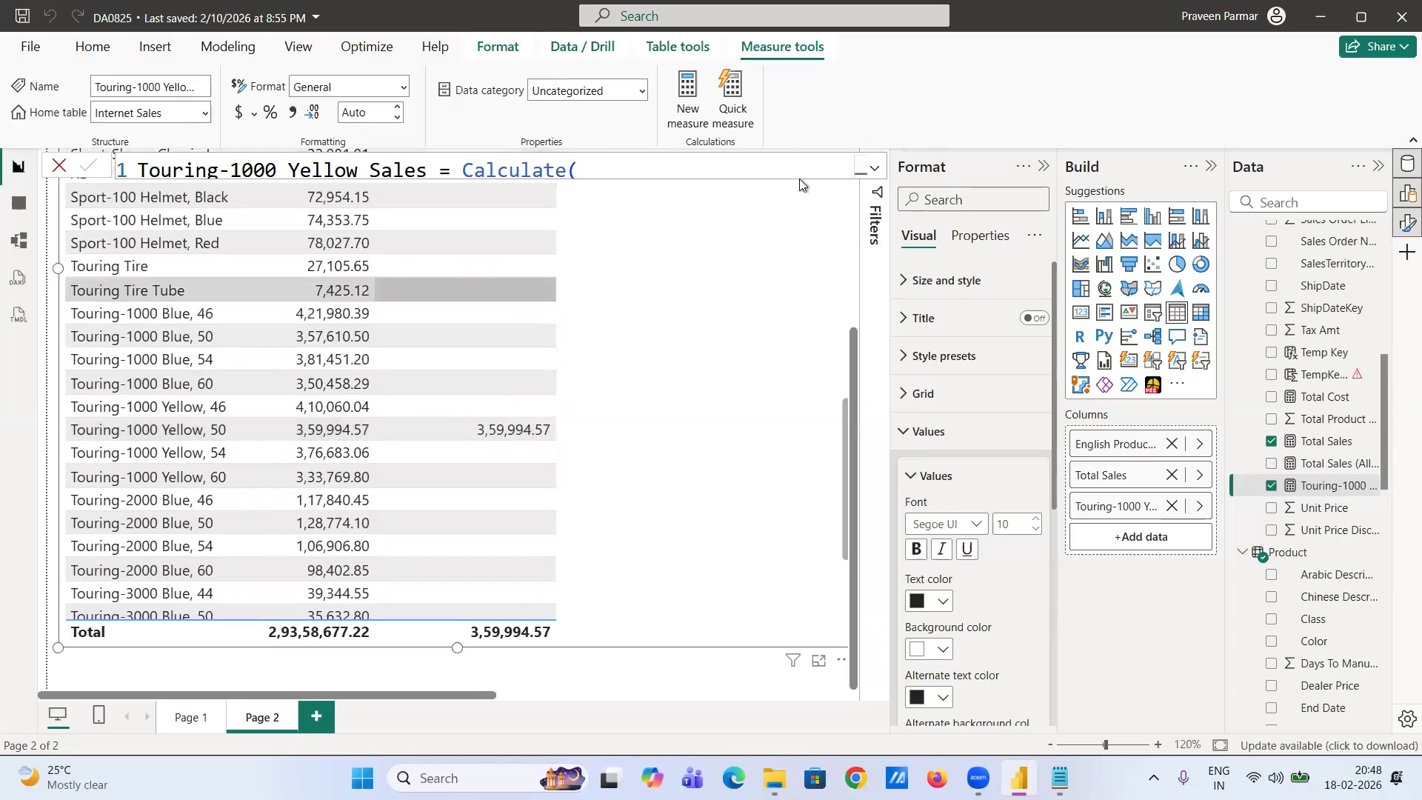
# - Remove the KEEPFILTERS wrapper from the English Product Name filter in the Touring-1000 Yellow Sales measure and commit the formula
pyautogui.click(875, 170)
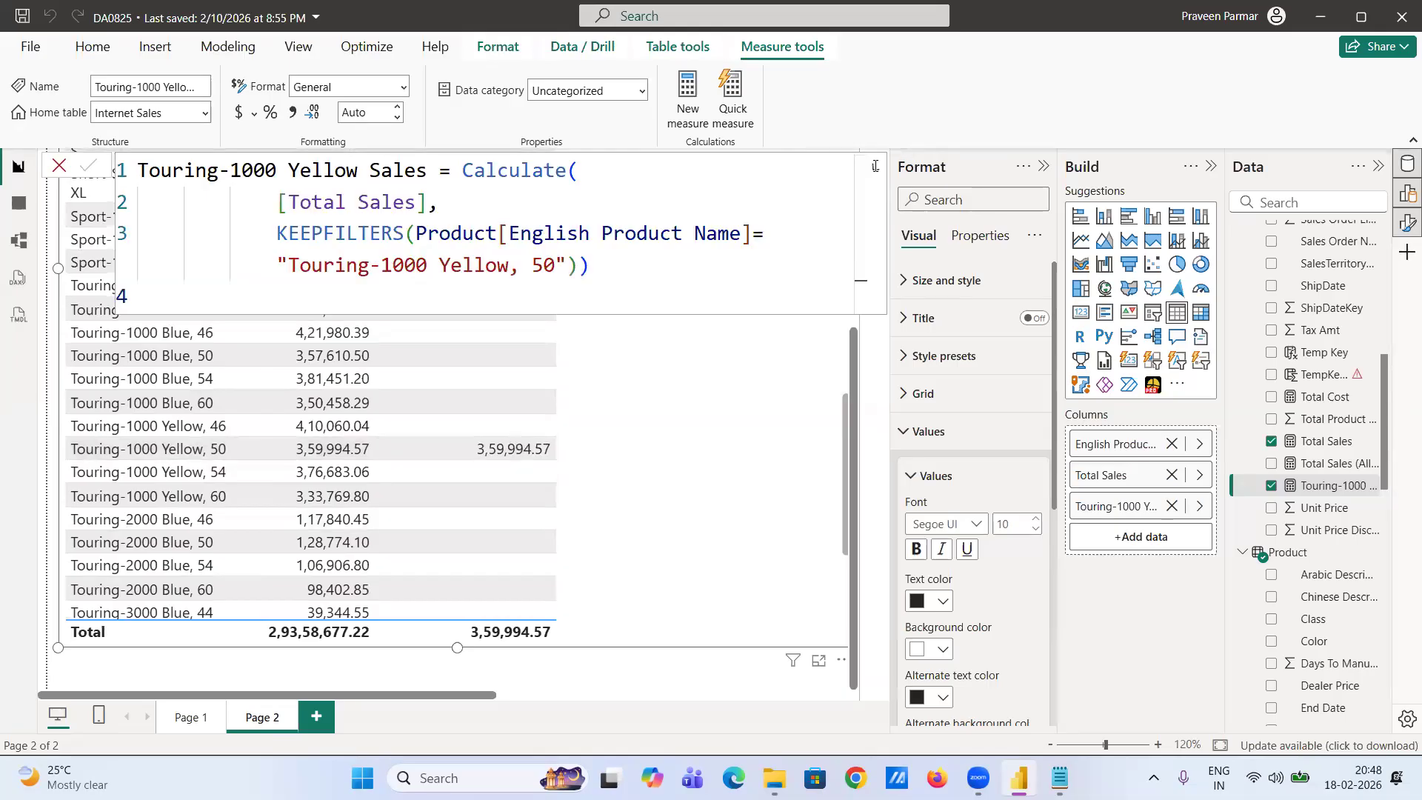
pyautogui.click(410, 233)
pyautogui.click(416, 234)
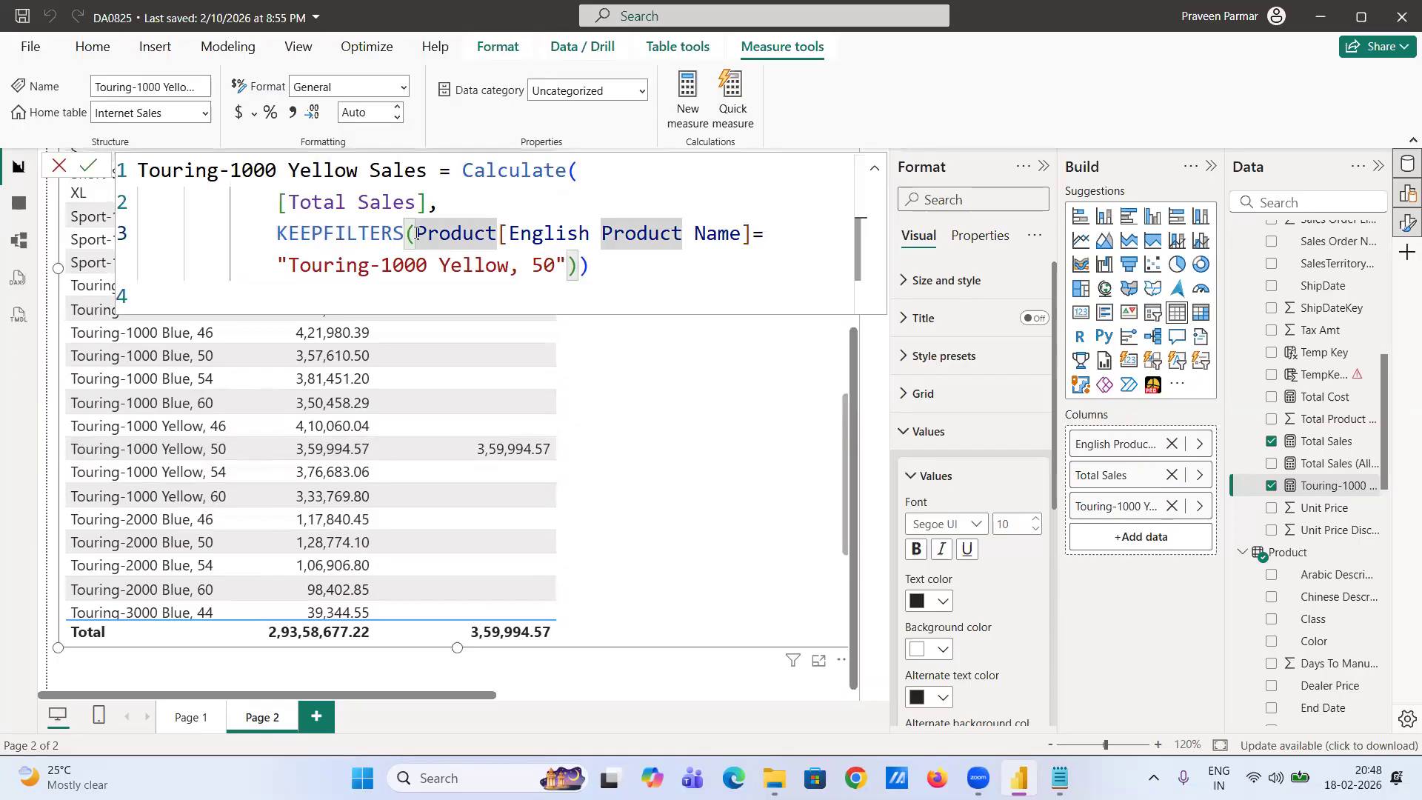
pyautogui.press('BackSpace')
pyautogui.press('BackSpace')
pyautogui.press('BackSpace')
pyautogui.press('BackSpace')
pyautogui.press('BackSpace')
pyautogui.press('BackSpace')
pyautogui.press('BackSpace')
pyautogui.press('BackSpace')
pyautogui.press('BackSpace')
pyautogui.press('BackSpace')
pyautogui.press('BackSpace')
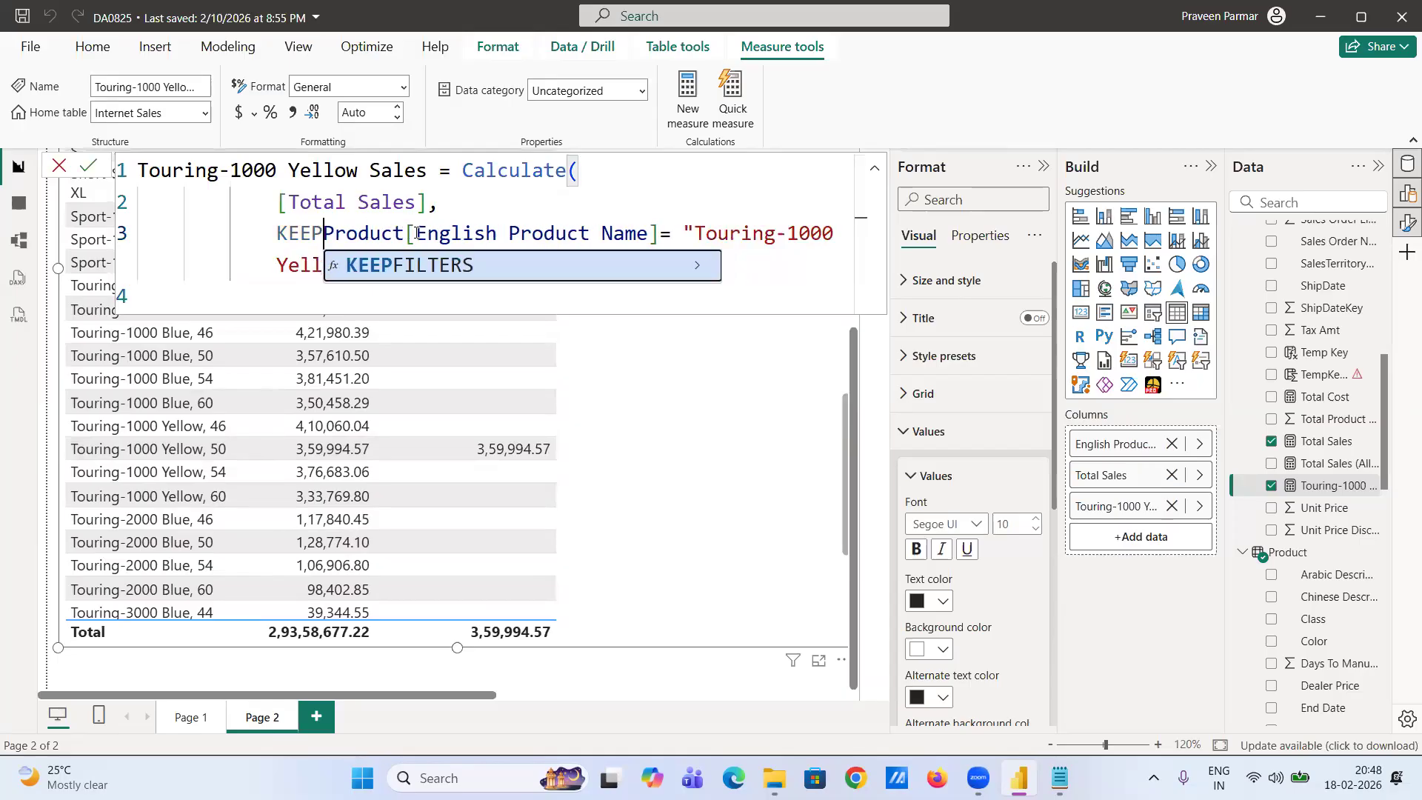
pyautogui.press('BackSpace')
pyautogui.click(444, 270)
pyautogui.press('BackSpace')
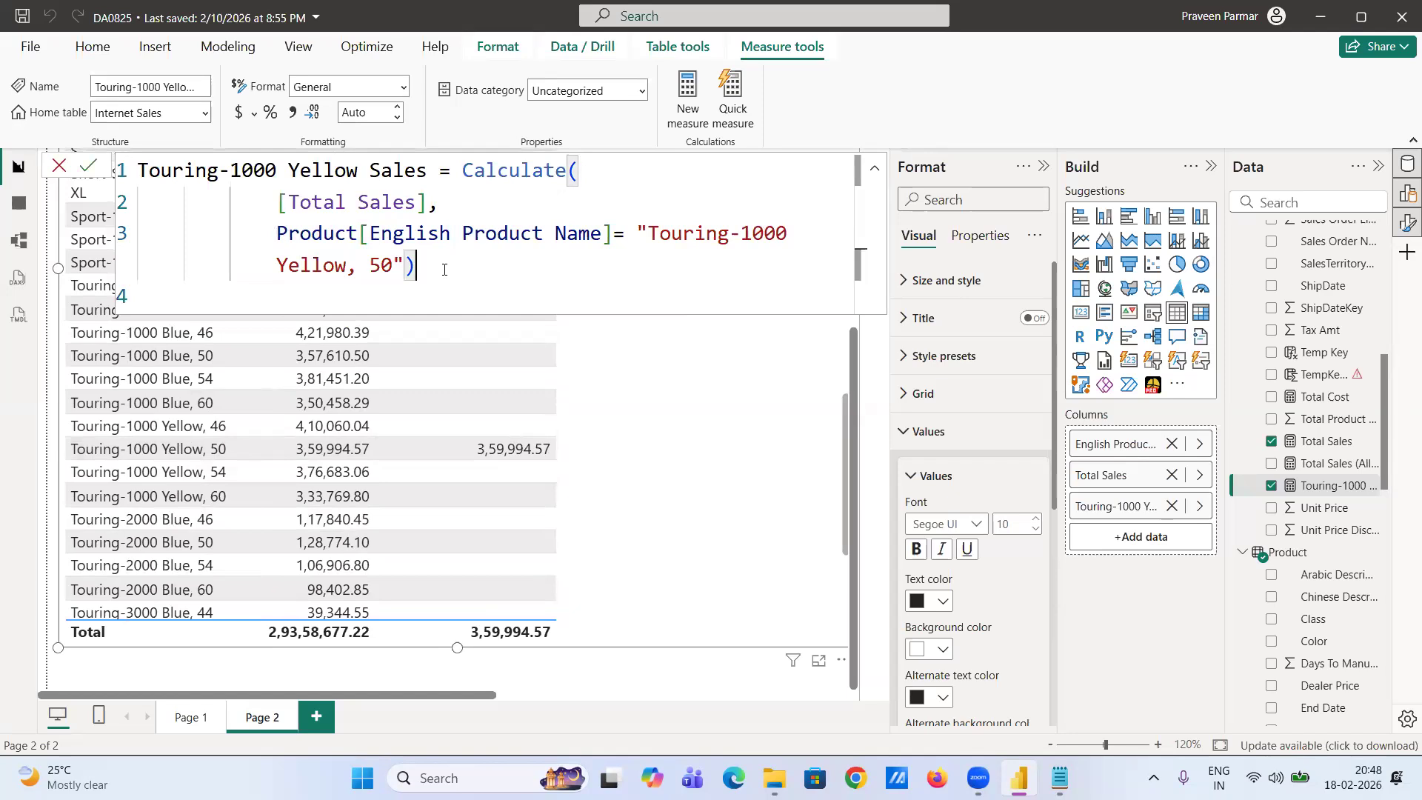
pyautogui.click(89, 166)
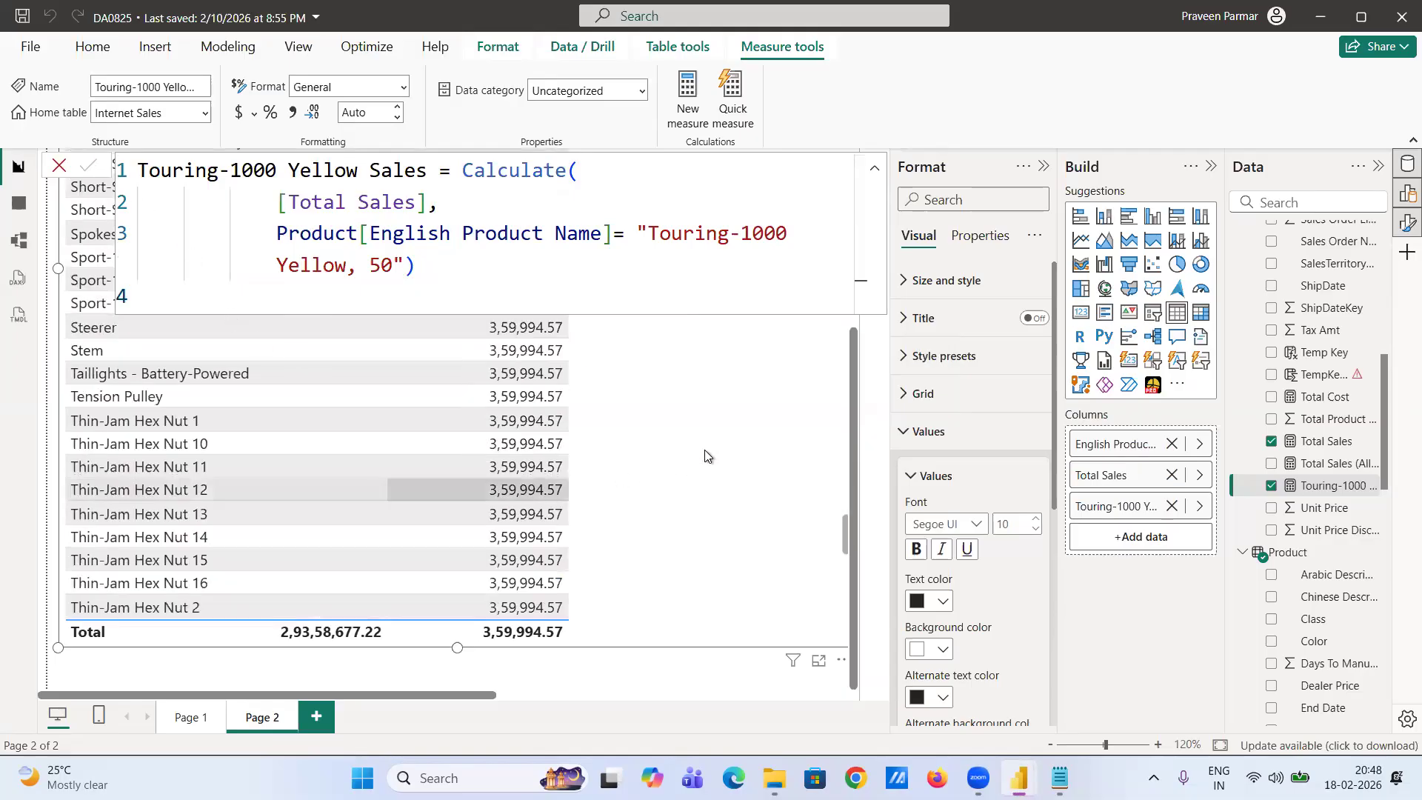
pyautogui.click(877, 165)
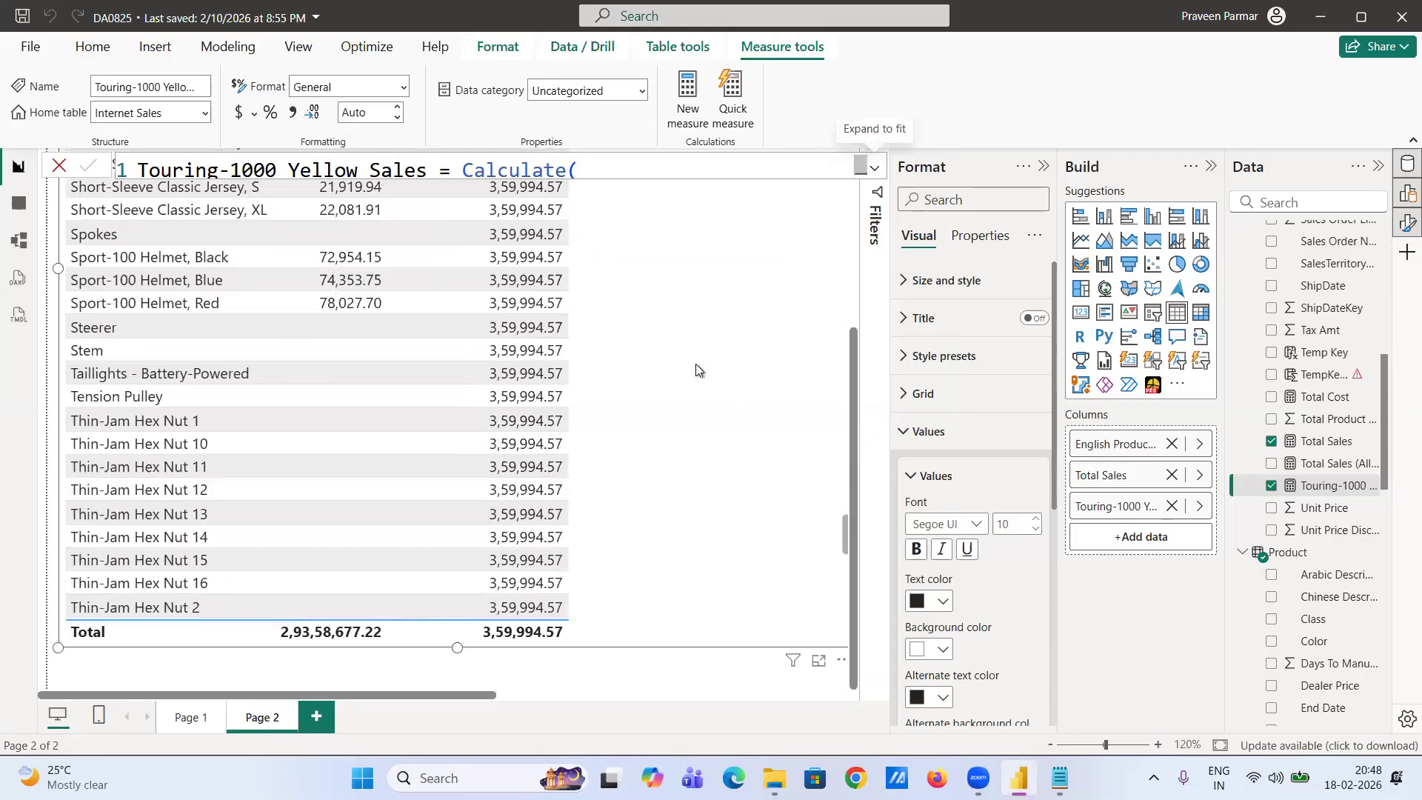
# - Add a new report page after Page 2 and place an enlarged empty table visual on it
pyautogui.click(315, 718)
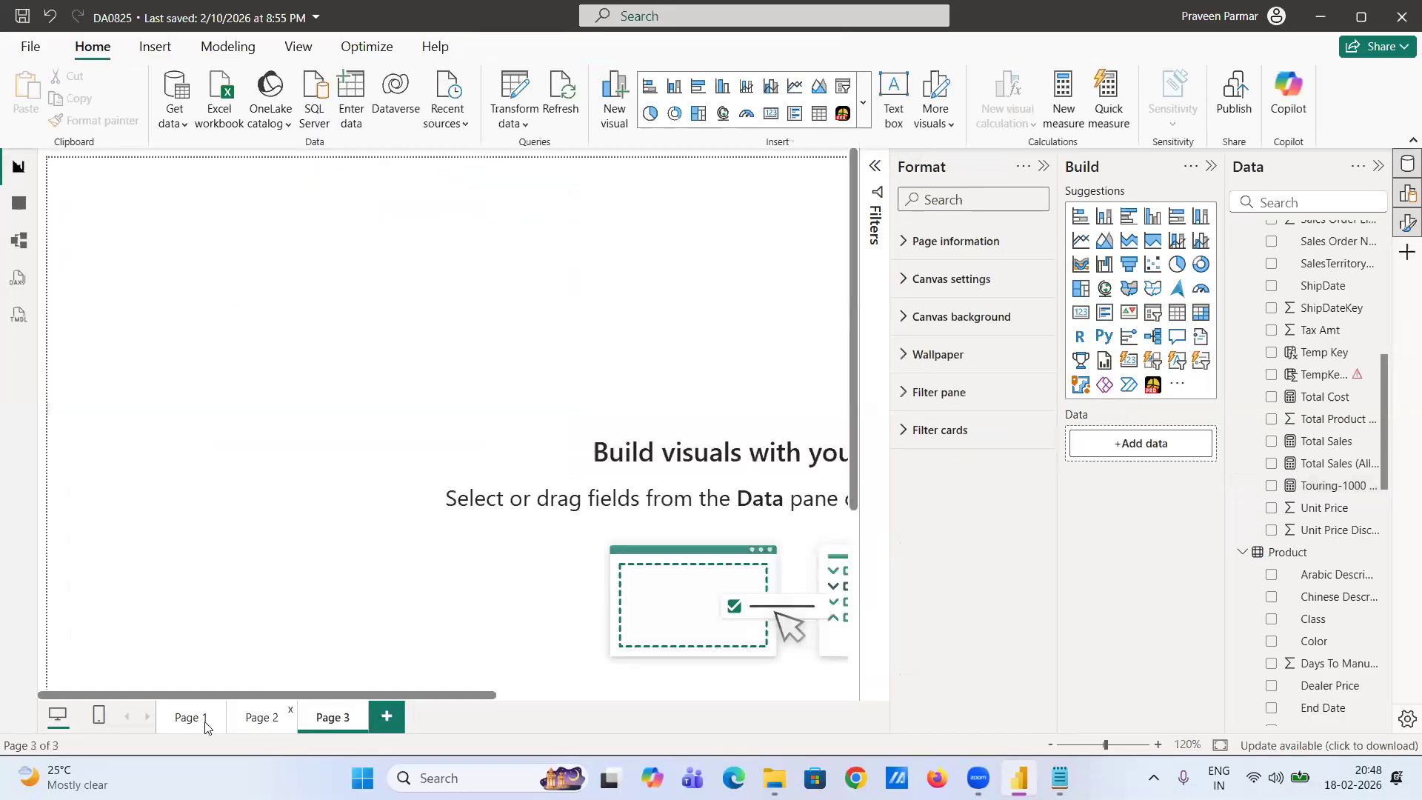
pyautogui.click(205, 724)
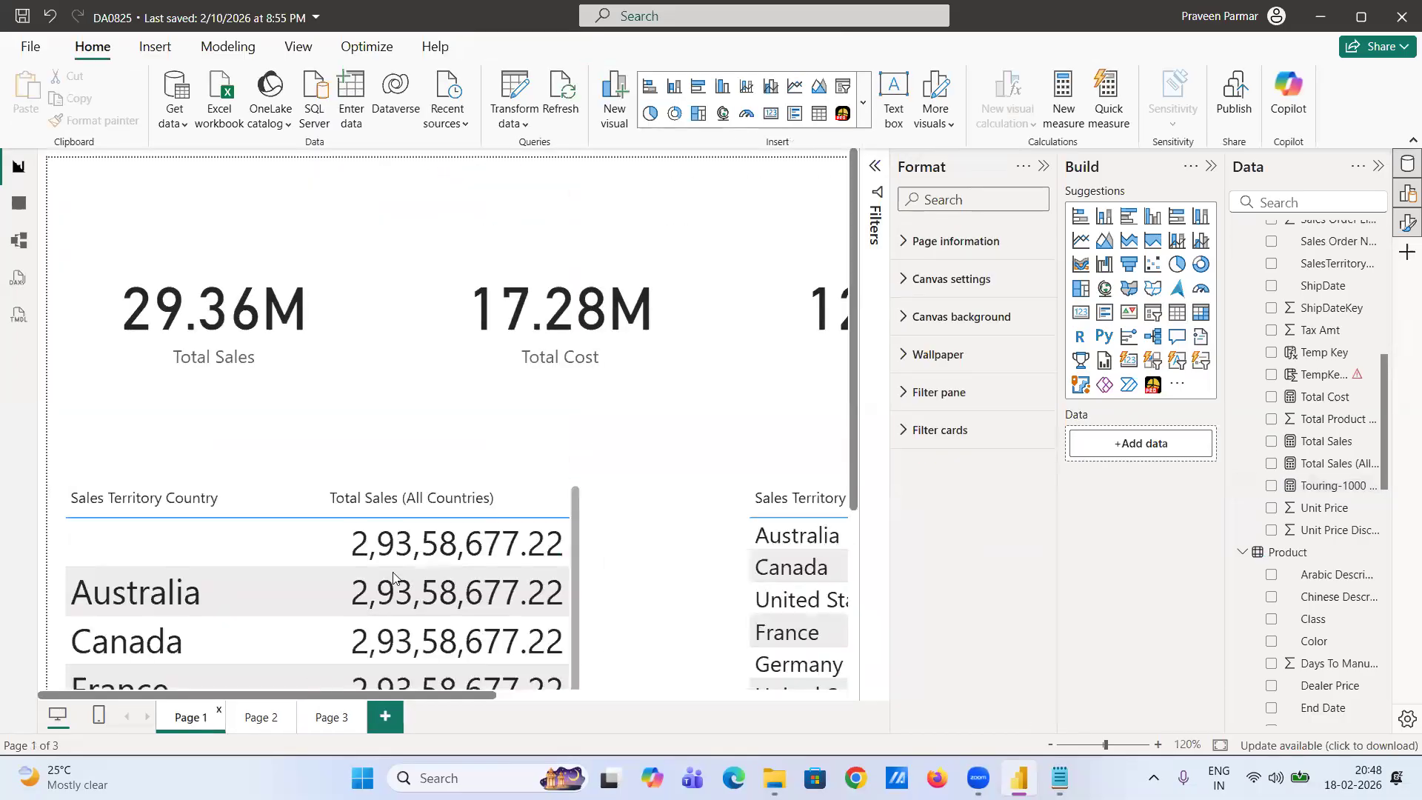
pyautogui.scroll(-1, 393, 577)
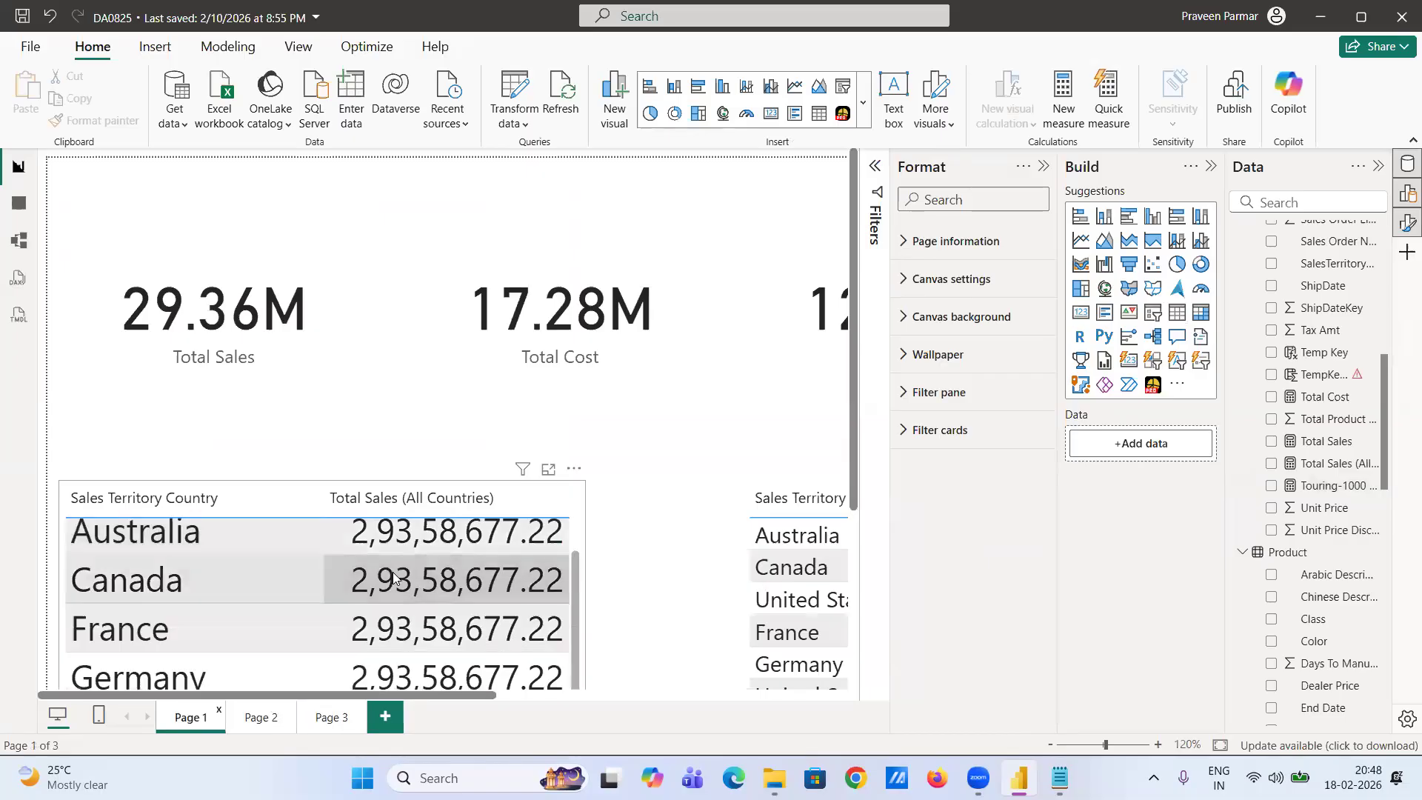
pyautogui.click(332, 724)
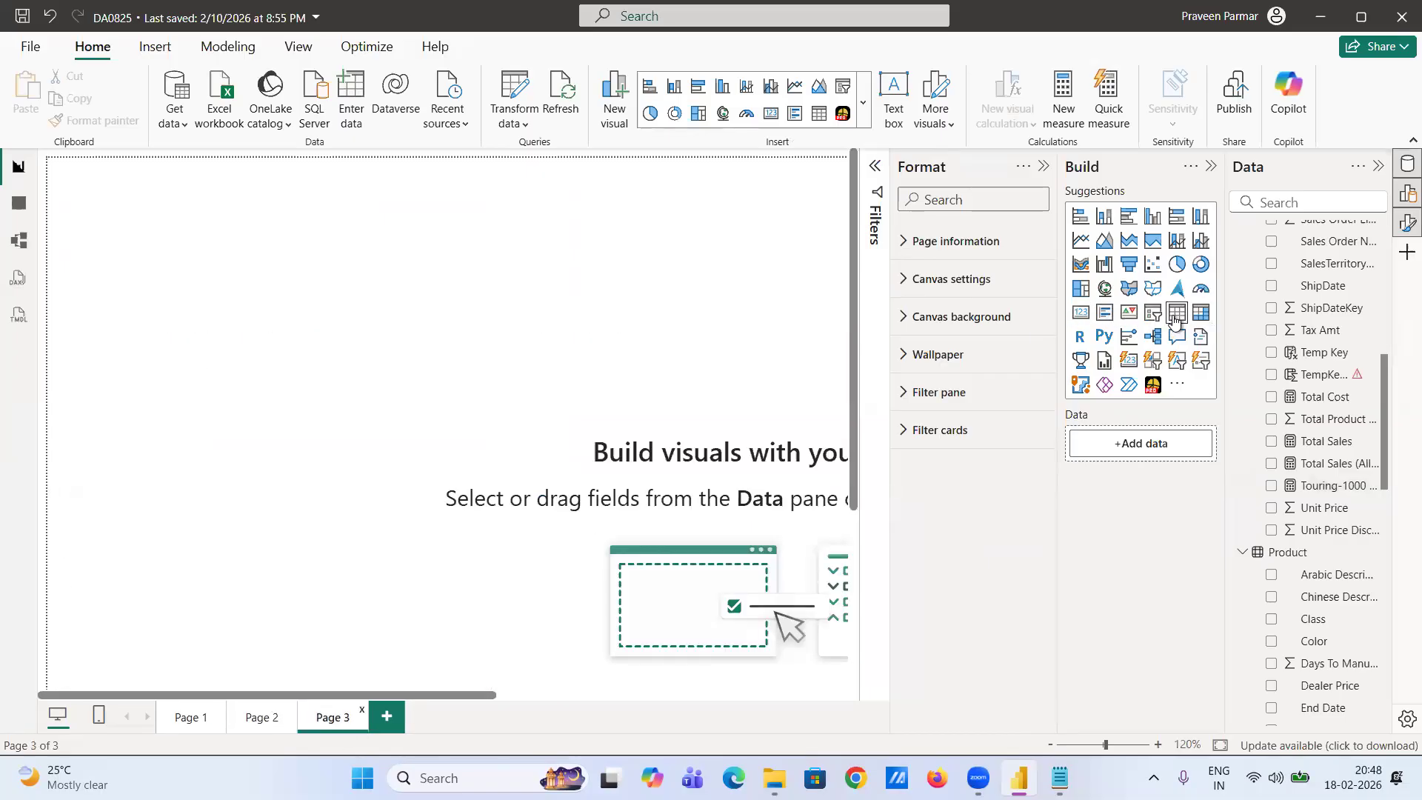
pyautogui.click(1173, 320)
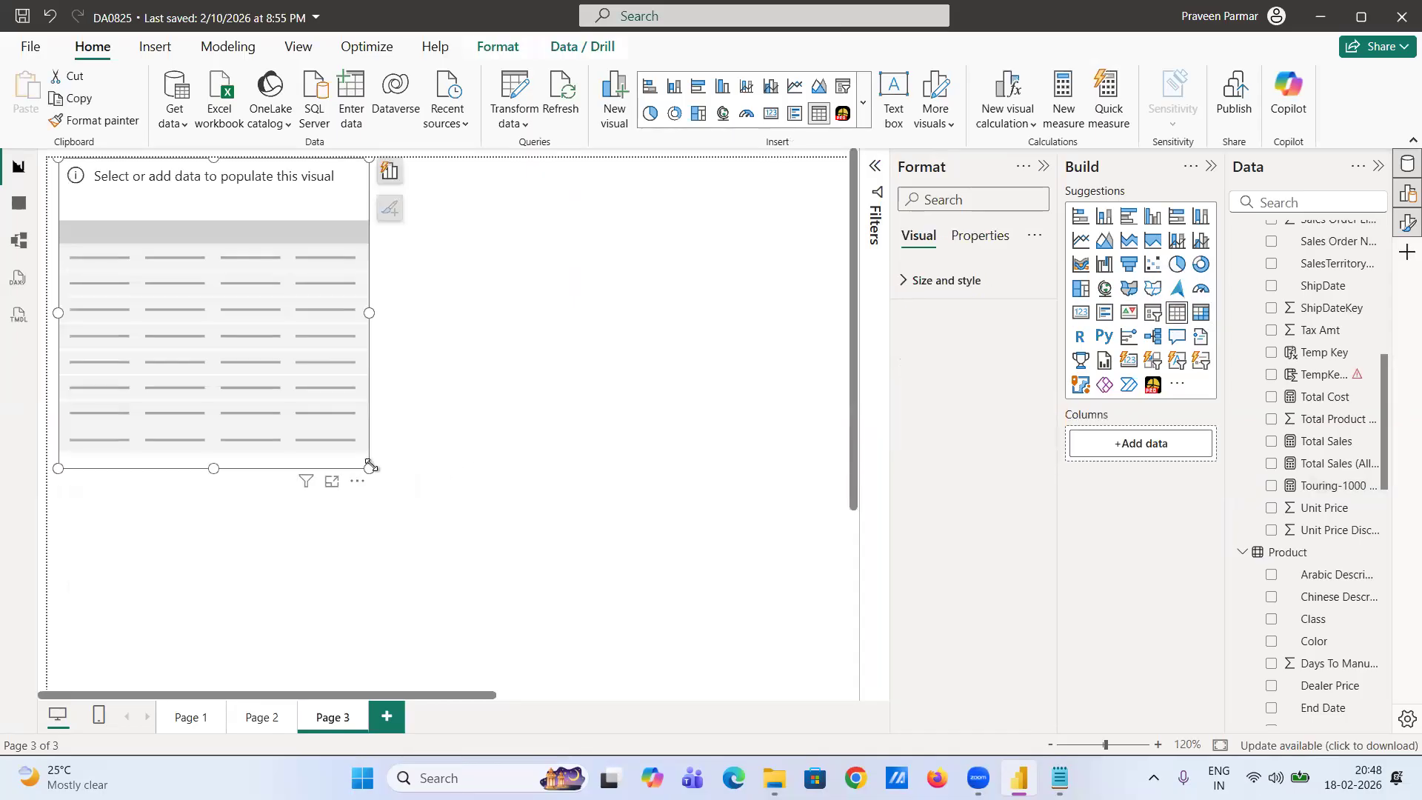
pyautogui.moveTo(369, 468); pyautogui.dragTo(546, 526)
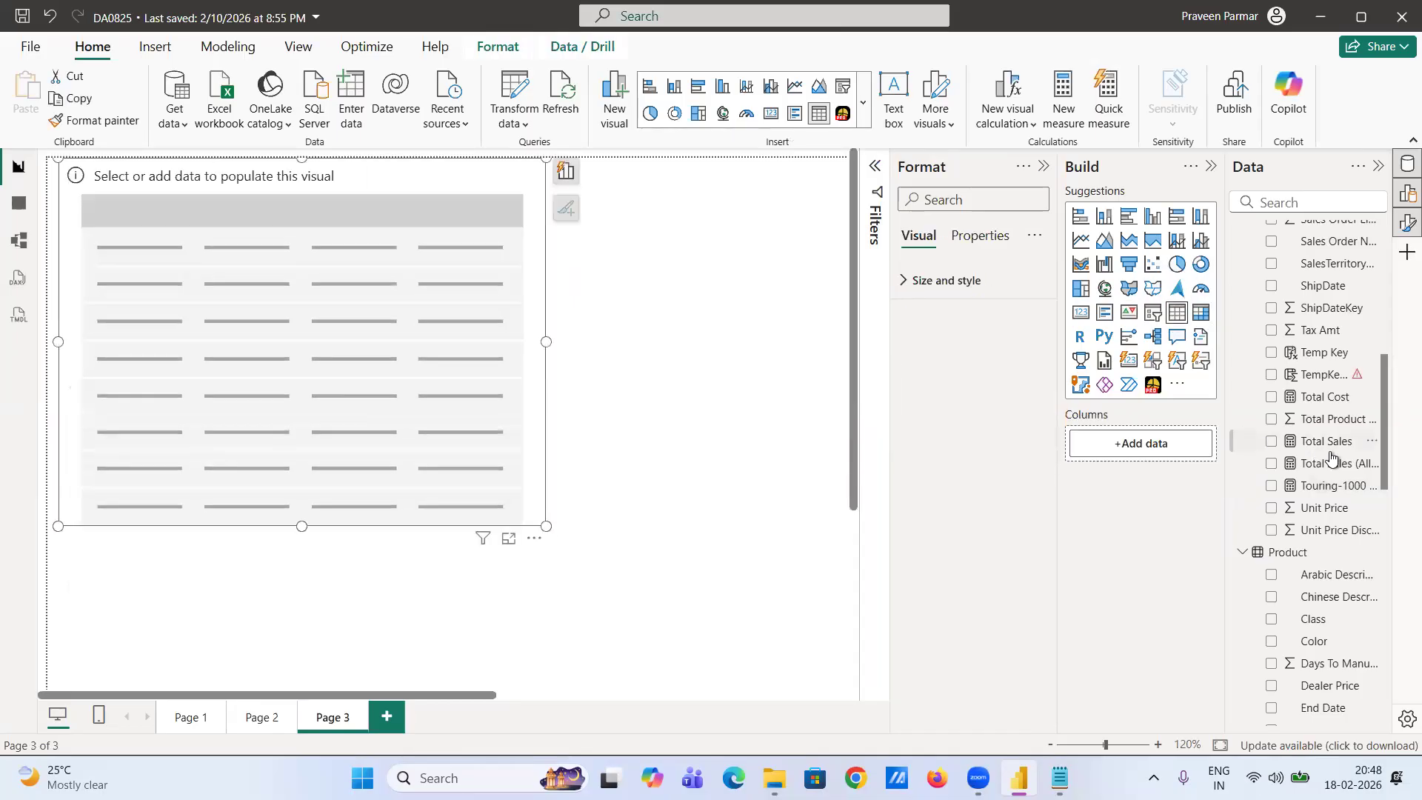
# - Fill the new table with Sales Territory Country, Total Sales and Touring-1000 Yellow Sales, and dismiss the visual suggestions
pyautogui.scroll(-10, 1292, 585)
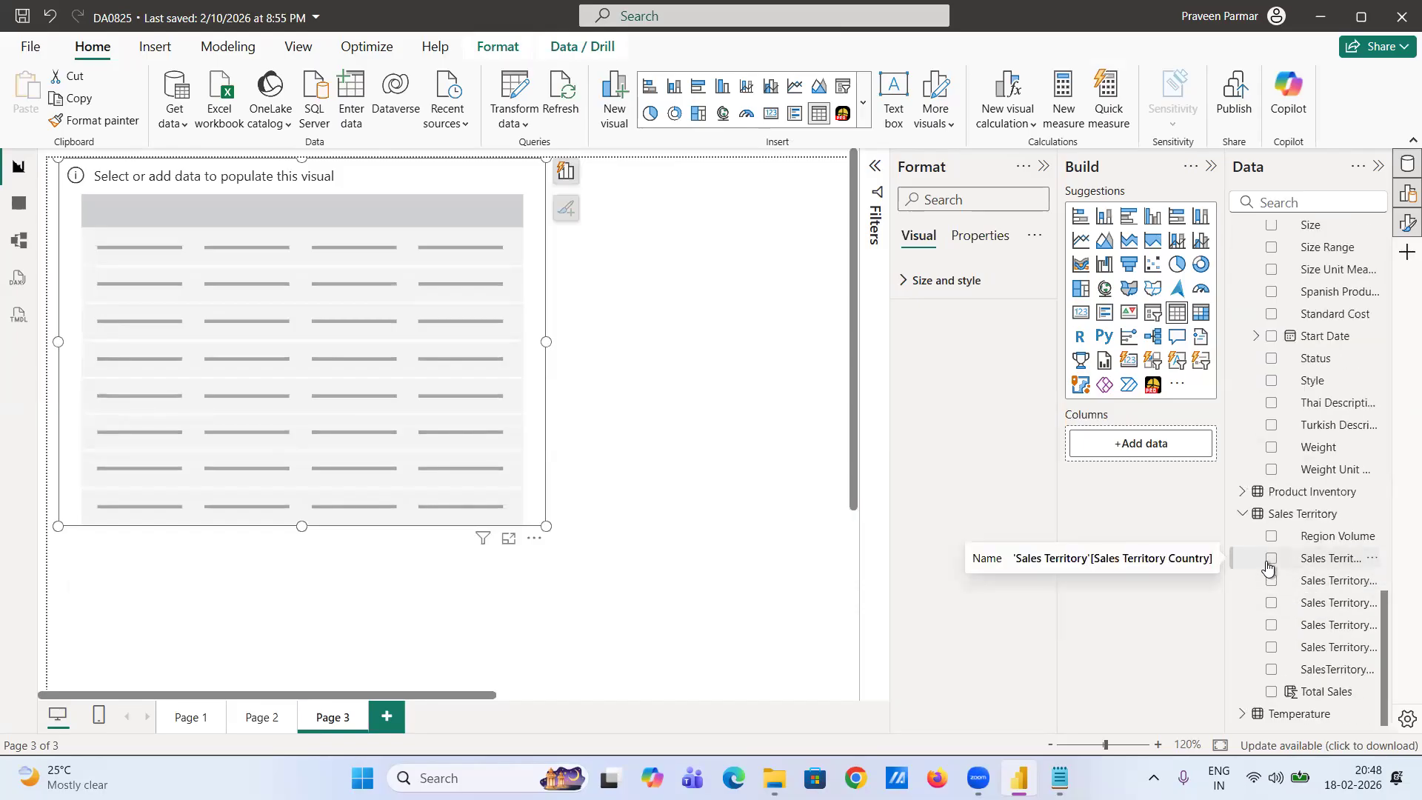
pyautogui.click(1267, 561)
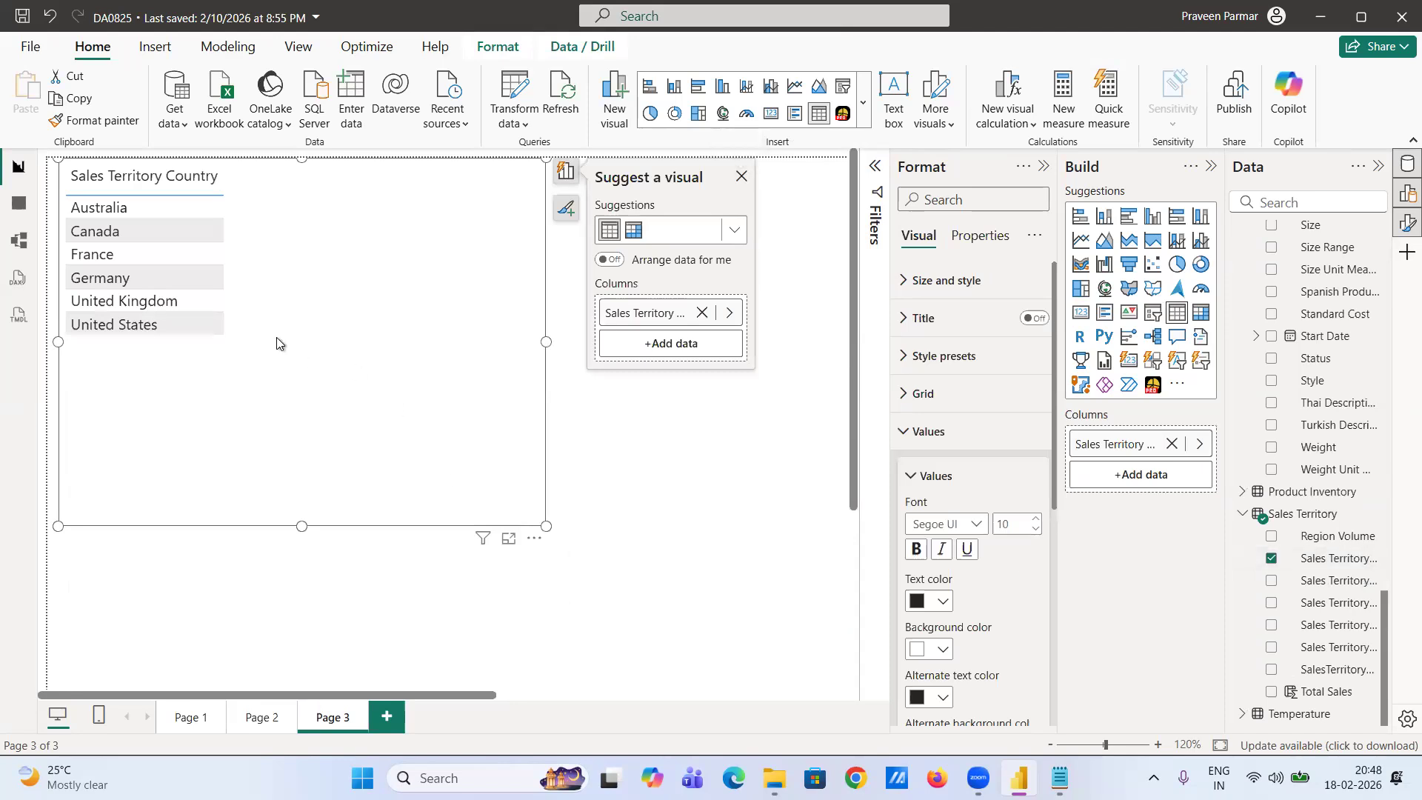
pyautogui.scroll(1, 1311, 453)
pyautogui.scroll(2, 1311, 453)
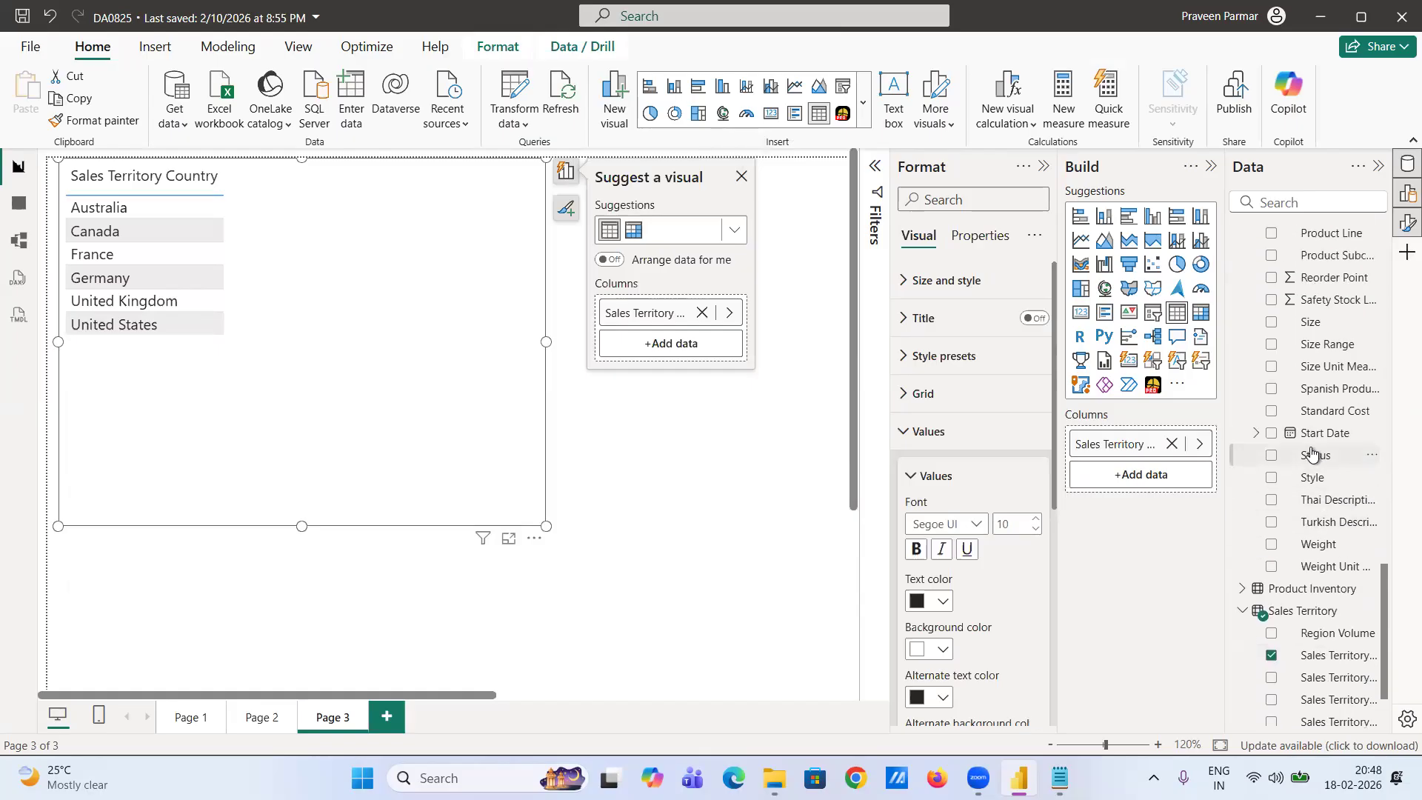
pyautogui.scroll(-3, 1311, 453)
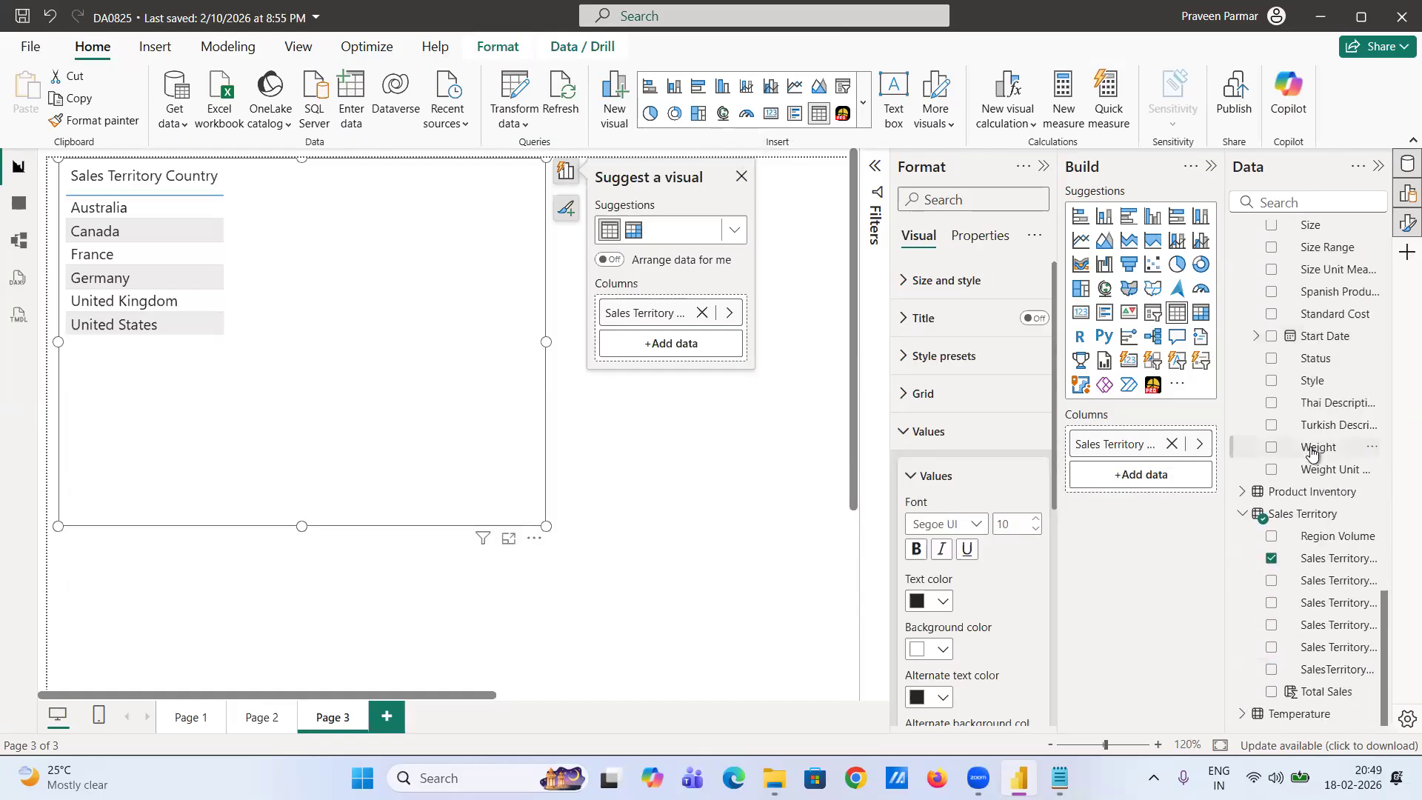
pyautogui.scroll(4, 1311, 453)
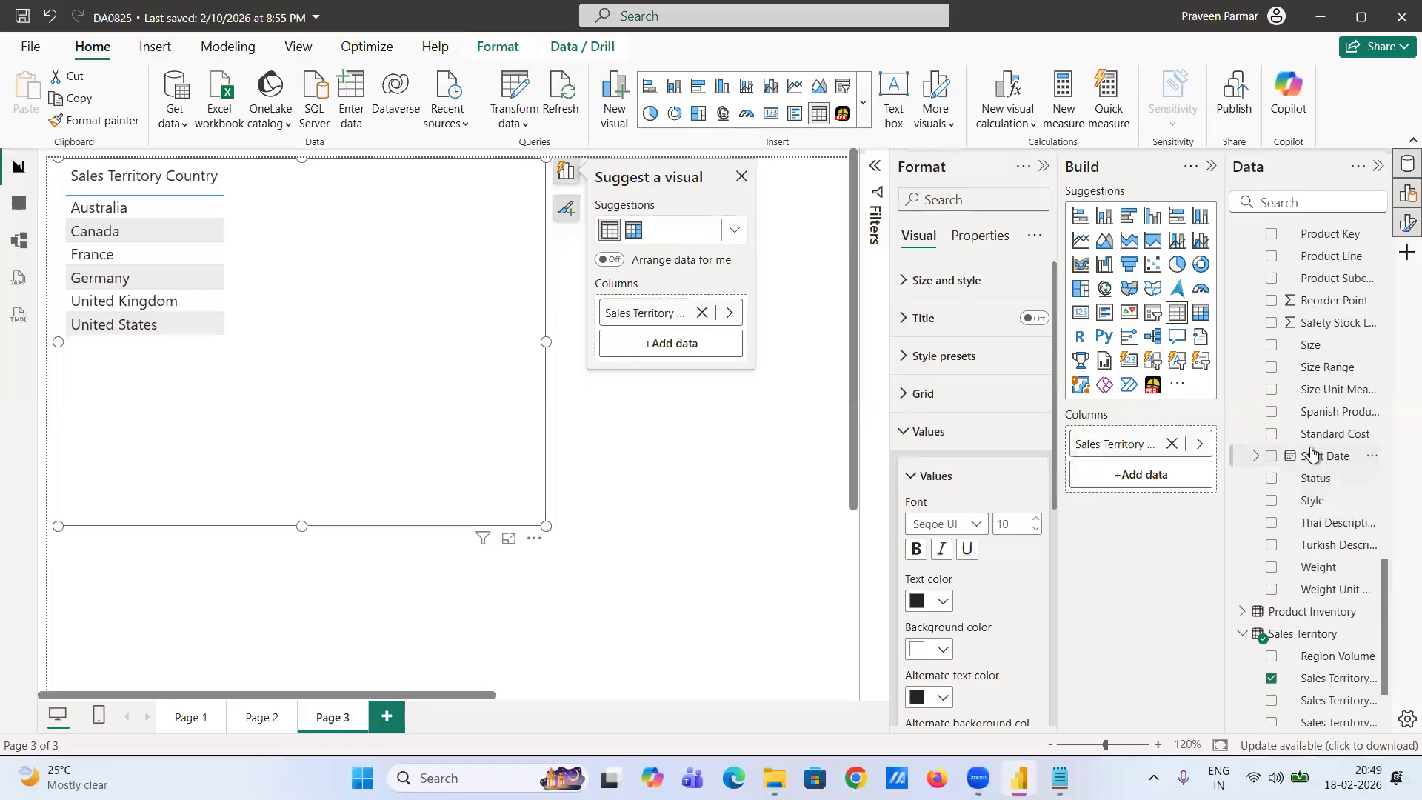
pyautogui.scroll(15, 1311, 453)
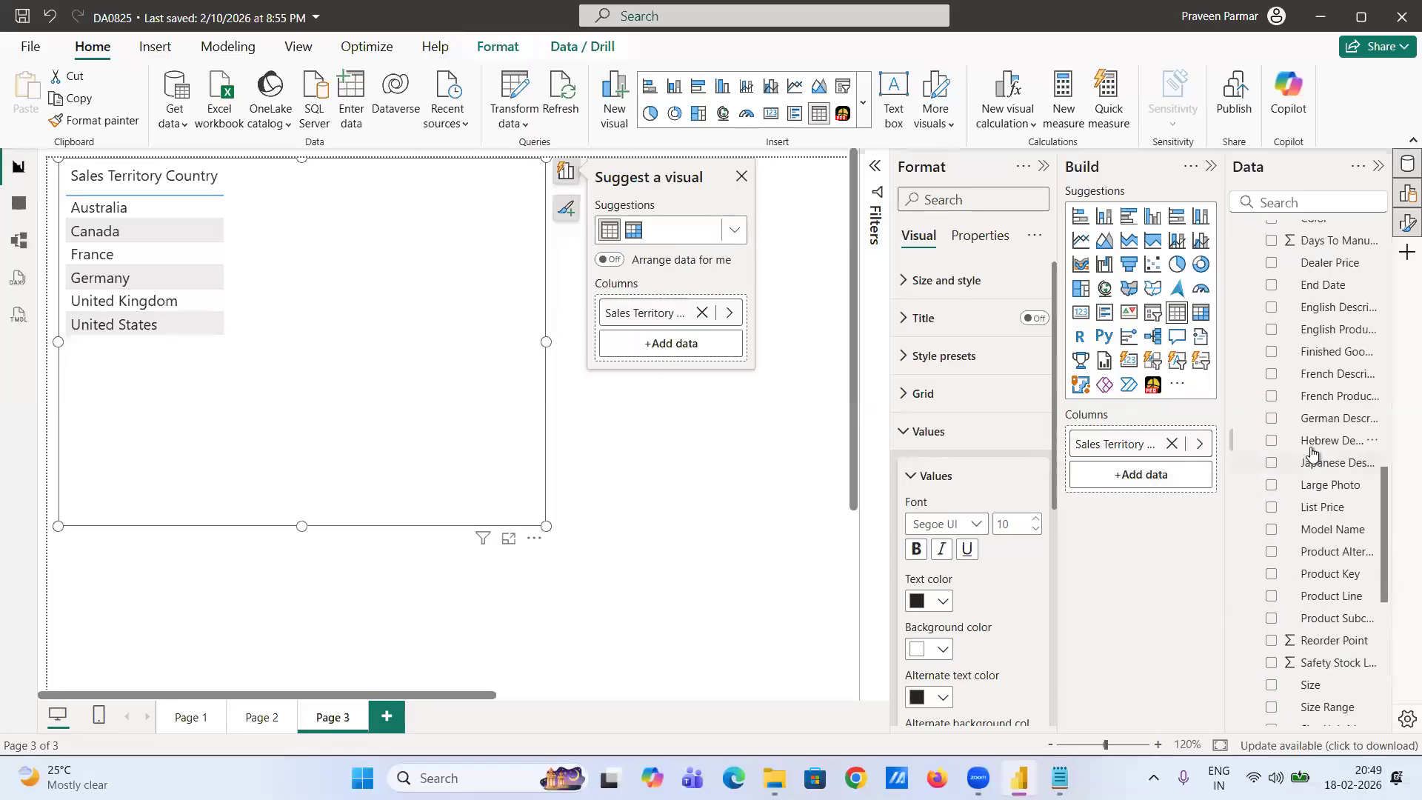
pyautogui.scroll(4, 1311, 453)
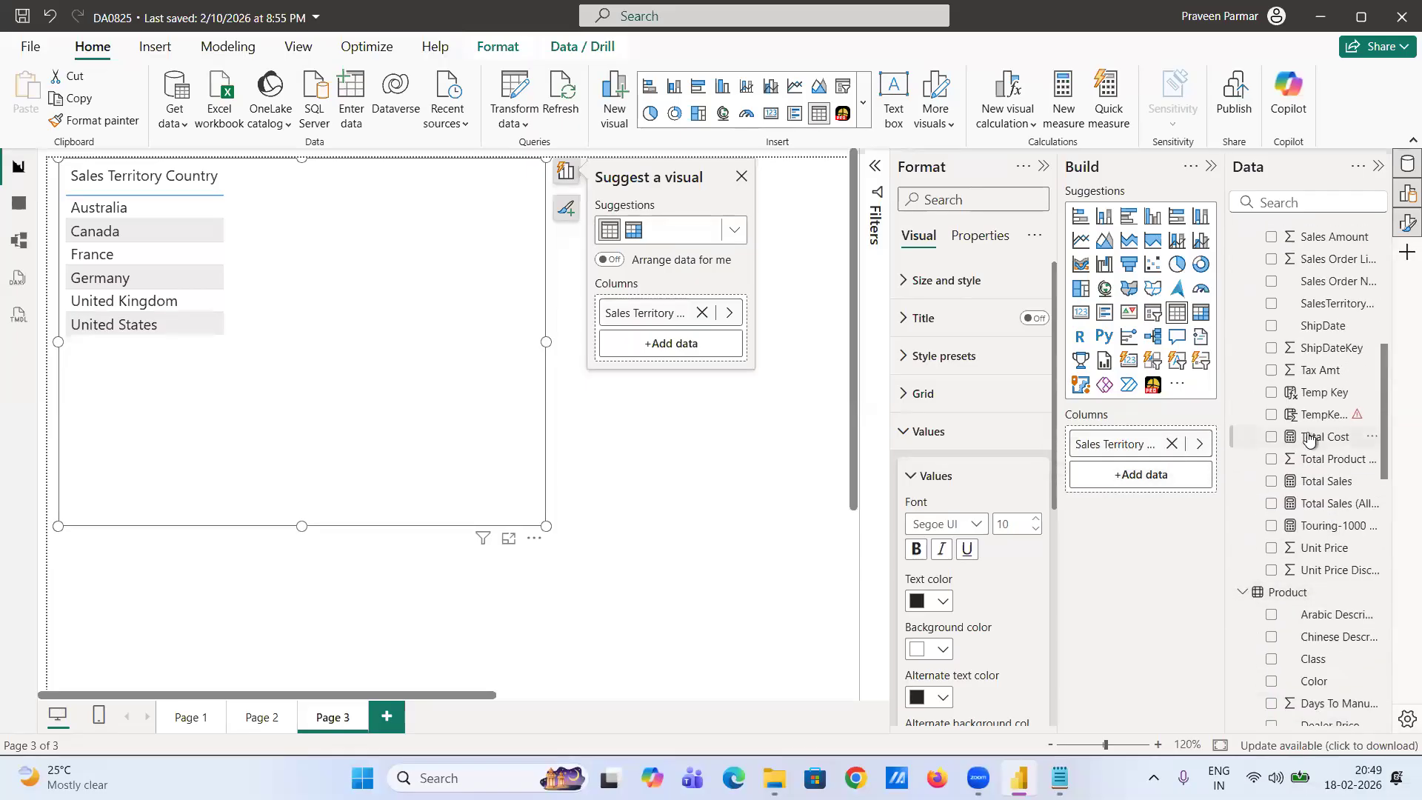
pyautogui.click(1270, 482)
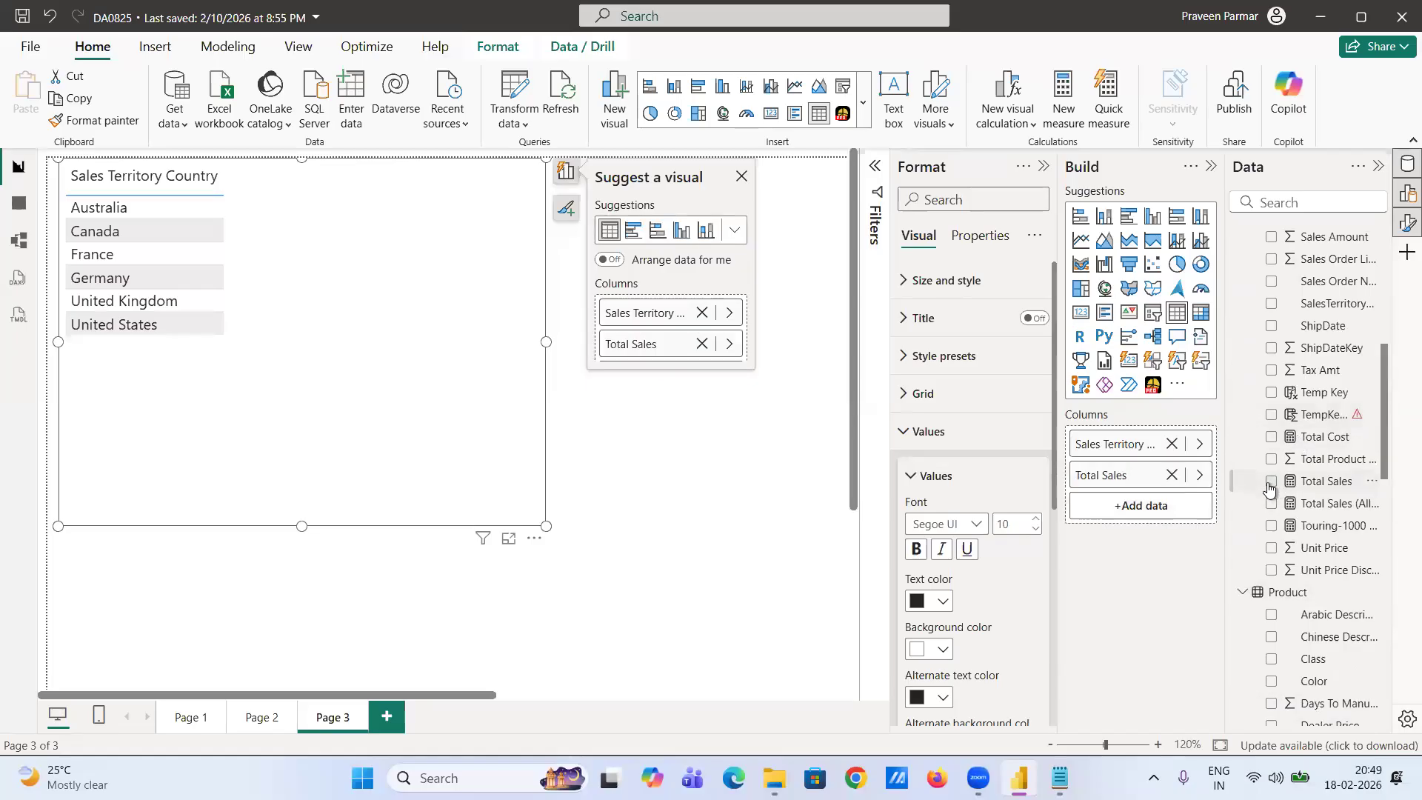
pyautogui.click(1270, 526)
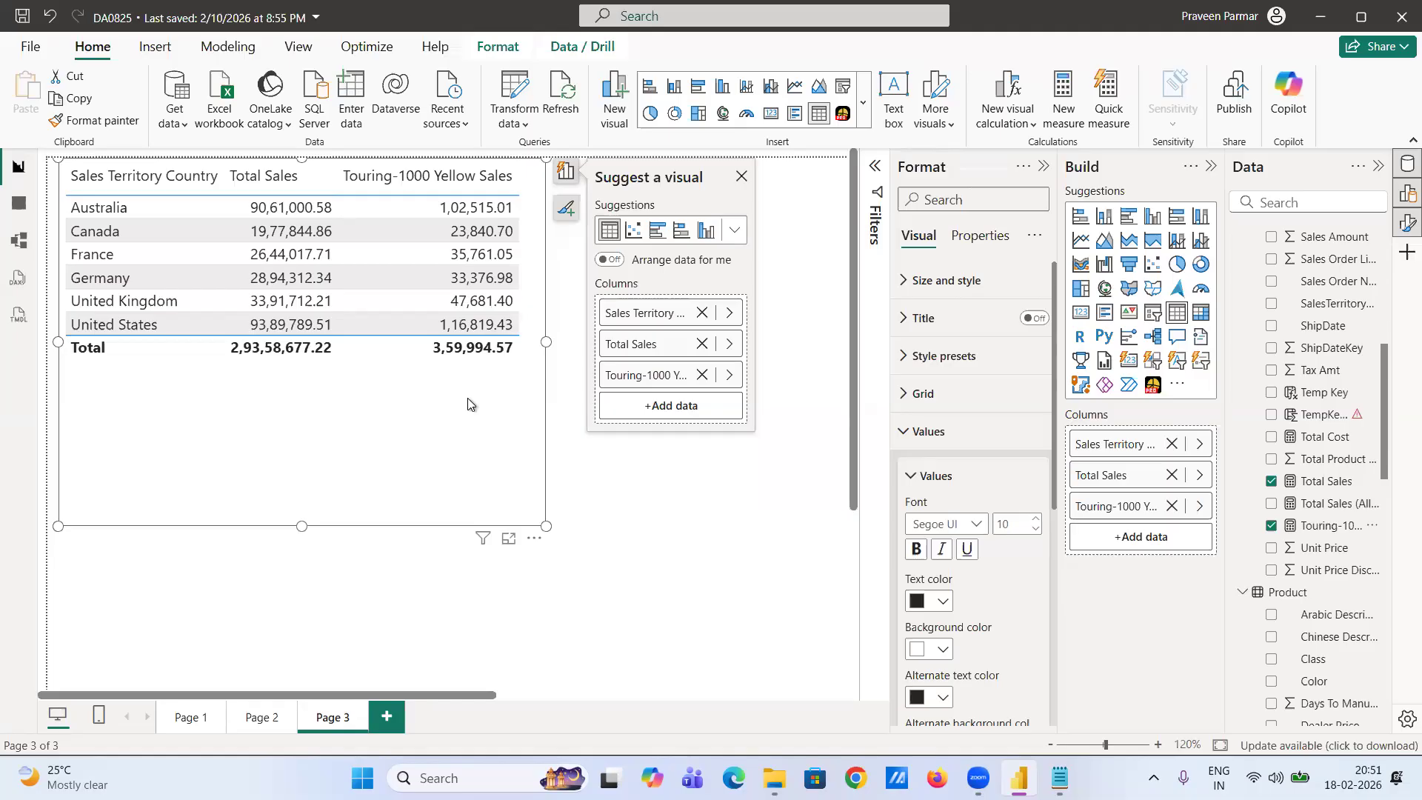
pyautogui.click(742, 178)
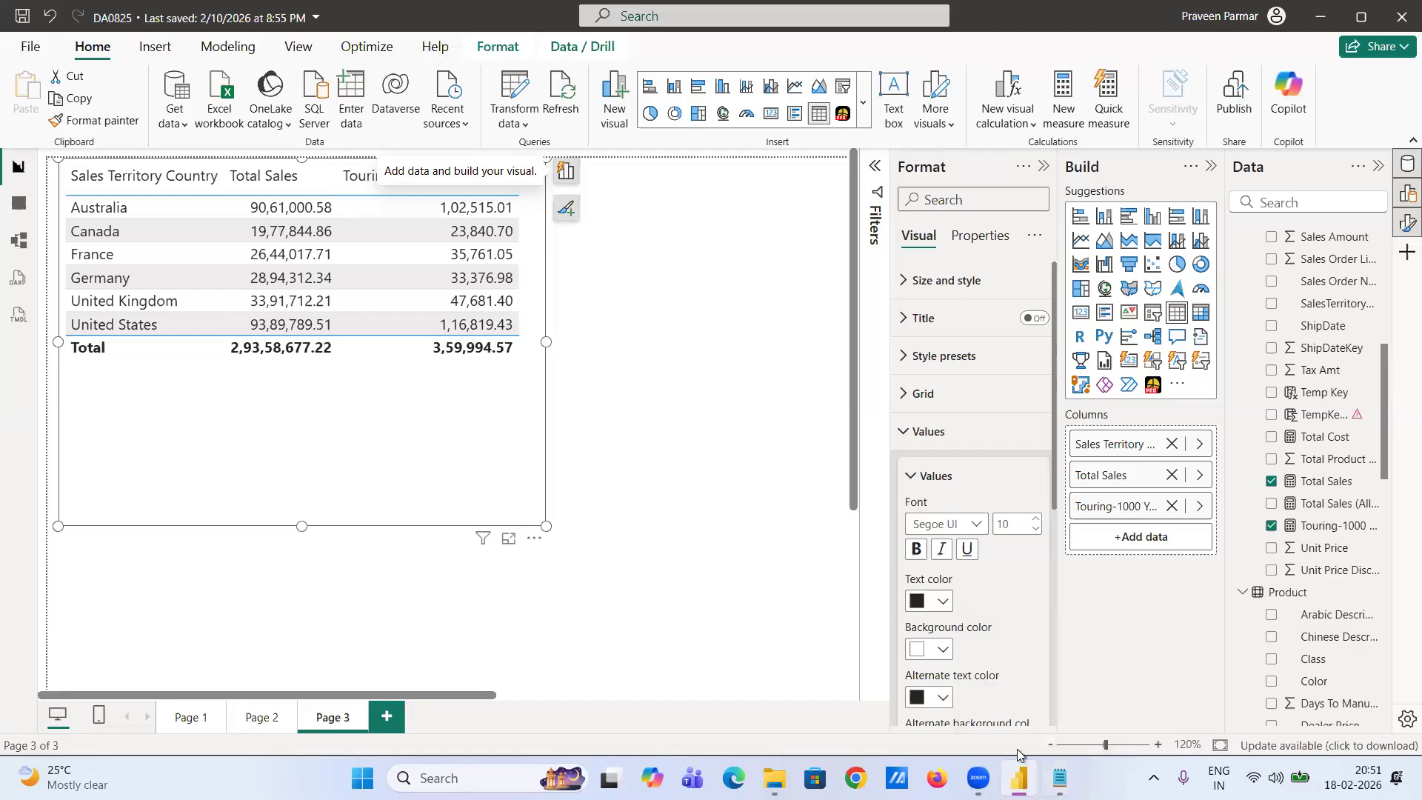
# - Switch to the DAX Workshop Code Examples_v2 notes in Notepad, review the CALCULATE region and product examples, and return to Power BI
pyautogui.click(1059, 778)
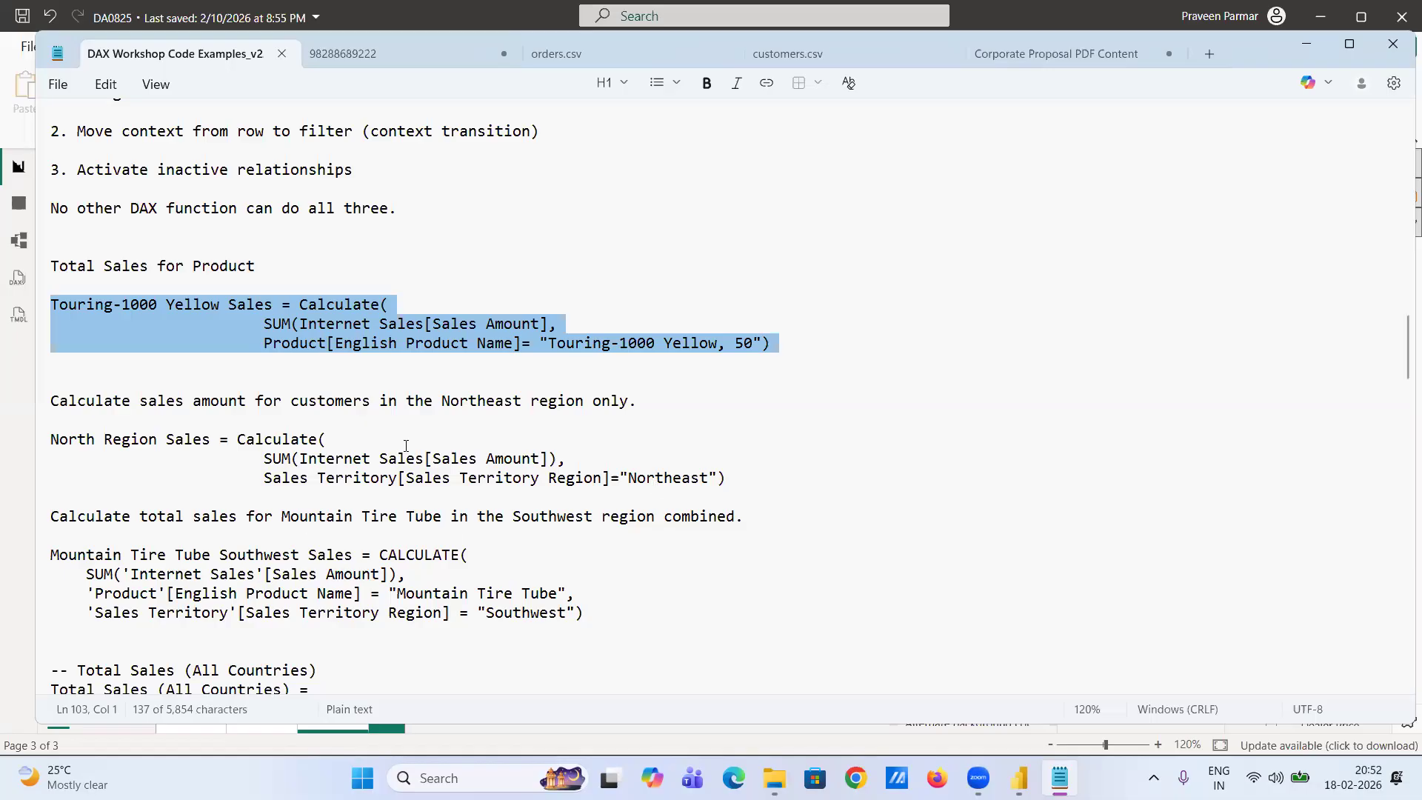
pyautogui.click(510, 506)
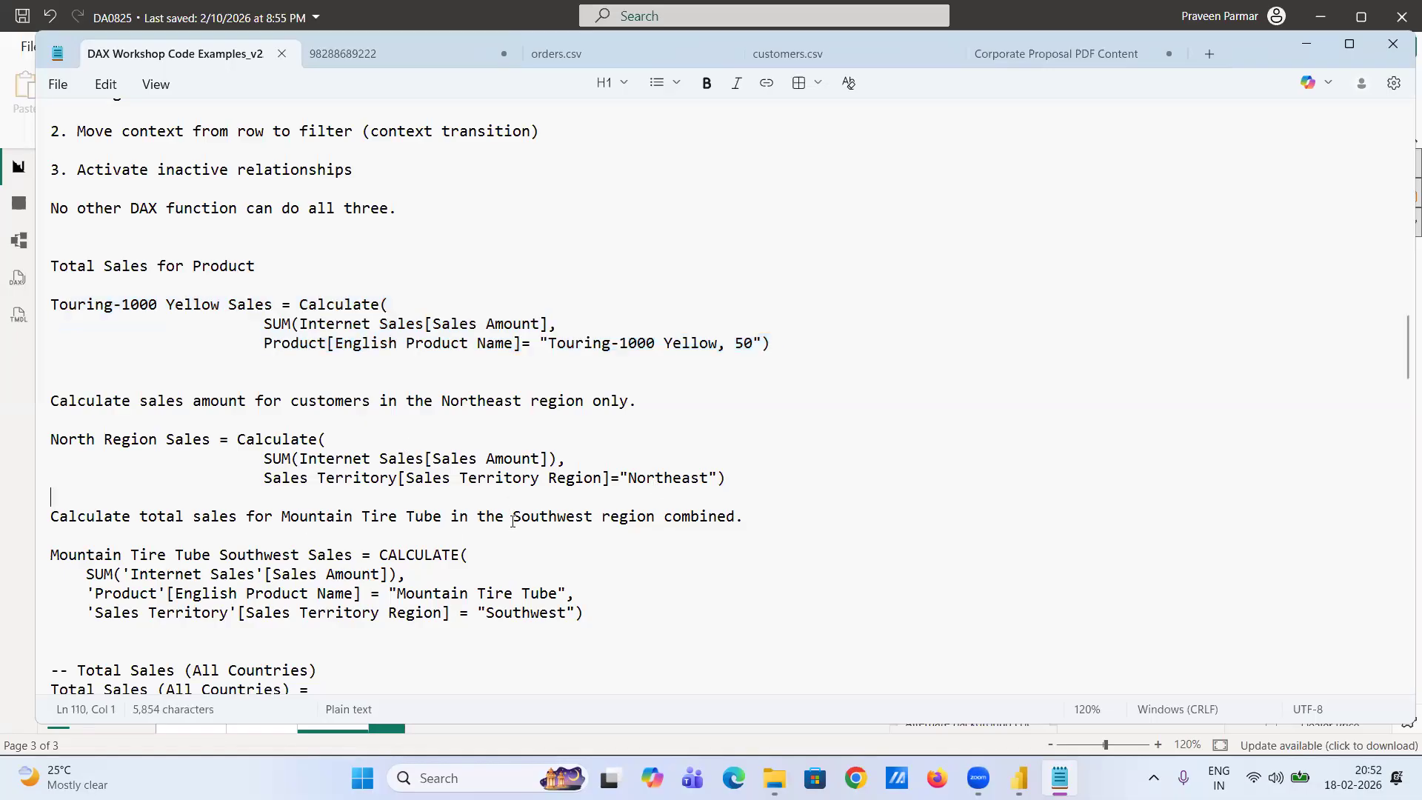
pyautogui.click(513, 517)
pyautogui.scroll(-2, 512, 521)
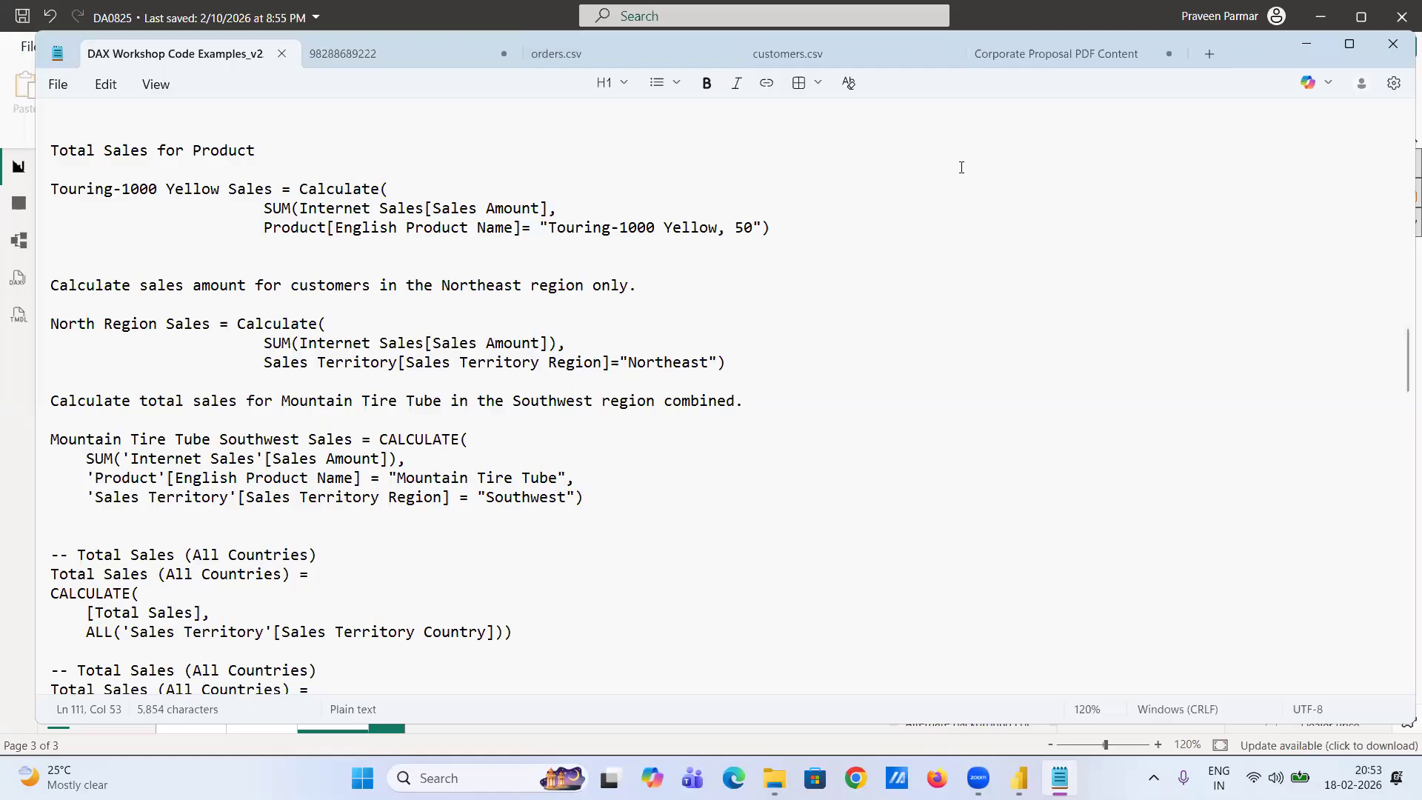
pyautogui.hotkey('alt', 'Tab')
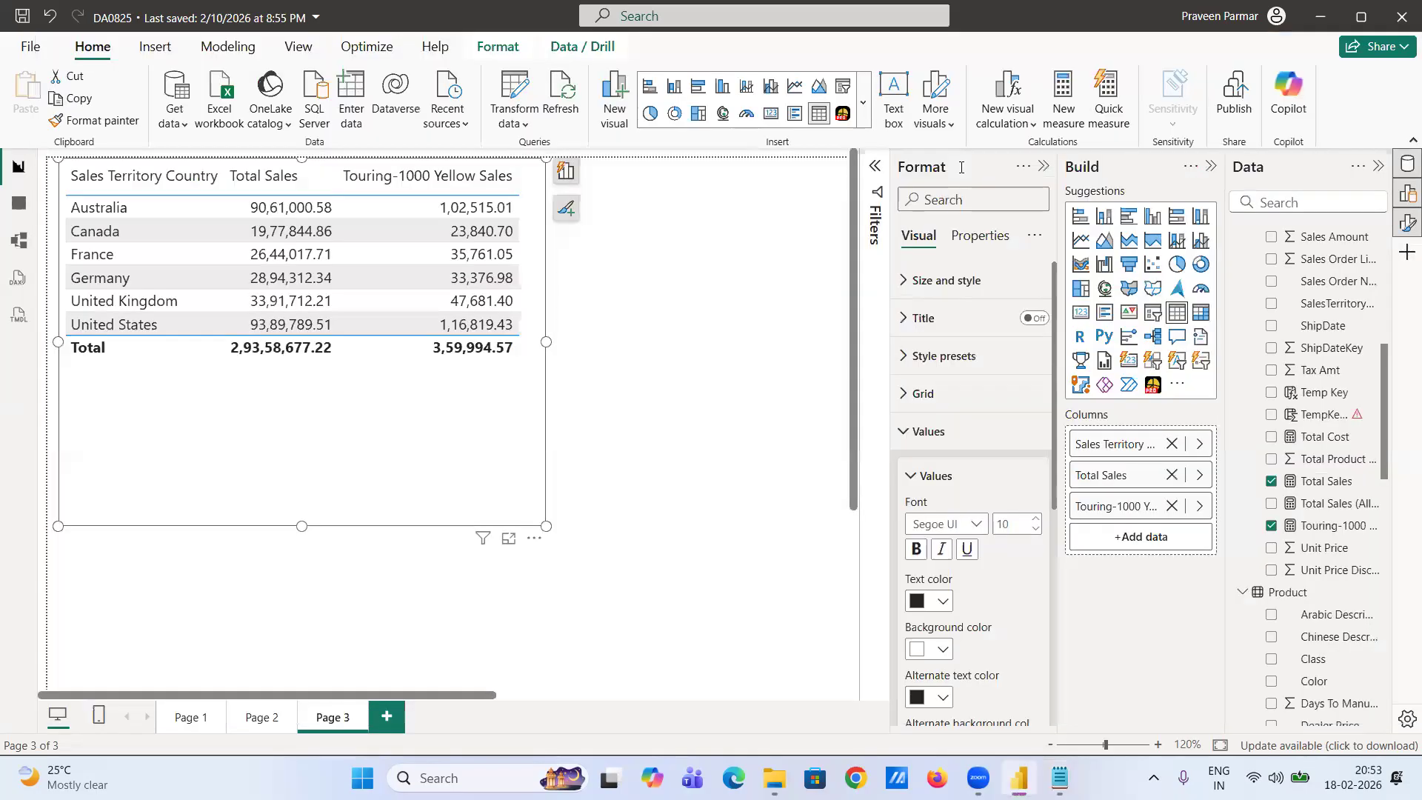